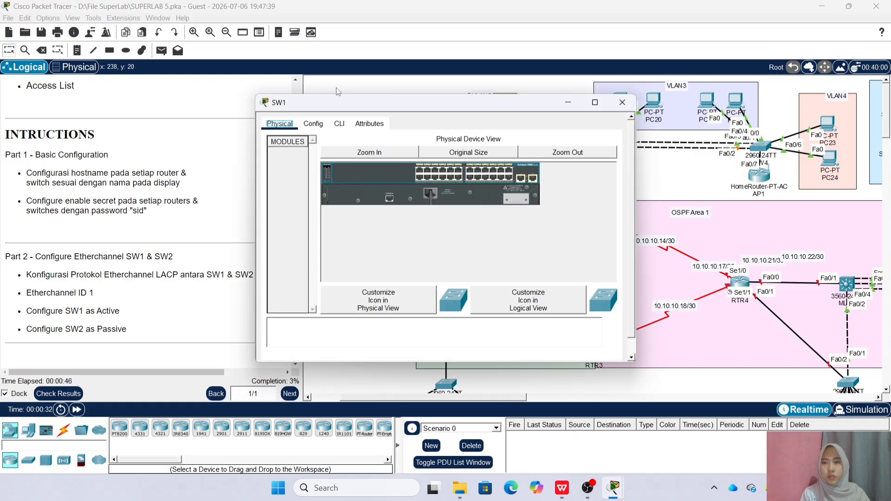
Give SW1 the hostname SW1 and set its enable secret to the lab password
key("Return")
type("en")
key("Return")
type("conf t")
key("Return")
type("host SW1")
key("Return")
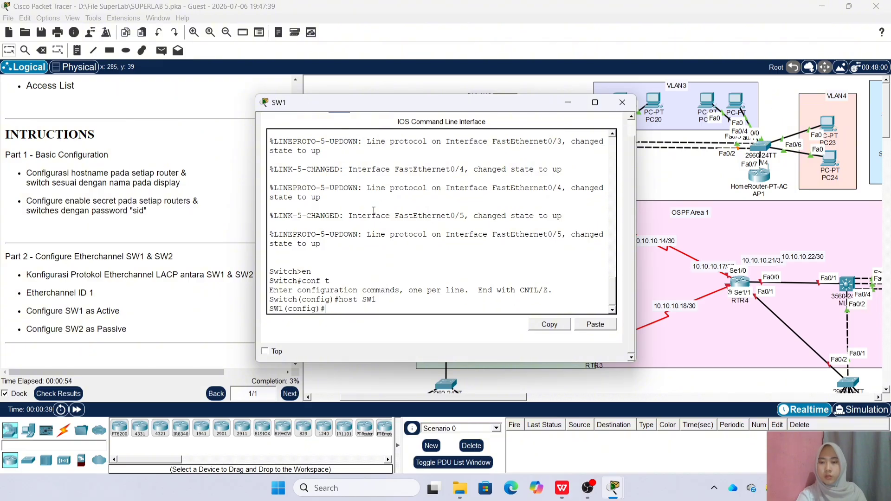
type("ena sec sif")
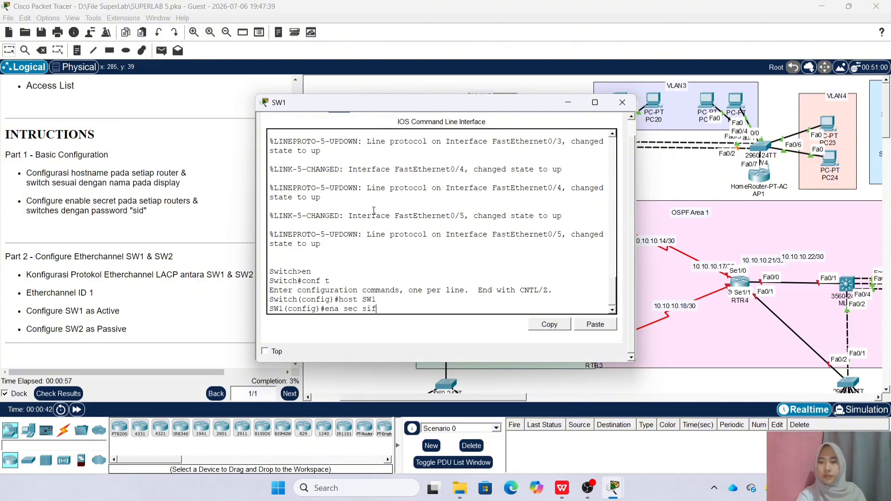
key("BackSpace")
type("d")
key("Return")
left_click(622, 102)
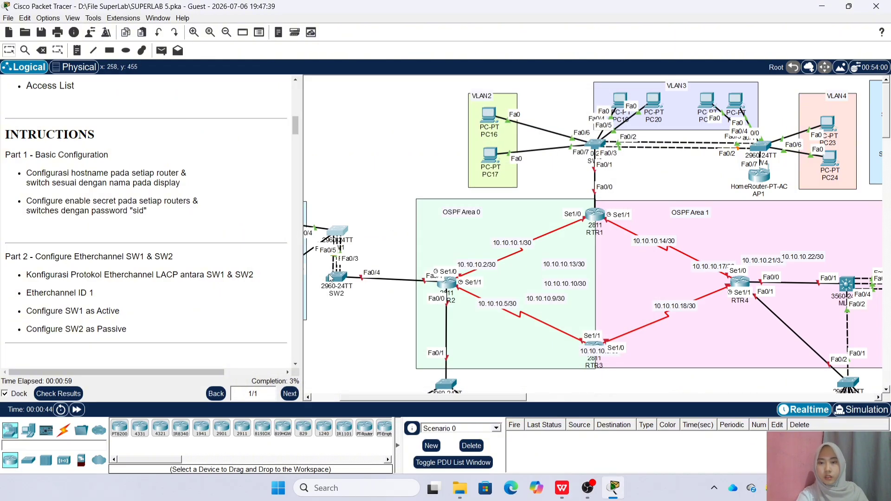
On SW2's CLI, set hostname SW2 and the lab enable secret
left_click(325, 245)
left_click(337, 123)
type("en")
key("Return")
type("conf t")
key("Return")
type("ho")
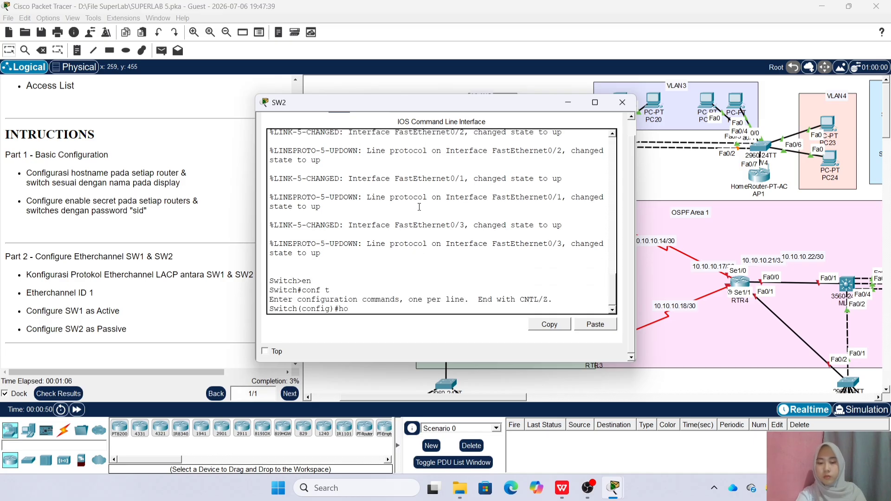
type("st SW2")
key("Return")
type("ena sec sid")
key("Return")
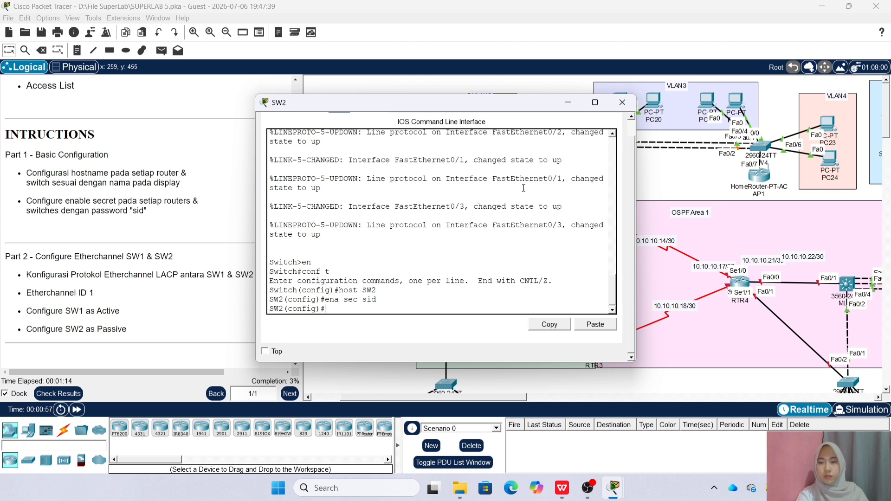
left_click(623, 103)
On RTR2's CLI, set hostname RTR2 and the lab enable secret
left_click(448, 279)
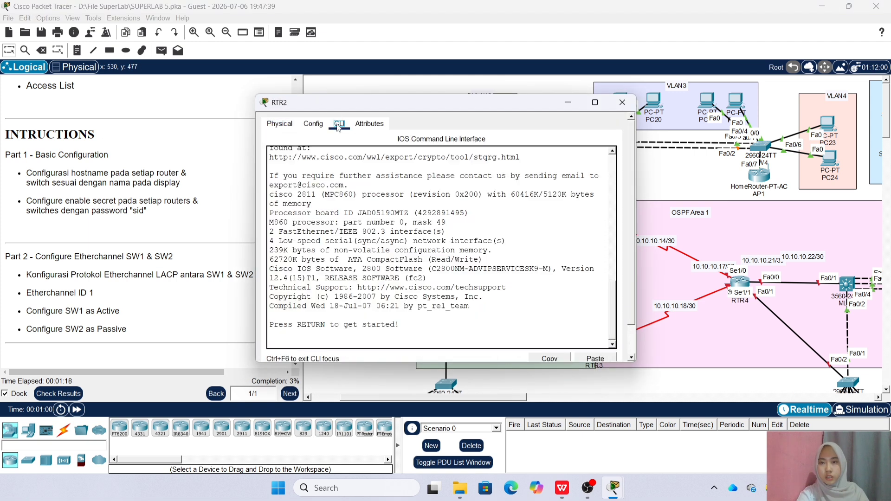
key("Return")
type("en")
key("Return")
type("conf t")
key("Return")
type("host RTR2")
key("Return")
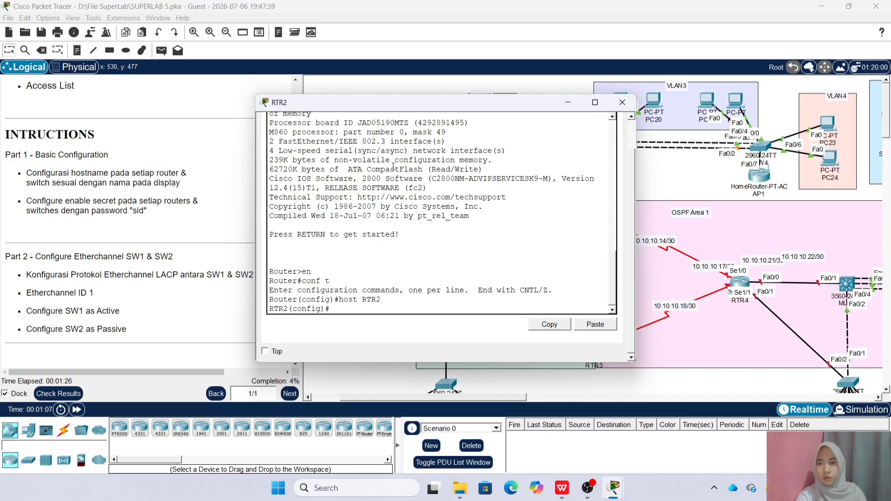
type("ena sec sid")
key("Return")
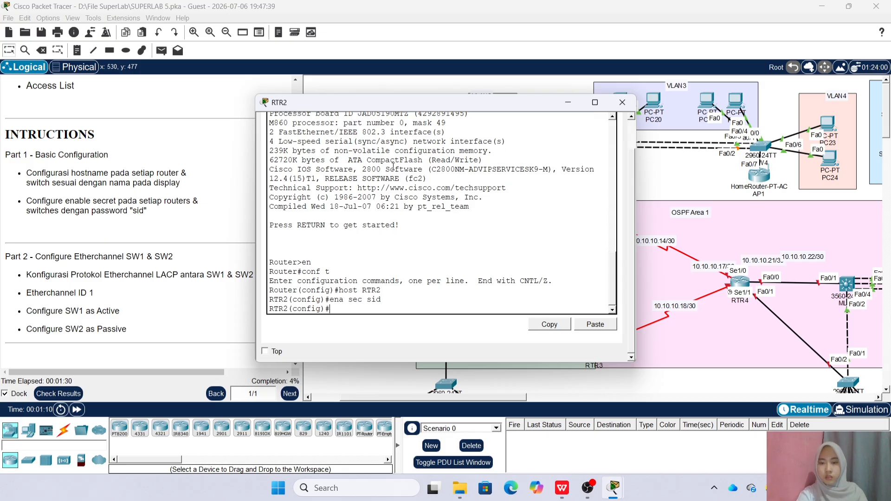
Give SW5 the hostname SW5 and set its lab enable secret
left_click(622, 102)
scroll(441, 338, "down", 1)
left_click(441, 338)
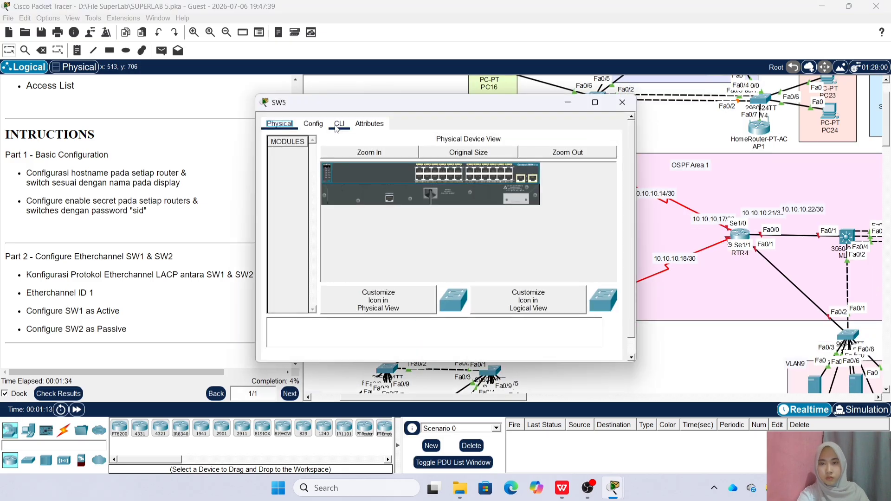
left_click(339, 115)
key("Return")
type("en")
key("Return")
type("conf t")
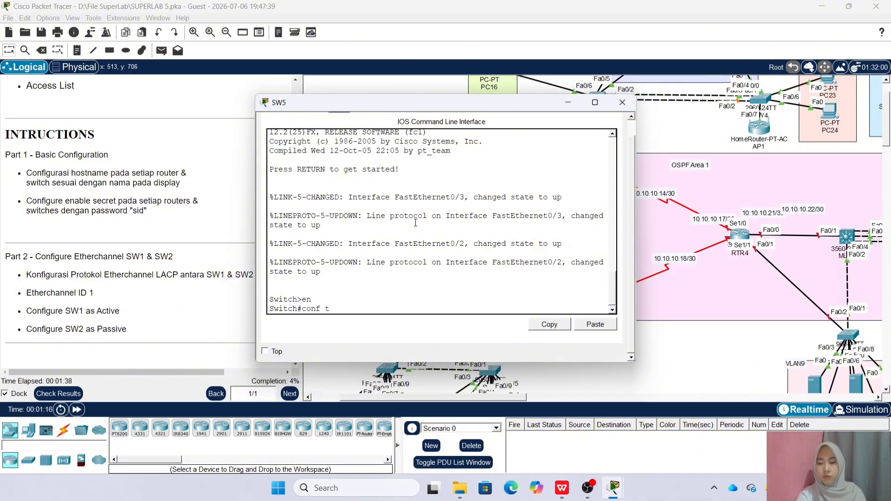
key("Return")
type("host SW5")
key("Return")
type("ena sec sid")
On SW6's CLI, set hostname SW6 and the lab enable secret
key("Return")
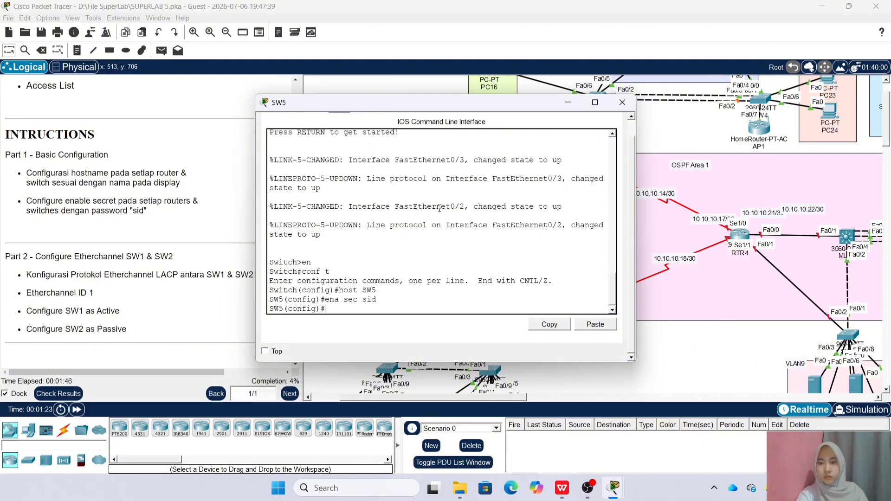
left_click(622, 102)
left_click(391, 370)
left_click(339, 123)
left_click(376, 209)
key("Return")
type("en")
key("Return")
type("conf t")
key("Return")
type("host SW6")
key("Return")
type("ena ")
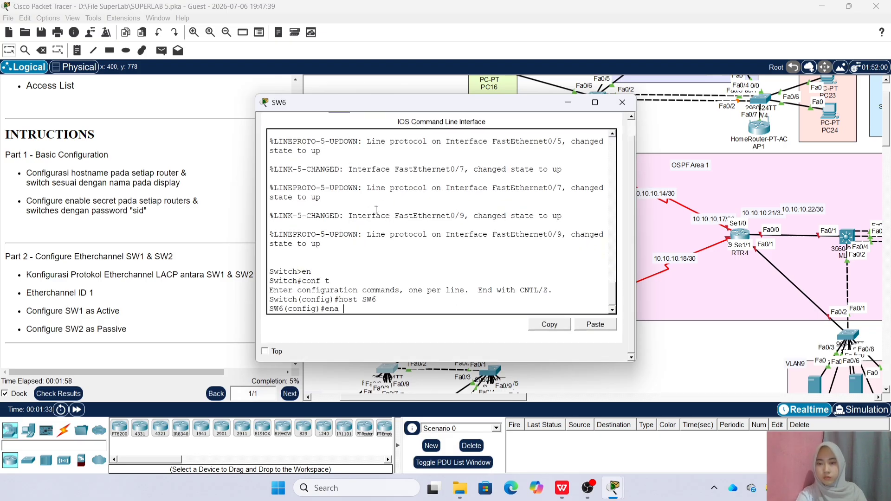
type("sec sid")
On SW7's CLI, set hostname SW7 and the lab enable secret
key("Return")
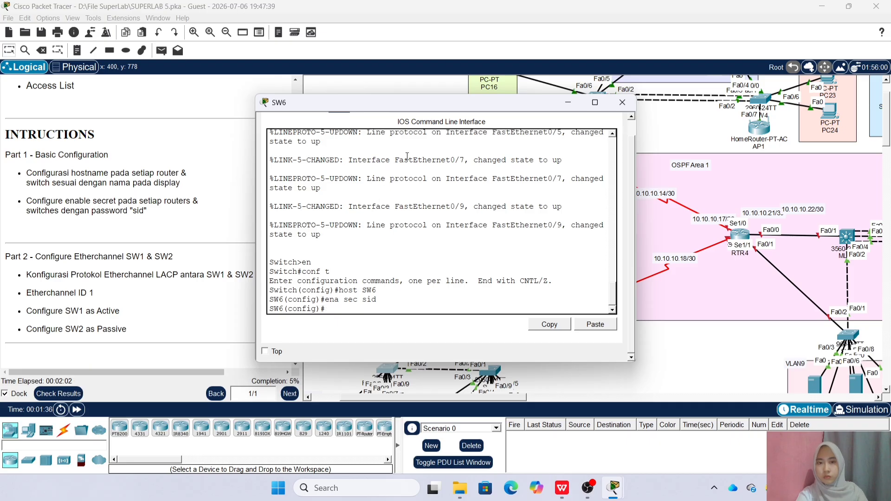
left_click(622, 102)
left_click(493, 370)
left_click(339, 123)
key("Return")
type("en")
key("Return")
type("conf t")
key("Return")
type("host SW7")
key("Return")
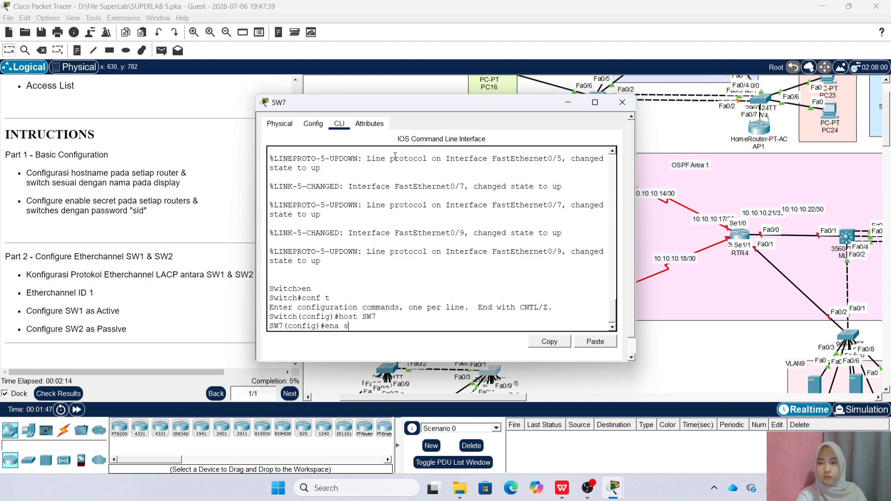
type("ena sec sid")
key("Return")
left_click(622, 102)
left_click(449, 235)
left_click(622, 102)
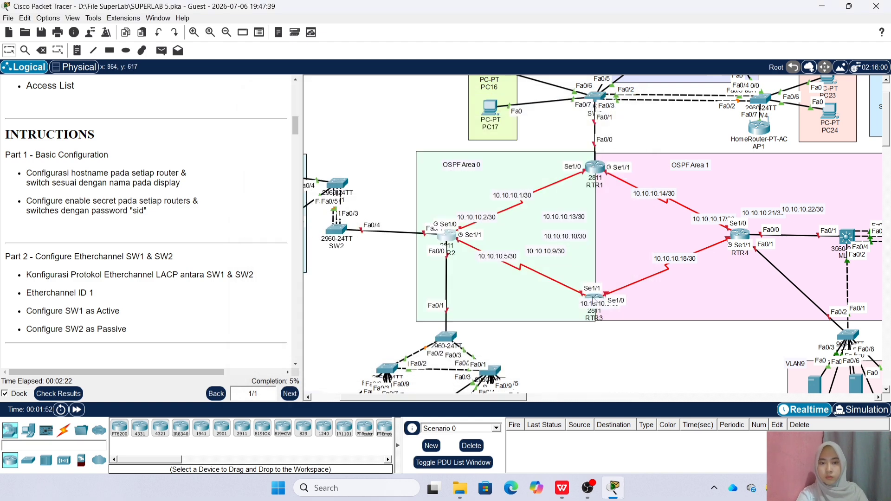
Give RTR1 the hostname RTR1 and set its lab enable secret
left_click(344, 126)
left_click(345, 125)
key("Return")
type("en")
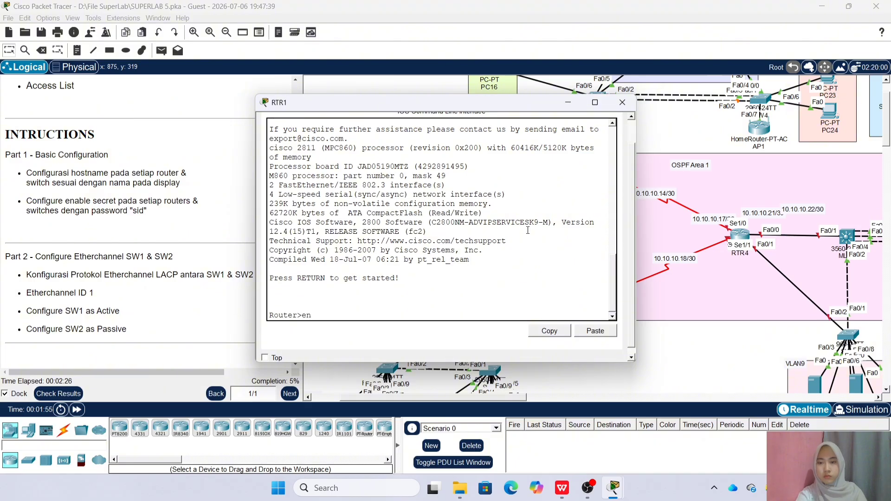
key("Return")
type("conf t")
key("Return")
type("host RTR1")
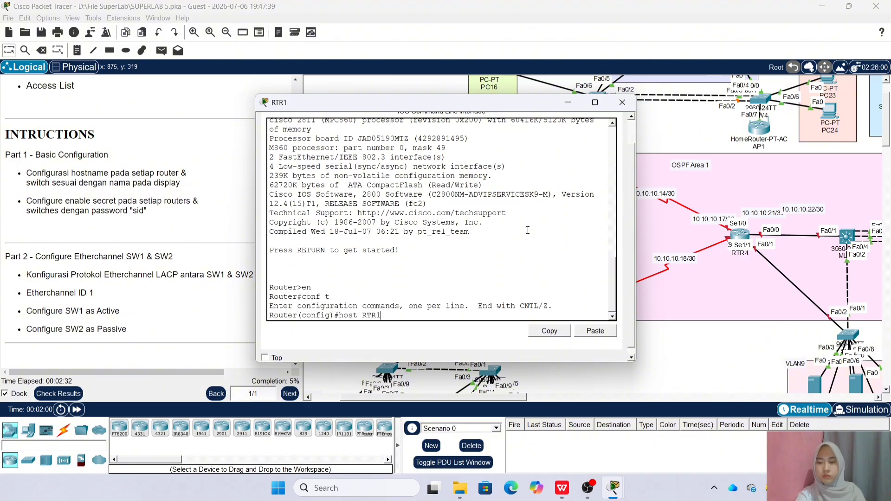
key("Return")
type("ena sec sid")
key("Return")
left_click(622, 102)
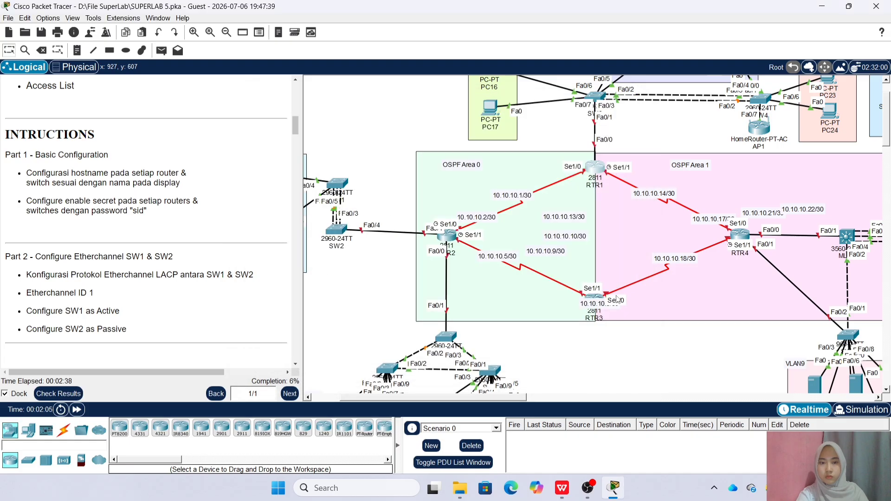
On RTR3's CLI, set hostname RTR3 and the lab enable secret
left_click(594, 298)
key("Return")
type("en")
key("Return")
type("conf t")
key("Return")
type("host RTR3")
key("Return")
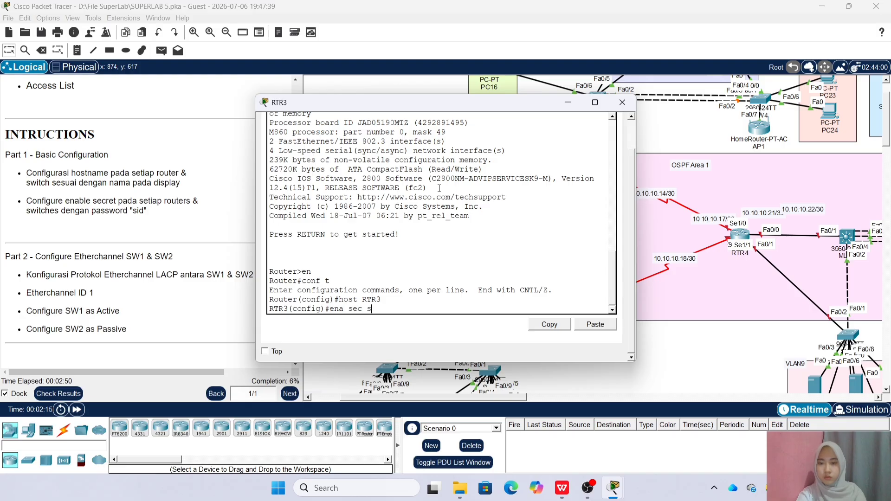
type("ena sec sid")
On SW3's CLI, set hostname SW3 and the lab enable secret
key("Return")
left_click(622, 102)
scroll(589, 136, "up", 2)
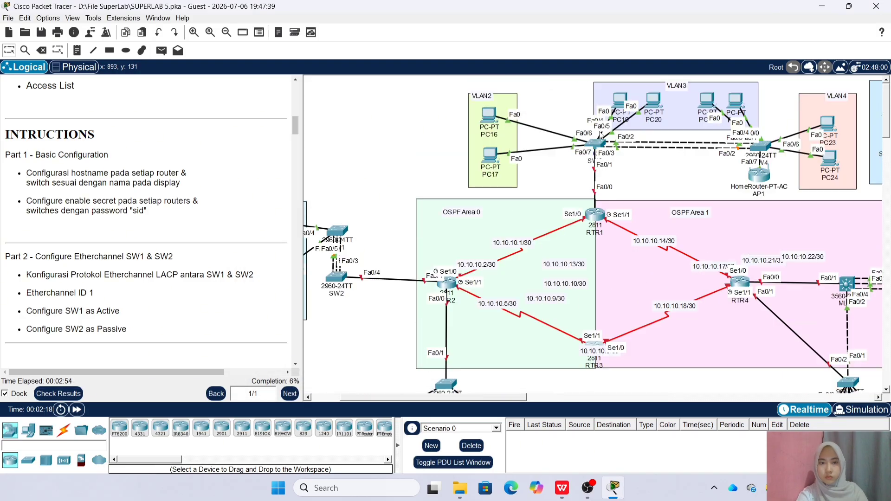
left_click(590, 136)
type("en")
key("Return")
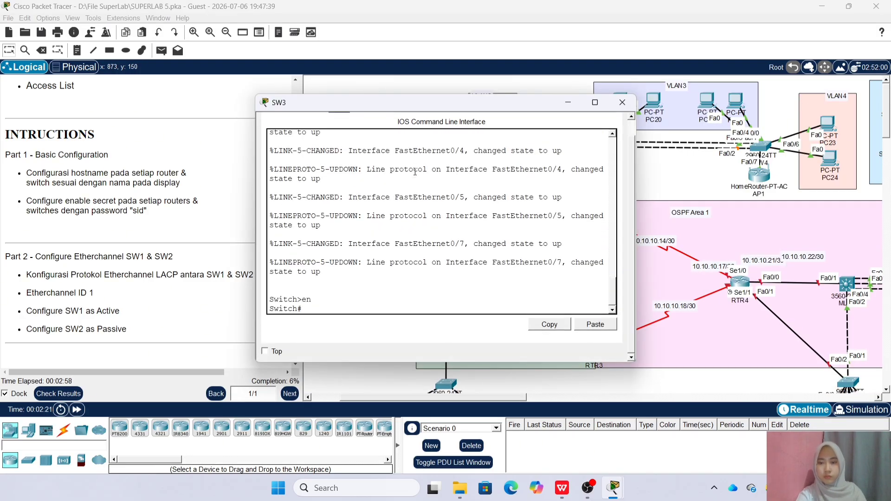
type("conf t")
key("Return")
type("e")
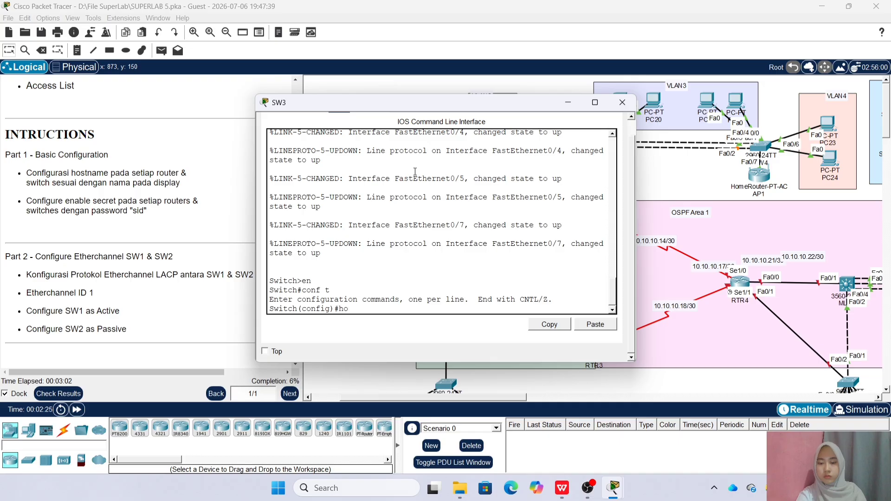
type("ost SW3")
key("Return")
type("ena s")
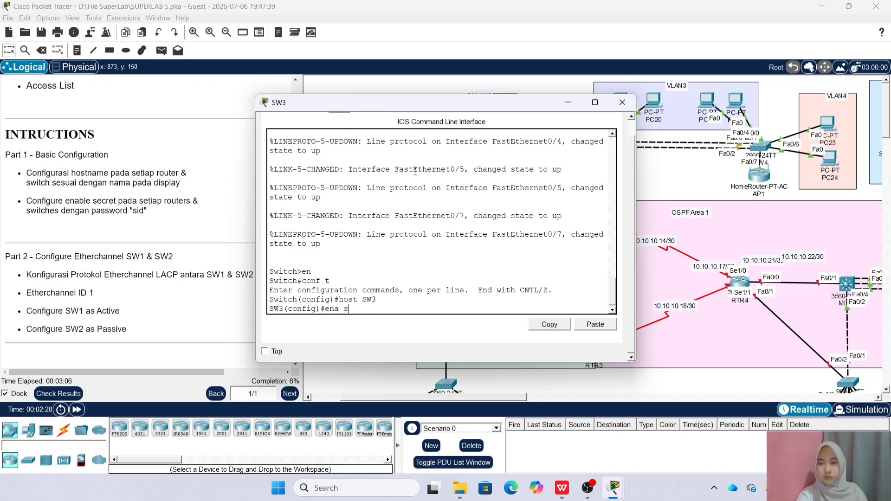
type("ec sid")
key("Return")
left_click(622, 102)
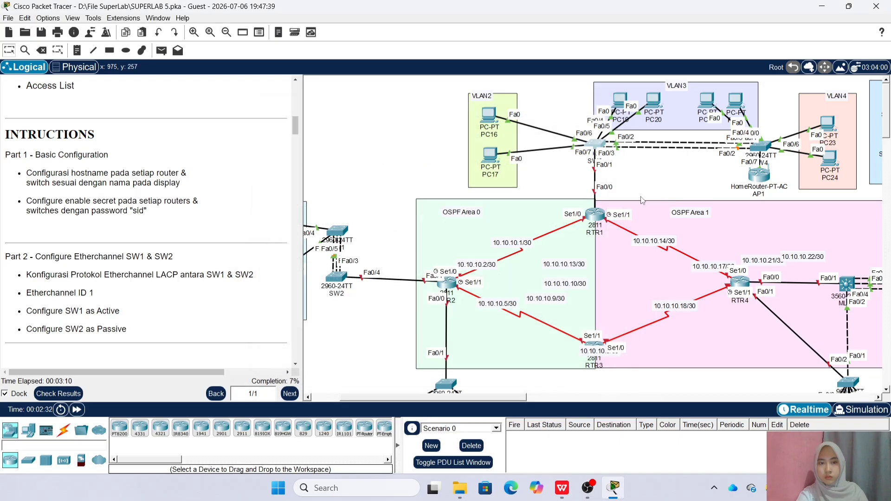
On SW4's CLI, set hostname SW4 and the lab enable secret
left_click(759, 151)
left_click(312, 122)
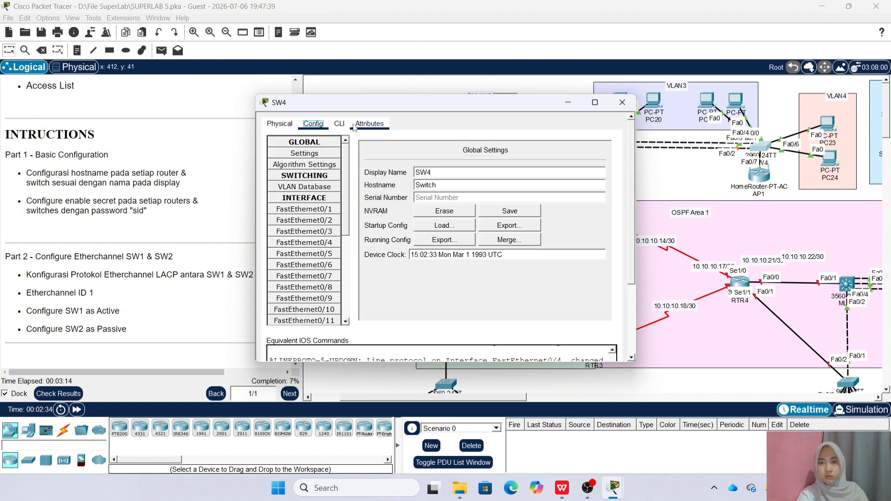
left_click(336, 121)
key("Return")
type("en")
key("Return")
type("conf t")
key("Return")
type("host SW4")
key("Return")
type("ena sec sif")
key("BackSpace")
type("d")
key("Return")
left_click(622, 102)
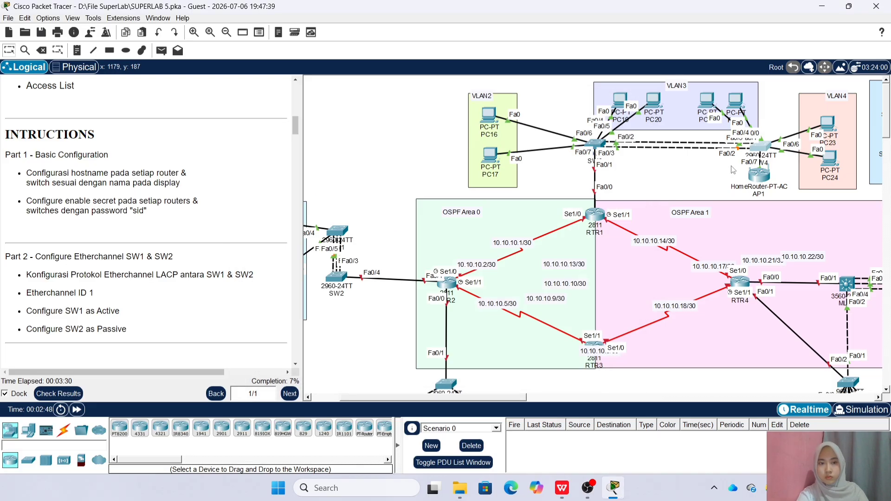
On RTR4's CLI, set hostname RTR4 and the lab enable secret
left_click(740, 281)
left_click(339, 125)
key("Return")
type("en")
key("Return")
type("conf t")
key("Return")
type("h")
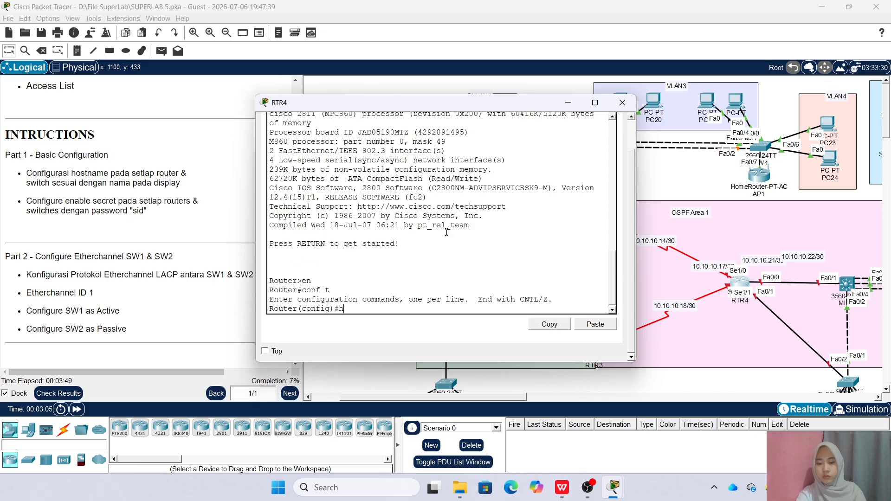
type("ost RTR4")
key("Return")
type("en")
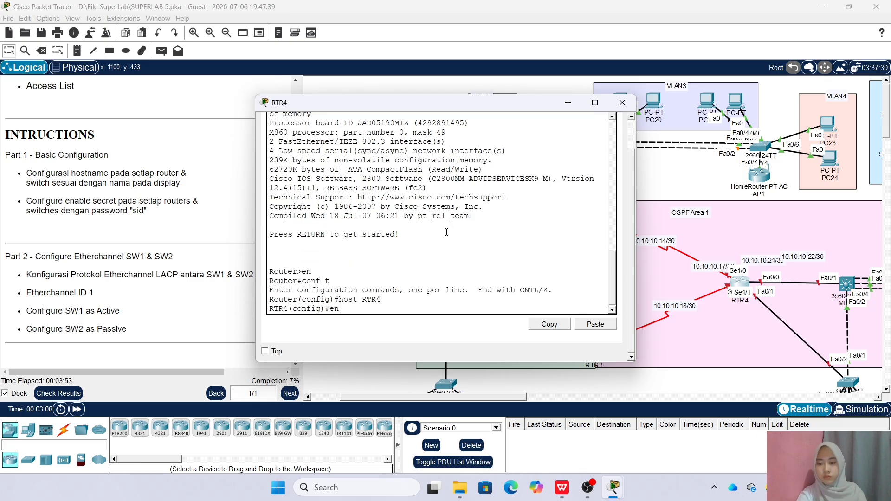
type("a sec sid")
key("Return")
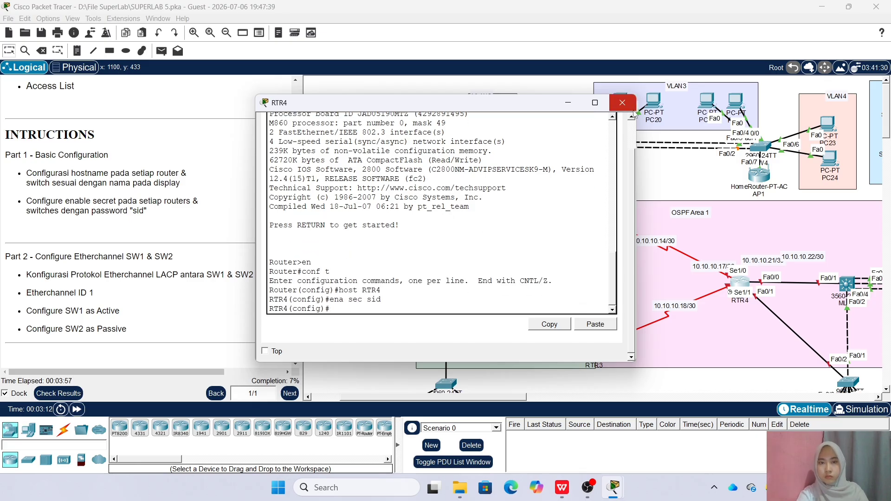
left_click(622, 102)
Set MLS1's hostname to MLS1 and apply the lab's enable secret
left_click_drag(482, 399, 549, 400)
scroll(549, 400, "down", 3)
left_click(644, 236)
left_click(341, 123)
type("en")
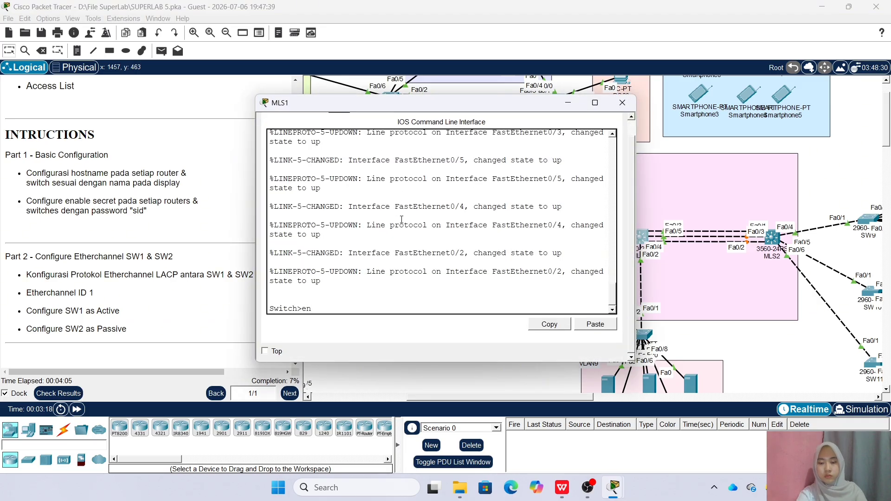
key("Return")
type("conf t")
key("Return")
type("host MLS1")
key("Return")
type("ena sec si")
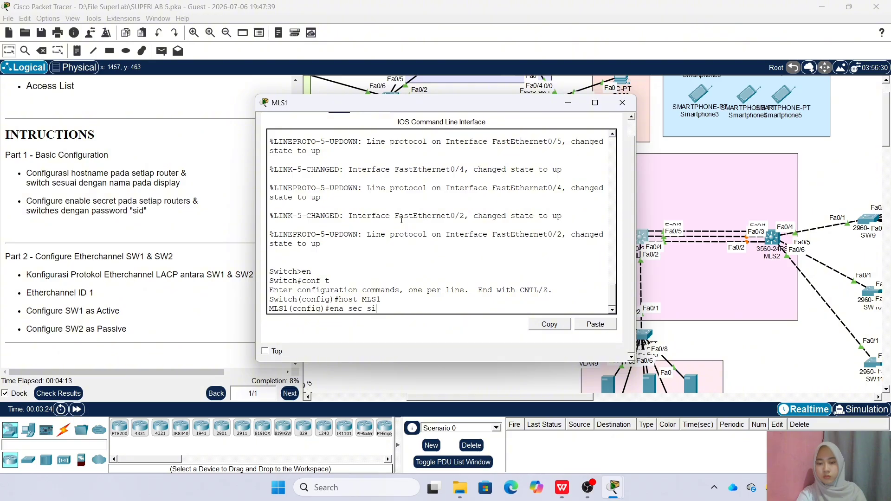
type("d")
key("Return")
left_click(622, 103)
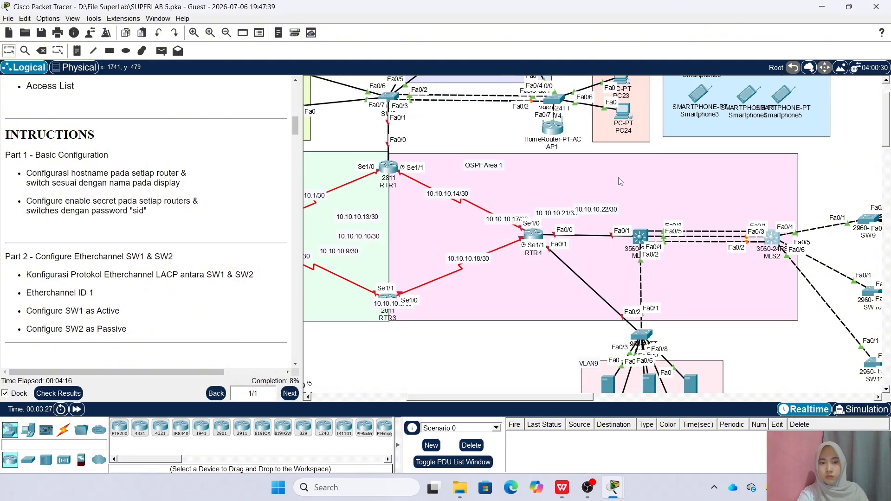
Set MLS2's hostname to MLS2 and apply the lab's enable secret
left_click(339, 124)
left_click(396, 176)
key("Return")
type("en")
key("Return")
type("conf t")
key("Return")
type("host MLS2")
key("Return")
type("ena sec sid")
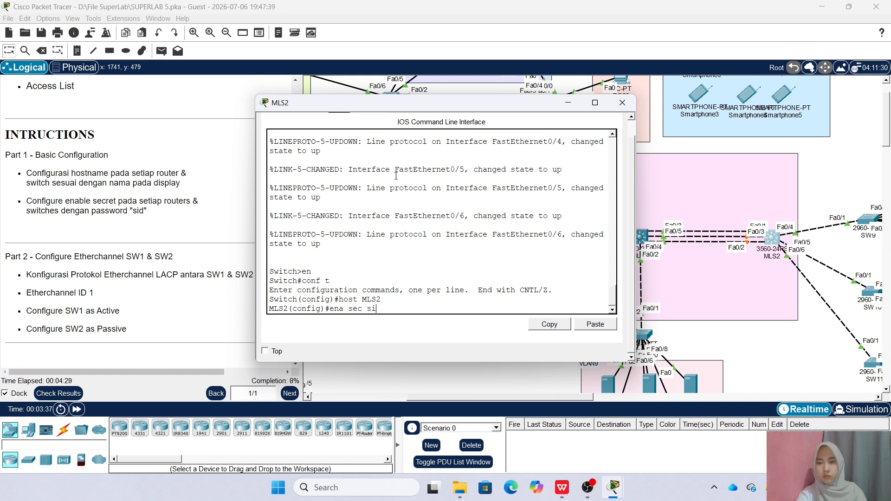
key("Return")
left_click(622, 103)
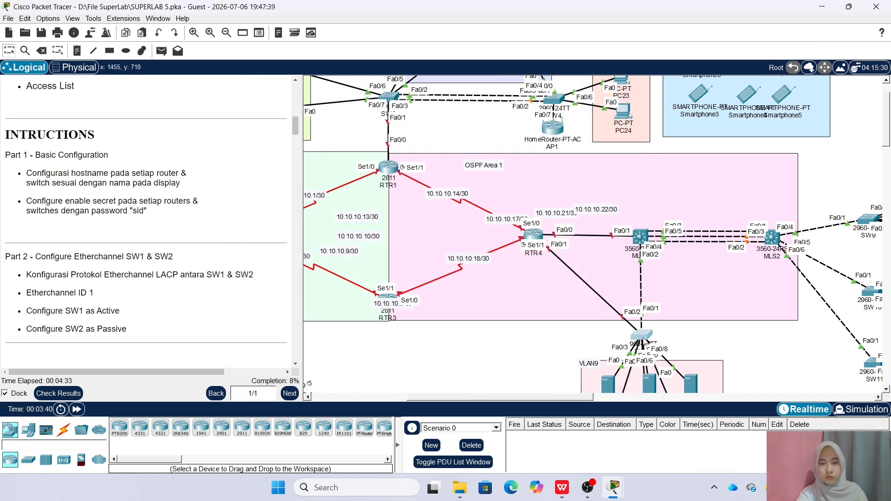
Set SW8's hostname to SW8 and apply the lab's enable secret
left_click(642, 335)
left_click(338, 123)
key("Return")
type("en")
key("Return")
type("conf t")
key("Return")
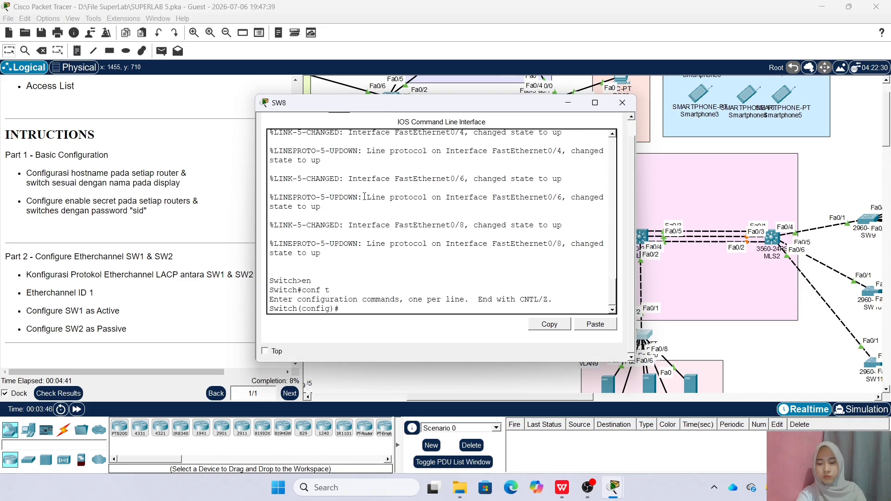
type("host SW8")
key("Return")
type("ena sec sid")
key("Return")
left_click(622, 102)
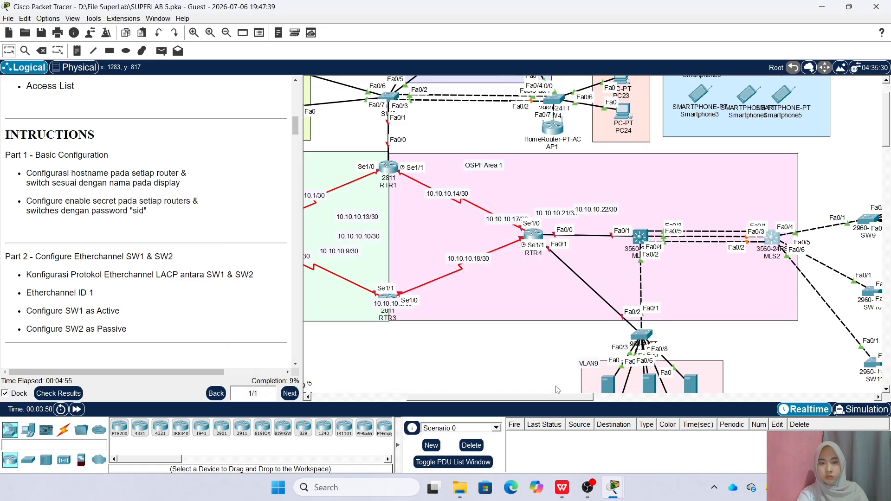
Set SW9's hostname to SW9 and apply the lab's enable secret
scroll(588, 385, "right", 3)
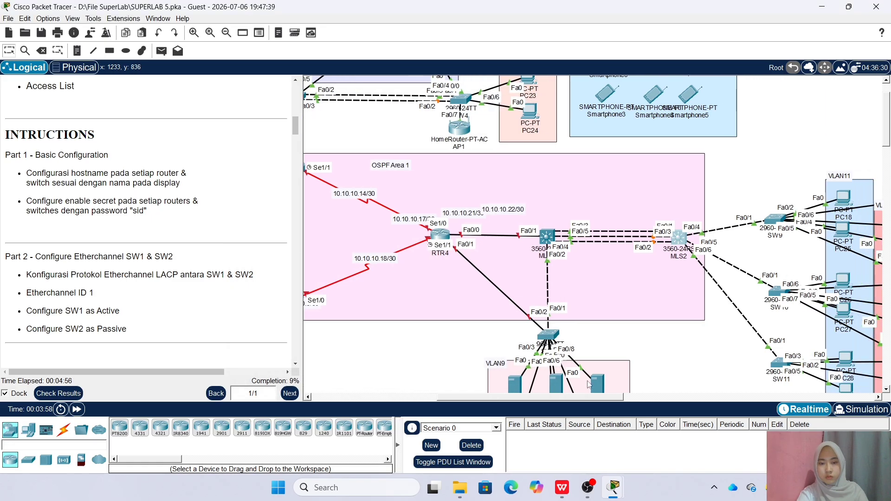
left_click(777, 221)
left_click(344, 132)
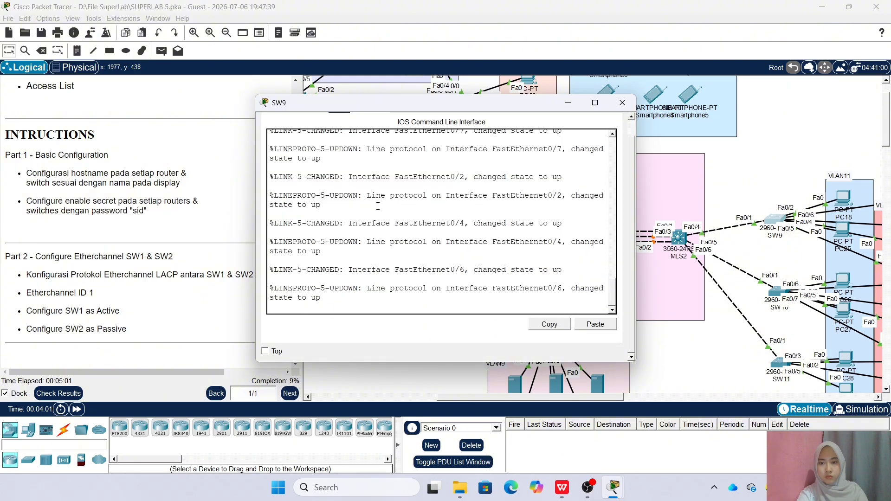
type("conf t")
key("Return")
type("hos")
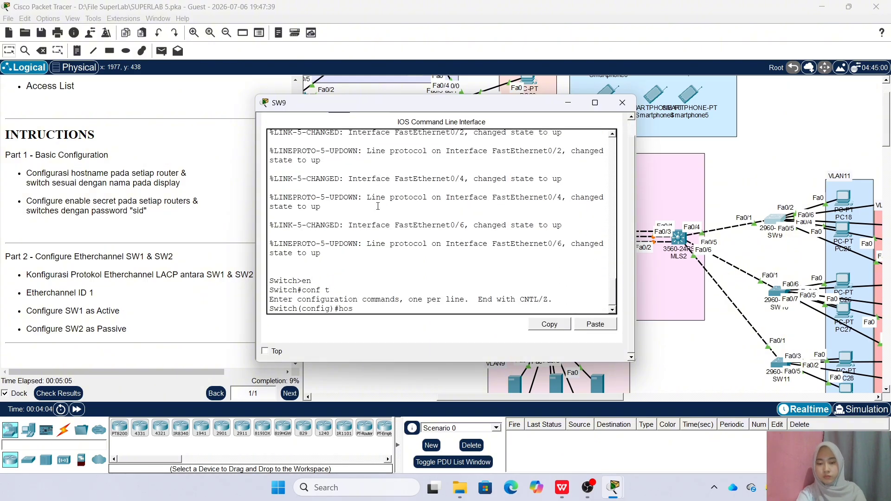
type("t SW9")
key("Return")
type("ena sec sid")
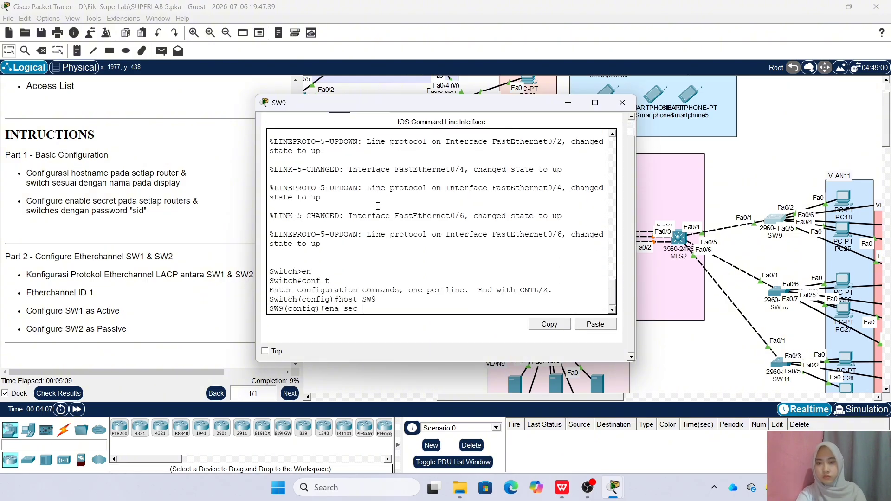
key("Return")
left_click(622, 103)
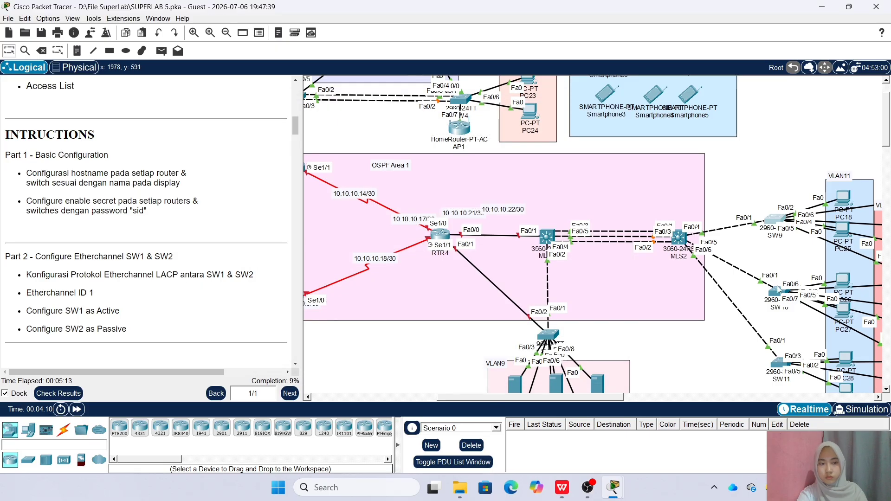
Set SW10's hostname to SW10 and apply the lab's enable secret
left_click(339, 123)
scroll(396, 242, "down", 3)
key("Return")
type("en")
key("Return")
type("conf t")
key("Return")
type("host SW10")
key("Return")
type("ena sev")
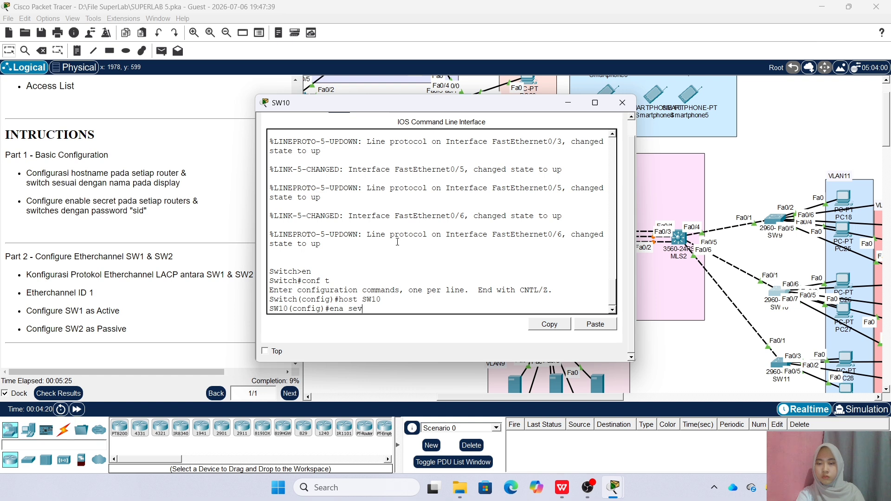
type(" sid")
key("Return")
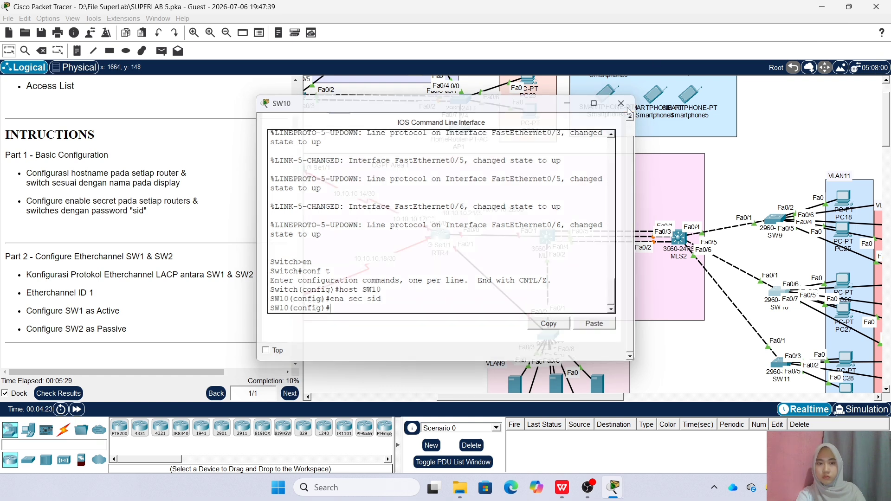
left_click(622, 103)
Set SW11's hostname to SW11 and apply the lab's enable secret
left_click(777, 362)
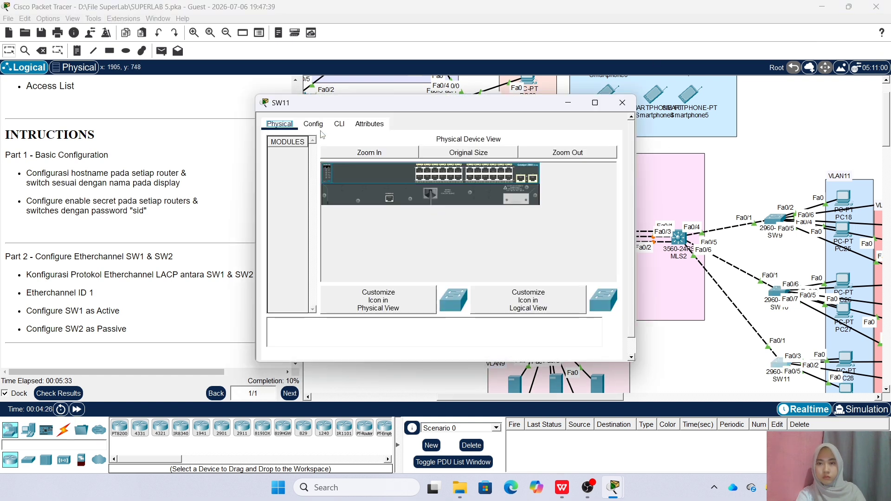
left_click(338, 123)
key("Return")
type("en")
key("Return")
type("conf")
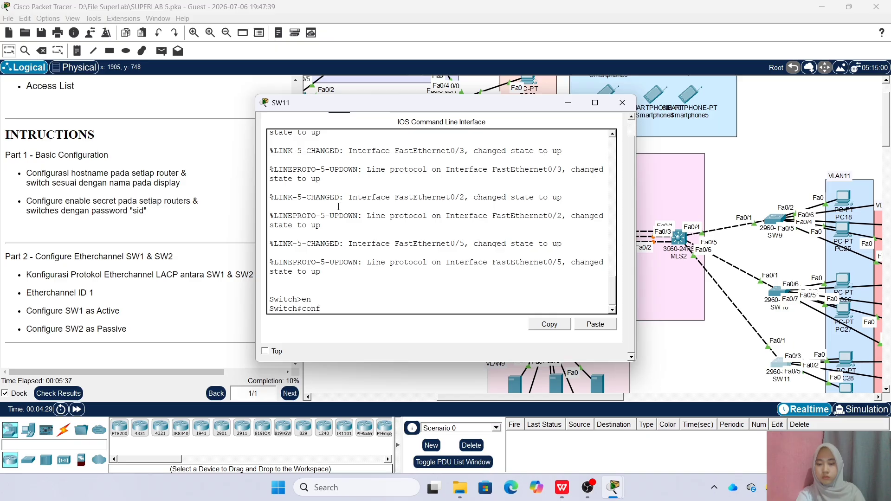
type(" t")
key("Return")
type("host SW1")
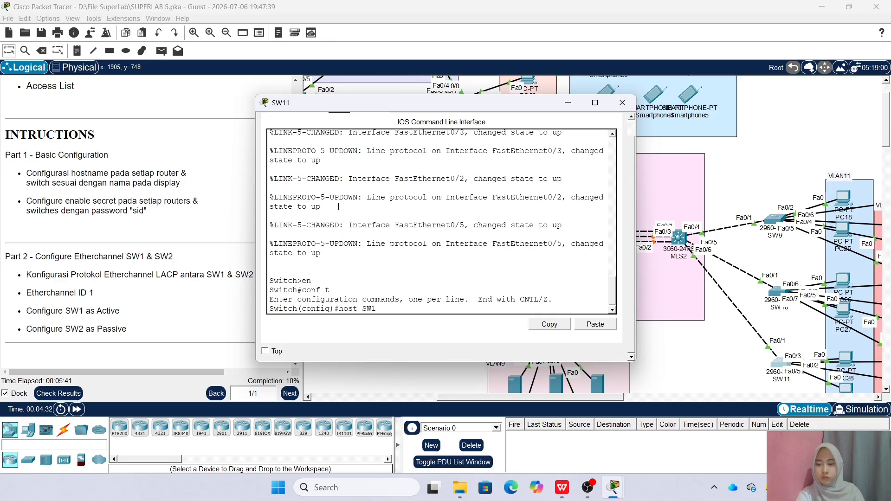
type("1")
key("Return")
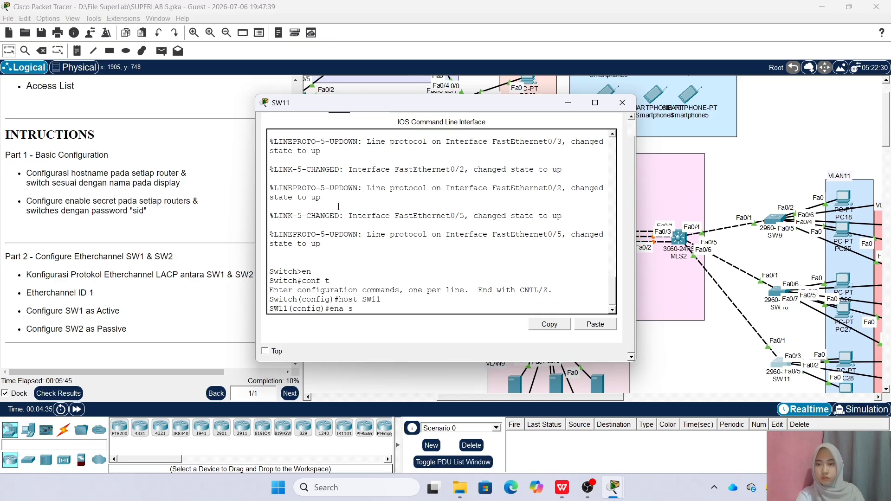
key("Return")
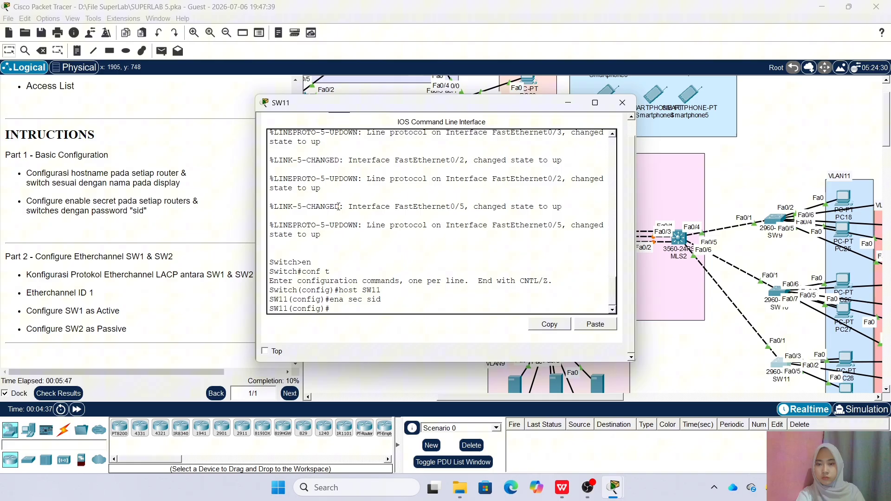
left_click(622, 103)
Pan the topology left to SW1, SW2 and the VLAN1 servers; scroll instructions to Part 3
left_click_drag(493, 398, 390, 400)
scroll(212, 270, "down", 3)
scroll(213, 271, "up", 4)
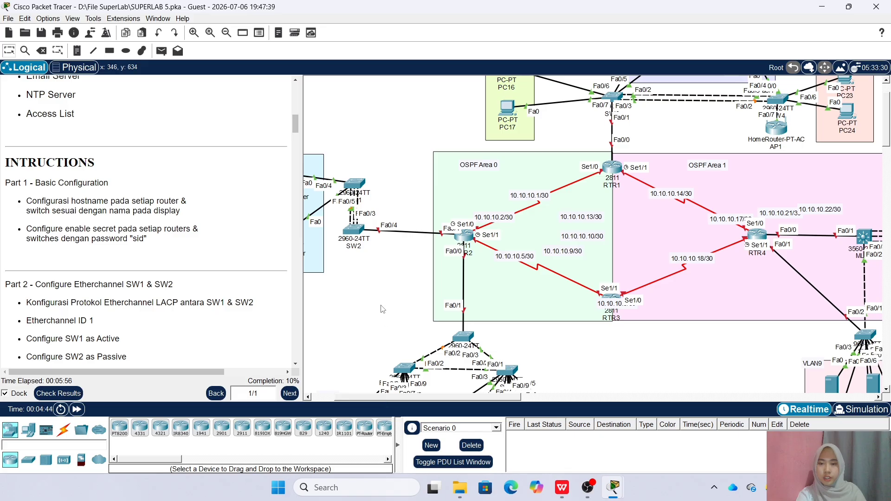
scroll(213, 320, "up", 1)
scroll(191, 313, "down", 3)
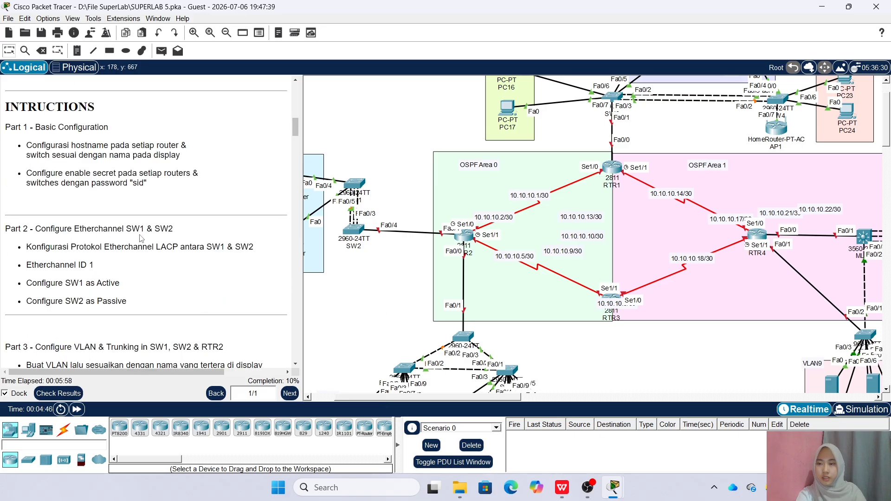
left_click_drag(407, 398, 364, 400)
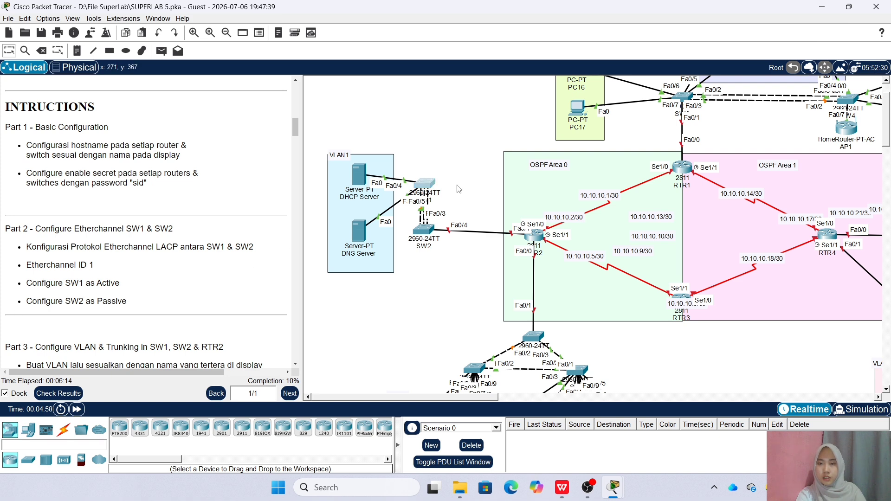
List SW1's CDP neighbours with do sh cdp neigh
left_click(423, 183)
left_click_drag(329, 96, 517, 77)
type("do sh cd")
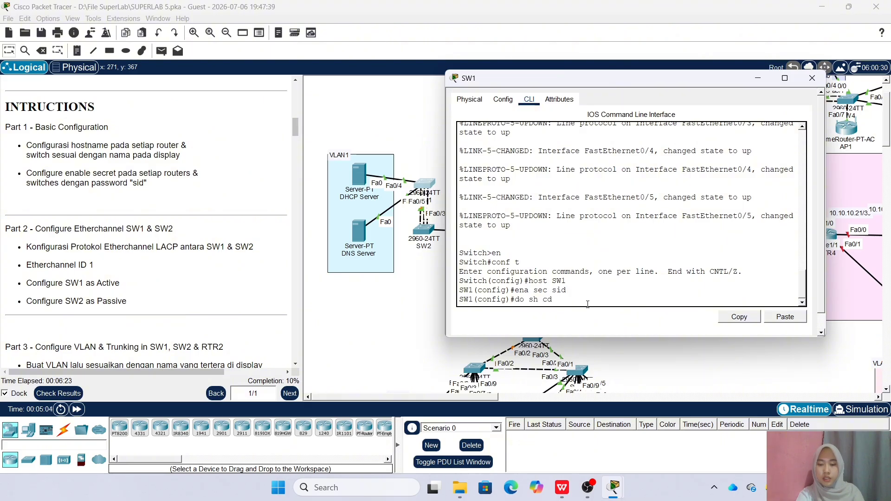
type("p neigh")
key("Return")
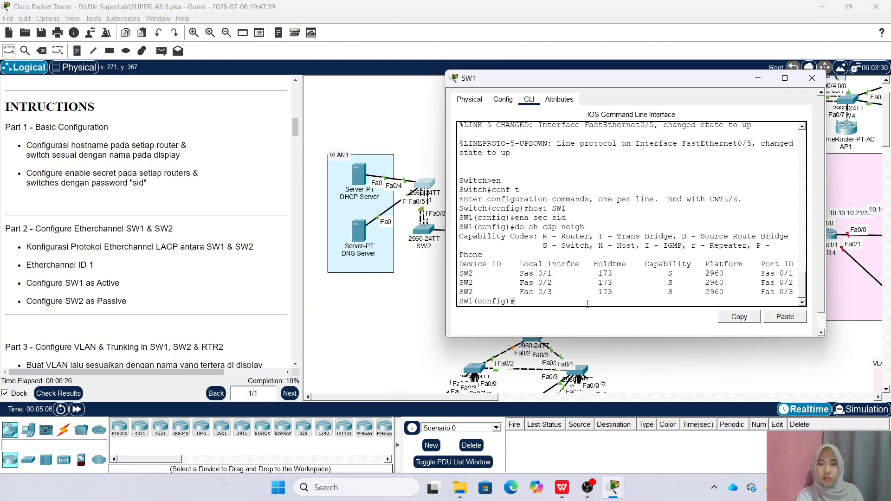
Put SW1's Fa0/1–Fa0/3 into channel-group 1 in active mode
type("int ra fa")
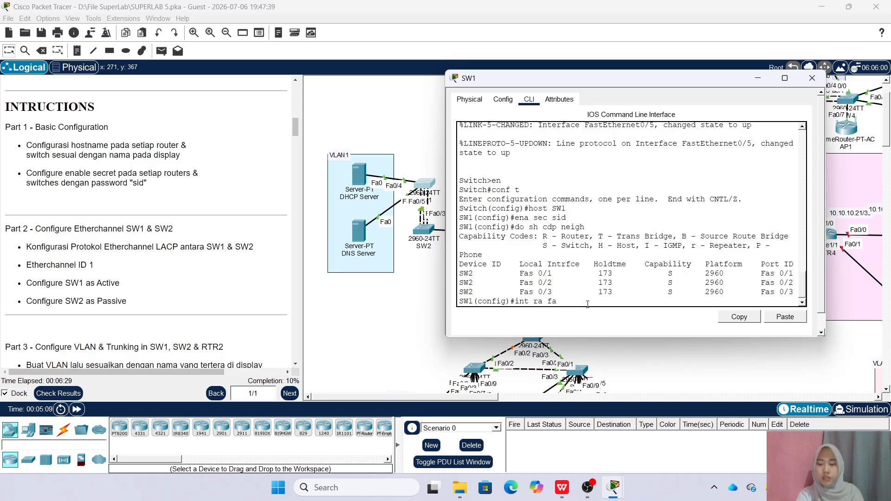
type("0/1-3")
key("Return")
type("cha")
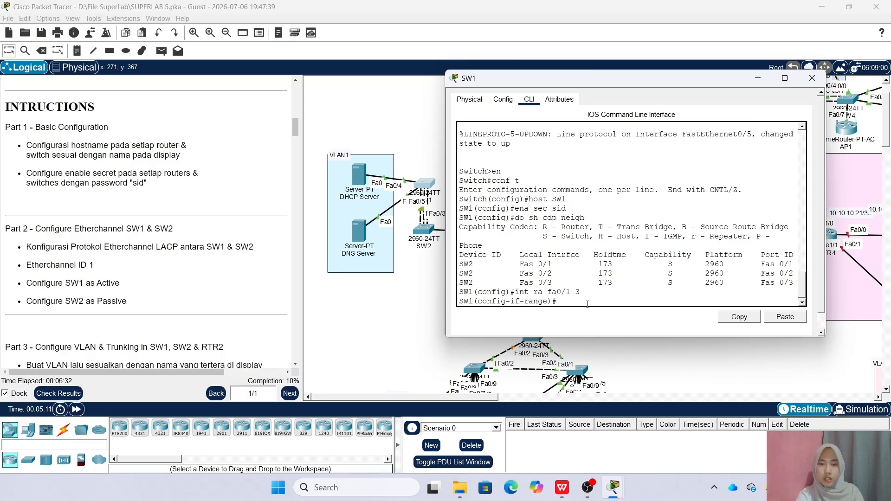
key("Tab")
type("nn")
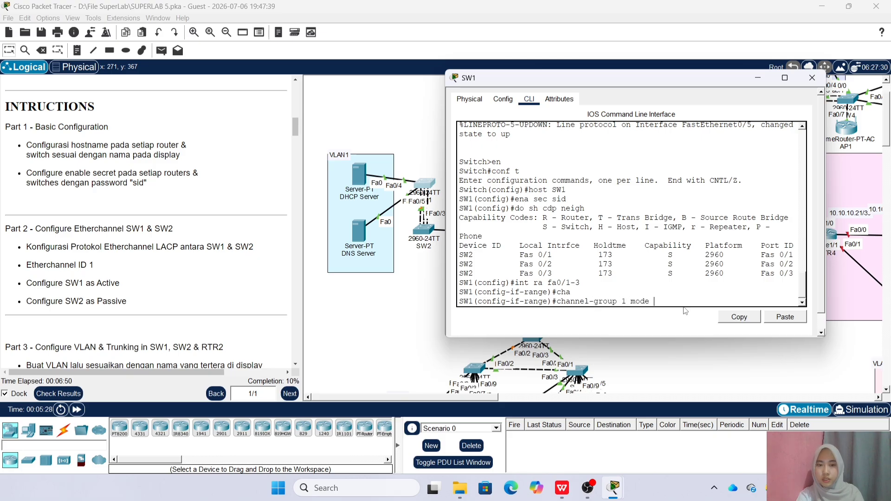
type("ve")
key("Return")
Set the channel protocol to LACP and check the EtherChannel summary
type("cha")
key("Tab")
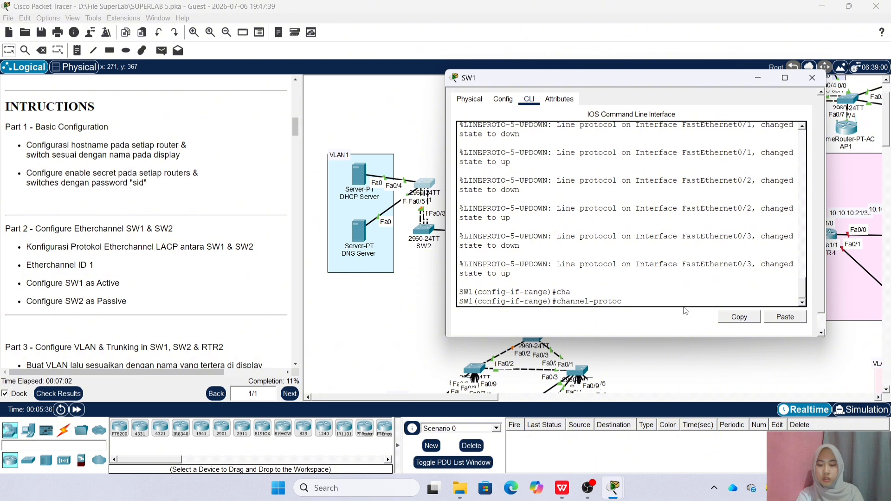
type("CP")
key("Return")
type("do")
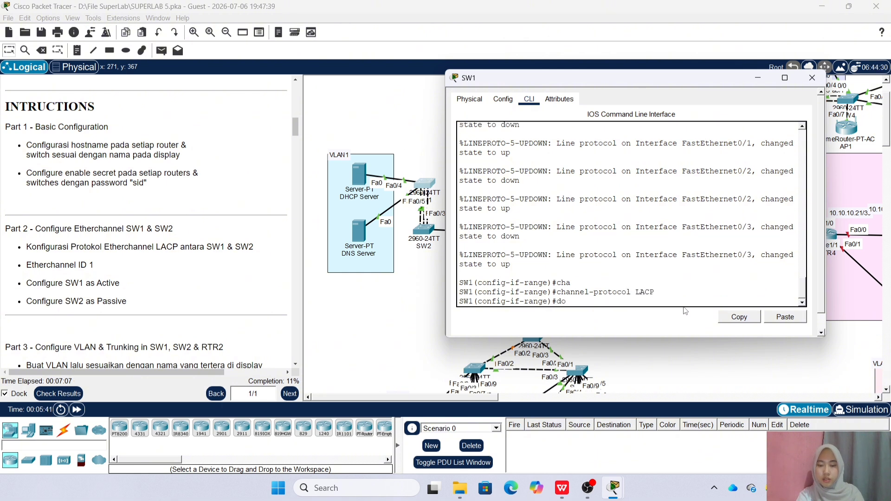
type(" sh ether sum")
key("Return")
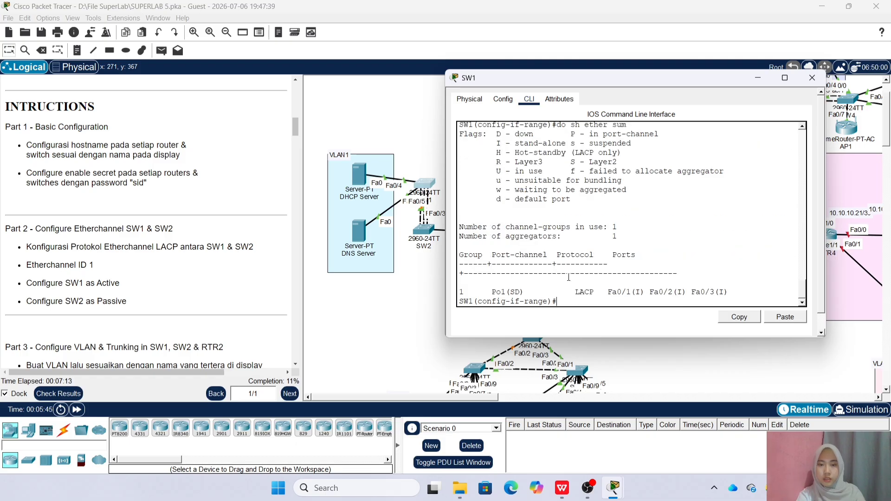
Close SW1 and enter global configuration mode on SW2 using the enable secret
left_click(812, 78)
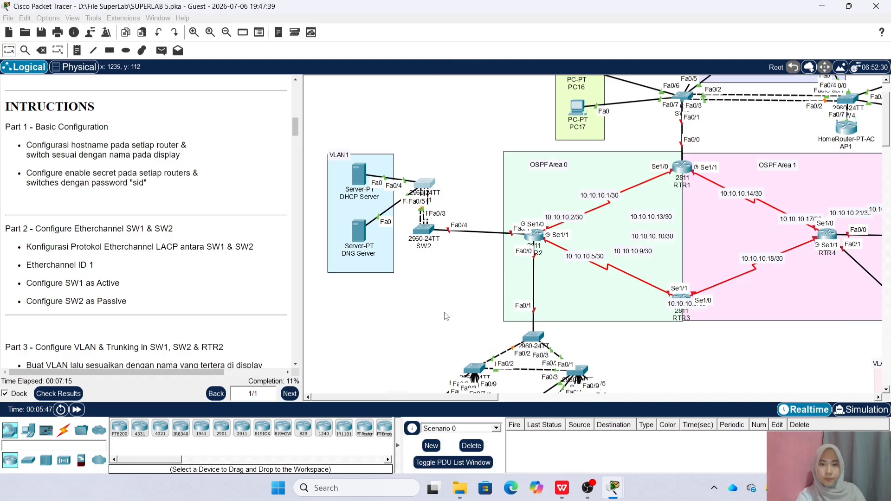
left_click(423, 232)
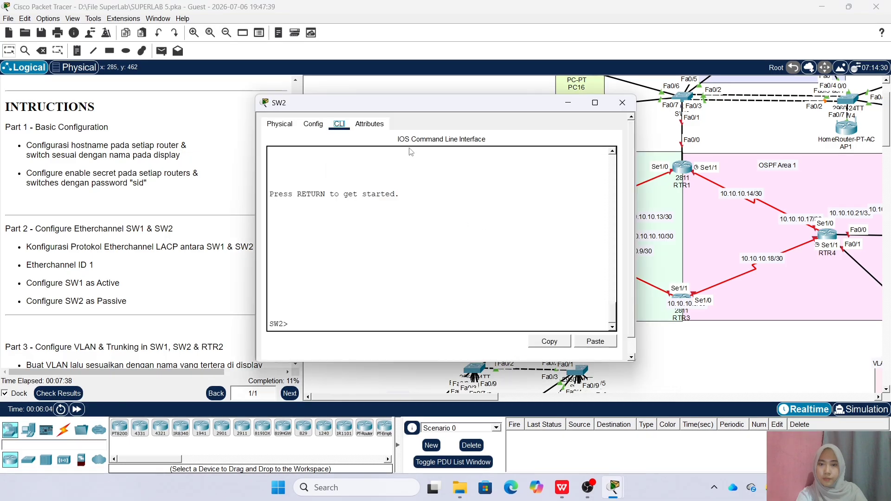
left_click(338, 325)
type("en")
key("Return")
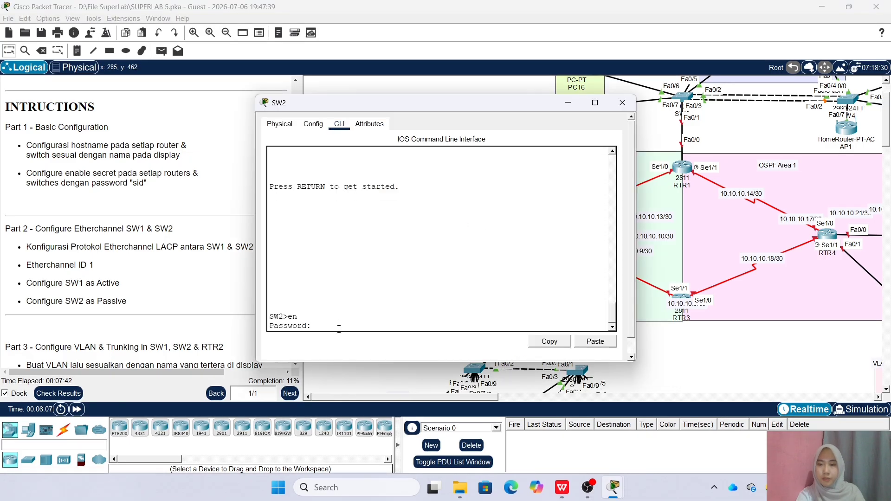
type("sid")
key("Return")
type("conf ")
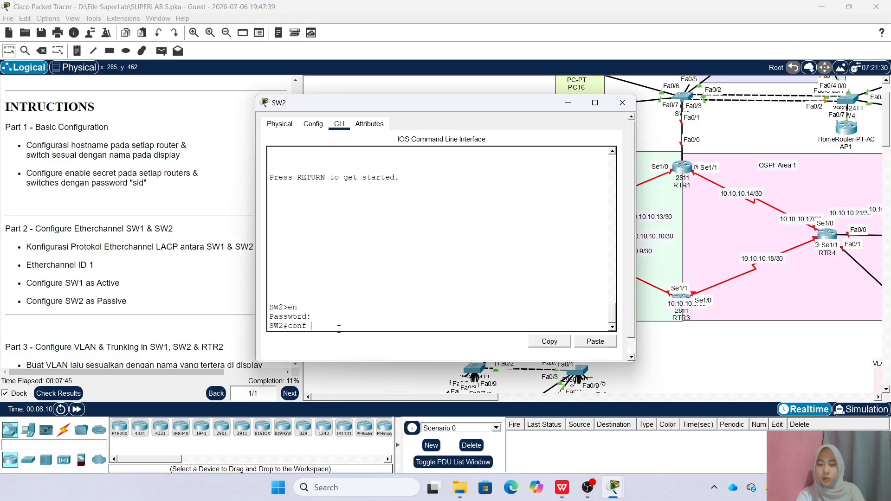
type("t")
key("Return")
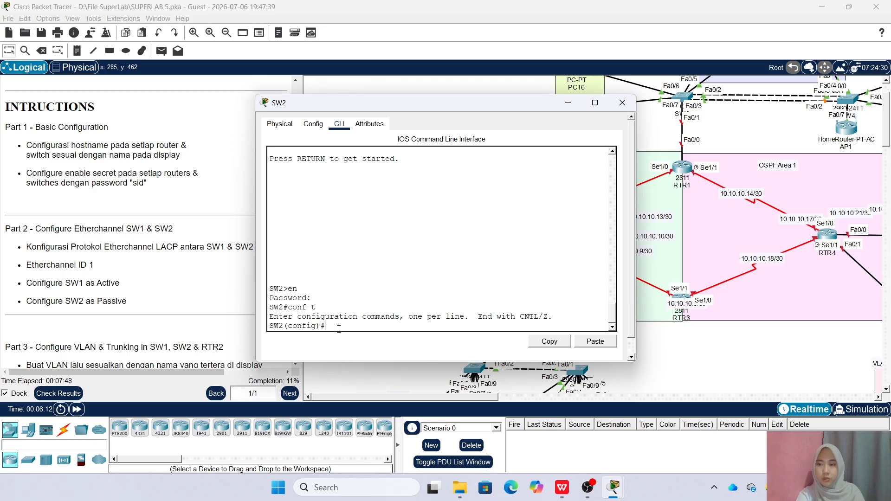
Check SW2's CDP neighbours and add Fa0/1–Fa0/3 to channel-group 1 in passive mode
type("do sh cdp neigh")
key("Return")
type("int ra fa0/1-3")
key("Return")
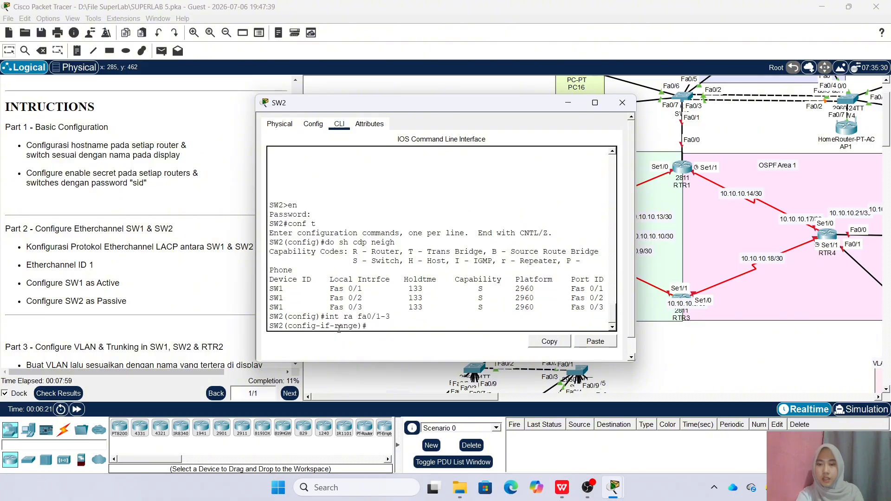
type("channel-group")
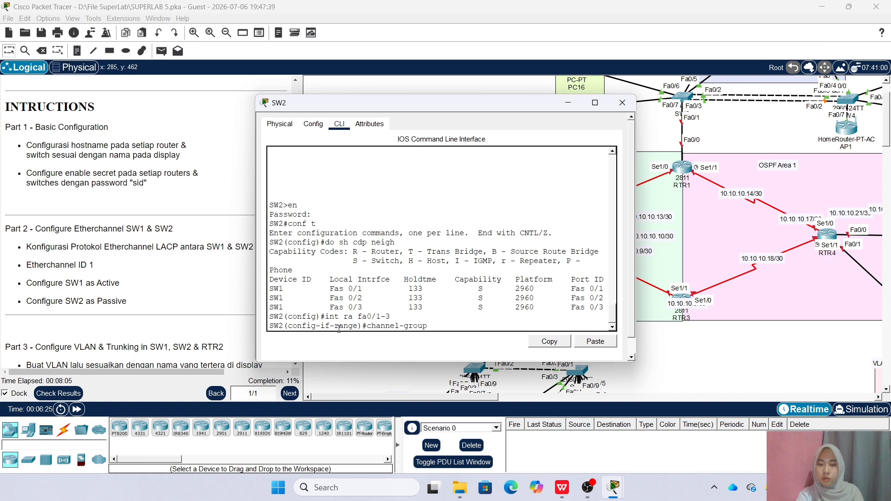
type(" 1 mode passive")
key("Return")
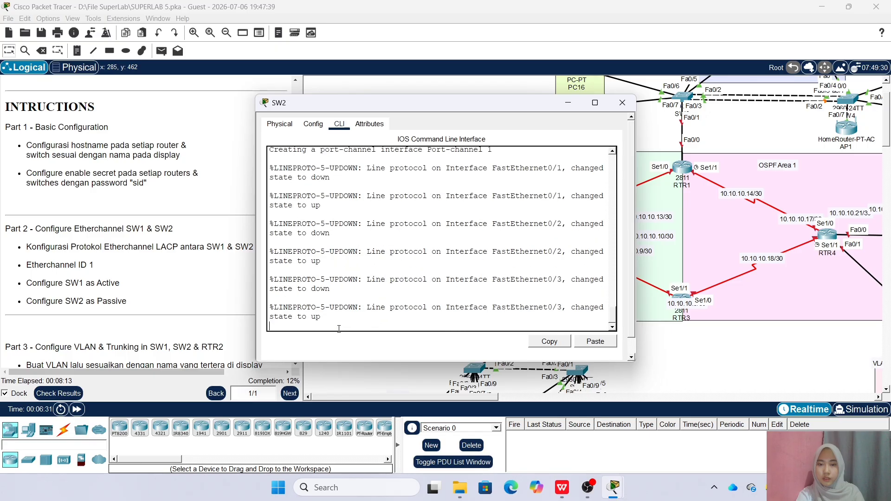
Set SW2's channel protocol to LACP and verify the EtherChannel summary
type("chann")
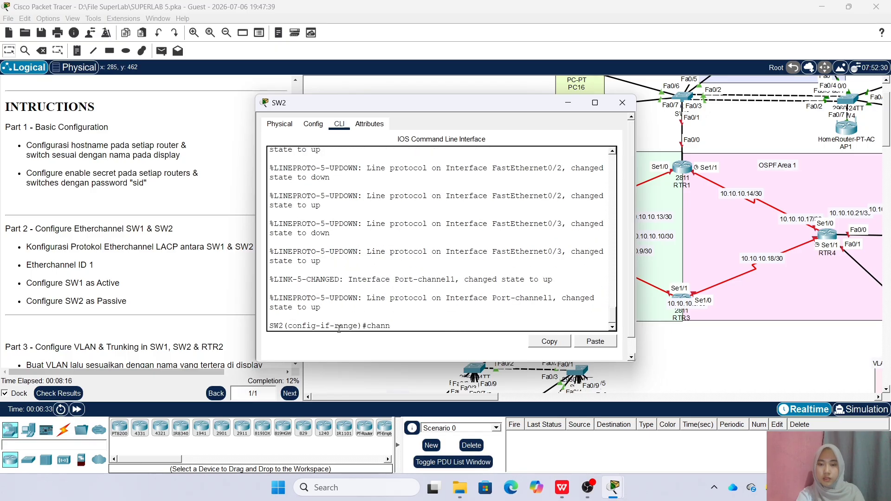
type("el-protocol LACP")
key("Return")
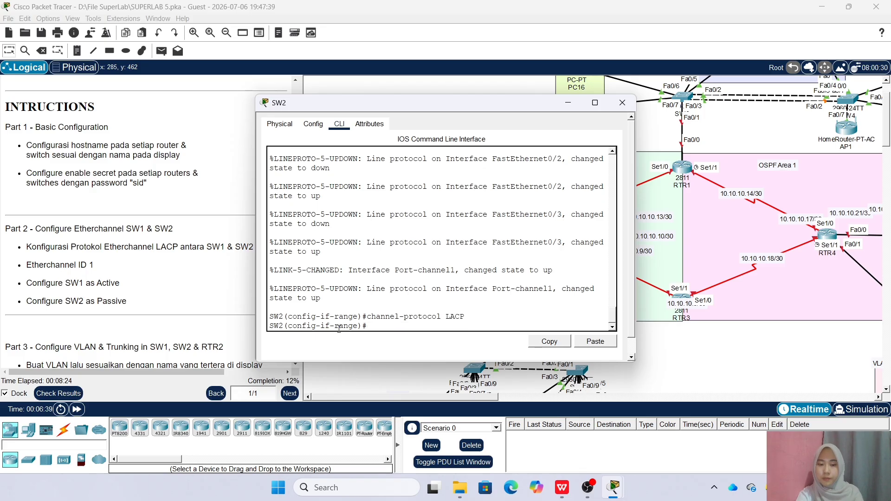
type("do sh ether sum")
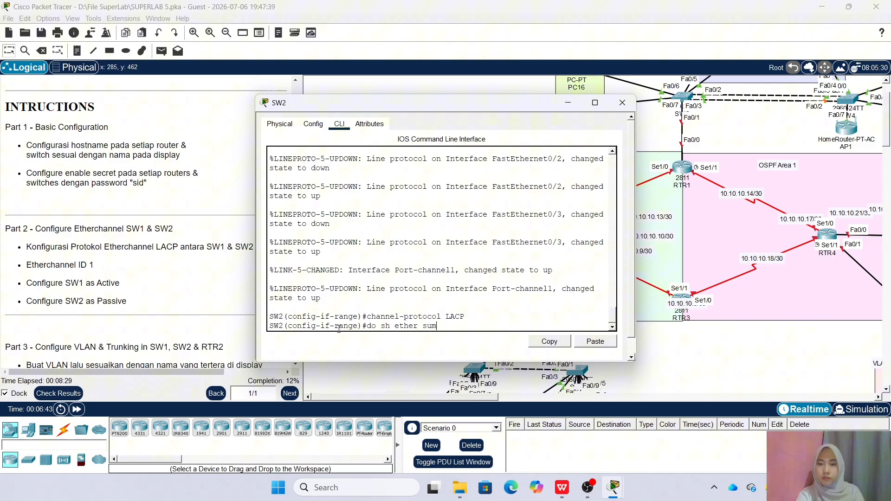
key("Return")
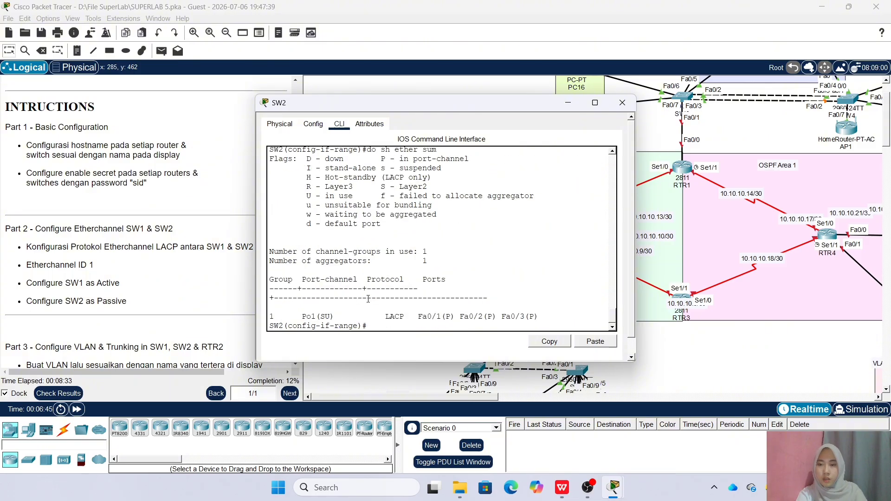
Close SW2's window and scroll the instructions to Part 3's VLAN and trunking tasks
left_click(623, 103)
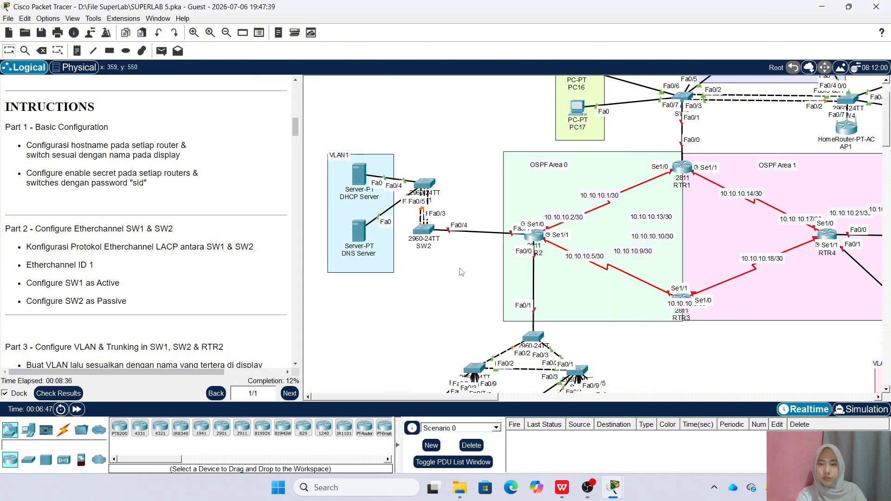
scroll(250, 283, "down", 6)
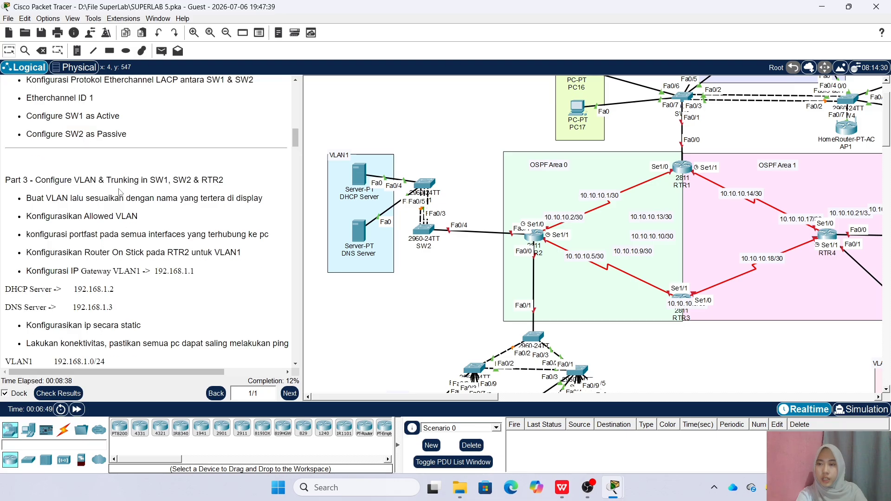
scroll(171, 188, "down", 1)
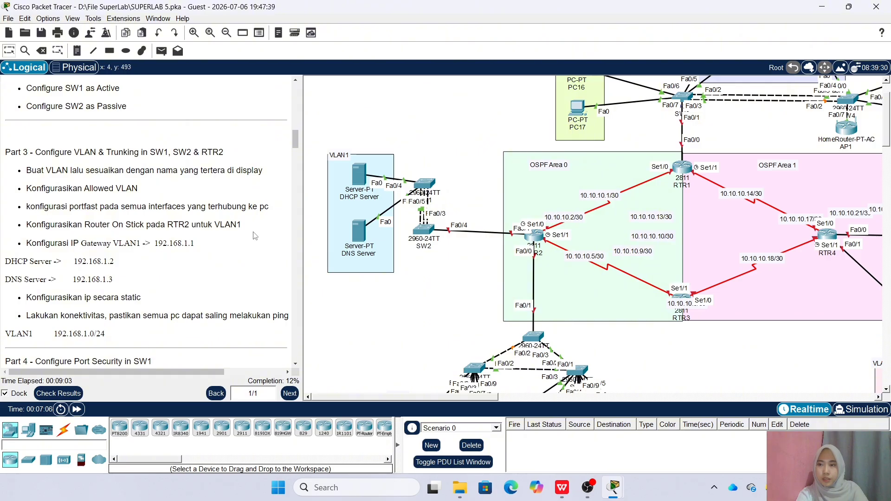
Exit SW1's interface-range mode and list its VLANs with do sh vlan brief
left_click(422, 185)
left_click_drag(403, 106, 465, 93)
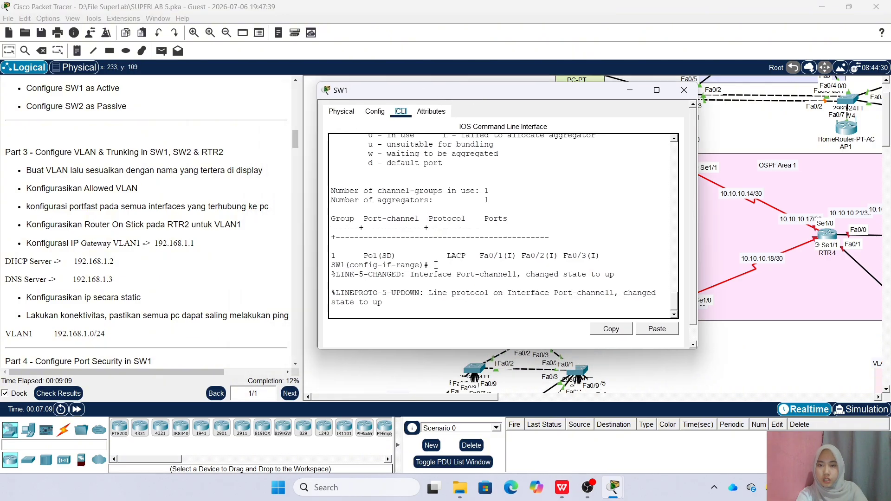
key("Return")
type("ex")
key("Return")
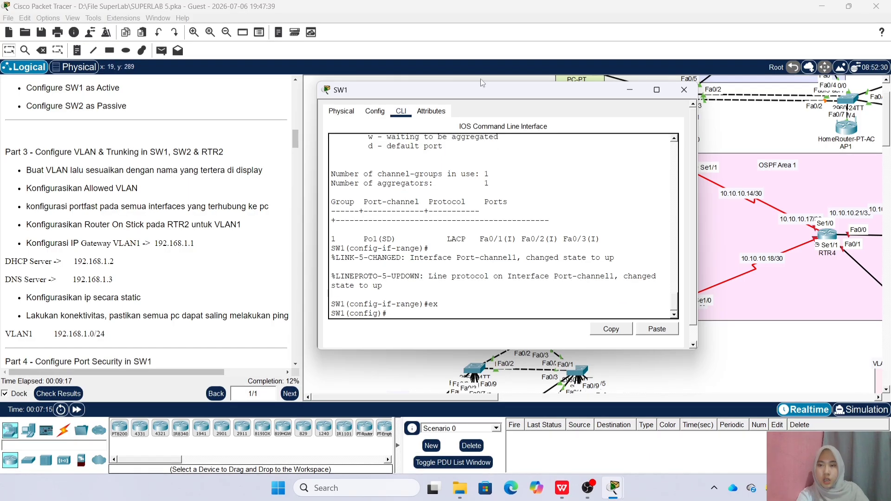
left_click_drag(499, 93, 604, 93)
type("do sh vlan brief")
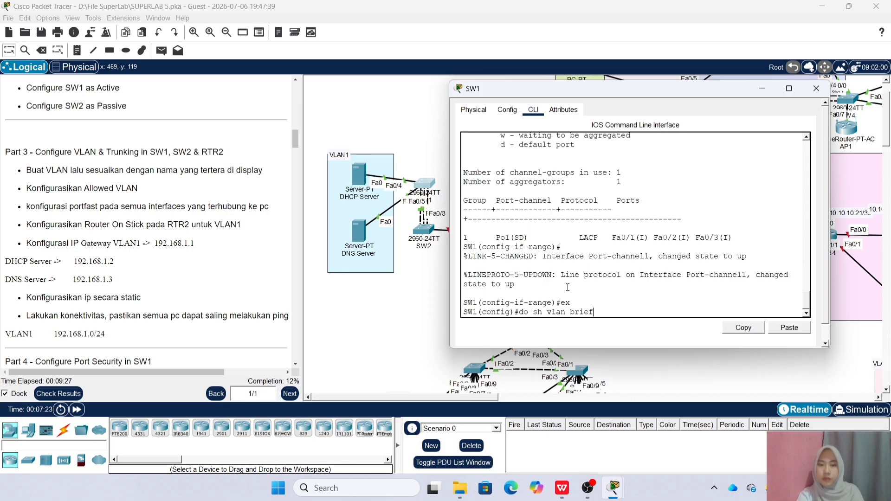
key("Return")
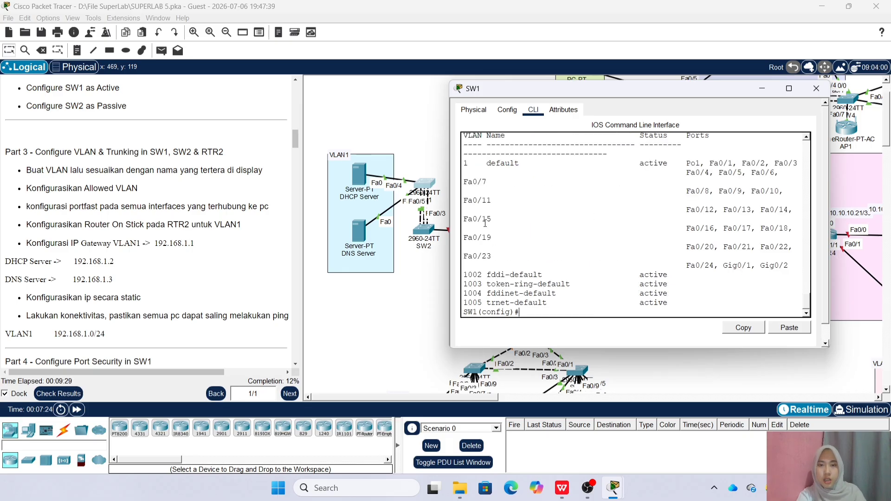
Make SW1's Fa0/4–Fa0/5 PortFast access ports in VLAN 1
type("in")
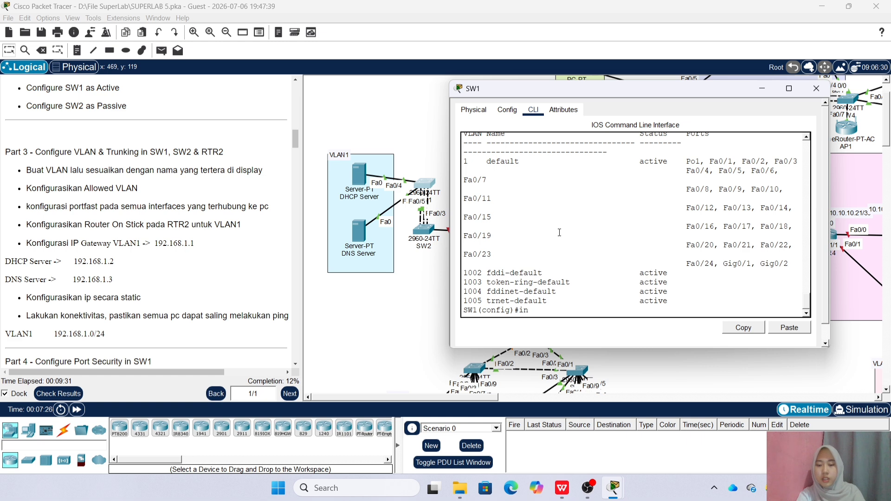
type("t ra fa0/4-5")
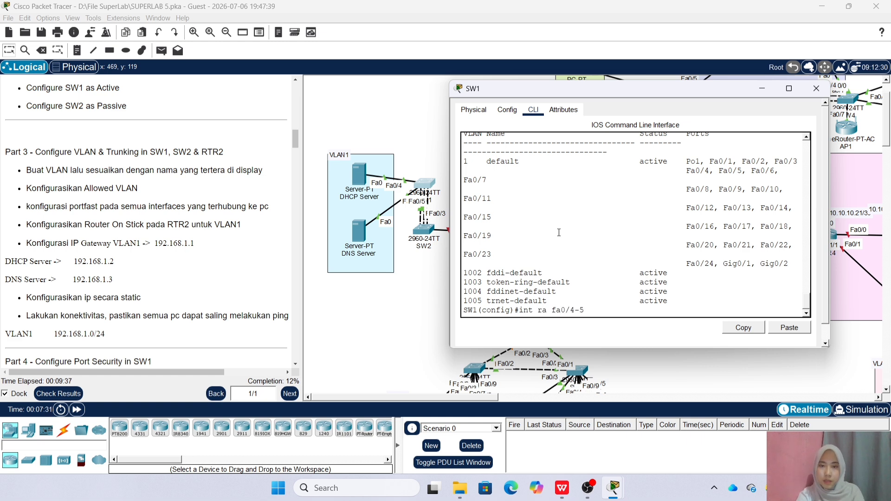
key("Return")
type("sw m acc")
key("Return")
type("sw acc vlan 1")
key("Return")
type("spa po")
key("Return")
Make SW1's Port-channel1 a trunk allowing only VLAN 1
type("int r")
key("BackSpace")
type("po1")
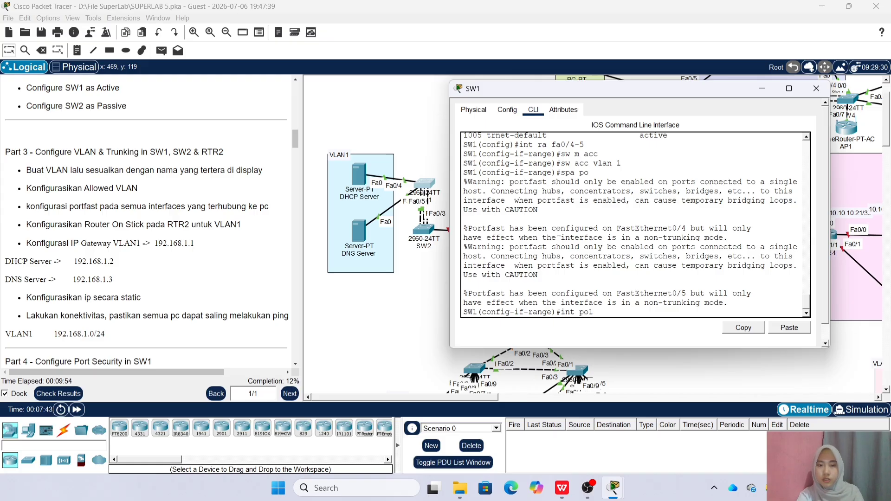
key("Return")
type("sw m tr")
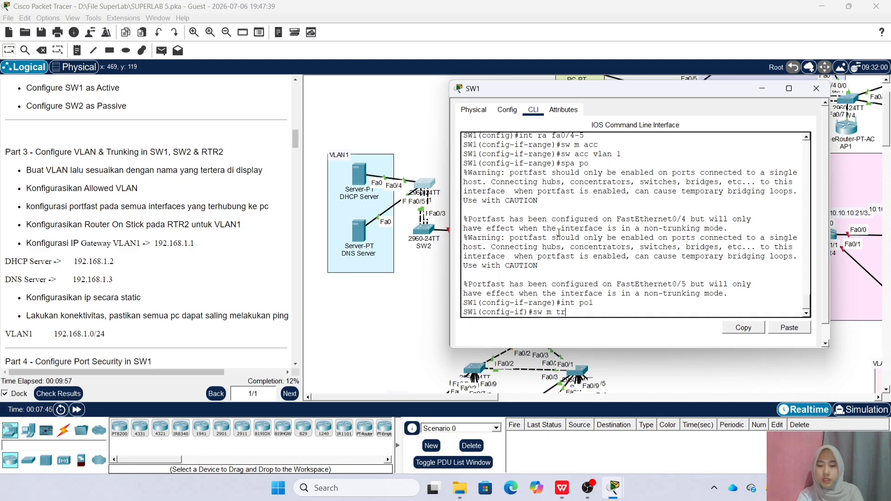
key("Return")
type("sw")
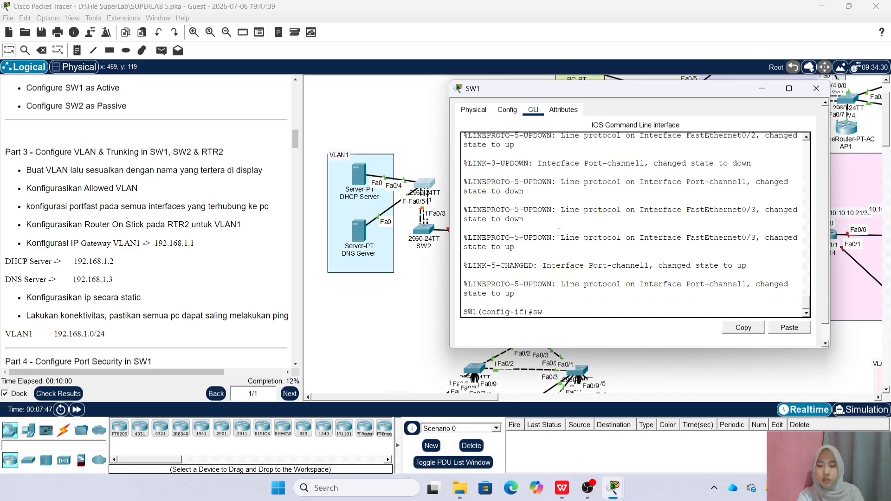
type(" tr all vlan 1")
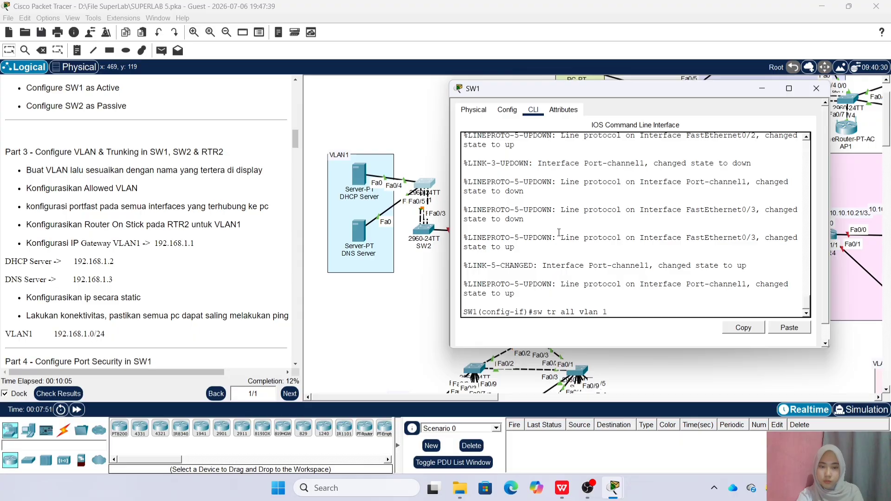
key("Return")
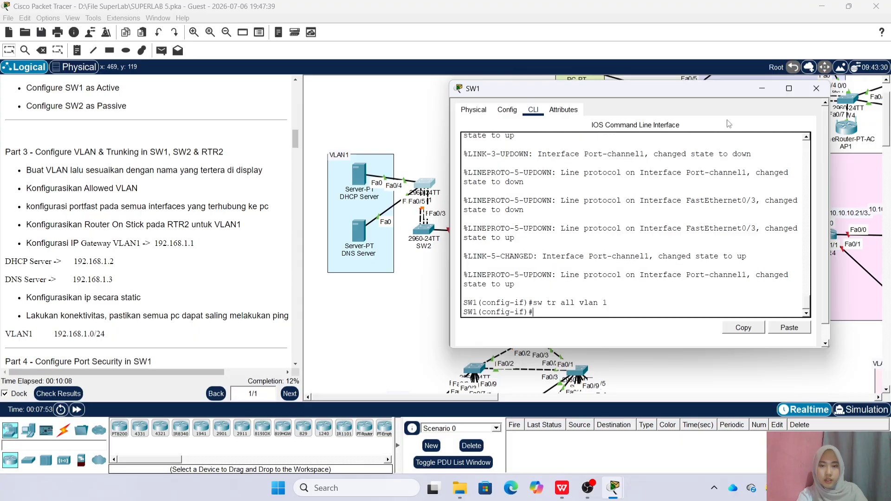
left_click(816, 88)
On SW2, leave the interface range and make Port-channel1 a trunk allowing only VLAN 1
left_click(427, 234)
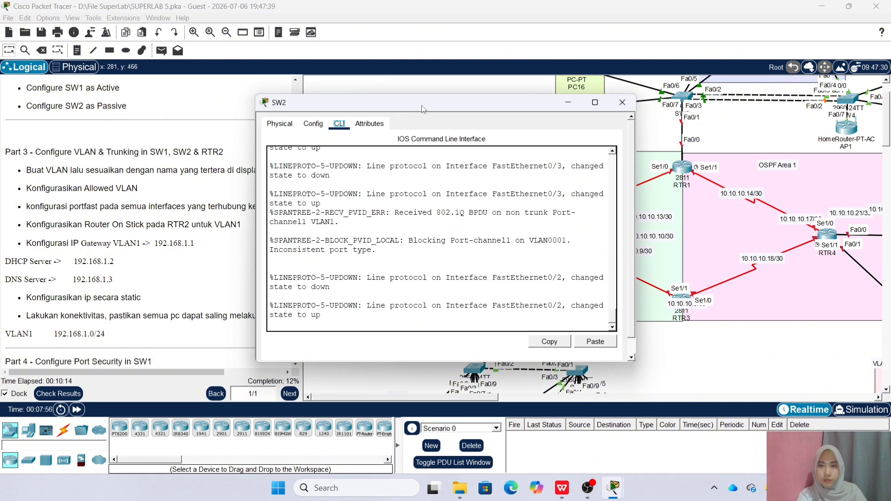
left_click_drag(423, 109, 523, 104)
key("Return")
type("en")
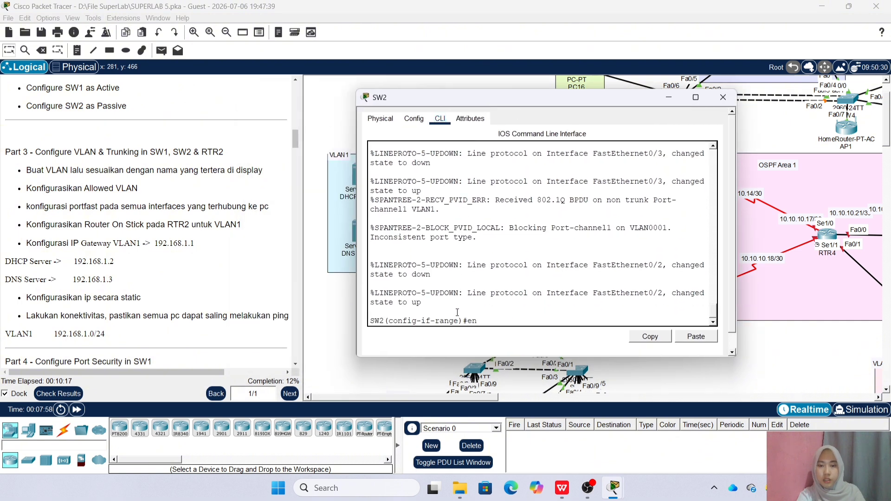
type("x")
key("Return")
left_click_drag(531, 97, 642, 96)
type("in")
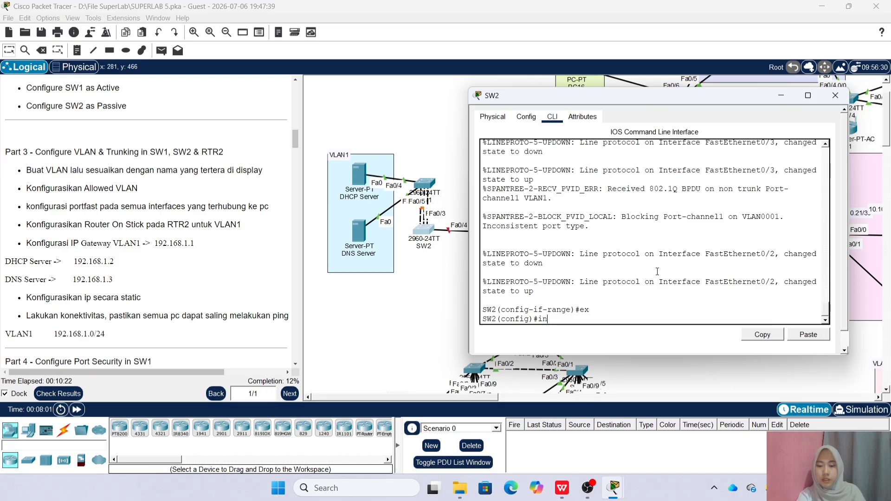
type("t po1")
key("Return")
type("sw m t")
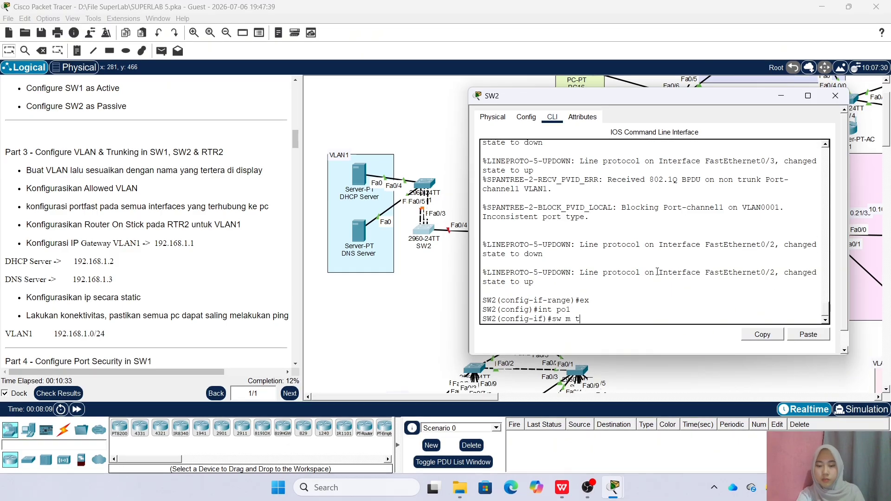
key("Return")
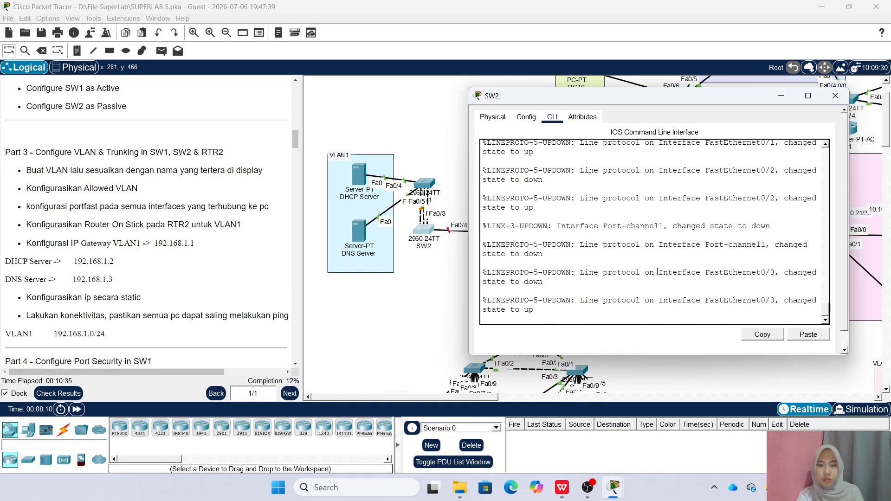
type("sw tr all vlan 1")
key("Return")
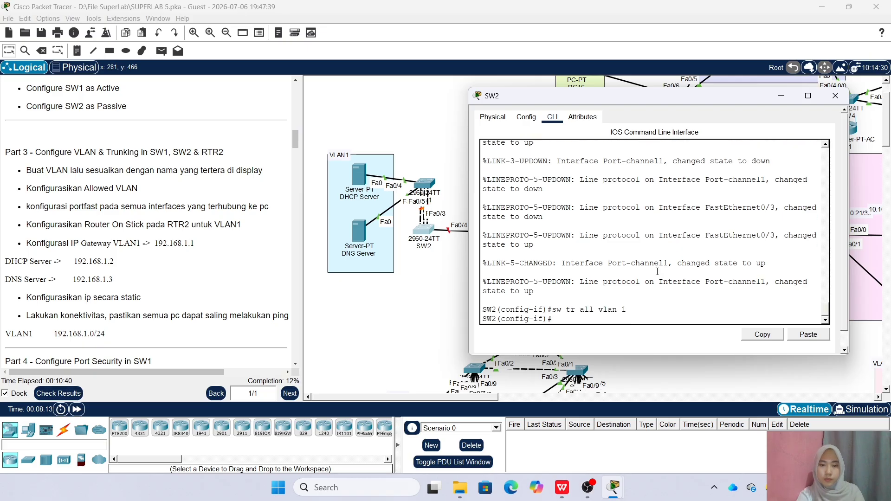
left_click(835, 96)
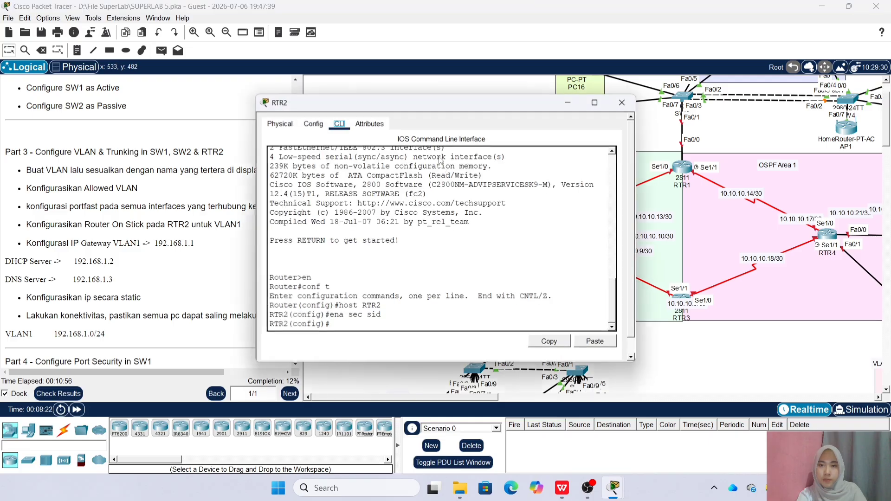
Reopen RTR2's console and enable interface Fa0/1 with no shutdown
left_click_drag(373, 112, 241, 118)
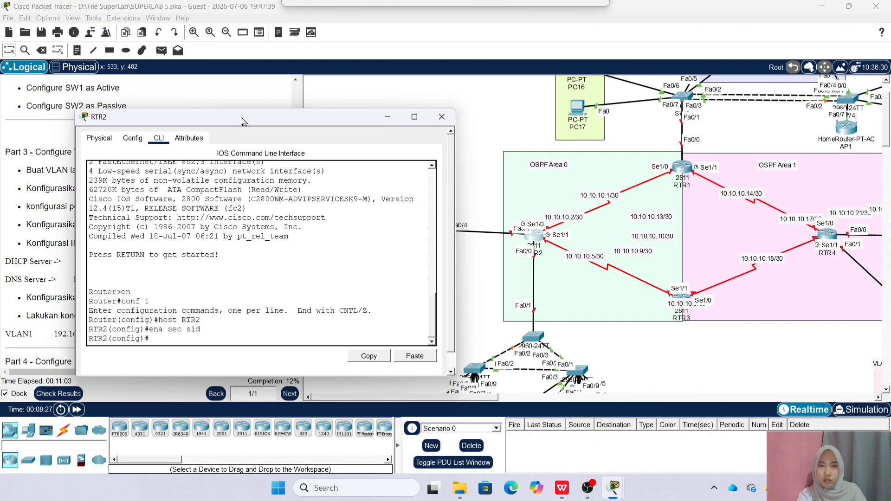
left_click(438, 116)
left_click_drag(531, 240, 533, 233)
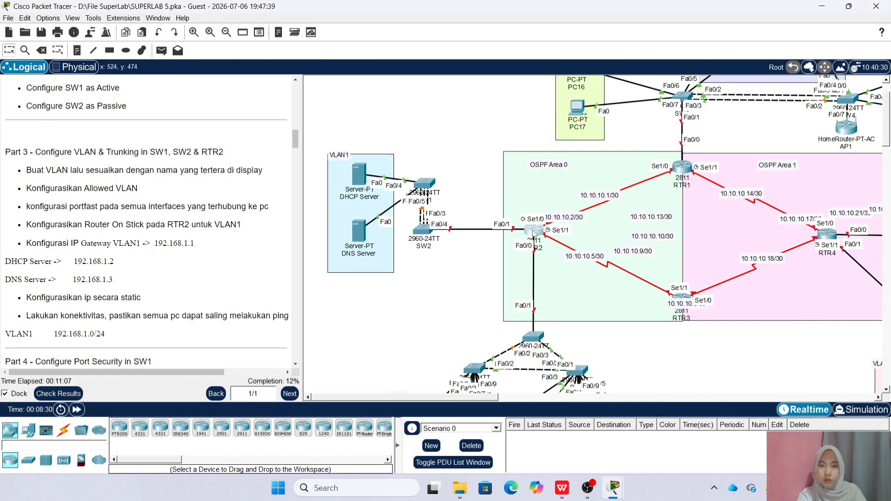
left_click(533, 232)
type("int fa0/1")
key("Return")
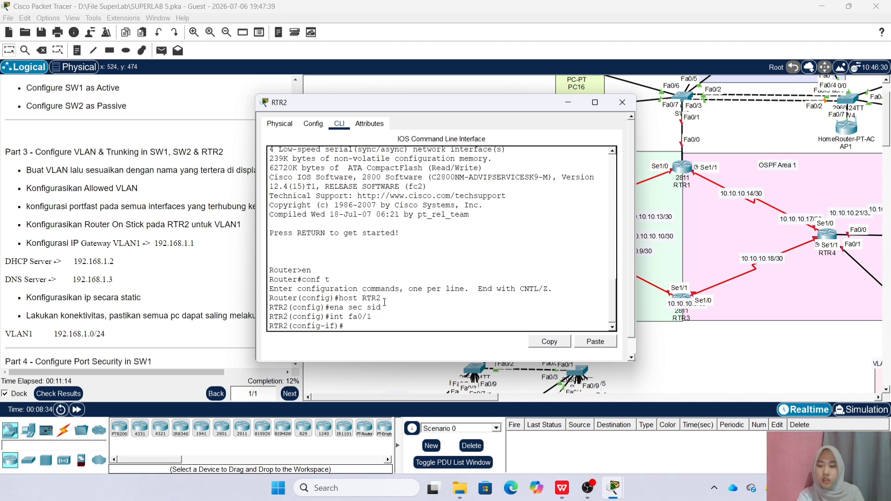
type("no sh")
key("Return")
Create subinterface Fa0/1.1 with dot1Q VLAN 1 and address 192.168.1.1 255.255.255.0
key("Up")
key("Up")
type(".1")
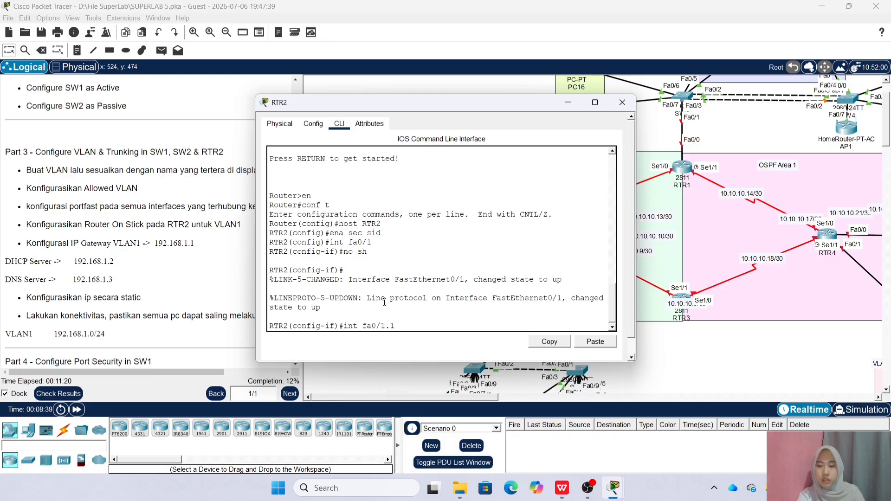
key("Return")
type("encapsulation")
key("Tab")
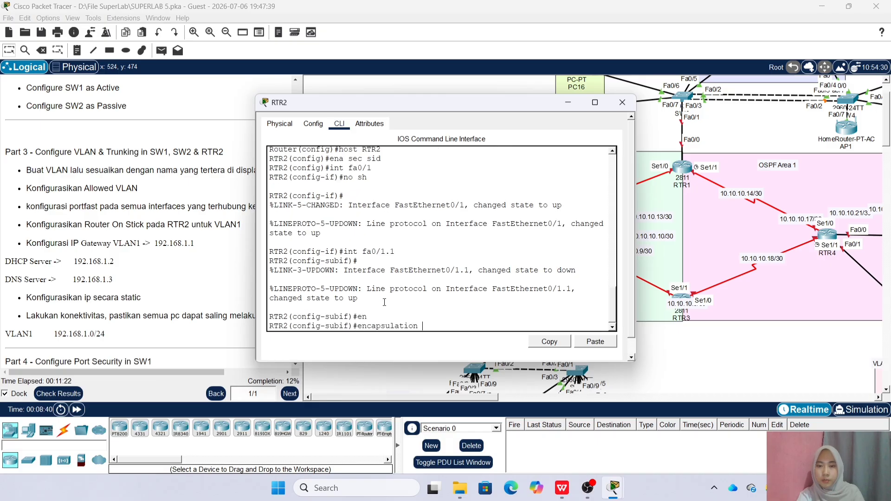
type("d")
key("Tab")
type("1")
key("Return")
type("ip ad")
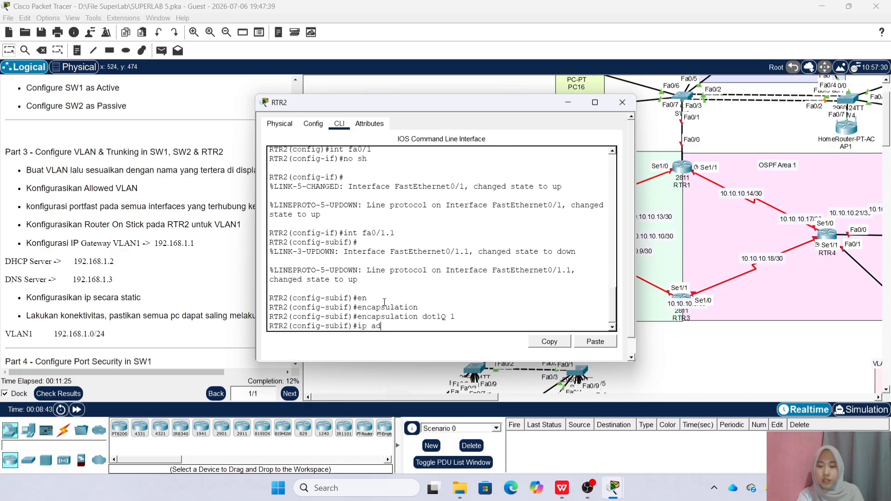
type("d 192.1")
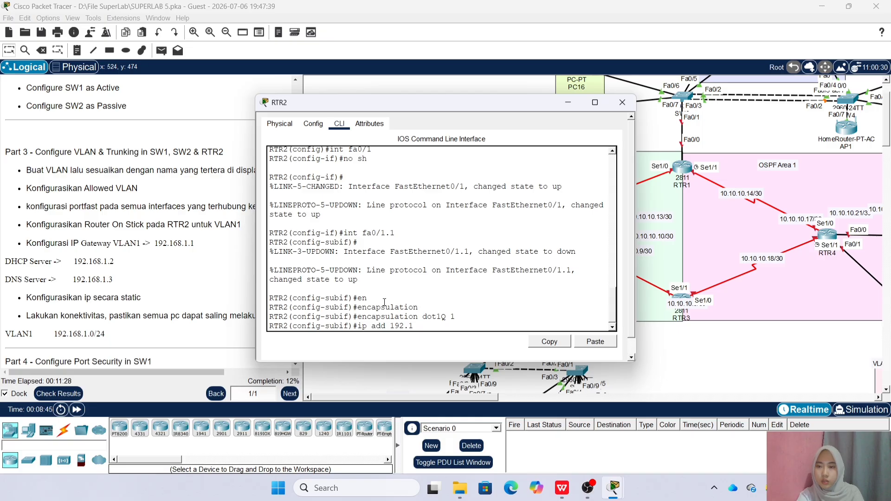
type("68.1.1 255.255.255.0")
key("Return")
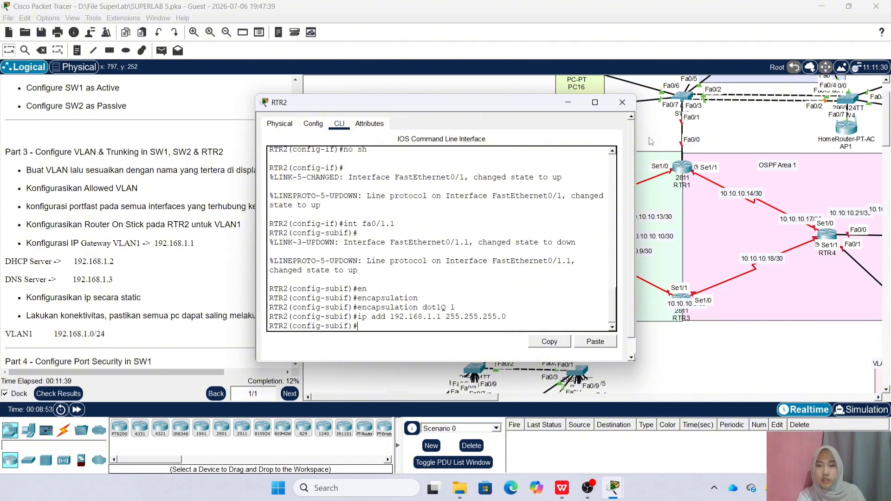
Set the DHCP Server's IP to 192.168.1.2, mask 255.255.255.0, gateway 192.168.1.1
left_click(622, 102)
left_click(358, 175)
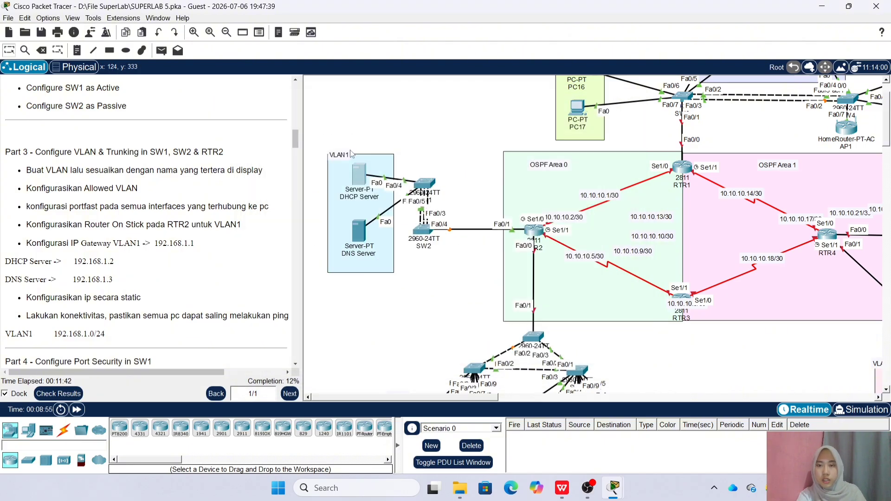
left_click_drag(392, 105, 466, 97)
left_click(458, 118)
left_click(381, 157)
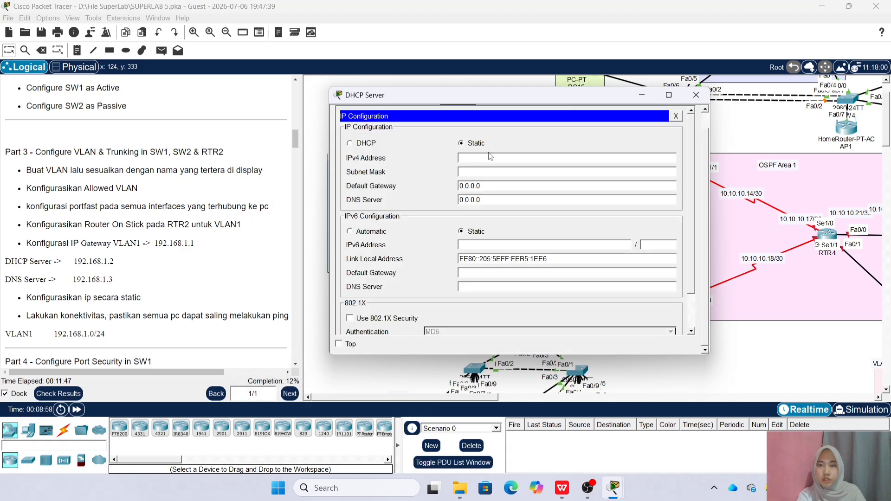
type("192.168.")
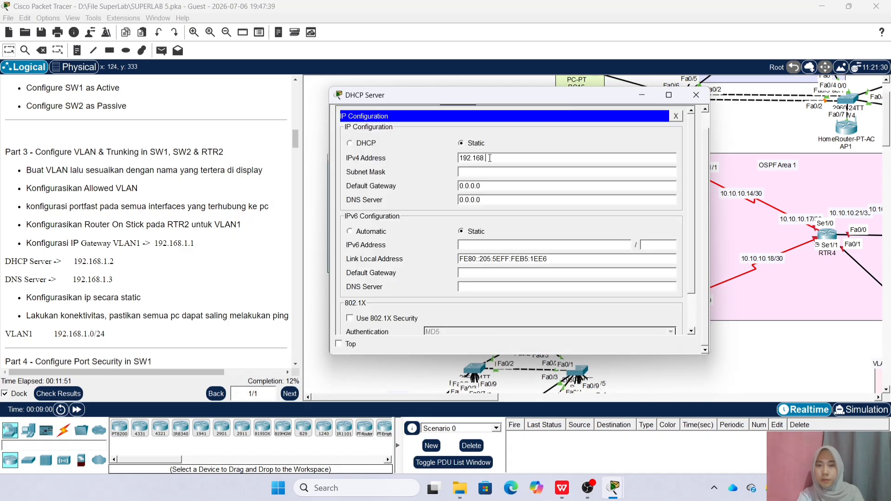
type("1.2")
left_click(534, 172)
left_click(517, 186)
key("BackSpace")
key("BackSpace")
key("BackSpace")
key("BackSpace")
key("BackSpace")
key("BackSpace")
key("BackSpace")
type("192.168.")
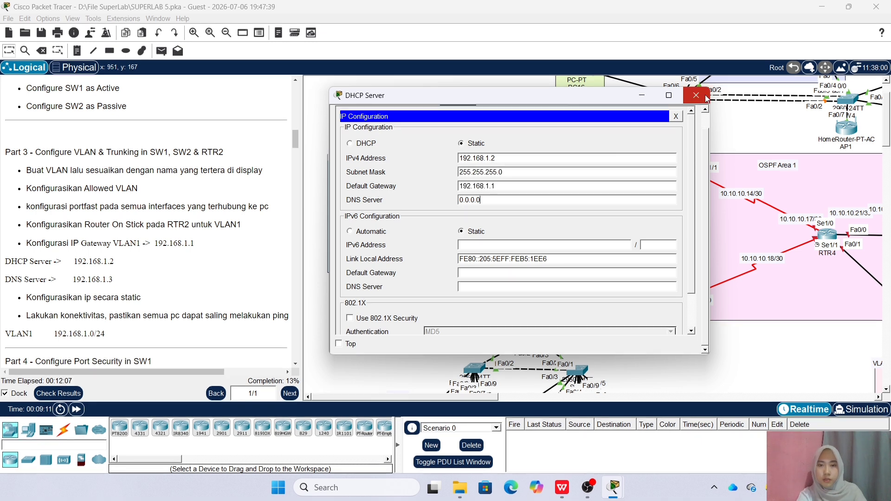
left_click(705, 95)
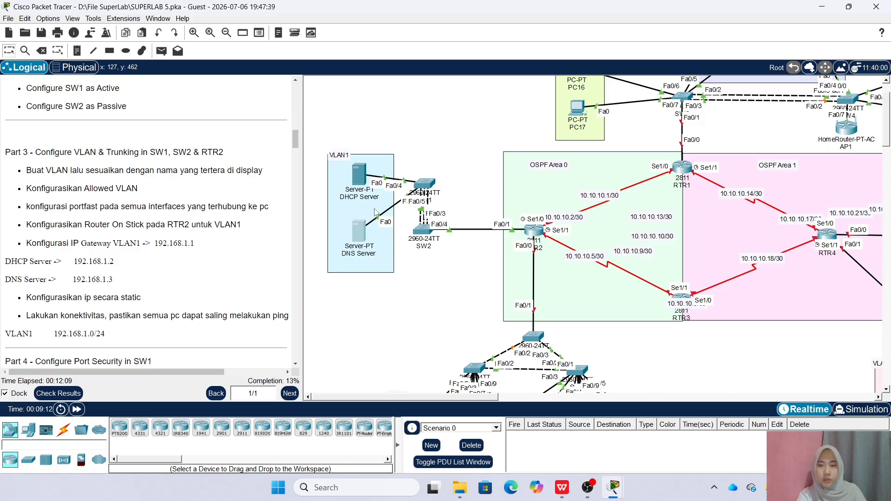
Set the DNS Server's IP to 192.168.1.3, mask 255.255.255.0, gateway 192.168.1.1
left_click(384, 124)
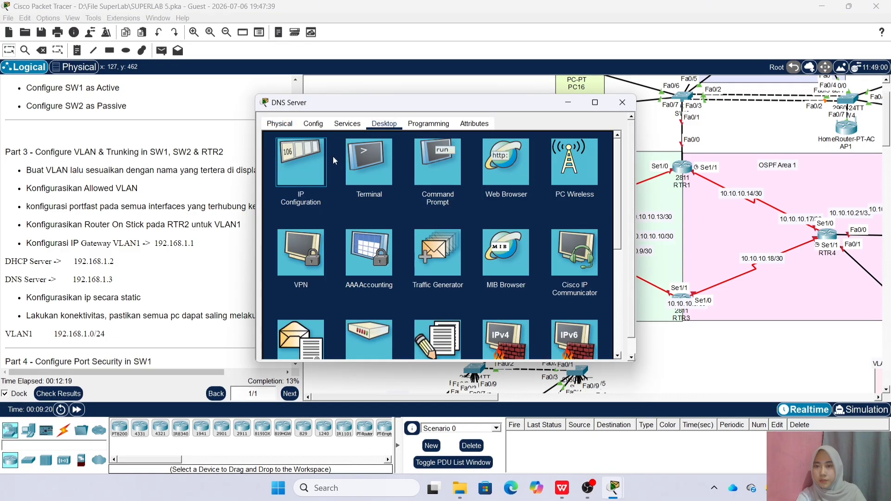
left_click(324, 157)
left_click(409, 167)
type("192.168.1.3")
left_click(438, 179)
left_click(425, 194)
key("BackSpace")
key("BackSpace")
key("BackSpace")
key("BackSpace")
key("BackSpace")
key("BackSpace")
type("192.168.")
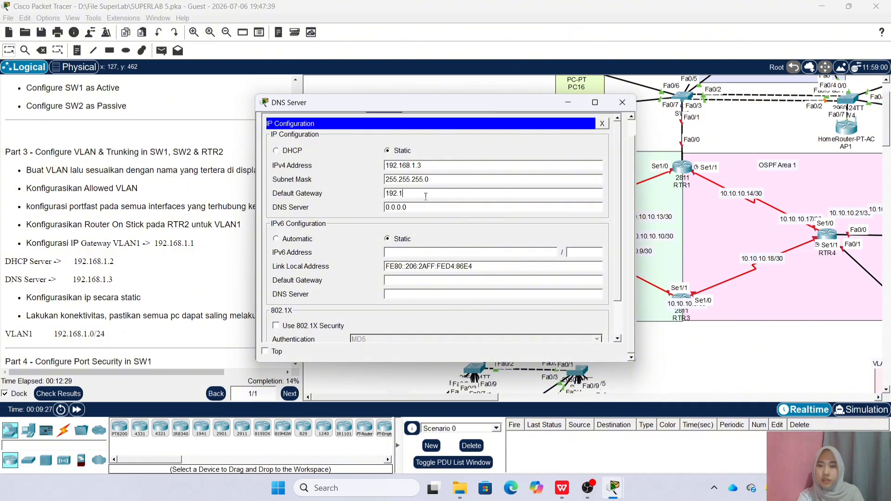
type("1.1")
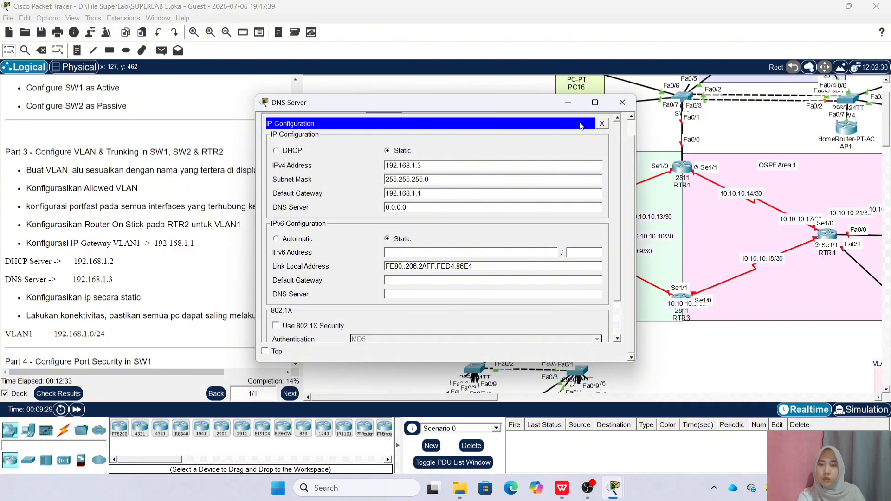
left_click(622, 102)
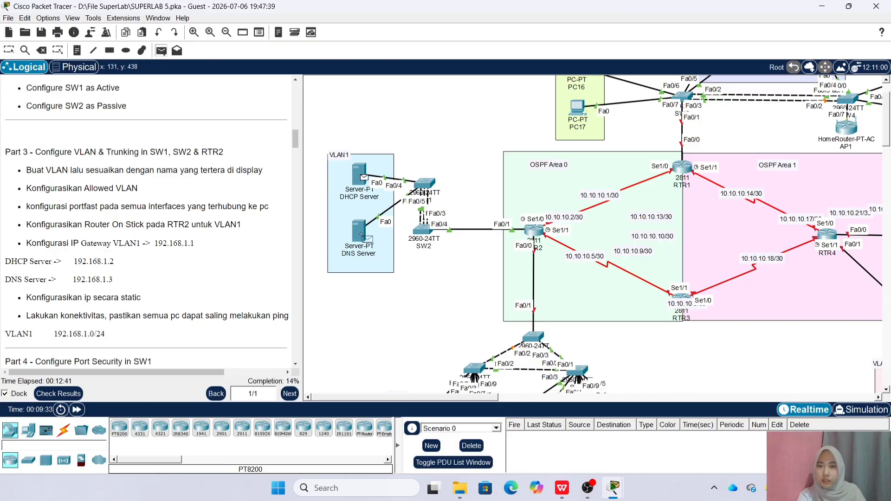
Send test pings between the DHCP and DNS servers, then delete them from the PDU list
left_click(359, 228)
left_click(162, 50)
left_click(360, 228)
left_click(360, 174)
left_click(471, 446)
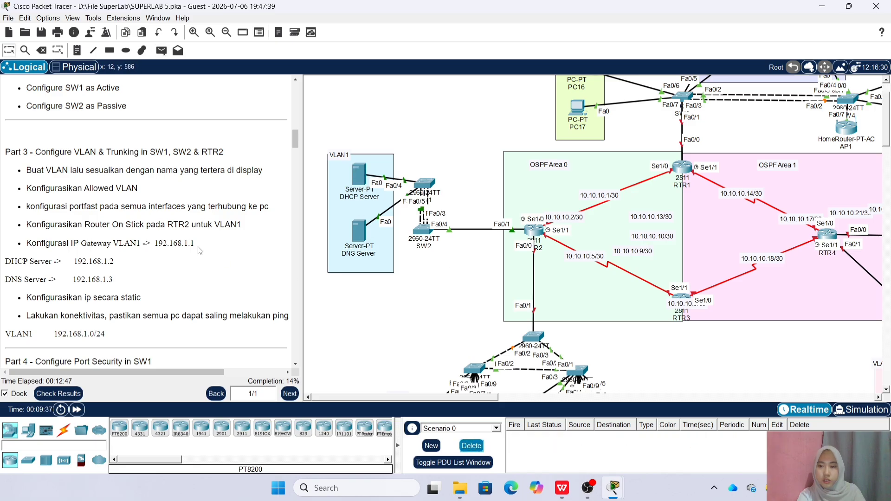
Scroll the instructions down to Part 4 on SW1 port security
scroll(63, 178, "down", 5)
scroll(63, 178, "down", 2)
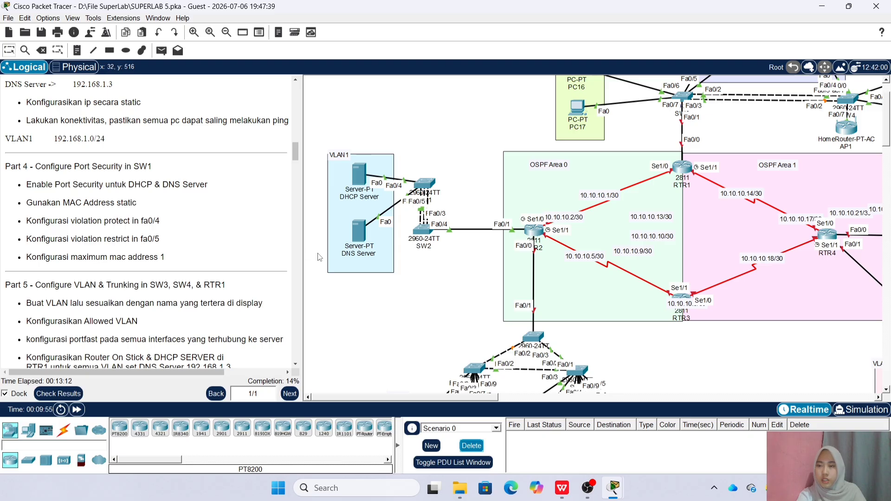
mouse_move(366, 259)
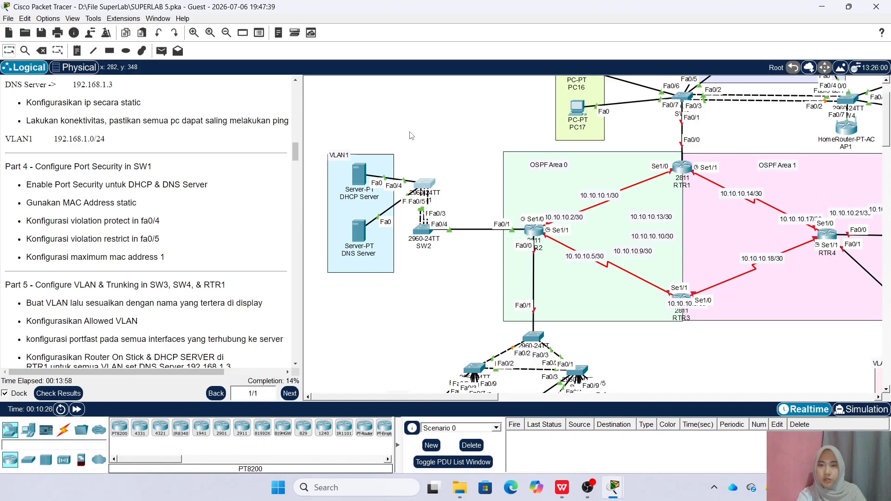
In SW1's CLI, enter privileged and global configuration and select interface Fa0/4
left_click(424, 183)
left_click_drag(416, 105, 641, 93)
left_click(572, 315)
type("en")
key("Return")
key("Return")
type("conf t")
key("Return")
type("int fa0/")
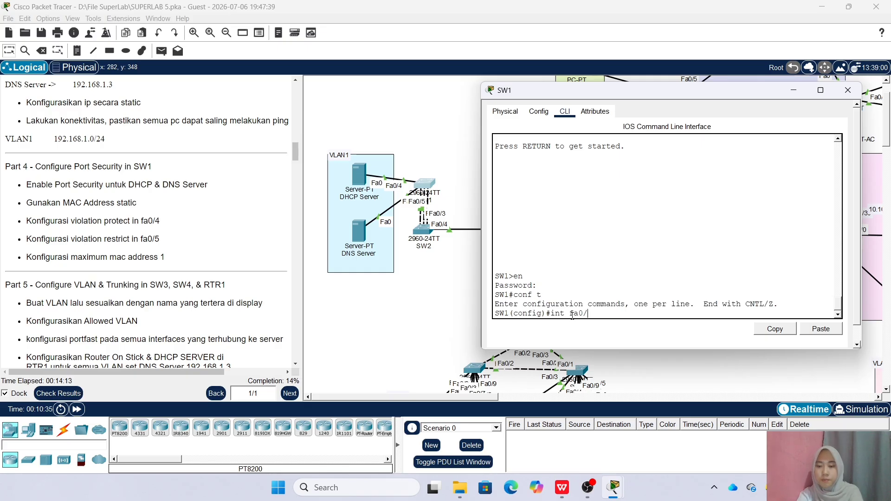
type("4")
key("Return")
Make Fa0/4 an access port with port security, leaving the mac-address command partly typed
type("sw m")
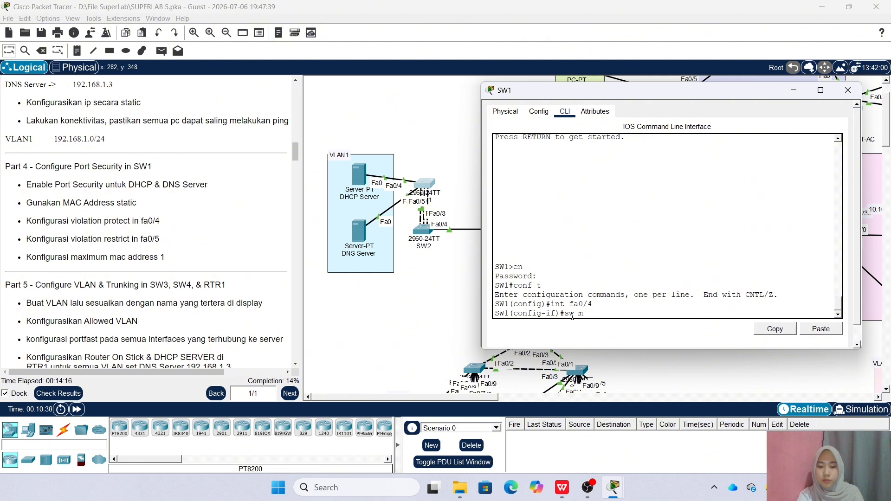
type(" acc")
key("Return")
type("sw ")
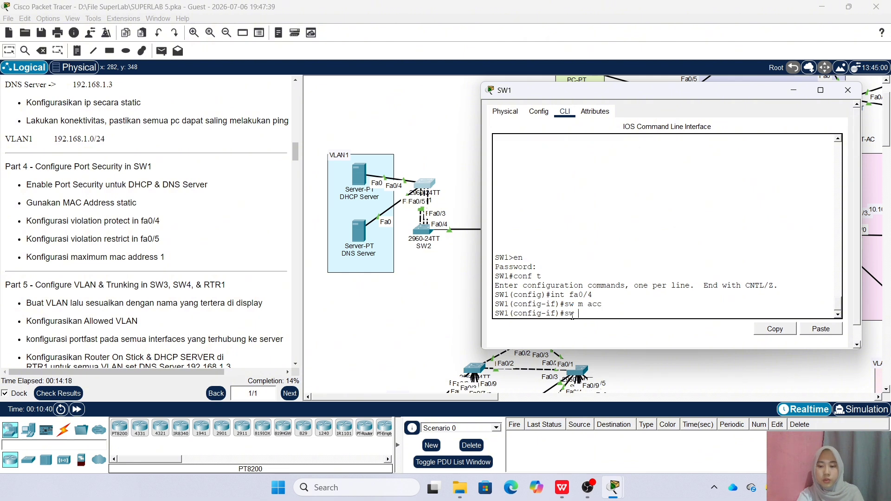
type("po")
key("Tab")
key("Return")
type("sw po")
key("Tab")
type("ma")
key("Tab")
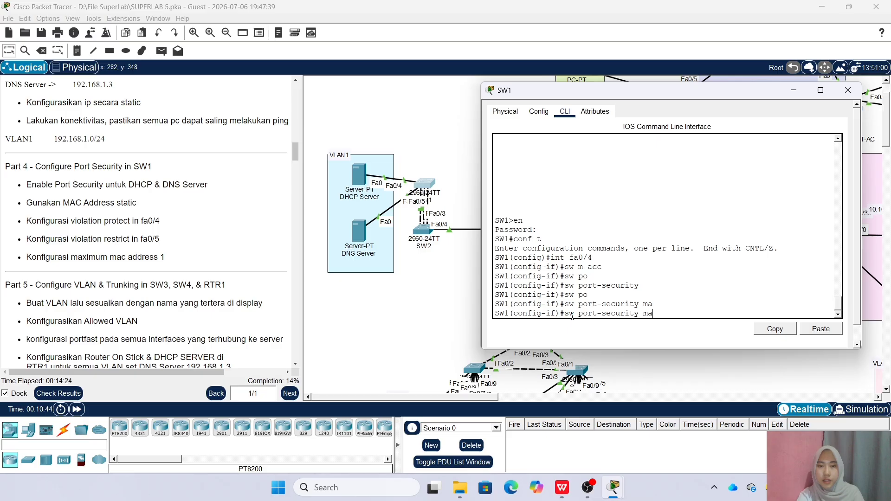
type("c")
key("Tab")
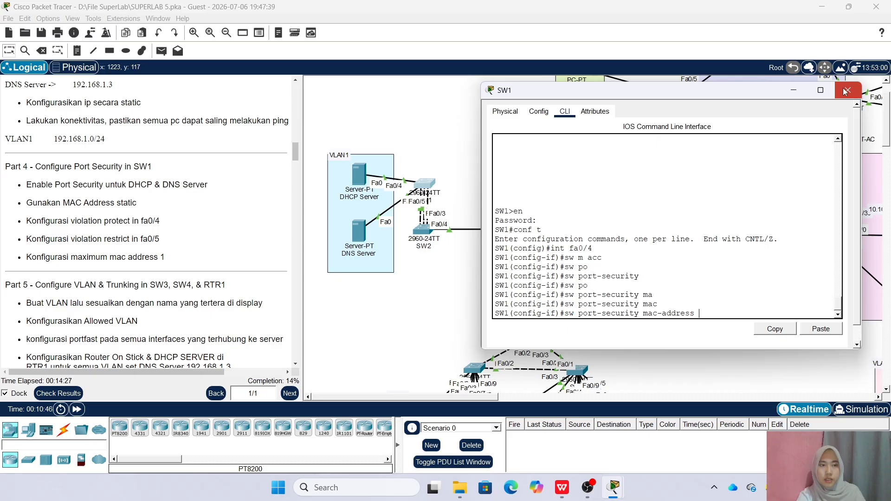
left_click(359, 182)
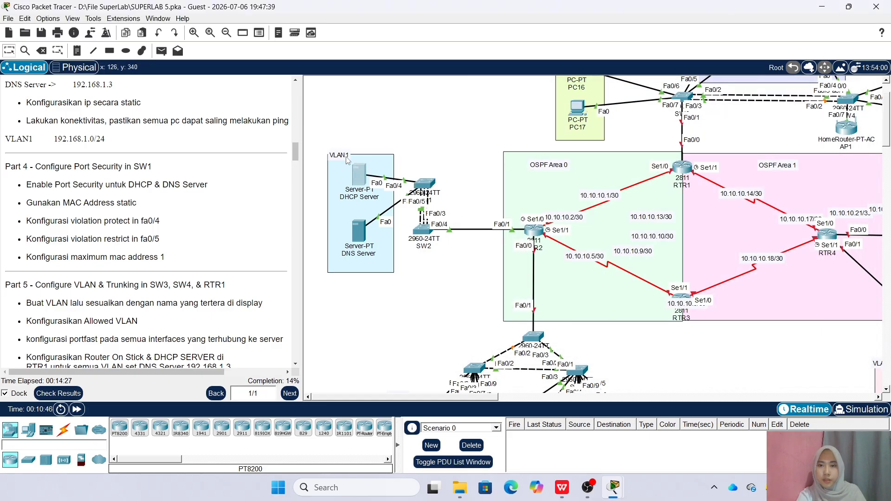
Copy the DHCP Server's FastEthernet0 MAC address 0005.5EB5.1EE6
left_click(357, 175)
left_click(314, 124)
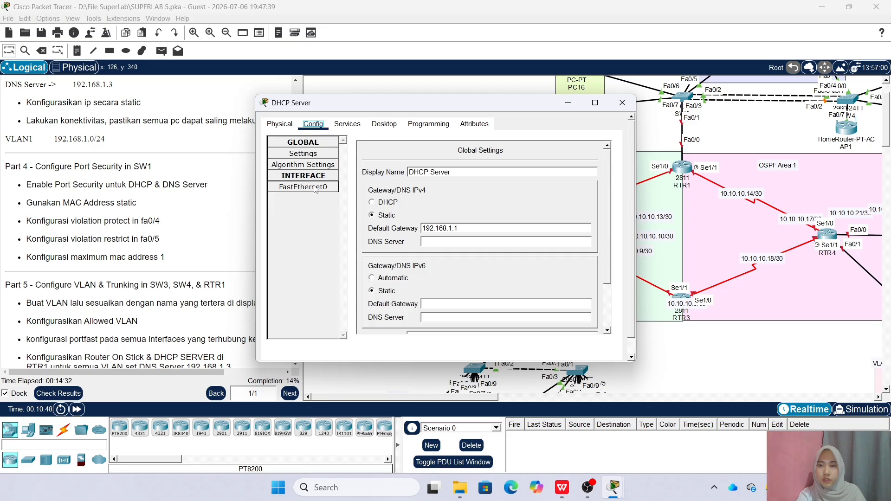
left_click(328, 190)
left_click_drag(486, 191, 540, 190)
right_click(555, 188)
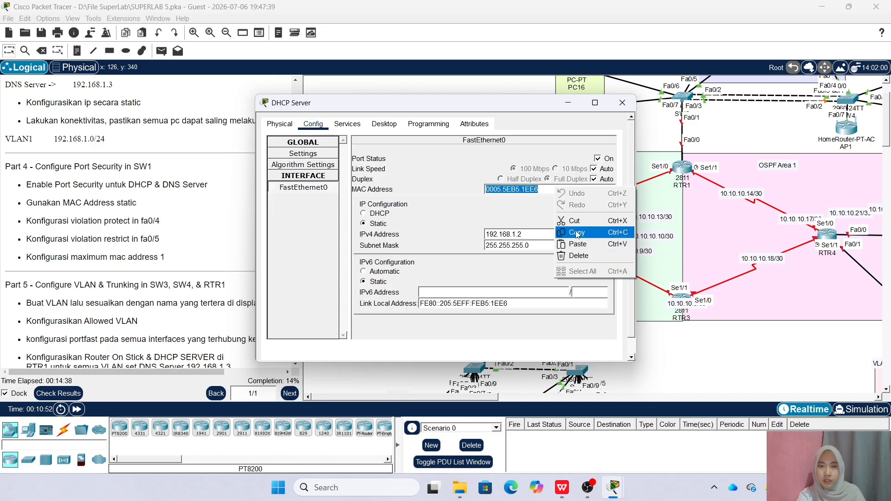
left_click(576, 234)
left_click(622, 103)
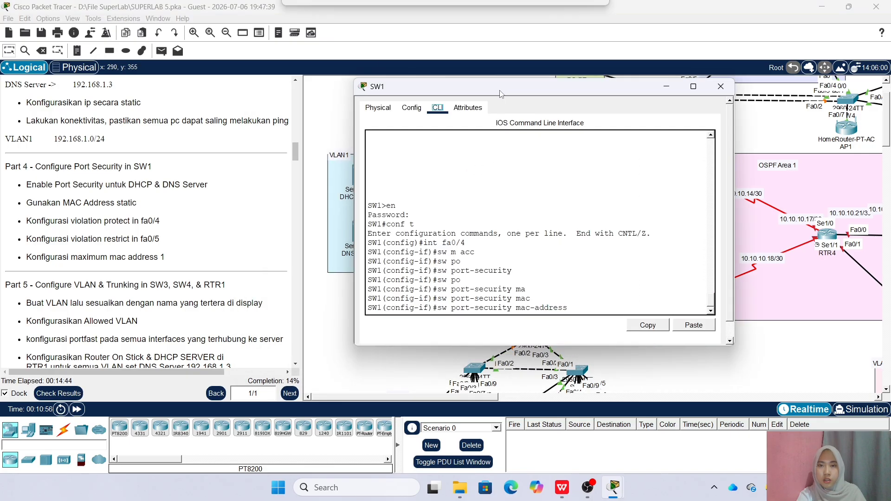
Bind MAC 0005.5EB5.1EE6 to Fa0/4 and set its violation mode to protect
right_click(604, 311)
left_click(621, 326)
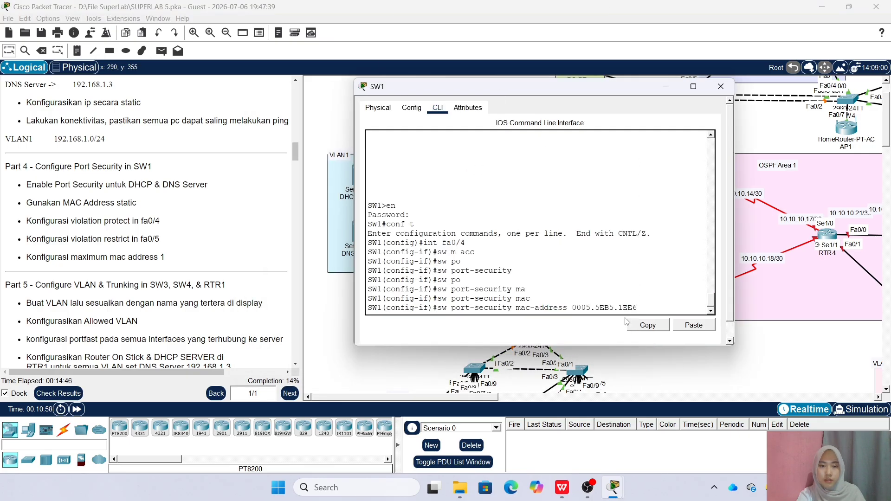
key("Return")
type("sw po")
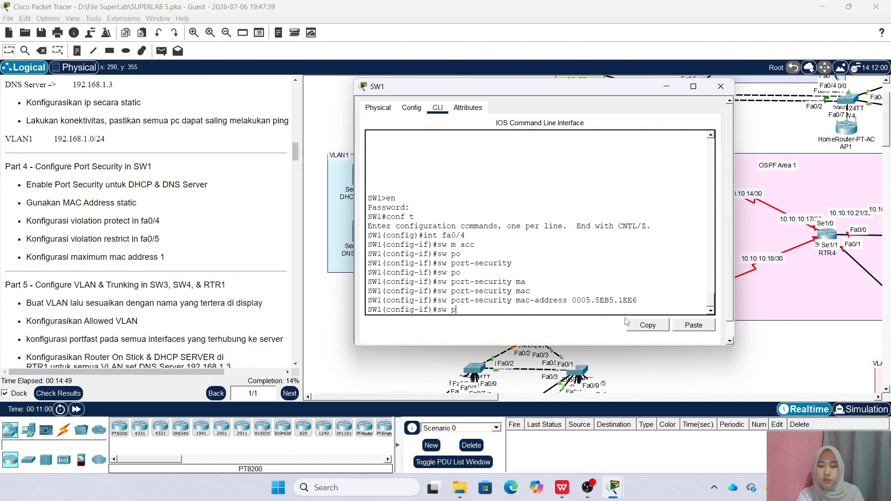
key("Tab")
type("v")
key("Tab")
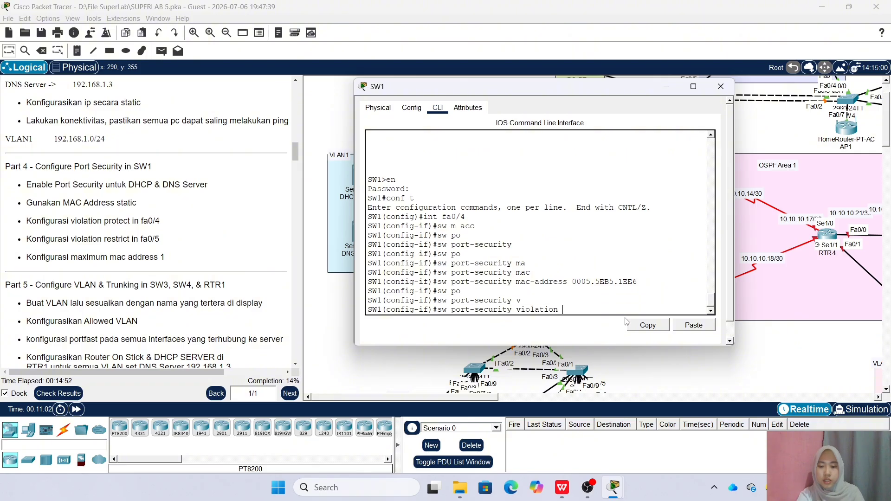
type("pr")
key("Tab")
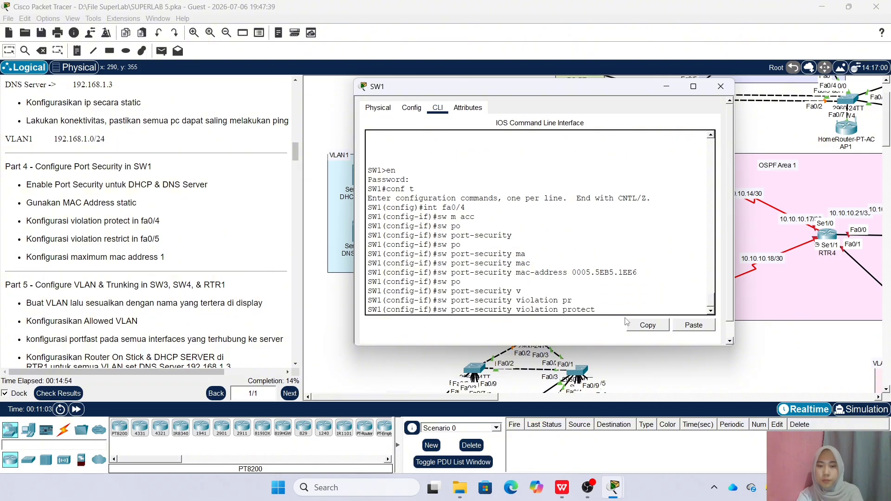
key("Return")
Limit Fa0/4 port security to a maximum of 1 MAC address and exit the interface
type("sw ")
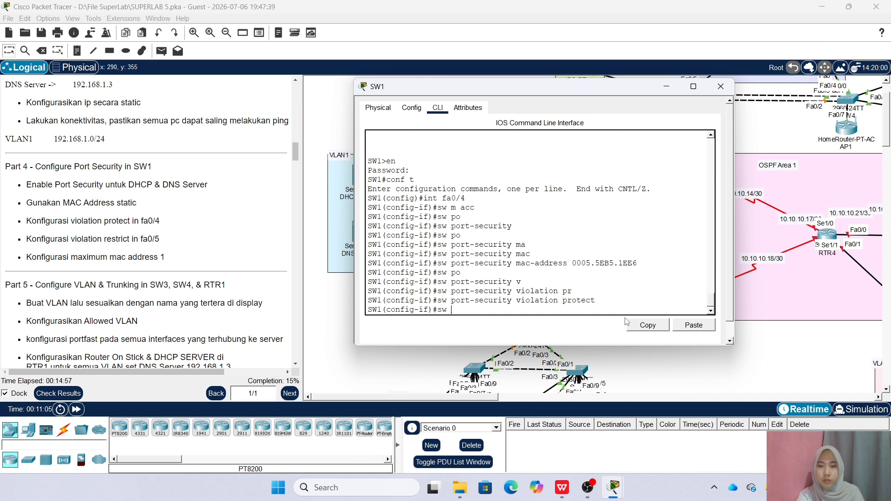
type("po")
key("Tab")
type("max")
key("Tab")
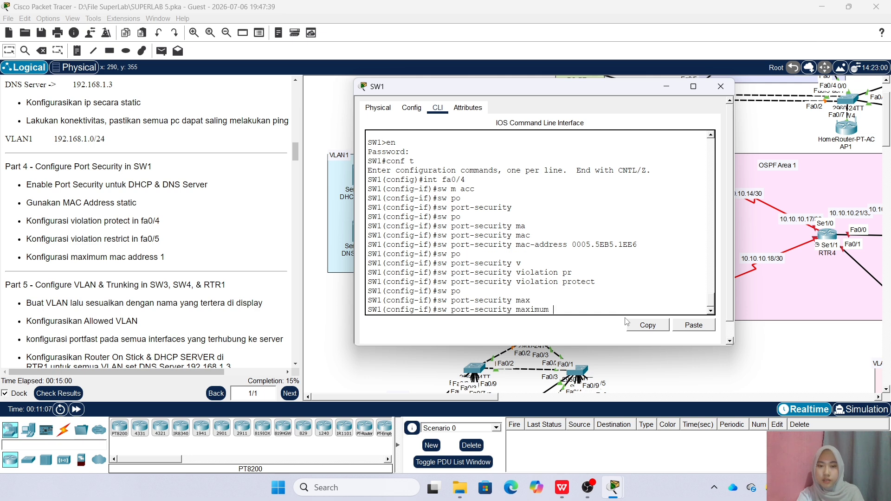
type("1")
key("Return")
type("ex")
key("Return")
Make Fa0/5 an access port with port security, starting its mac-address command
type("ig)#i")
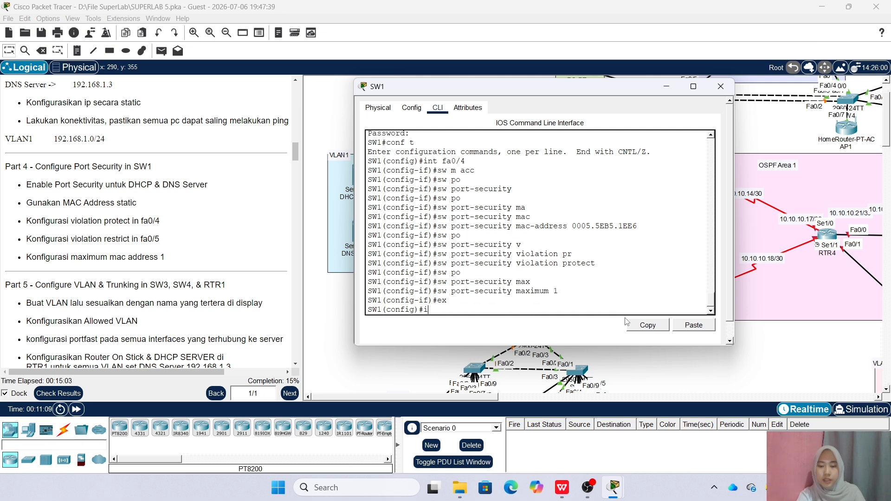
type("nt fa0/5")
key("Return")
type("sw m acc")
key("Return")
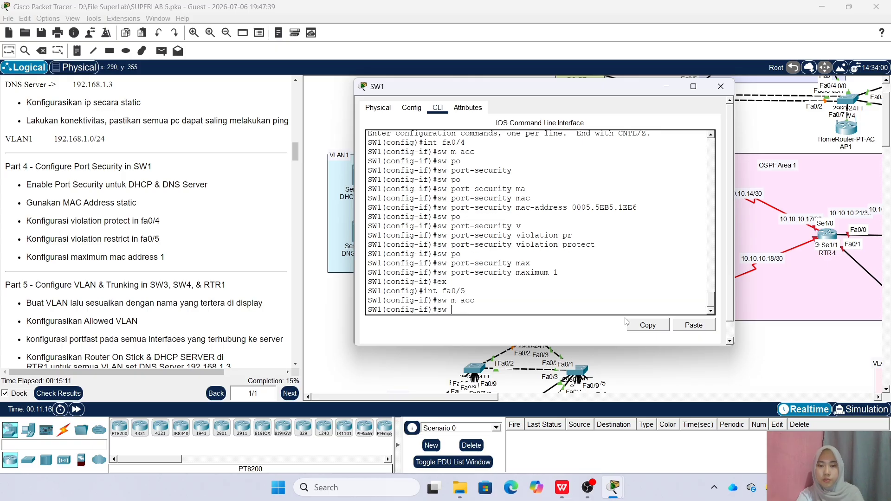
type("sw po")
key("Tab")
key("Return")
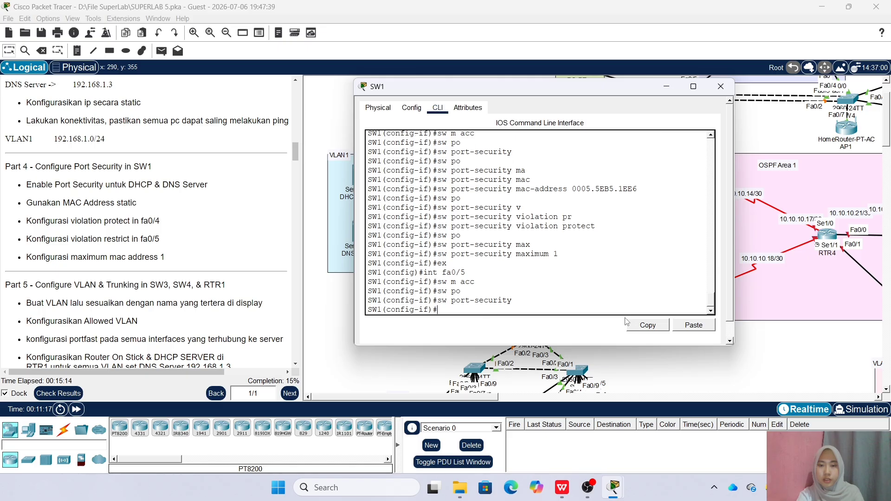
type("sw po")
key("Tab")
type("mac")
key("Tab")
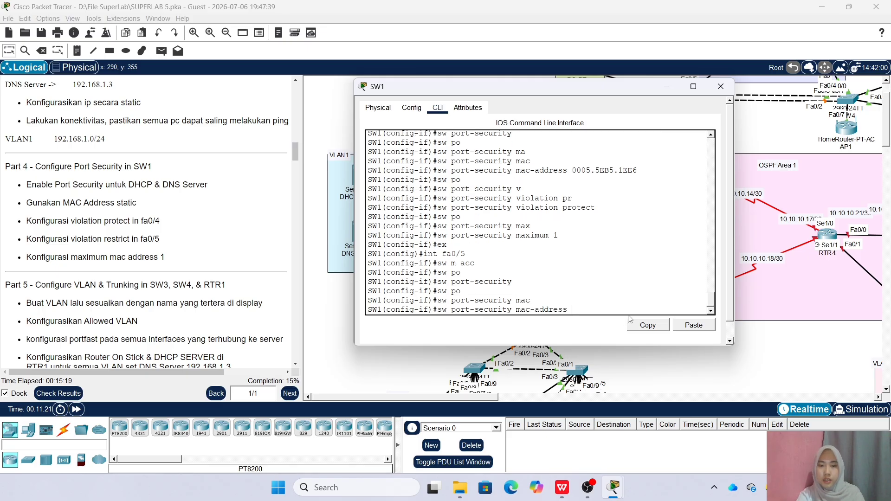
Copy the DNS Server's FastEthernet0 MAC address 0006.2AD4.86E4 from its Config settings
left_click(721, 86)
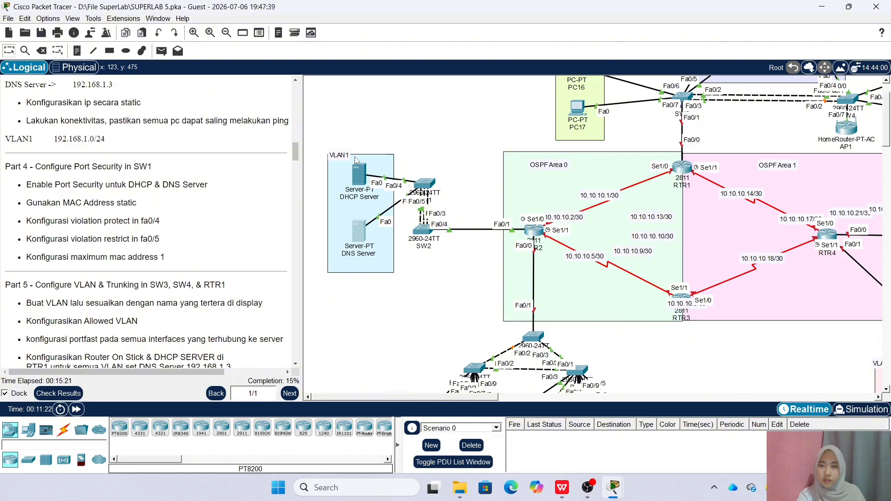
left_click(359, 231)
left_click(313, 124)
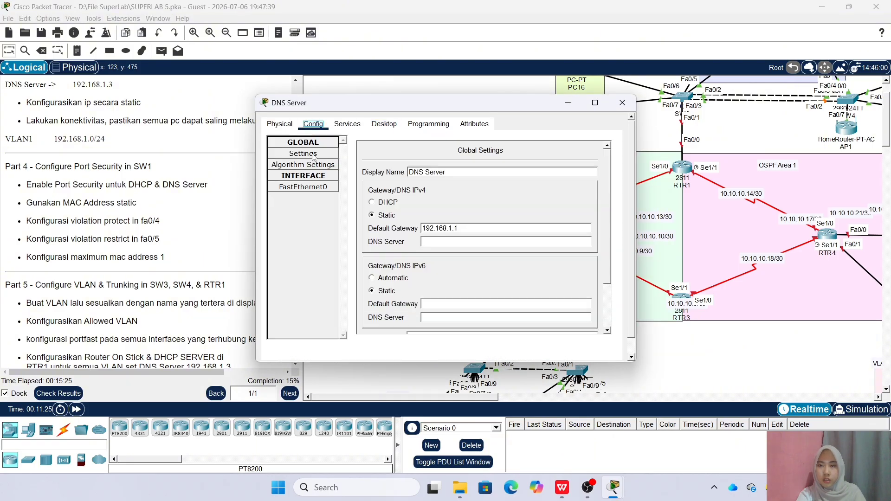
left_click(311, 191)
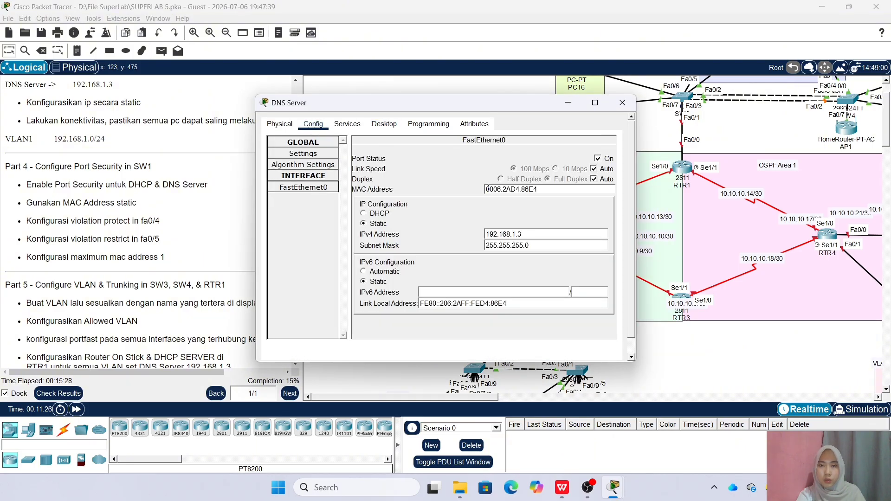
left_click_drag(487, 189, 531, 190)
right_click(544, 189)
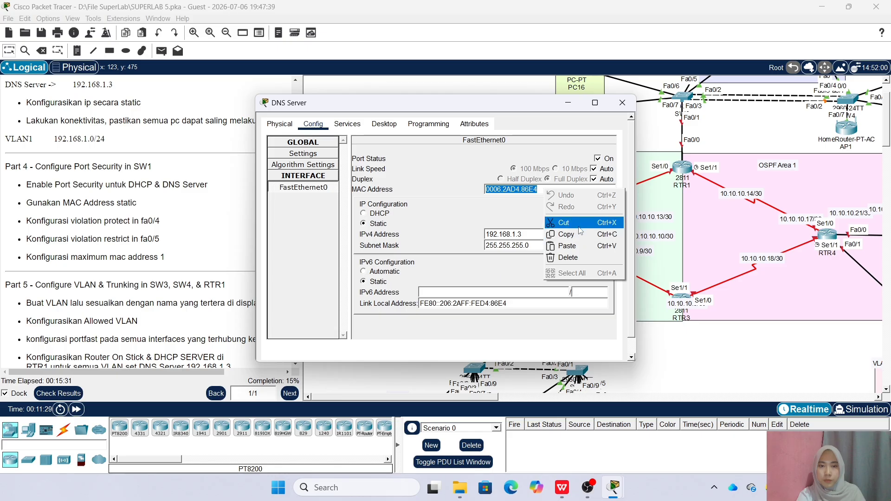
left_click(564, 233)
left_click(622, 103)
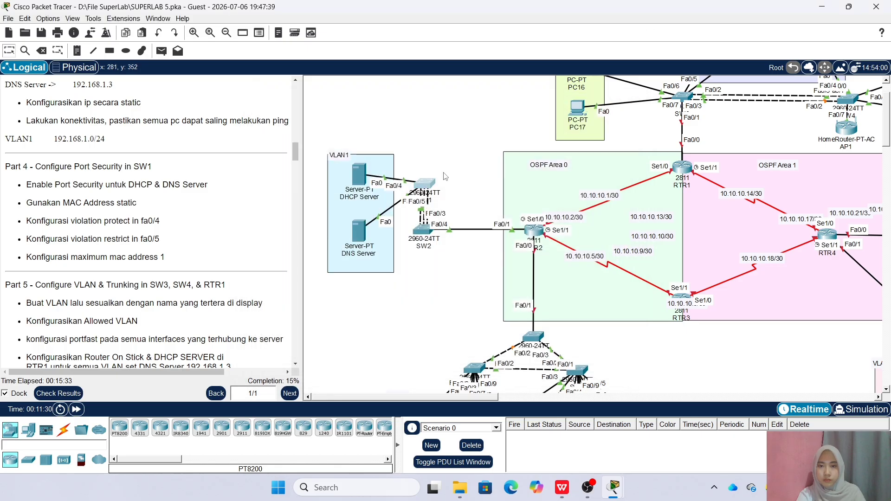
Bind MAC 0006.2AD4.86E4 to SW1 Fa0/5 and set port-security violation to restrict
left_click(410, 183)
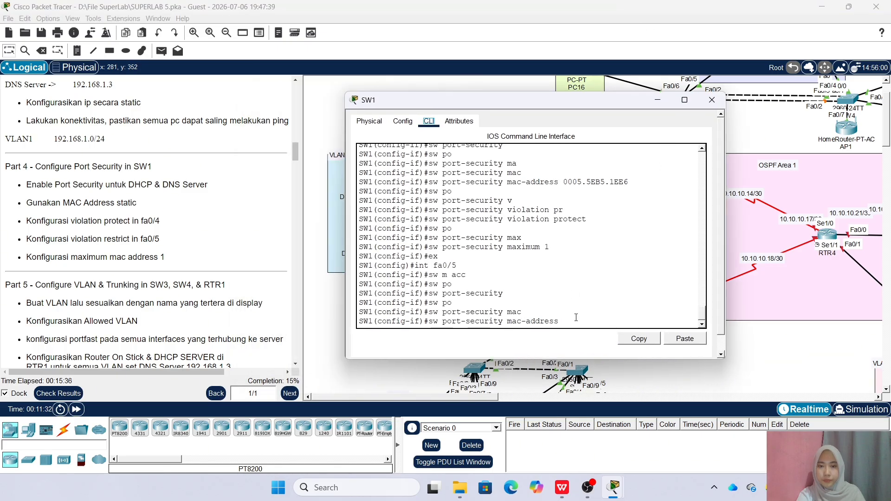
right_click(577, 322)
left_click(595, 338)
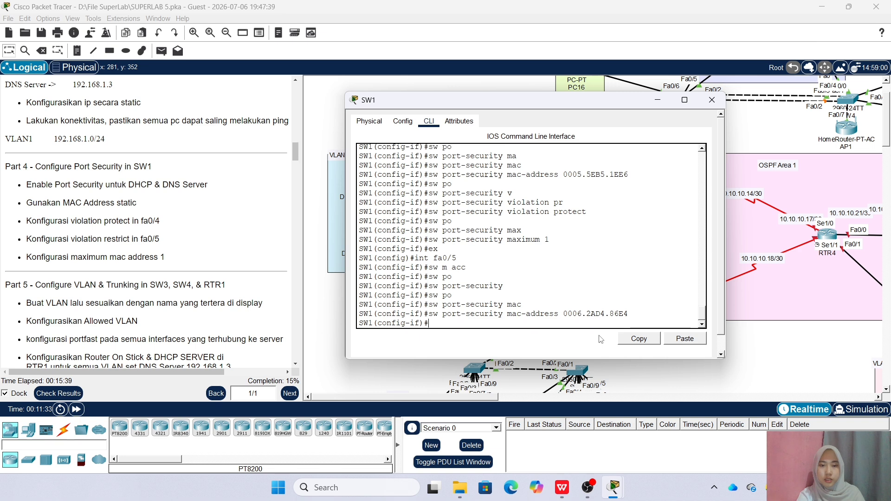
type("sw po")
key("Tab")
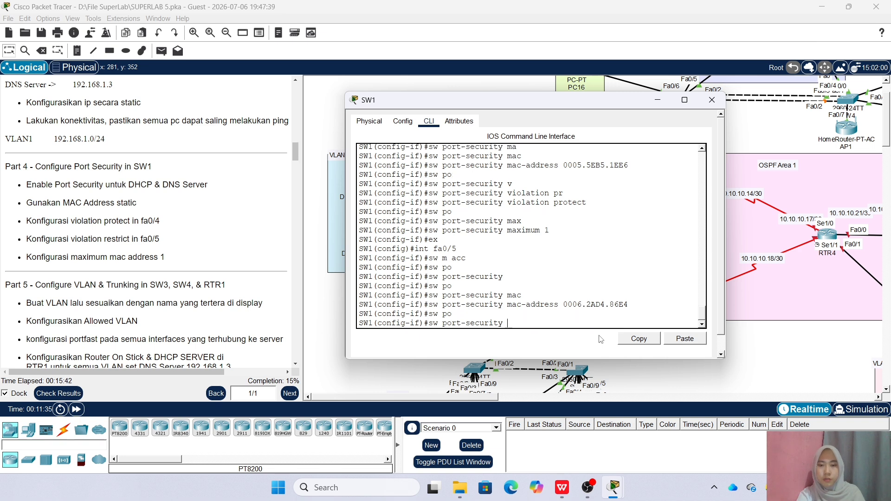
type("v")
key("Tab")
type("re")
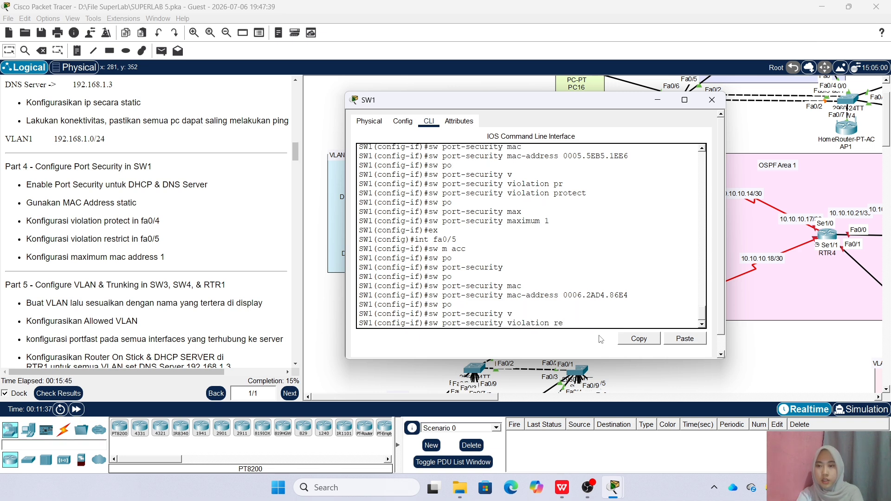
type("s")
key("Tab")
key("Return")
Limit Fa0/5 port security to a maximum of 1 MAC and return to global configuration
type("sw po")
key("Tab")
type("max")
key("Tab")
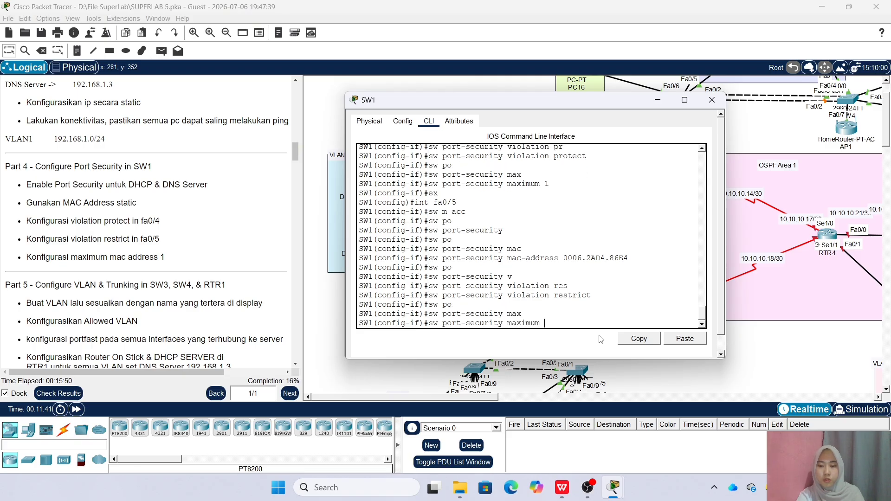
type("1")
key("Return")
type("ex")
key("Return")
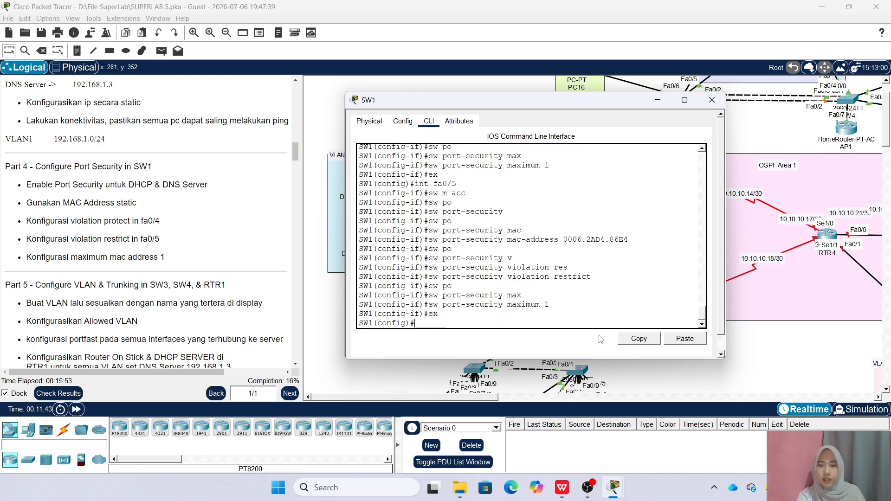
Close SW1 and bring the Part 5 VLAN tasks and VLAN2–VLAN5 topology into view
left_click(711, 99)
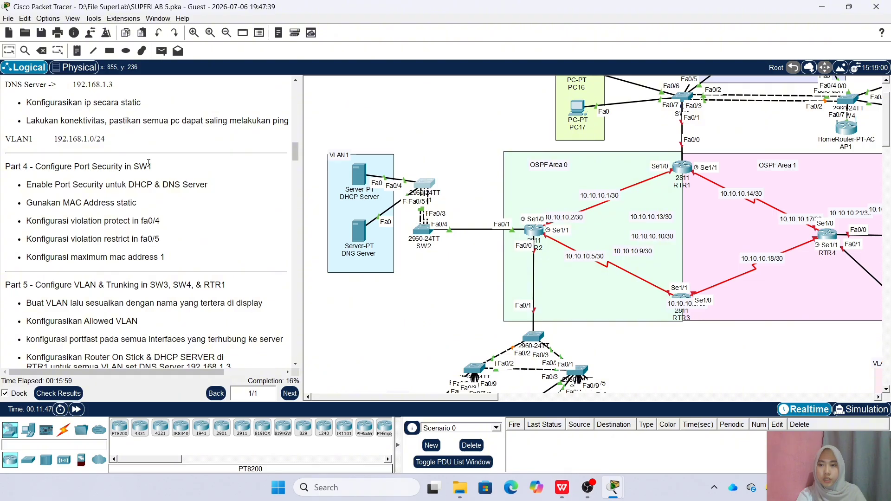
scroll(144, 178, "down", 3)
scroll(51, 181, "down", 2)
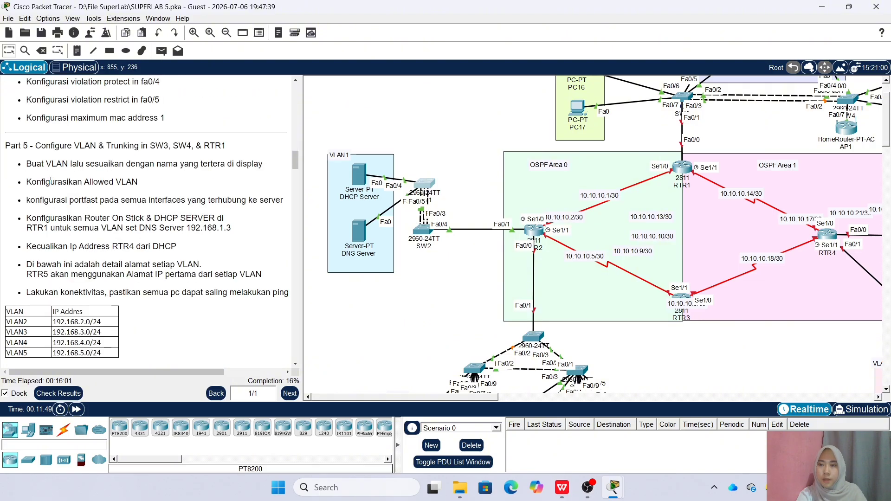
scroll(51, 181, "down", 1)
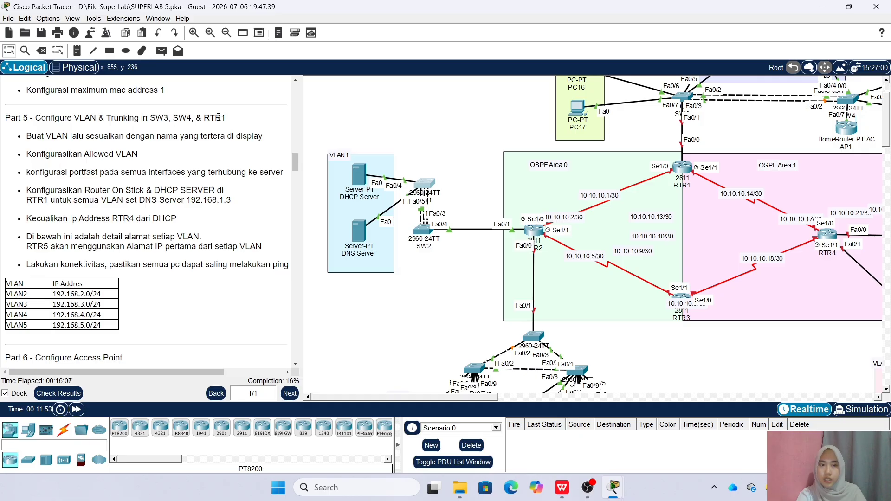
scroll(399, 316, "up", 2)
left_click_drag(461, 398, 526, 397)
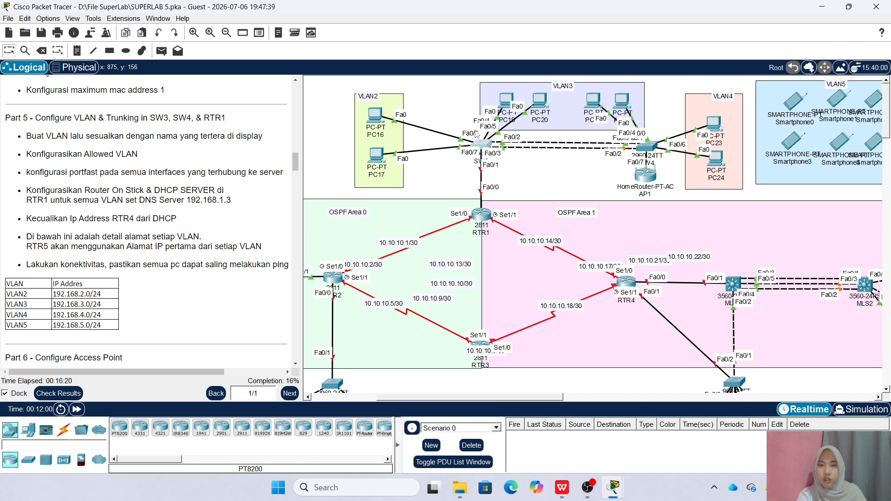
On SW3, create VLAN 2 named VLAN2 and VLAN 3 named VLAN3
left_click(481, 144)
left_click_drag(392, 103, 446, 83)
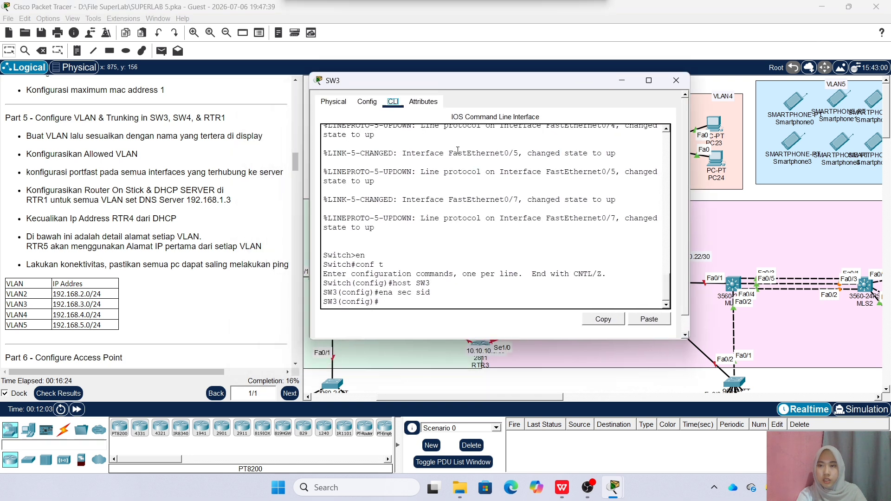
type("vlan")
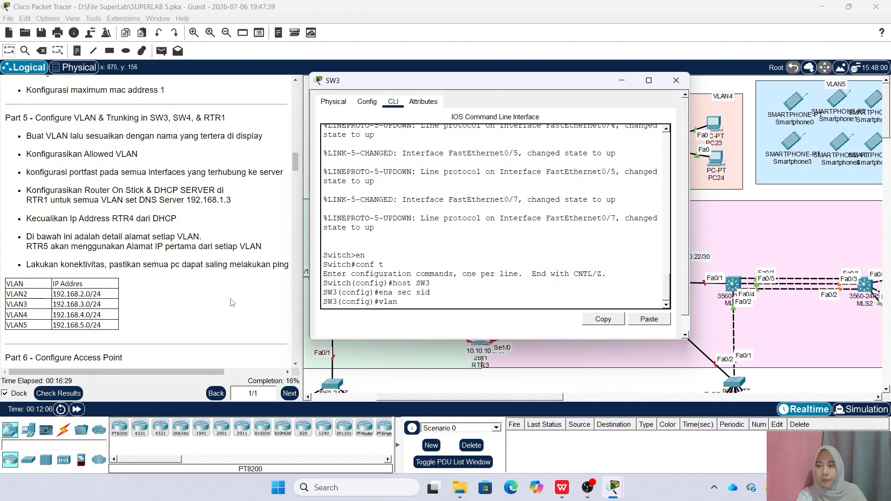
type(" 2")
key("Return")
type("name VLAN2")
key("Return")
type("vlan 3")
key("Return")
type("name VLAN3")
key("Return")
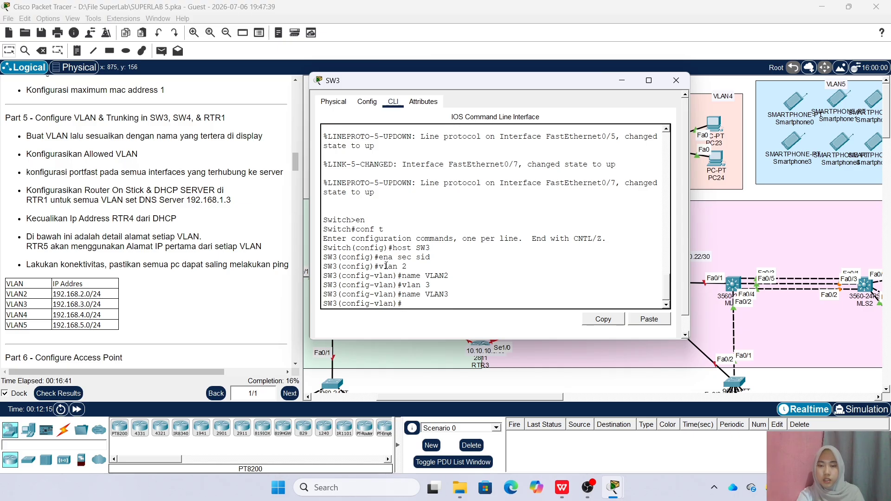
Add VLAN 4 named VLAN4 and VLAN 5 named VLAN5 on SW3, then exit VLAN mode
key("Up")
key("Up")
type("4")
key("Return")
type("name VLAN4")
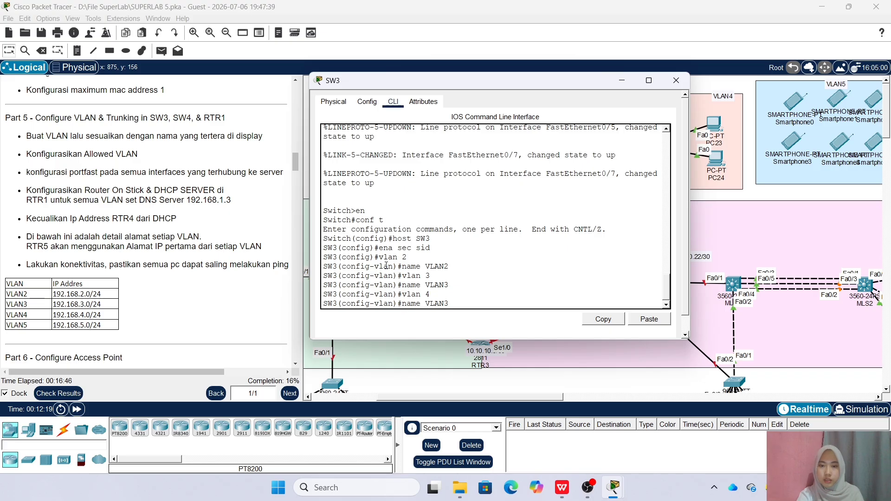
key("Return")
key("Up")
key("Up")
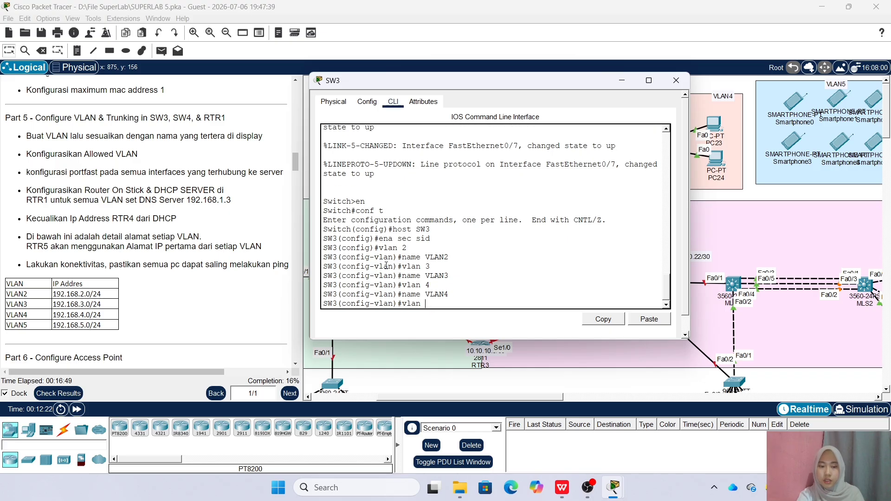
type("5")
key("Return")
type("name VLAN")
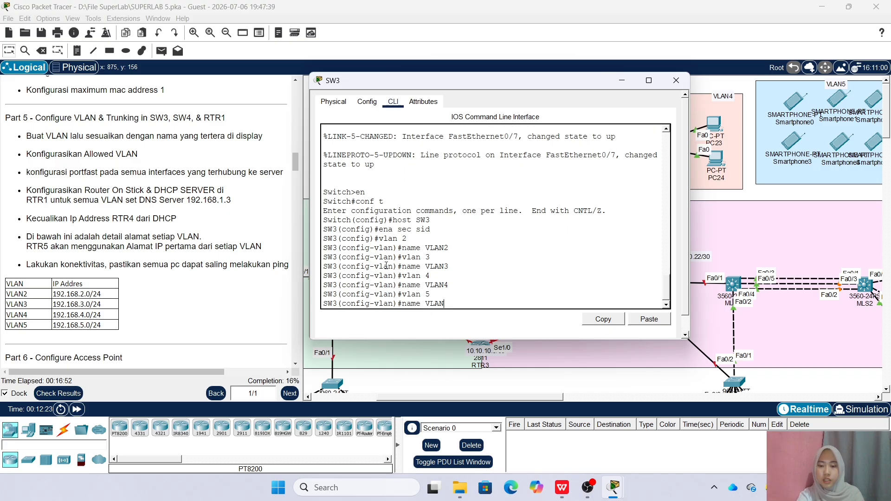
type("5")
key("Return")
type("ex")
key("Return")
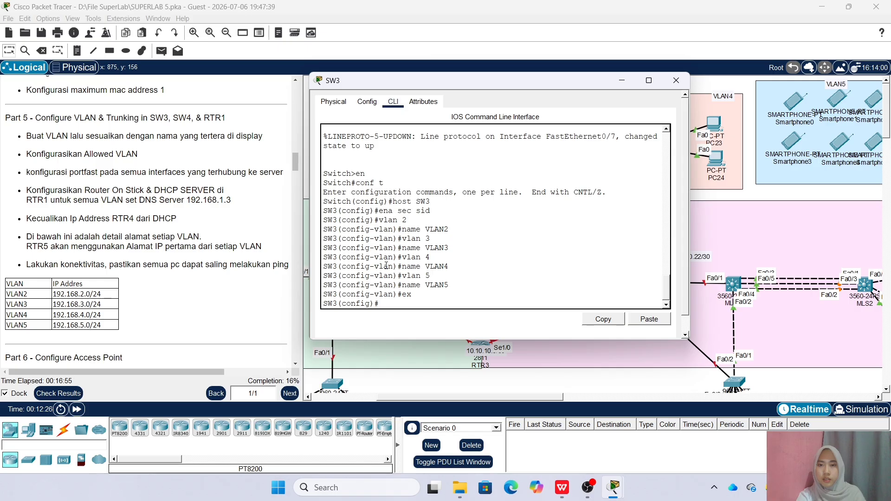
Tidy the VLAN2 area by nudging PC17, PC16 and PC19 into place
left_click(675, 80)
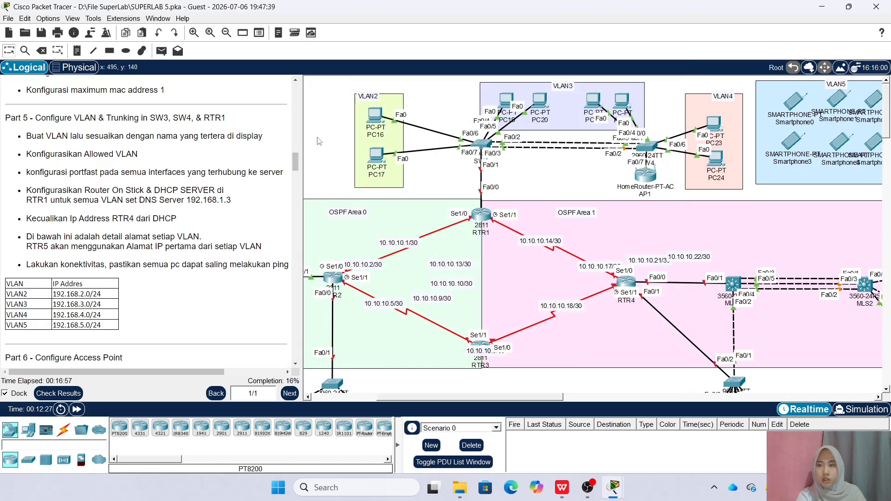
left_click_drag(374, 157, 372, 161)
left_click_drag(373, 112, 373, 114)
left_click_drag(511, 100, 514, 95)
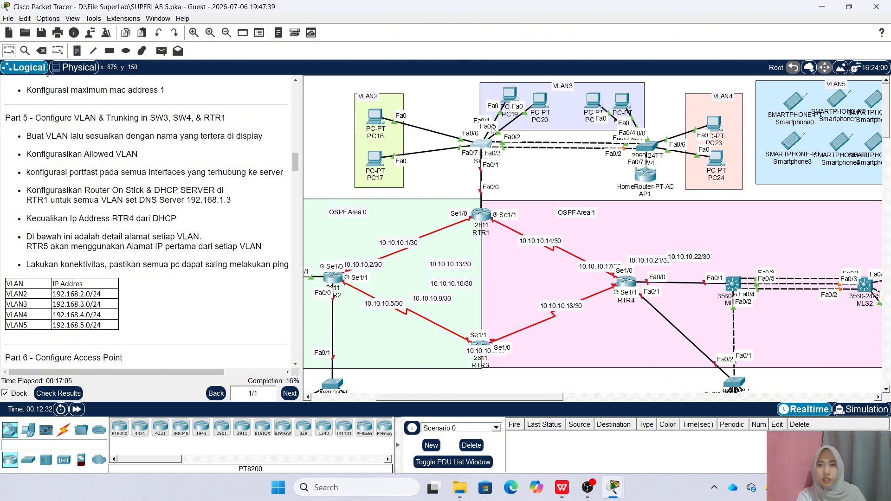
Make SW3 Fa0/6-7 PortFast access ports in VLAN 2
left_click_drag(441, 103, 634, 79)
left_click(582, 302)
type("int ra fa0/")
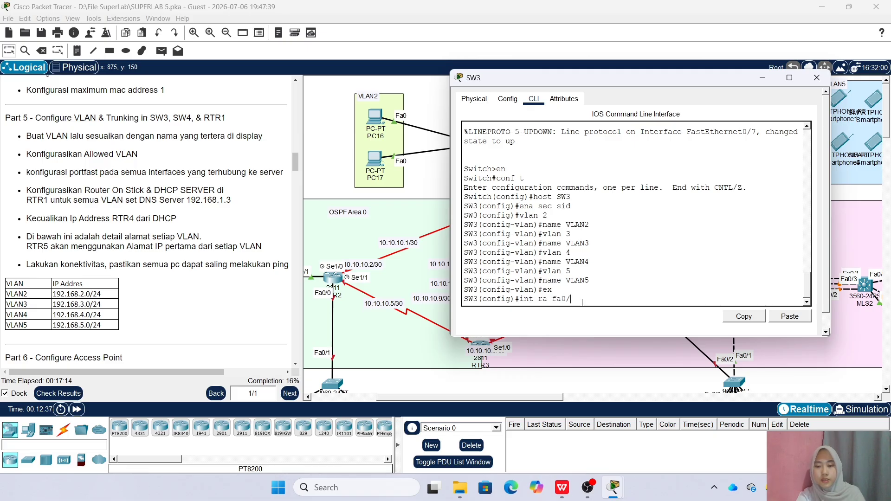
left_click_drag(629, 78, 692, 87)
type("a fa0/6-7")
key("Return")
type("sw acc")
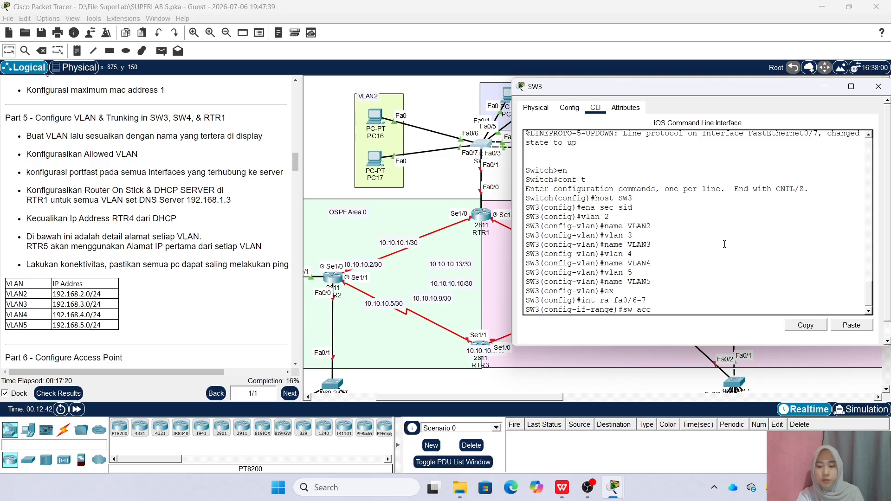
type(" vlan 2")
key("Return")
type("spa po")
key("Return")
Make SW3 Fa0/4-5 PortFast access ports in VLAN 3
type("int ra")
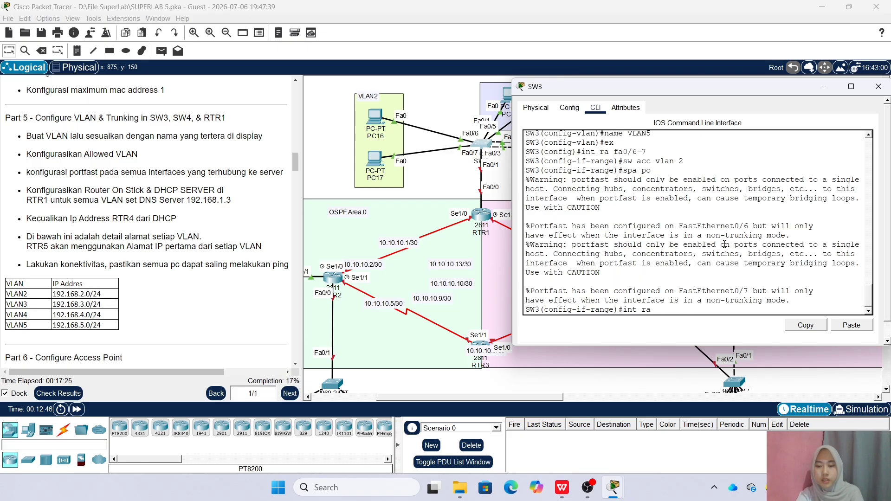
type(" fa0/4-5")
key("Return")
type("sw acc vlan")
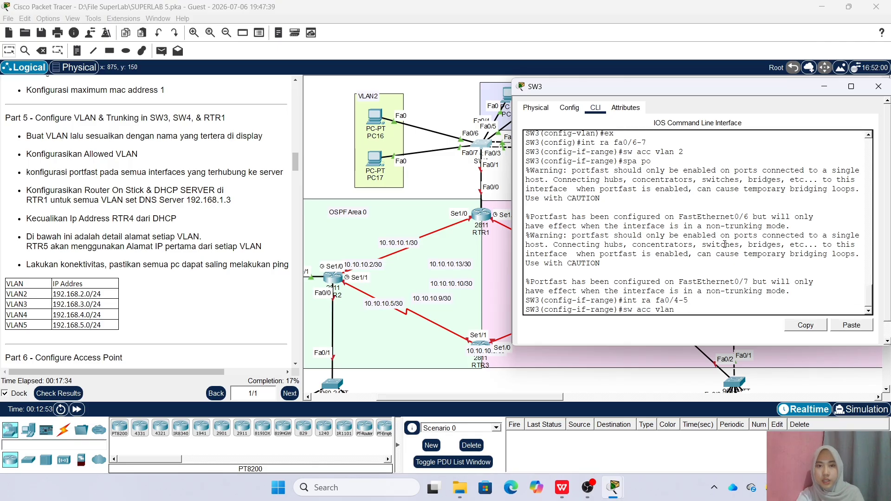
left_click_drag(759, 86, 406, 102)
type("w acc vlan 3")
key("Return")
type("spa po")
key("Return")
left_click_drag(406, 102, 784, 103)
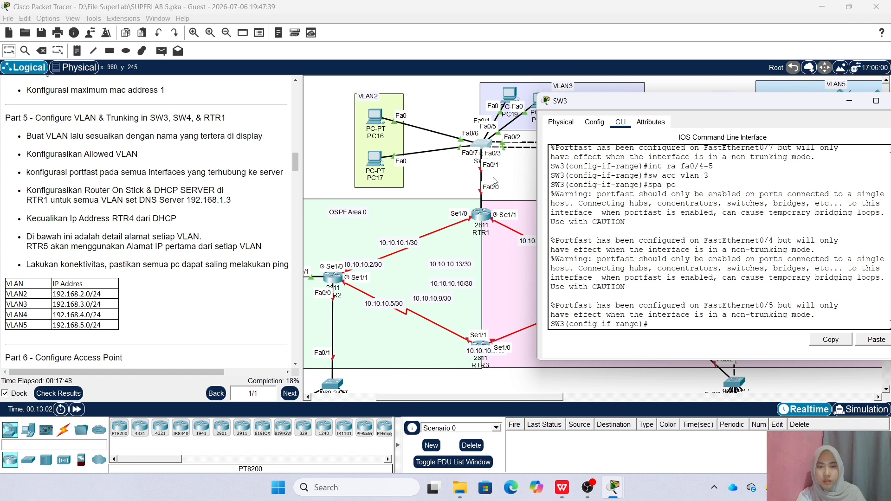
Trunk SW3 Fa0/1-3 allowing VLANs 2-5, and close SW3's window
type("int ra fa0/1-3")
key("Return")
type("sw m tr")
key("Return")
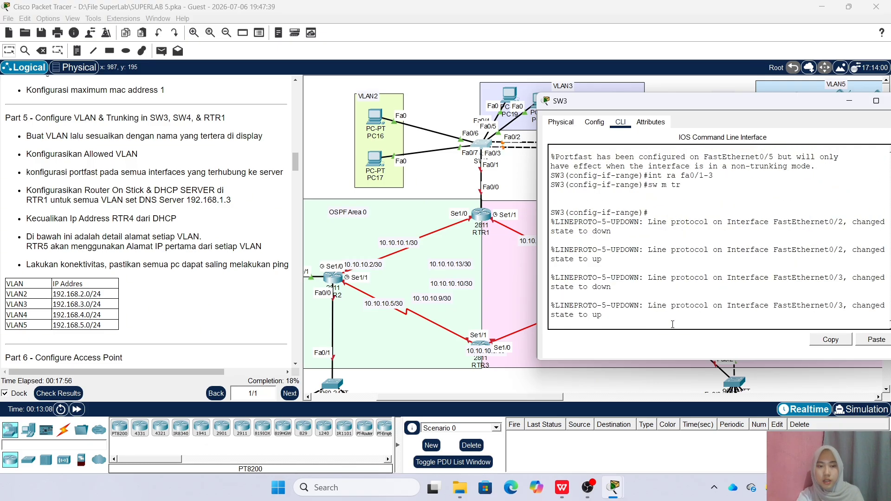
type("sw tr all")
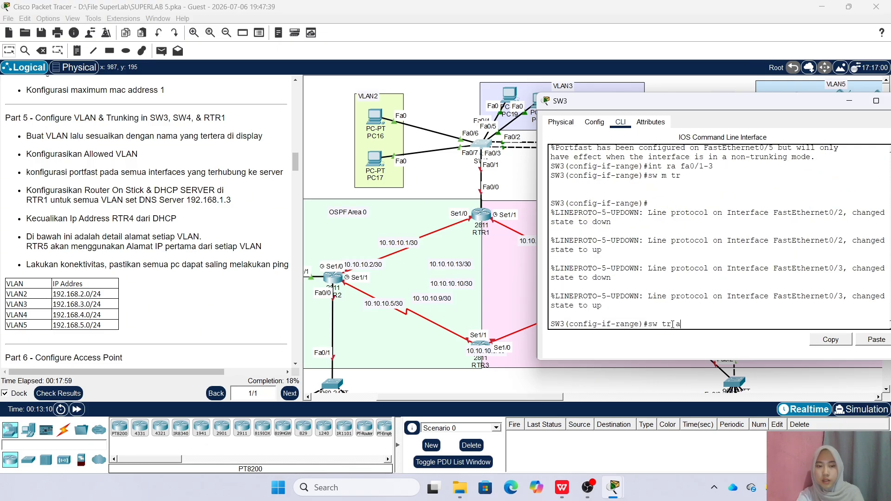
type("-5")
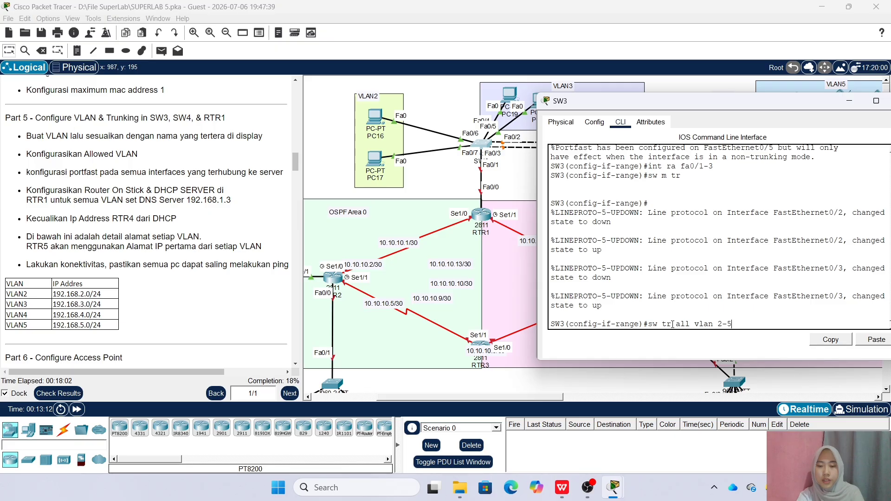
key("Return")
left_click_drag(705, 101, 585, 98)
left_click(783, 106)
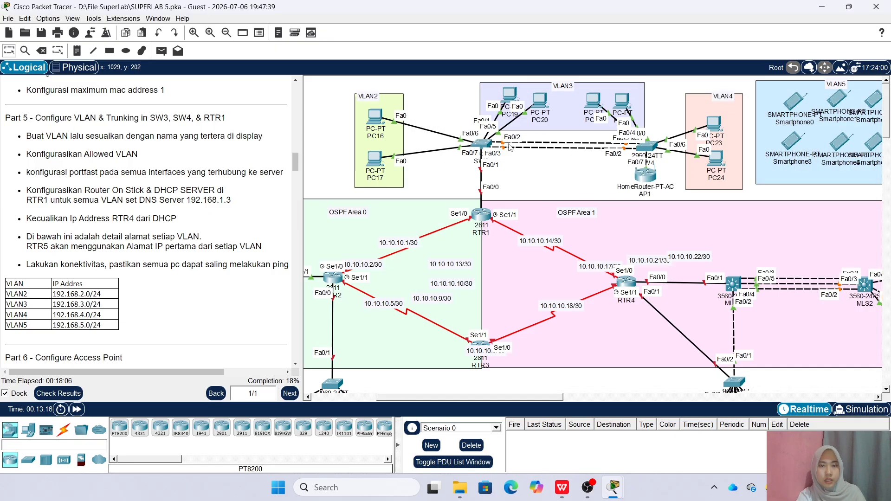
left_click(646, 146)
Reset SW4's console by exiting and re-entering global configuration with conf t
left_click_drag(557, 103, 426, 92)
key("Return")
type("e")
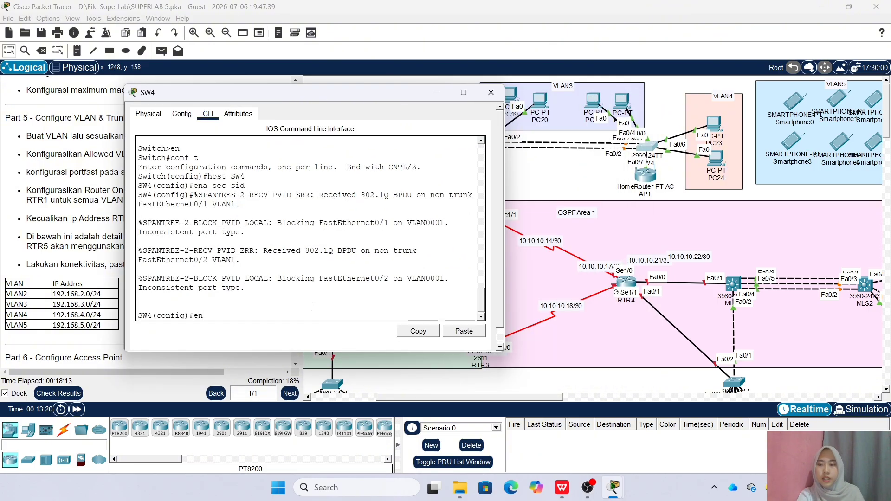
type("x")
key("Return")
key("Return")
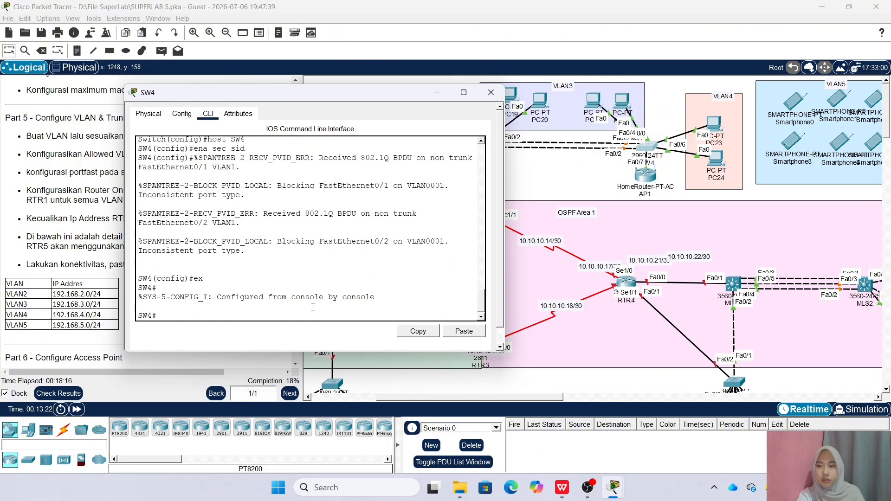
type("conf t")
Create VLAN 2 named VLAN2 and VLAN 3 named VLAN3 on SW4
key("Return")
type("vlan 2")
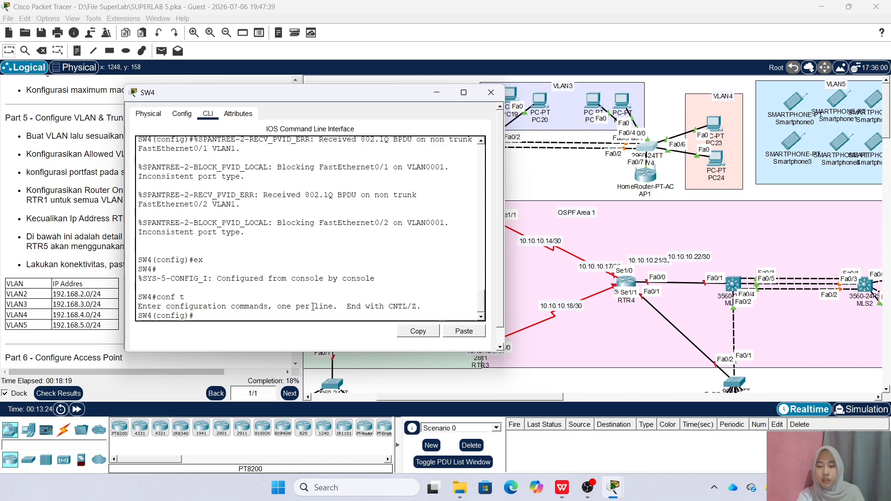
key("Return")
type("name ")
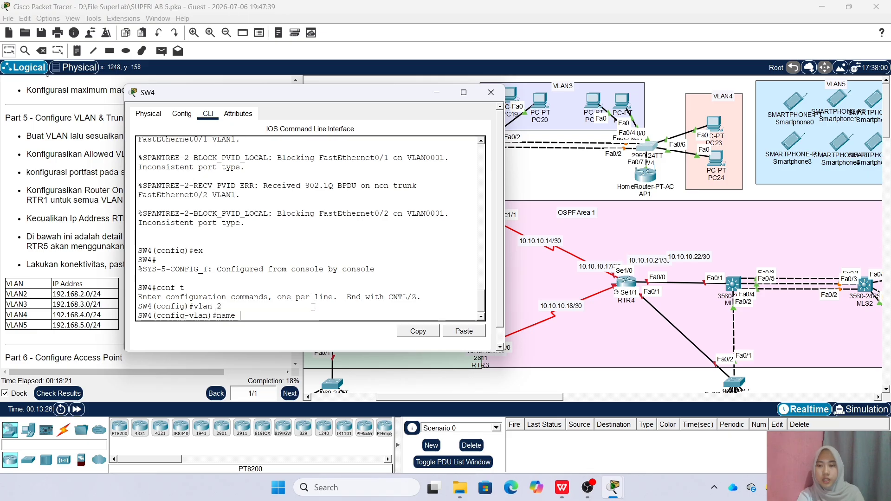
type("VLAN2")
key("Return")
type("vlan ")
type("3")
key("Return")
type("name VLAN2")
key("BackSpace")
type("3")
key("Return")
type("vlan 3 SW")
type("4(config-vlan)#vlan")
Add VLAN 4 named VLAN4 and VLAN 5 named VLAN5 on SW4, then exit VLAN mode
key("Return")
type("name VLAN3")
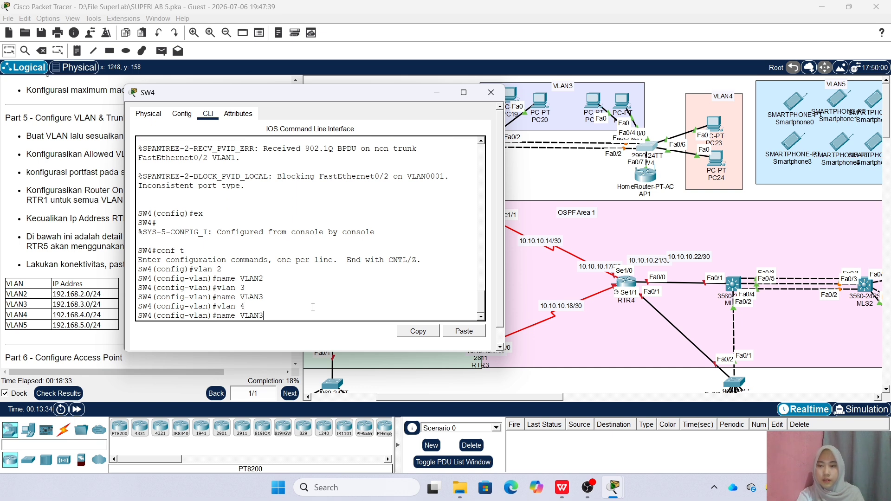
key("BackSpace")
type("4")
key("Return")
type("vlan 4")
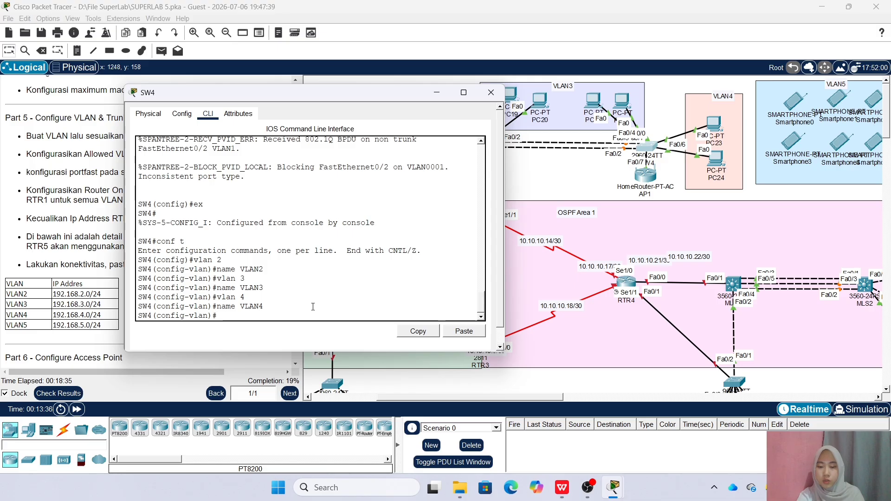
type("5")
key("Return")
key("Up")
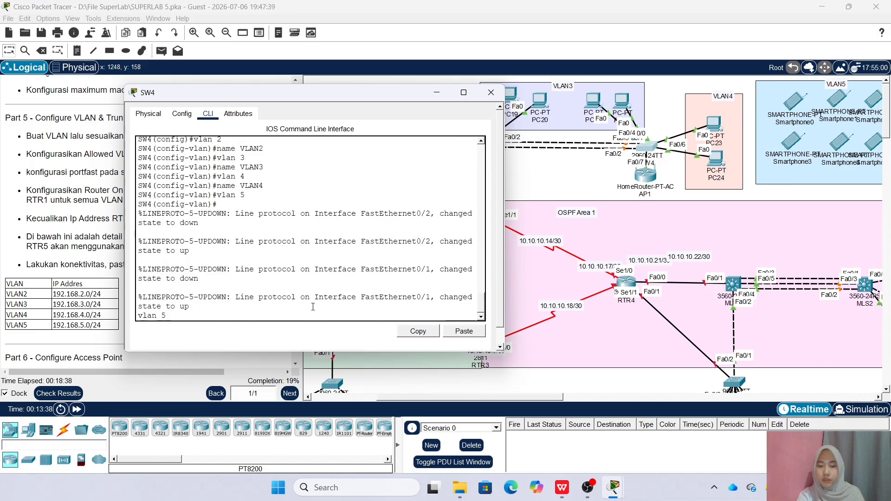
key("BackSpace")
key("BackSpace")
key("BackSpace")
key("BackSpace")
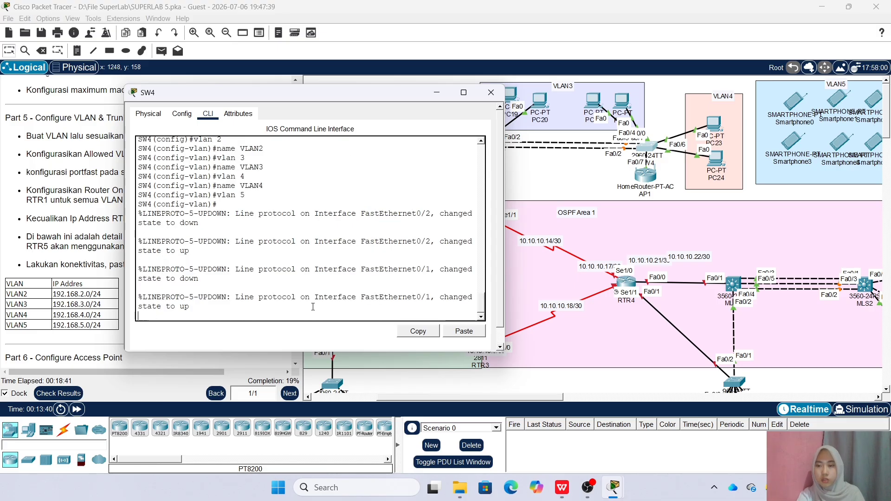
key("Return")
type("vlan 4")
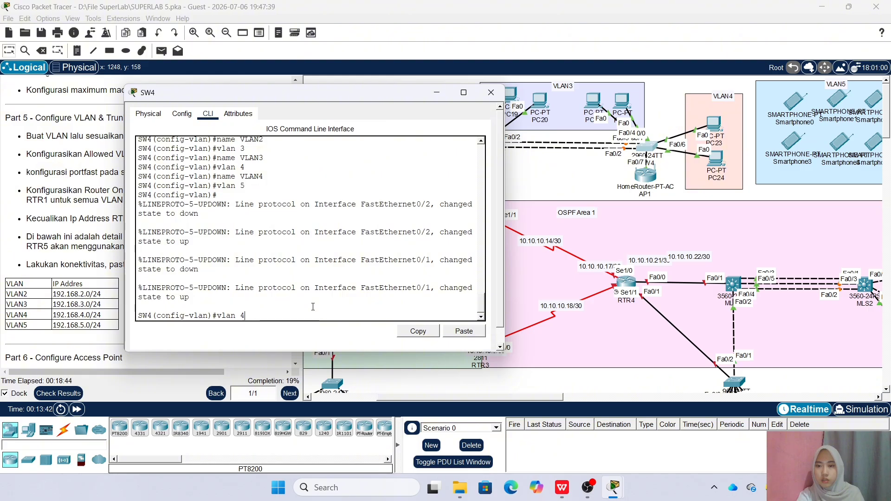
key("Up")
key("Up")
key("Up")
key("Up")
key("Down")
type("5")
key("Return")
key("Up")
key("Up")
key("Up")
key("BackSpace")
type("5")
key("Return")
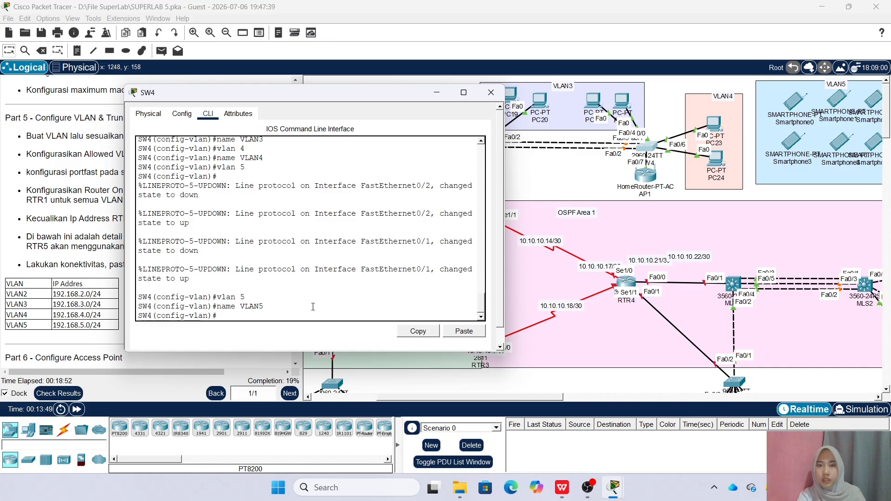
type("ex")
key("Return")
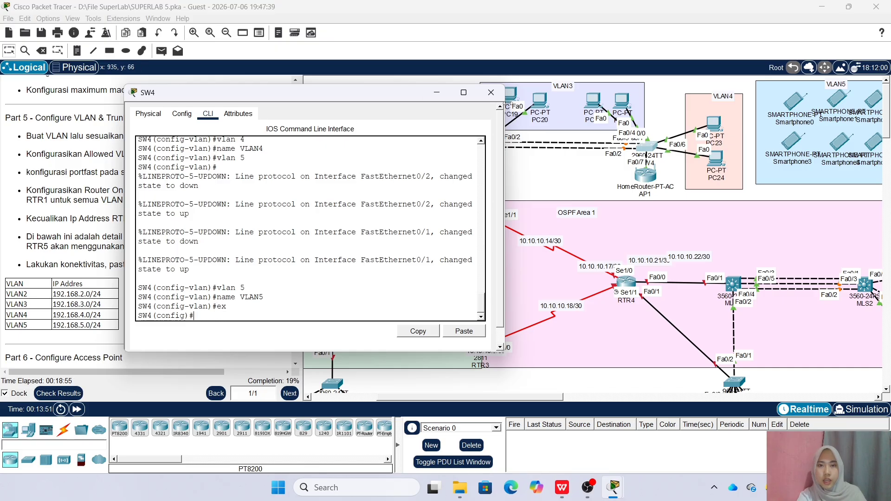
Tidy the canvas by repositioning a VLAN 3 PC and PC23, and move the SW4 console aside
left_click(491, 92)
left_click_drag(596, 100, 619, 101)
left_click_drag(710, 130, 709, 125)
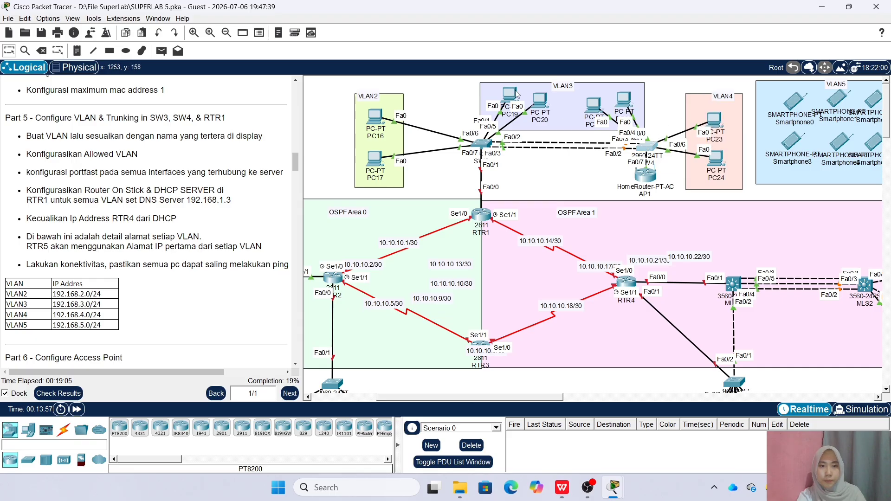
left_click_drag(464, 105, 335, 92)
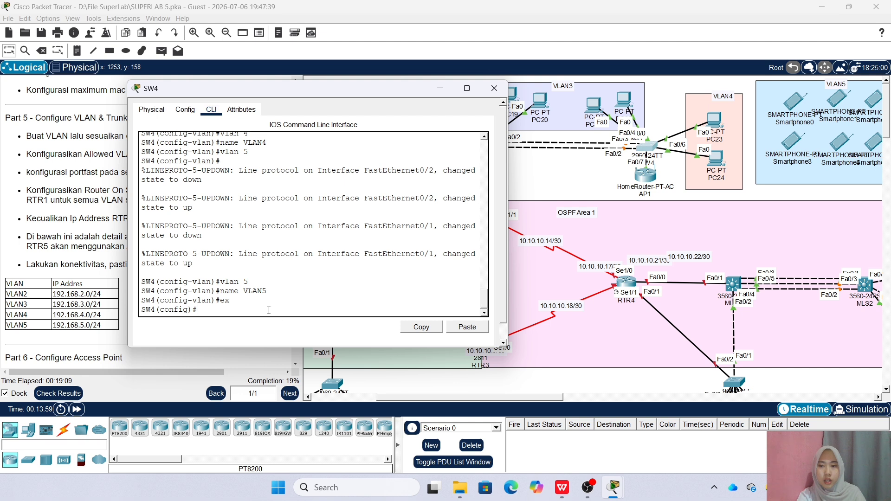
On SW4, make Fa0/3-4 PortFast access ports in VLAN 3
type("int ra")
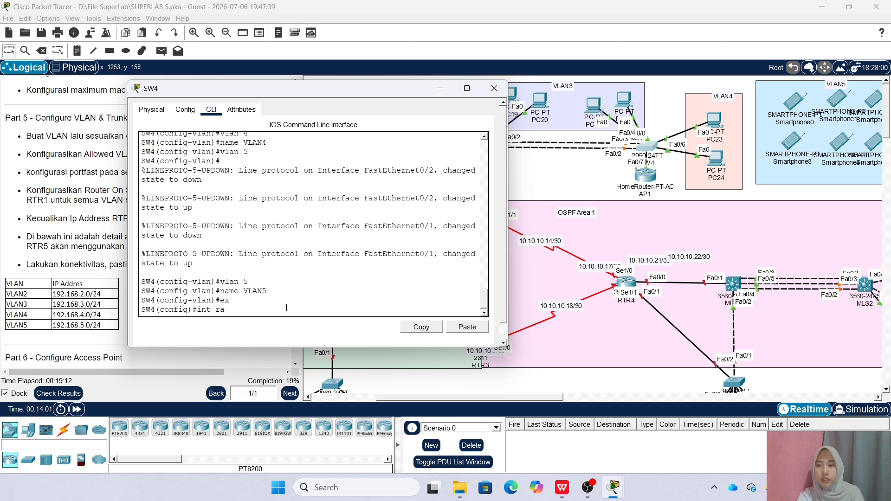
type(" fa0/3-4")
key("Return")
type("sw ac")
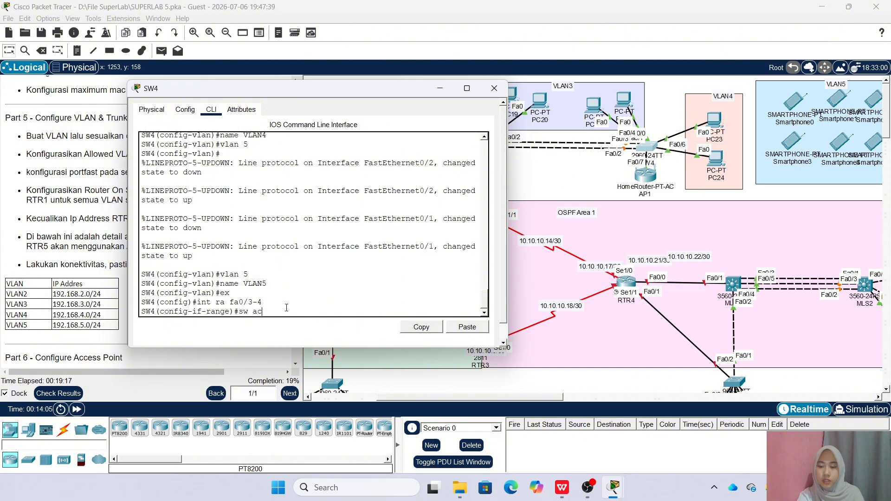
type("c vlan 3")
key("Return")
type("spa po")
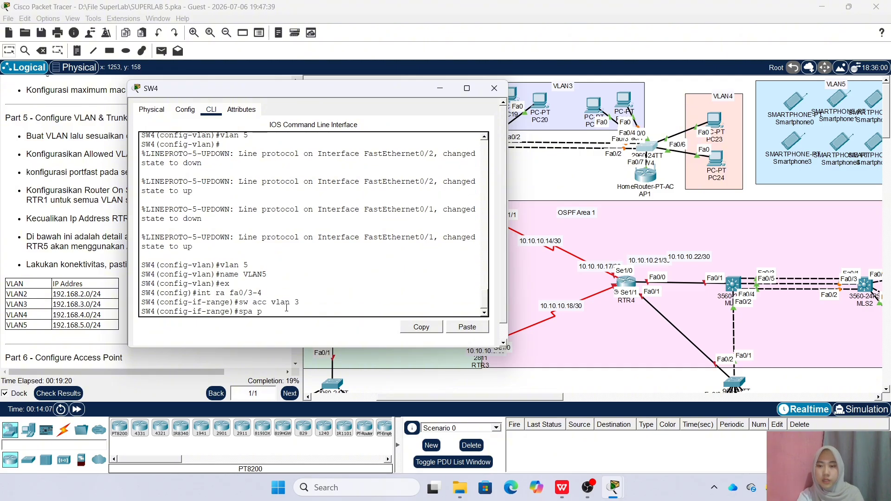
key("Return")
Make SW4's Fa0/5-6 PortFast access ports in VLAN 4
type("int ra fa0/5-6")
key("Return")
type("sw")
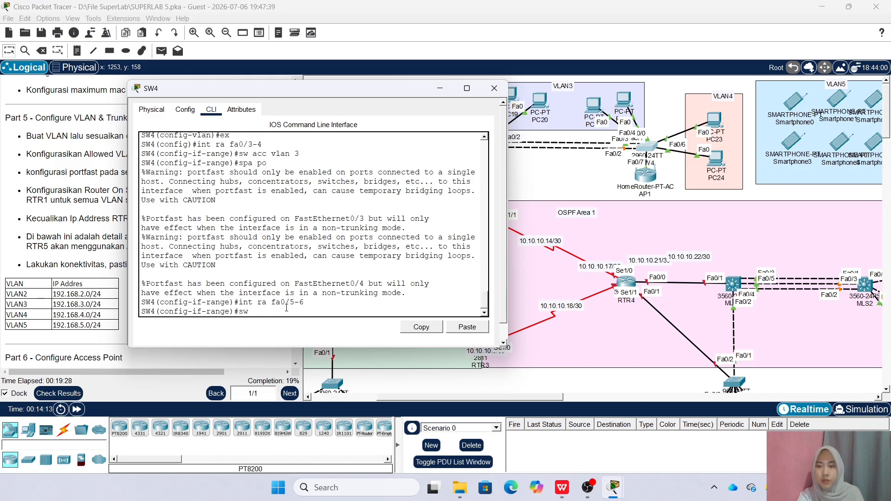
type(" acc vlan 4")
key("Return")
type("spa po")
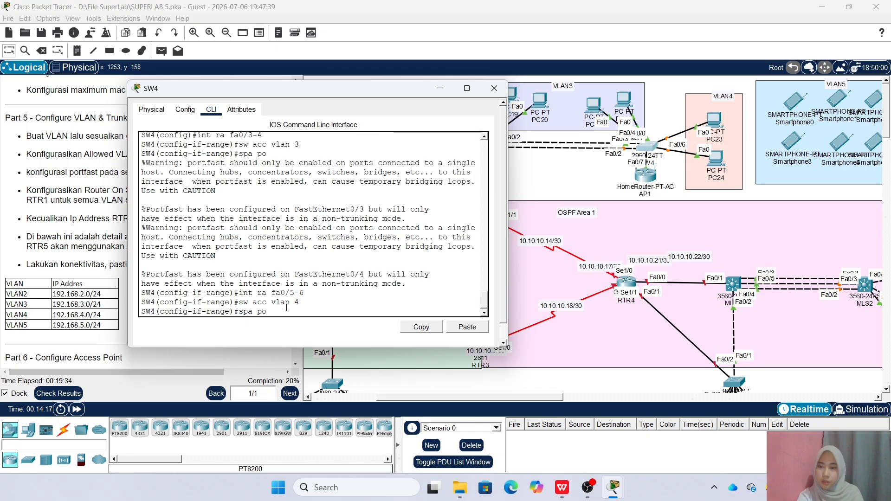
key("Return")
Assign SW4's Fa0/7 to access VLAN 5
type("int g")
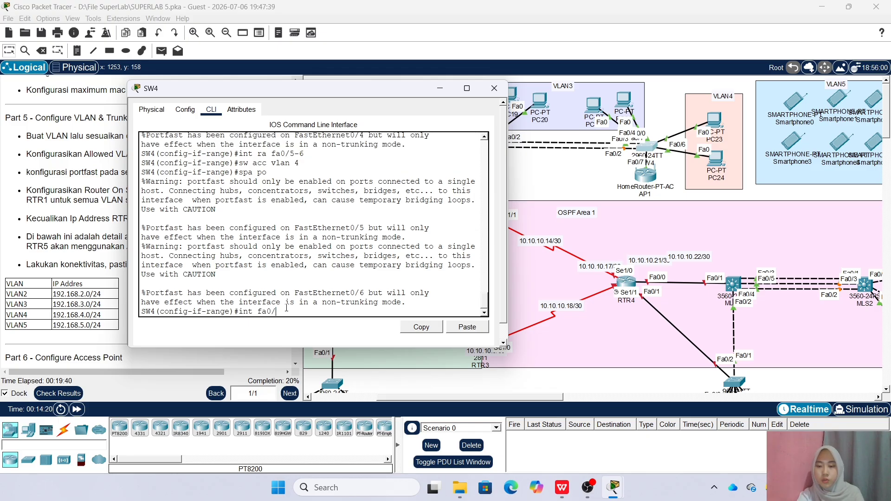
key("Return")
type("sw acc")
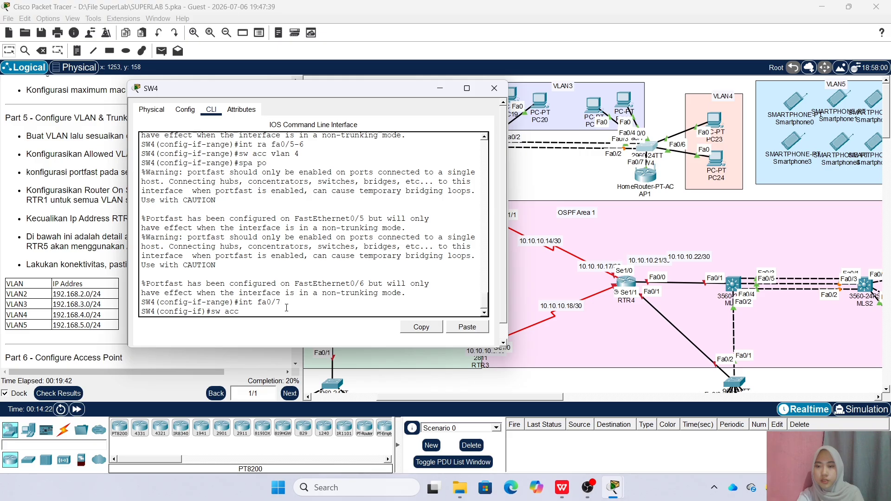
type(" vlan 5")
key("Return")
Make Fa0/1-3 and Fa0/7 trunks allowing VLANs 2-5, then close SW4's window
type("int ra")
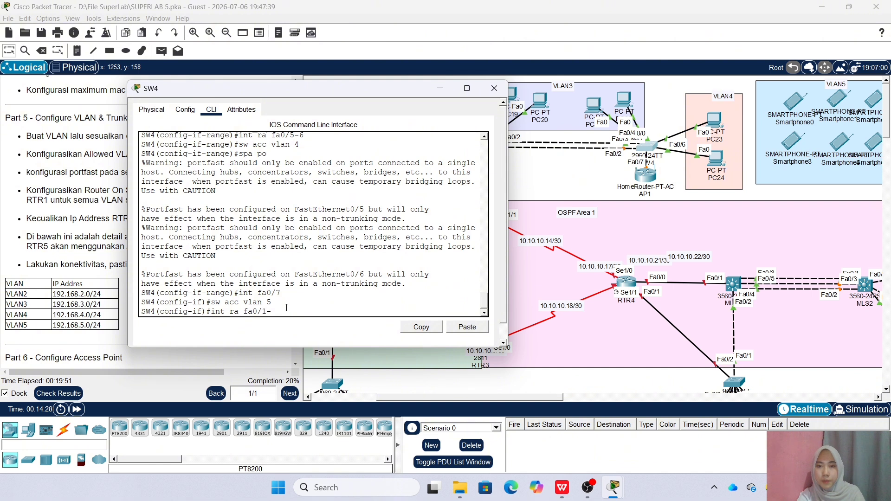
type("fa0/1-3,fa0/7")
key("Return")
type("sw m tr")
key("Return")
type("sw tr all vlan 2-5")
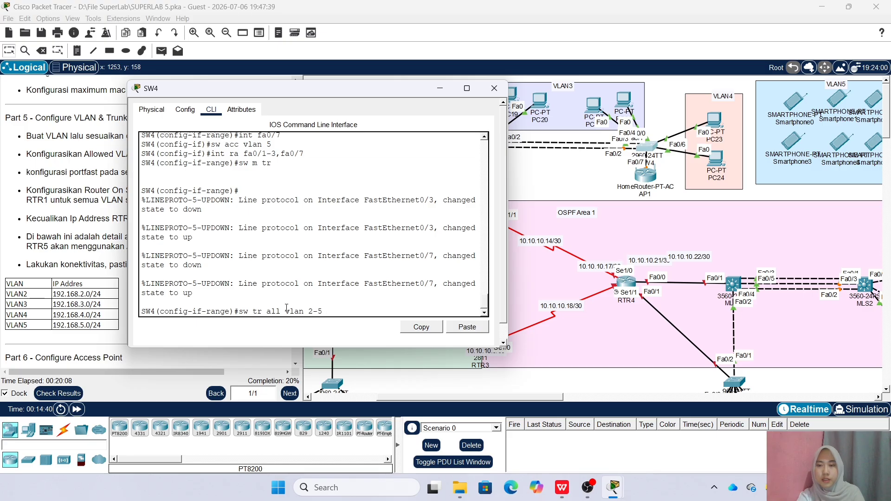
key("Return")
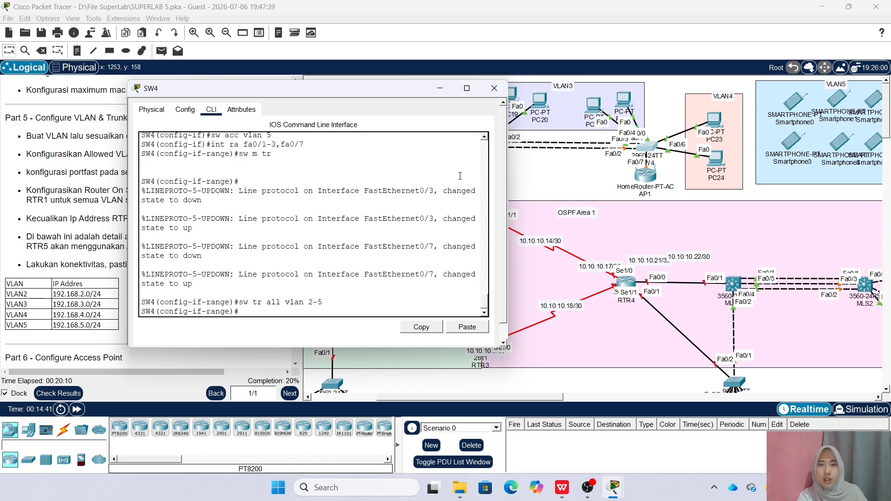
left_click(494, 88)
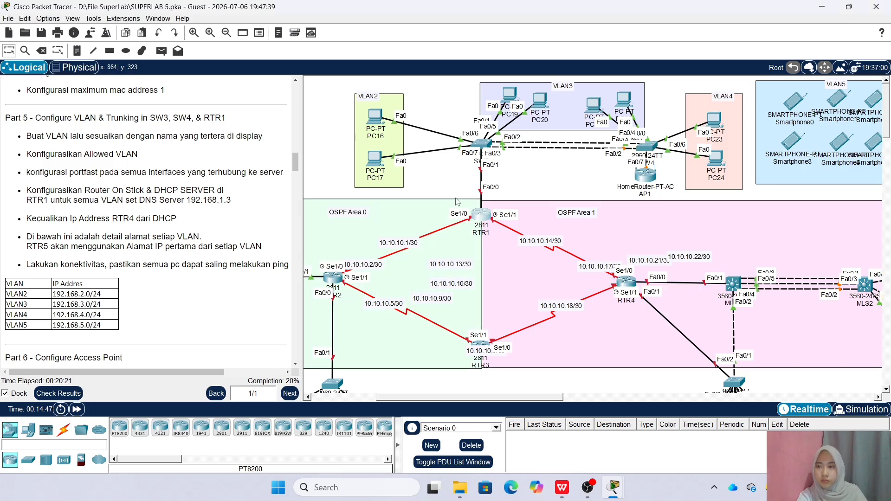
In RTR1's CLI, enter global configuration mode and enable Fa0/0 with no shutdown
left_click(481, 213)
left_click_drag(423, 112, 253, 130)
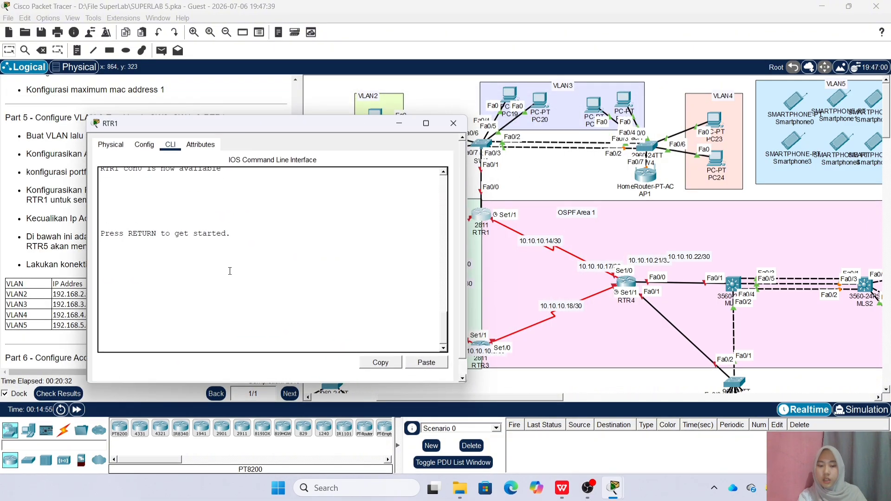
key("Return")
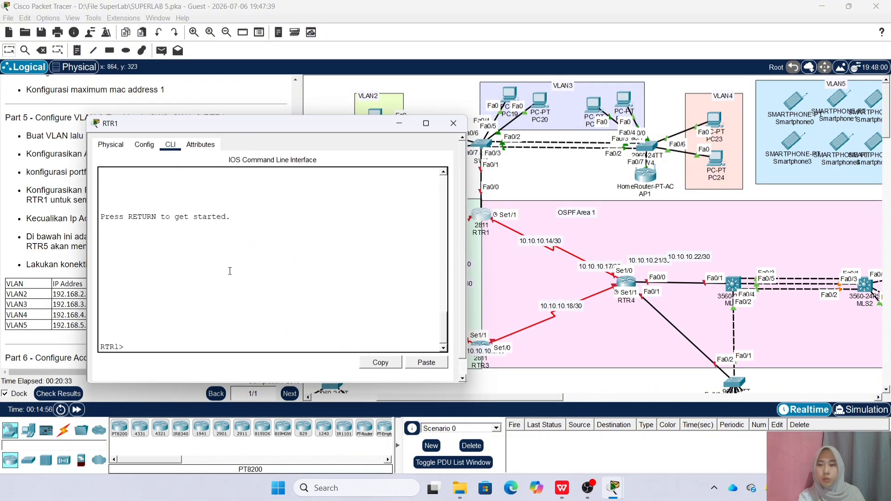
type("en")
key("Return")
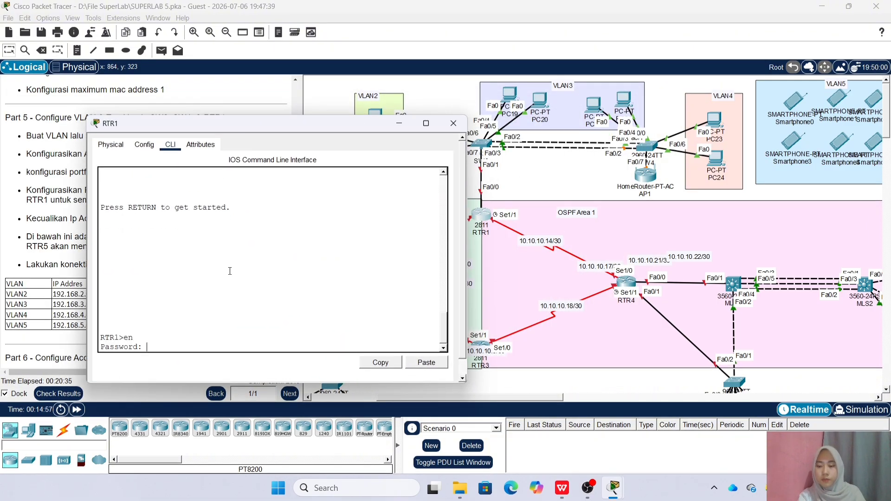
key("Return")
type("conf t")
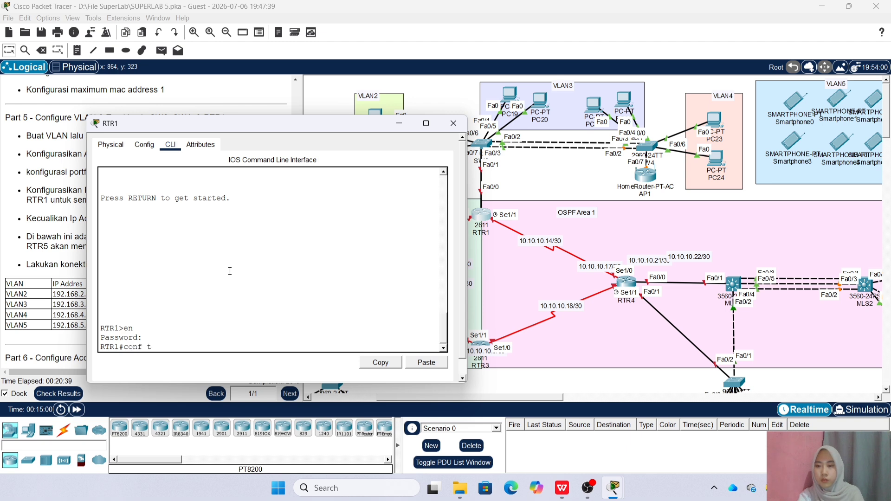
key("Return")
type("int ")
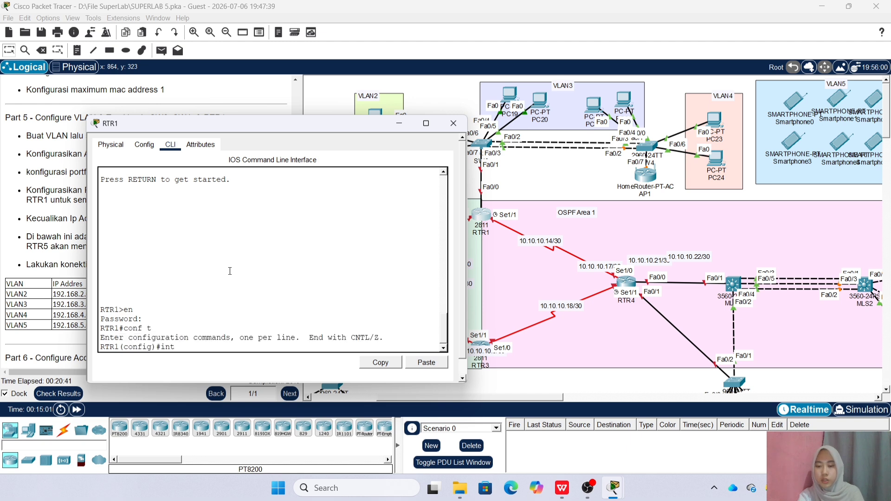
type("fa0/0")
key("Return")
type("no sh")
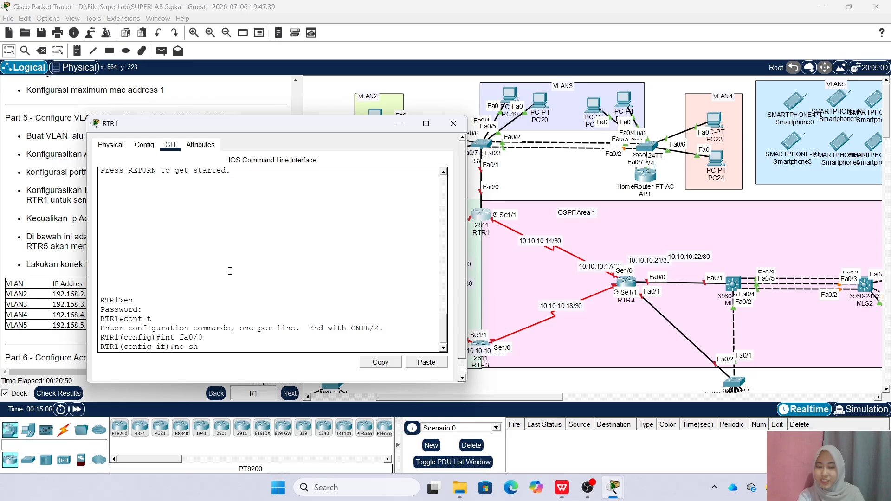
key("Return")
Create subinterface Fa0/0.2 with dot1Q VLAN 2 and address 192.168.2.1/24
type("int fa0/0.2")
key("Return")
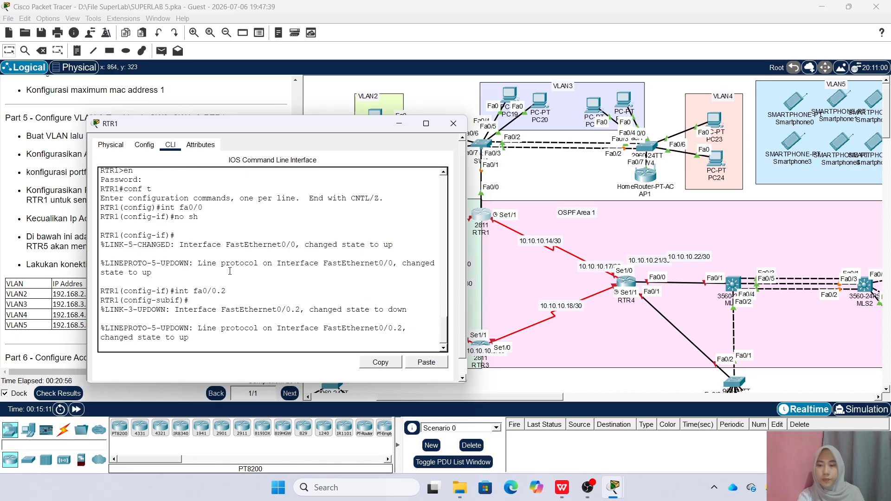
type("en")
key("Tab")
key("Tab")
type("2")
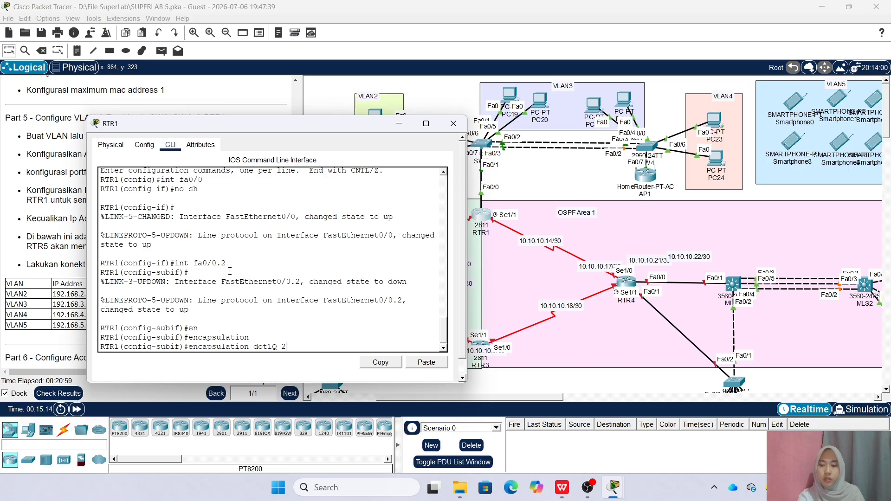
key("Return")
type("ip add")
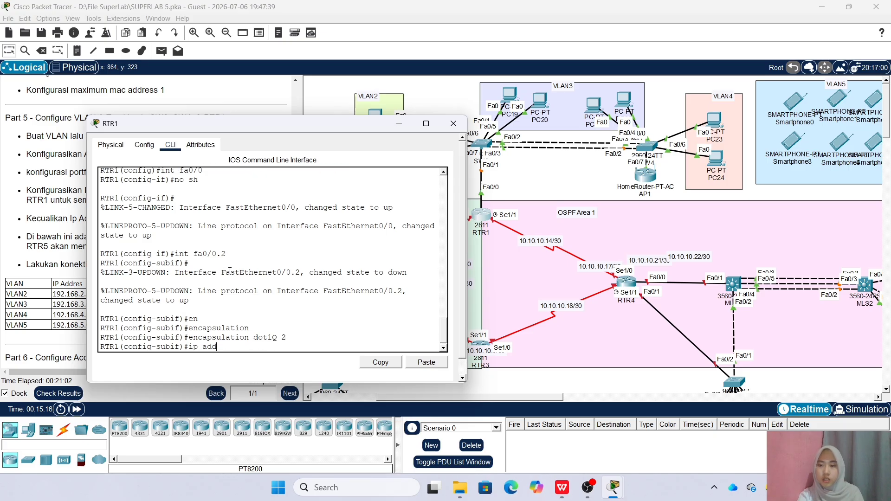
type(" 192.168.2.1 255.2")
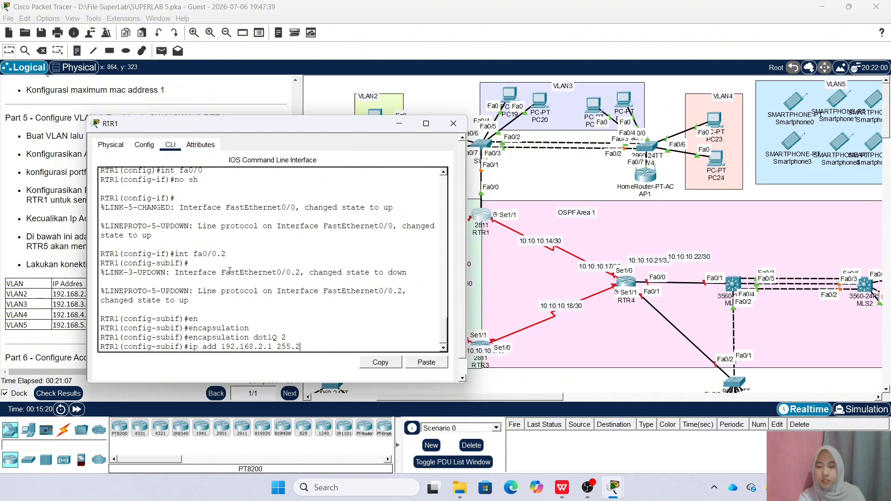
type("55.255.255.0")
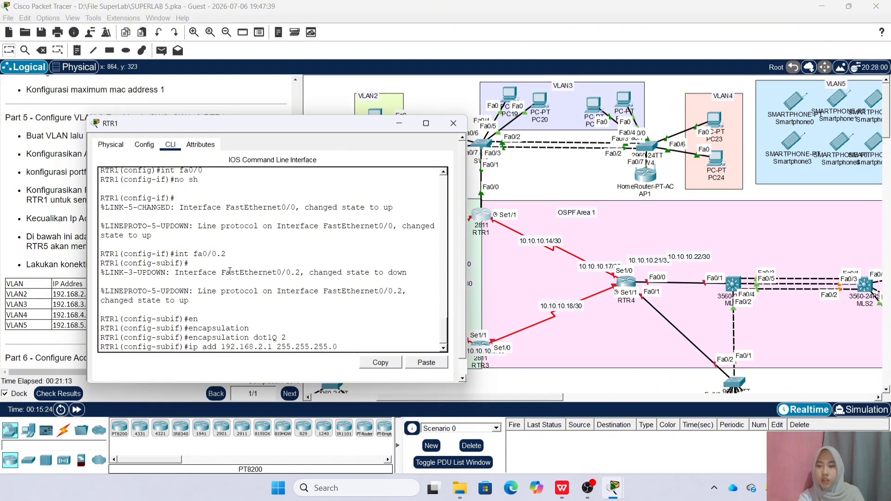
key("Return")
Create subinterface Fa0/0.3 with dot1Q VLAN 3 and address 192.168.3.1/24
key("Up")
key("Up")
key("Up")
key("Up")
key("Up")
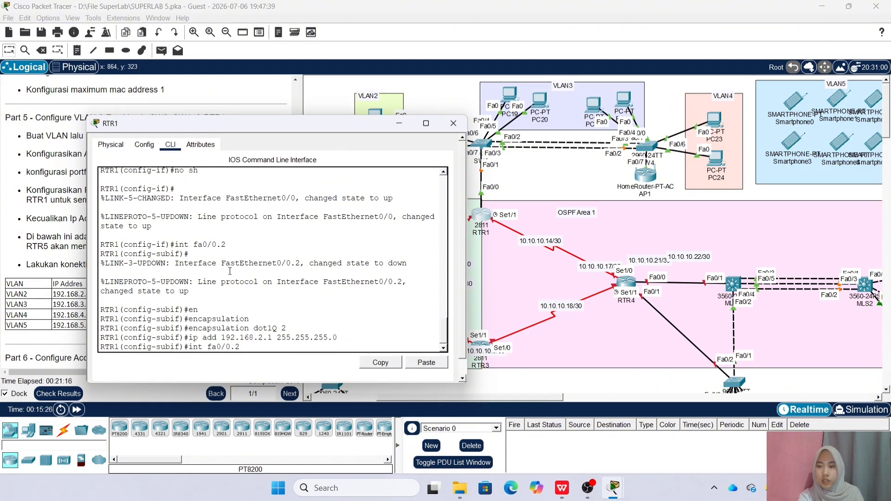
key("BackSpace")
type("3")
key("Return")
key("Up")
key("Up")
key("Up")
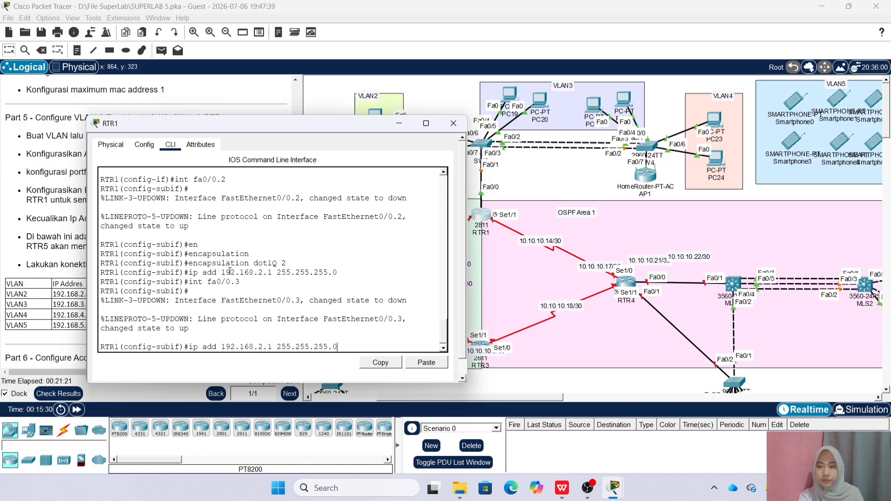
key("BackSpace")
type("3")
key("Return")
key("Up")
key("Up")
key("Up")
key("Left")
key("Left")
key("Left")
key("Left")
key("Left")
key("Left")
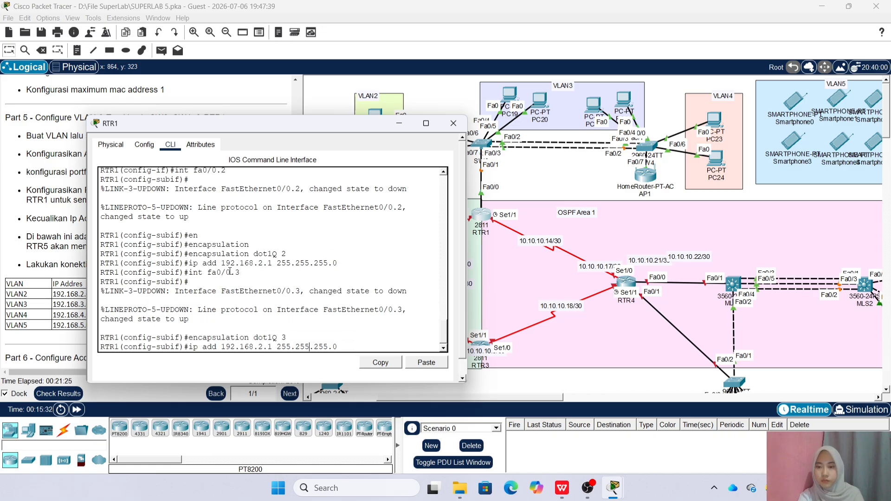
key("BackSpace")
type("3")
key("Return")
Create subinterface Fa0/0.4 with dot1Q VLAN 4 and address 192.168.4.1/24
key("Up")
key("Up")
key("Up")
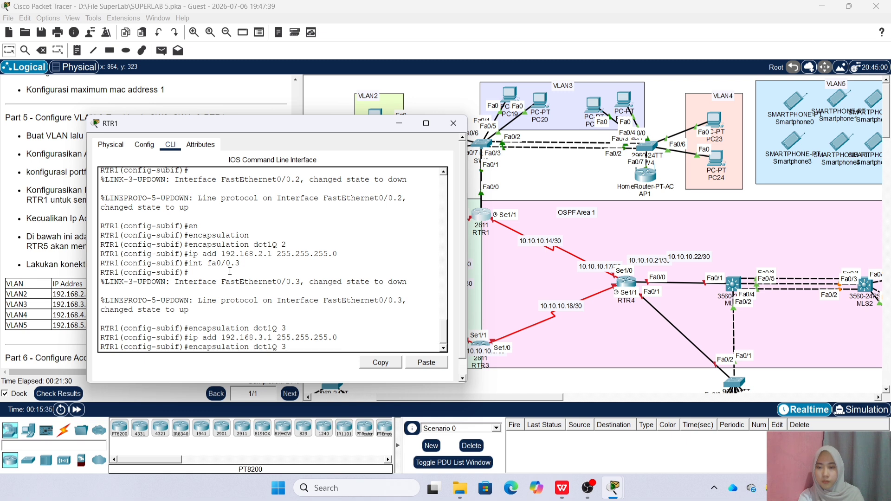
key("BackSpace")
type("4")
key("Return")
key("Up")
key("Up")
key("Up")
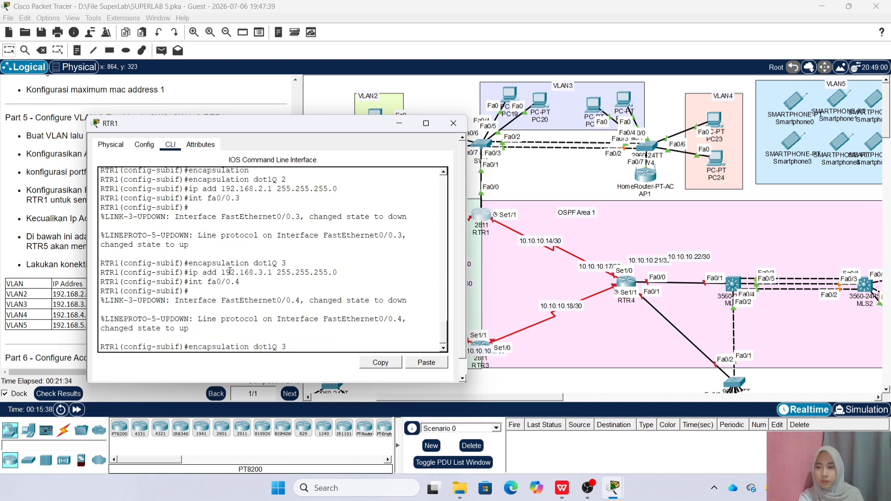
type("4")
key("Return")
key("Up")
key("Up")
key("Up")
key("BackSpace")
type("4")
key("Return")
Create subinterface Fa0/0.5 with dot1Q VLAN 5 and address 192.168.5.1/24
key("Up")
key("Up")
key("Up")
key("BackSpace")
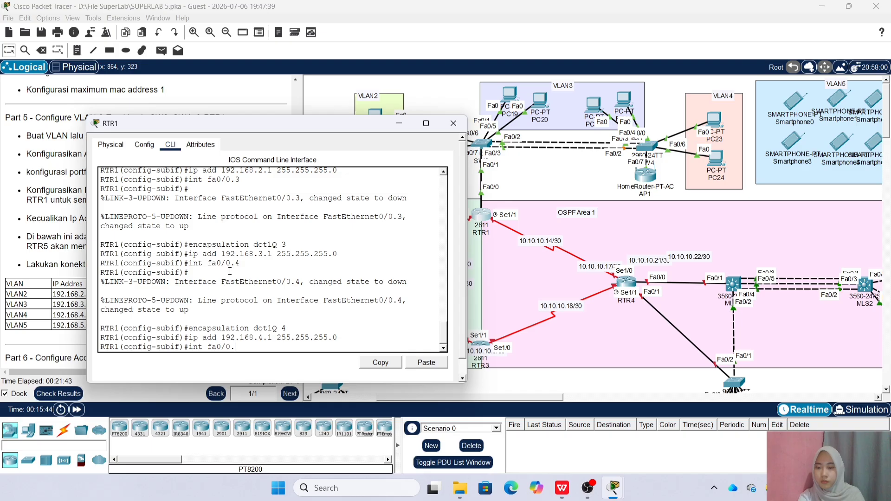
type("5")
key("Return")
key("Up")
key("Up")
key("Up")
key("BackSpace")
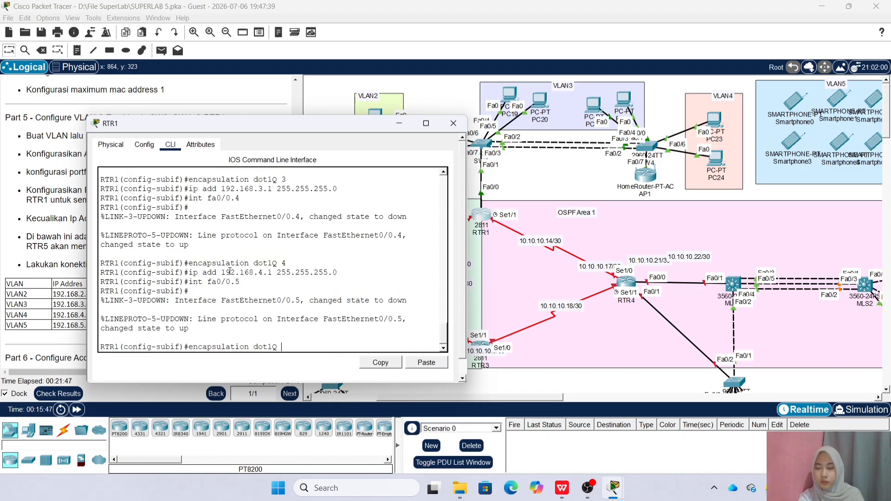
type("5")
key("Return")
key("Up")
key("Up")
key("Up")
key("Left")
key("Left")
key("Left")
key("Left")
key("Left")
key("Left")
key("Left")
key("Left")
key("Left")
key("Left")
key("Left")
key("Left")
key("Left")
key("Left")
key("Left")
key("Left")
key("BackSpace")
type("5")
key("Return")
Create DHCP pool VLAN2 serving network 192.168.2.0 255.255.255.0
type("ex")
key("Return")
type("ip dhcp")
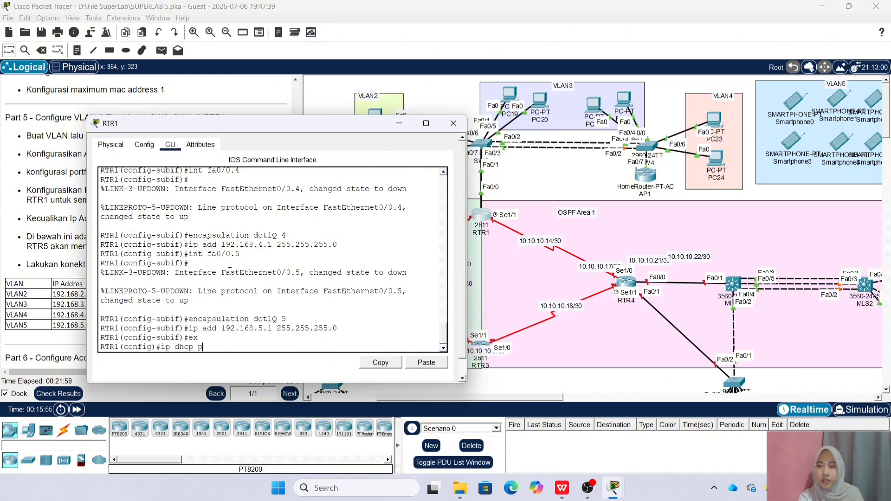
type(" pool VLAN2")
key("Return")
key("Return")
type("net 192,")
key("BackSpace")
type(".168.")
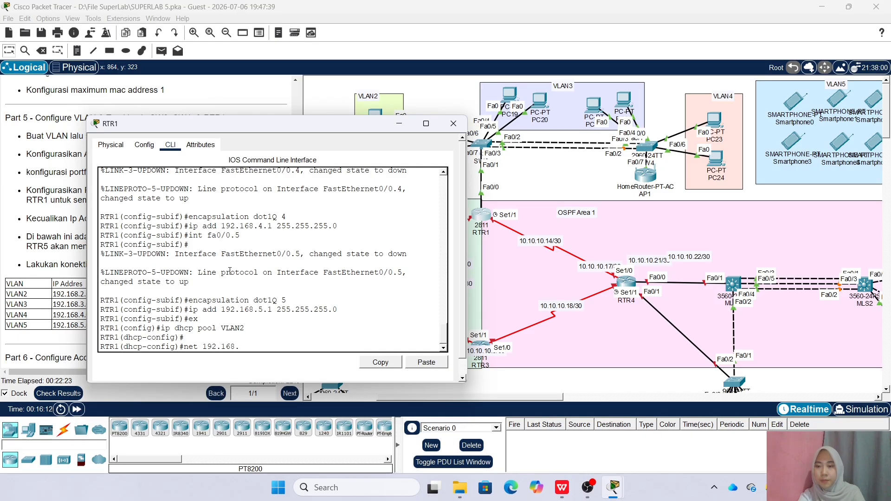
type("2.0 255.255.255.0")
key("Return")
Give pool VLAN2 default router 192.168.2.1 and DNS server 192.168.1.3
type("def 192.168.")
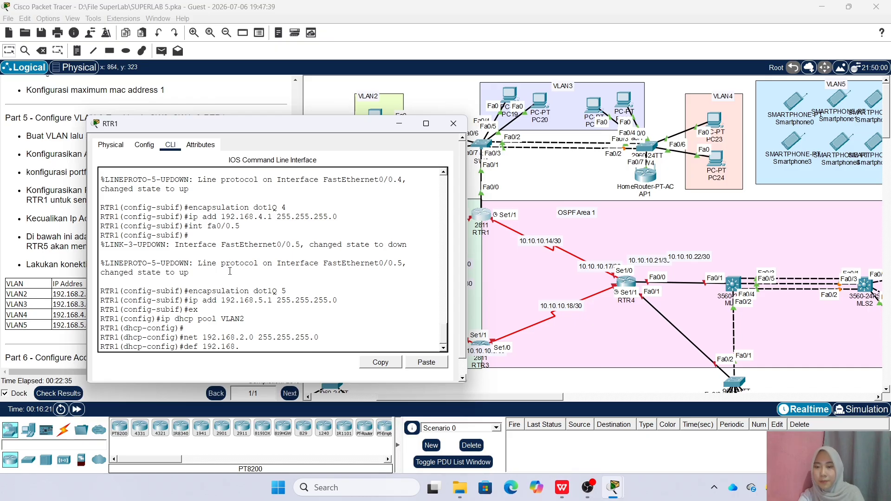
type("2.1")
key("Return")
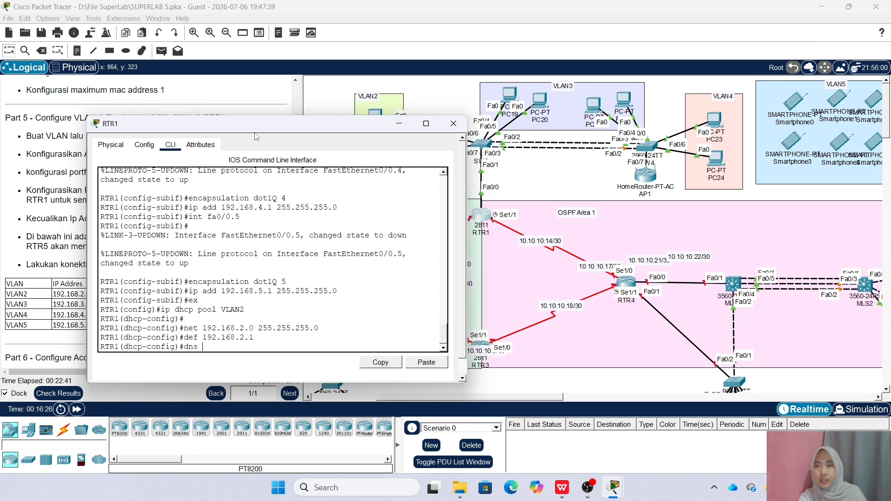
left_click_drag(254, 131, 427, 129)
type("192.168.1.3")
key("Return")
key("Up")
key("Up")
Create DHCP pool VLAN3 with network 192.168.3.0/24, gateway 192.168.3.1 and DNS 192.168.1.3
key("Up")
key("Up")
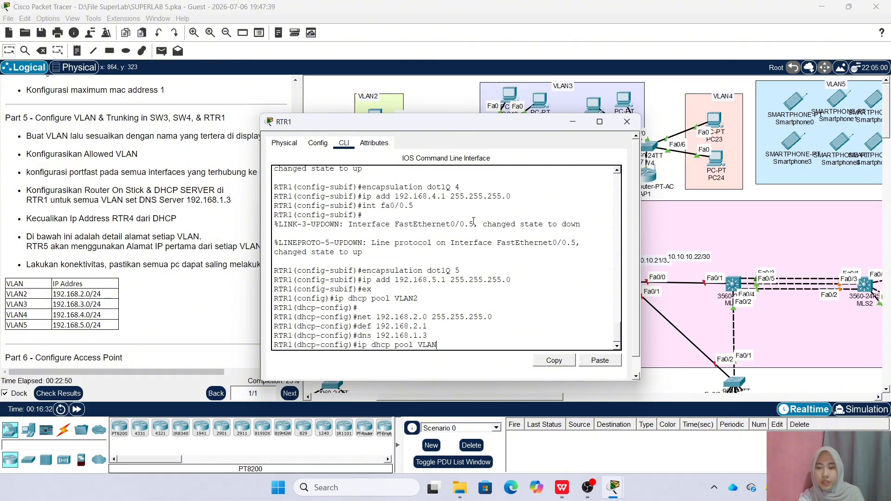
type("3")
key("Return")
key("Up")
key("Up")
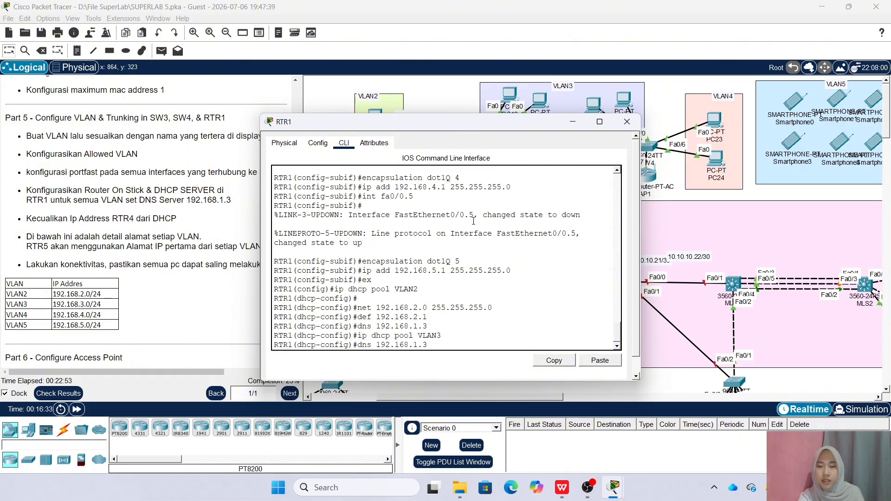
key("Up")
key("Up")
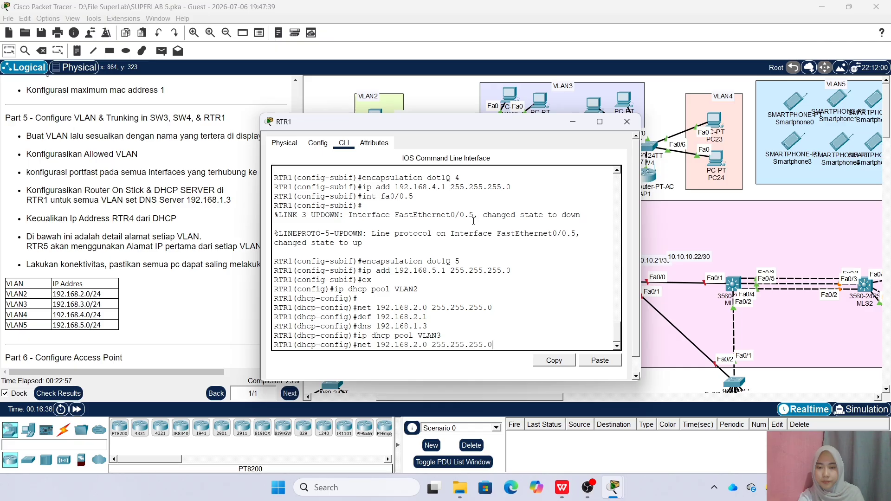
key("BackSpace")
type("3")
key("Return")
key("Up")
key("Up")
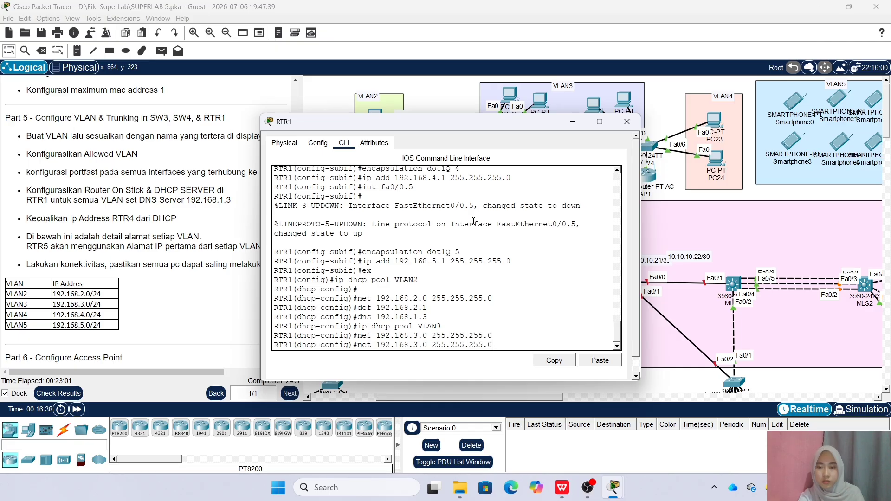
key("Left")
key("Left")
key("Left")
key("Left")
key("Left")
key("Left")
key("Left")
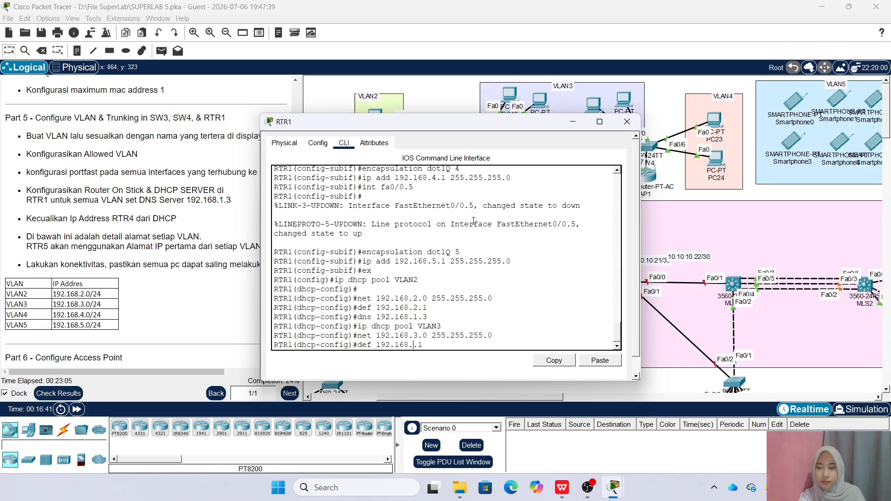
type("3")
key("Return")
key("Up")
key("Up")
key("Up")
key("Up")
key("Up")
key("Down")
key("Return")
Create DHCP pool VLAN4 with network 192.168.4.0/24, gateway 192.168.4.1 and DNS 192.168.1.3
type("ip dhcp pool VLAN4")
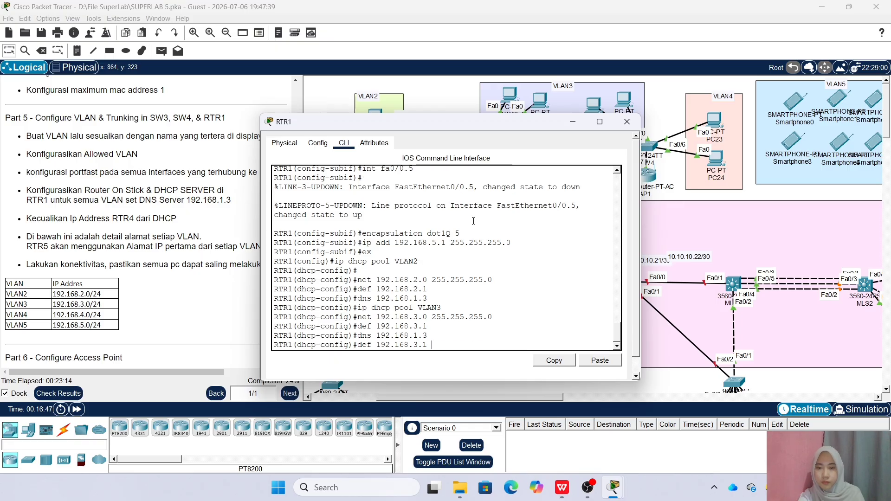
key("Return")
key("Up")
key("Up")
key("Up")
key("Up")
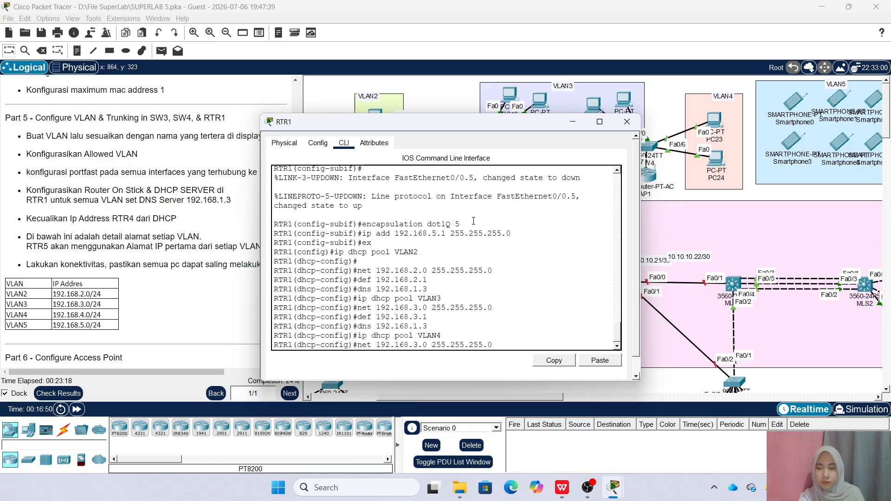
key("BackSpace")
type("4")
key("Return")
key("Up")
key("Up")
key("Up")
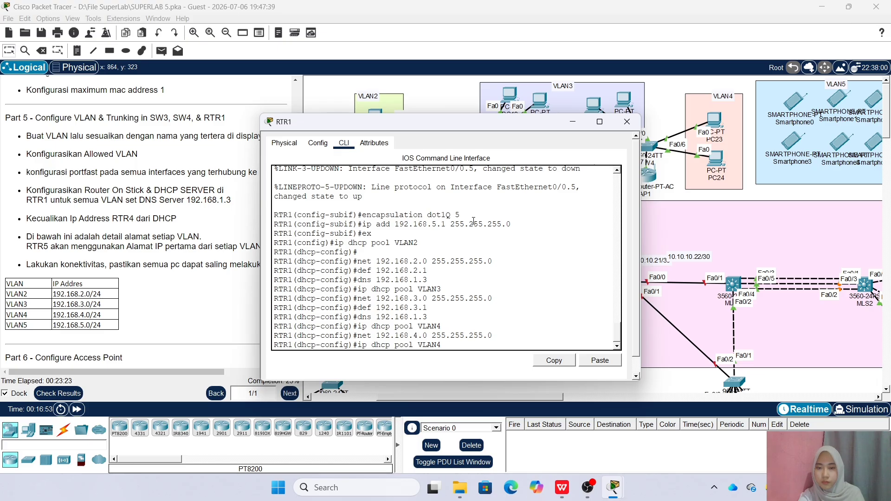
key("Left")
key("Left")
key("BackSpace")
type("4")
key("Return")
key("Up")
Create DHCP pool VLAN5 with network 192.168.5.0/24, gateway 192.168.5.1 and DNS 192.168.1.3
key("Up")
key("Up")
key("Up")
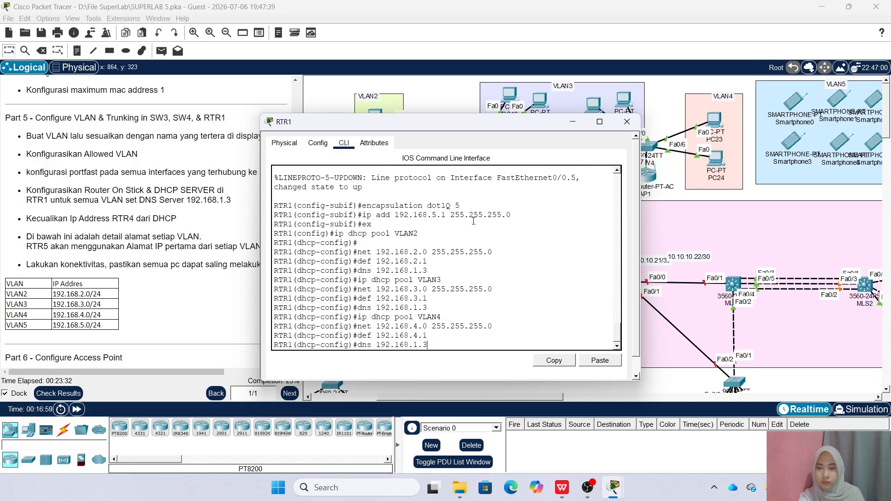
key("Return")
key("Up")
key("Up")
key("Up")
key("Up")
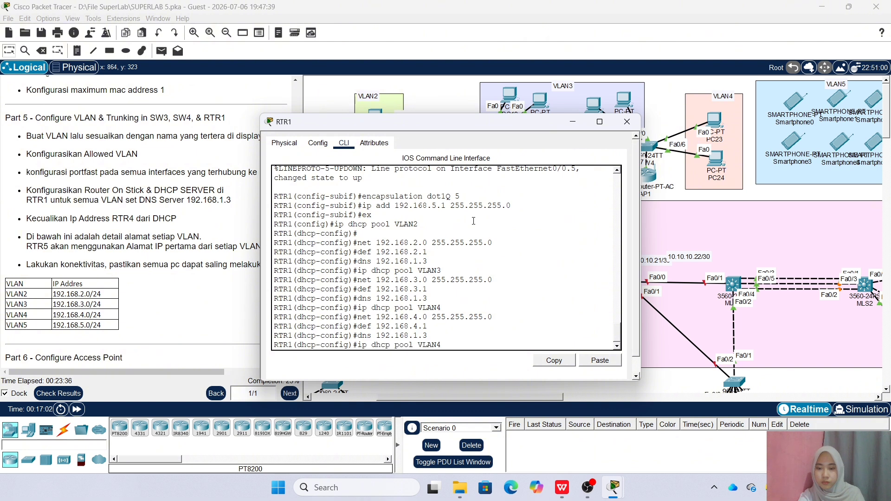
key("BackSpace")
type("5")
key("Return")
key("Up")
key("Up")
key("Delete")
type("5")
key("Return")
key("Up")
key("Up")
key("Up")
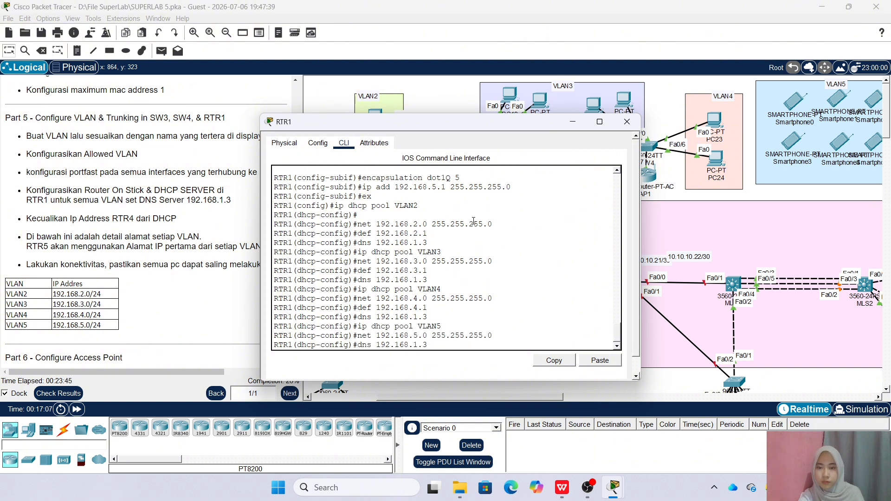
key("Delete")
type("5")
key("Return")
key("Up")
key("Up")
key("Up")
key("Up")
key("Return")
Exit the DHCP pool configuration and begin the ip dhcp excluded-address command
type("ex")
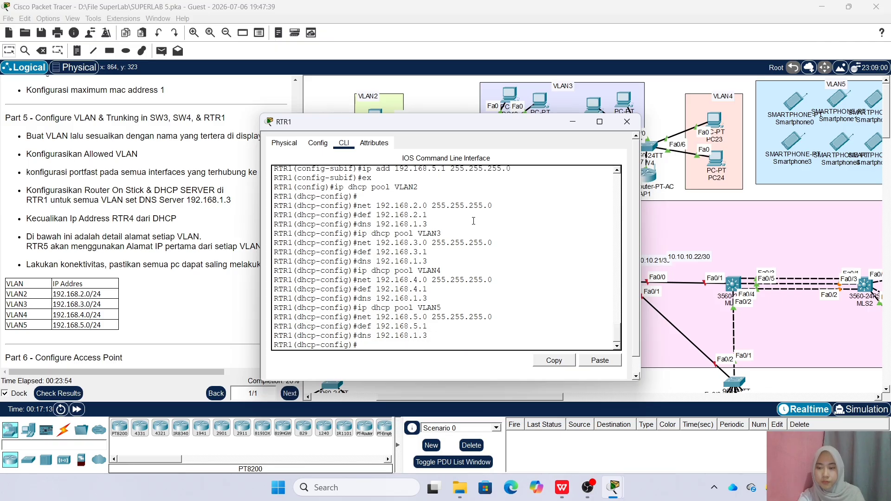
key("Return")
type("ip ex")
key("Tab")
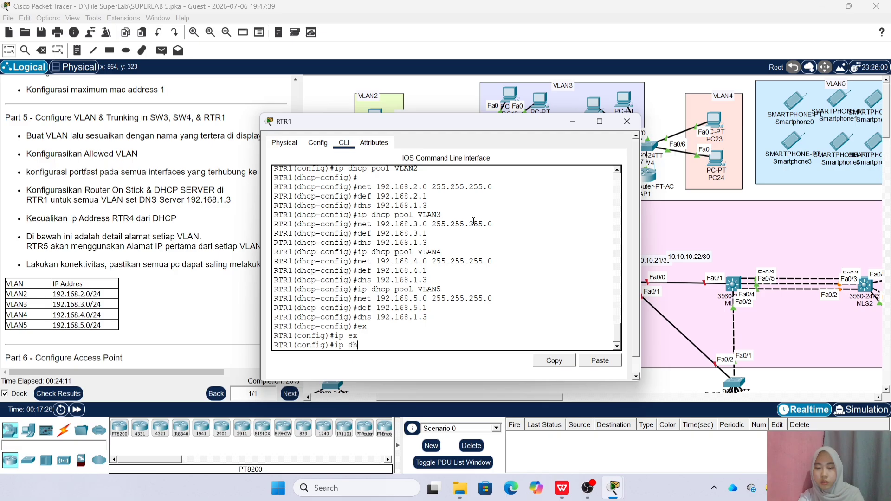
Exclude 192.168.2.1, 192.168.3.1, 192.168.4.1 and 192.168.5.1 from DHCP leases, then close RTR1's window
type("c")
key("Tab")
type("ex")
key("Tab")
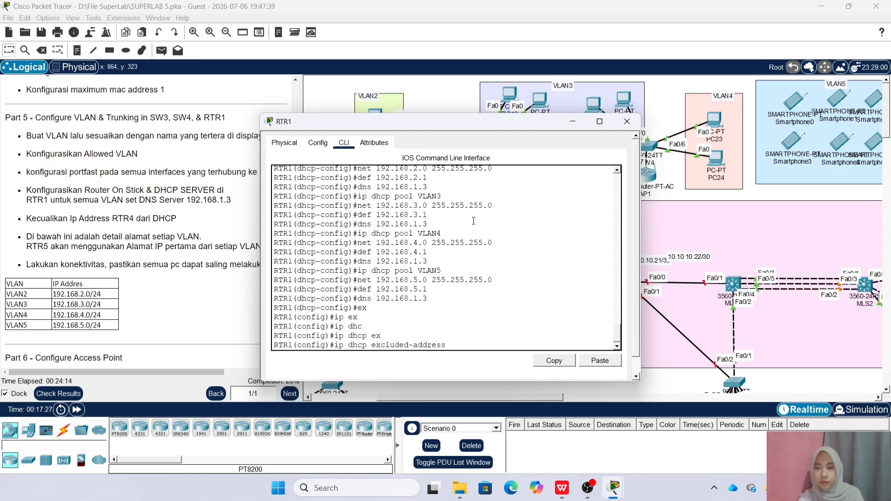
type("192.168.2.")
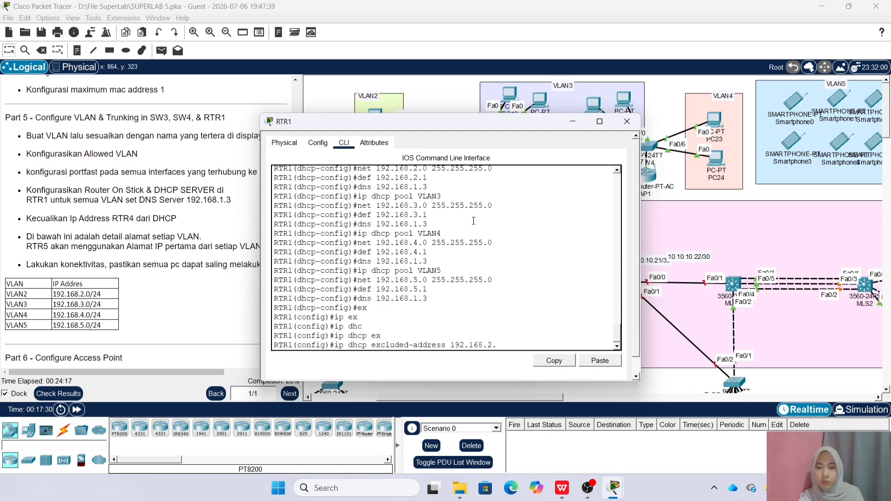
type("1")
key("Tab")
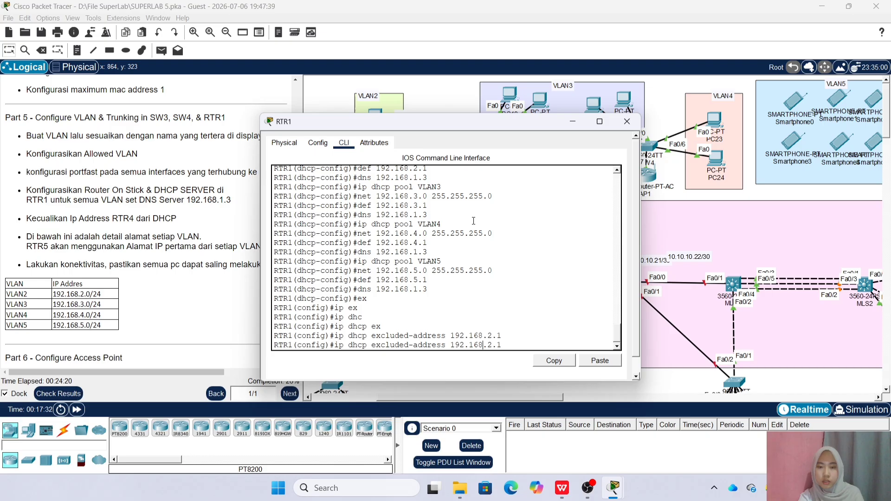
key("Tab")
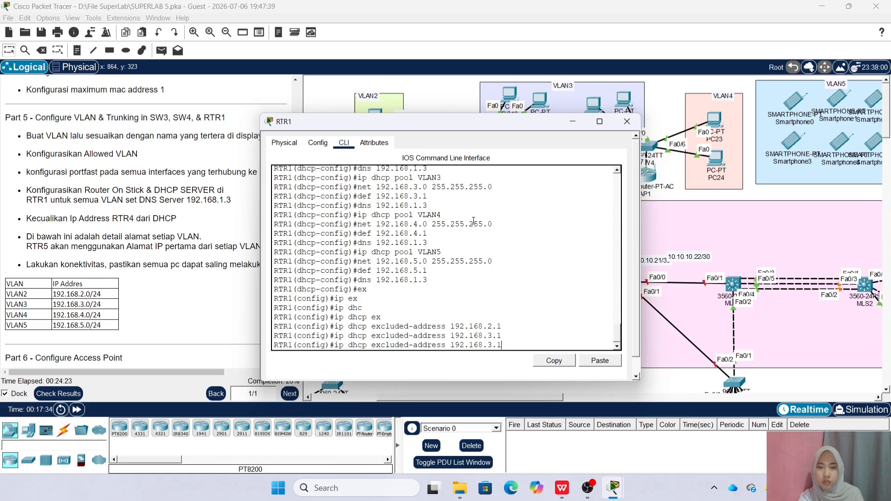
key("BackSpace")
key("BackSpace")
key("BackSpace")
type("4.1")
key("Tab")
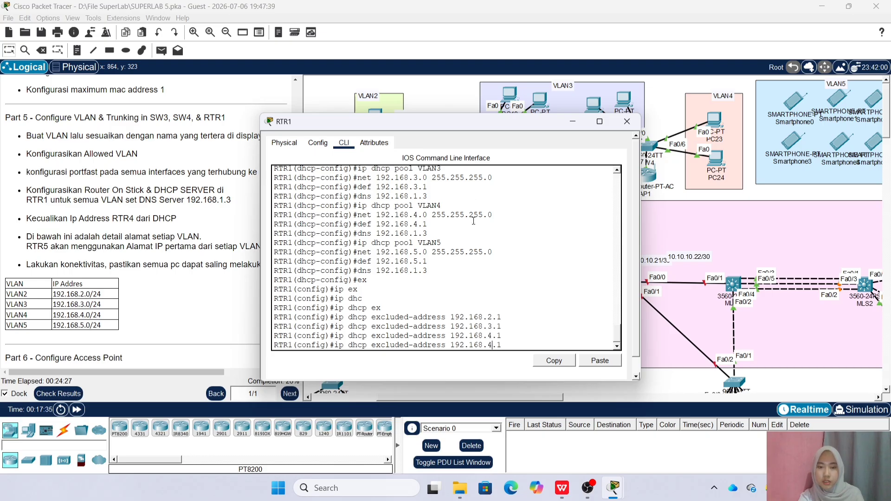
type("5")
key("Return")
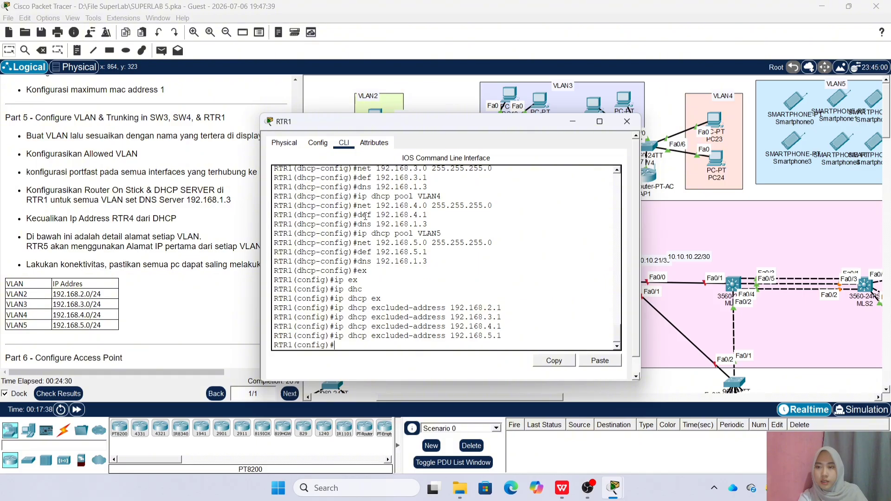
left_click(626, 121)
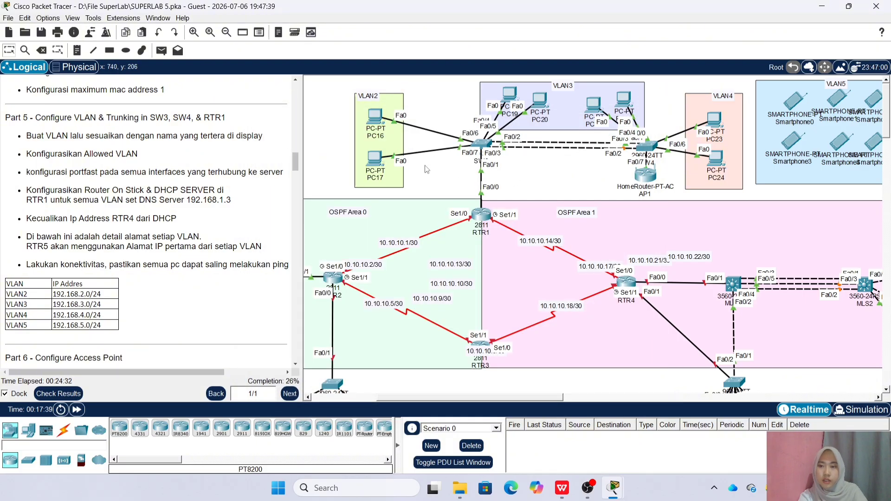
Switch PC17 and PC16 to obtain their IP addresses by DHCP
left_click(374, 160)
left_click(343, 124)
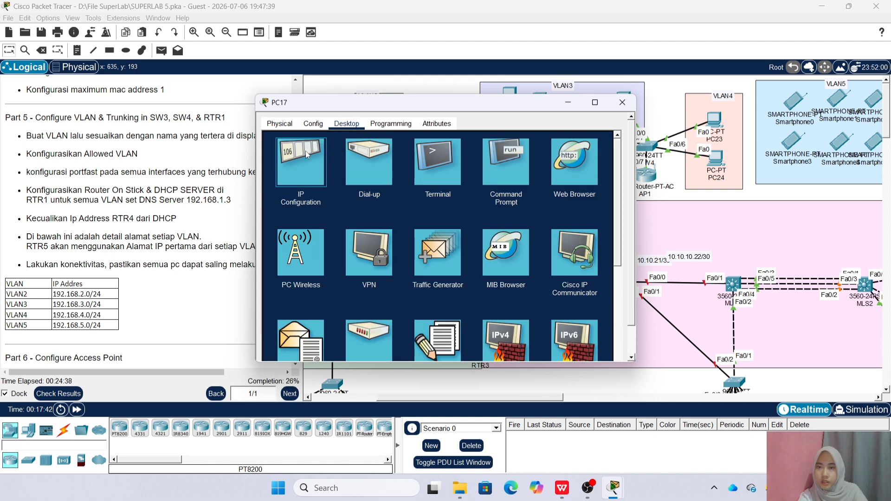
left_click(297, 159)
left_click(285, 151)
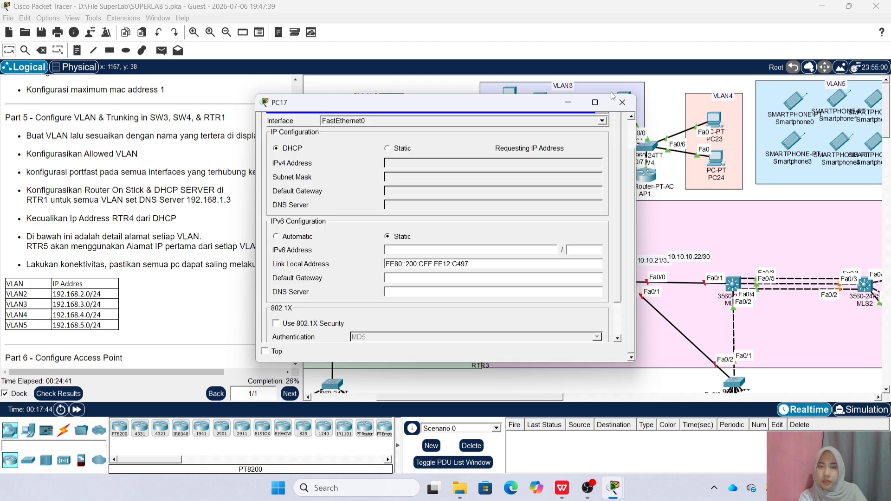
left_click(621, 101)
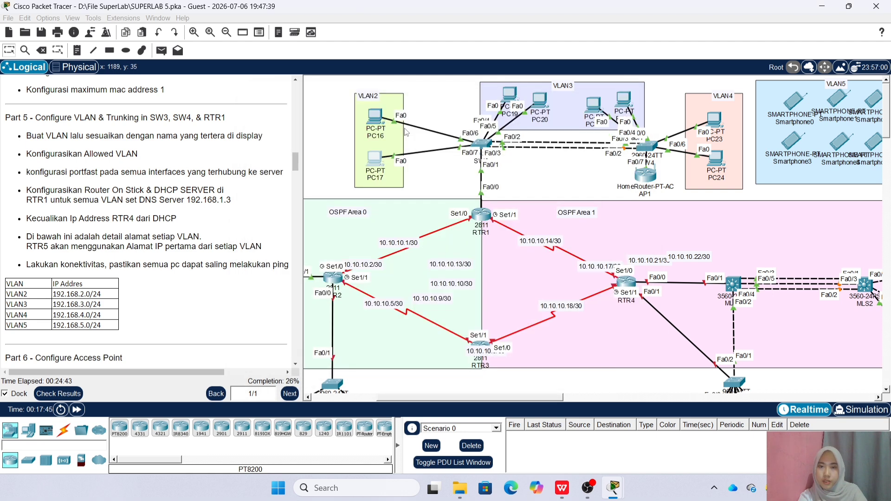
left_click(374, 117)
left_click(347, 123)
left_click(299, 159)
left_click(276, 148)
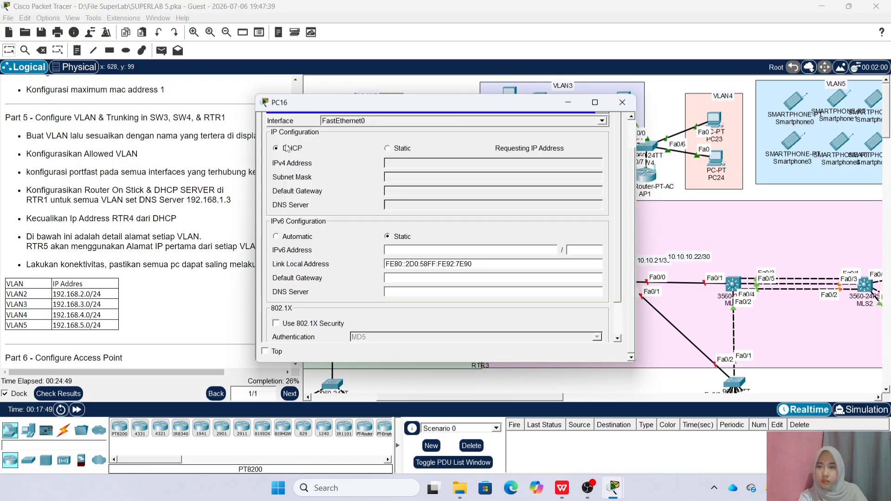
left_click(622, 103)
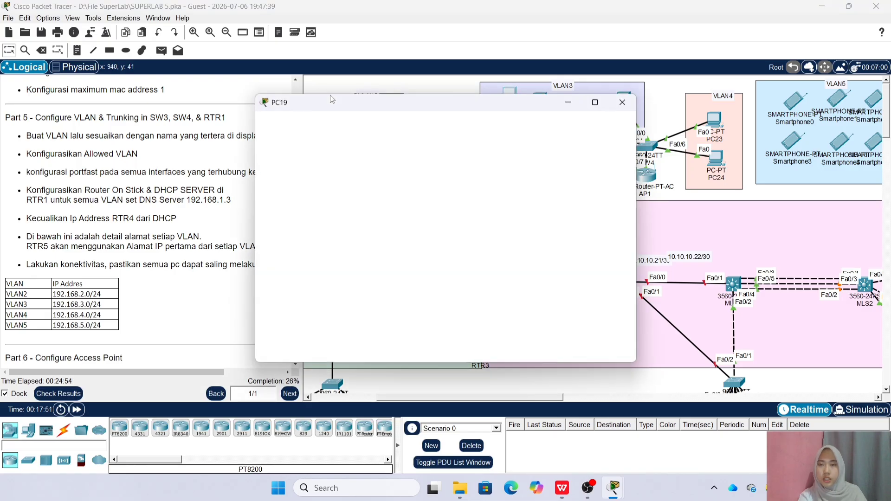
Switch PC19 and PC20 to obtain their IP addresses by DHCP
left_click(347, 123)
left_click(299, 159)
left_click(275, 148)
left_click(622, 102)
left_click(540, 99)
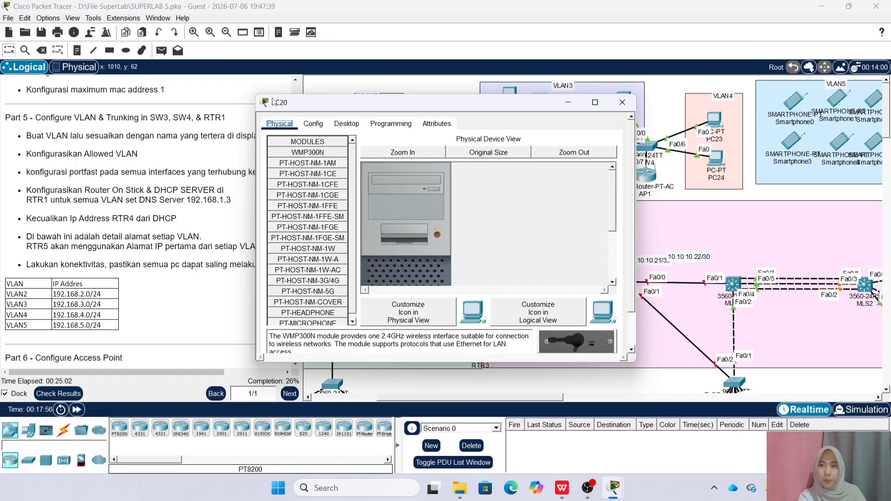
left_click(347, 123)
left_click(298, 159)
left_click(276, 148)
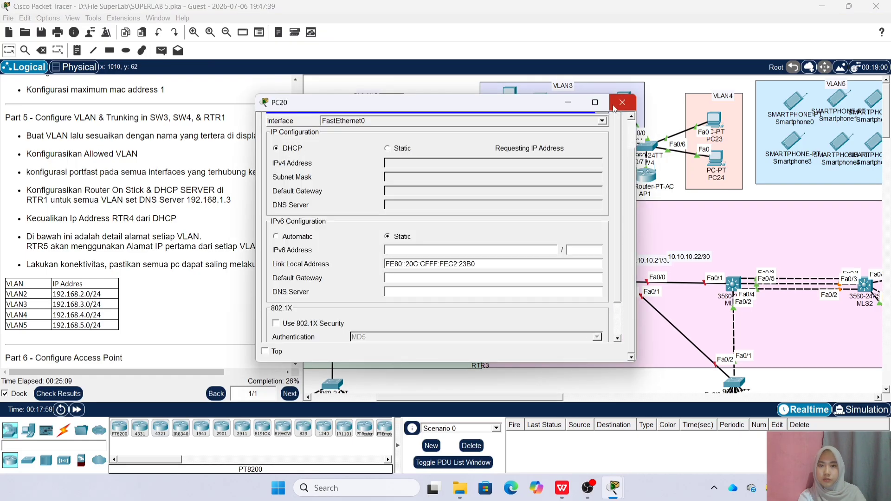
left_click(622, 103)
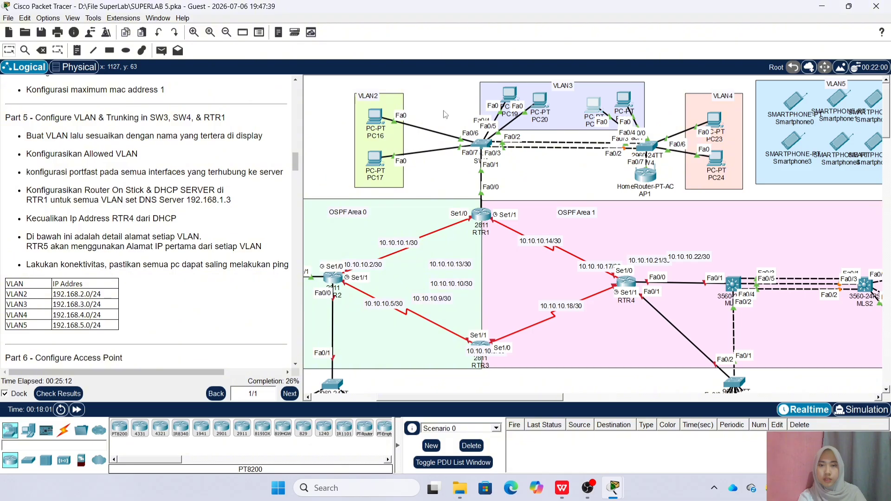
Switch PC21 and PC22 to obtain their IP addresses by DHCP
left_click(593, 104)
left_click(347, 124)
left_click(313, 152)
left_click(275, 148)
left_click(622, 103)
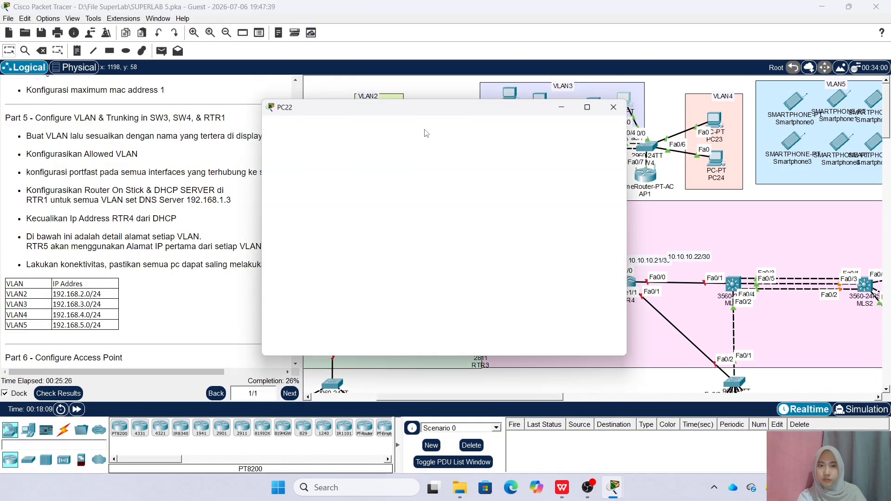
left_click(347, 124)
left_click(313, 151)
left_click(277, 148)
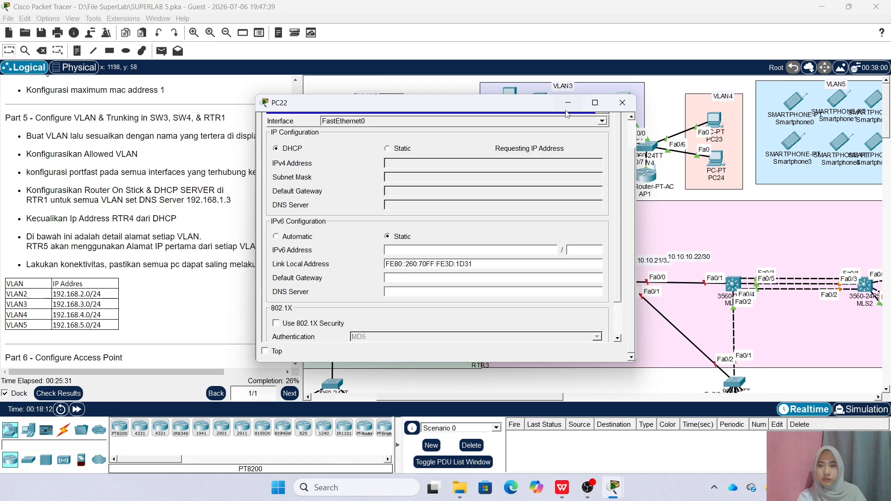
left_click(622, 102)
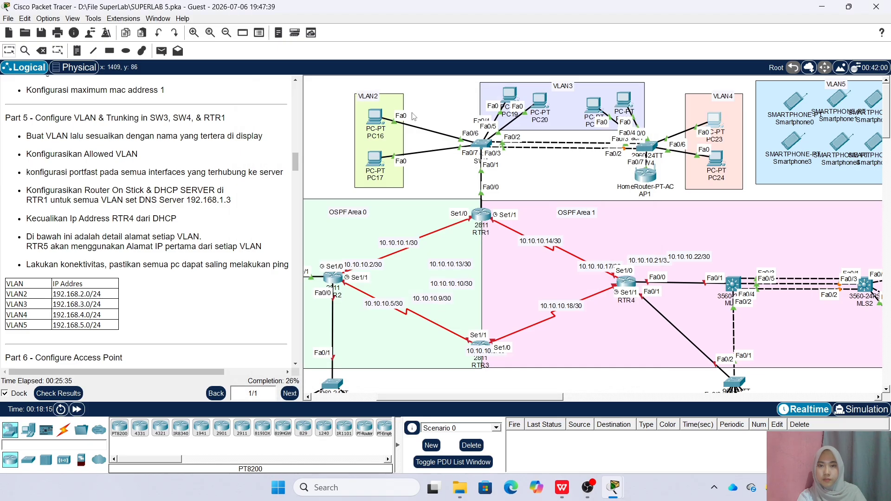
Switch PC23 and PC24 to DHCP, then scroll the instructions to Part 6
left_click(347, 124)
left_click(313, 151)
left_click(275, 148)
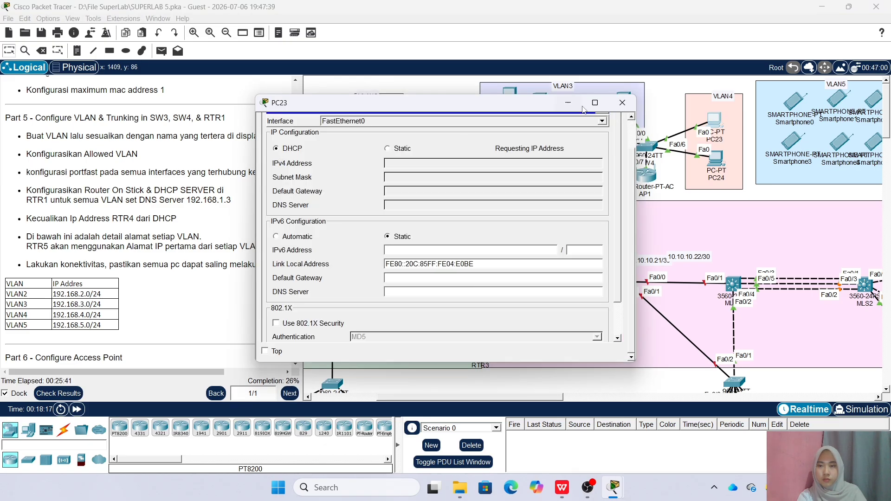
left_click(622, 102)
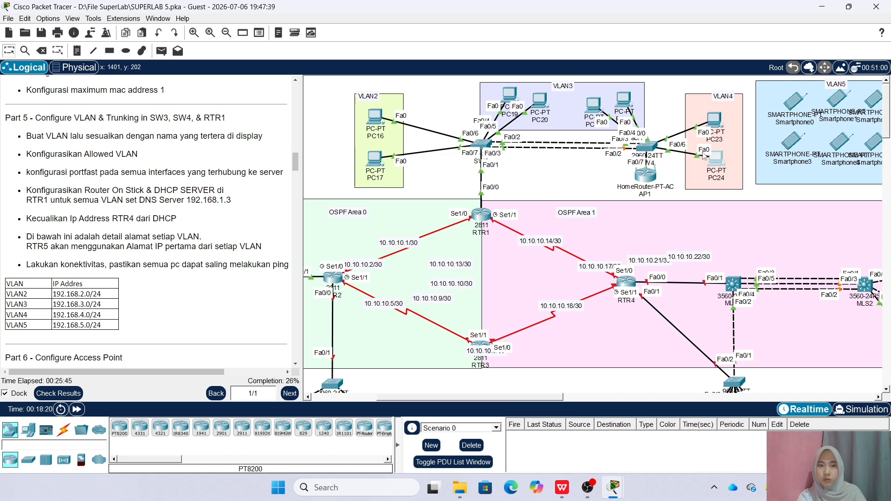
left_click(716, 159)
left_click(347, 123)
left_click(313, 152)
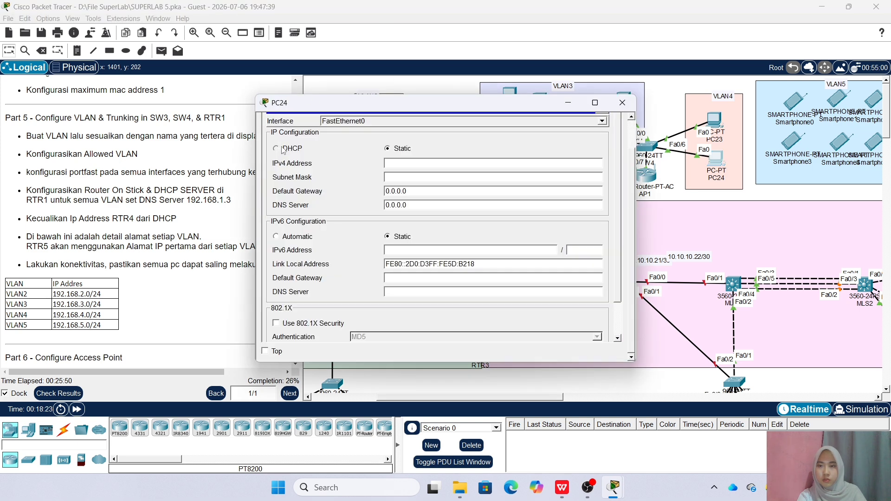
left_click(275, 148)
left_click(621, 103)
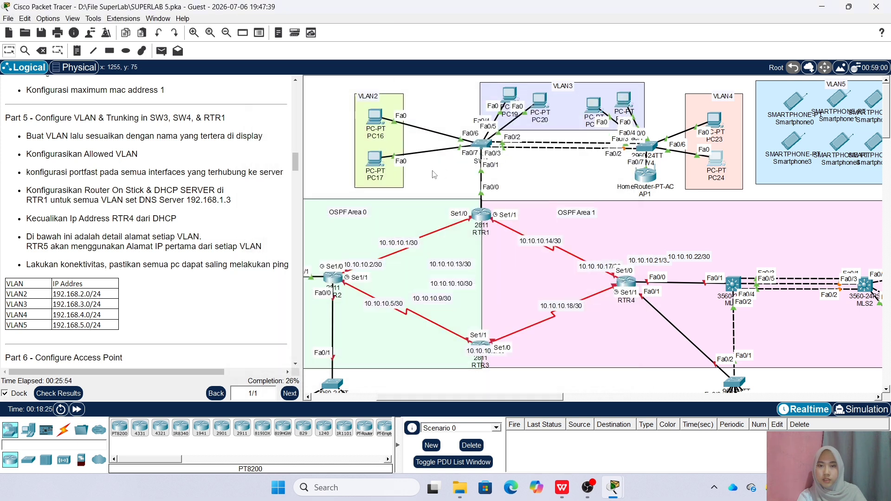
scroll(82, 149, "down", 8)
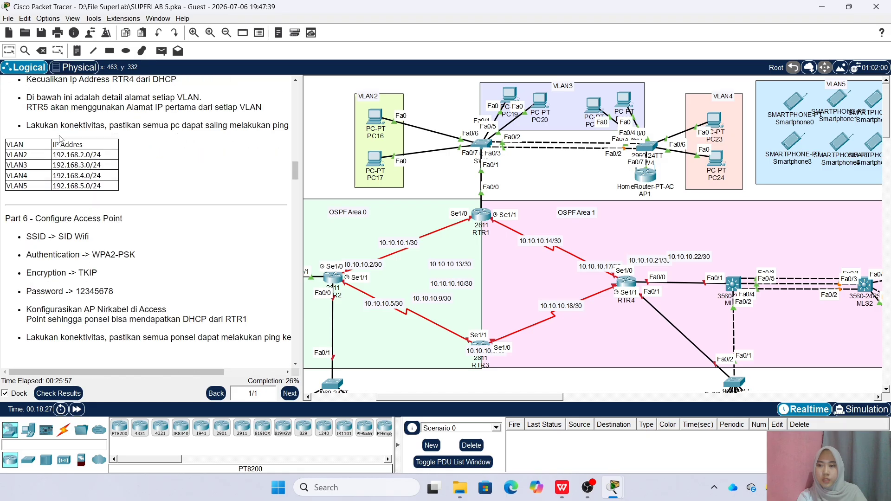
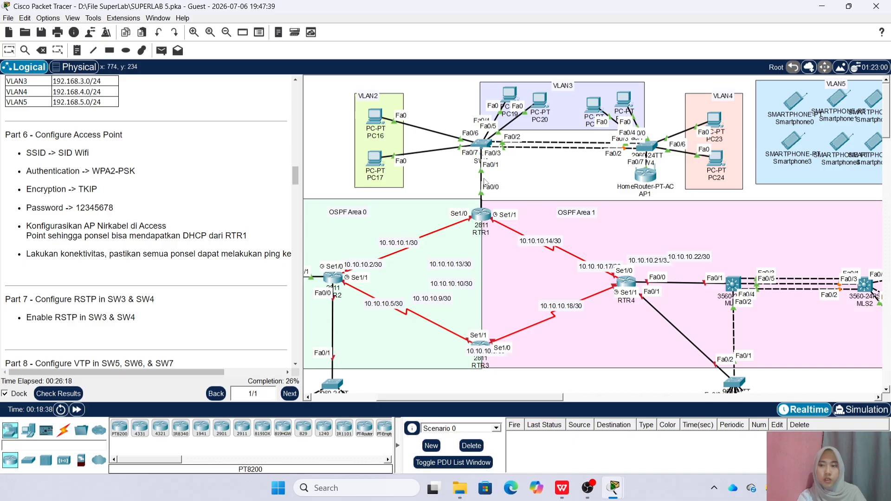
Set AP1's Internet Connection type to Wireless AP in its GUI
left_click(644, 180)
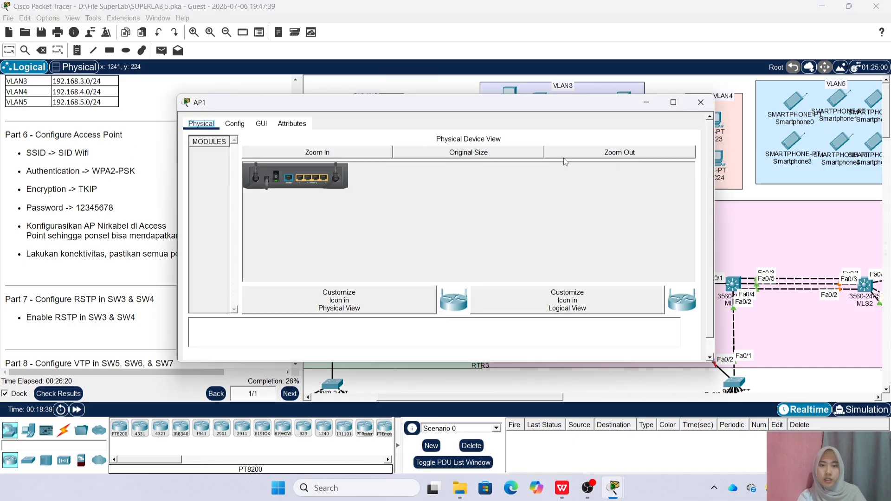
left_click(261, 123)
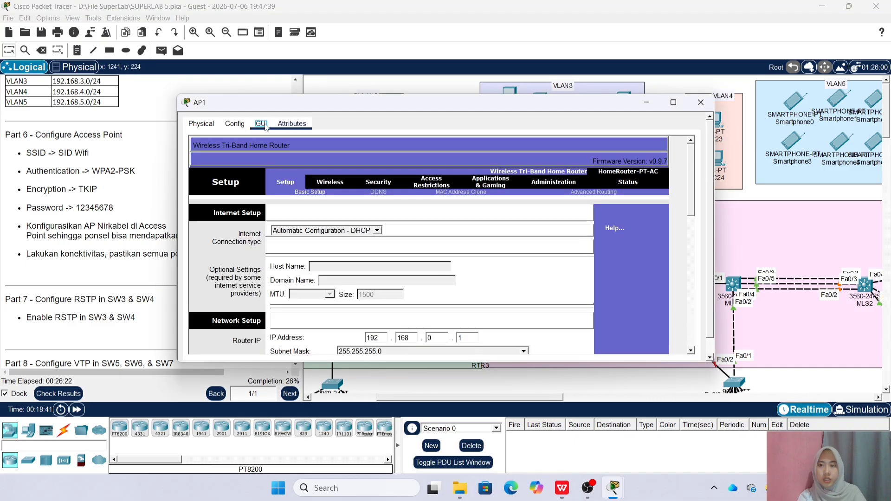
left_click(376, 231)
left_click(369, 258)
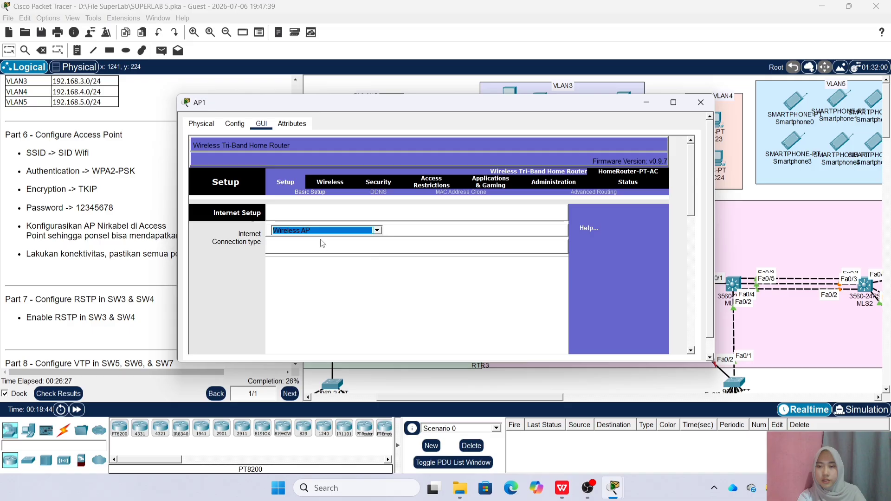
Rename AP1's 2.4 GHz network to 'SID Wifi' and save the basic wireless settings
left_click(332, 180)
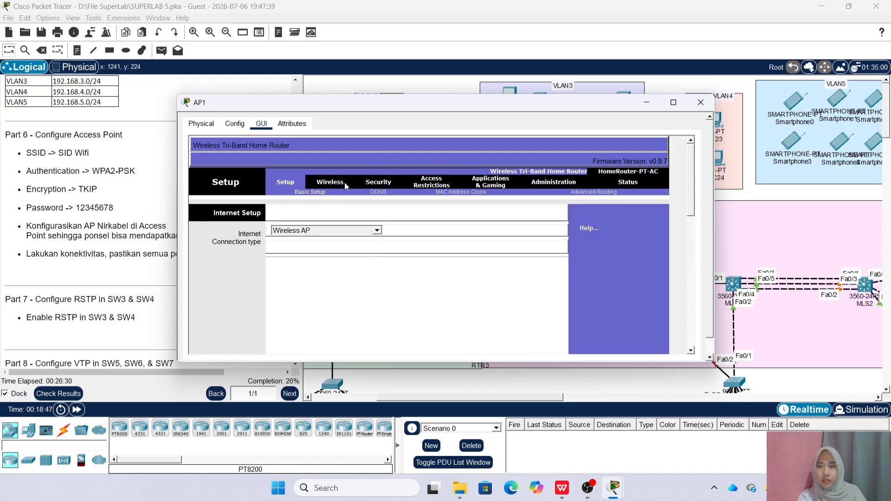
left_click(378, 183)
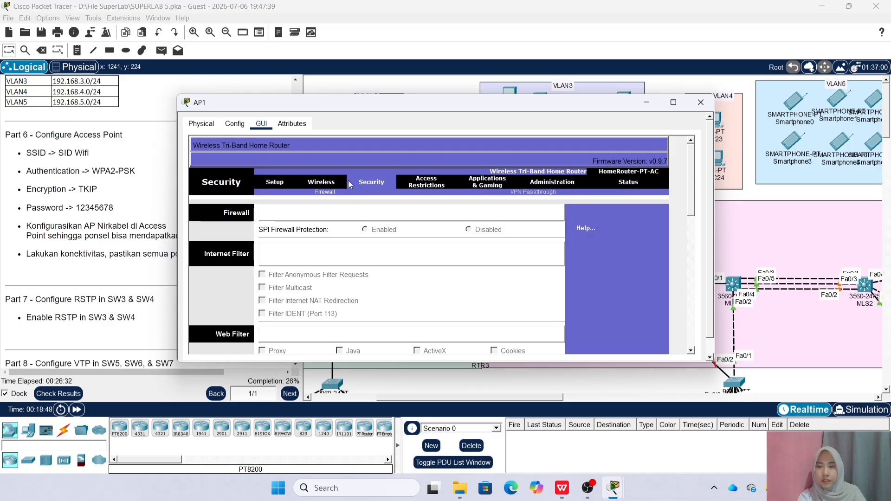
left_click(314, 185)
scroll(374, 232, "down", 1)
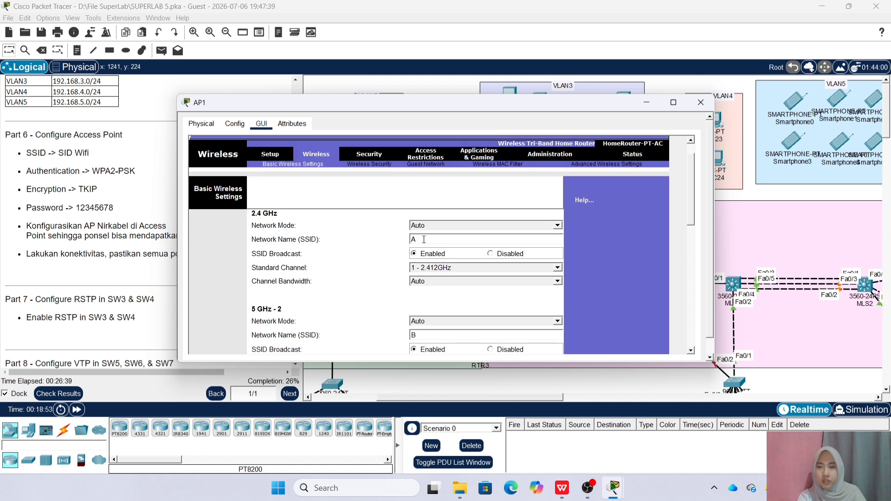
left_click(425, 238)
key("BackSpace")
type("SID Wifi")
scroll(448, 282, "down", 1)
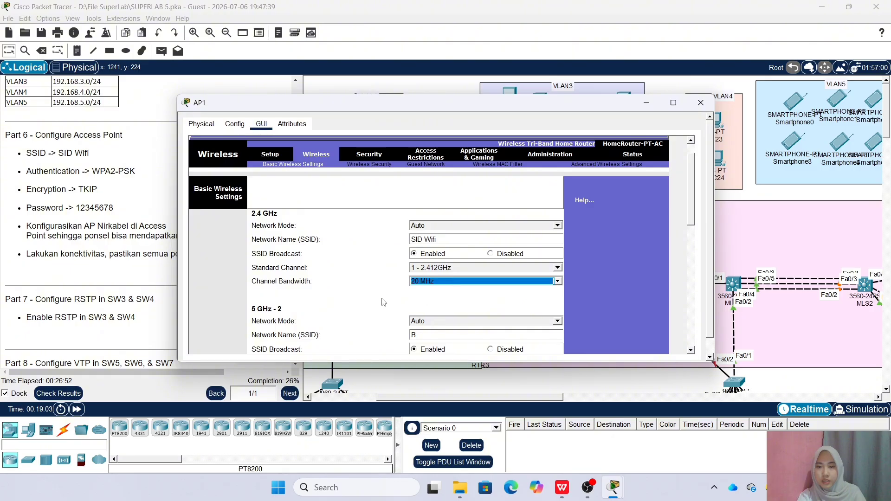
scroll(384, 304, "down", 10)
left_click(408, 320)
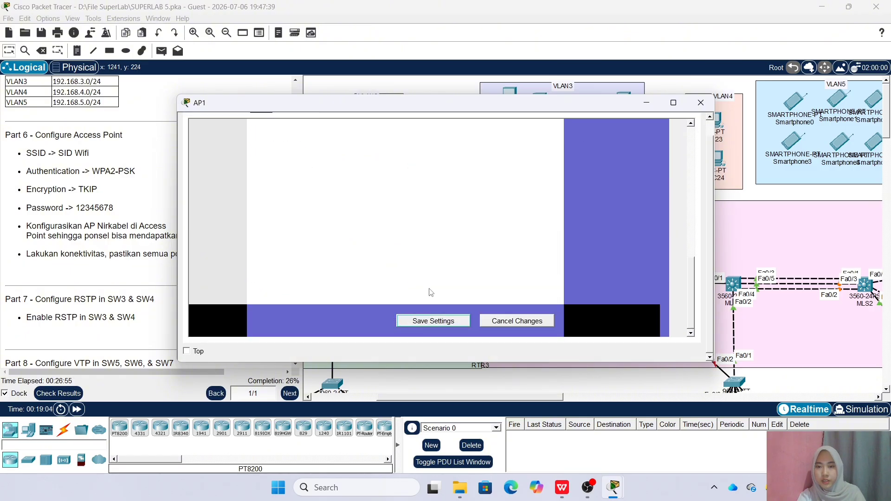
scroll(379, 292, "up", 8)
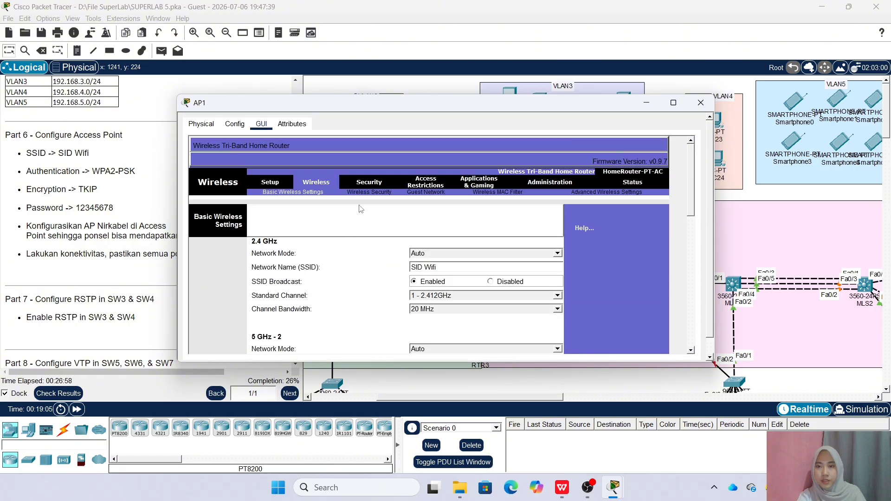
Give AP1's 2.4 GHz band WPA2 Personal security with TKIP and the passphrase, save, and close AP1
left_click(370, 194)
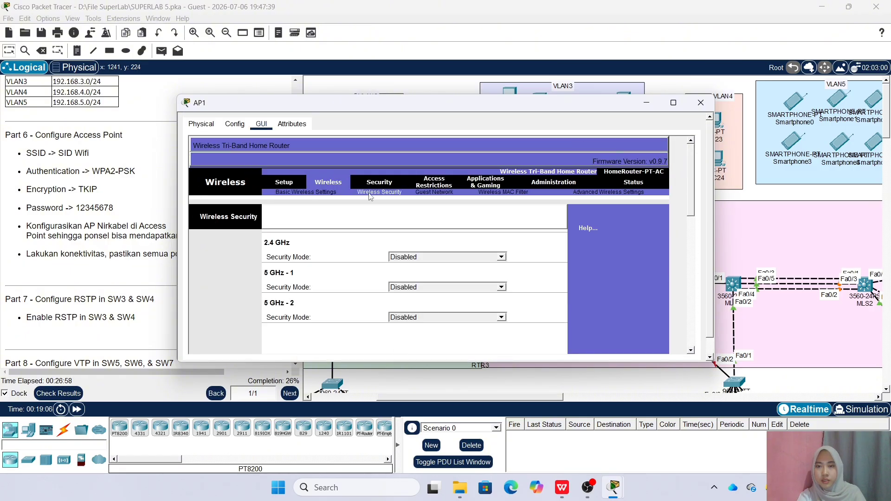
left_click(504, 258)
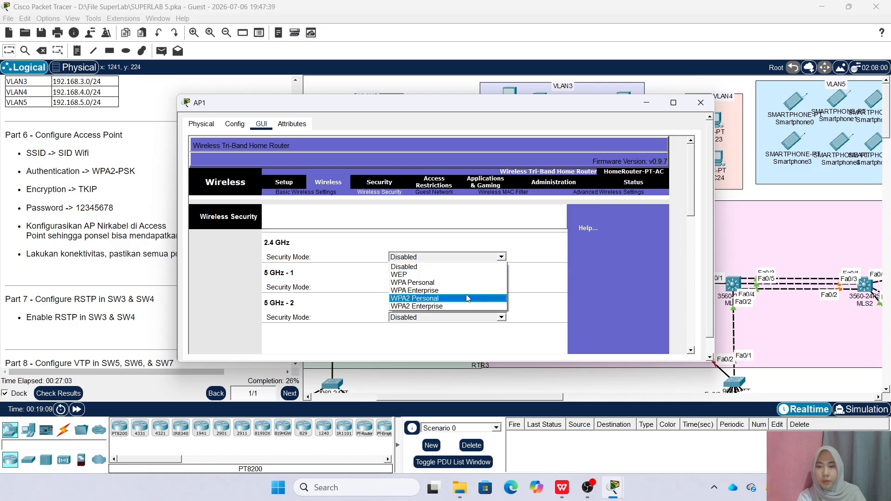
left_click(468, 299)
left_click(560, 271)
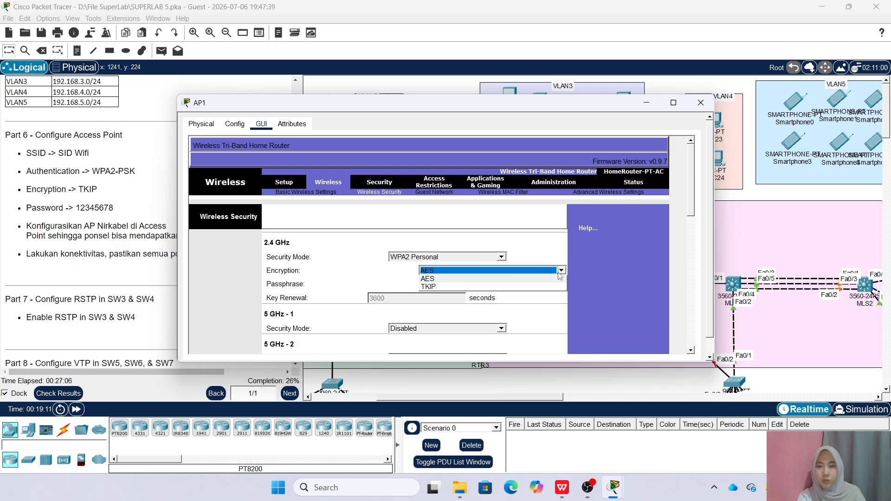
left_click(542, 286)
left_click(465, 283)
type("12345678")
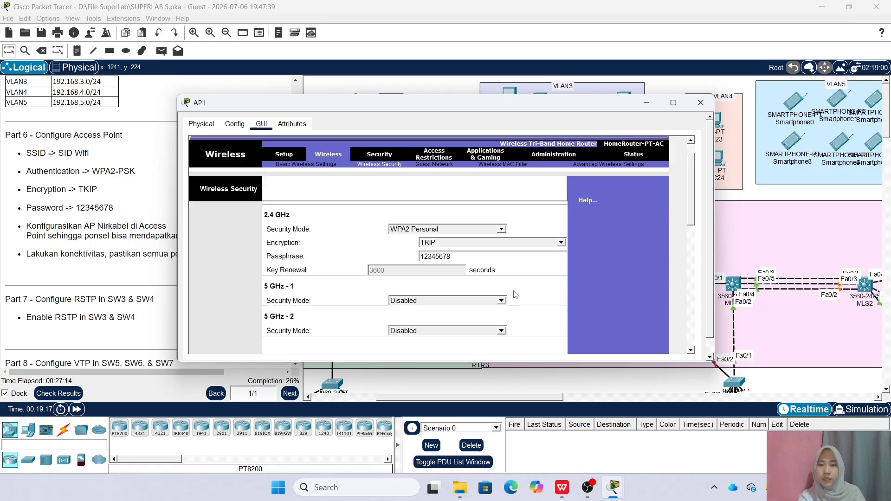
scroll(518, 300, "down", 10)
left_click(461, 321)
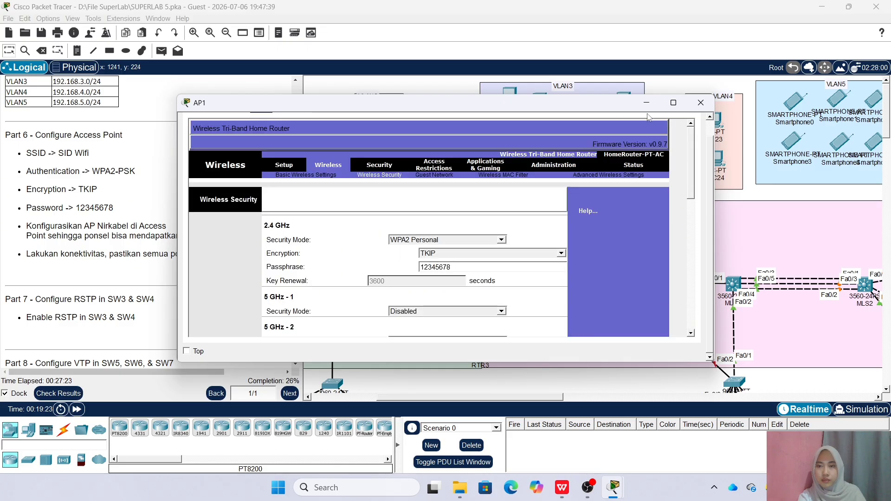
left_click(700, 102)
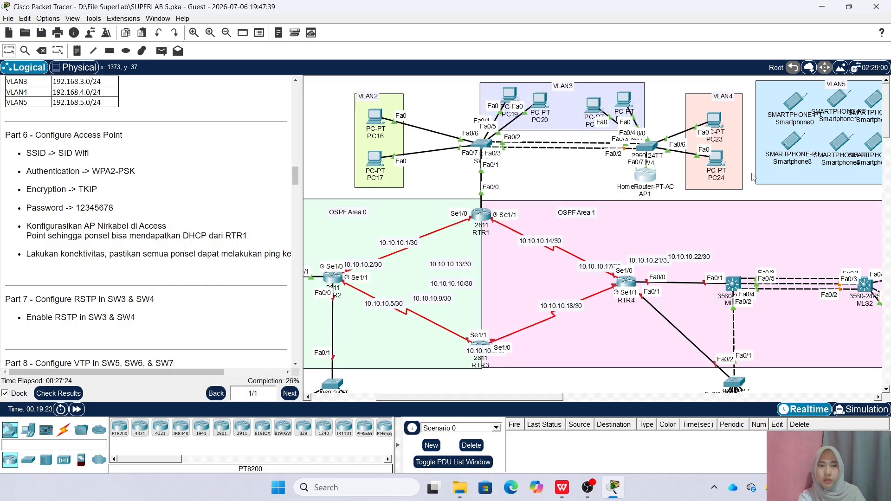
Connect Smartphone0's Wireless0 to SID Wifi using WPA2-PSK, the pass phrase and TKIP encryption
left_click(794, 101)
left_click(268, 124)
left_click(234, 123)
left_click(233, 187)
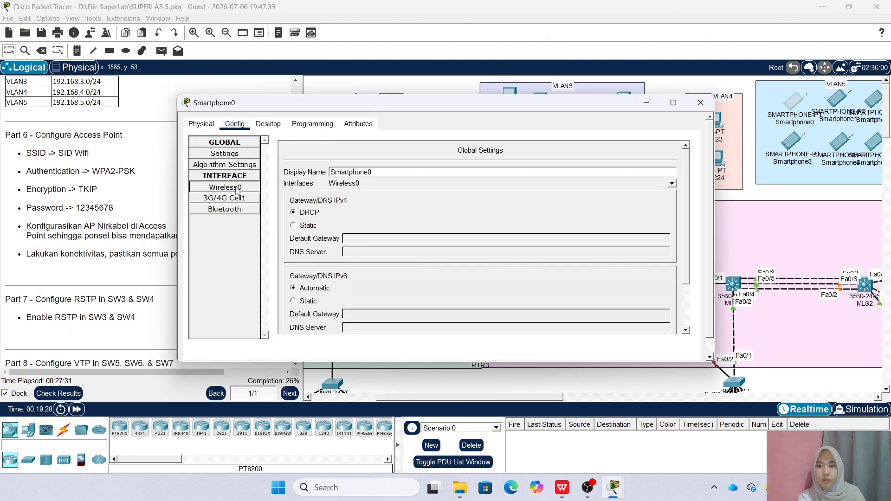
left_click(532, 190)
key("BackSpace")
key("BackSpace")
key("BackSpace")
key("BackSpace")
key("BackSpace")
key("BackSpace")
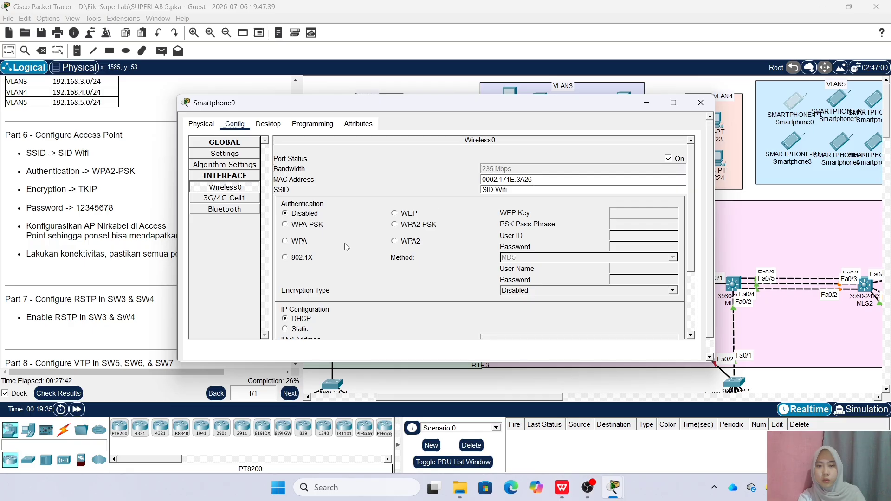
left_click(395, 225)
left_click(633, 228)
type("12345678")
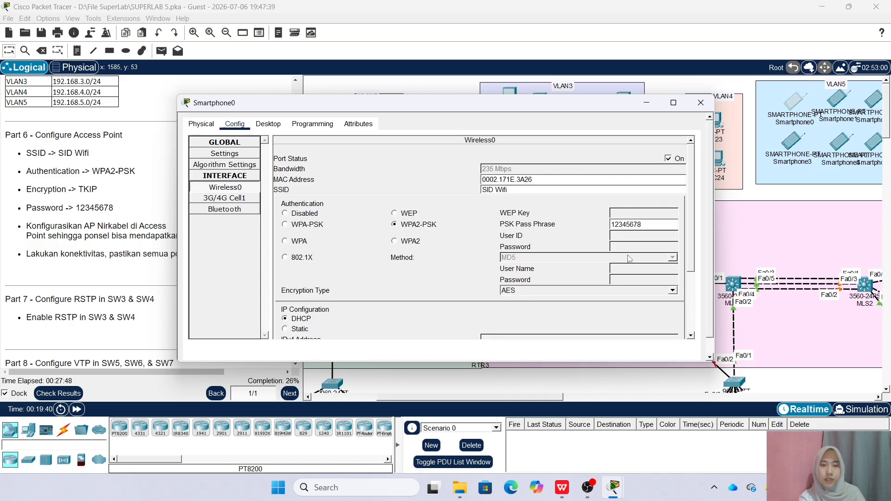
left_click(675, 293)
left_click(660, 310)
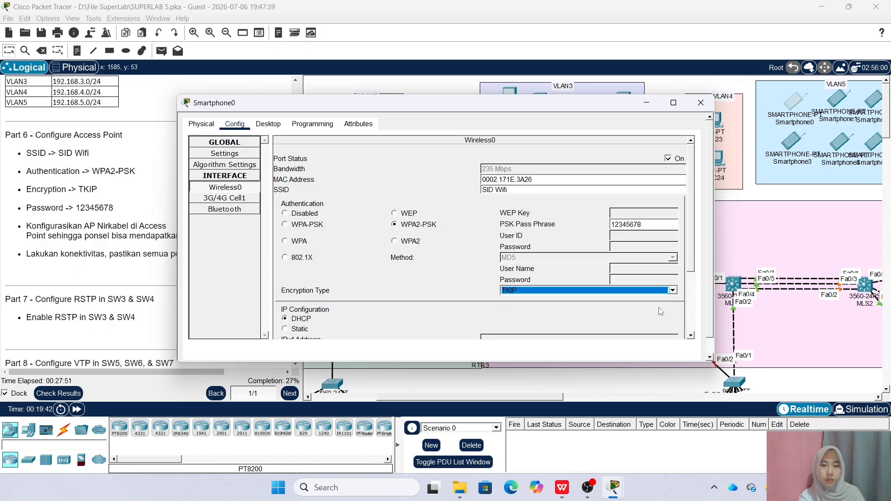
left_click(699, 103)
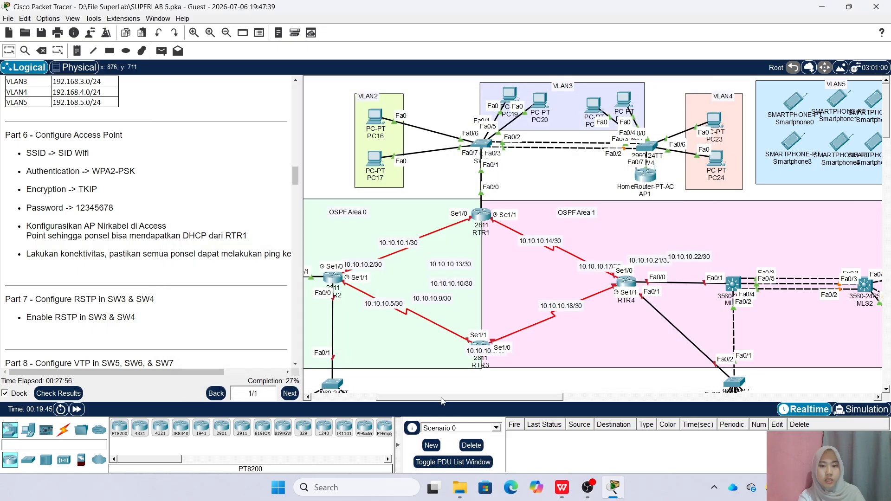
Inspect Smartphone1's IP configuration and wireless interface settings
scroll(613, 268, "right", 5)
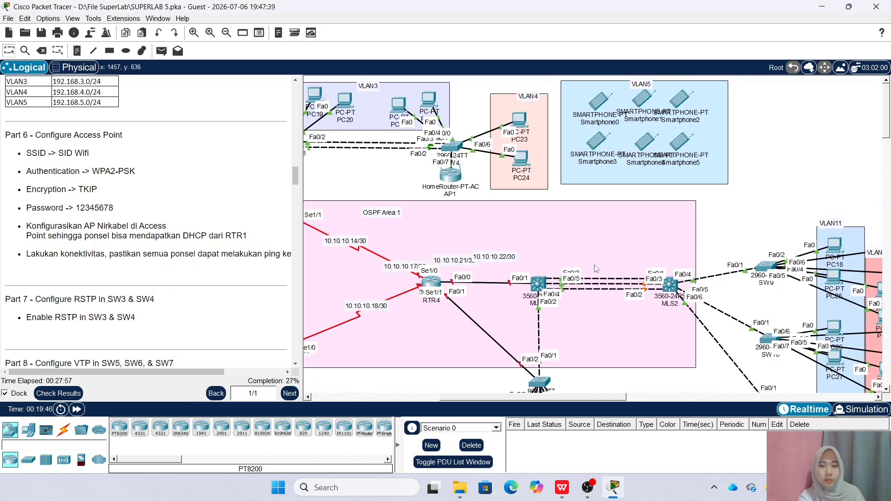
left_click(648, 105)
left_click(268, 124)
left_click(236, 160)
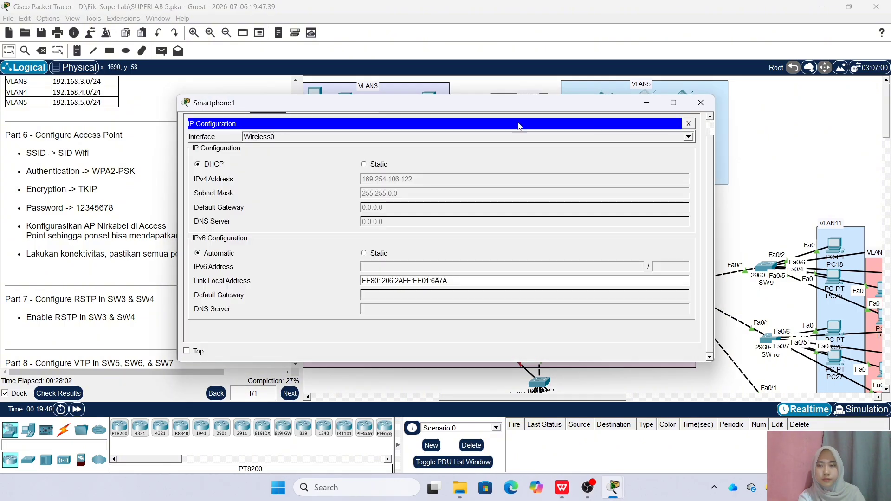
scroll(217, 157, "up", 1)
left_click(232, 122)
left_click(218, 190)
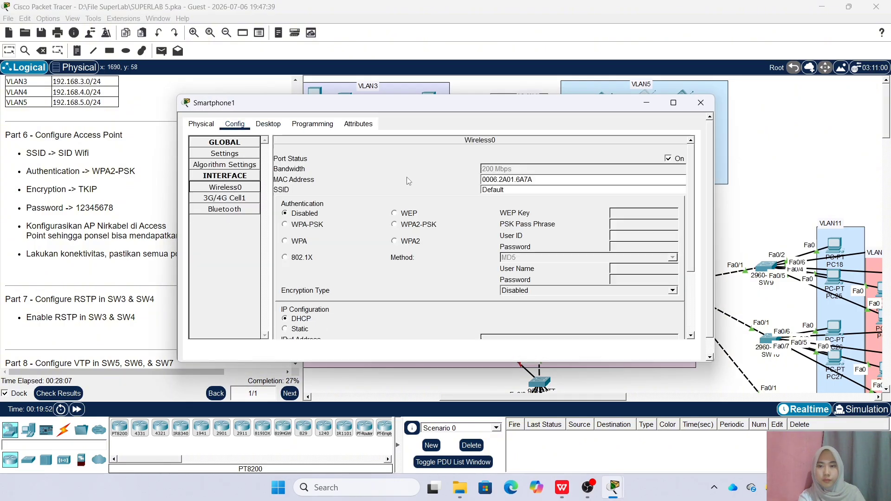
left_click(701, 103)
Set Smartphone1's Wireless0 to SSID SID Wifi with WPA2-PSK, the pass phrase and TKIP
left_click(639, 103)
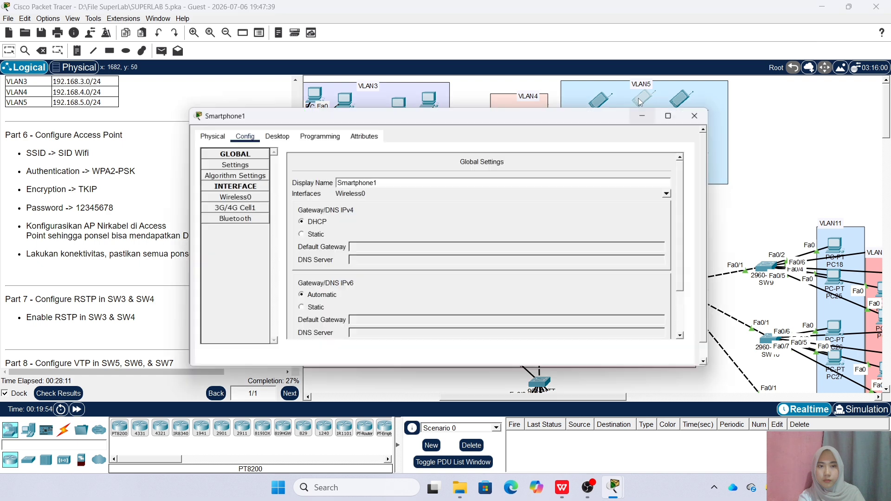
left_click(225, 186)
double_click(545, 190)
key("BackSpace")
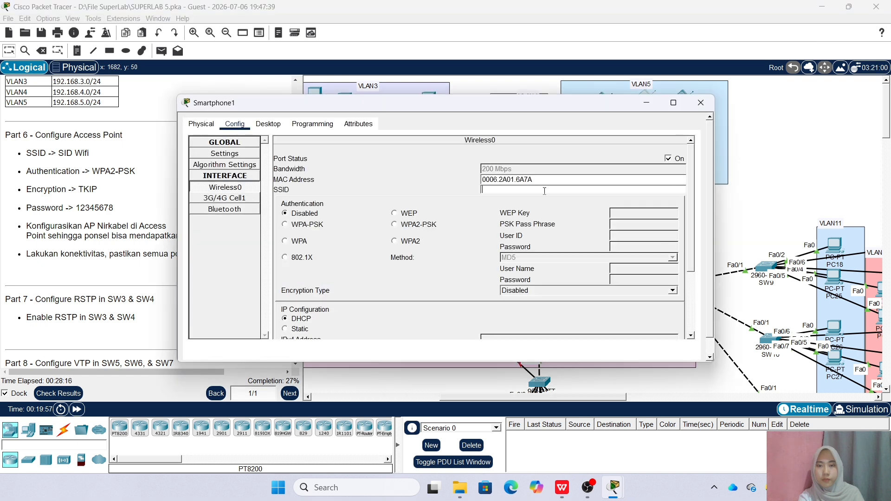
type("SID Wifi")
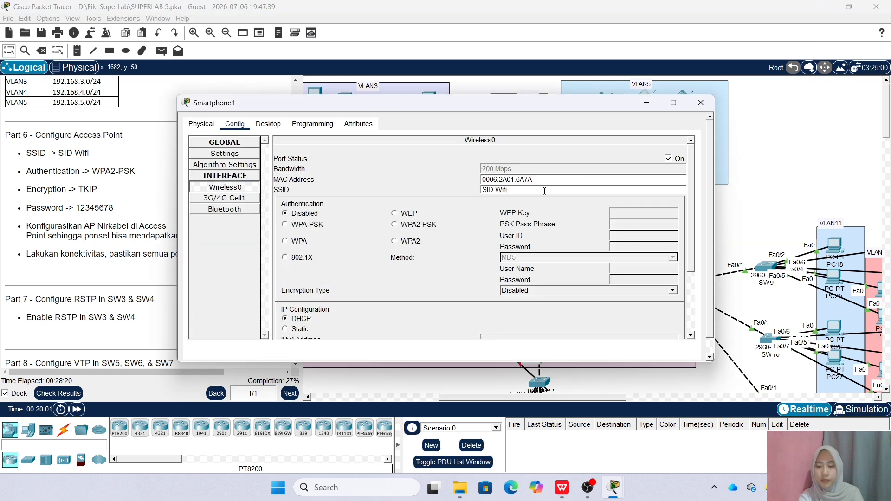
left_click(458, 226)
type("12345678")
left_click(658, 290)
left_click(659, 317)
left_click(672, 291)
left_click(664, 307)
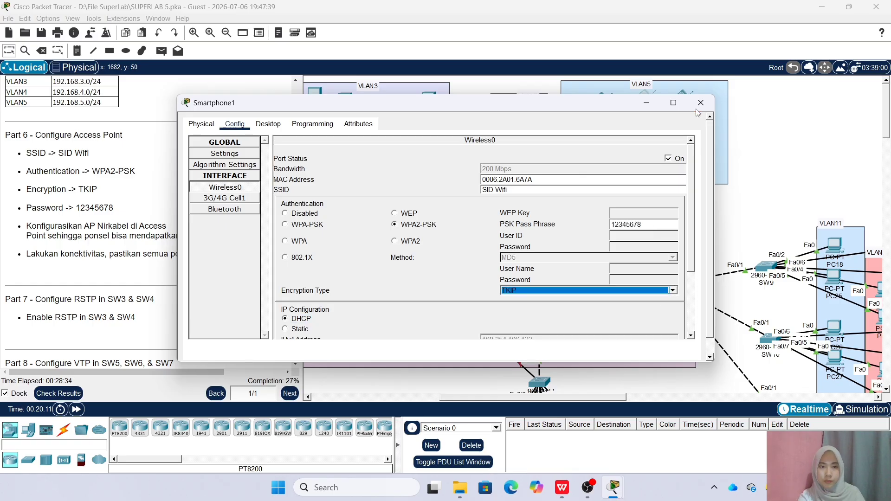
left_click(700, 103)
left_click(680, 99)
Set Smartphone2's Wireless0 to SID Wifi with WPA2-PSK, the pass phrase and TKIP
left_click(268, 124)
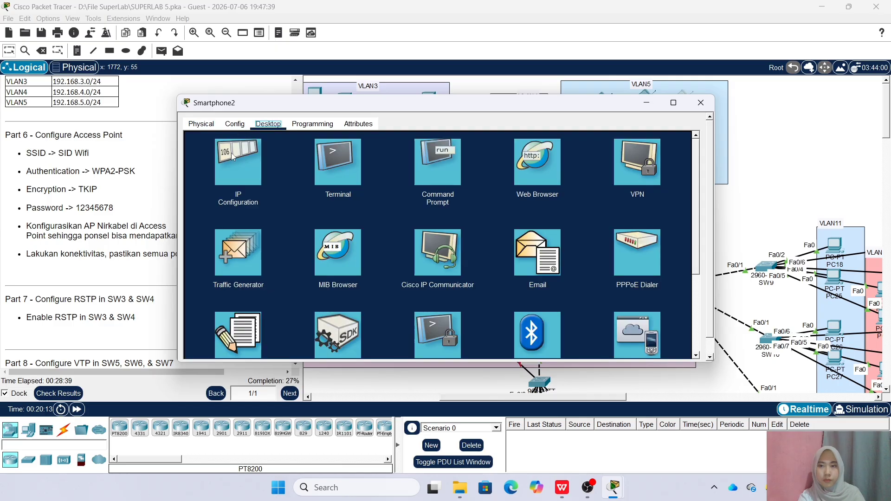
left_click(245, 151)
scroll(260, 162, "up", 2)
left_click(235, 124)
left_click(224, 187)
left_click(553, 189)
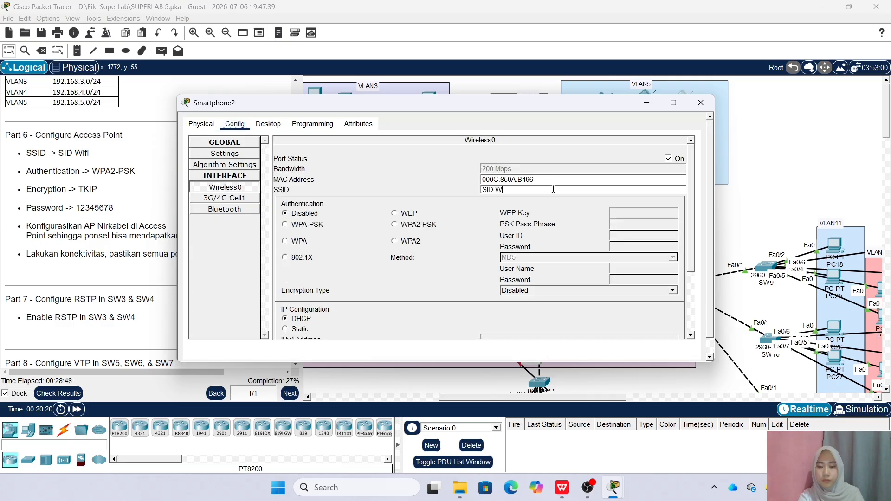
left_click(393, 224)
left_click(643, 224)
type("12345678")
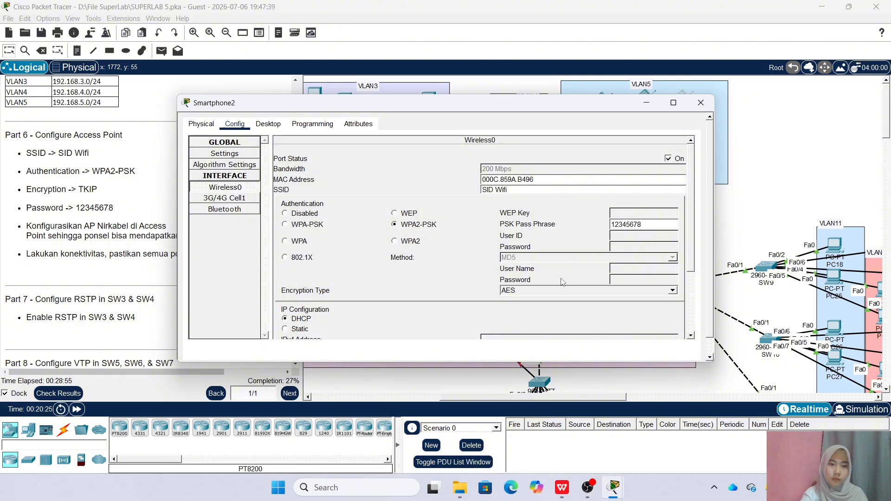
left_click(672, 290)
left_click(669, 304)
left_click(700, 102)
Set Smartphone3's Wireless0 to SID Wifi with WPA2-PSK, the pass phrase and TKIP
left_click(598, 141)
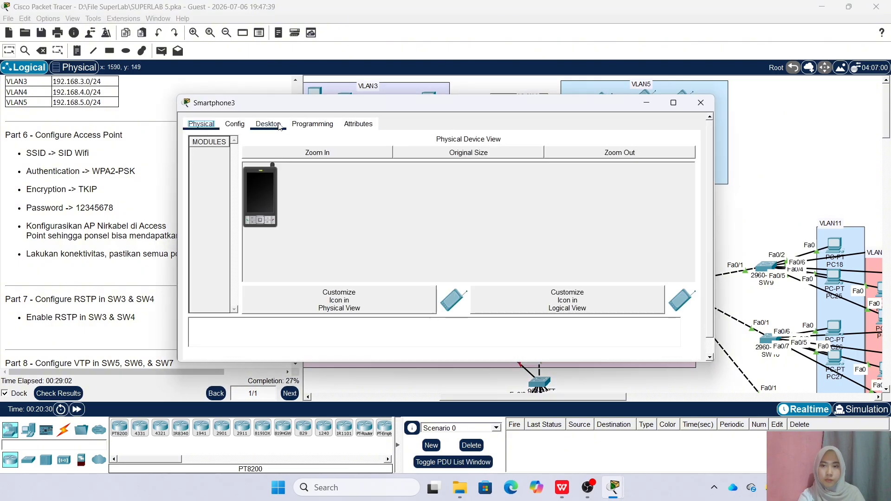
left_click(235, 123)
left_click(225, 187)
left_click(543, 189)
key("BackSpace")
key("BackSpace")
key("BackSpace")
key("BackSpace")
key("BackSpace")
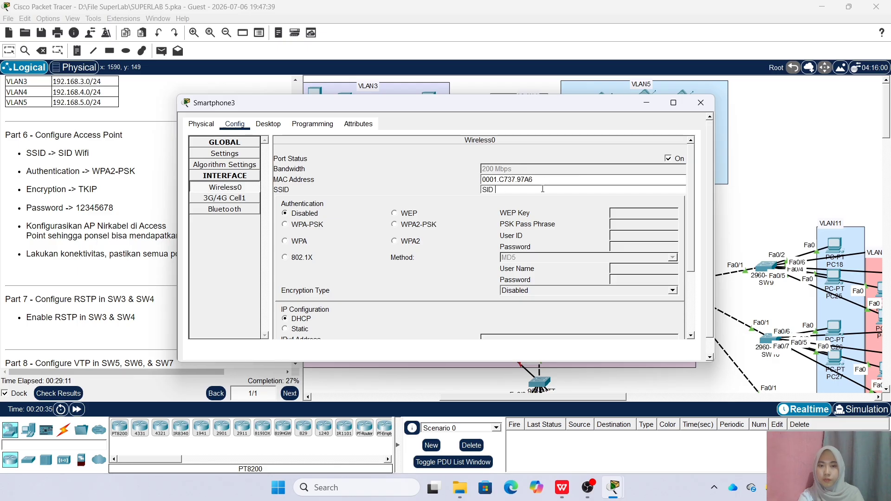
left_click(415, 225)
left_click(634, 224)
type("12345678")
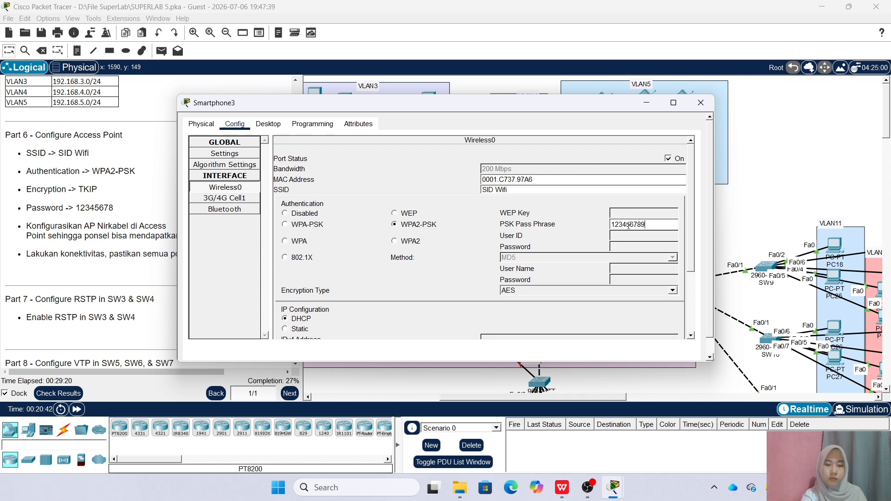
left_click(668, 289)
left_click(603, 308)
left_click(700, 104)
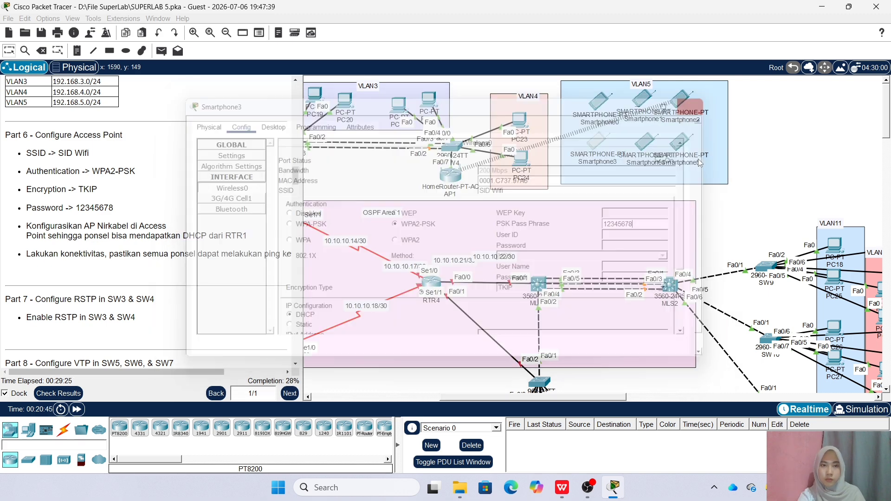
Recheck Smartphone3's wireless interface settings
left_click(595, 142)
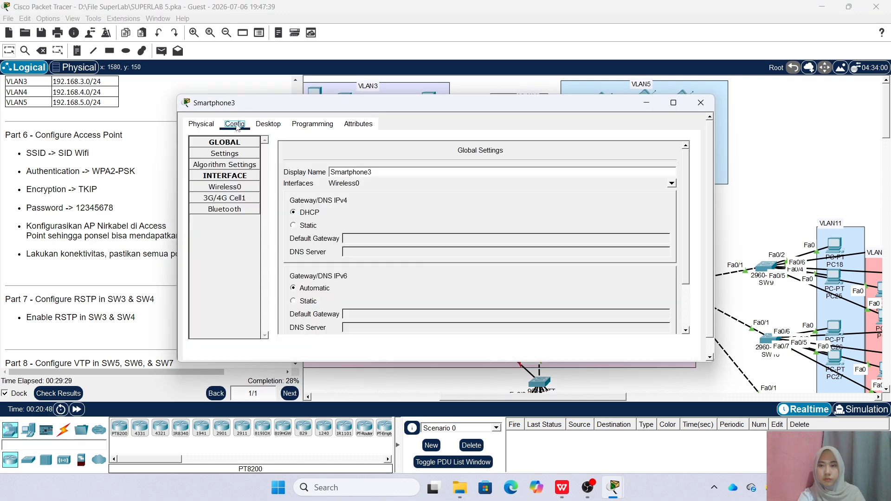
left_click(225, 187)
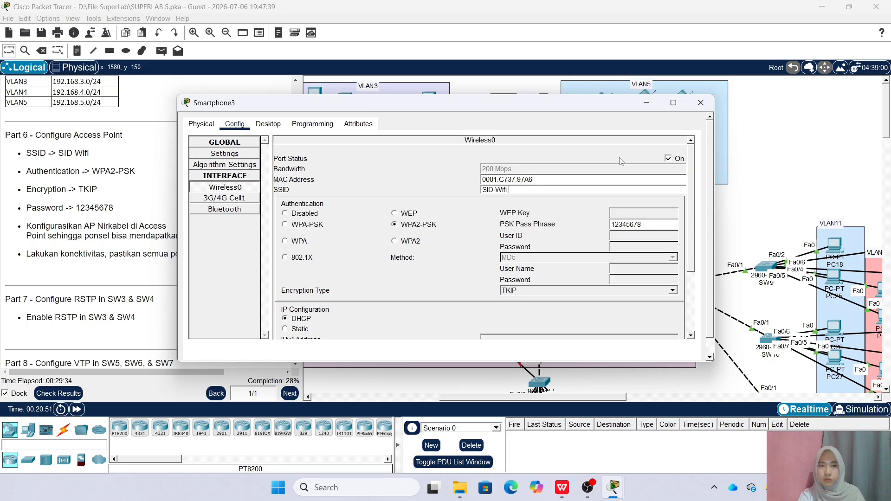
left_click(700, 103)
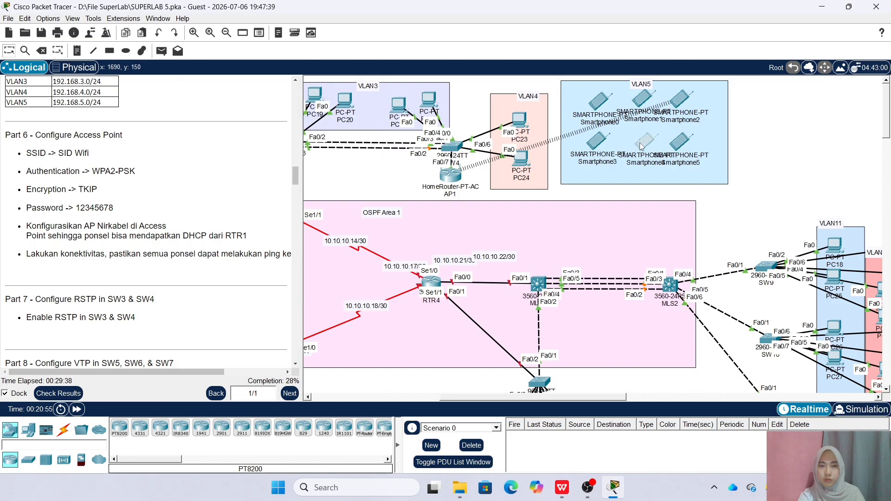
Set Smartphone4's Wireless0 to WPA2-PSK with the pass phrase and TKIP encryption
left_click(641, 143)
left_click(268, 124)
left_click(235, 160)
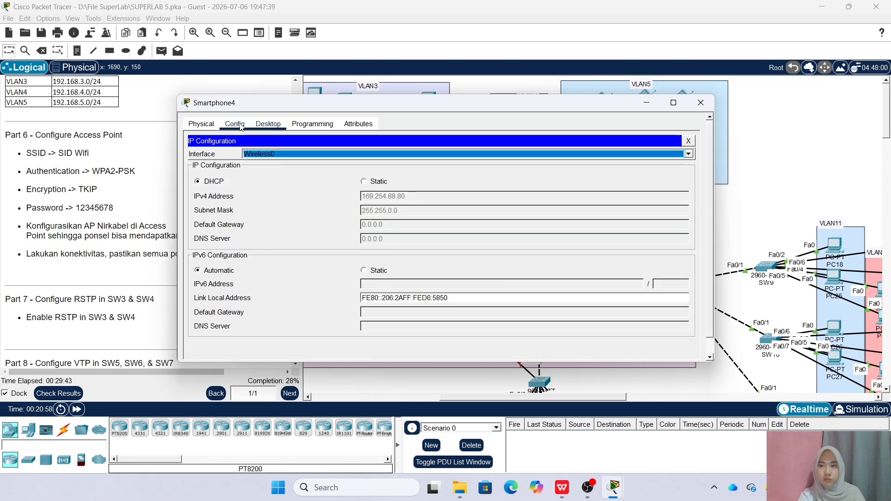
left_click(235, 124)
left_click(234, 188)
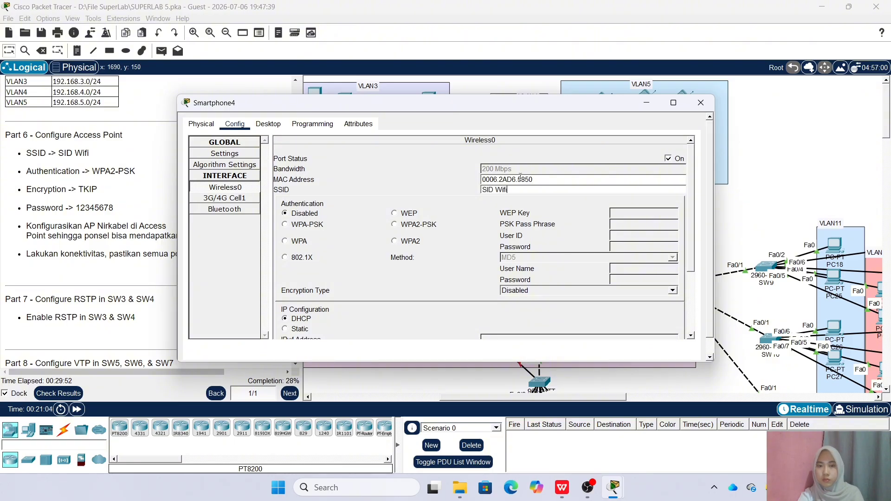
left_click(393, 225)
left_click(643, 225)
type("12345678")
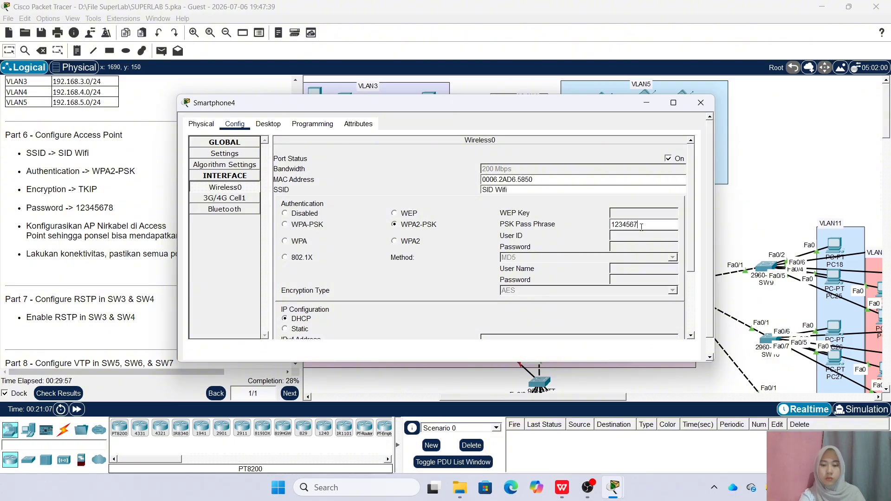
left_click(671, 290)
left_click(655, 306)
left_click(700, 102)
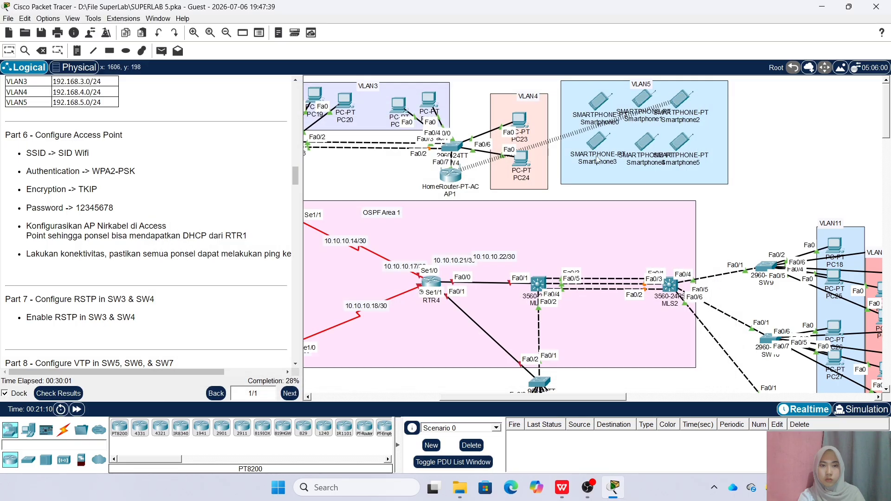
Set Smartphone5's Wireless0 to SSID 'SID W' with WPA2-PSK, the pass phrase and TKIP
left_click(681, 145)
left_click(234, 124)
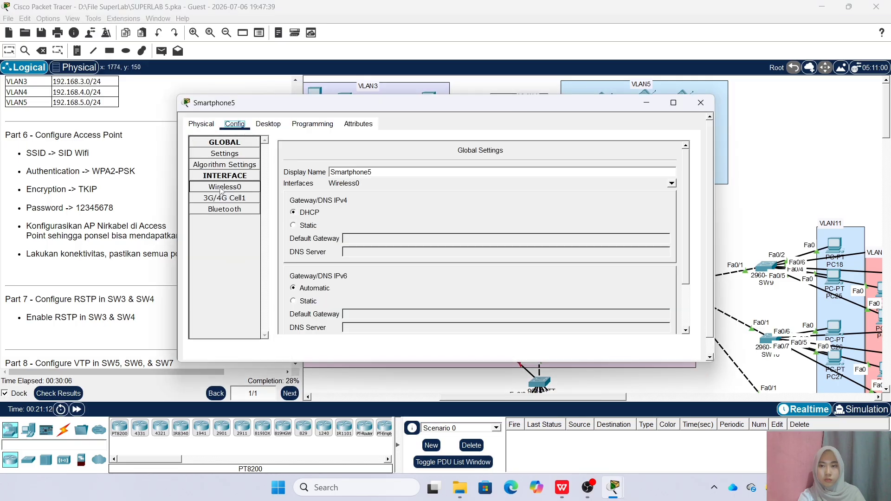
left_click(225, 187)
key("ctrl+a")
key("BackSpace")
type("SID W")
left_click(412, 225)
left_click(619, 224)
type("12345678")
left_click(668, 290)
left_click(656, 308)
left_click(700, 102)
Toggle Smartphone2's IP configuration from Static back to DHCP to request a new address
left_click(667, 103)
left_click(323, 124)
left_click(236, 159)
left_click(363, 164)
left_click(197, 164)
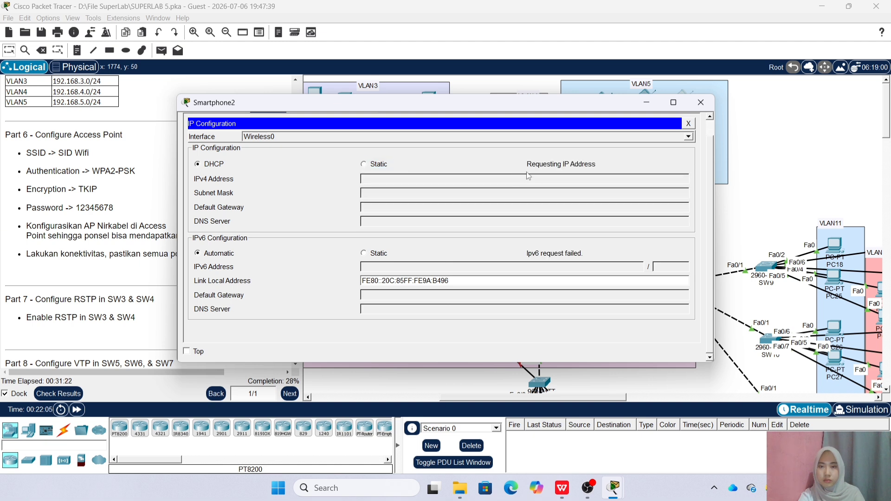
left_click(703, 105)
Confirm Smartphone4 received DHCP address 192.168.0.102 with gateway 192.168.0.1
left_click(645, 142)
left_click(269, 123)
left_click(236, 160)
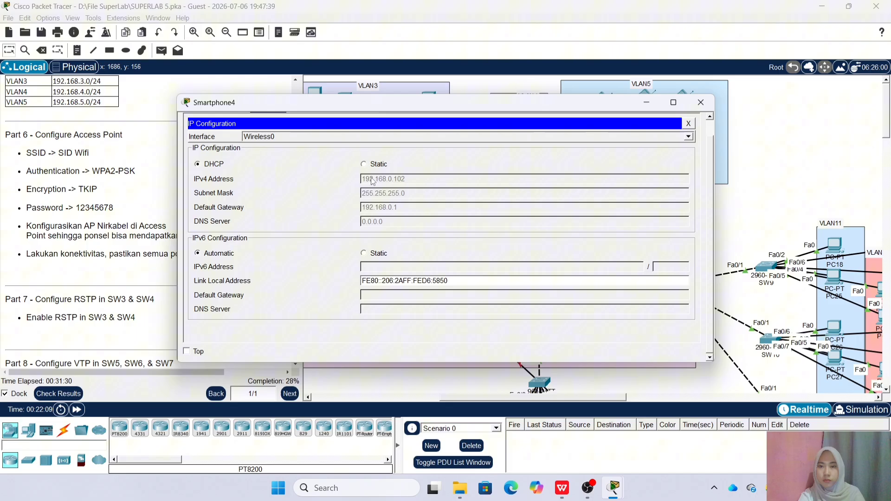
left_click(701, 102)
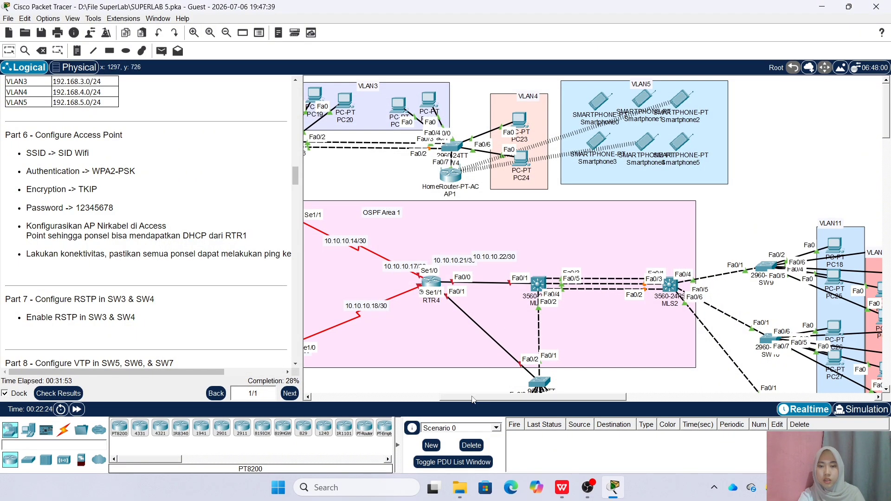
On SW3, exit to global configuration and set spanning-tree mode rapid-pvst
left_click_drag(473, 398, 362, 397)
scroll(133, 138, "down", 4)
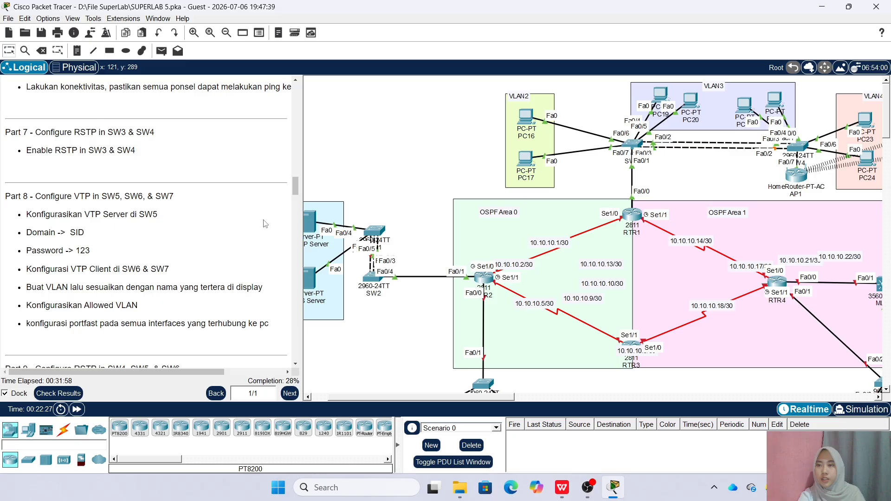
left_click_drag(497, 397, 536, 397)
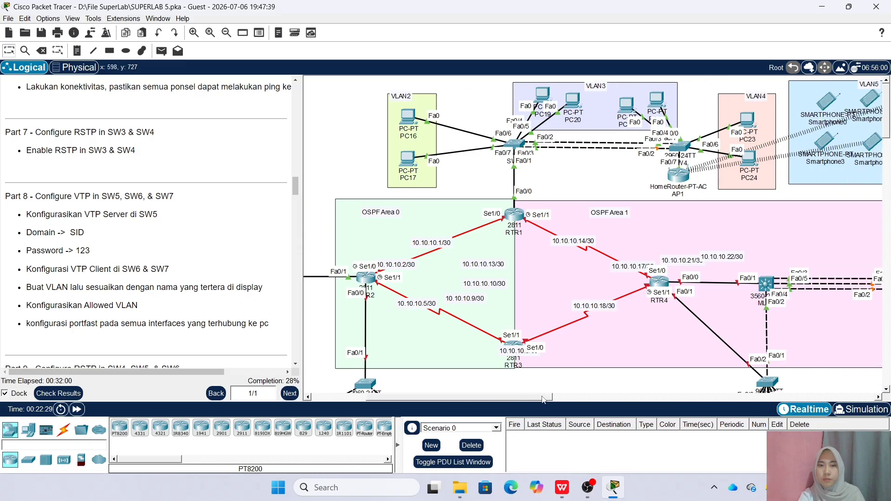
left_click(517, 143)
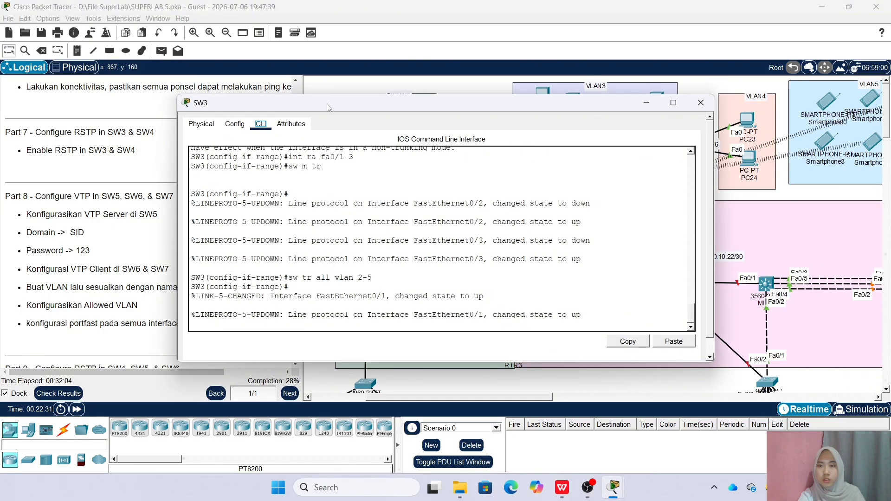
left_click_drag(174, 203, 299, 224)
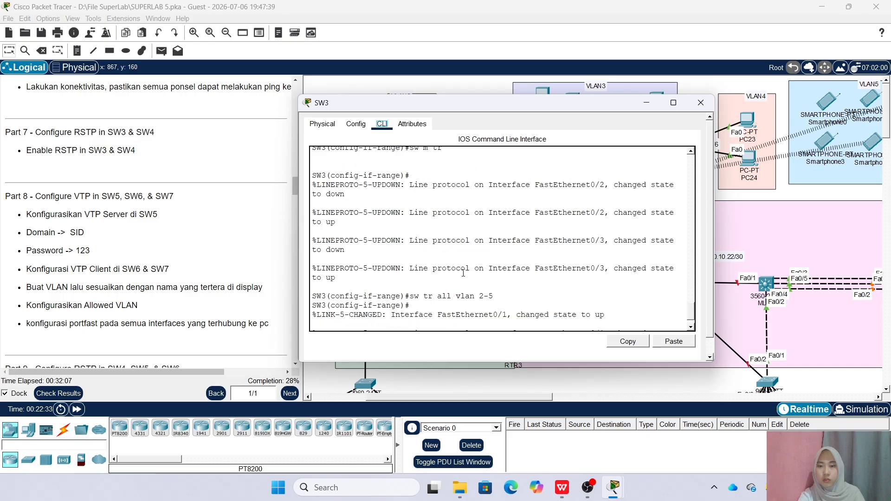
key("Return")
type("ex")
key("Return")
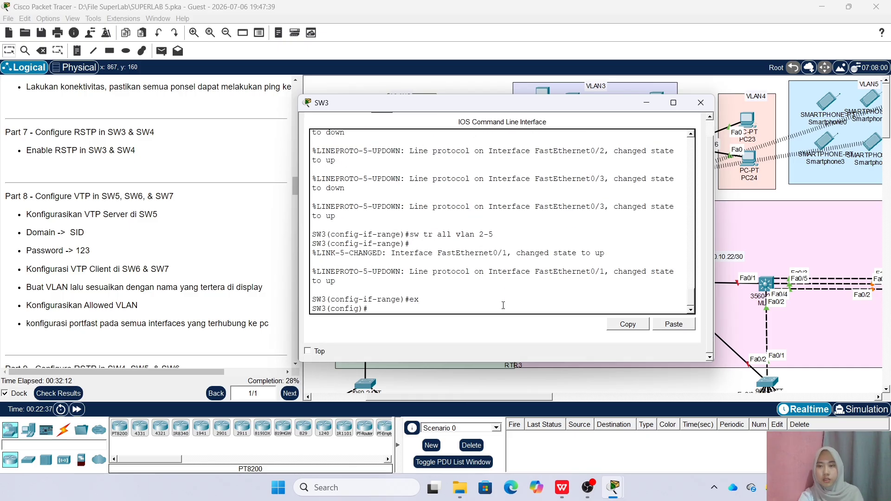
type("spa")
key("Tab")
type("m")
key("Tab")
type("ra")
key("Tab")
key("Return")
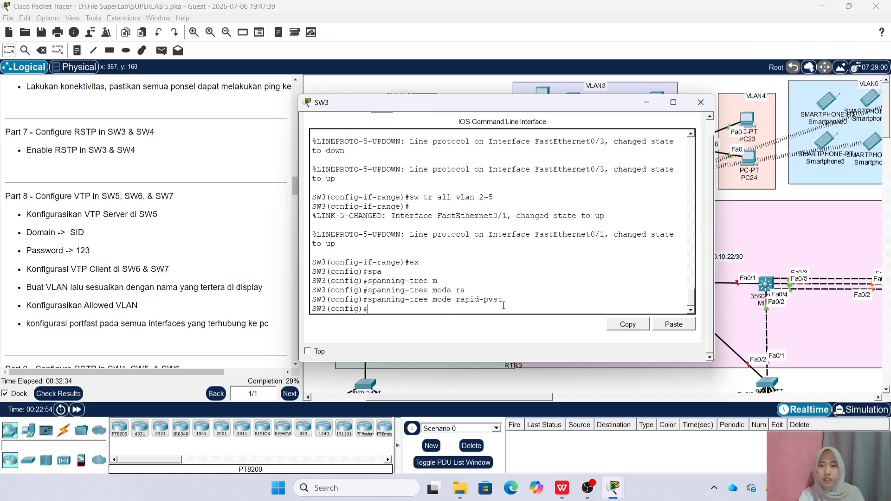
left_click(700, 102)
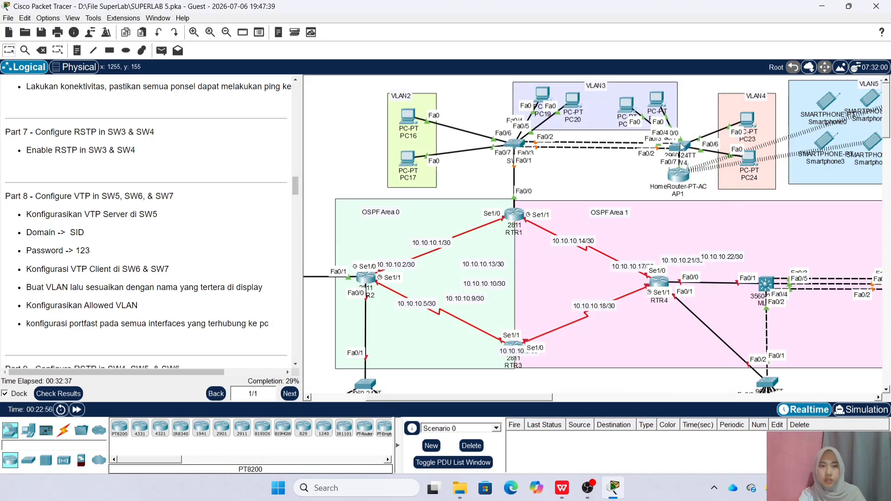
Set SW4's spanning-tree mode to rapid-pvst and close its window
left_click(680, 146)
type("spa")
key("Tab")
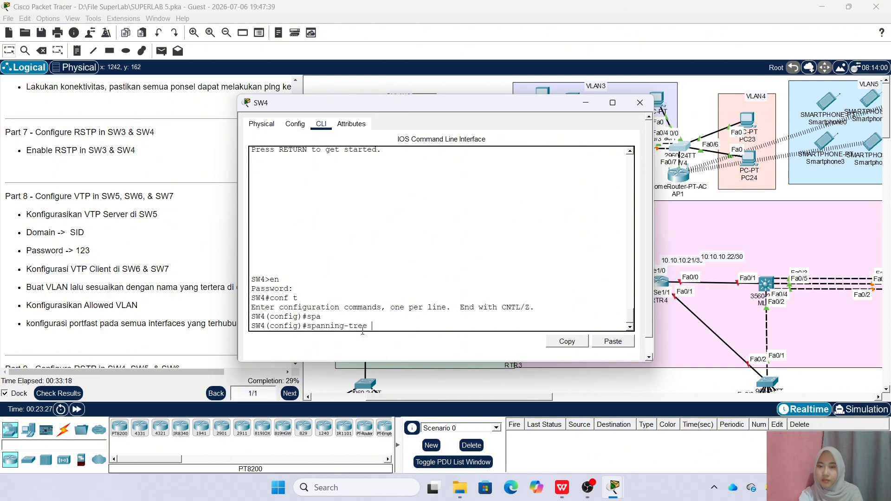
type("m")
key("Tab")
type("r")
key("Tab")
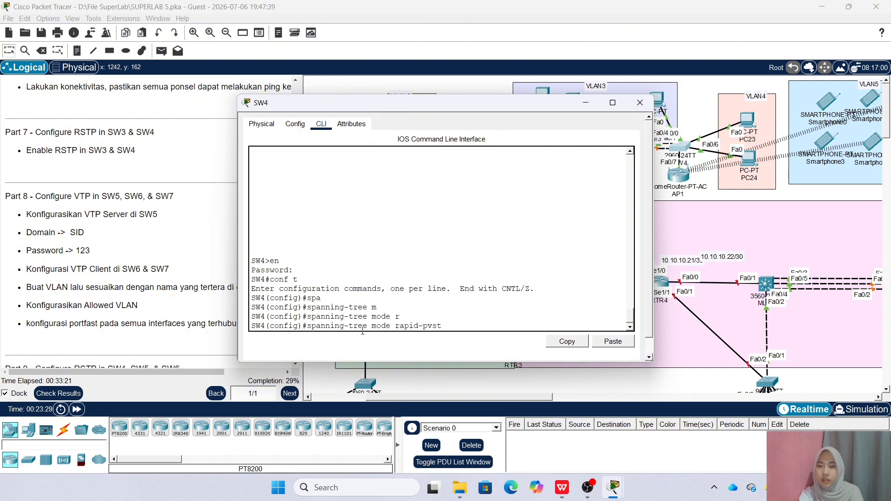
key("Return")
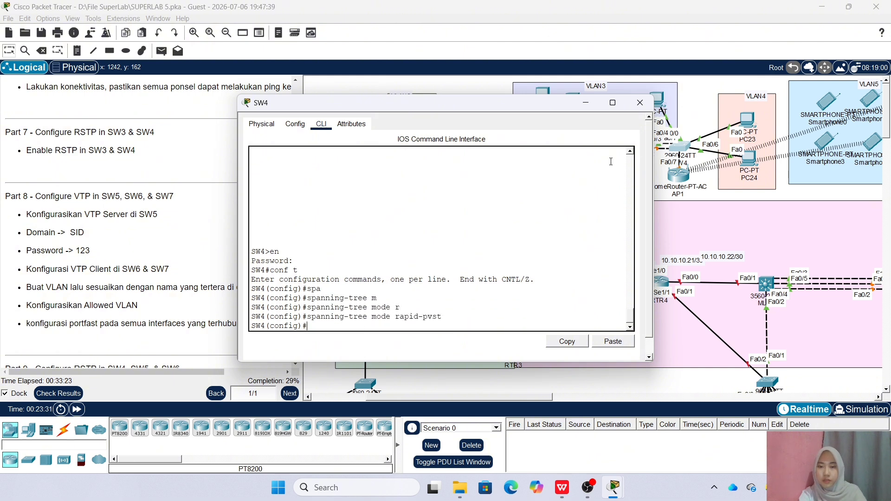
left_click(640, 102)
Bring SW5's console into global configuration mode with enable and conf t
scroll(25, 156, "down", 3)
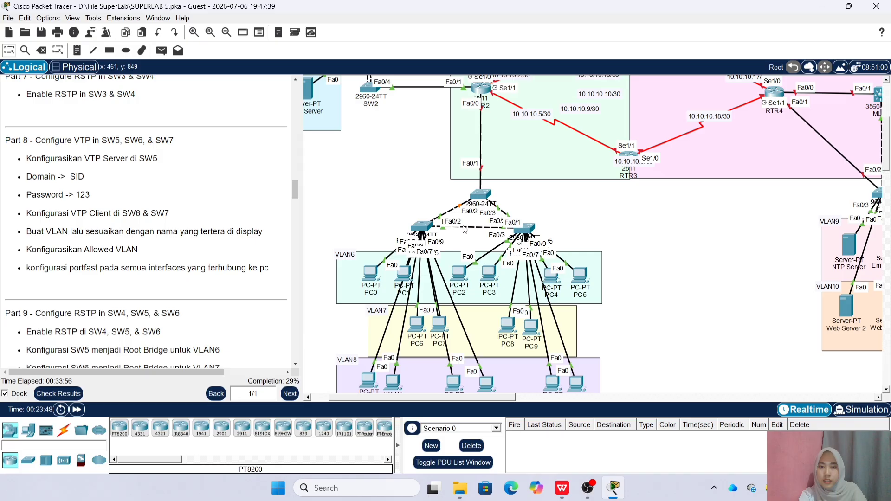
scroll(464, 229, "down", 1)
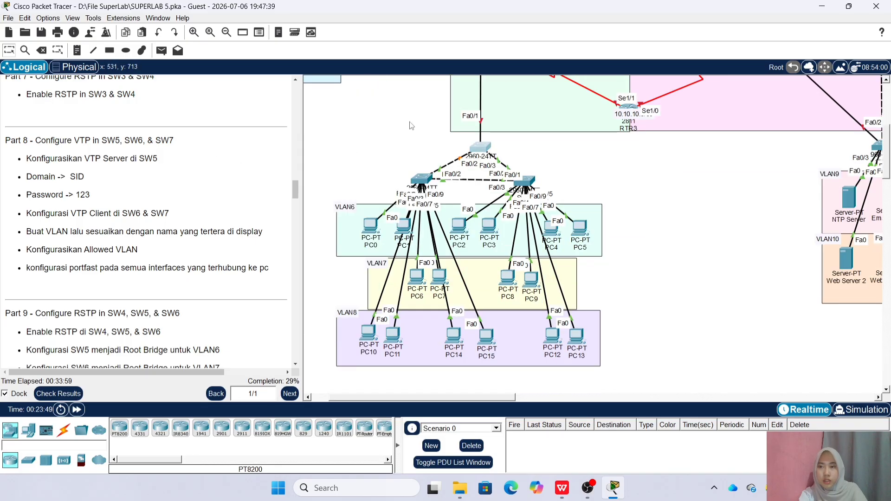
left_click(481, 150)
key("Return")
type("en")
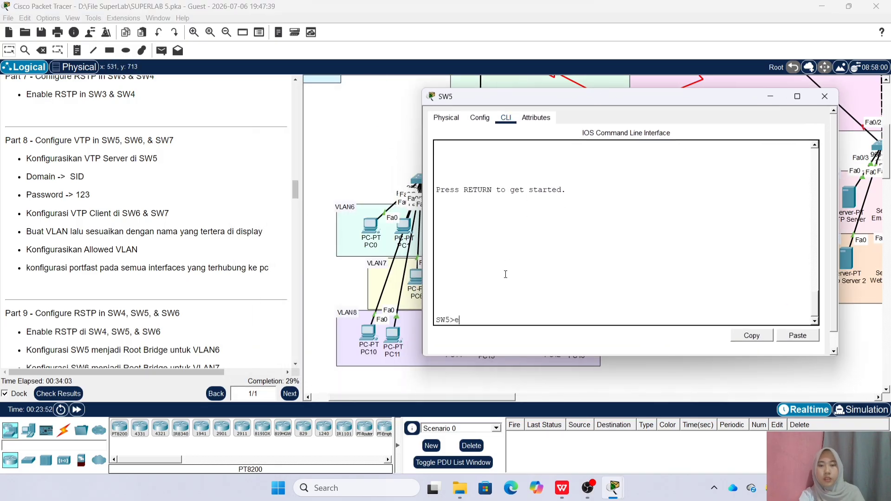
key("Return")
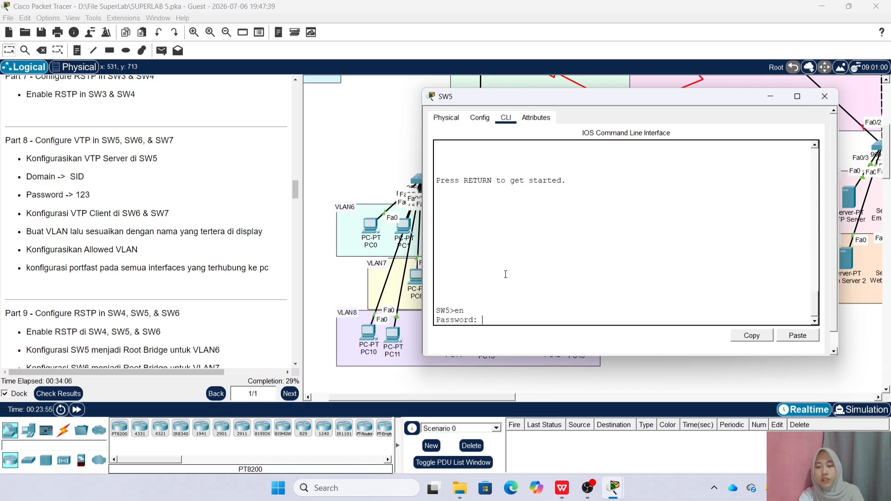
key("Return")
type("conf t")
key("Return")
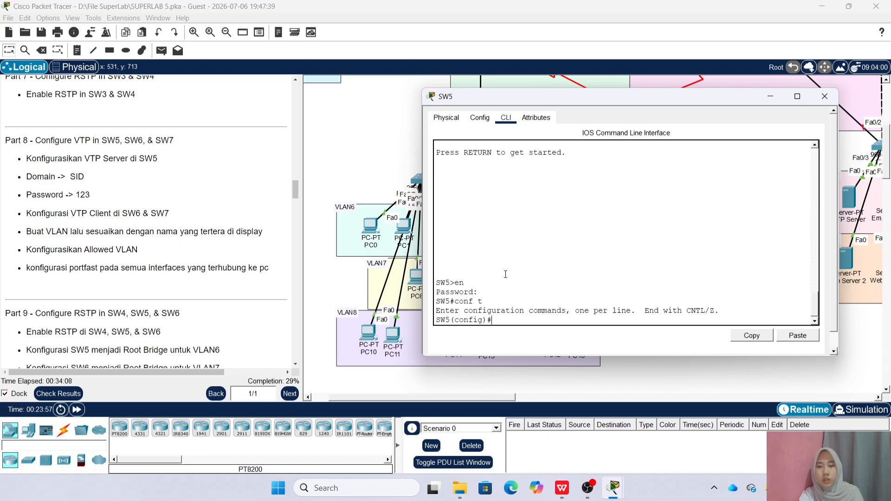
Make SW5 a VTP server in domain SID with the required VTP password, then close it
type("vtp mode Server")
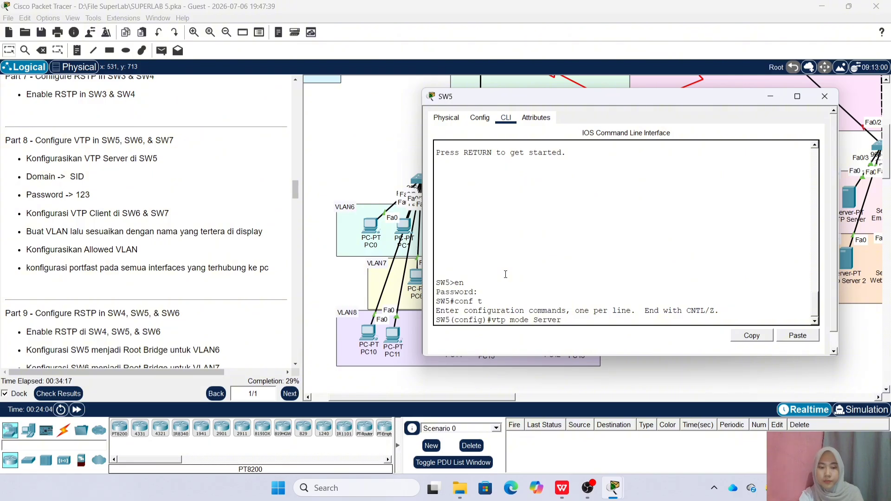
key("Return")
type("vtp")
type(" doam=")
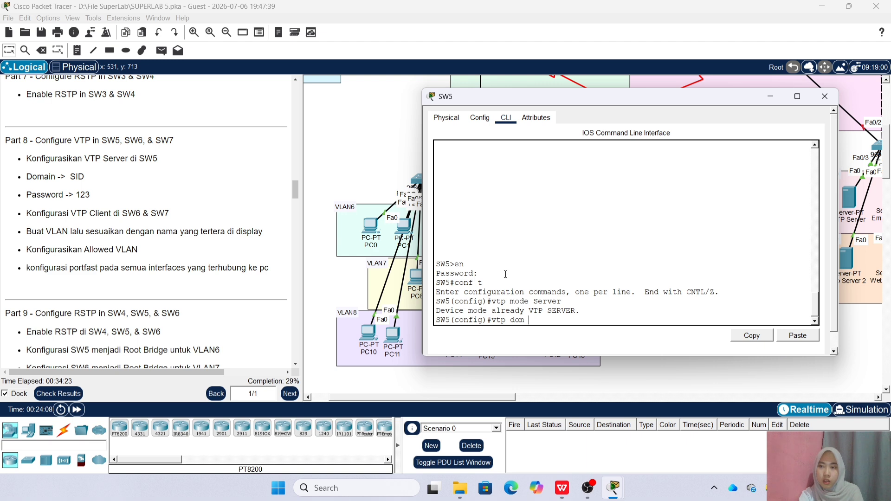
key("Return")
type("vtp pass 1")
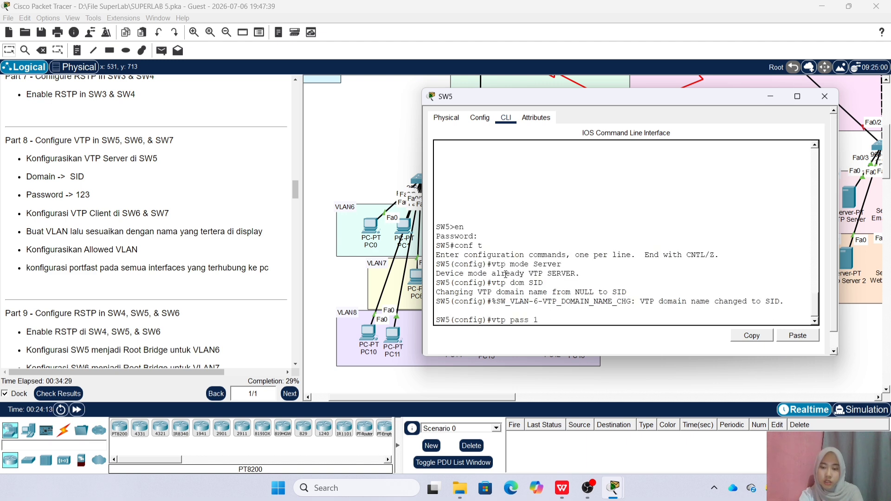
type("23")
key("Return")
left_click(825, 96)
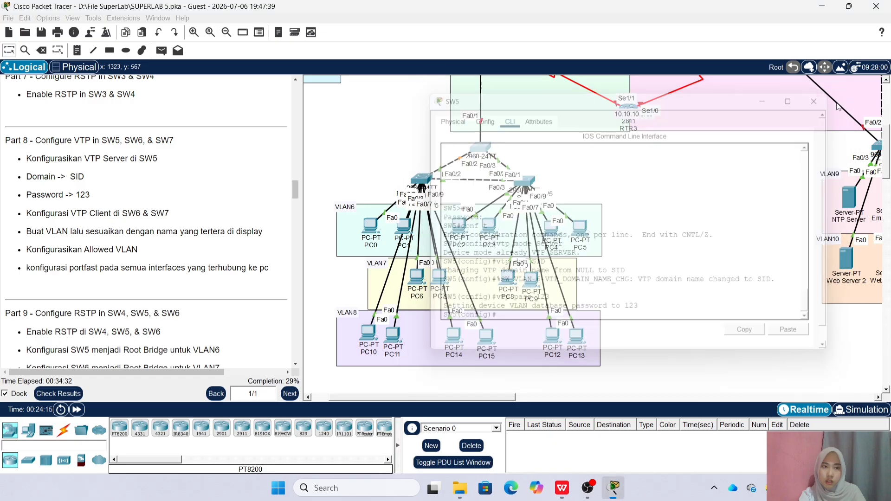
Enter global configuration mode on SW6, supplying the enable password
left_click(421, 179)
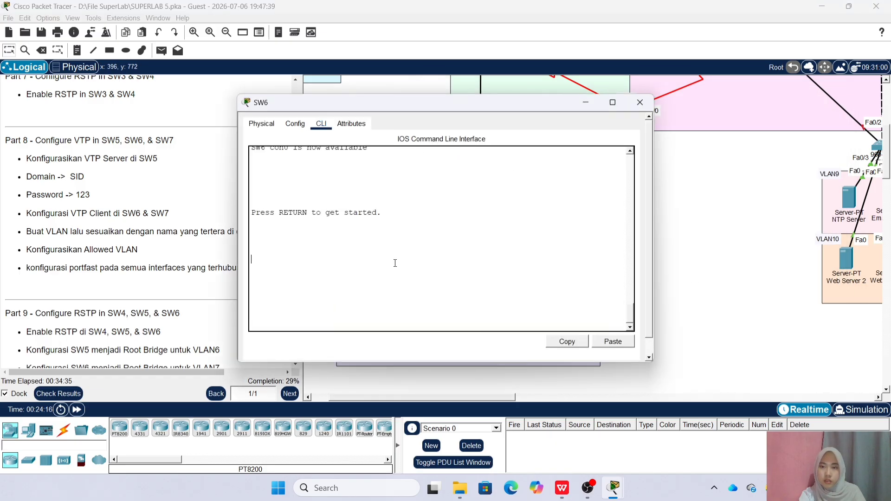
key("Return")
type("en")
key("Return")
type("123")
key("Return")
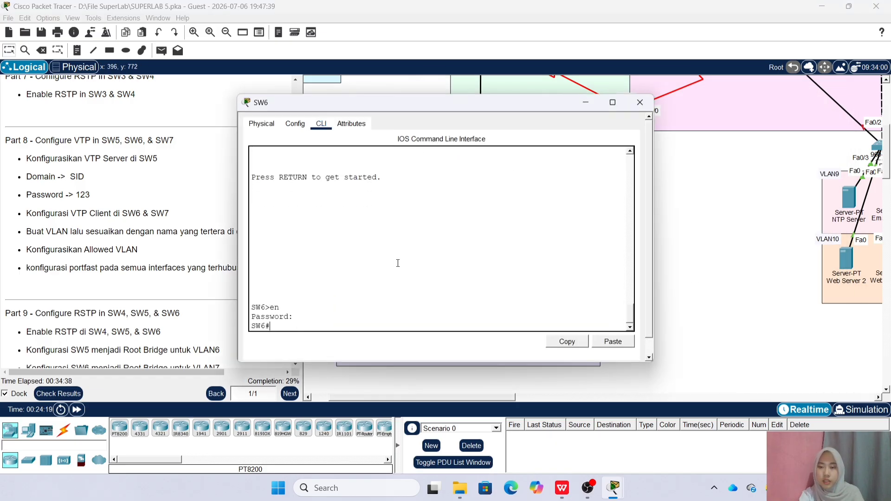
type("conf t")
key("Return")
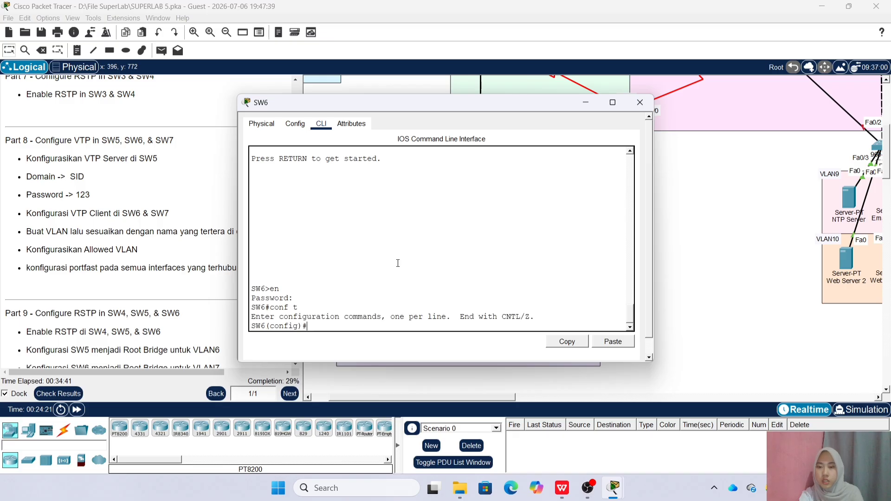
Make SW6 a VTP client in domain SID with the VTP password, then close it
type("vtp mode Client")
key("Return")
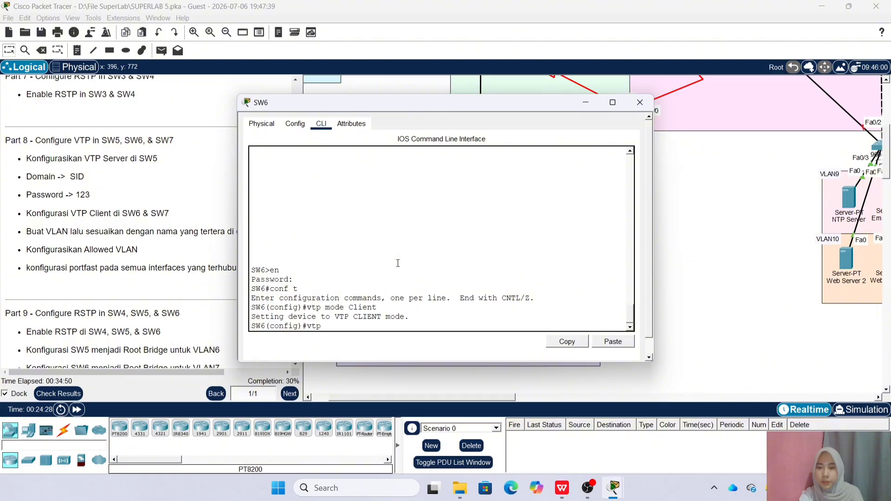
type("vtp dom S")
key("BackSpace")
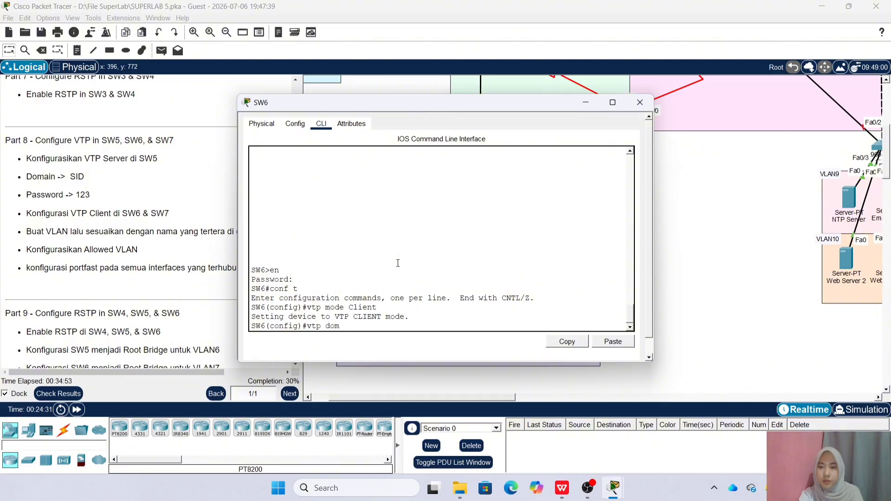
type("SID")
key("Return")
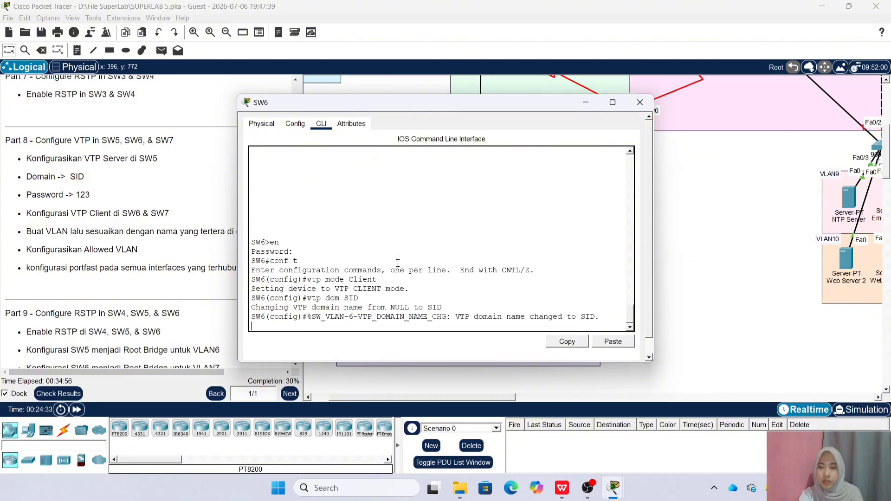
type("vtp pass 123")
key("Return")
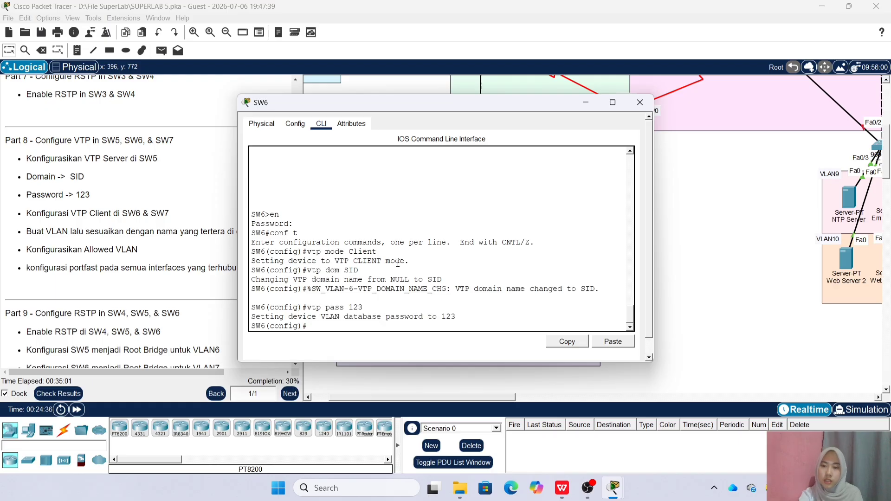
left_click(639, 102)
Configure SW7 as a VTP client in domain SID with the VTP password and close its window
left_click(525, 181)
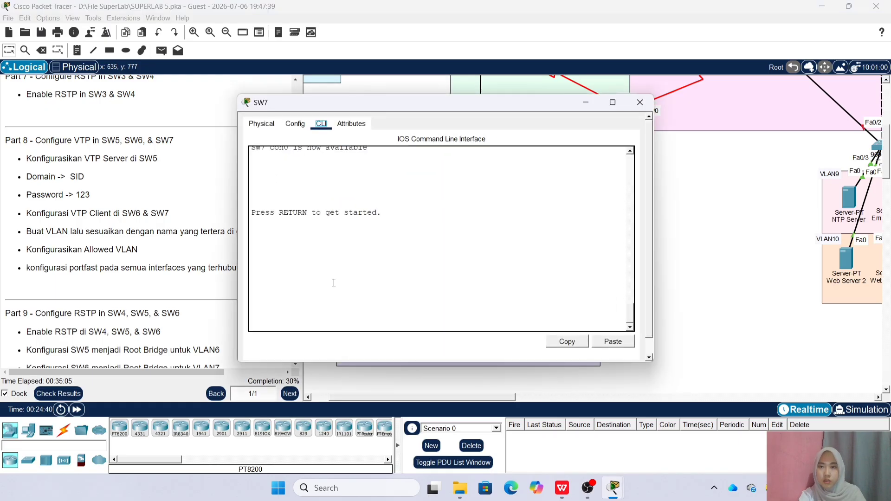
type("en")
key("Return")
key("Return")
type("conf t")
key("Return")
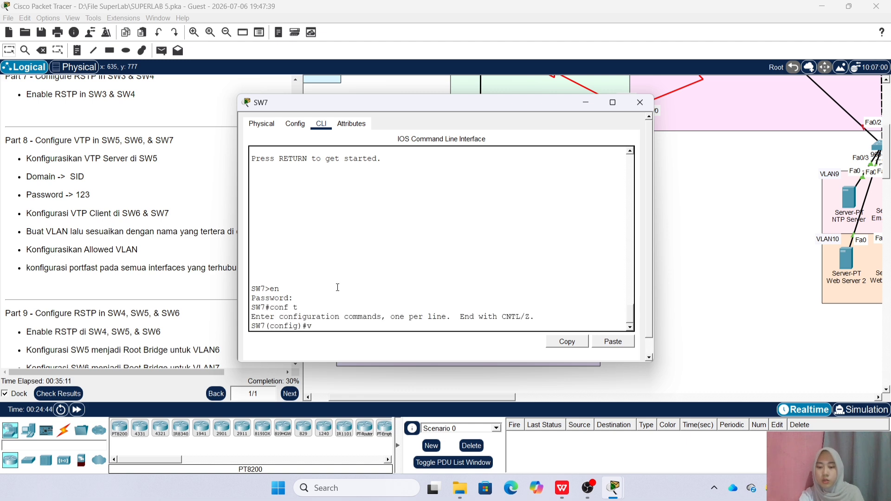
type("vtp mode Client")
key("Return")
type("vtp dom SID")
key("Return")
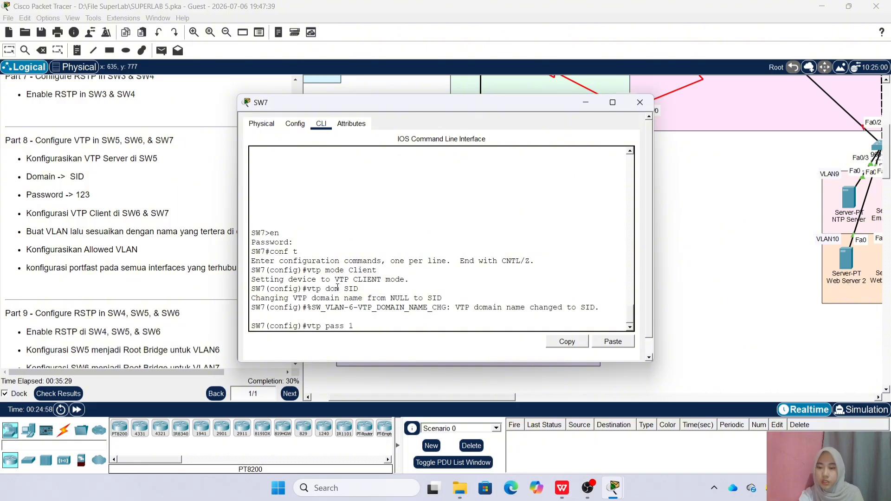
type("vtp pass 123")
key("Return")
left_click(639, 102)
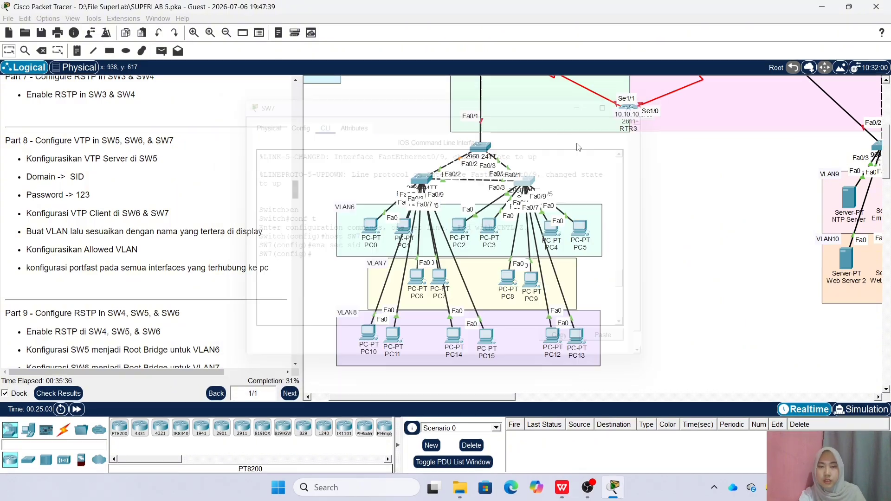
Create VLANs 6, 7 and 8 on SW5, named VLAN6, VLAN7 and VLAN8
left_click(480, 148)
left_click_drag(325, 100, 621, 92)
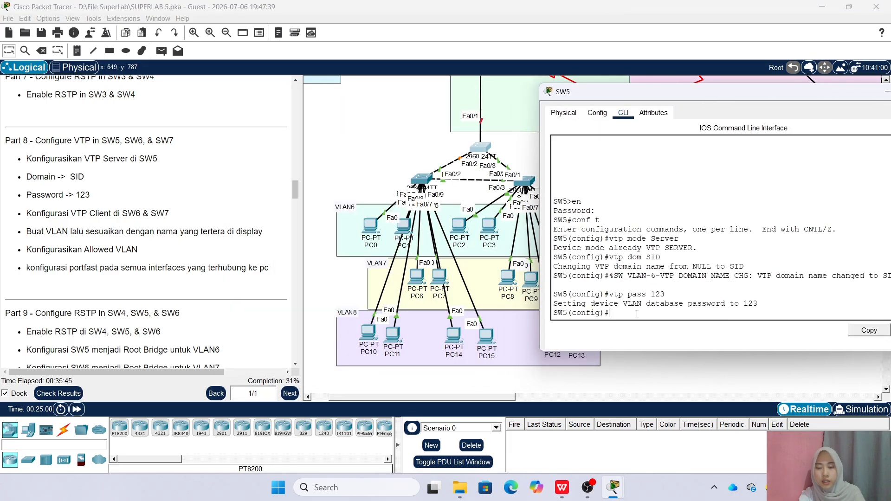
type("6")
key("Return")
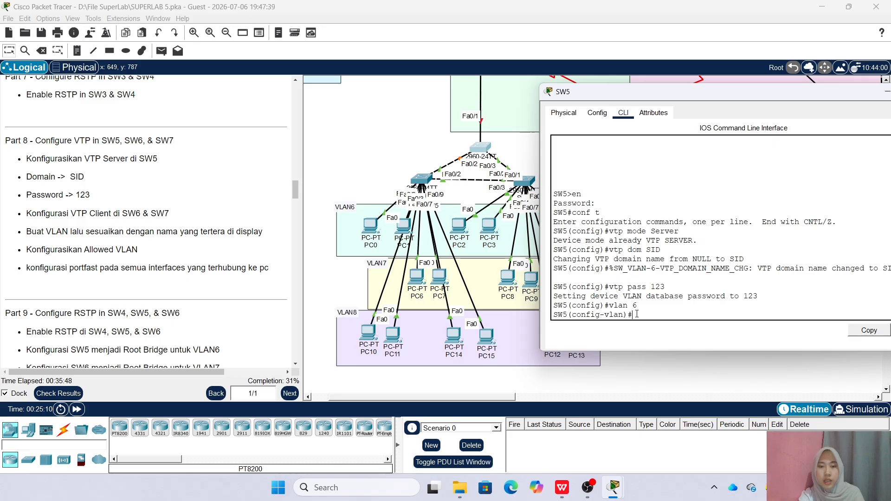
type("name VLA")
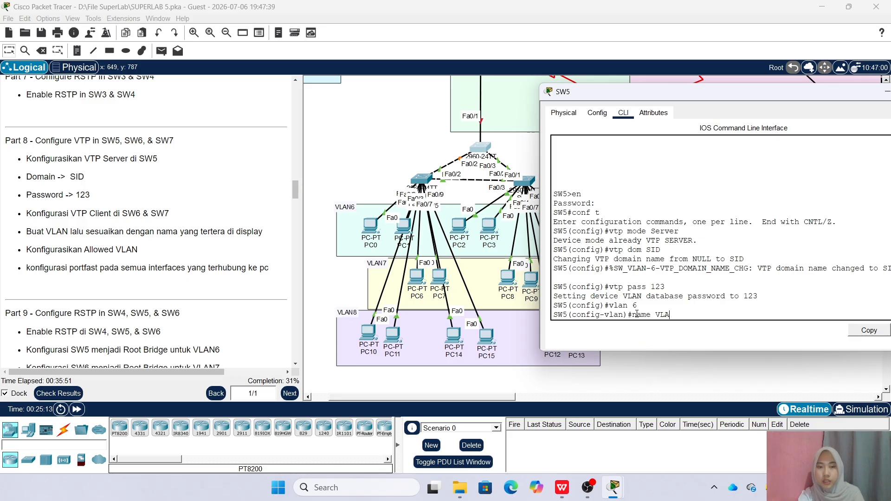
type("N6")
key("Return")
key("Up")
key("Up")
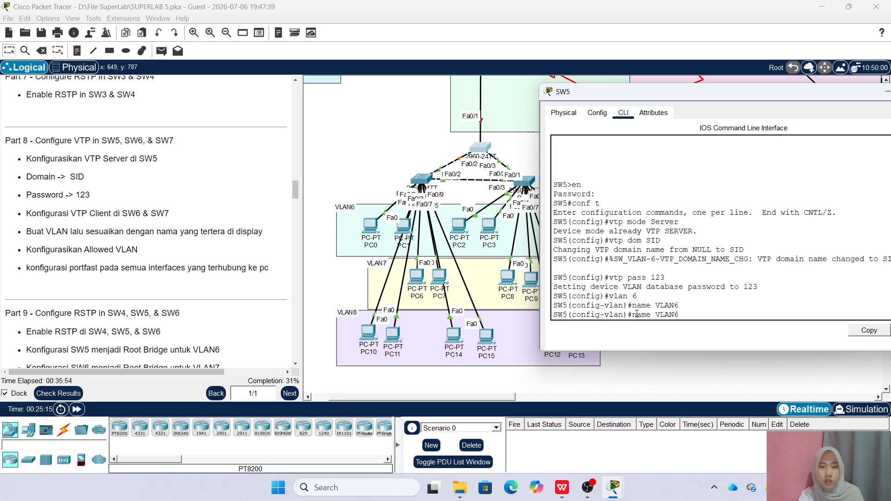
key("BackSpace")
type("7")
key("Return")
type("name VLAN")
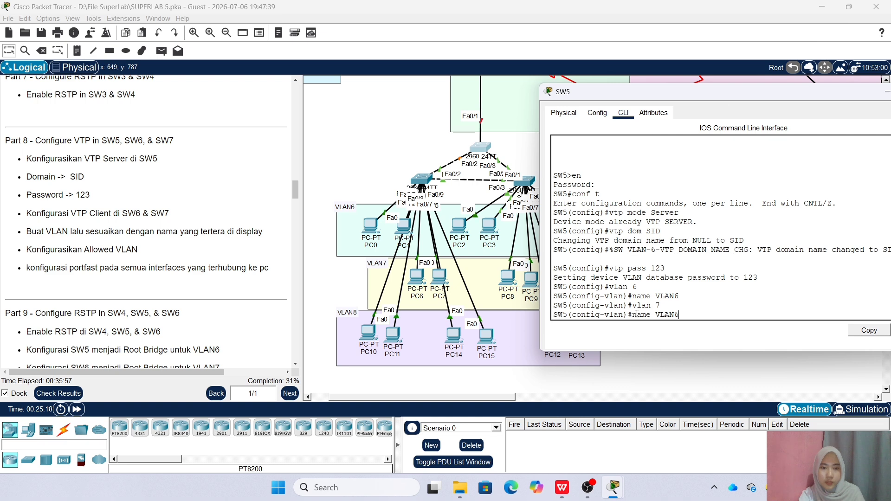
type("7")
key("Return")
type("vlan ")
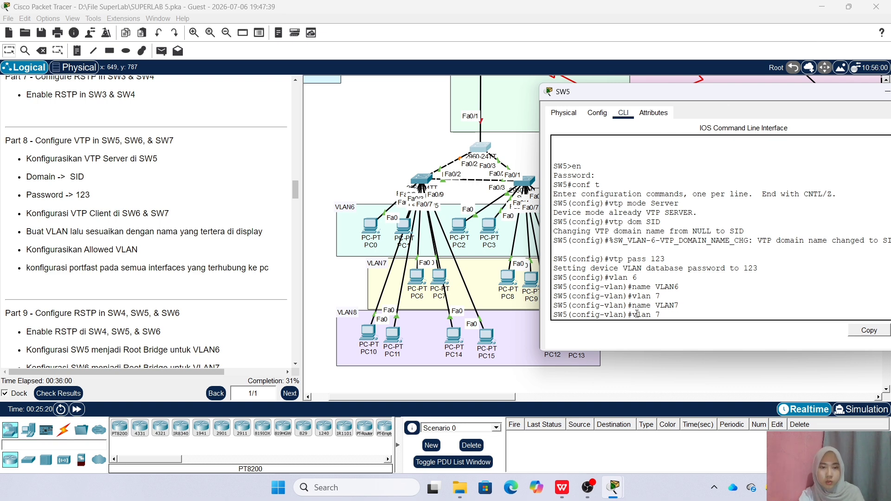
type("8")
key("Return")
type("name VLAN8")
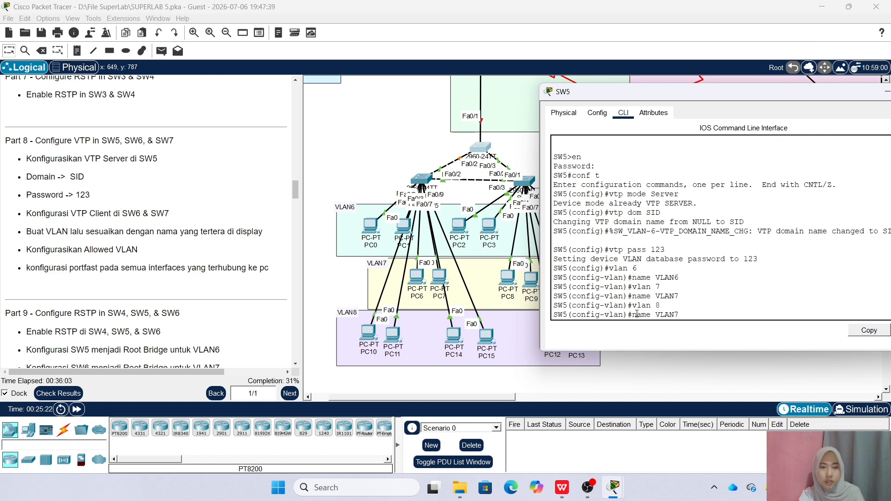
key("Return")
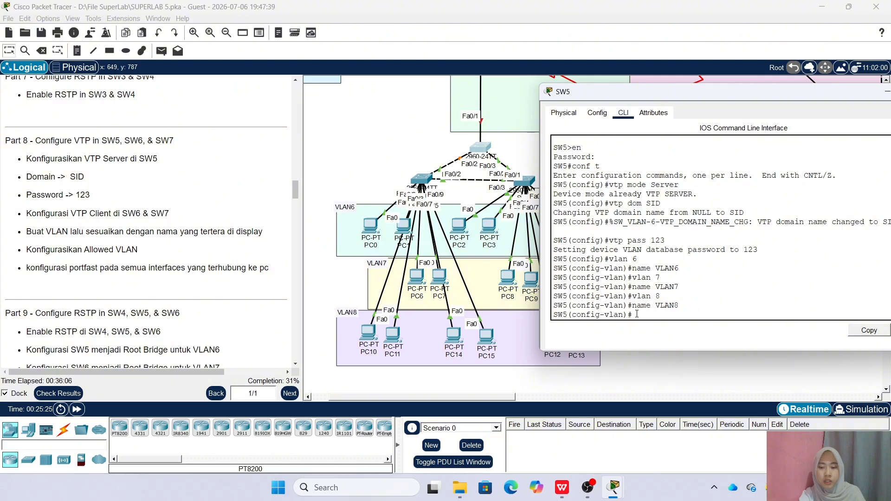
type("ex")
key("Return")
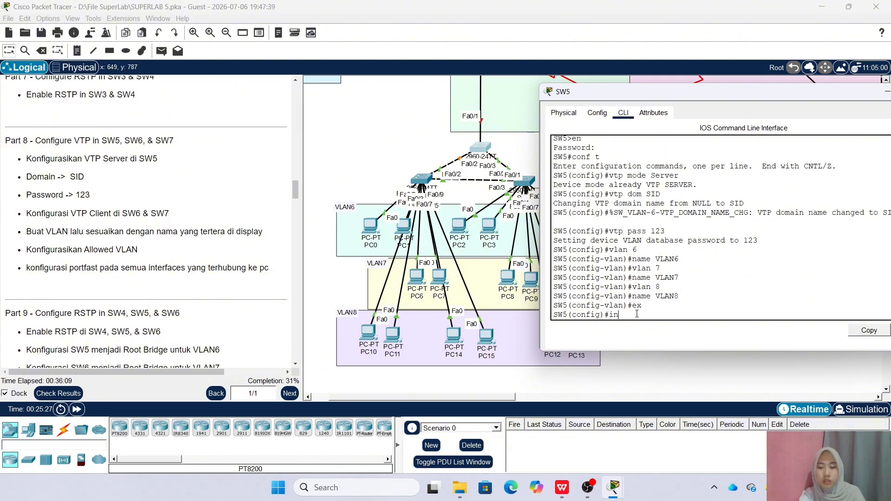
Make SW5's Fa0/1–3 trunk ports allowing VLANs 6–8, then close the window
type("int ra fa0/1-3")
key("Return")
type("sw m tr")
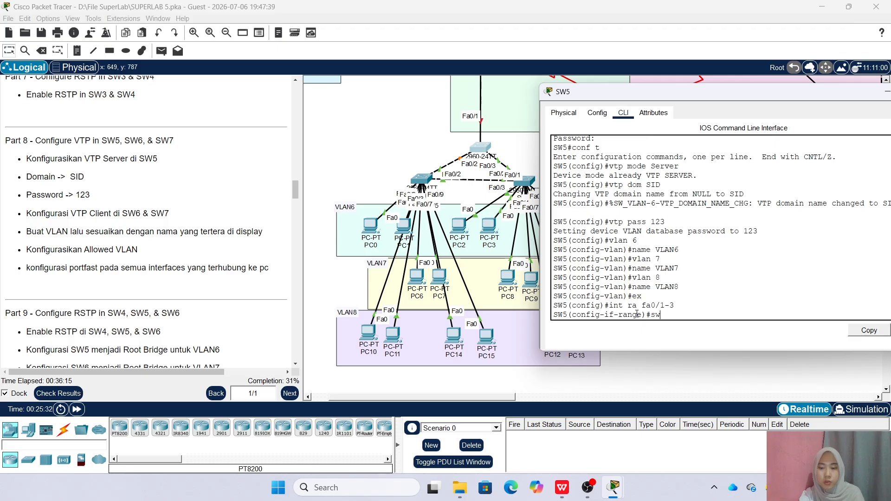
key("Return")
type("sw tr all vlan 6-8")
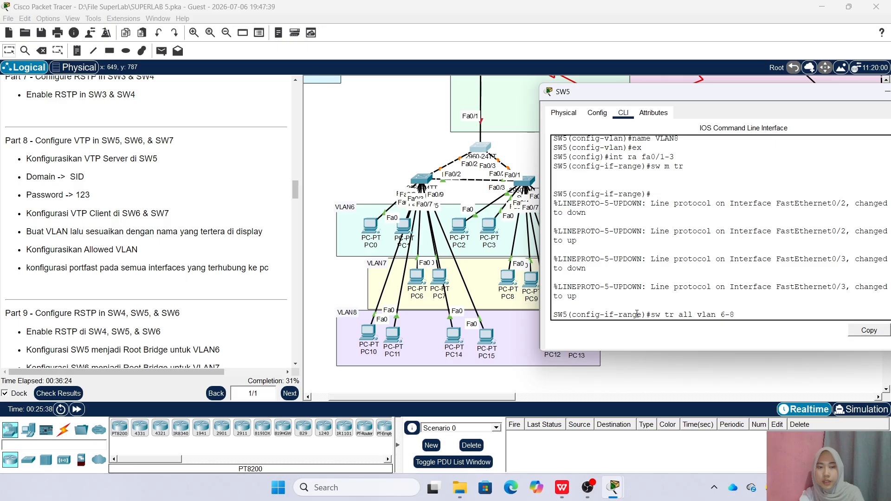
key("Return")
left_click_drag(738, 92, 599, 113)
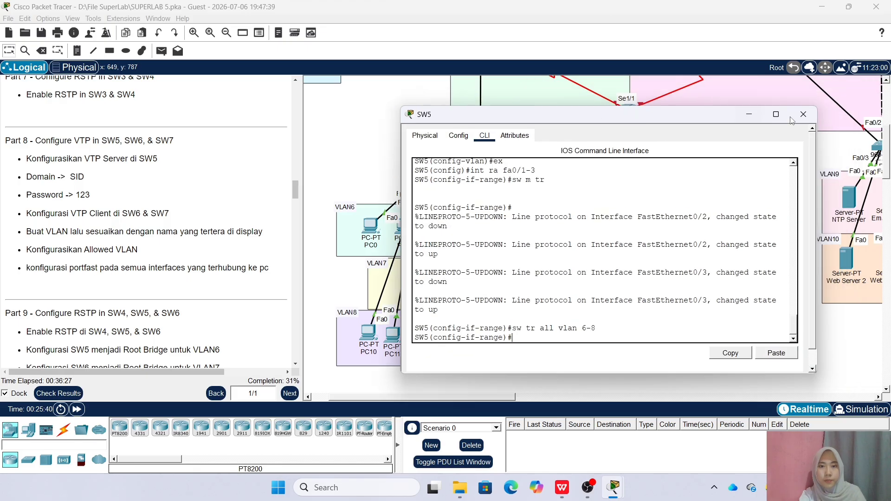
left_click(803, 116)
scroll(227, 259, "down", 1)
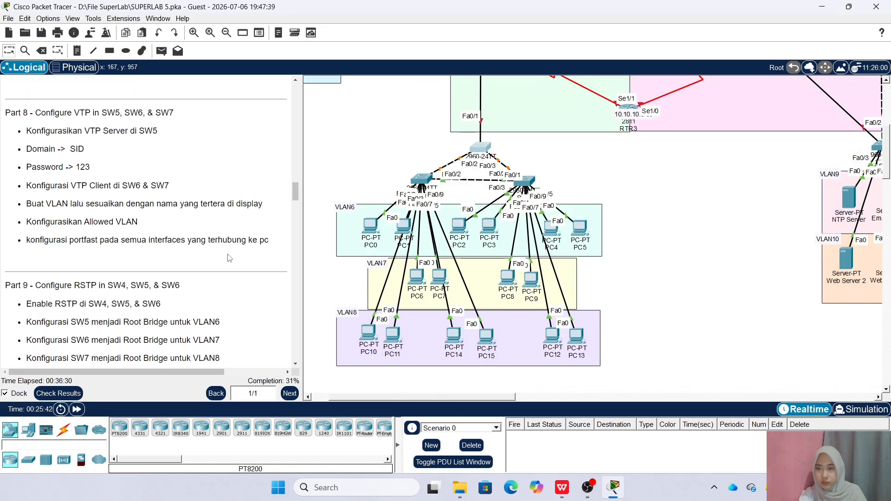
scroll(180, 255, "down", 1)
scroll(203, 250, "up", 1)
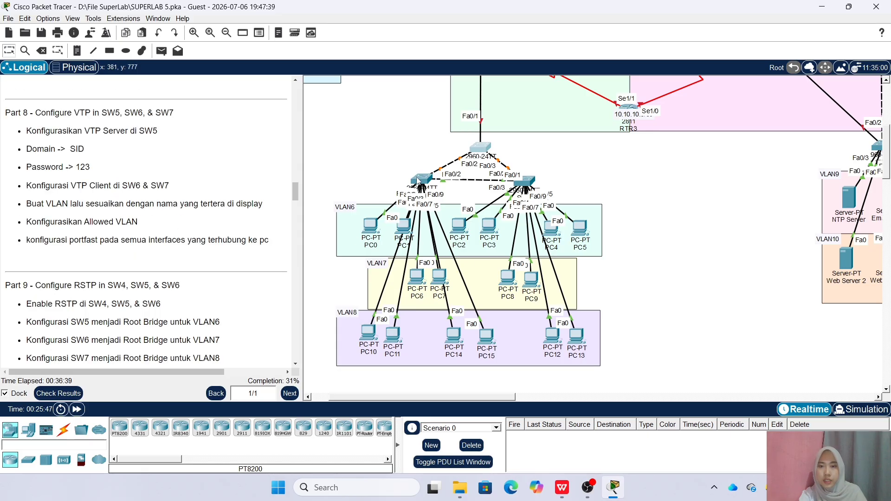
Check which SW6 ports PC0 and PC1 connect to by rearranging the topology
left_click(483, 147)
left_click_drag(430, 103, 727, 74)
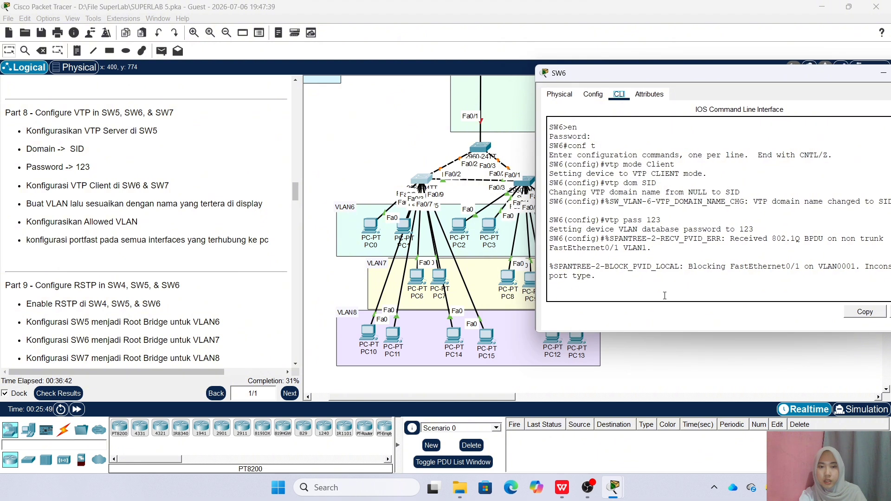
key("Return")
type("int ra fa0/")
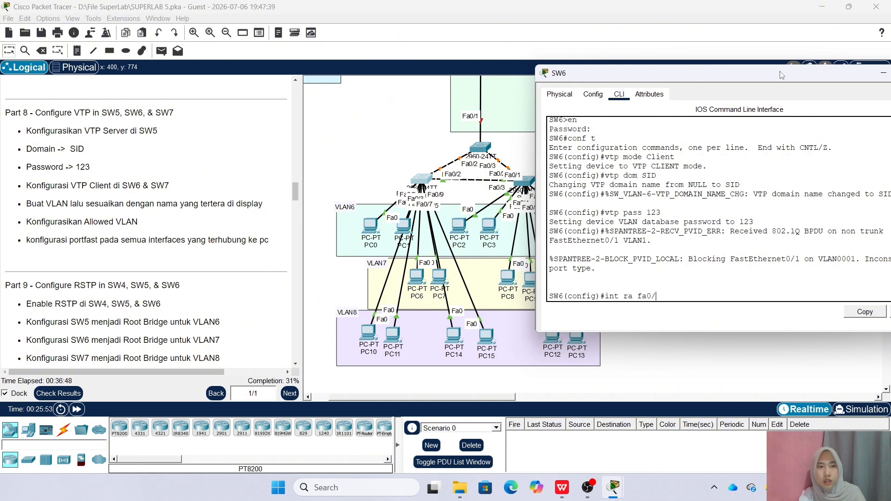
left_click_drag(781, 73, 722, 85)
left_click(879, 81)
left_click_drag(369, 229, 400, 226)
left_click_drag(419, 280, 419, 282)
Make SW6 ports Fa0/3-4 portfast access ports in VLAN 6
left_click(525, 181)
left_click_drag(417, 99, 635, 89)
left_click(594, 308)
type("3-4")
key("Return")
type("sw ac c vlan")
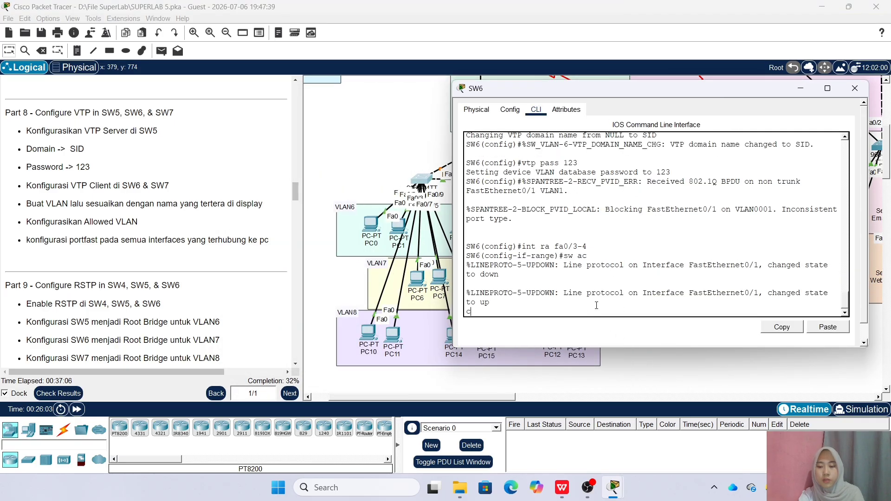
type(" 6")
key("Return")
key("Up")
key("Return")
type("sw")
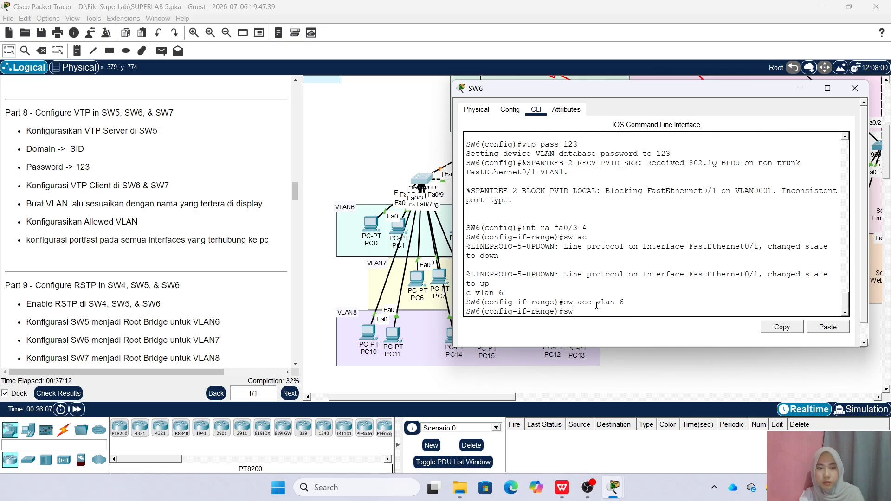
key("BackSpace")
type("pa po")
key("Return")
Make SW6 ports Fa0/5-6 portfast access ports in VLAN 7
type("int ra fa0/3-4")
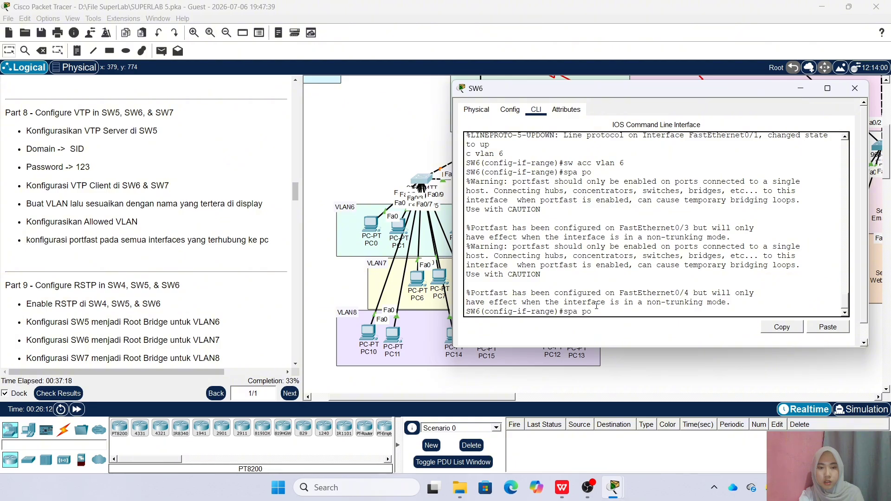
scroll(597, 304, "down", 1)
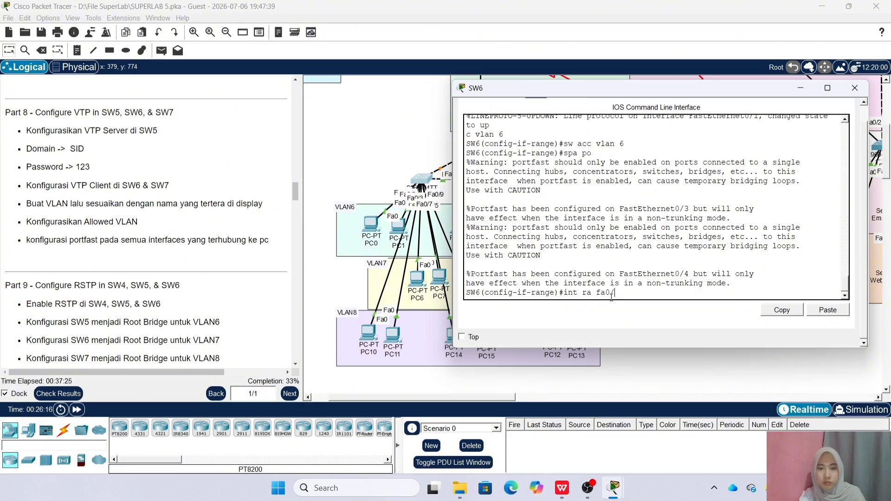
type("5-6")
key("Return")
type("s")
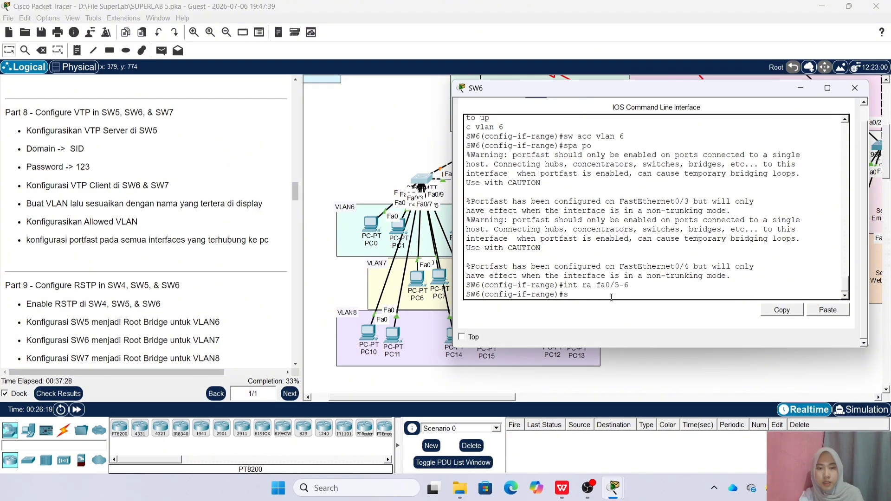
type("w acc vlan 7")
key("Return")
type("spa po")
key("Return")
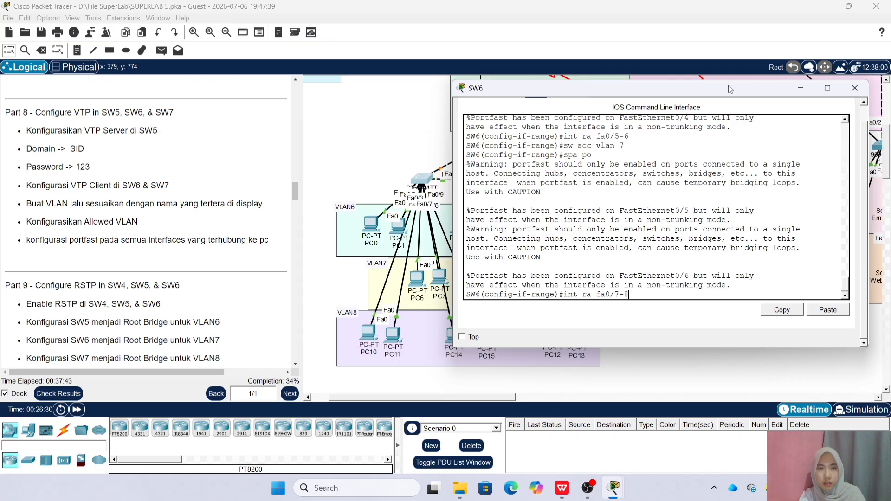
Move PC14 within the VLAN8 area, then make Fa0/7-10 portfast access ports in VLAN 8
left_click_drag(711, 91, 803, 91)
left_click(453, 373)
left_click_drag(449, 339, 488, 333)
left_click(421, 178)
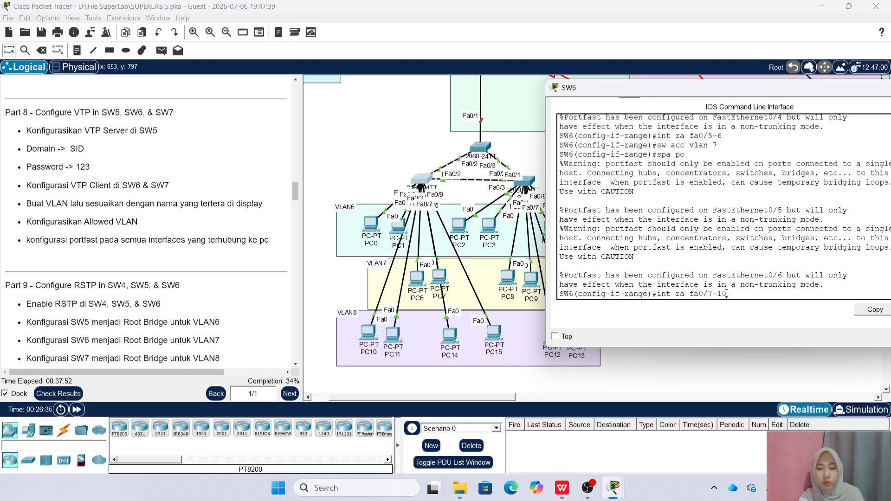
key("Return")
type("sw acc vlan 8")
key("Return")
type("spa po")
key("Return")
Make SW6 uplinks Fa0/1-2 trunks allowing only VLANs 6-8
type("int ra fa0/1-2")
key("Return")
type("sw m tr")
key("Return")
type("sw t")
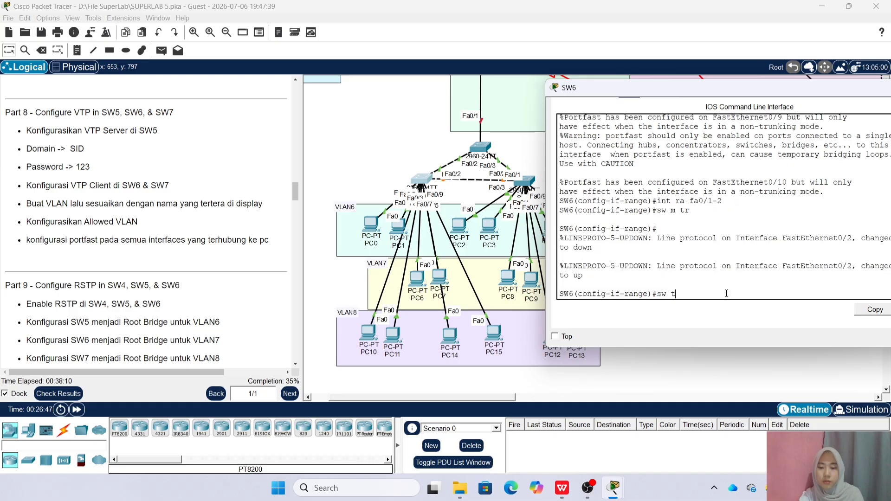
type("r all vlan 6-8")
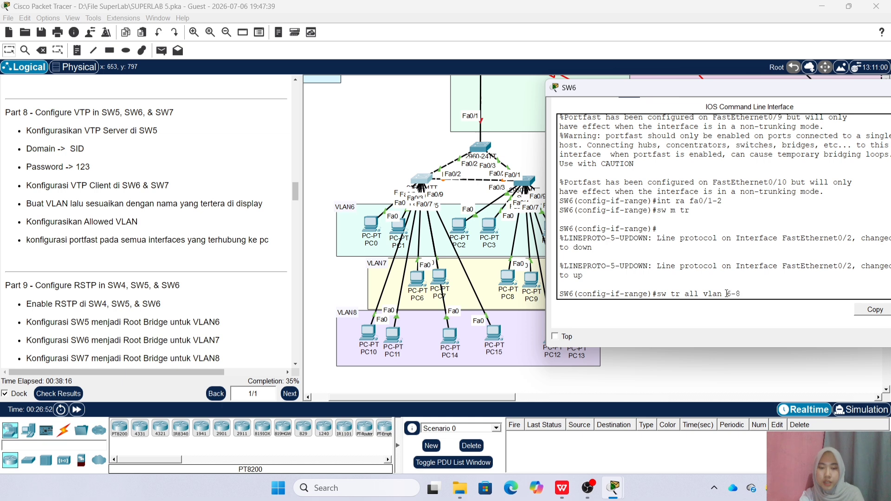
key("Return")
left_click_drag(746, 85, 603, 112)
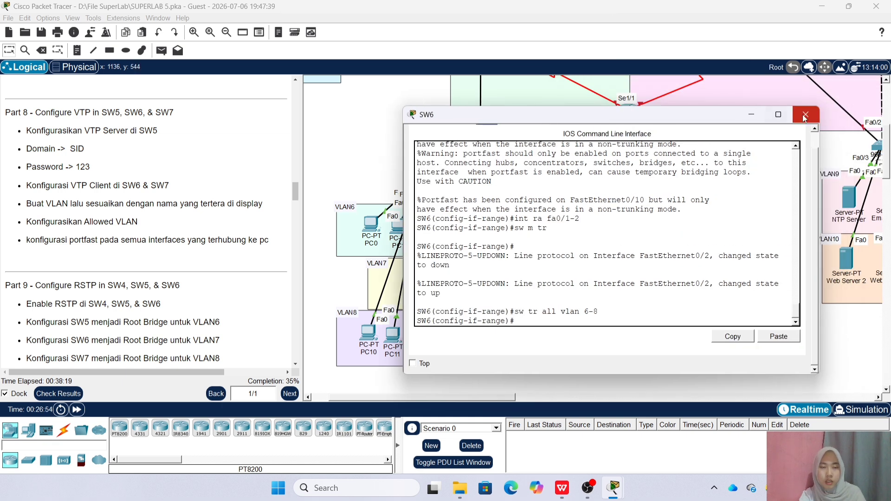
Close SW6 and reposition PC2, PC4 and PC5 in the VLAN6 area
left_click(803, 115)
left_click_drag(460, 231, 491, 227)
left_click_drag(555, 231, 551, 232)
left_click_drag(573, 232, 566, 223)
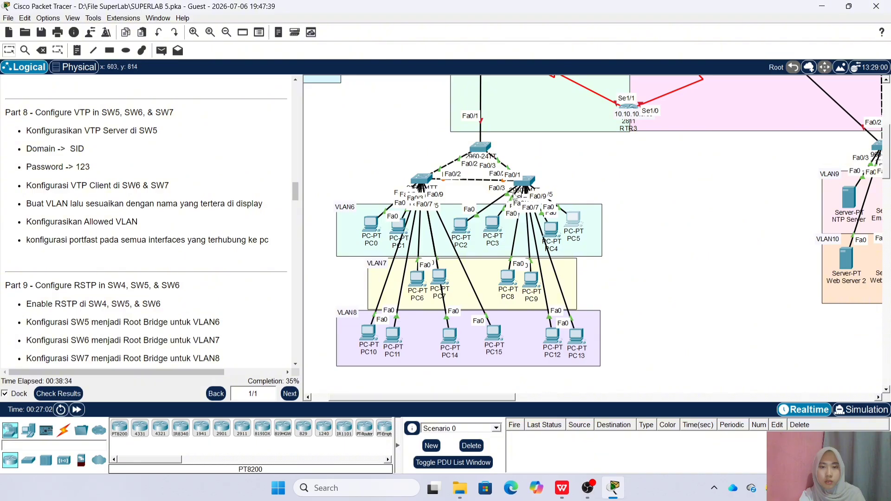
On SW7, make Fa0/3-6 portfast access ports in VLAN 6
left_click(527, 183)
left_click_drag(409, 103, 248, 110)
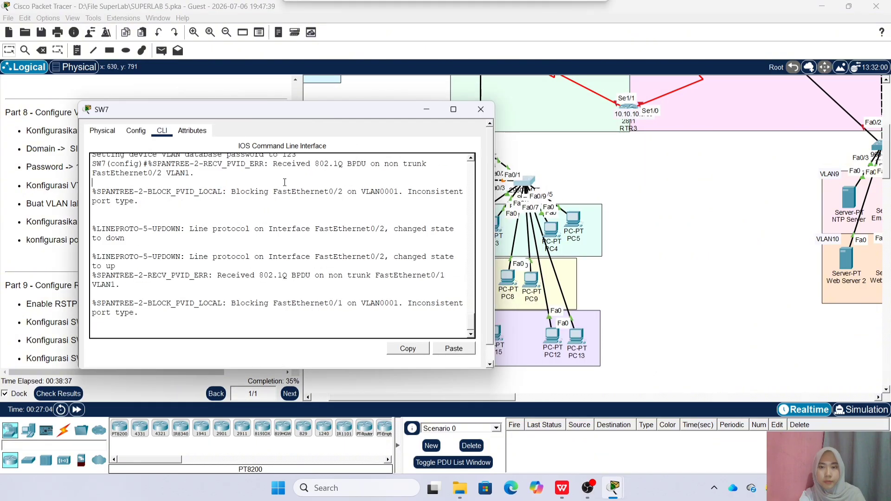
key("Return")
type("int ra fa0/")
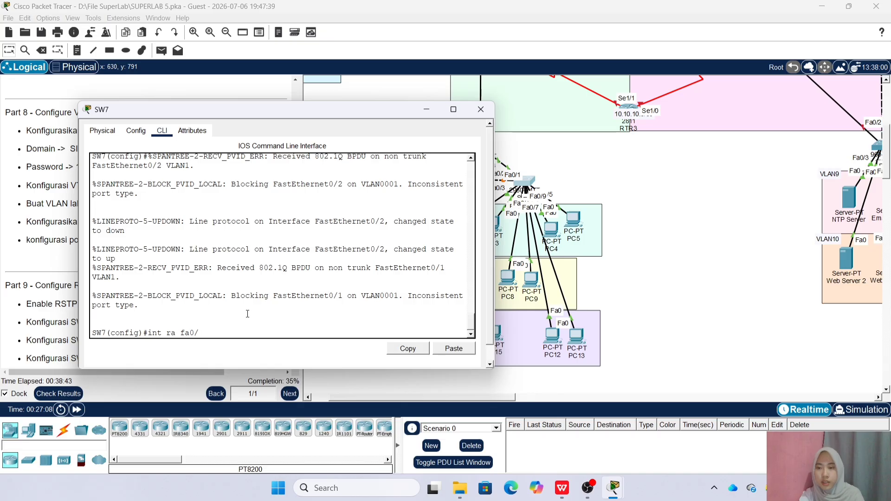
type("3-6")
key("Return")
type("sw acc vlan 6")
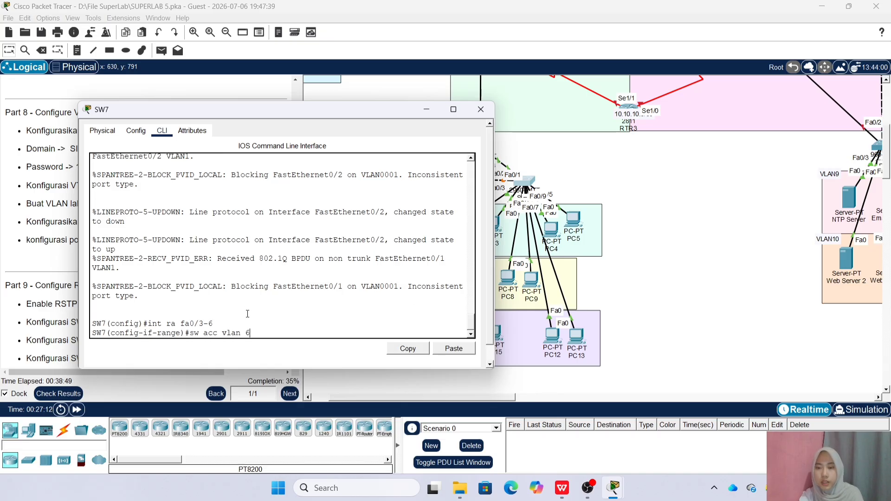
key("Return")
type("spa p")
key("Return")
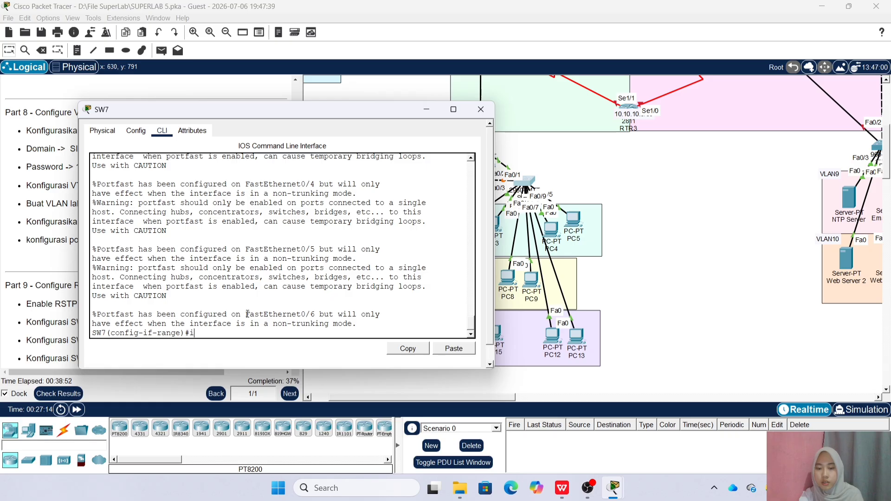
Make SW7 ports Fa0/7-8 portfast access ports in VLAN 7
type("int ra fa0/")
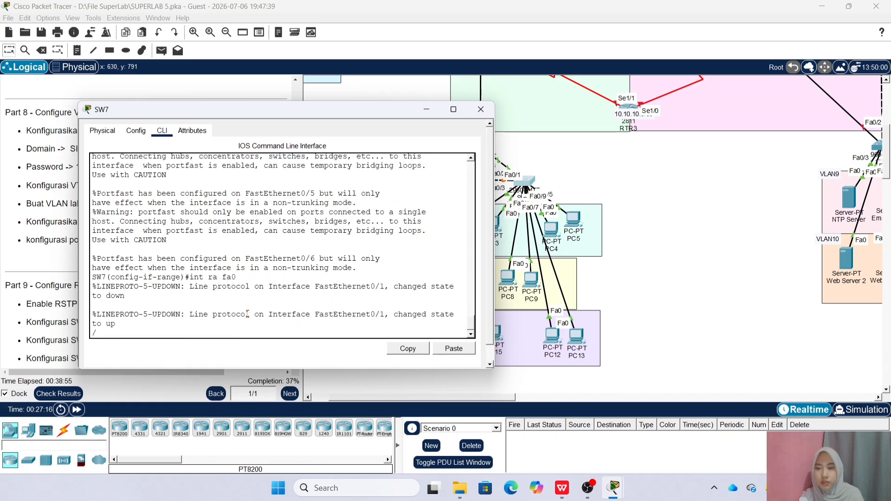
key("Return")
type("int ra fa0")
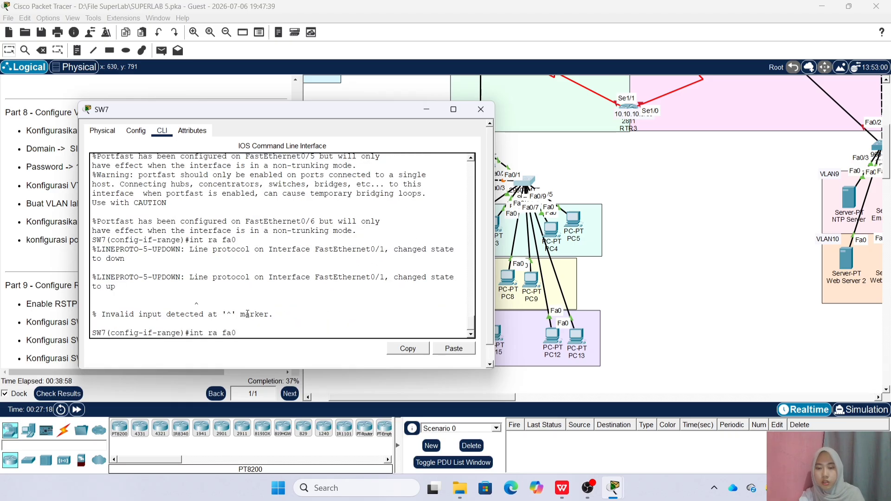
type("/7-8")
key("Return")
type("sw acc vlan 7")
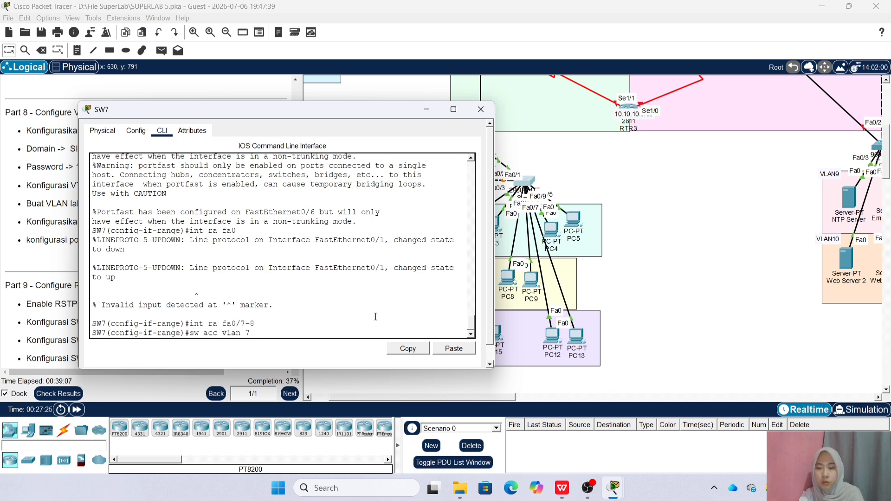
key("Return")
type("spa po")
key("Return")
Make SW7 ports Fa0/9-10 portfast access ports in VLAN 8
type("int ra fa0/9-10")
key("Return")
type("sw ac")
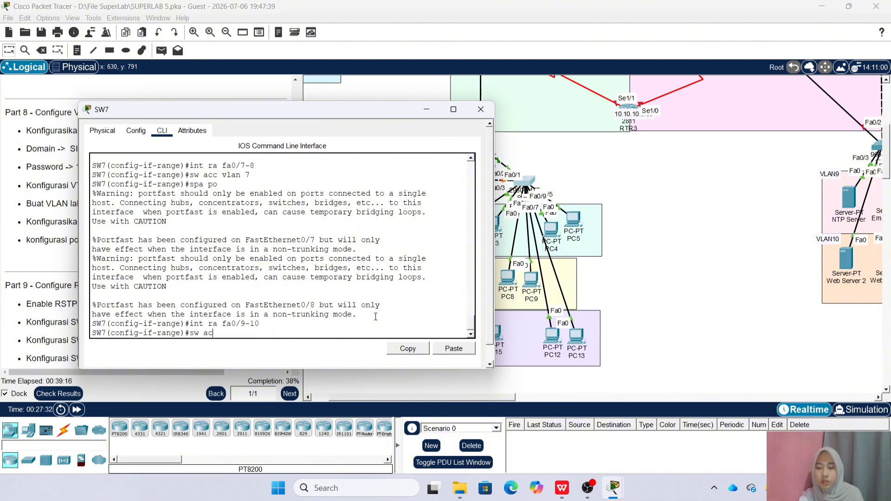
type("c vlan 8")
key("Return")
type("spa po")
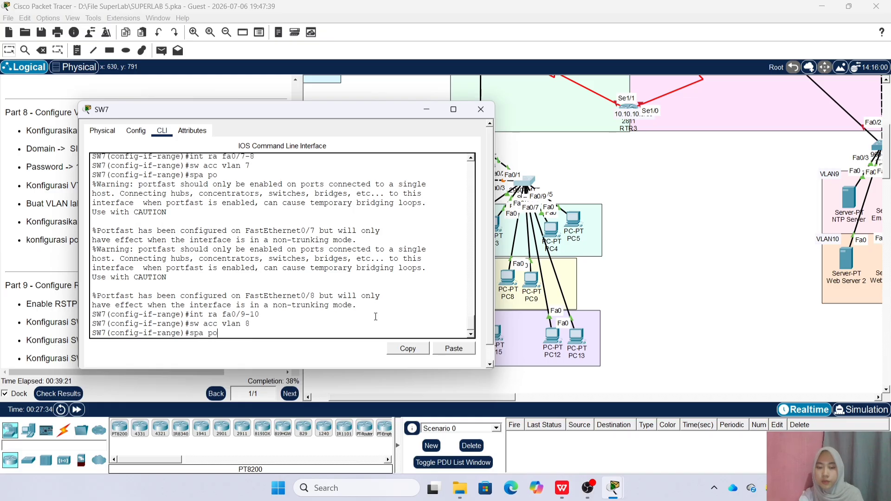
key("Return")
Make SW7 uplinks Fa0/1-2 trunks allowing only VLANs 6-8
type("int")
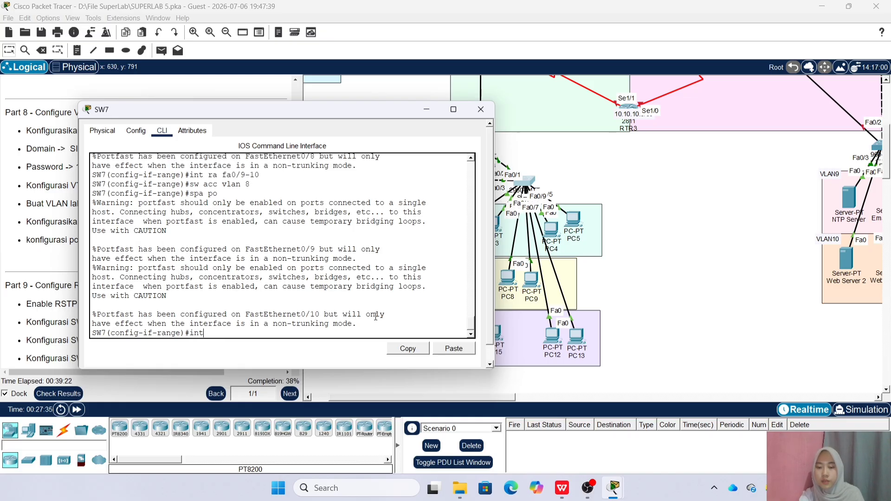
type(" ra fa0/1-2")
key("Return")
type("sw m tr")
key("Return")
type("sw tr all vlan 6")
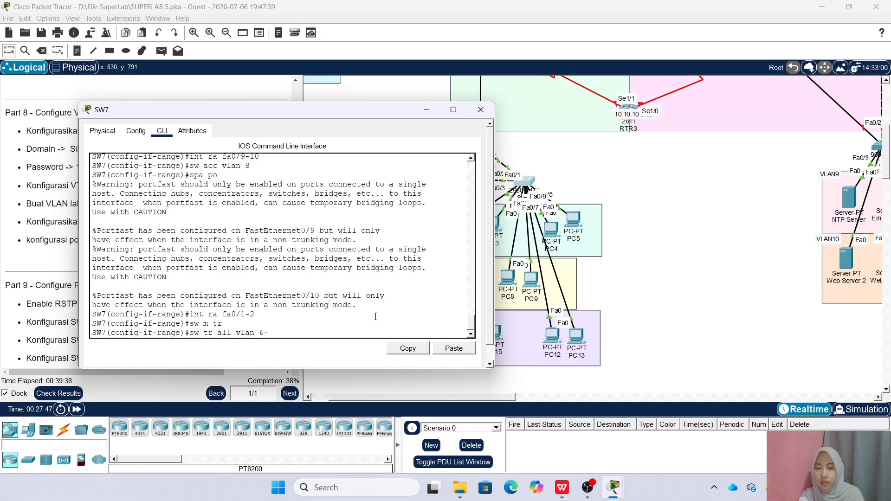
type("-8")
key("Return")
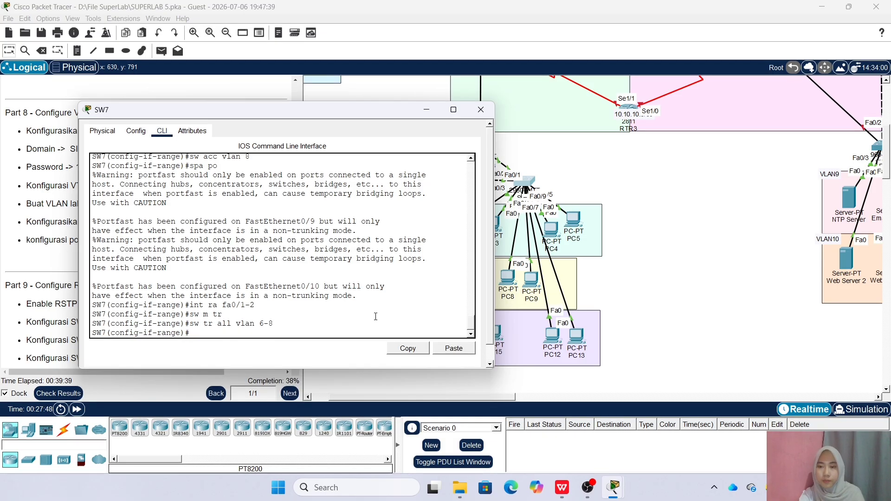
left_click(480, 109)
Set SW5's spanning-tree mode to rapid-pvst
left_click_drag(486, 397, 469, 398)
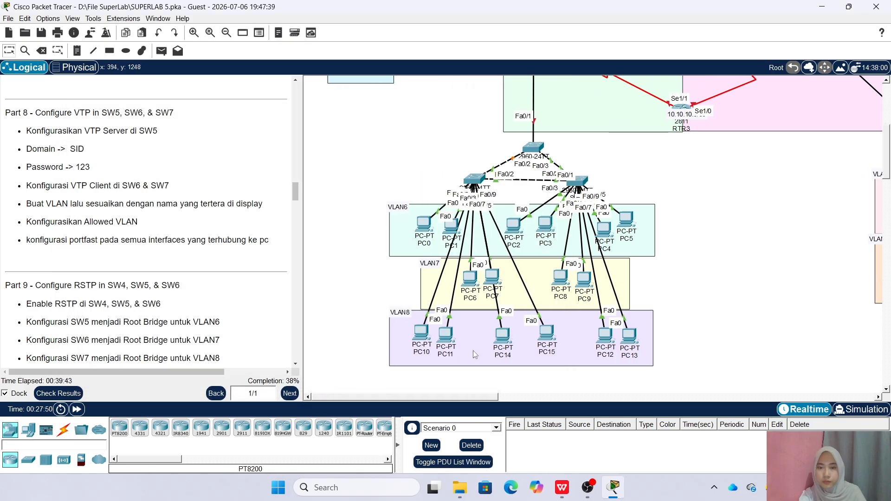
scroll(178, 218, "down", 3)
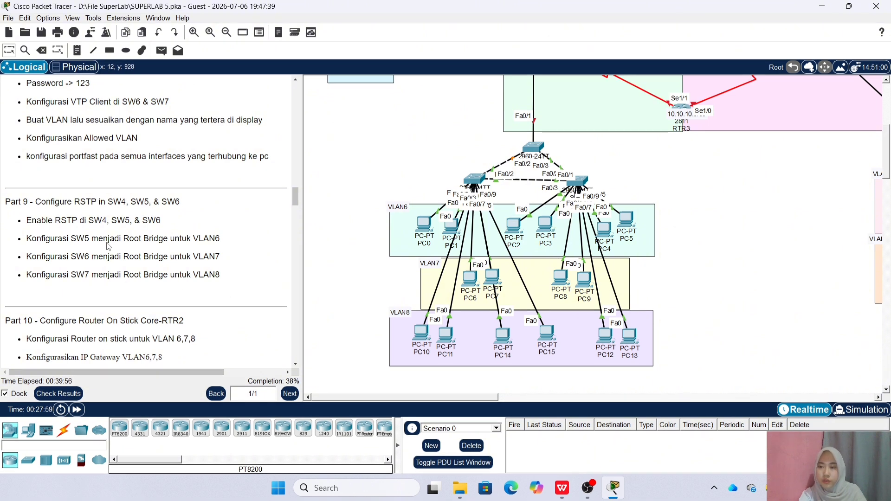
left_click(528, 151)
type("e)#e")
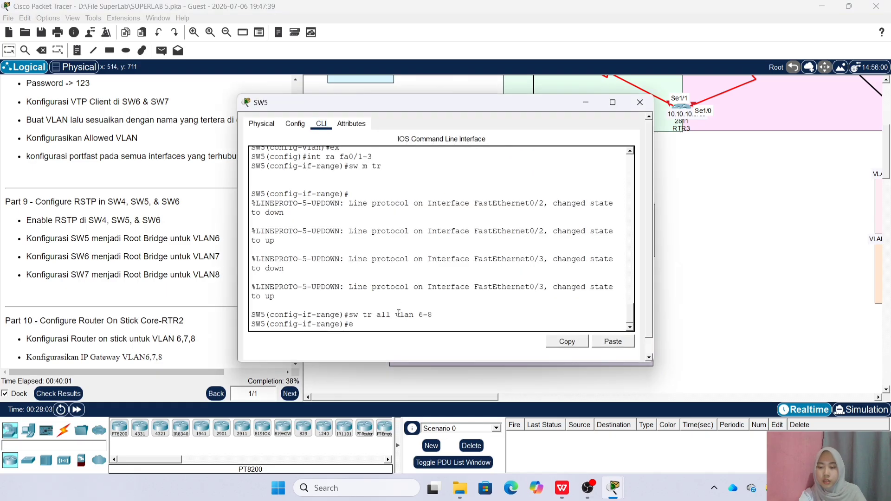
type("x")
key("Return")
type("spanning-tree")
key("Tab")
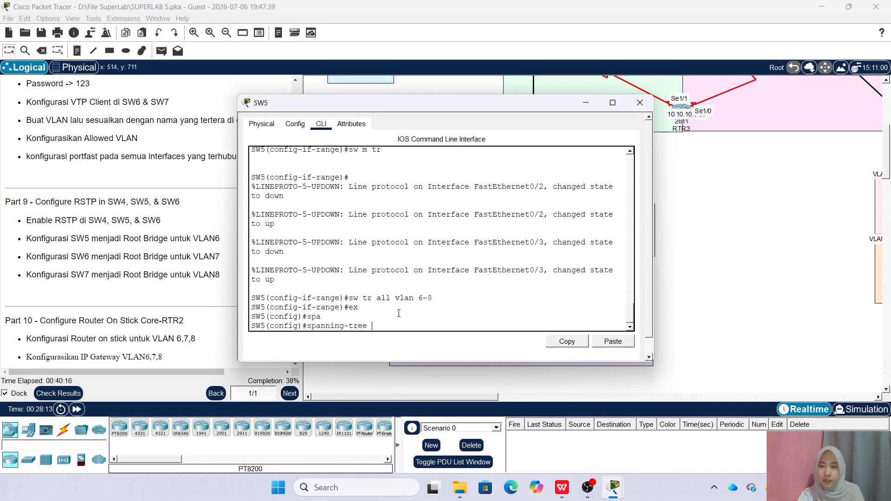
type("m")
key("Tab")
type("r")
key("Tab")
key("Return")
Make SW5 root primary for VLAN 6 and verify priority 24582 in show spanning-tree
type("spa")
key("Tab")
type("vlan")
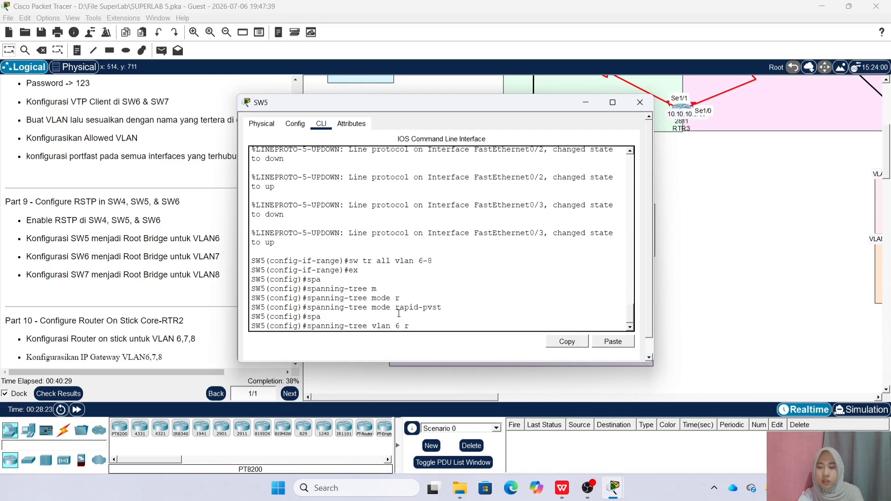
type(" 6 ro")
key("Tab")
key("Tab")
type("pr")
key("Tab")
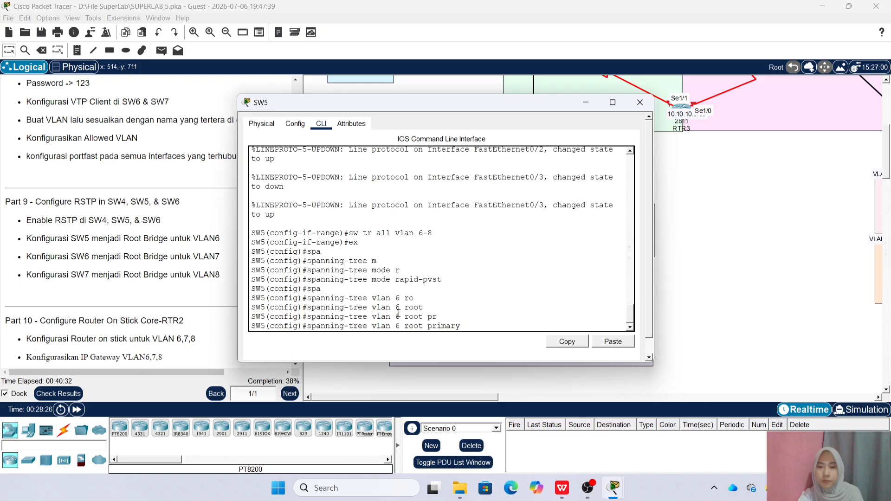
key("Return")
type("do sh ")
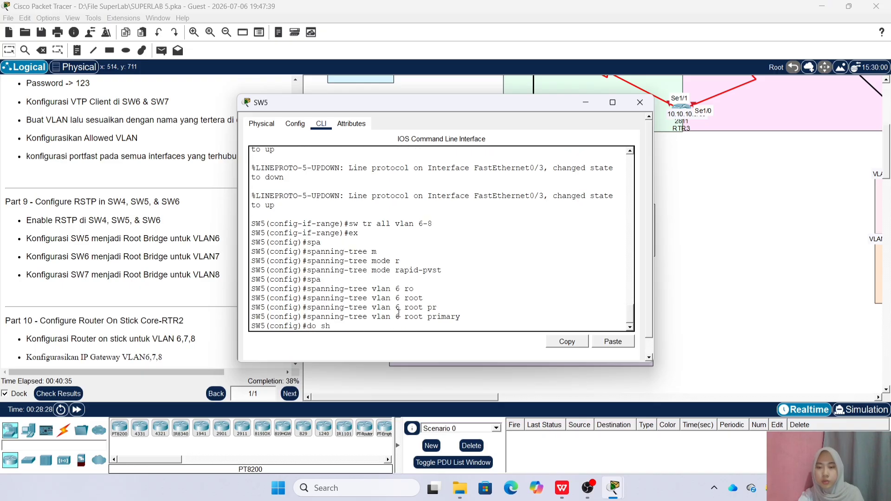
type("spanning-tree")
key("Return")
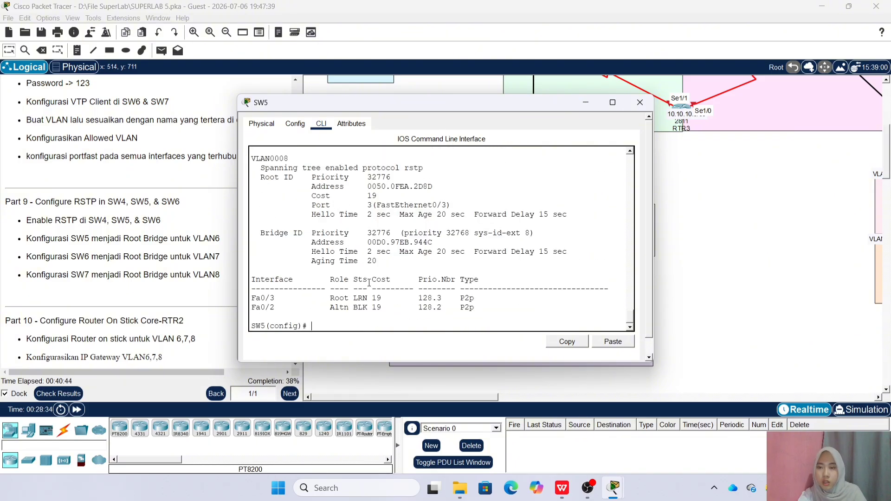
scroll(369, 283, "up", 10)
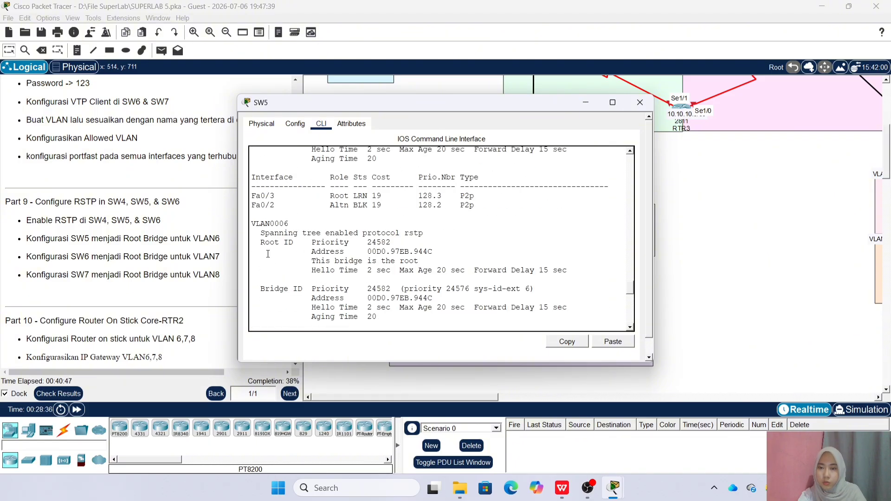
left_click(639, 102)
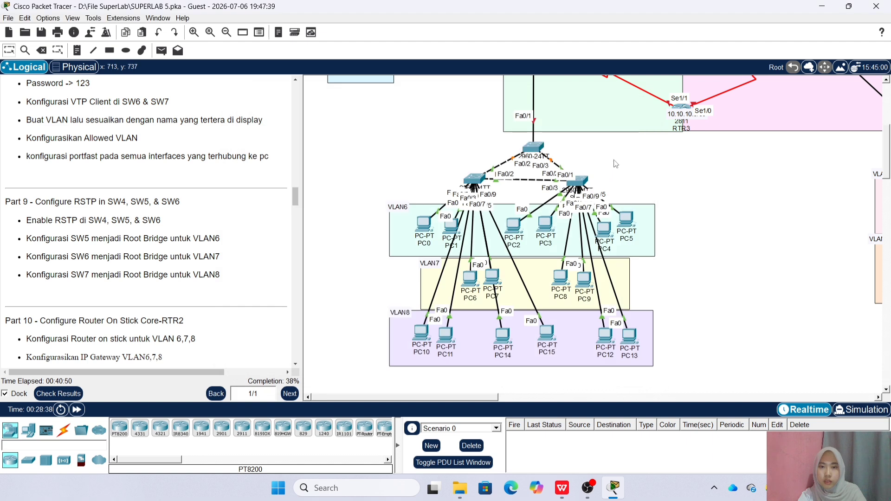
Set SW6's spanning-tree mode to rapid-pvst
double_click(473, 179)
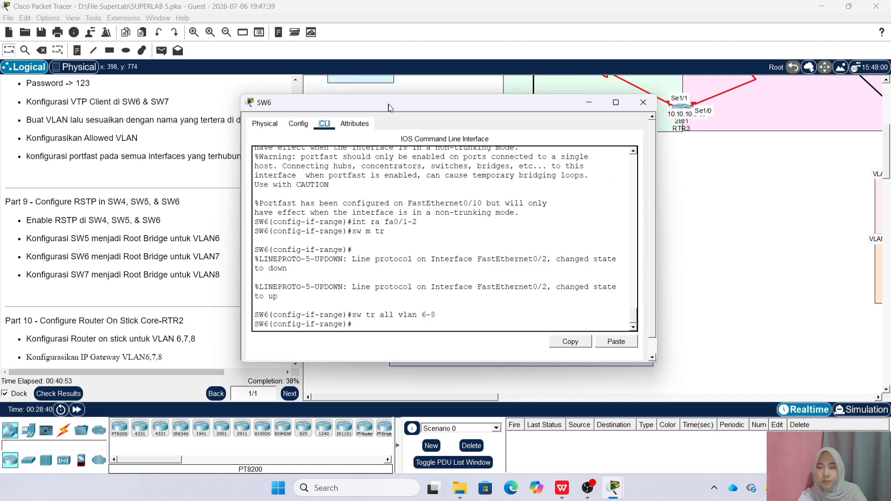
type("ex")
key("Return")
type("spa")
key("Tab")
type("m")
key("Tab")
type("r")
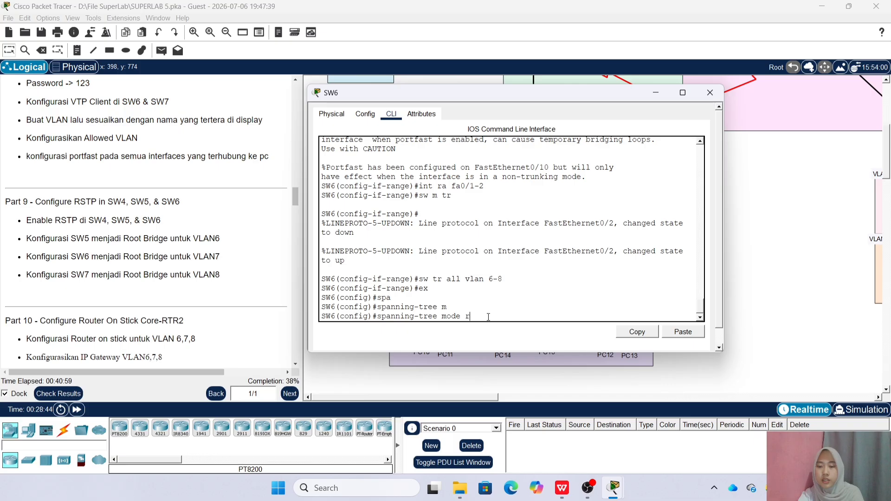
key("Tab")
key("Return")
Make SW6 root primary for VLAN 7 and verify priority 24583 in show spanning-tree
type("spa")
key("Tab")
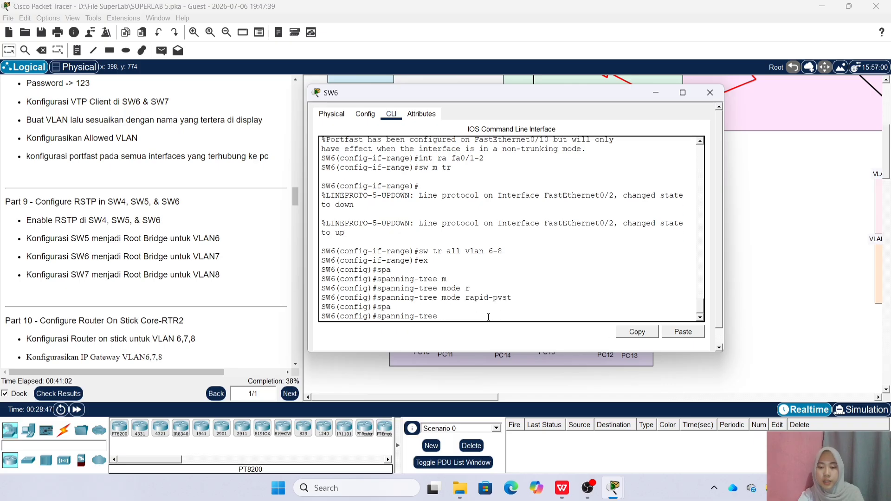
type("vlan 7 ro")
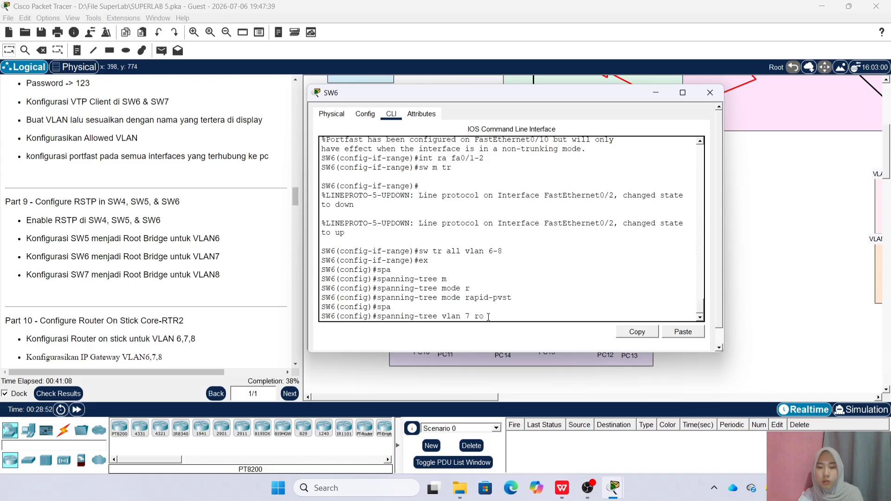
key("Tab")
type("p")
key("Tab")
key("Return")
type("do sh spanning-tree")
key("Return")
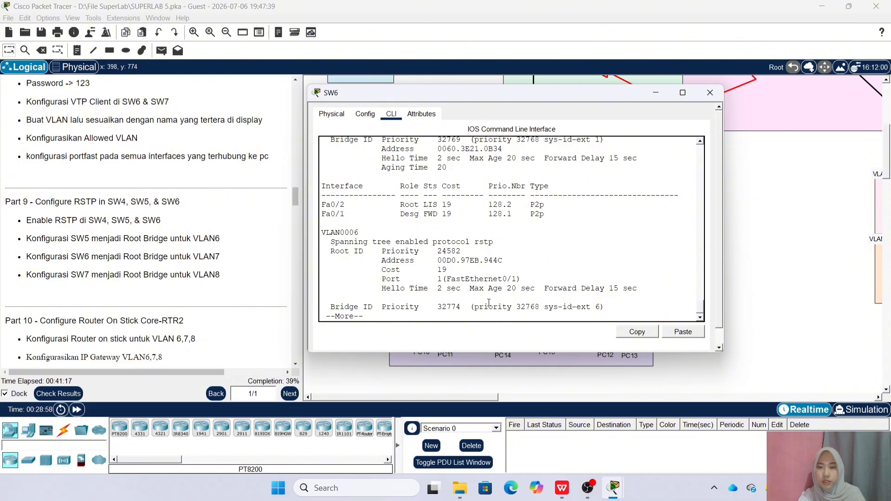
scroll(488, 303, "up", 5)
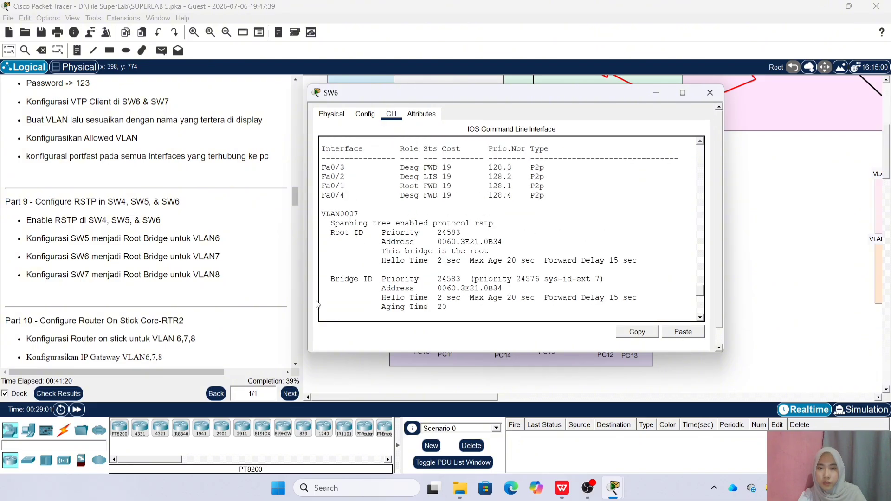
left_click(709, 92)
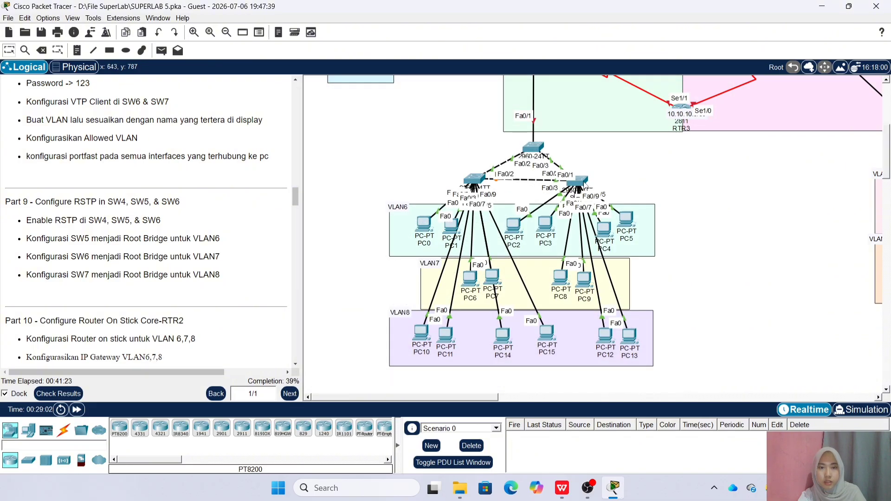
On SW7, leave interface configuration and set the spanning-tree mode to rapid-pvst
left_click(584, 184)
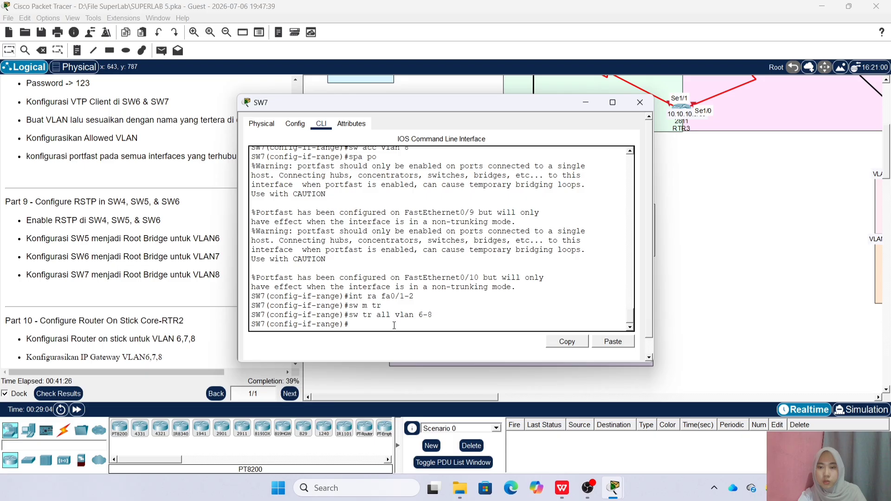
type("ex")
key("Return")
type("spa")
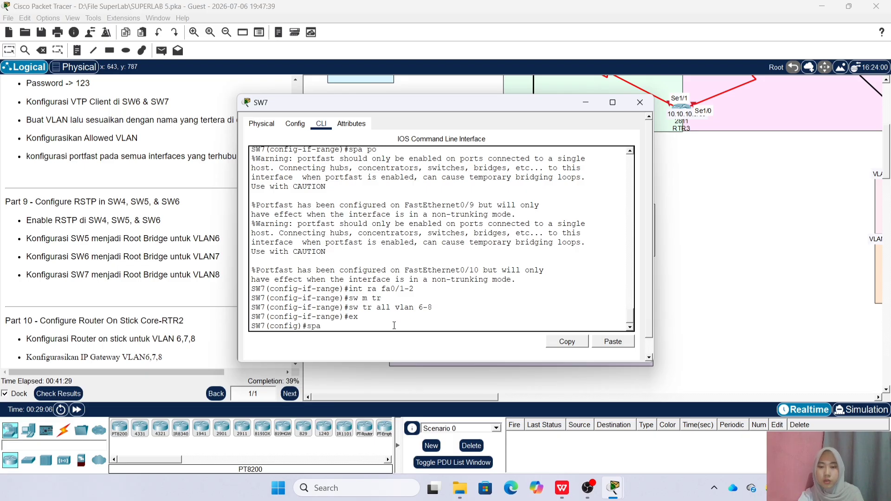
key("Tab")
type("m")
key("Tab")
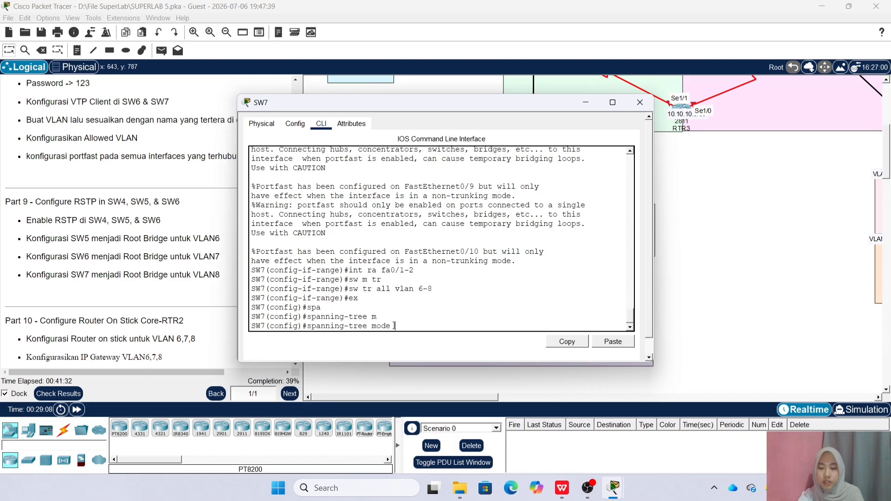
type("r")
key("Tab")
key("Return")
Make SW7 the primary root bridge for VLAN 8 with 'spanning-tree vlan 8 root primary'
type("sp")
key("Tab")
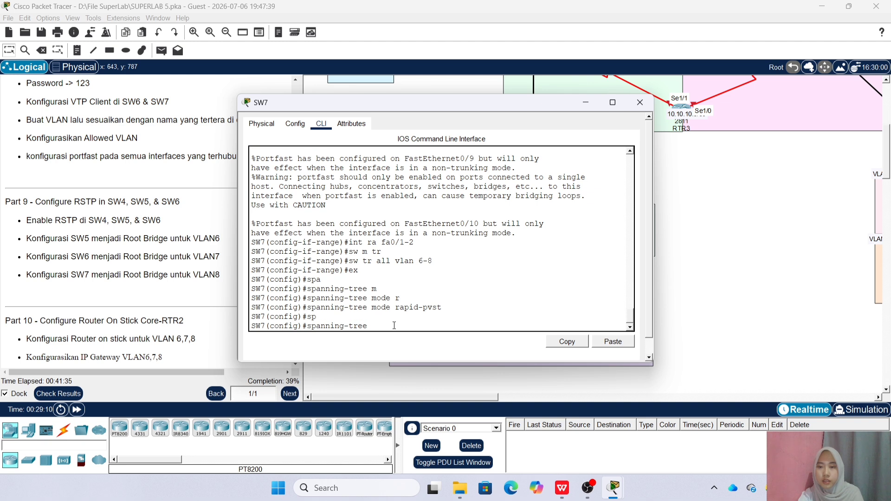
type("vlan 8")
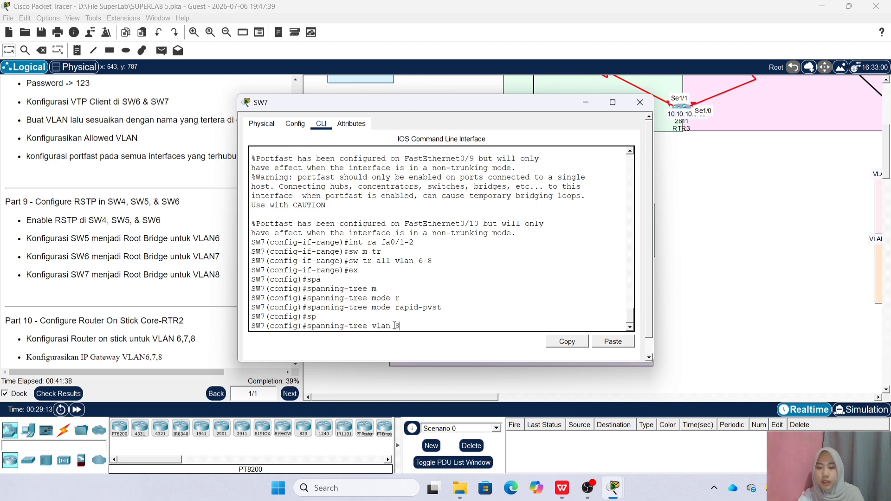
type(" ro")
key("Tab")
type("p")
key("Tab")
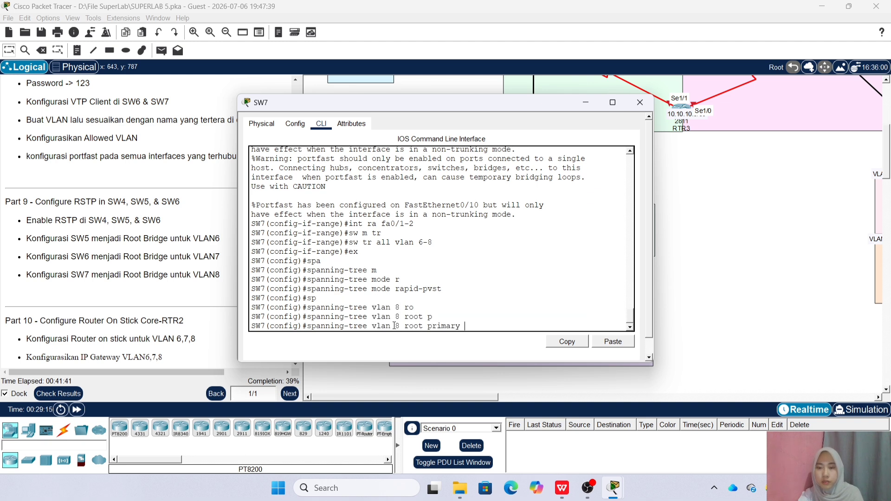
key("Return")
Verify SW7's spanning-tree status with 'do sh spanning-tree'
type("do sh spa")
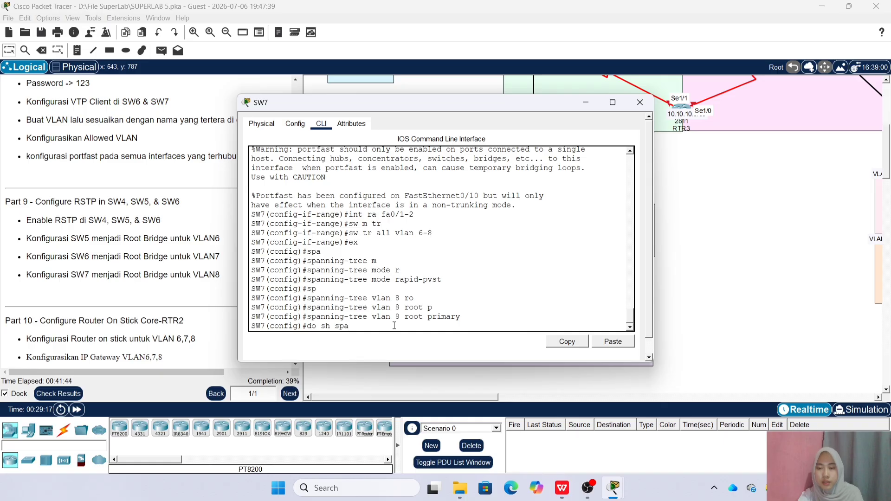
type("nning-tree")
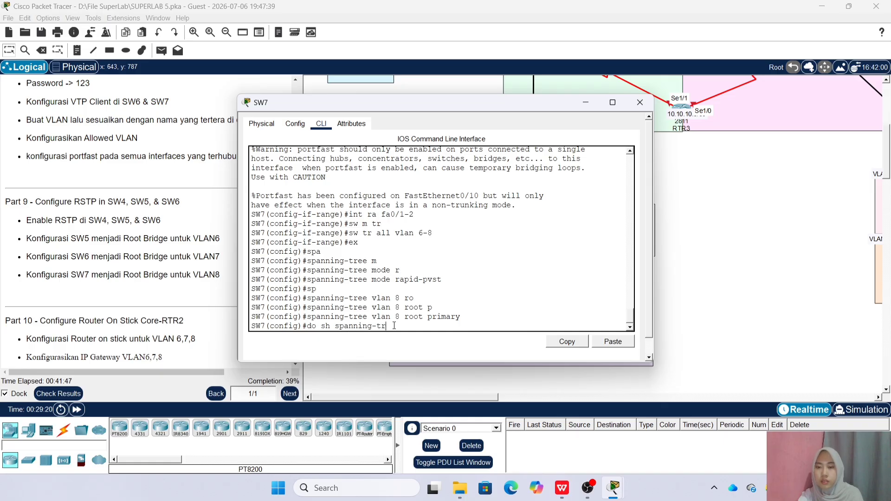
key("Return")
scroll(371, 317, "down", 1)
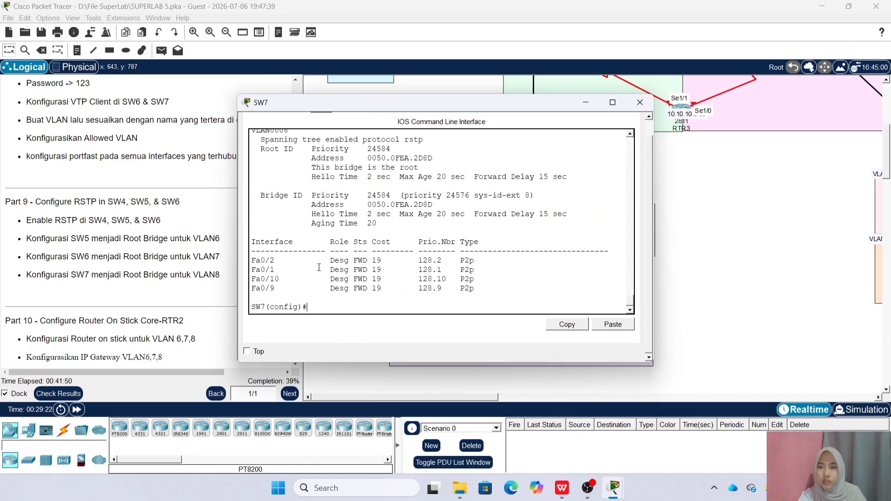
scroll(325, 241, "up", 3)
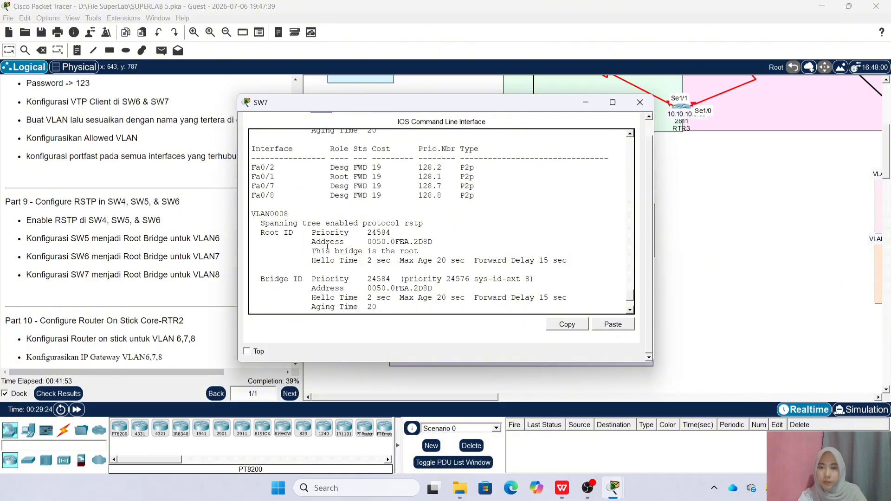
Close SW7's configuration window and scroll the topology canvas
left_click(640, 102)
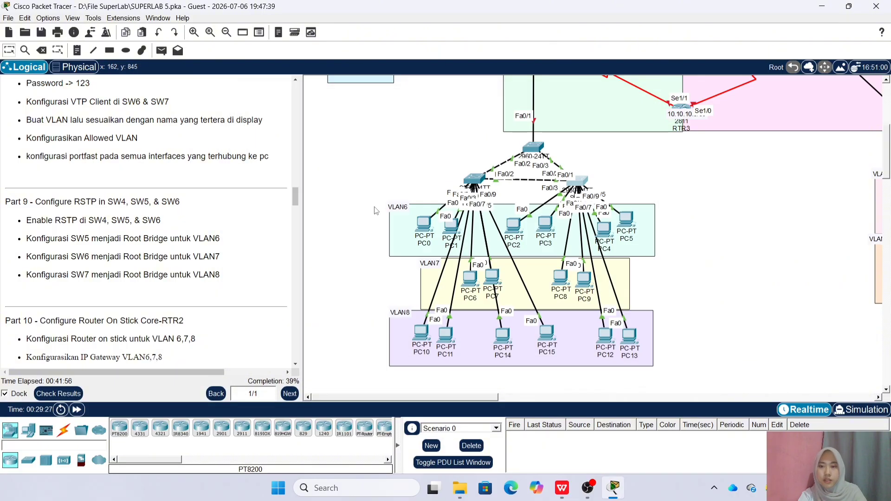
scroll(222, 242, "down", 3)
scroll(221, 241, "down", 6)
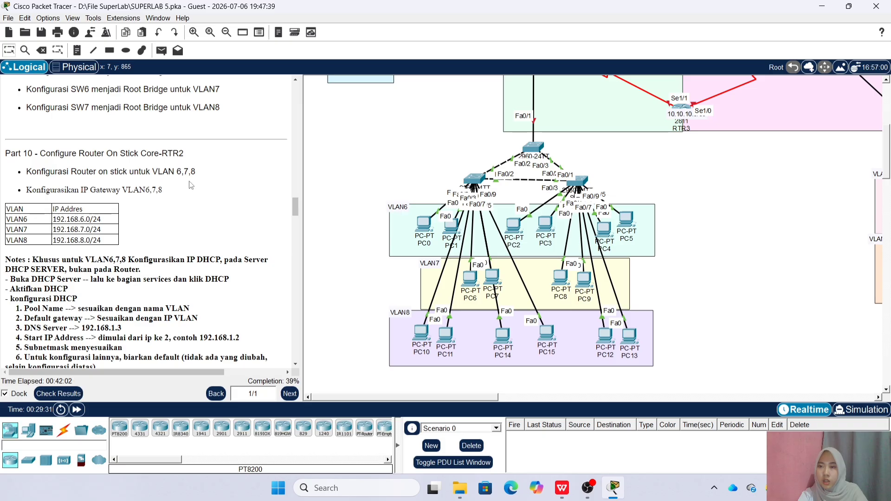
scroll(156, 213, "down", 1)
scroll(155, 213, "down", 1)
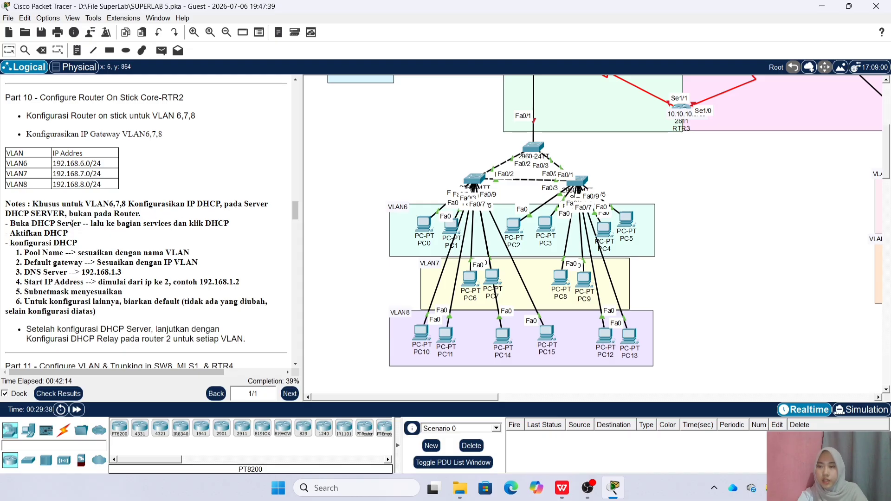
scroll(356, 181, "up", 5)
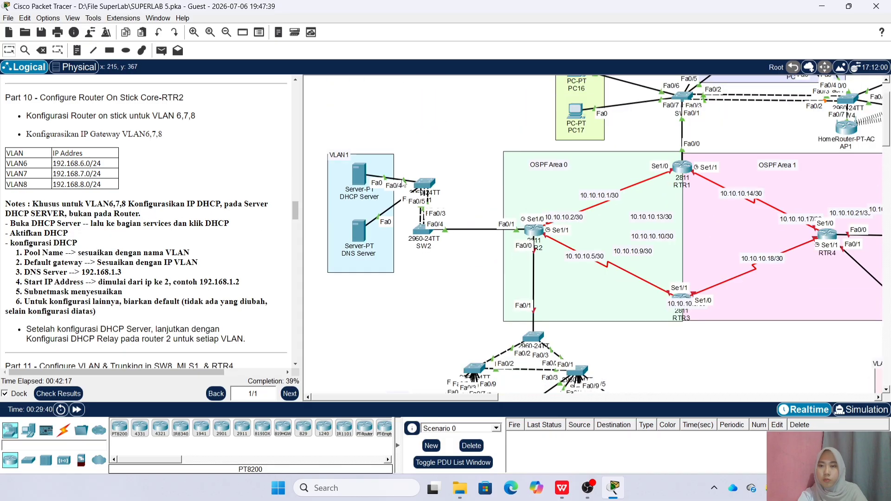
Show the DHCP Server's DHCP service page and move its window right to uncover the instructions
left_click(355, 180)
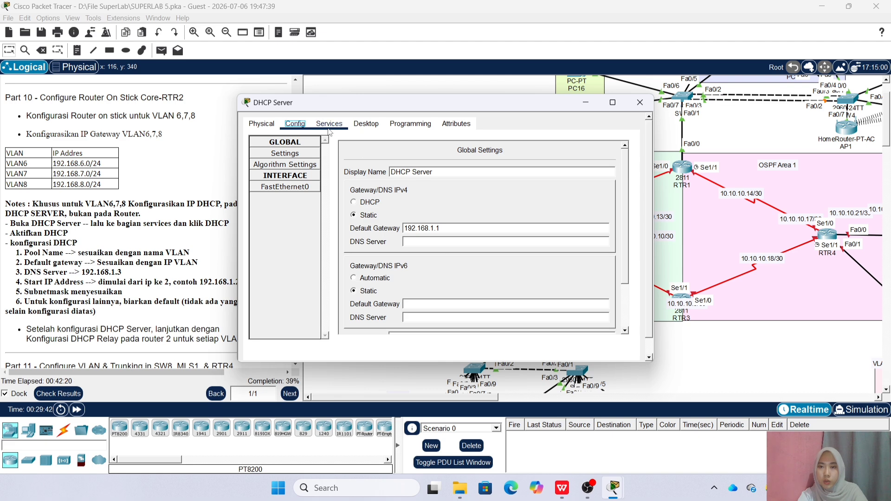
left_click(329, 125)
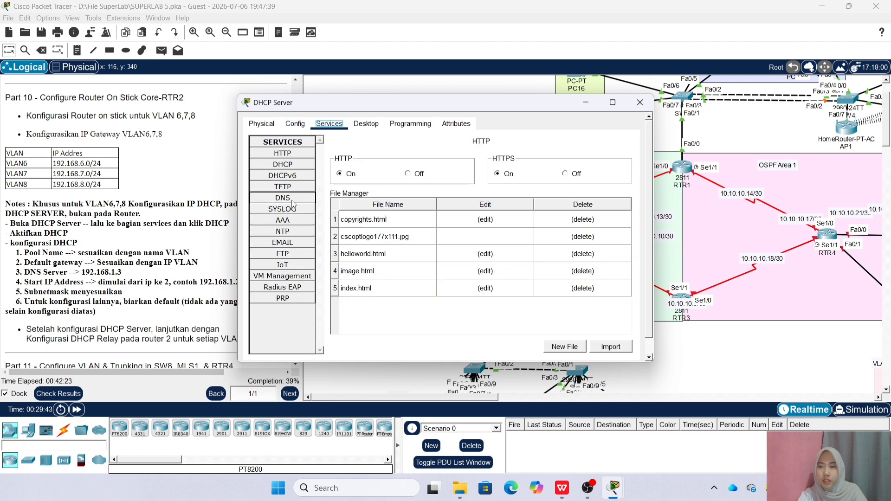
left_click(282, 165)
mouse_move(503, 108)
left_mouse_down()
mouse_move(546, 109)
mouse_move(492, 114)
left_mouse_up()
scroll(222, 162, "up", 2)
scroll(223, 163, "down", 2)
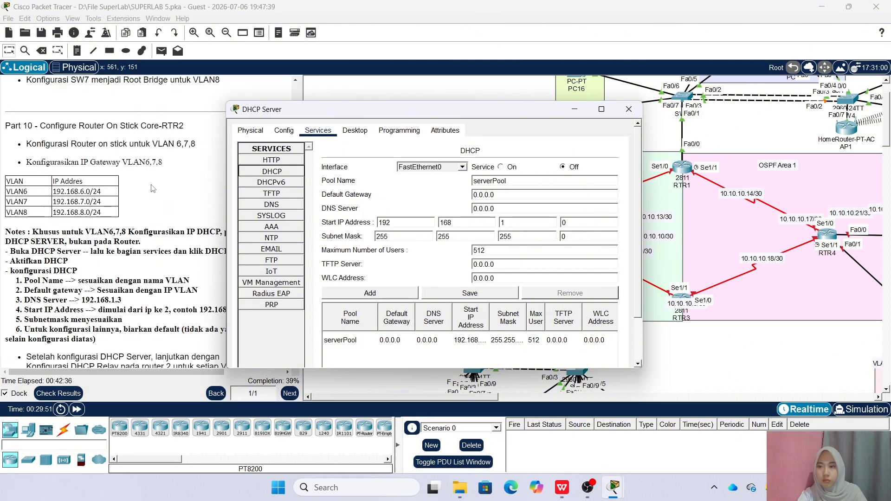
left_click_drag(321, 111, 426, 113)
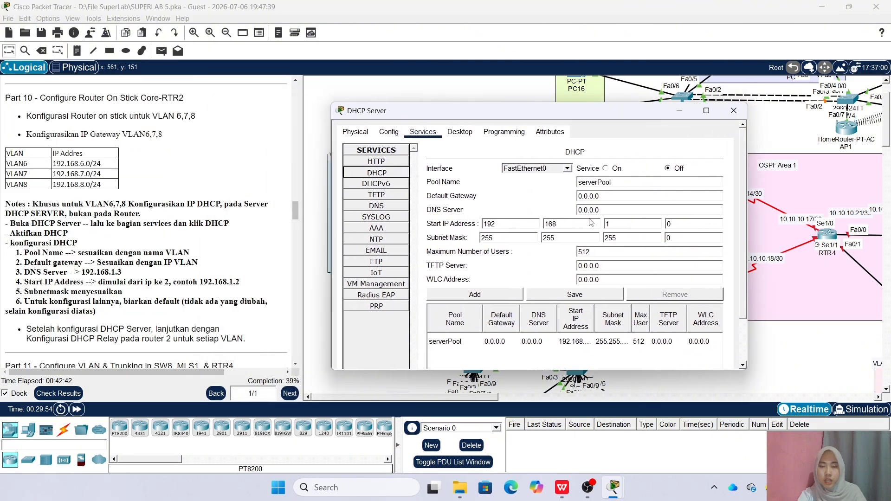
Turn the DHCP service on and add a VLAN6 pool using 192.168.6 gateway and start addresses
left_click(605, 168)
left_click(620, 183)
key("BackSpace")
key("BackSpace")
key("BackSpace")
key("BackSpace")
key("BackSpace")
key("BackSpace")
key("BackSpace")
key("BackSpace")
key("BackSpace")
key("BackSpace")
type("VLAN6")
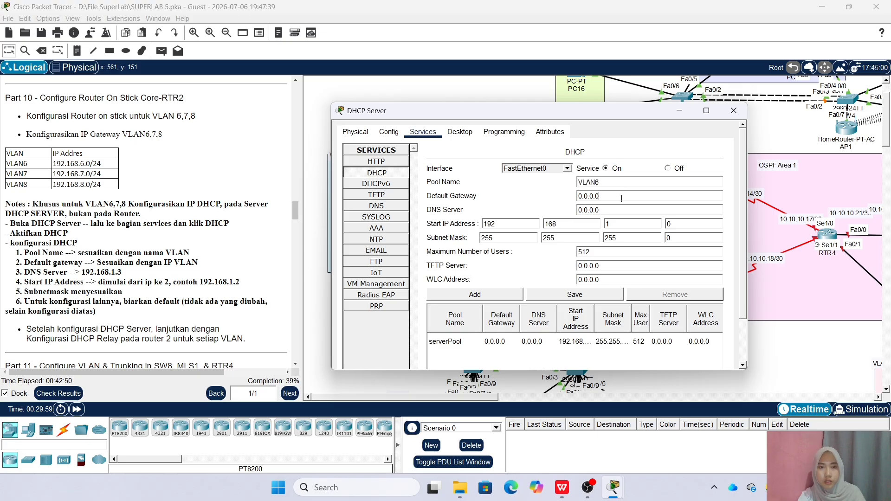
key("BackSpace")
key("BackSpace")
key("BackSpace")
key("BackSpace")
key("BackSpace")
type("192.16")
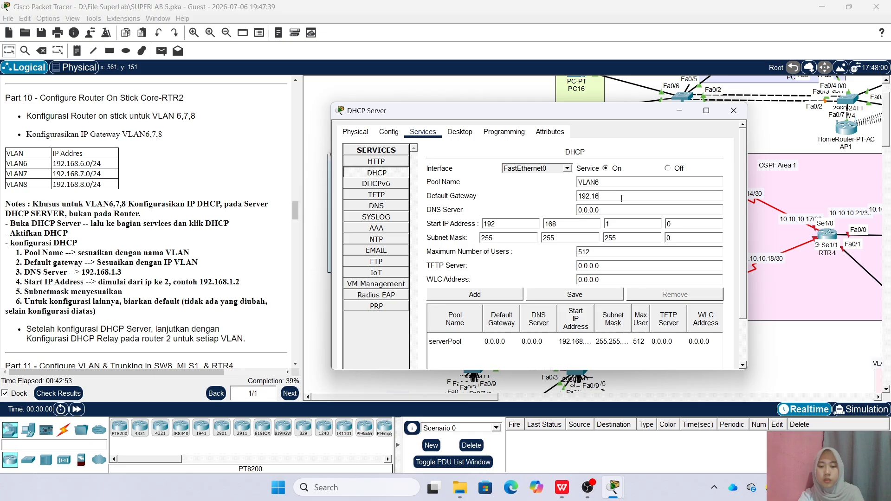
type("8.6.1")
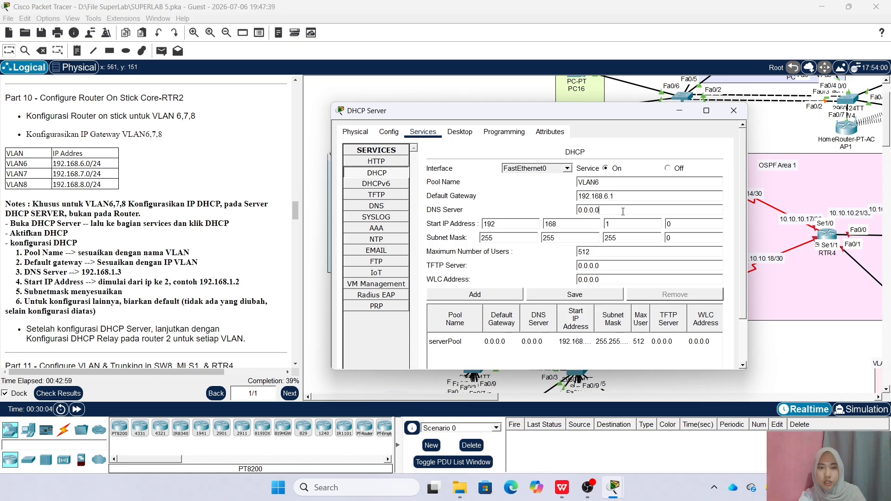
left_click(623, 210)
key("BackSpace")
key("BackSpace")
key("BackSpace")
key("BackSpace")
key("BackSpace")
key("BackSpace")
key("BackSpace")
type("192.168.1.3")
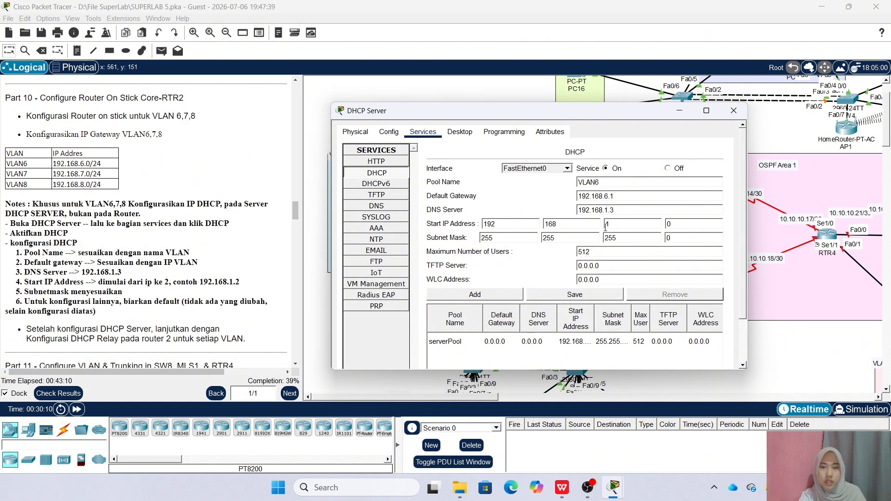
key("BackSpace")
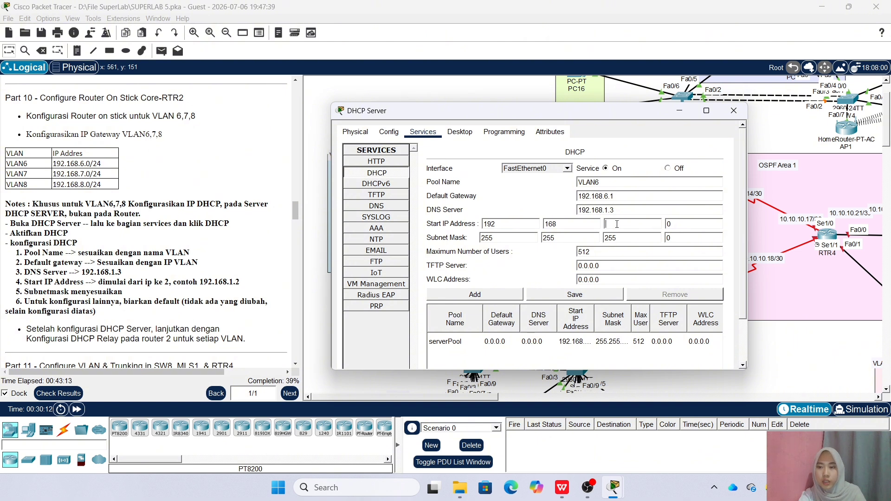
key("BackSpace")
type("6")
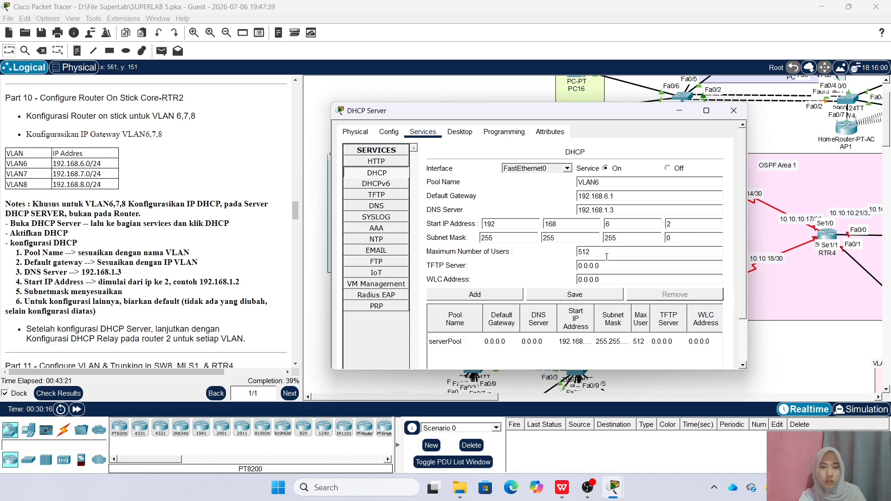
left_click(475, 296)
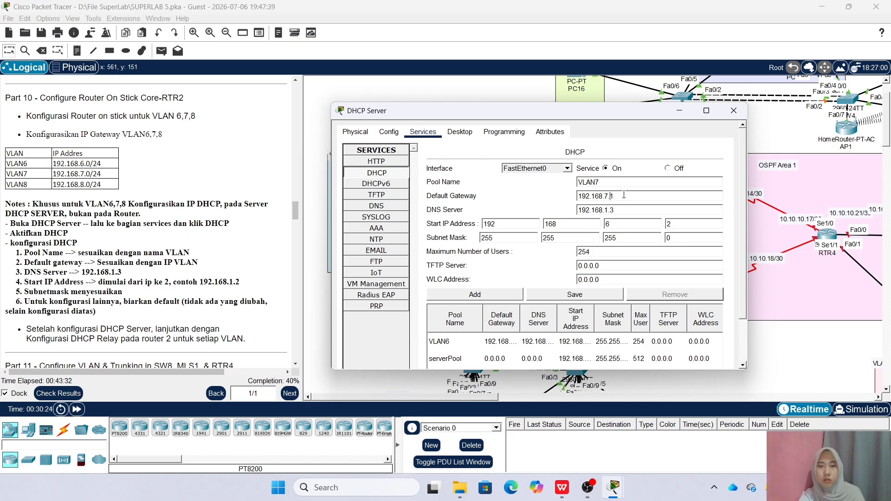
Adjust the start address and add the VLAN7 address pool
left_click(624, 224)
key("BackSpace")
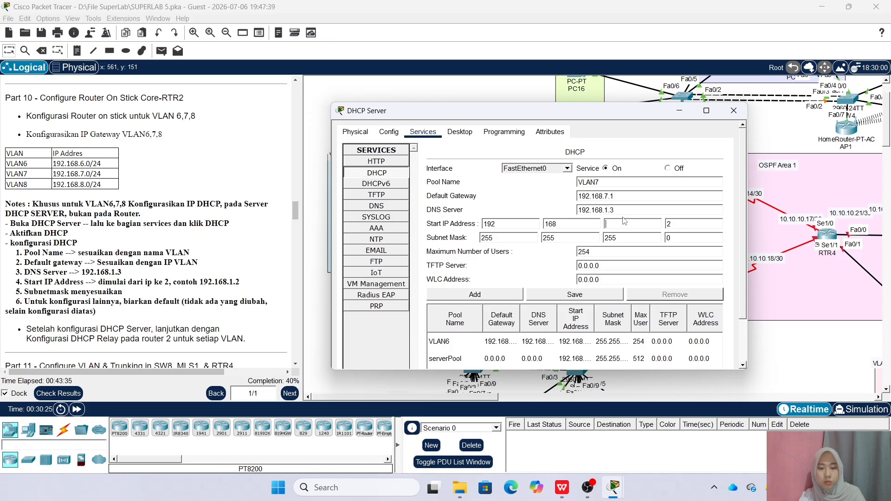
left_click(490, 295)
Add the VLAN8 pool with gateway 192.168.8.1, then close the DHCP server window
left_click(621, 184)
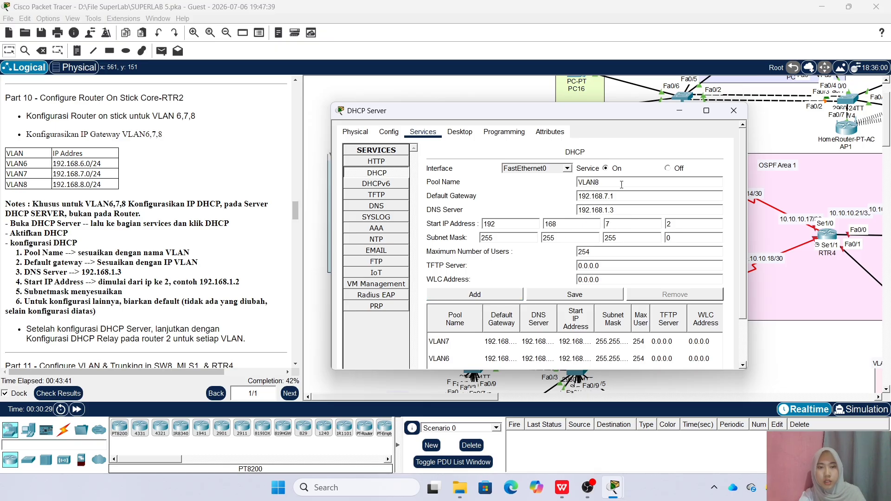
left_click(609, 196)
key("BackSpace")
type("8")
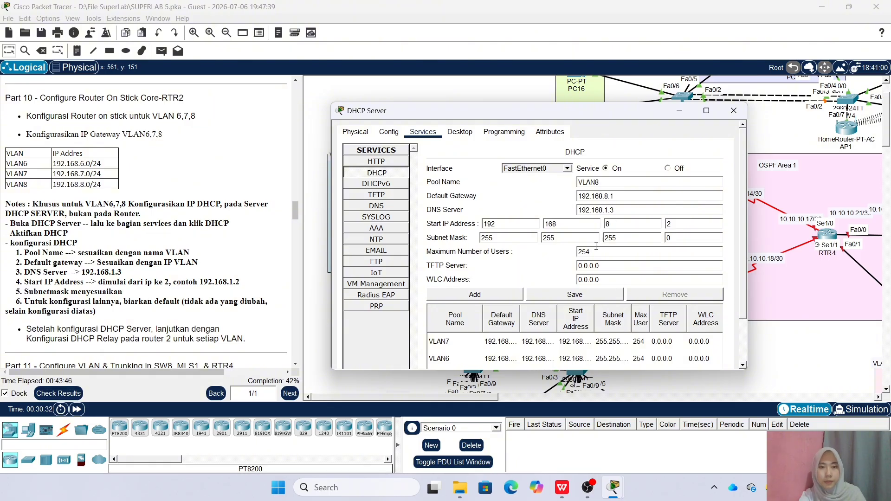
left_click(466, 295)
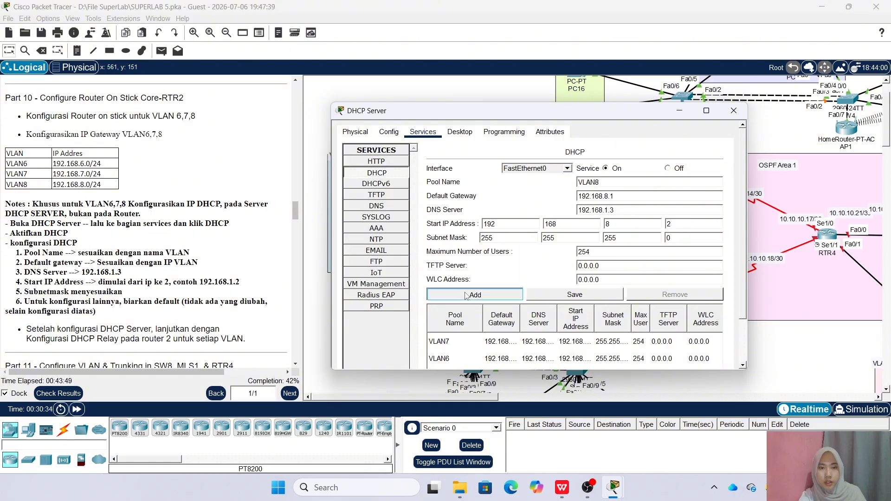
scroll(518, 341, "down", 2)
scroll(518, 332, "up", 2)
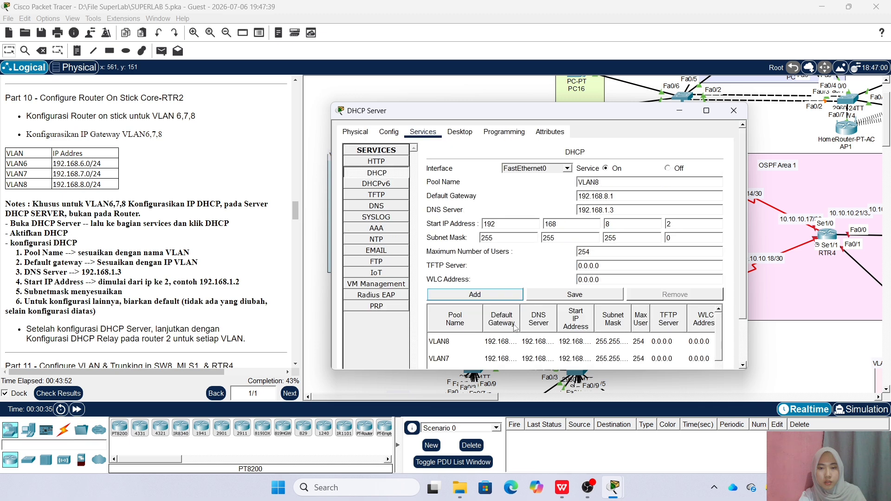
left_click(734, 111)
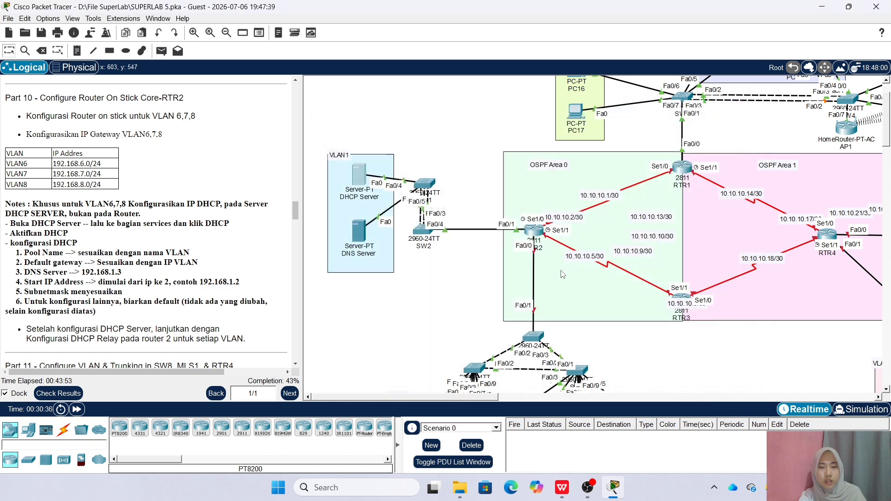
On RTR2, enter global configuration and bring interface Fa0/0 up with 'no shutdown'
left_click(534, 230)
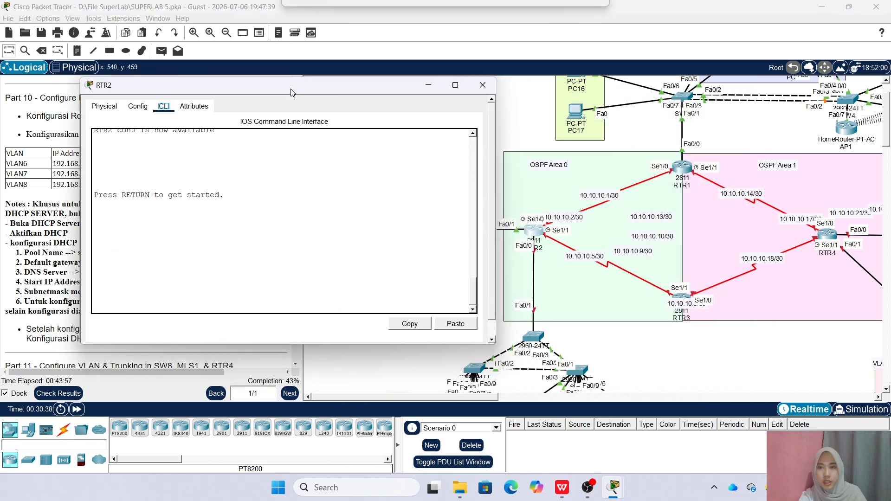
key("Return")
type("en")
key("Return")
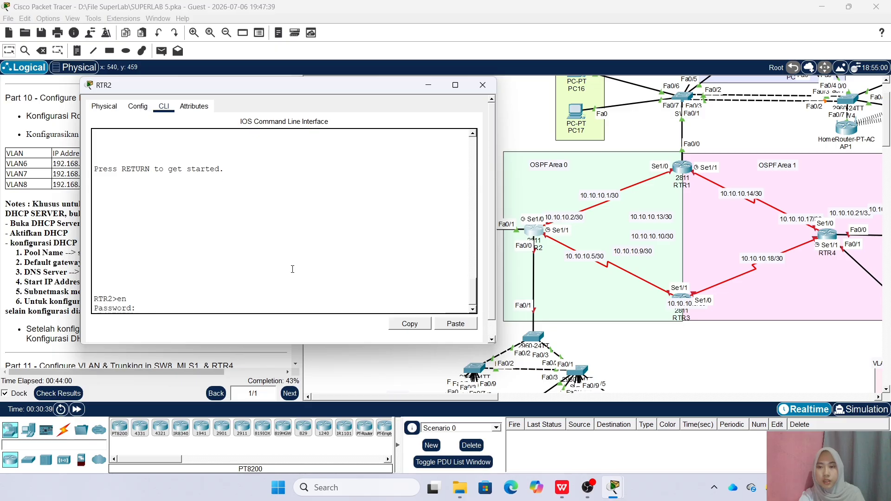
key("Return")
type("conf")
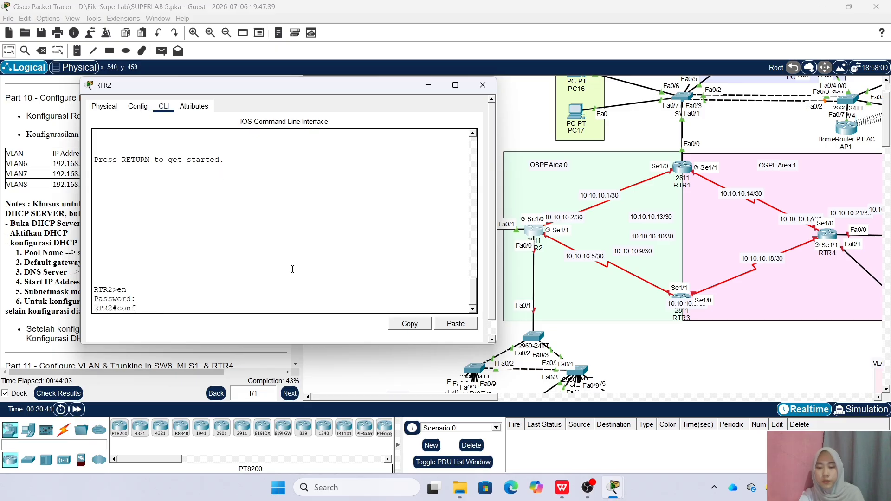
type(" t")
key("Return")
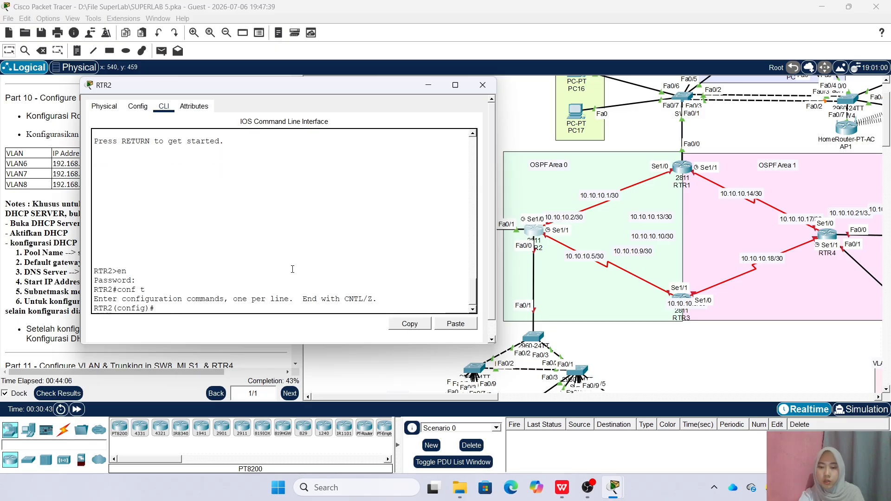
type("int fa0/0")
key("Return")
type("no sh")
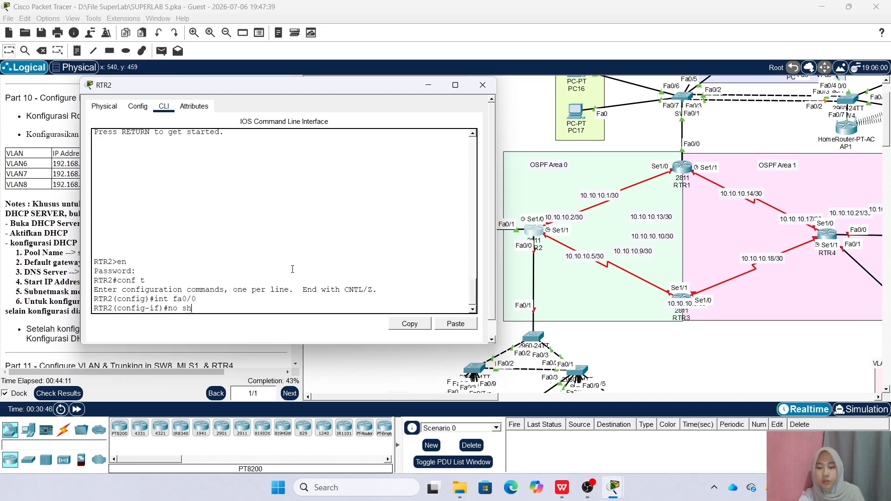
key("Return")
key("Return")
Create subinterface Fa0/0.6 with dot1Q VLAN 6 and address 192.168.6.1/24
type("int fa0/0.6")
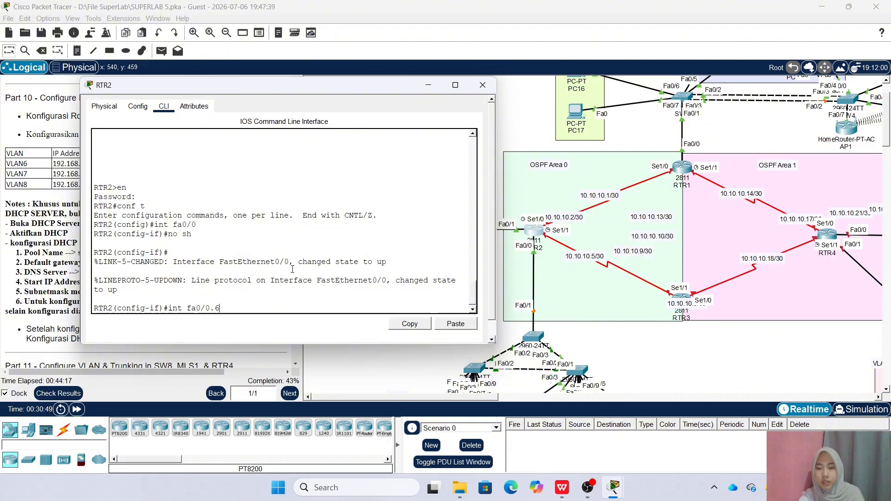
key("Return")
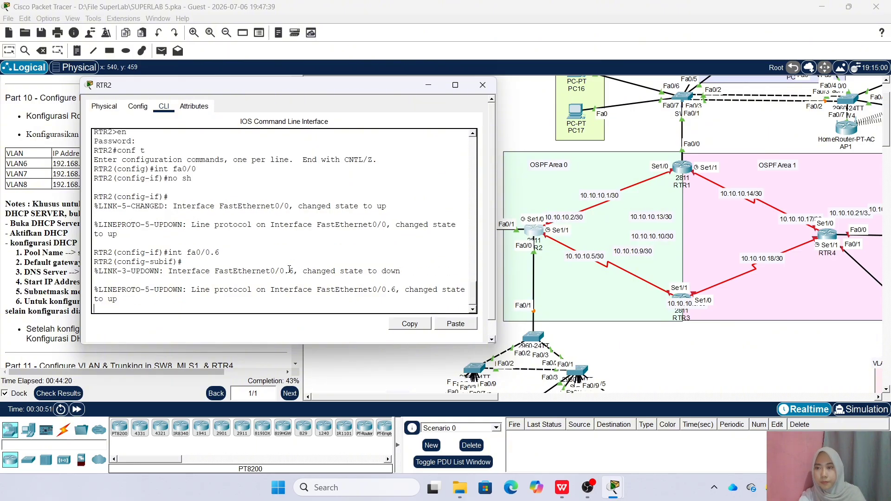
key("Return")
type("en")
key("Tab")
key("Tab")
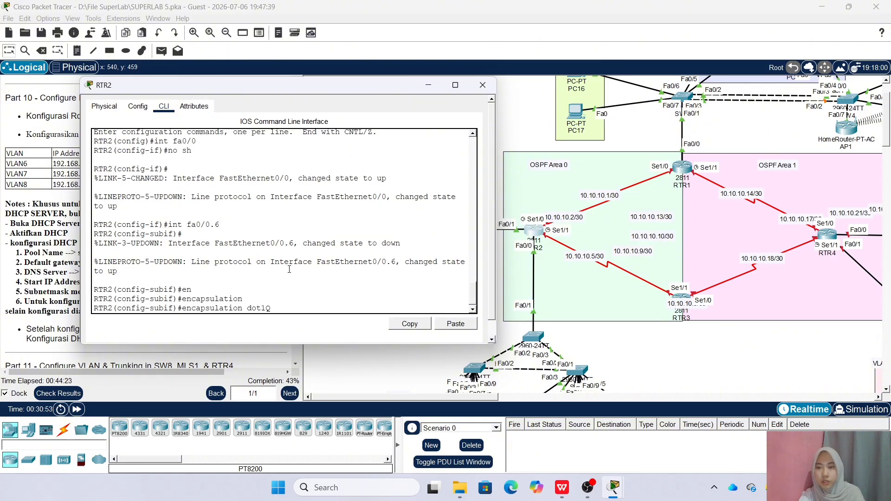
key("Return")
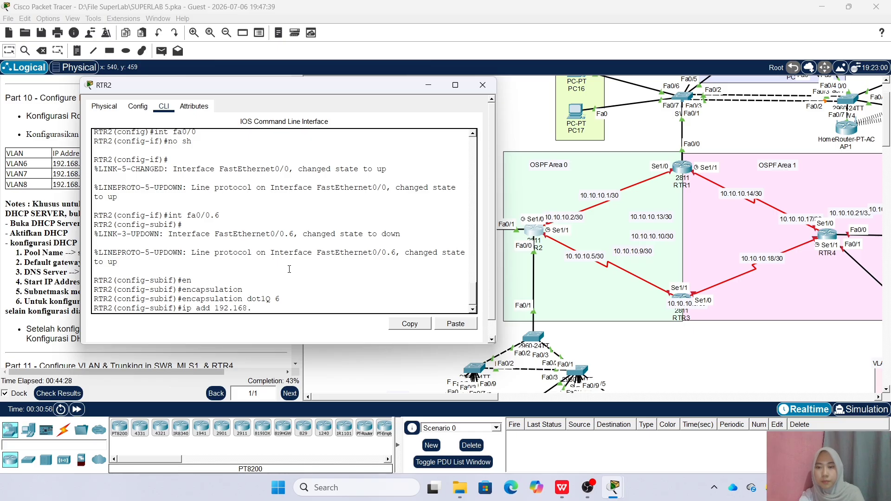
type("ip add 192.168.6.1 255.255.255.0")
key("Return")
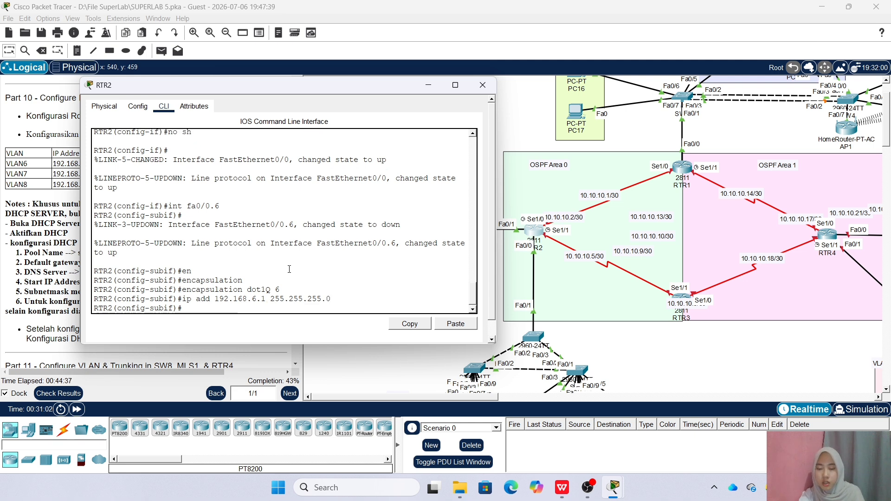
Create subinterface Fa0/0.7 with dot1Q VLAN 7 and address 192.168.7.1/24
type("int fa0/0.")
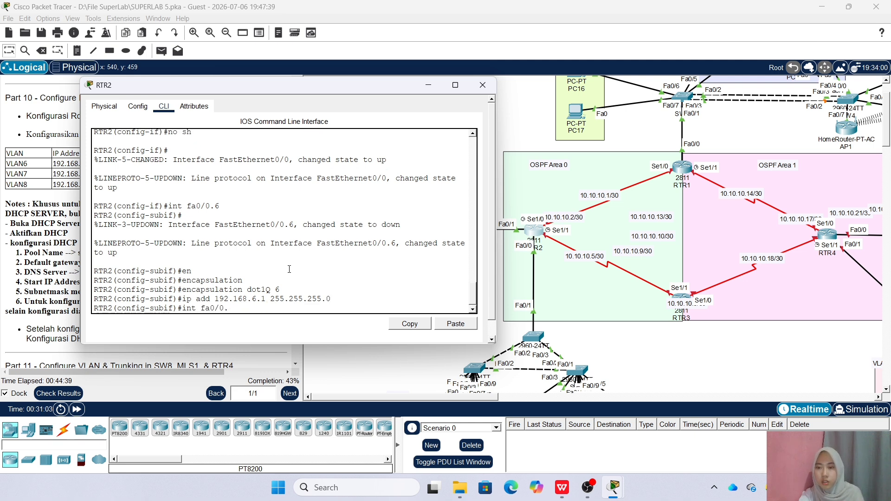
type("7")
key("Return")
key("Up")
key("Up")
key("Up")
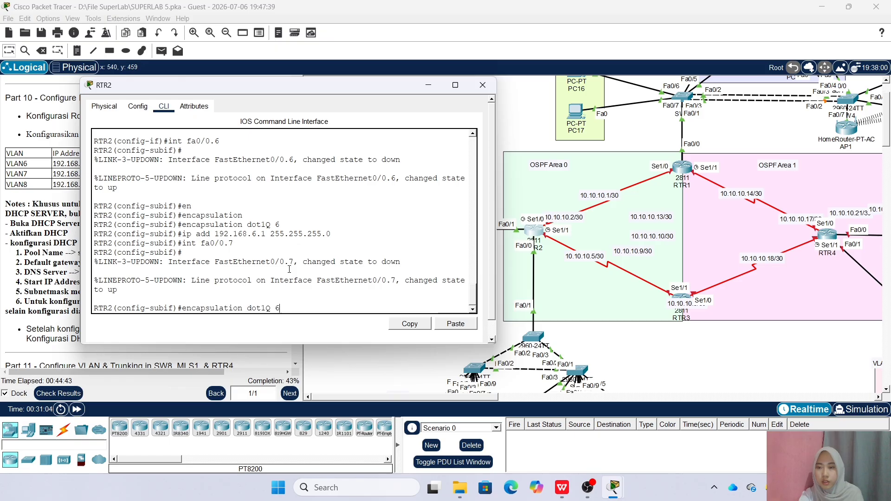
type("7")
key("Return")
key("Up")
key("Up")
key("Up")
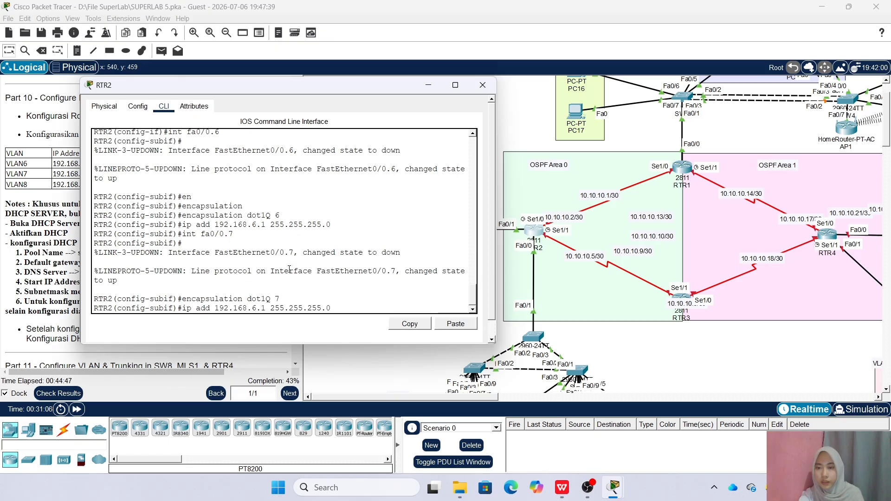
key("BackSpace")
type("7")
key("Return")
Create subinterface Fa0/0.8 with dot1Q VLAN 8 and address 192.168.8.1/24, then exit
key("Up")
key("Up")
key("Up")
key("Up")
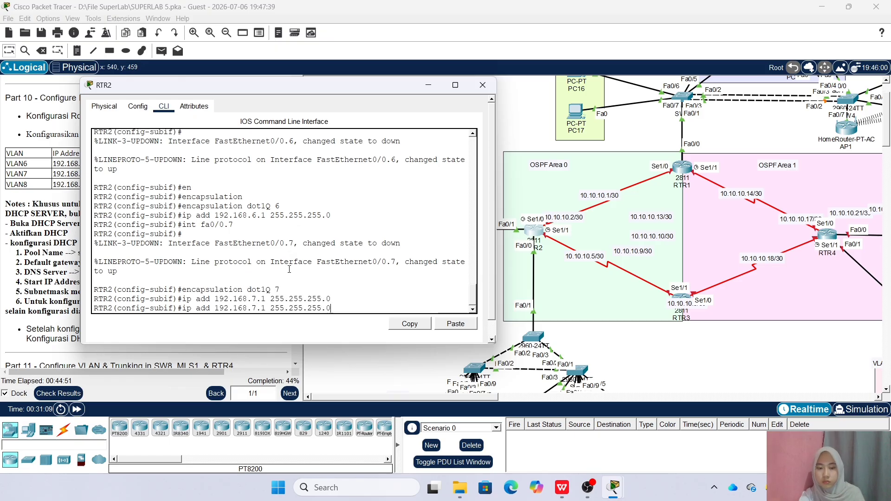
key("Down")
key("Up")
key("Down")
key("BackSpace")
type("8")
key("Return")
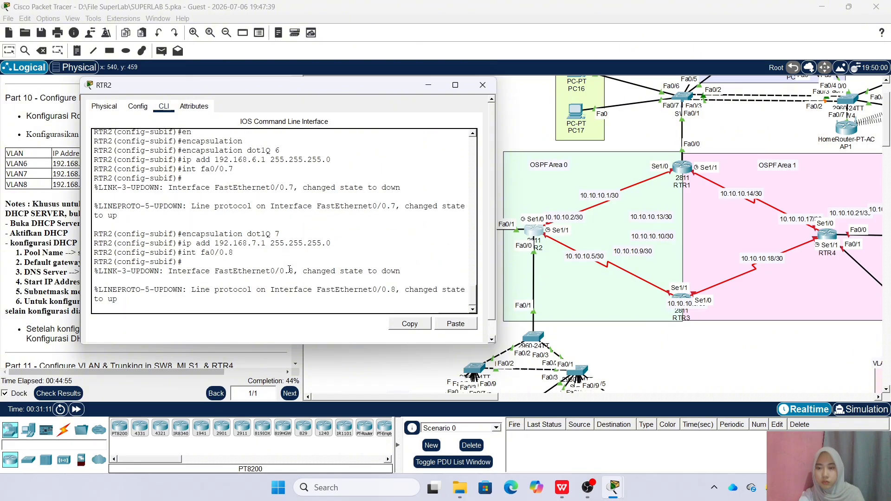
key("Up")
key("Up")
key("Up")
key("Return")
key("Up")
key("Up")
key("Up")
key("BackSpace")
type("8")
key("Return")
type("ex")
key("Return")
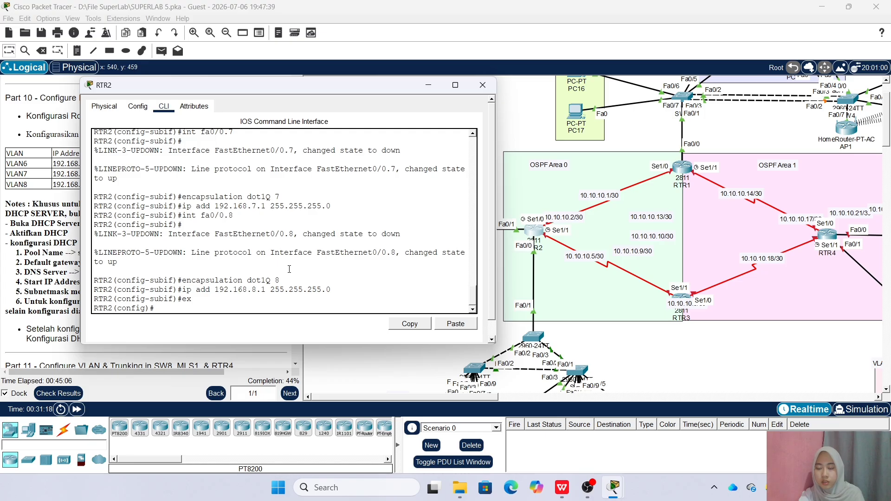
Enter the ip helper-address 192.168.1.2 command for RTR2's Fa0/0.6 subinterface
type("ip hel")
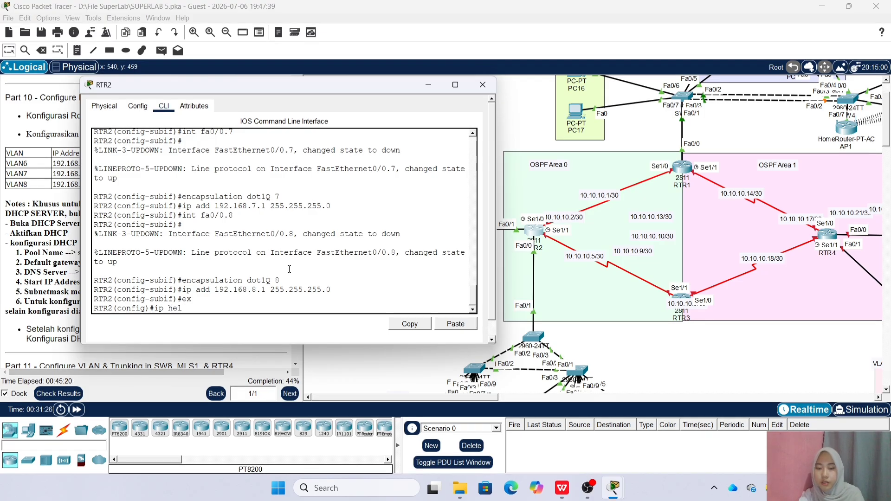
key("Tab")
type("per-a")
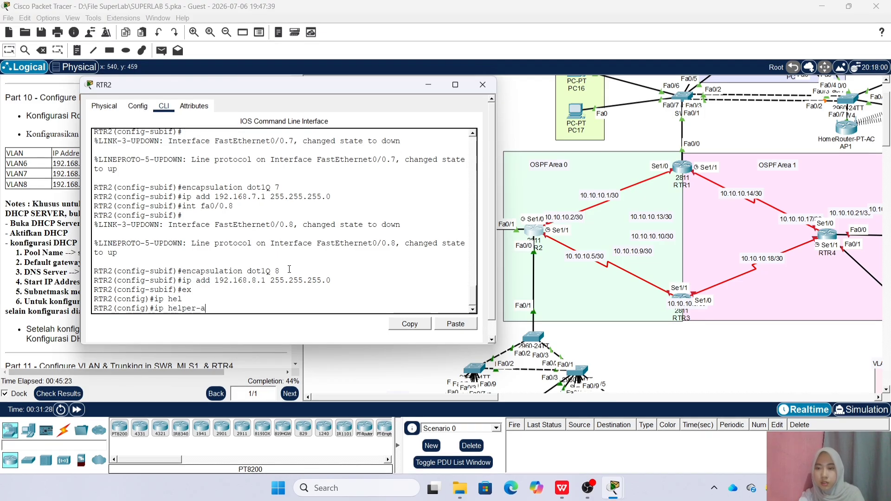
type("ddreess 192.168.1.")
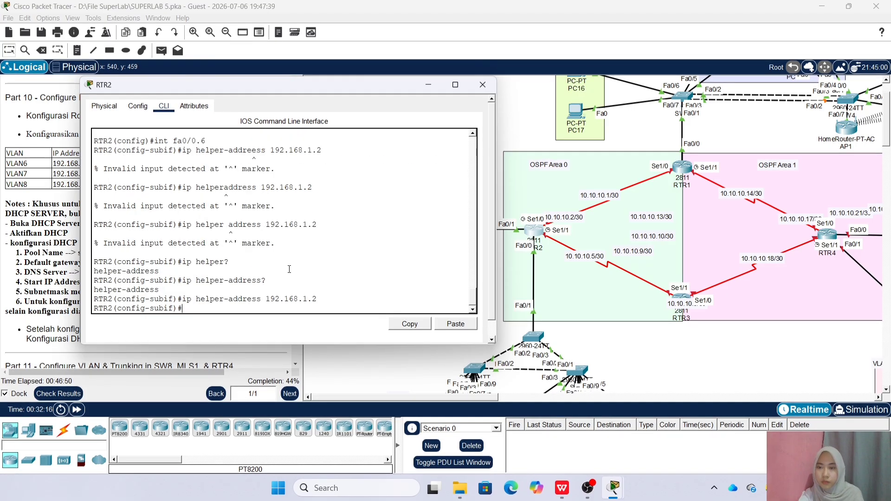
Set ip helper-address 192.168.1.2 on subinterface Fa0/0.7
key("Up")
key("Up")
key("Up")
key("Up")
key("Up")
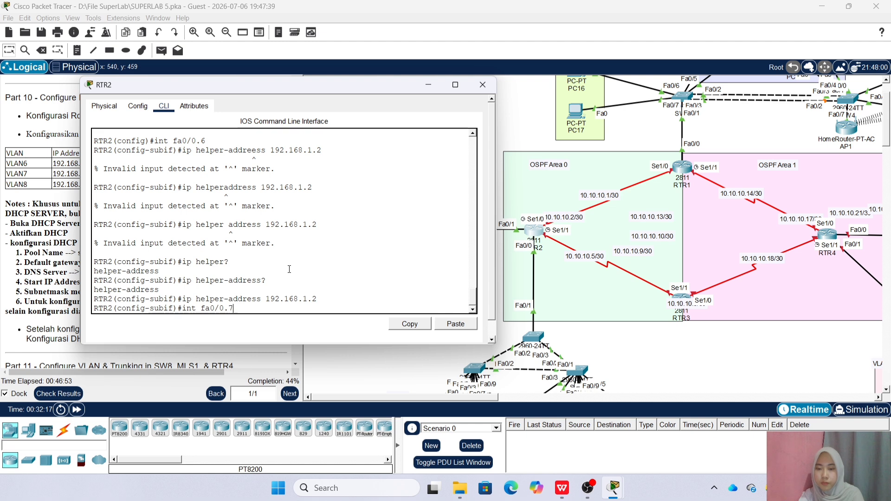
key("BackSpace")
type("7")
key("Return")
key("Up")
key("Up")
key("Return")
Set ip helper-address 192.168.1.2 on subinterface Fa0/0.8
key("Up")
key("Up")
type("8")
key("Return")
key("Up")
key("Up")
key("Return")
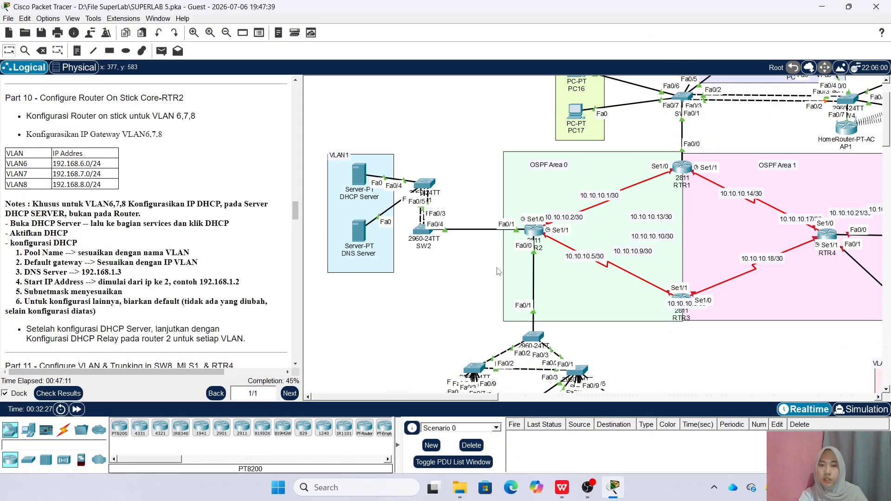
scroll(499, 271, "down", 2)
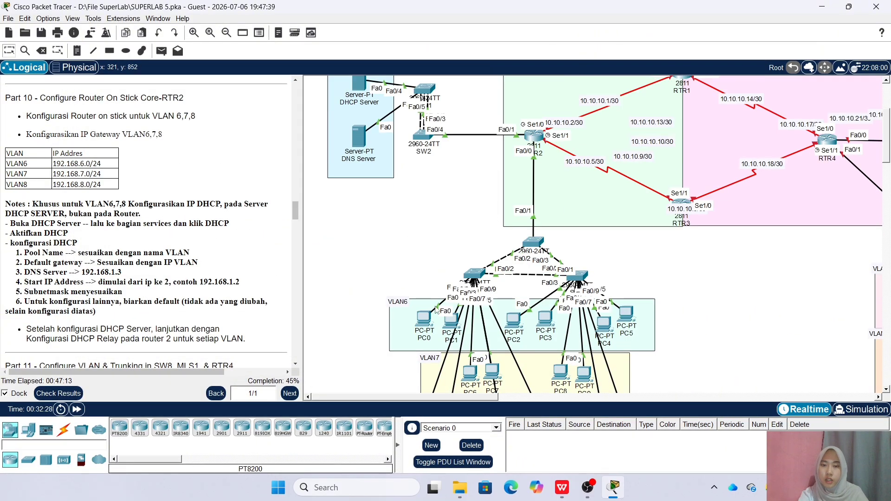
Set PC0 and PC1 to obtain their IP addresses via DHCP
left_click(423, 319)
left_click(328, 124)
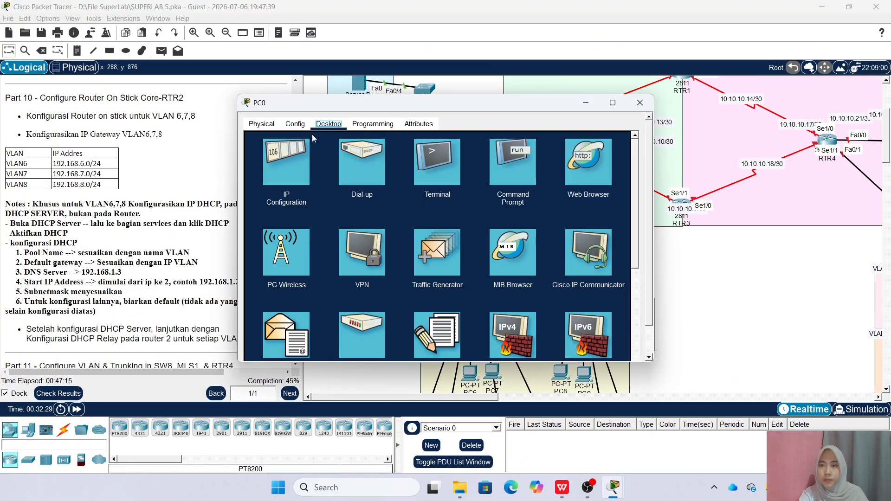
left_click(288, 191)
left_click(267, 148)
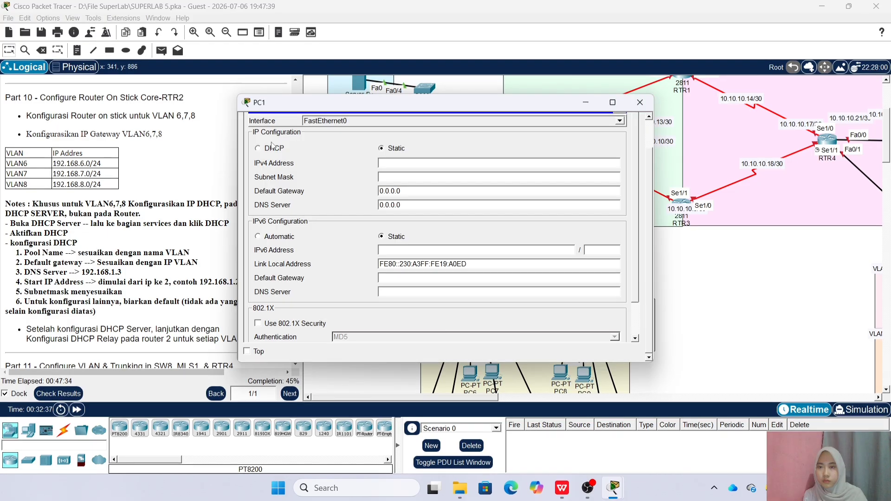
left_click(269, 148)
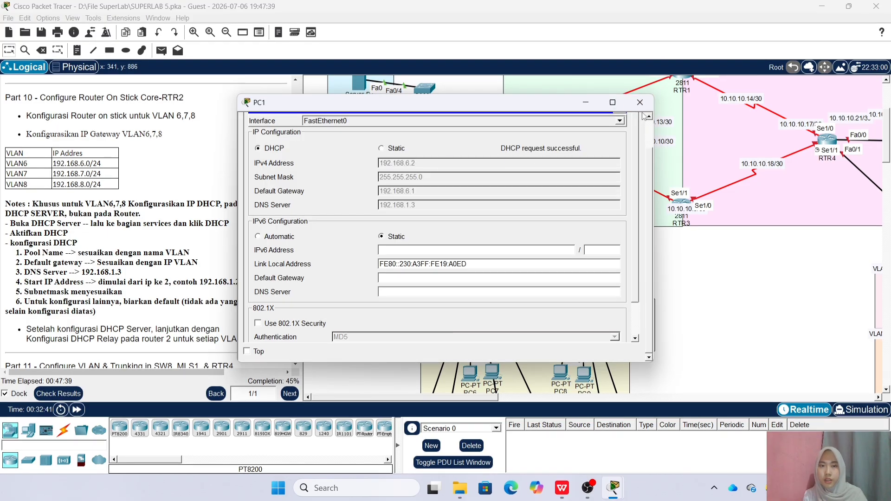
left_click(640, 102)
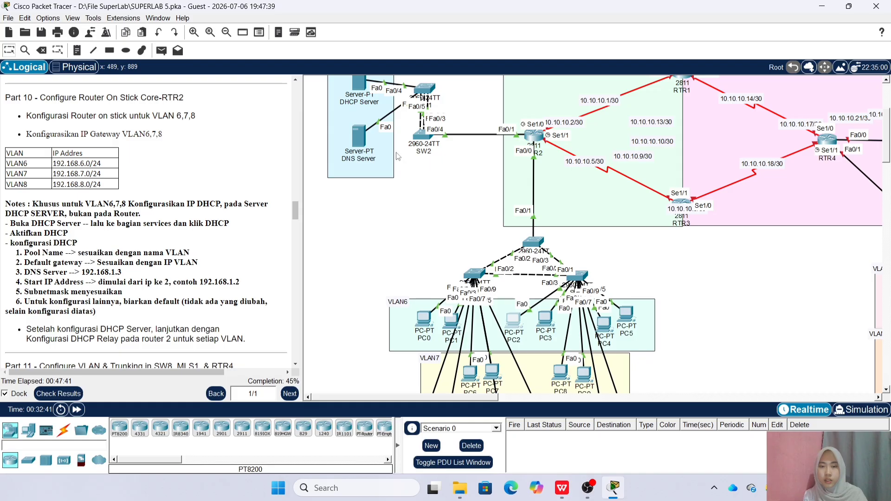
Switch PC2 and PC3 to DHCP addressing
left_click(512, 320)
left_click(383, 123)
left_click(292, 177)
left_click(270, 148)
left_click(640, 102)
left_click(544, 320)
left_click(329, 123)
left_click(293, 184)
left_click(258, 148)
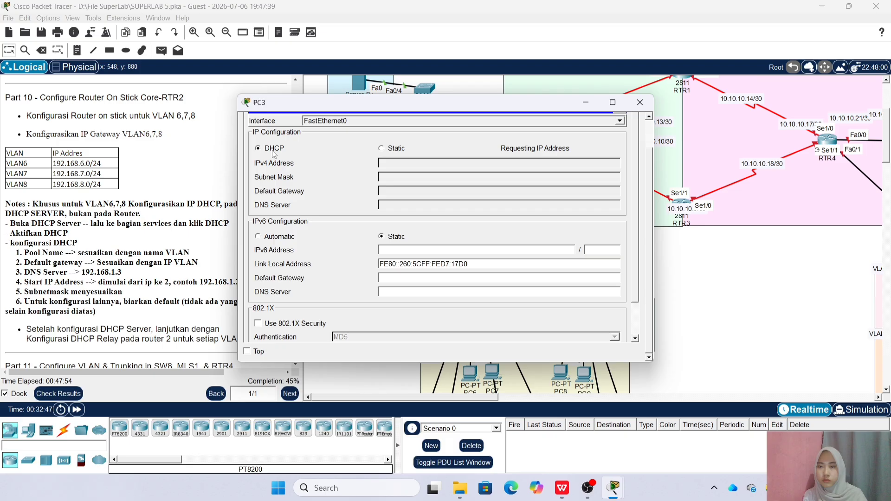
left_click(640, 102)
Switch PC4 and PC5 to DHCP addressing
left_click(603, 324)
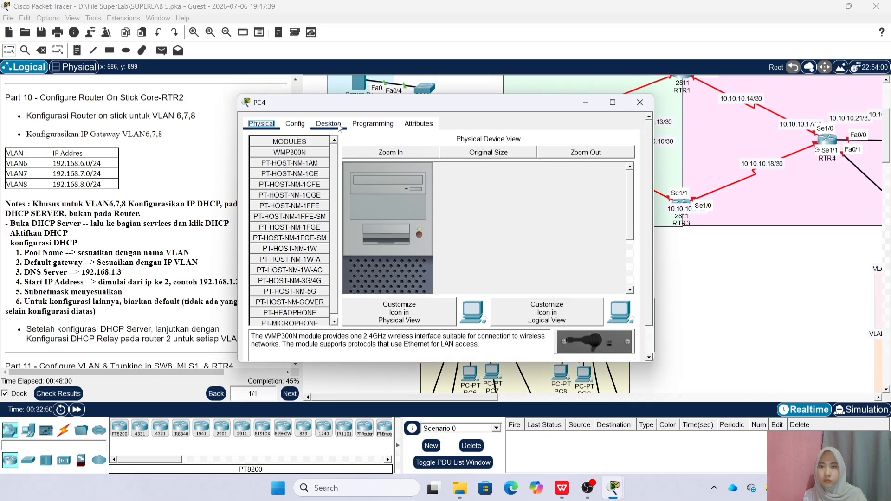
left_click(328, 123)
left_click(293, 183)
left_click(258, 148)
left_click(640, 102)
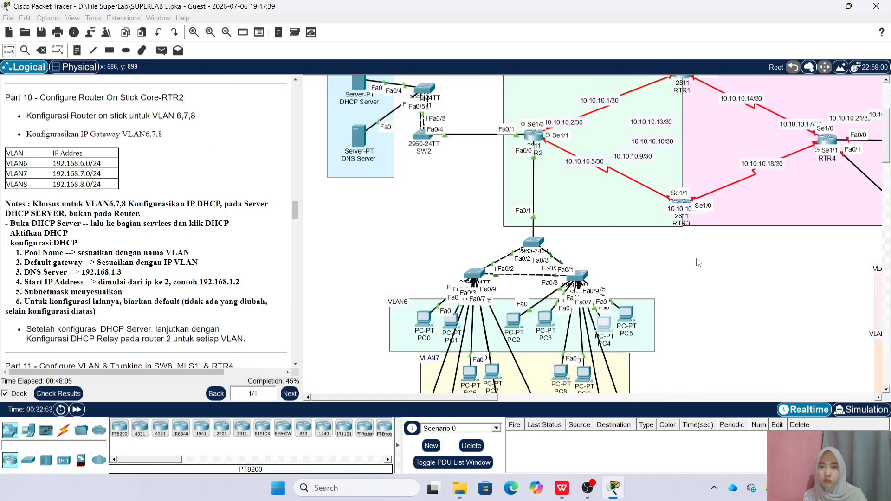
left_click(627, 319)
left_click(329, 124)
left_click(283, 150)
left_click(258, 147)
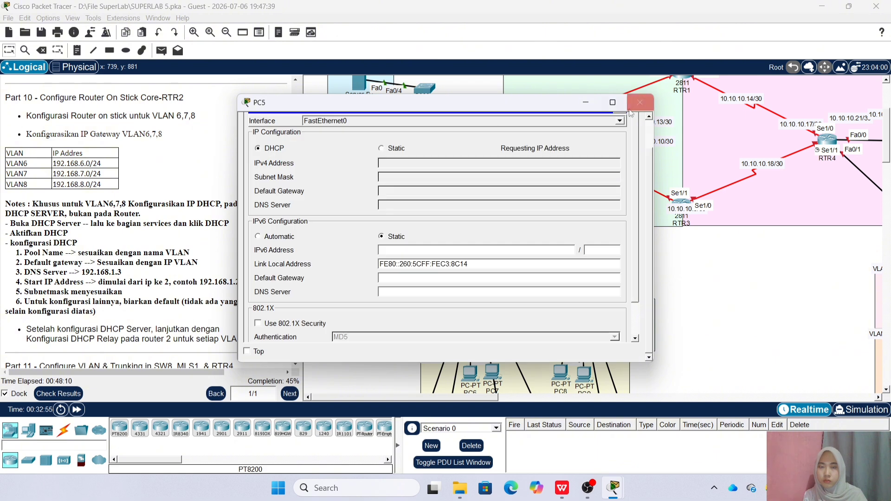
left_click(640, 102)
Switch PC6 and PC7 to DHCP addressing
scroll(523, 328, "down", 3)
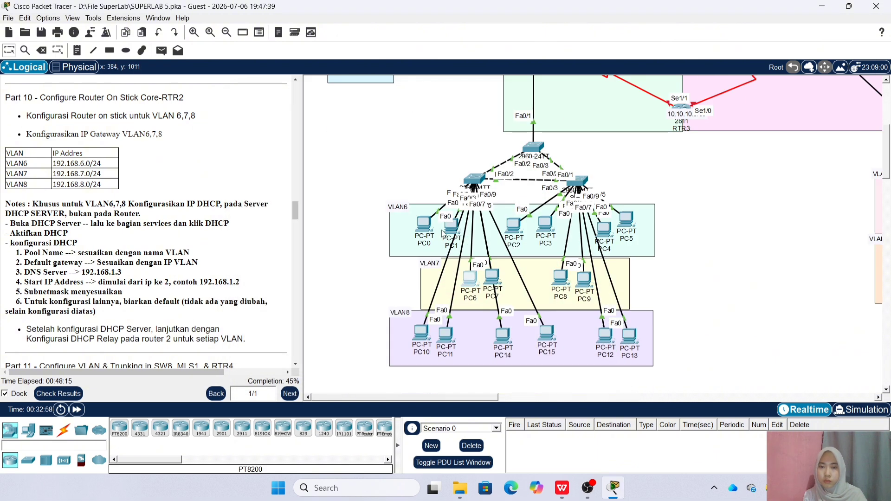
left_click(469, 279)
left_click(329, 124)
left_click(293, 183)
left_click(258, 148)
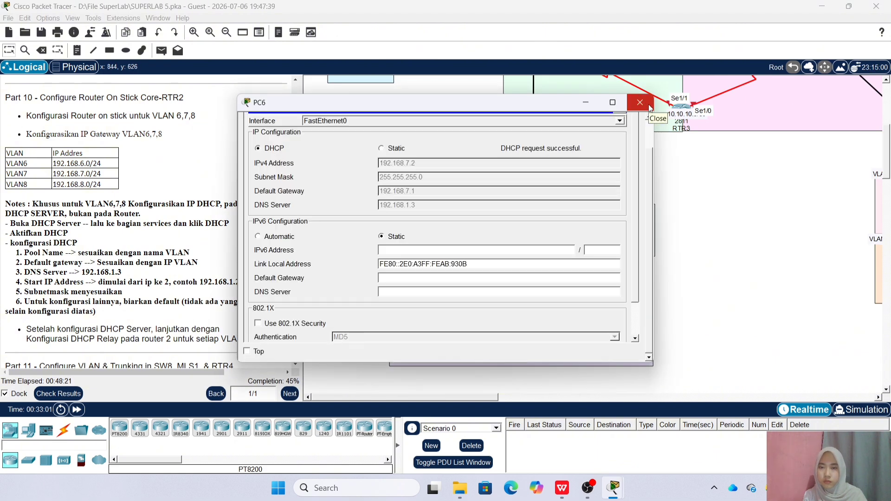
left_click(642, 104)
left_click(492, 275)
left_click(328, 123)
left_click(294, 183)
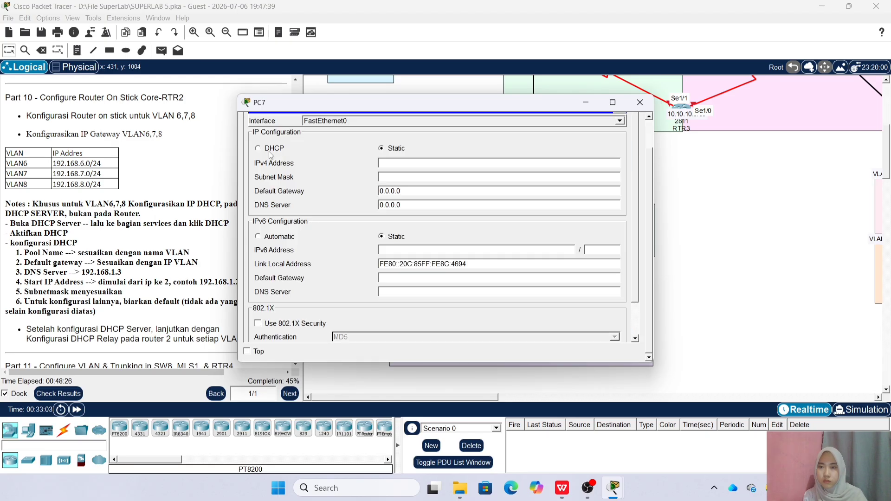
left_click(258, 146)
left_click(640, 102)
Switch PC8 and PC9 to DHCP addressing
left_click(560, 278)
left_click(328, 123)
left_click(293, 183)
left_click(258, 148)
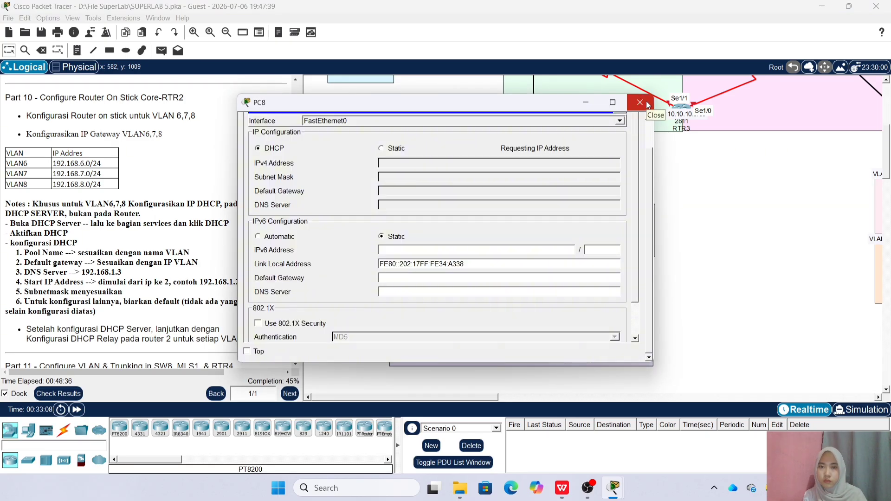
left_click(646, 105)
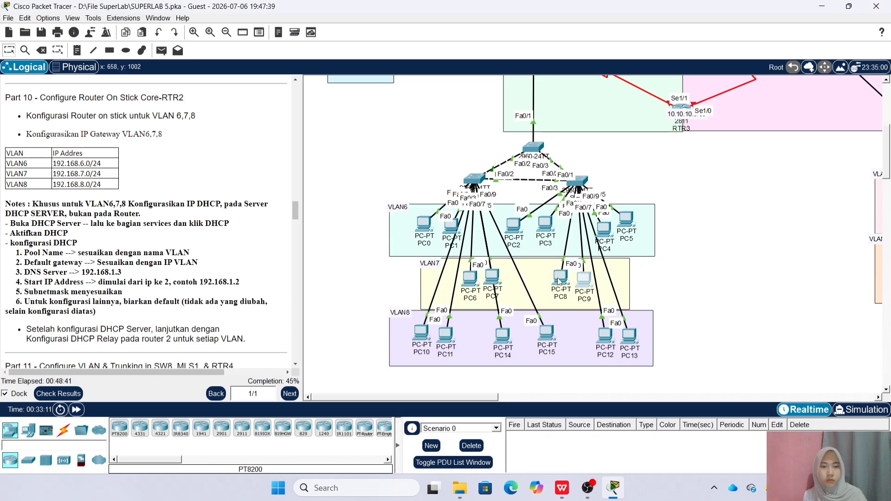
left_click(585, 279)
left_click(328, 124)
left_click(293, 183)
left_click(258, 148)
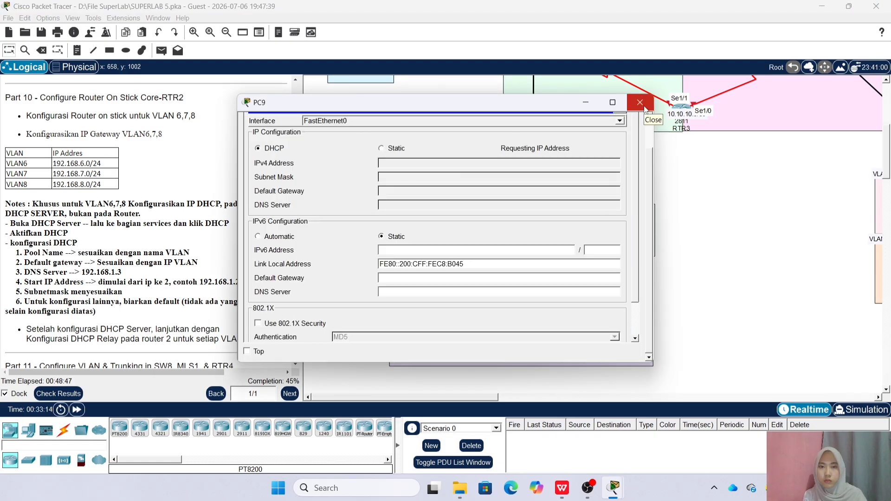
left_click(644, 109)
Switch PC10 and PC11 to DHCP addressing
left_click(423, 331)
left_click(328, 124)
left_click(291, 185)
left_click(258, 148)
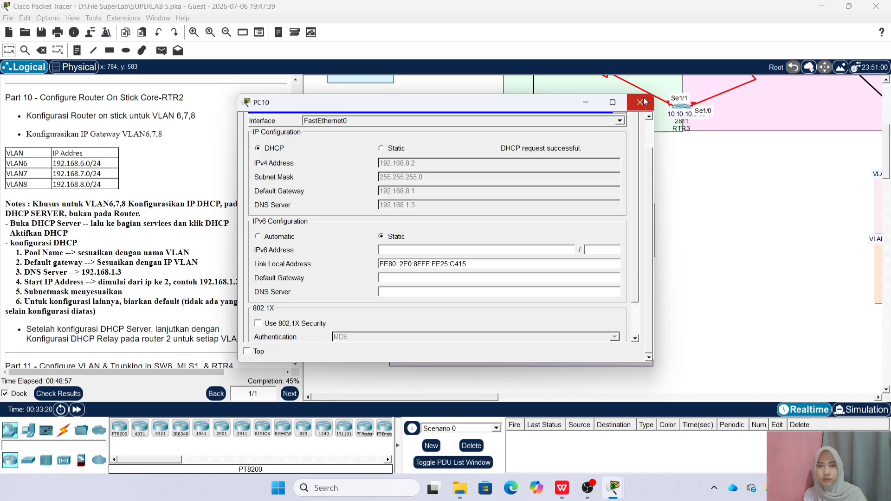
left_click(639, 102)
left_click(449, 335)
left_click(329, 123)
left_click(291, 184)
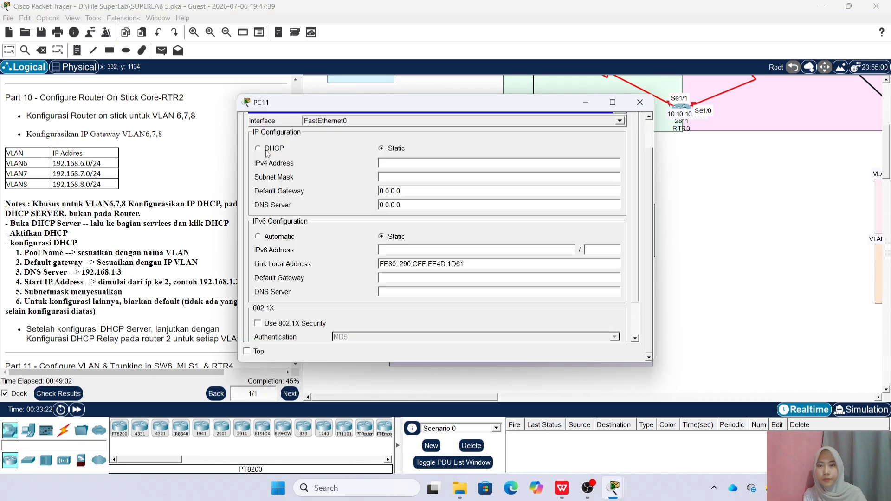
left_click(258, 148)
left_click(639, 102)
Switch PC14 and PC15 to DHCP addressing
left_click(502, 335)
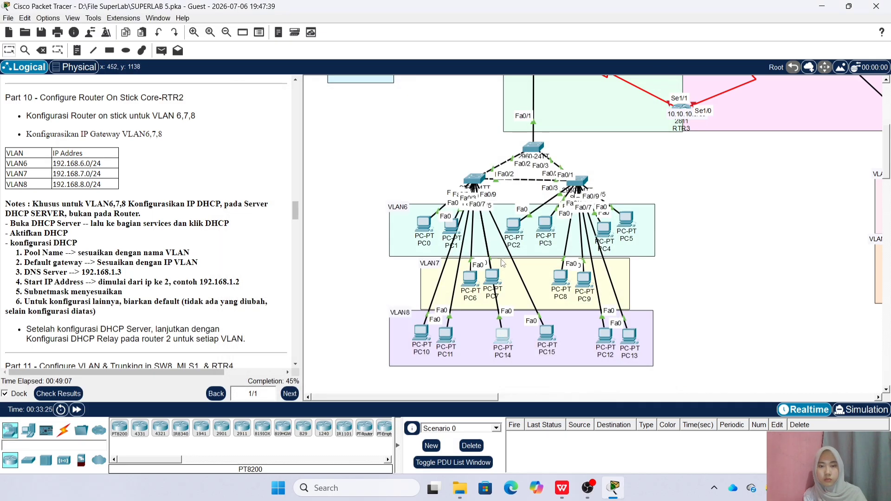
left_click(328, 123)
left_click(292, 184)
left_click(258, 148)
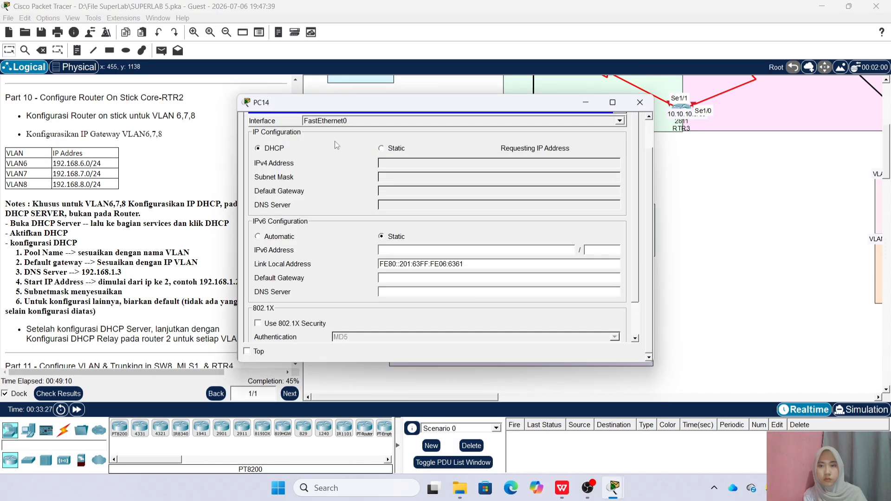
left_click(650, 105)
left_click(547, 333)
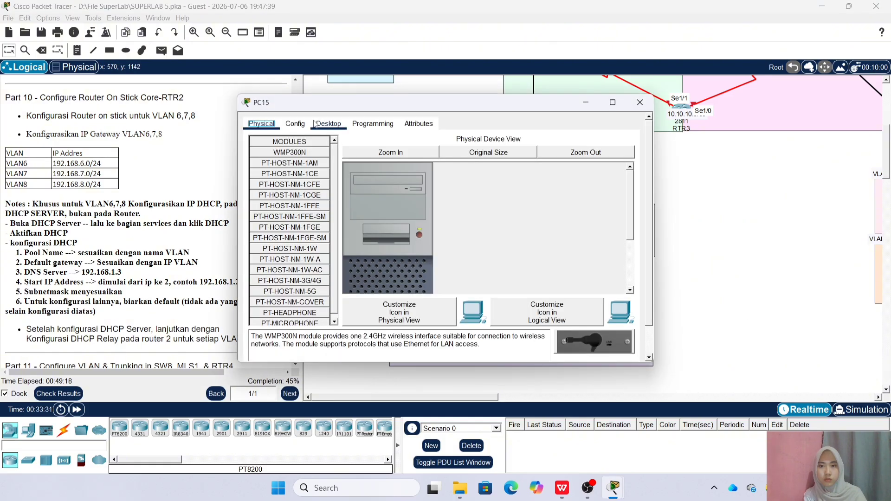
left_click(328, 124)
left_click(291, 184)
left_click(258, 148)
left_click(639, 102)
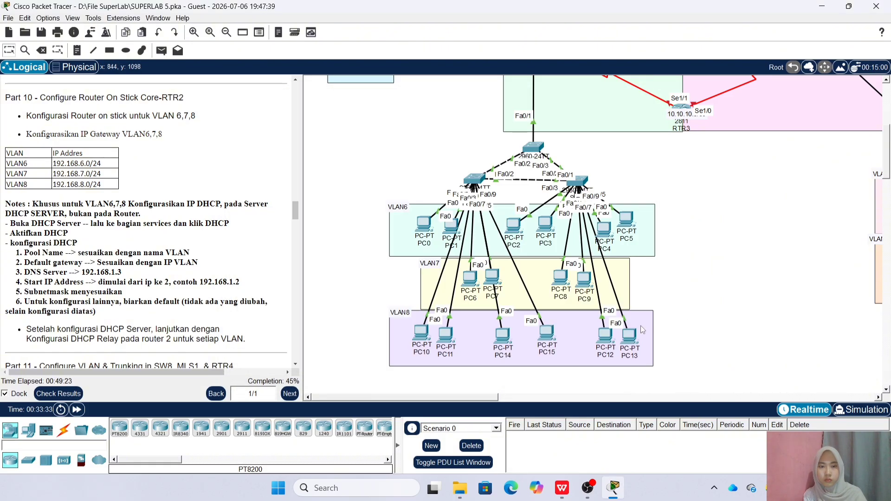
Switch PC12 and PC13 to DHCP addressing
left_click(603, 339)
left_click(329, 123)
left_click(273, 160)
left_click(258, 148)
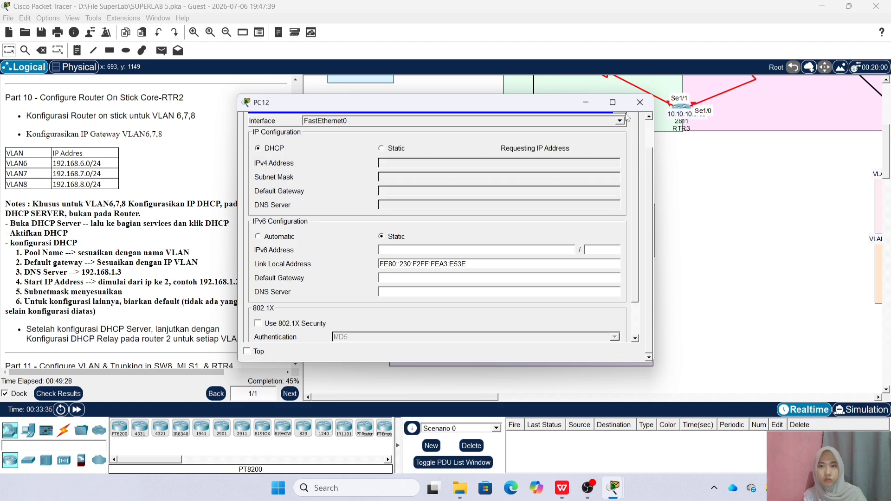
left_click(640, 102)
left_click(630, 338)
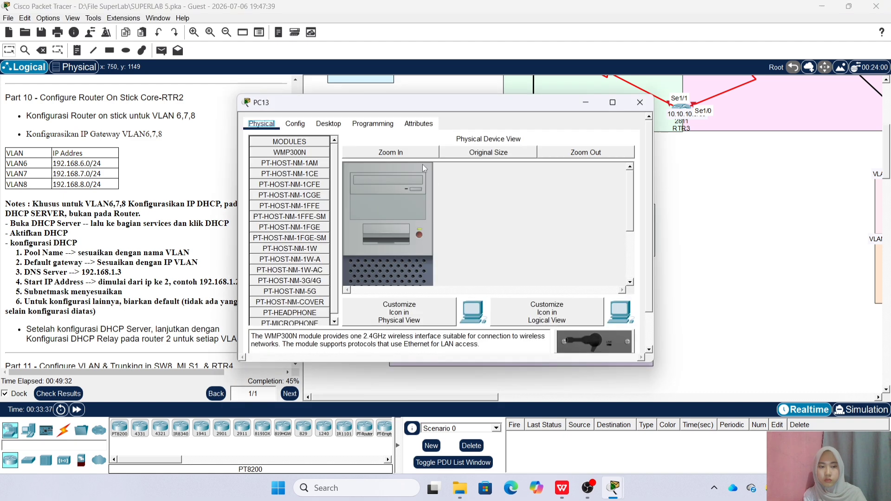
left_click(328, 123)
left_click(293, 188)
left_click(257, 148)
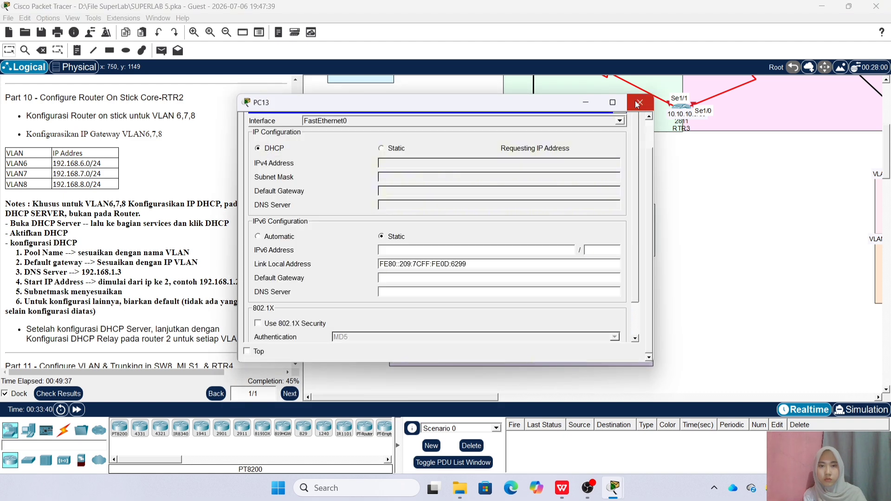
left_click(638, 103)
Scroll the activity instructions from Part 10 to Part 11 on VLANs and trunking
scroll(448, 269, "up", 2)
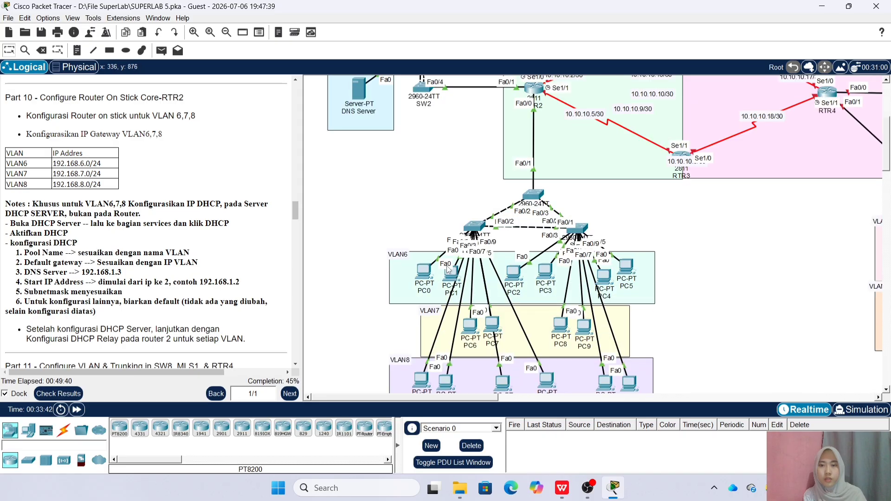
scroll(448, 269, "up", 4)
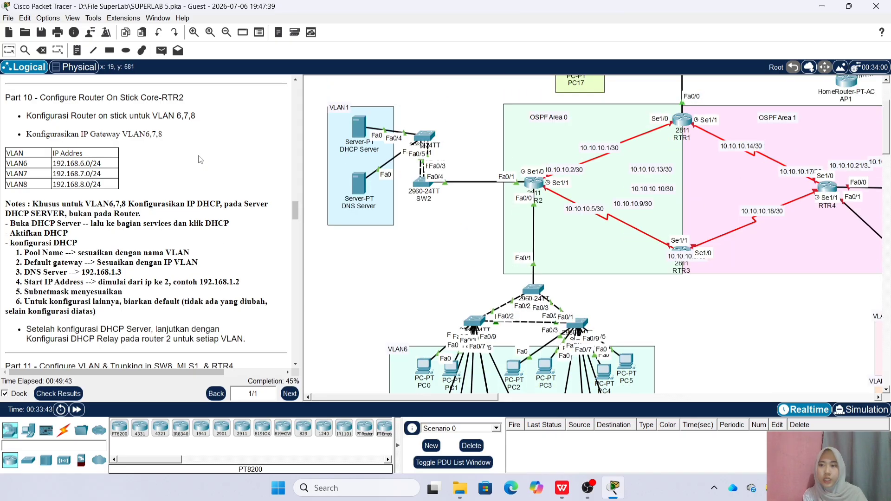
scroll(348, 250, "down", 4)
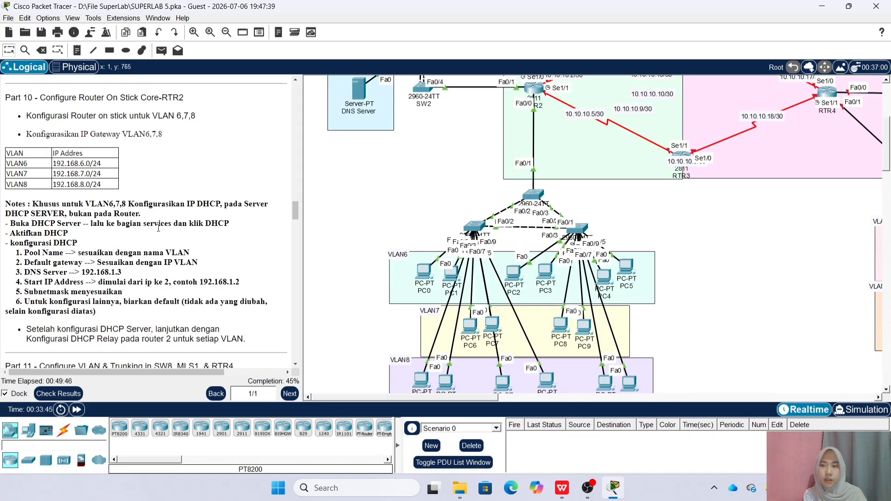
scroll(159, 227, "down", 6)
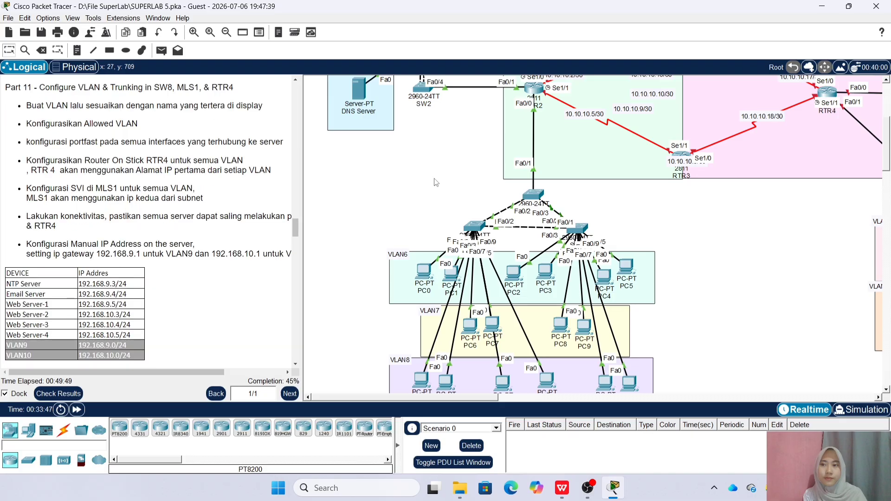
scroll(396, 214, "down", 4)
scroll(383, 244, "up", 10)
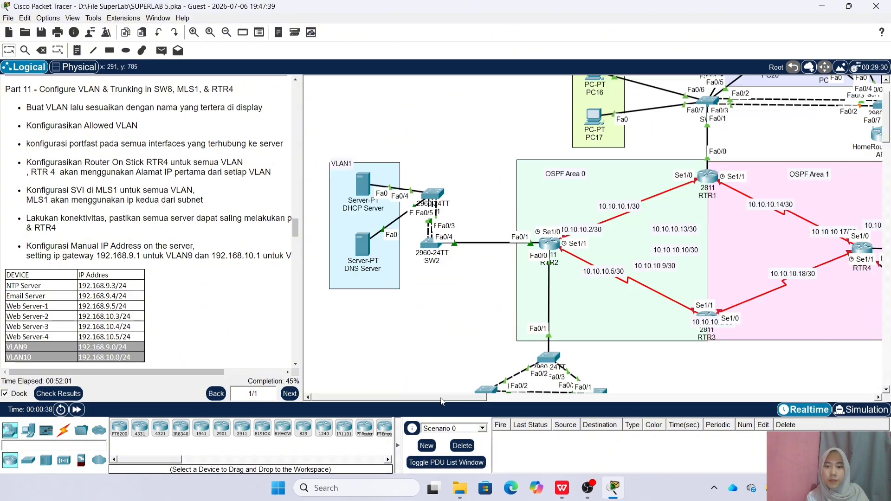
Bring up SW8's command-line interface
left_click_drag(440, 397, 550, 397)
scroll(538, 354, "down", 1)
scroll(539, 358, "down", 3)
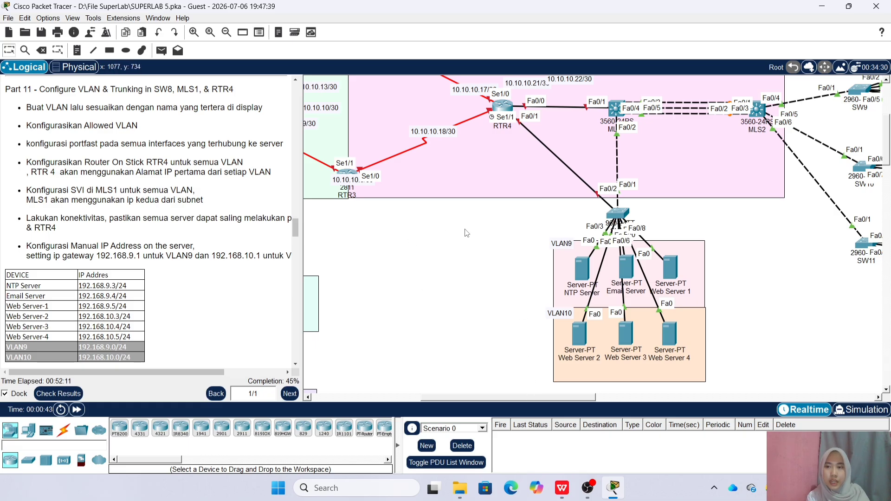
left_click(617, 215)
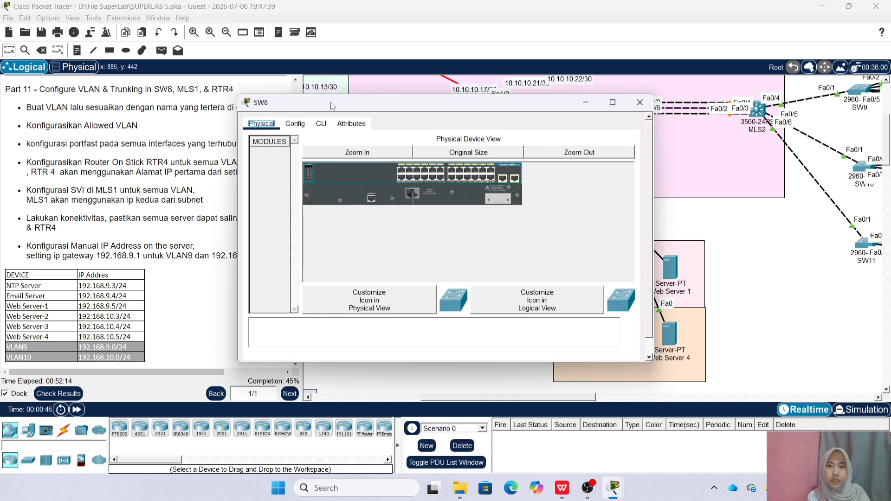
left_click(321, 124)
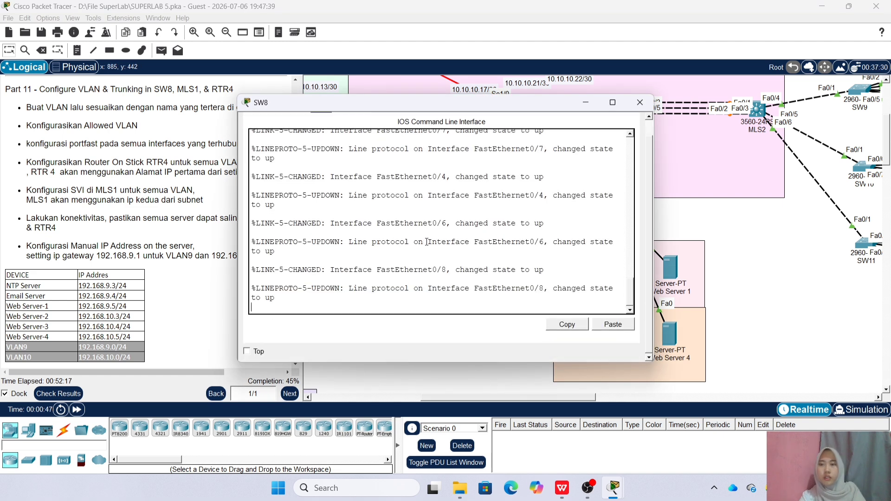
Enter privileged mode and global configuration mode on SW8
key("Return")
type("en")
key("Return")
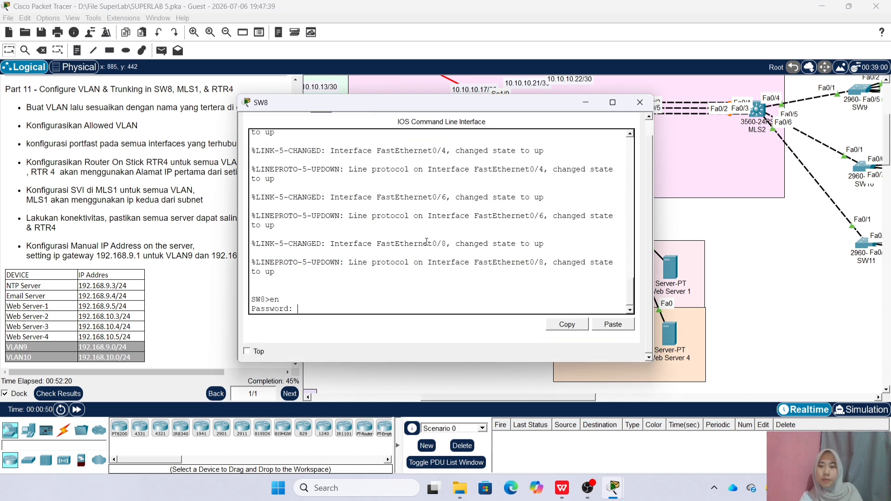
key("Return")
type("conf")
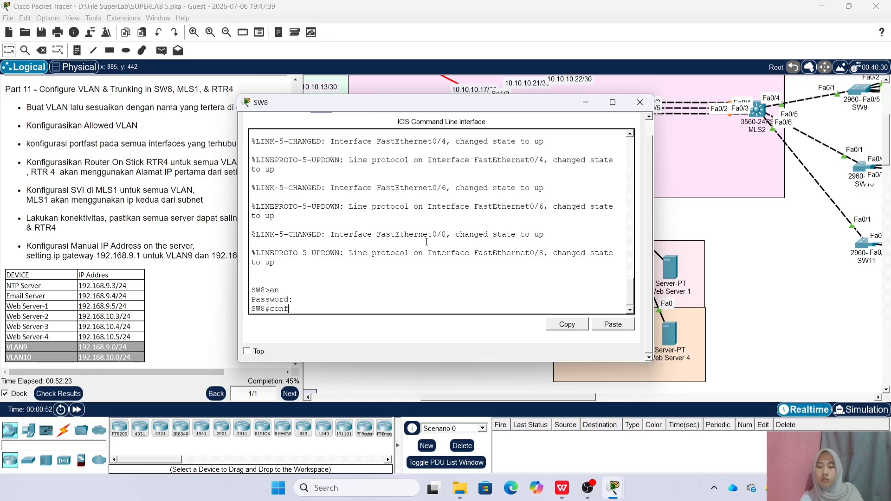
type(" t")
key("Return")
Create VLAN 9 named VLAN9 and VLAN 10 named VLAN10 on SW8
type("vlan")
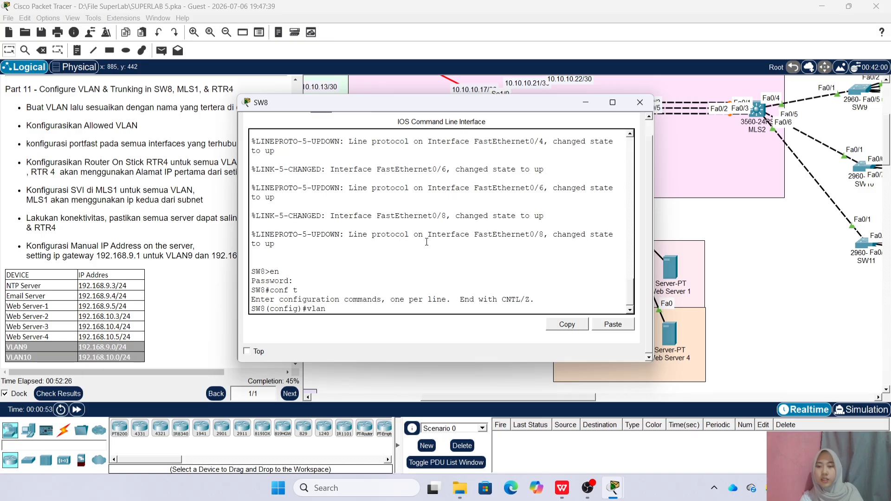
type(" 9")
key("Return")
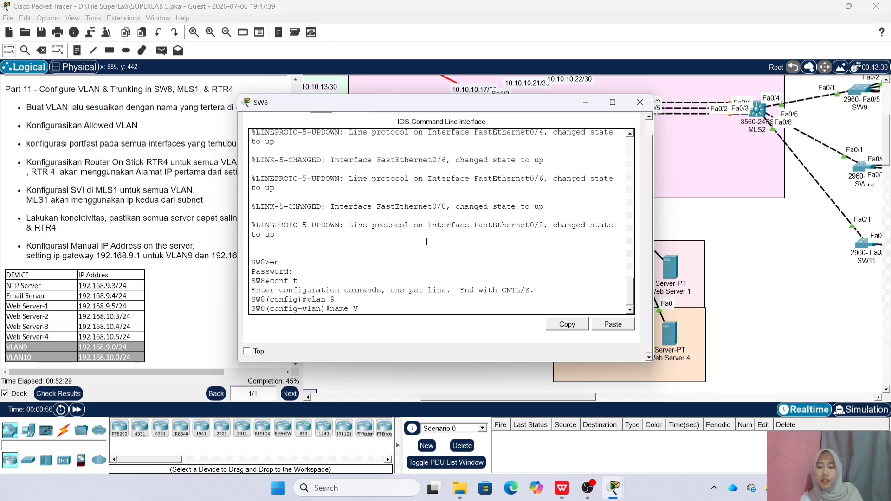
type("name VLAN9")
key("Return")
type("vlan 910")
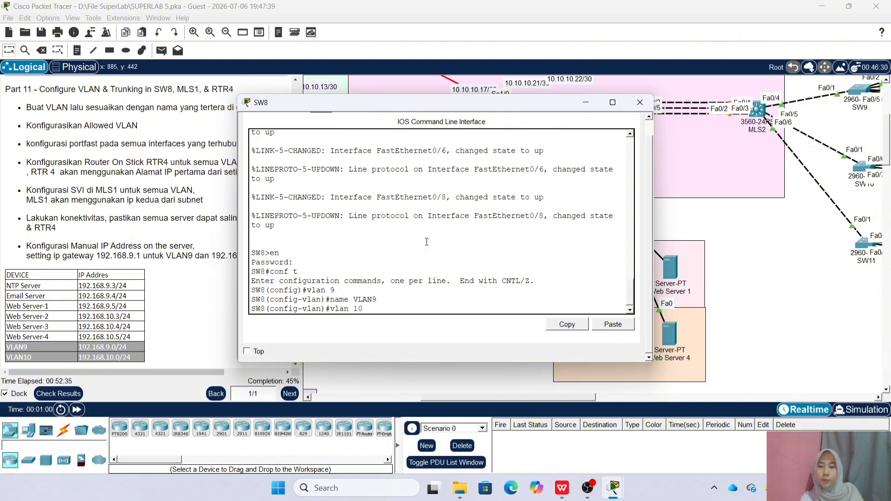
key("Return")
type("name VLAN10")
key("Return")
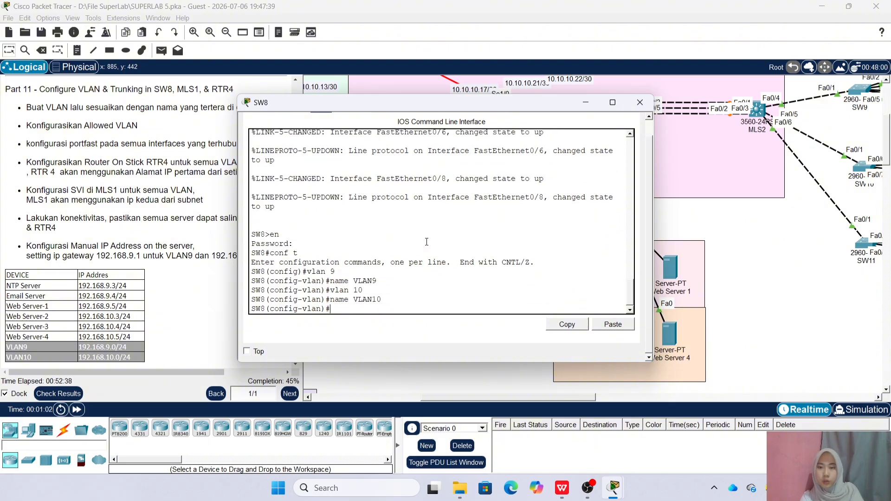
type("ex")
key("Return")
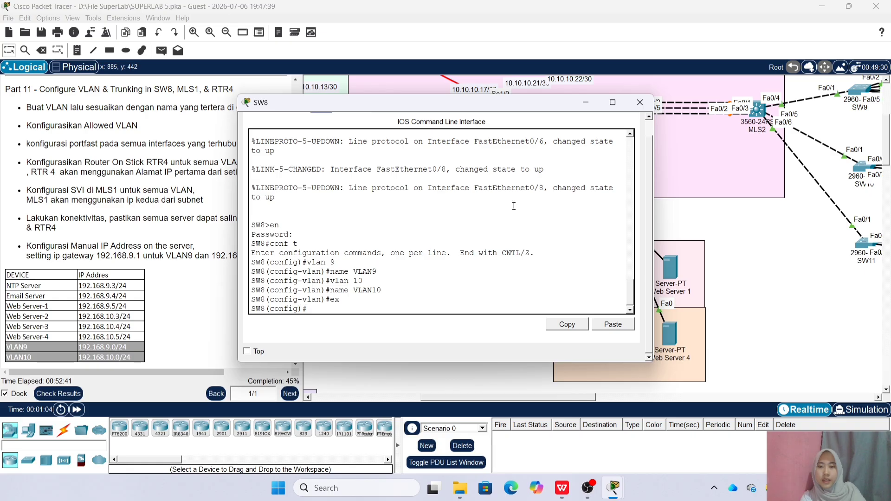
Close SW8 and nudge the NTP Server and Web Servers 1, 2 and 4 into place
left_click_drag(513, 107, 424, 110)
left_click(551, 106)
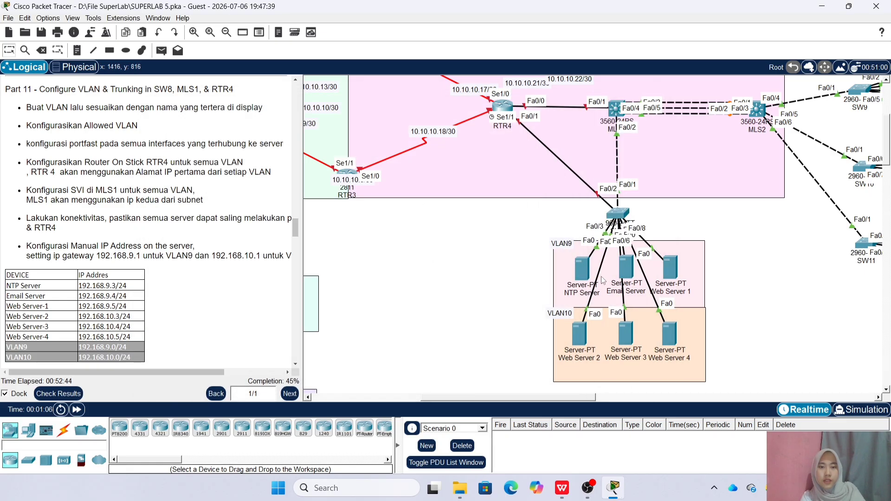
left_click_drag(585, 278, 582, 281)
mouse_move(670, 272)
left_mouse_down()
mouse_move(697, 248)
mouse_move(681, 243)
mouse_move(671, 272)
left_mouse_up()
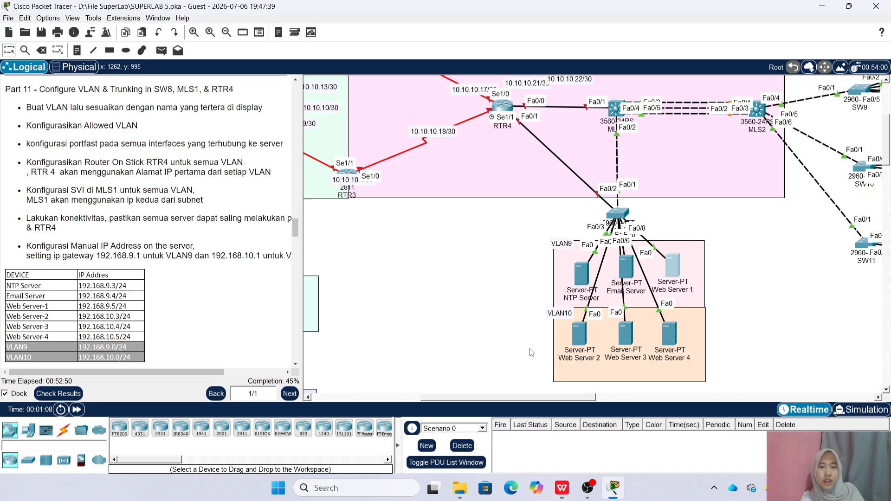
mouse_move(580, 337)
left_mouse_down()
mouse_move(515, 286)
mouse_move(582, 340)
left_mouse_up()
mouse_move(669, 333)
left_mouse_down()
mouse_move(686, 302)
mouse_move(665, 341)
left_mouse_up()
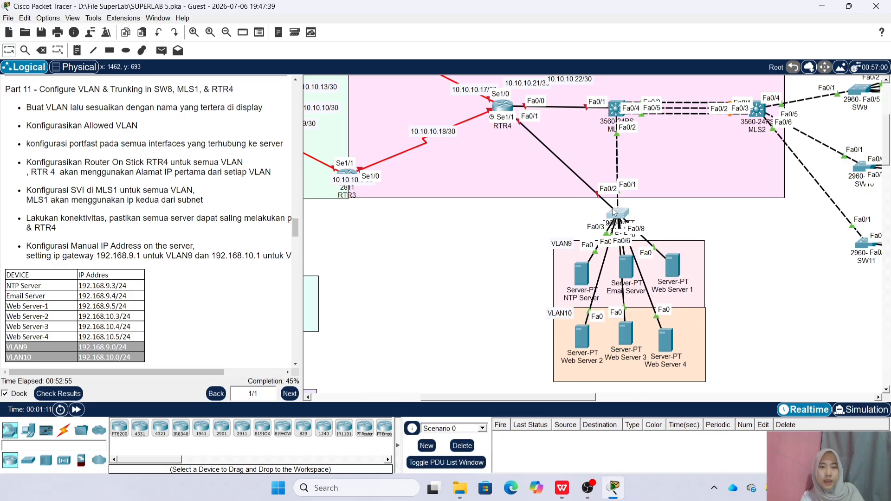
left_click(618, 214)
Assign SW8 ports Fa0/3-5 to VLAN 9 with spanning-tree portfast
left_click(310, 341)
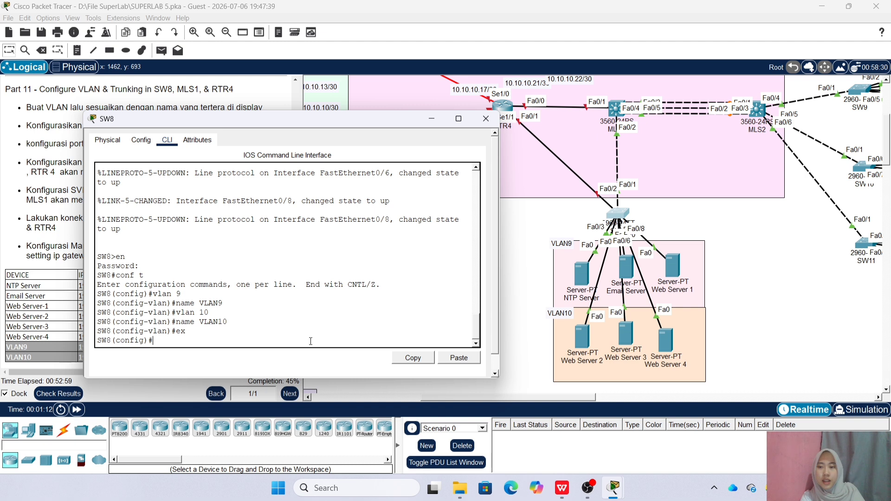
type("int ra fa0")
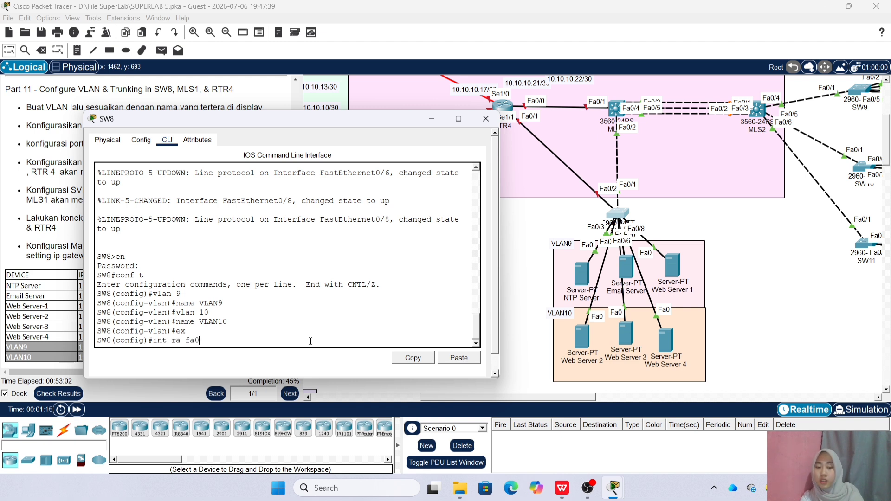
type("/3-5")
key("Return")
type("sw")
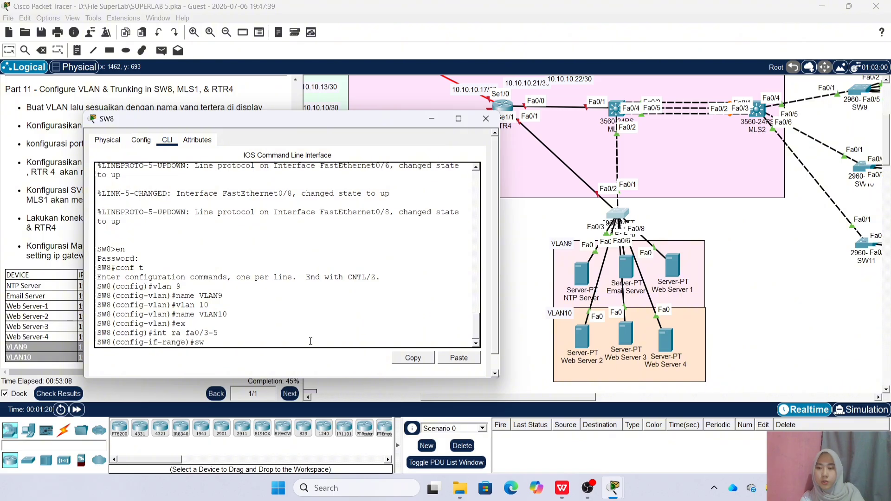
type(" acc val")
type("lan")
type(" 9")
key("Return")
type("spa po")
key("Return")
Assign ports Fa0/6-8 to VLAN 10 with spanning-tree portfast
type("int ra ")
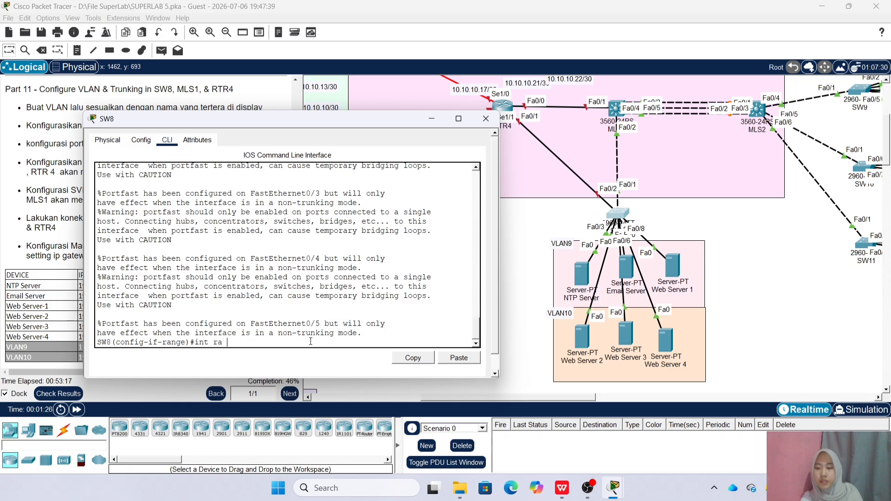
type("fa0/6-8")
key("Return")
type("sw acc vlan 10")
key("Return")
type("span portf")
key("Return")
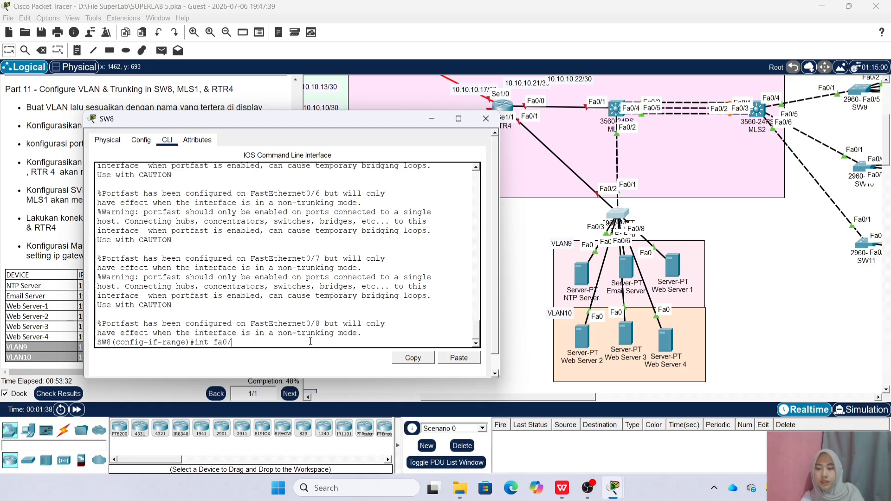
Make Fa0/1-2 trunk ports allowing only VLANs 9-10
type("int fa0/1-2")
key("Return")
key("Up")
key("Left")
key("Left")
key("Left")
key("Left")
key("Left")
key("Left")
key("Left")
type("ra")
key("Return")
type("sw m tr")
key("Return")
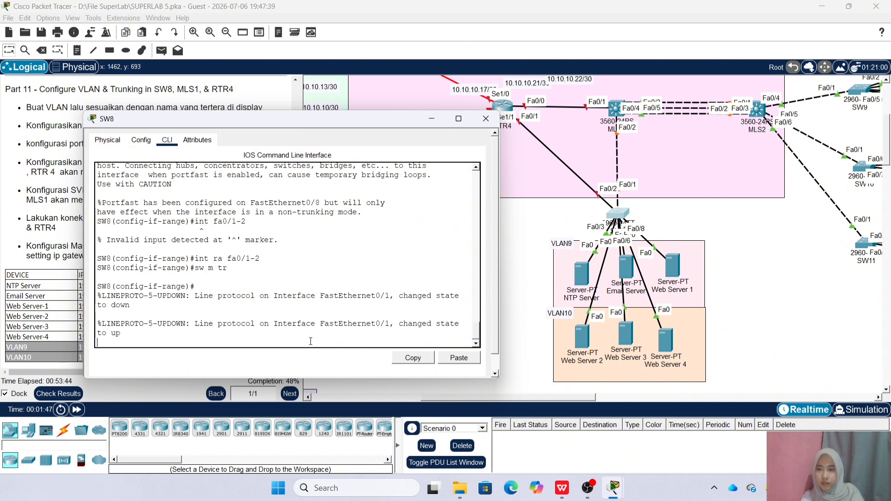
type("sw tr all v")
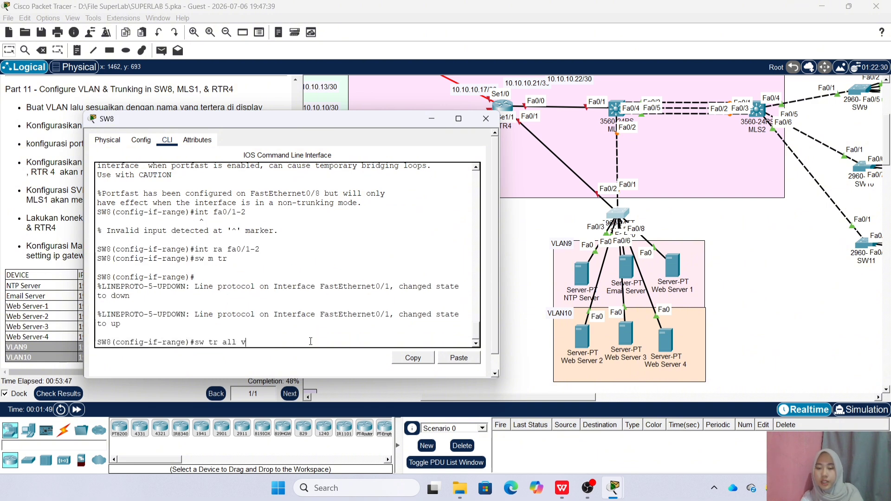
type("lan 9-10")
key("Return")
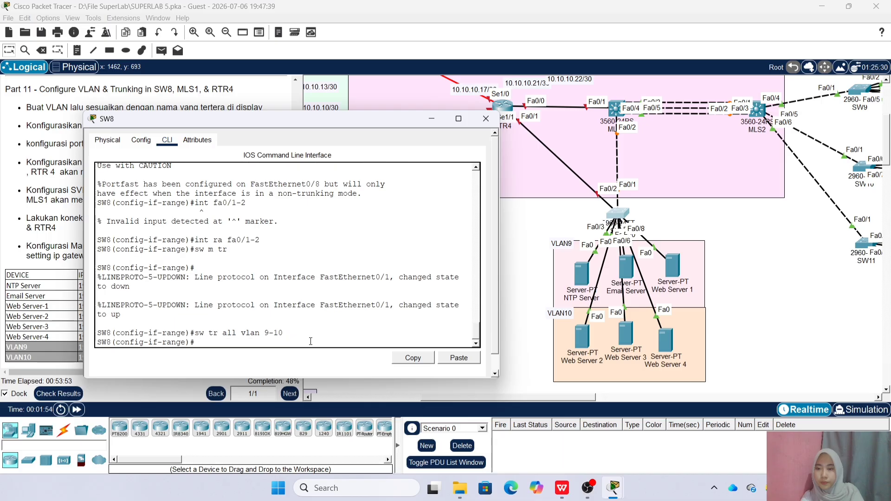
left_click(486, 118)
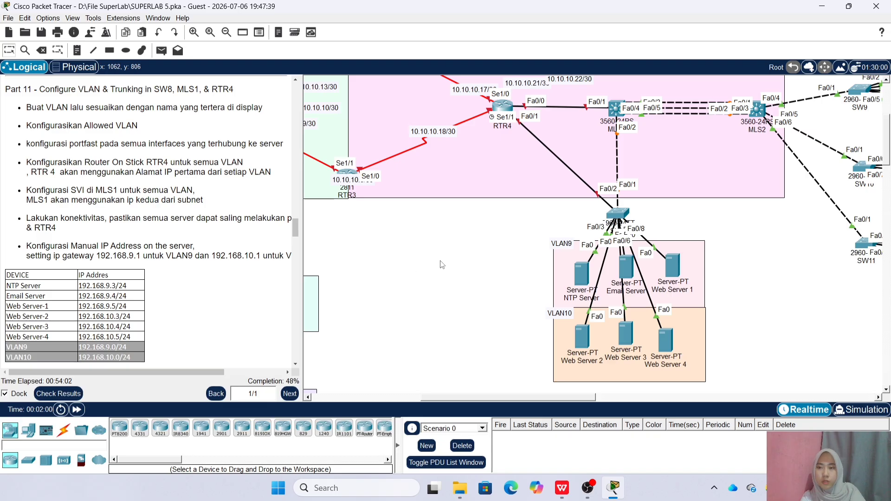
On RTR4's CLI, enter global configuration and bring interface Fa0/1 up with no shutdown
left_click(503, 105)
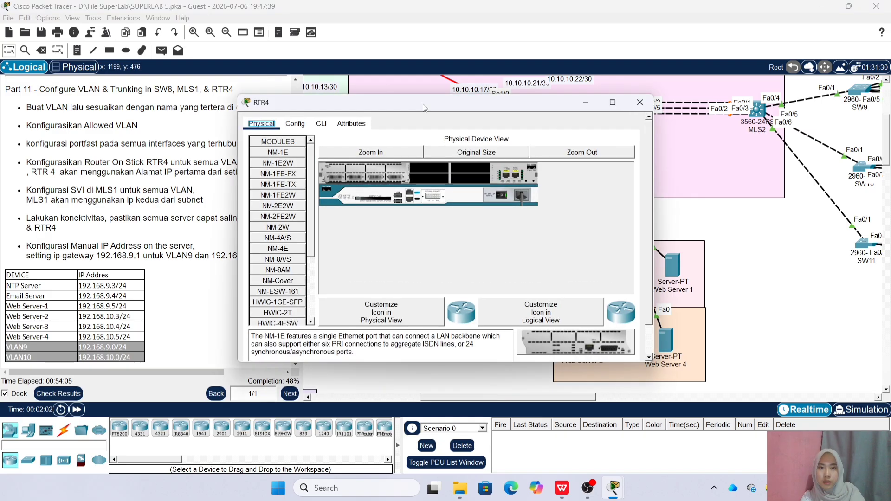
left_click_drag(324, 95, 131, 108)
left_click(129, 130)
left_click(227, 234)
key("Return")
type("en")
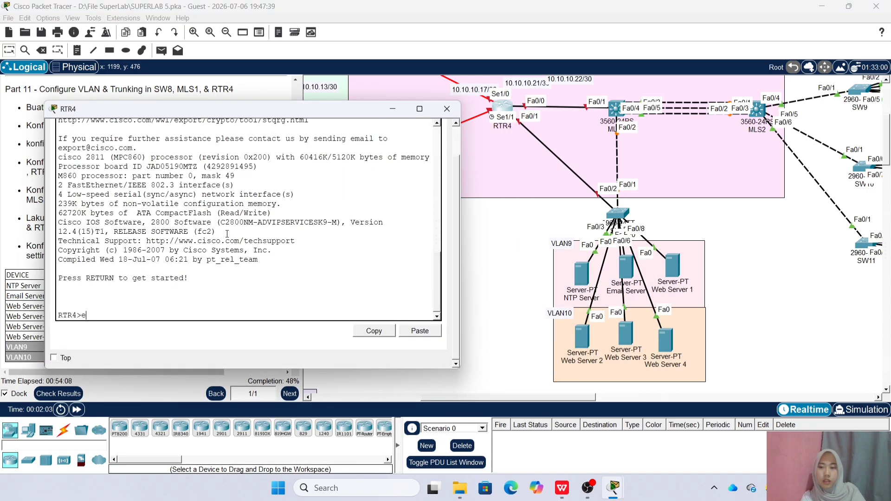
key("Return")
key("Return")
type("conf t")
key("Return")
type("int")
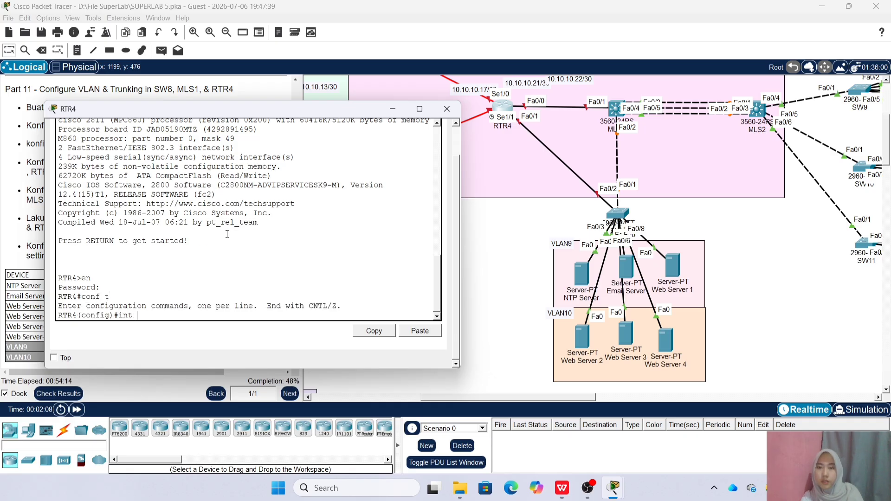
type(" fa0/")
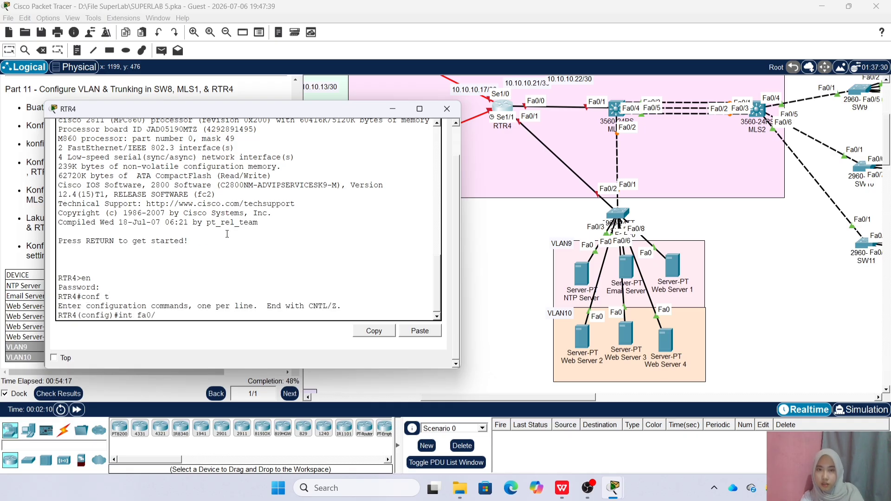
type("1")
key("Return")
type("no sh")
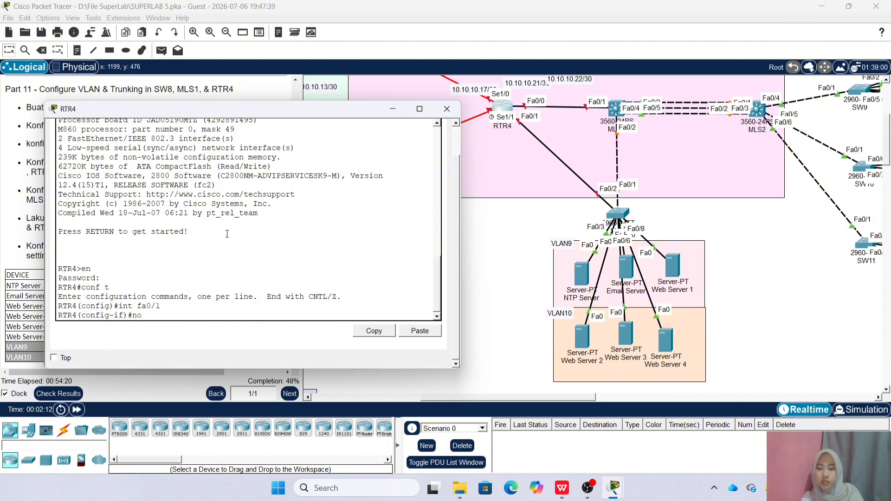
key("Return")
Create subinterface Fa0/1.9 with encapsulation dot1Q 9 and IP 192.168.9.1/24
key("Up")
key("Up")
type(".9")
key("Return")
type("en")
key("Tab")
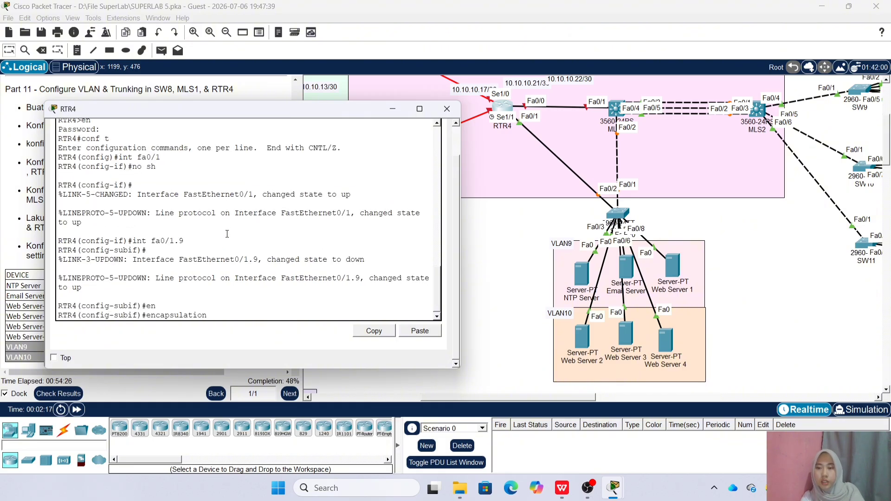
key("Tab")
type("9")
key("Return")
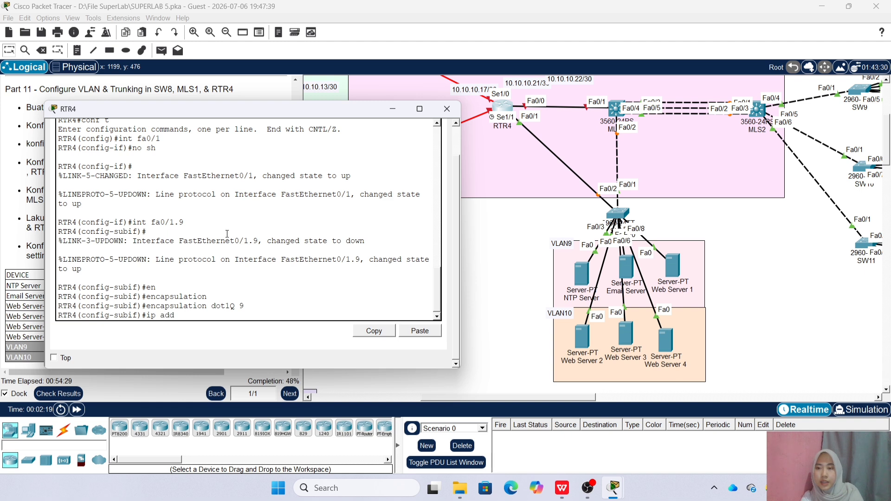
left_click_drag(194, 111, 211, 114)
type("ip add 192.16")
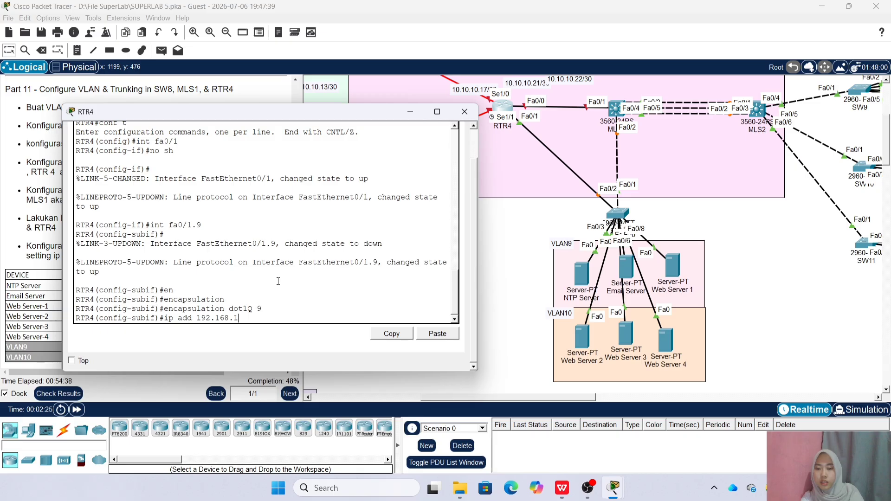
type("8.9.1 255.255.255.0")
key("Return")
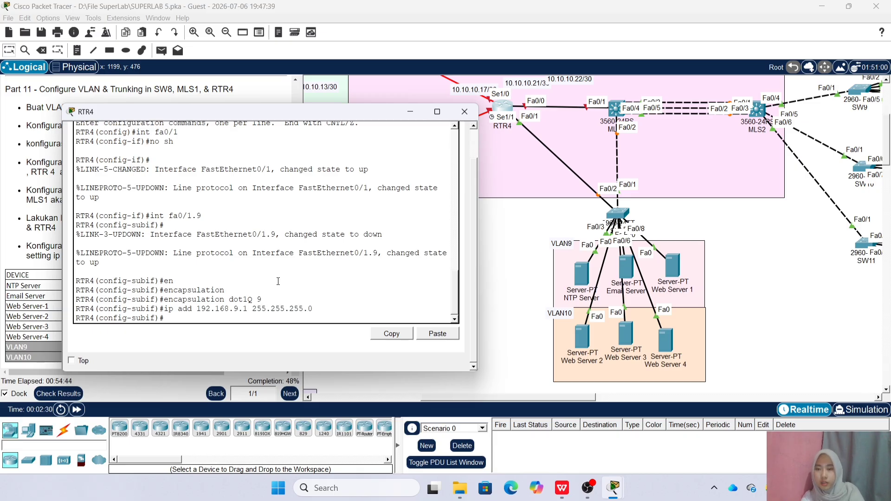
Create subinterface Fa0/1.10 with encapsulation dot1Q 10 and IP 192.168.10.1/24
type("int fa0/1.10")
key("Return")
key("Return")
type("encapsulation dot1Q 10")
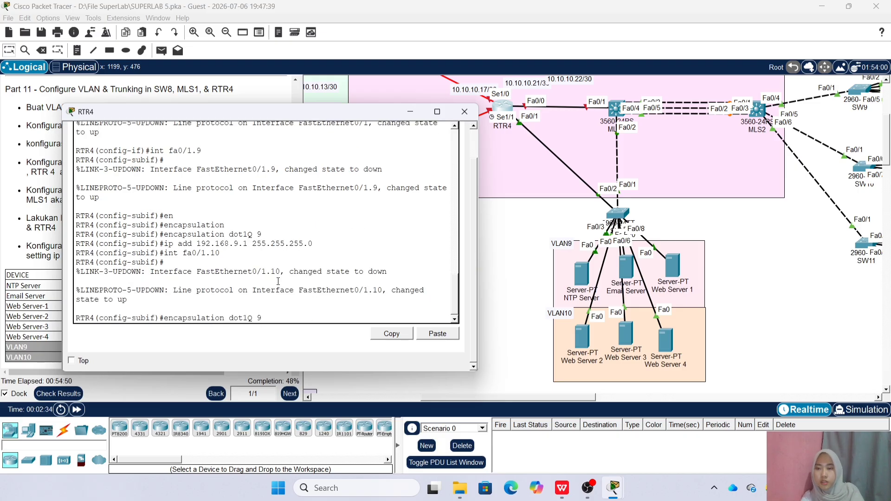
key("Return")
key("Up")
key("Up")
key("Up")
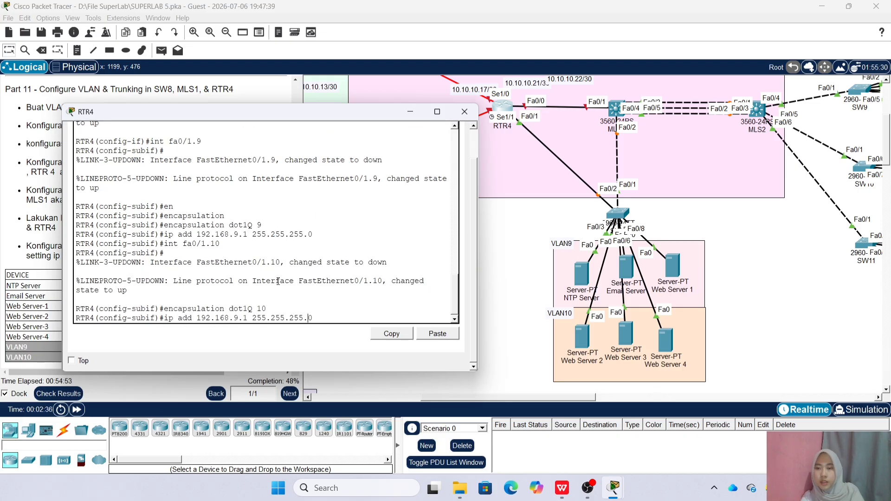
key("Left")
key("Left")
key("Left")
key("Left")
key("Left")
key("Left")
key("Left")
key("Left")
key("Left")
key("Left")
key("Left")
key("Left")
key("Left")
key("Left")
key("Left")
key("Left")
key("BackSpace")
type("10")
key("Return")
Close RTR4's window and enter global configuration mode on MLS1's CLI
left_click(464, 111)
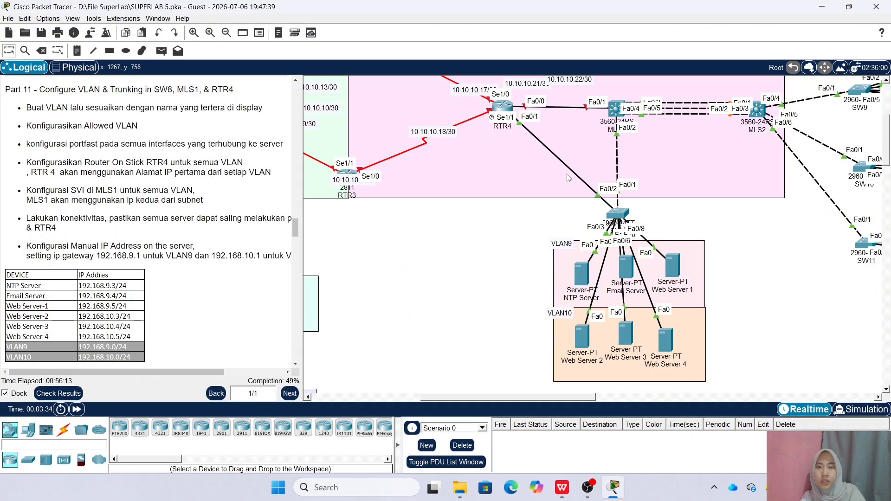
left_click(615, 109)
left_click_drag(434, 97, 296, 100)
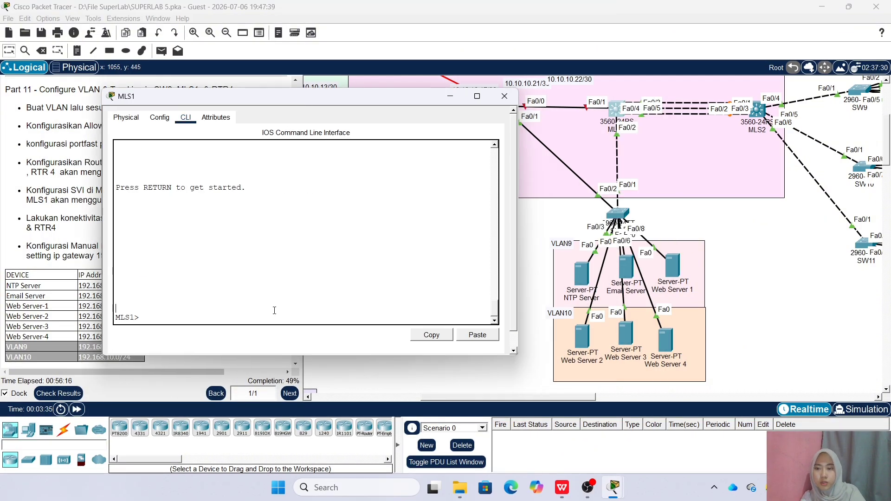
left_click(290, 315)
type("en")
key("Return")
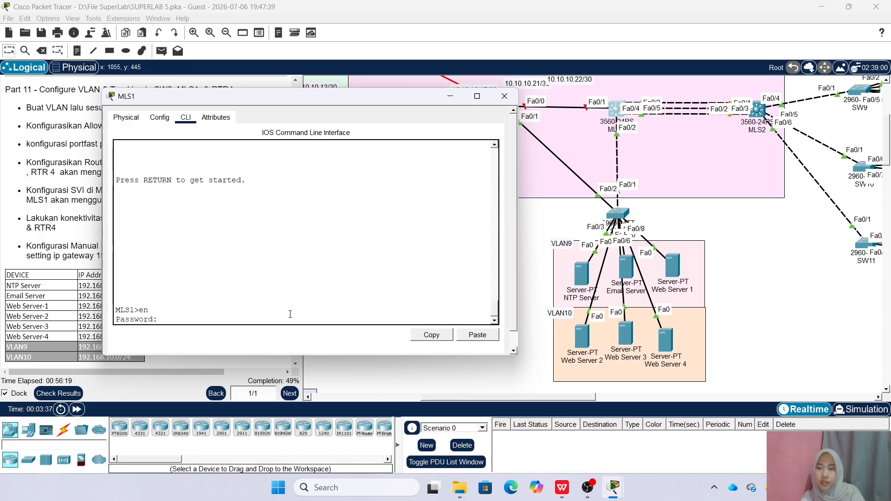
key("Return")
type("conf t")
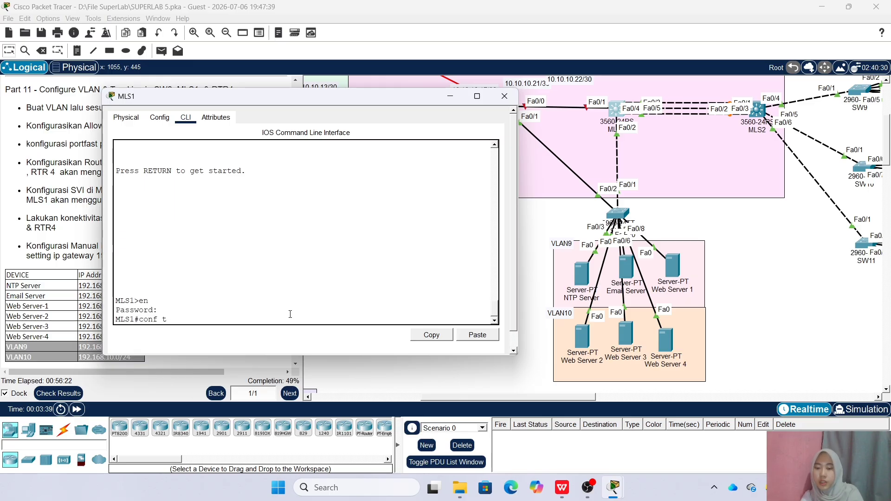
key("Return")
Create interface VLAN 9 on MLS1 with IP 192.168.9.2 255.255.255.0
type("int v")
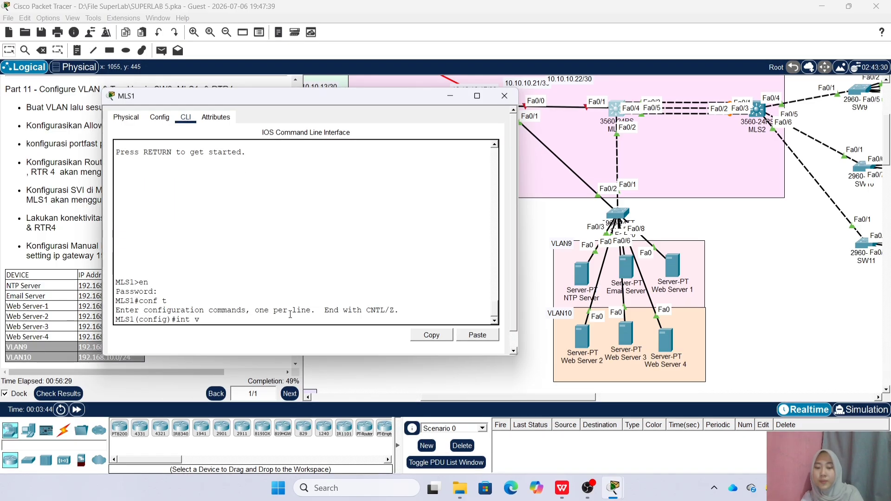
type("lan 9")
key("Return")
type("ip add 192.16")
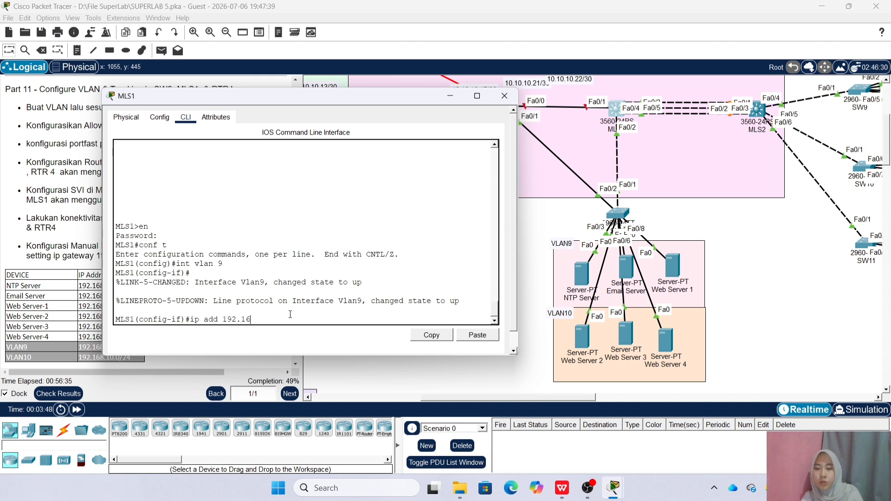
type("8.9.2 255.255.255")
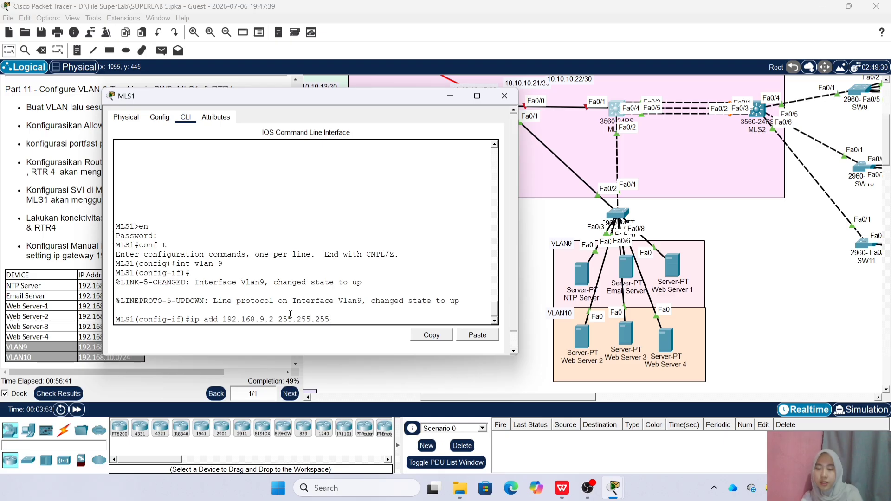
type(".0")
key("Return")
Create interface VLAN 10 with IP 192.168.10.2/24, then close MLS1's window
type("int vlan 10")
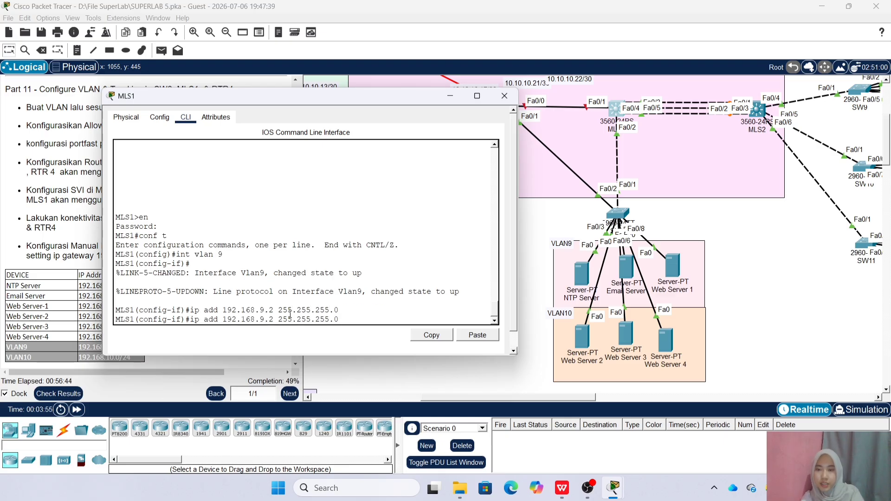
key("Return")
key("Return")
key("Up")
key("Up")
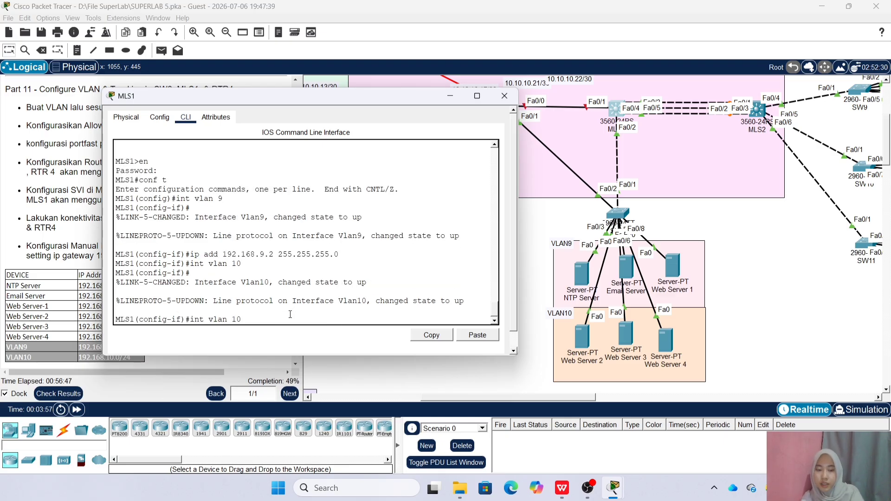
key("Left")
type("10")
key("BackSpace")
key("BackSpace")
key("BackSpace")
type("10")
key("Return")
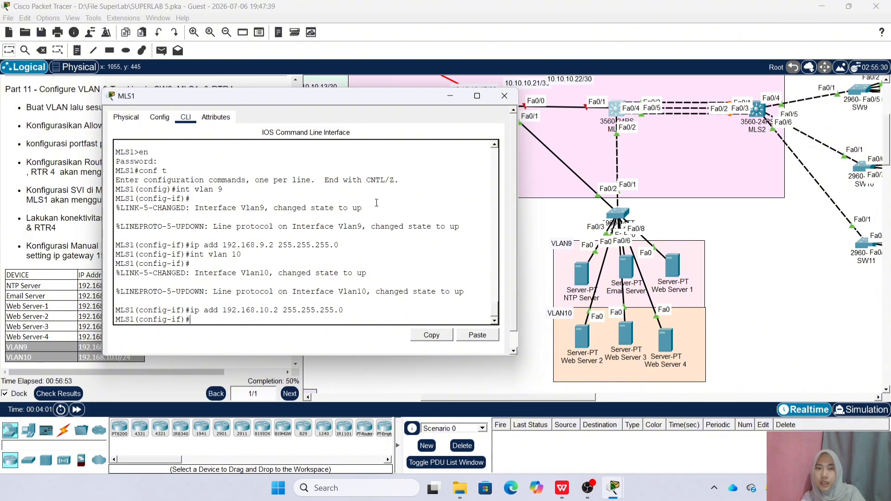
left_click(505, 95)
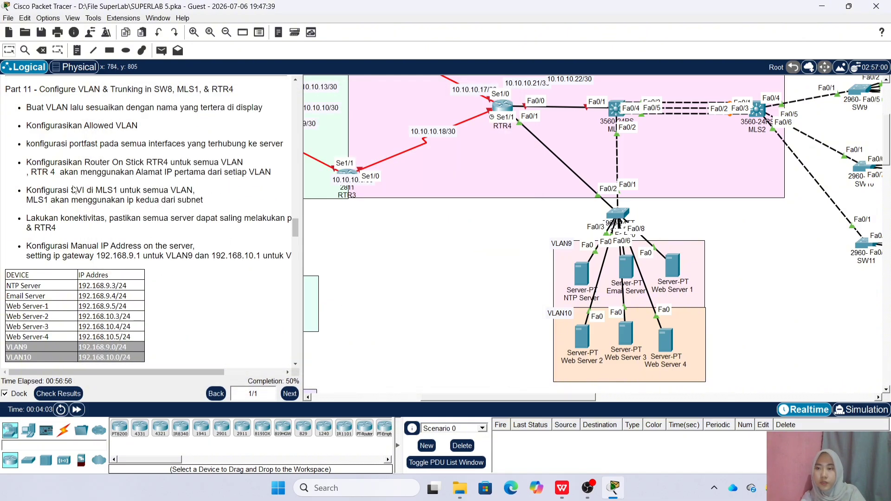
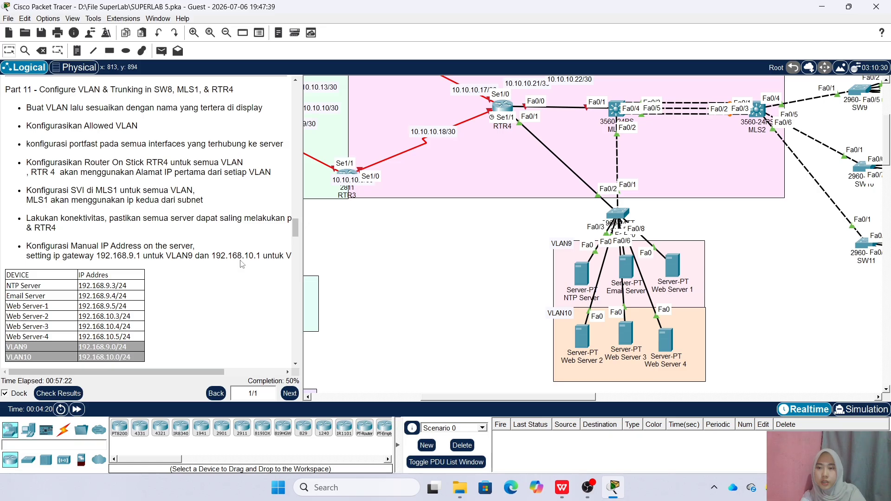
Give the NTP Server a static 192.168.9.x address, mask 255.255.255.0, gateway 192.168.9.1
left_click(580, 278)
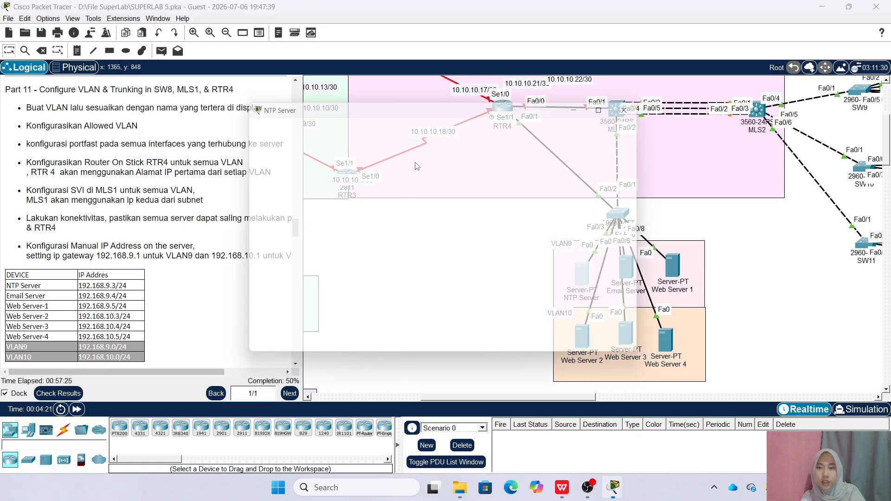
left_click(367, 123)
left_click(287, 161)
left_click(385, 168)
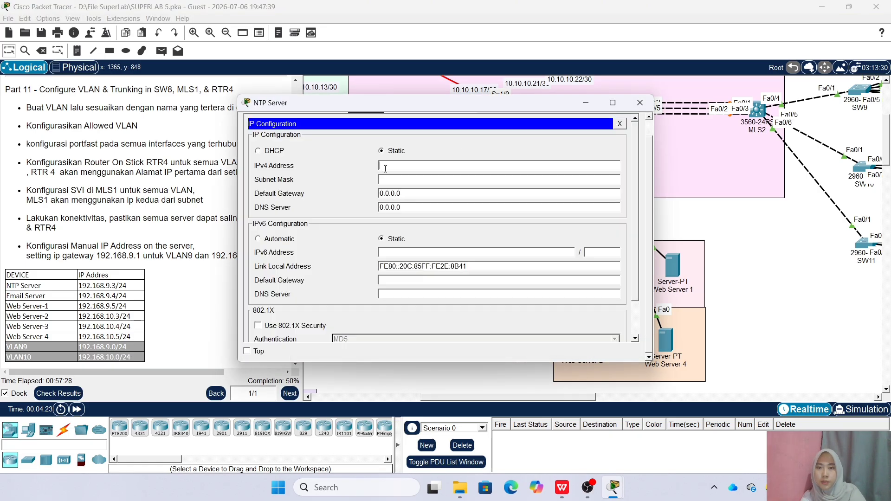
type("192.168")
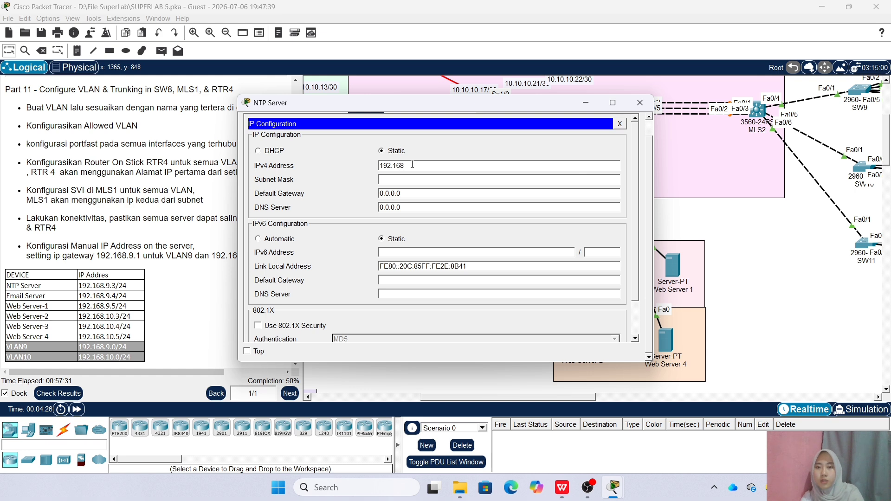
left_click(424, 179)
key("BackSpace")
key("BackSpace")
key("BackSpace")
key("BackSpace")
key("BackSpace")
key("BackSpace")
key("BackSpace")
type("192.168.9.1")
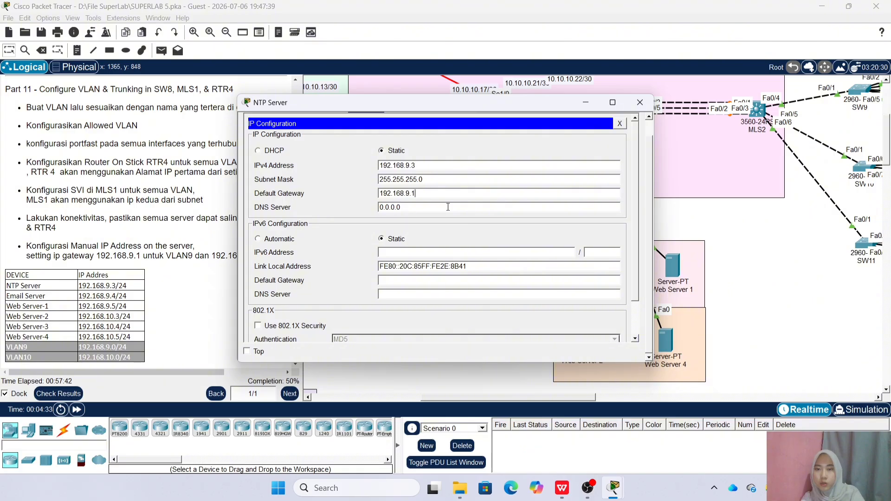
left_click(640, 102)
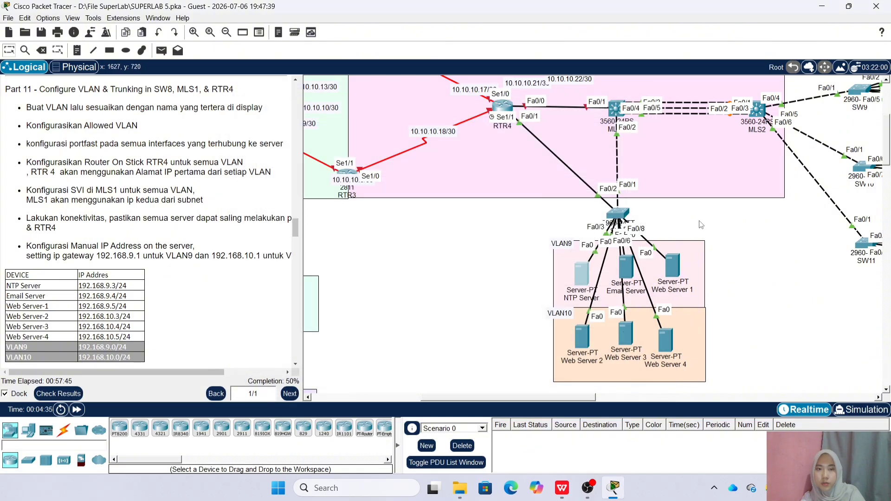
Set the Email Server to 192.168.9.4, mask 255.255.255.0, gateway 192.168.9.1
left_click(626, 266)
left_click(366, 122)
left_click(296, 157)
left_click(414, 165)
type("192.168.9.4")
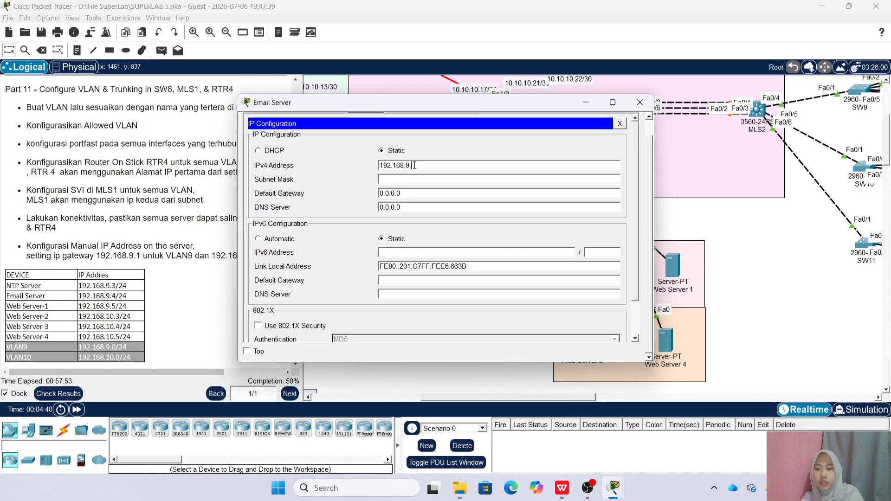
left_click(461, 192)
key("BackSpace")
key("BackSpace")
key("BackSpace")
key("BackSpace")
key("BackSpace")
key("BackSpace")
key("BackSpace")
type("192")
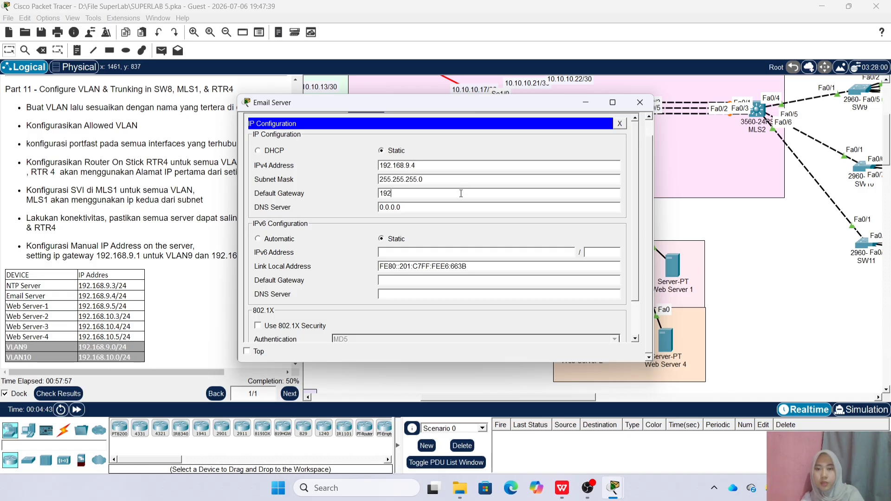
type(".168.9")
left_click(639, 102)
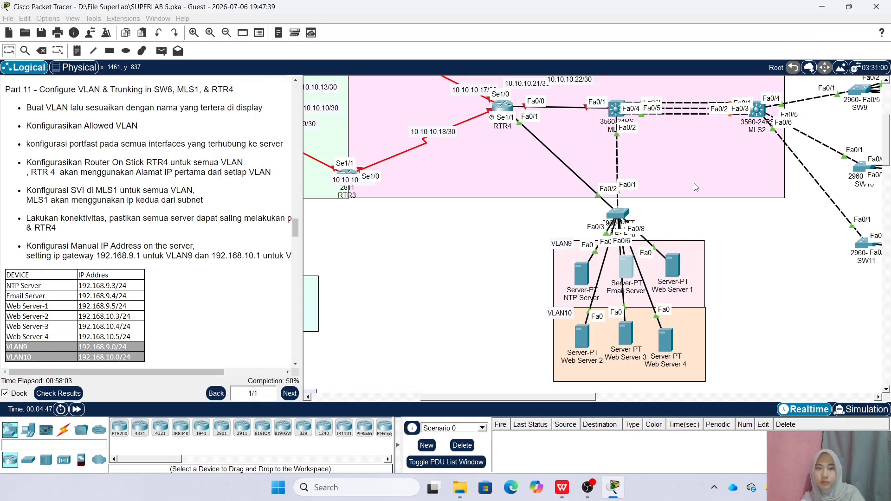
Set Web Server 1 to 192.168.9.5, mask 255.255.255.0, gateway 192.168.9.1
left_click(673, 266)
left_click(366, 124)
left_click(305, 163)
left_click(395, 166)
type("192.168.9.5")
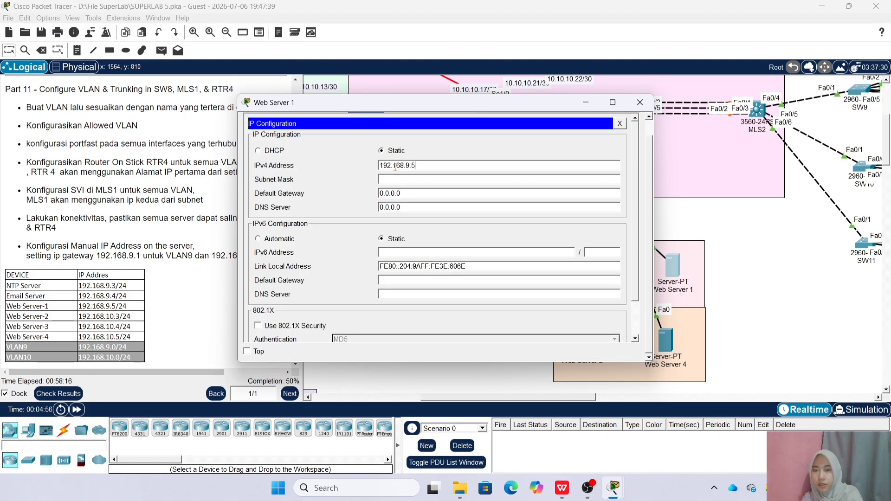
left_click(436, 179)
left_click(429, 196)
key("BackSpace")
key("BackSpace")
key("BackSpace")
key("BackSpace")
key("BackSpace")
key("BackSpace")
key("BackSpace")
type("192.168.9.1")
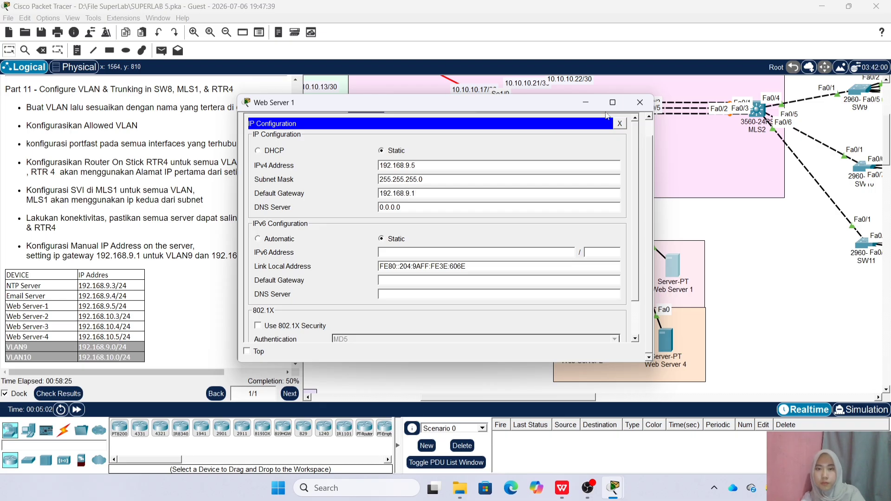
left_click(640, 102)
Set Web Server 2 to 192.168.10.3, mask 255.255.255.0, gateway 192.168.10.1
left_click(583, 339)
left_click(365, 123)
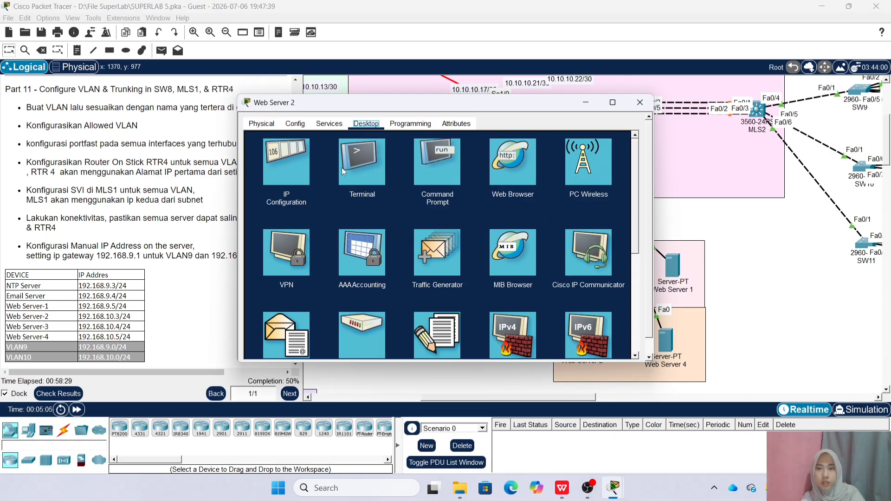
left_click(284, 162)
left_click(392, 166)
type("192.168.1")
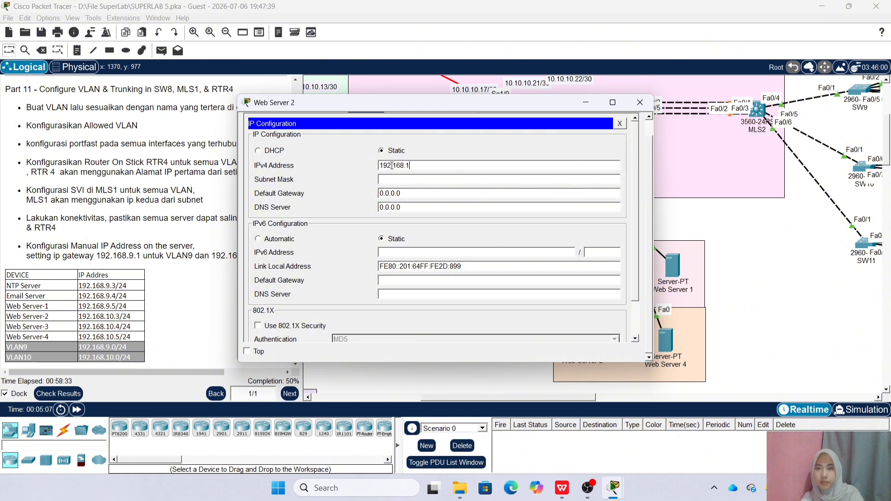
type("0.3")
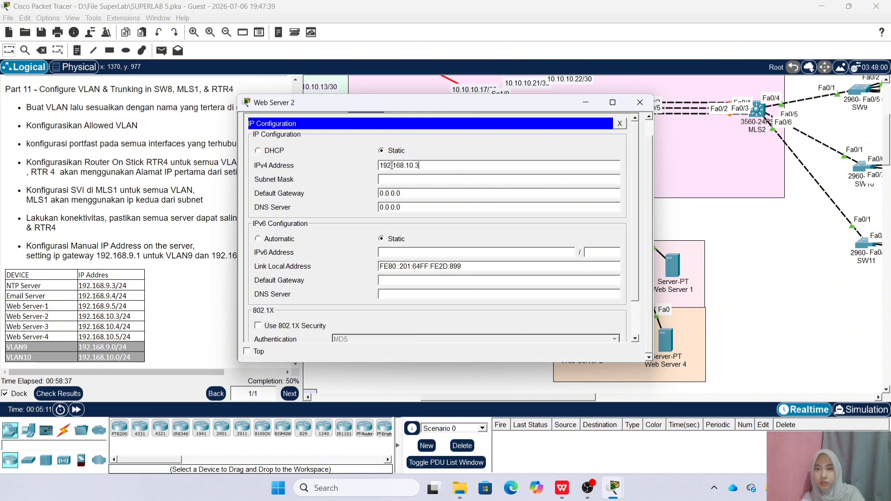
left_click(439, 181)
left_click(436, 193)
key("BackSpace")
key("BackSpace")
key("BackSpace")
key("BackSpace")
key("BackSpace")
key("BackSpace")
key("BackSpace")
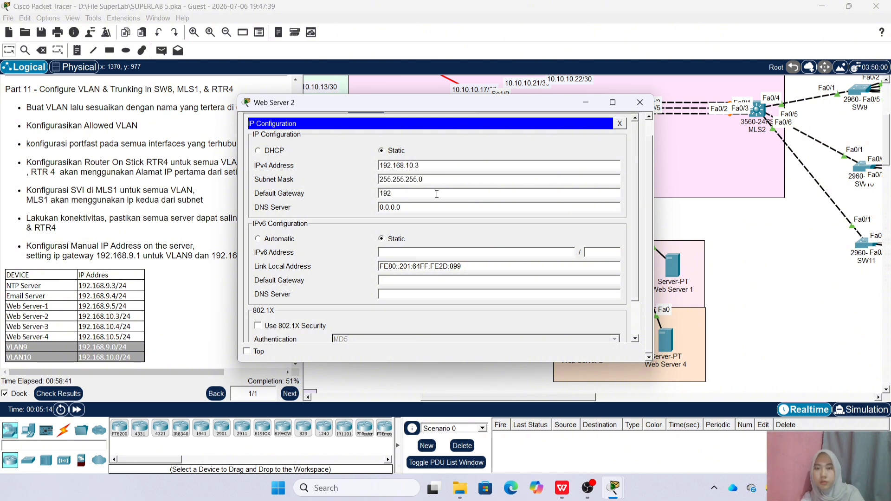
type("192.168.10.1")
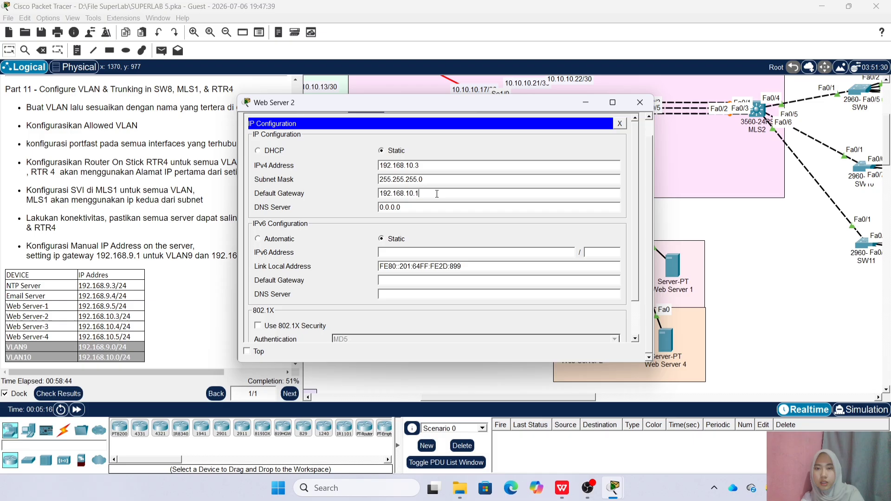
left_click(640, 102)
Set Web Server 3 to 192.168.10.4, mask 255.255.255.0, gateway 192.168.10.1
left_click(621, 329)
left_click(366, 112)
left_click(284, 163)
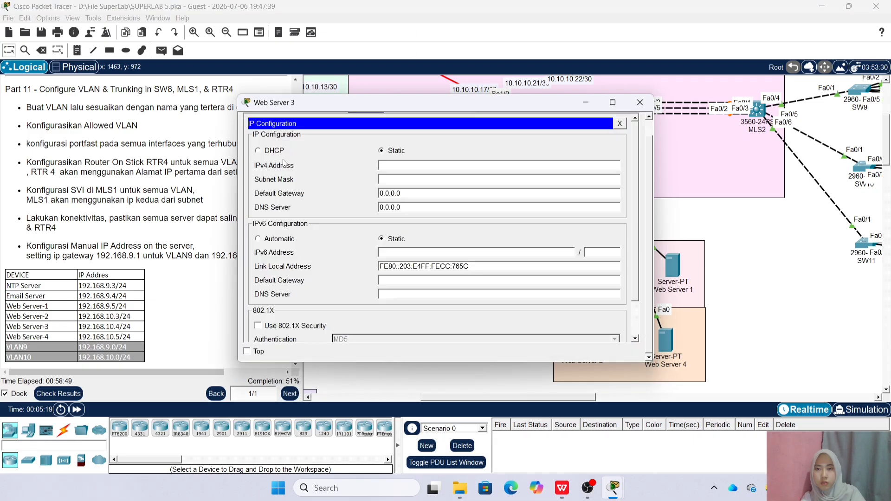
type("192.168.10.4")
left_click(445, 194)
key("BackSpace")
key("BackSpace")
key("BackSpace")
key("BackSpace")
key("BackSpace")
key("BackSpace")
key("BackSpace")
type("192.168.10.1")
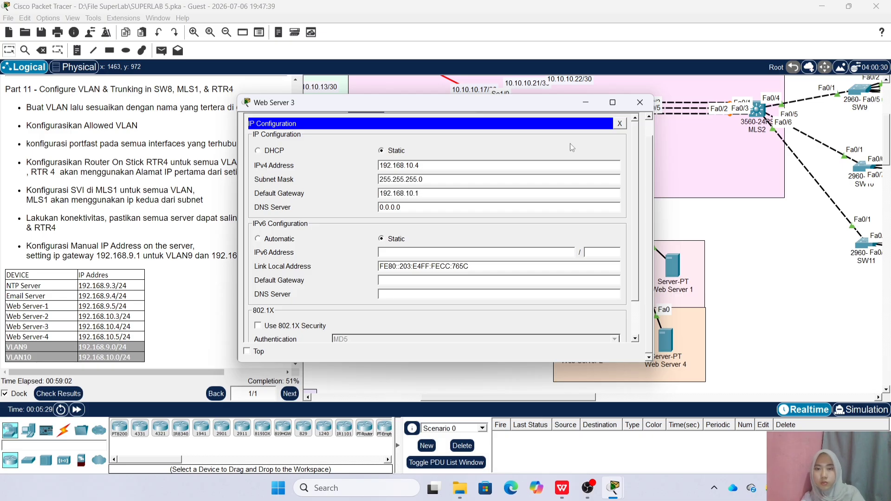
left_click(640, 103)
Set Web Server 4 to 192.168.10.5, mask 255.255.255.0, gateway 192.168.10.1
left_click(664, 339)
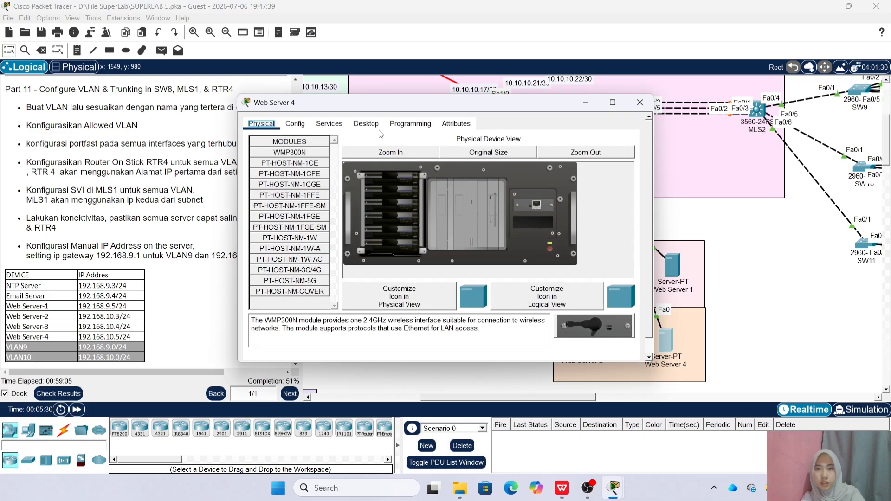
type("192.168.10.5")
left_click(414, 179)
key("BackSpace")
key("BackSpace")
key("BackSpace")
key("BackSpace")
key("BackSpace")
key("BackSpace")
key("BackSpace")
type("192.168.10.1")
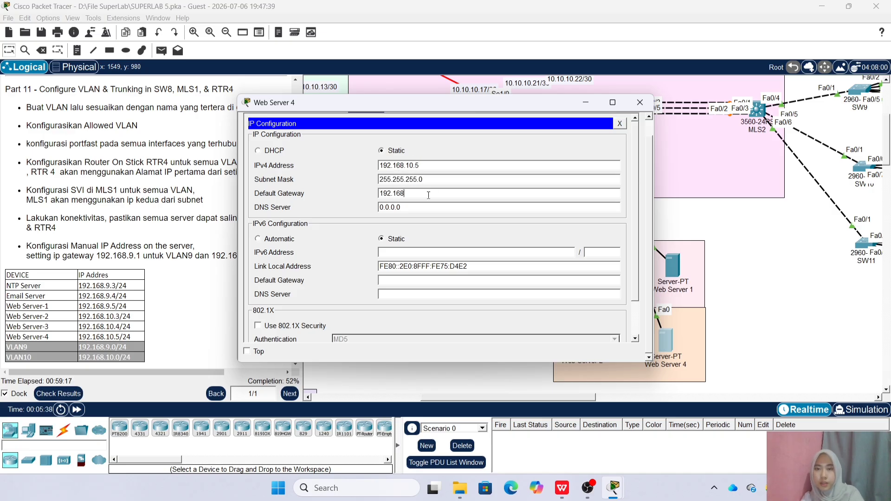
left_click(640, 102)
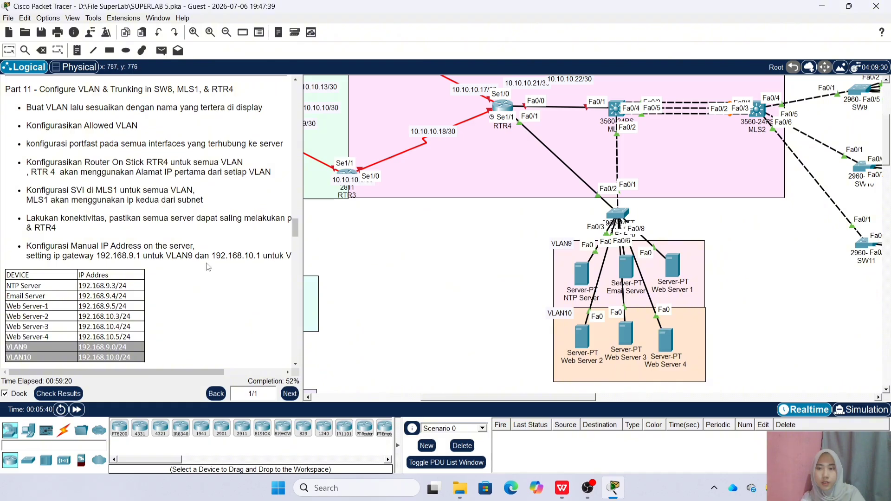
scroll(68, 199, "down", 1)
scroll(68, 199, "up", 2)
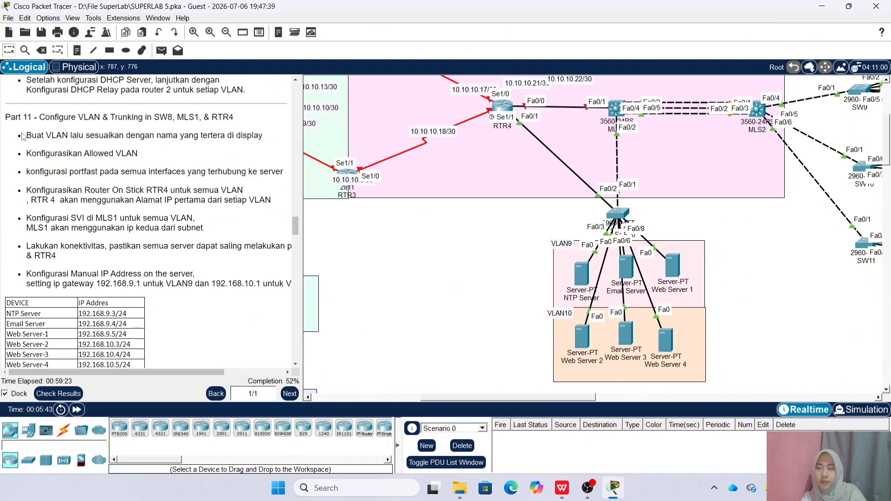
scroll(26, 199, "down", 3)
scroll(26, 200, "down", 1)
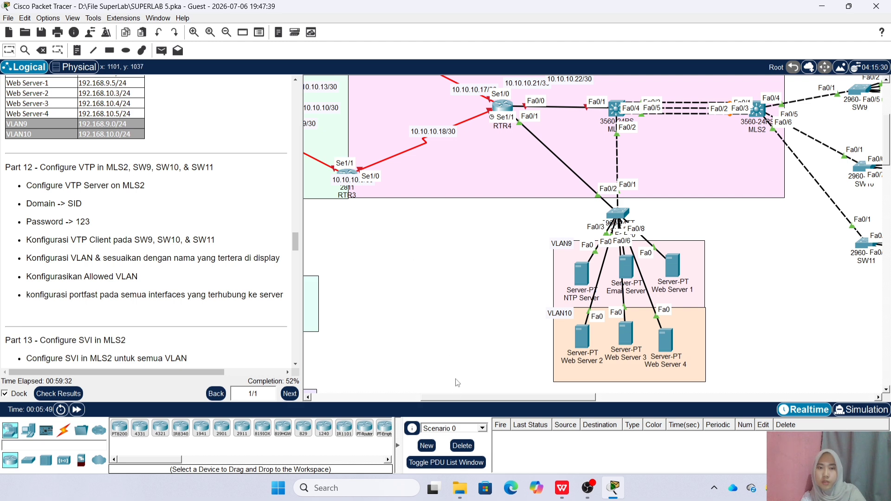
left_click_drag(460, 399, 520, 401)
scroll(575, 343, "up", 1)
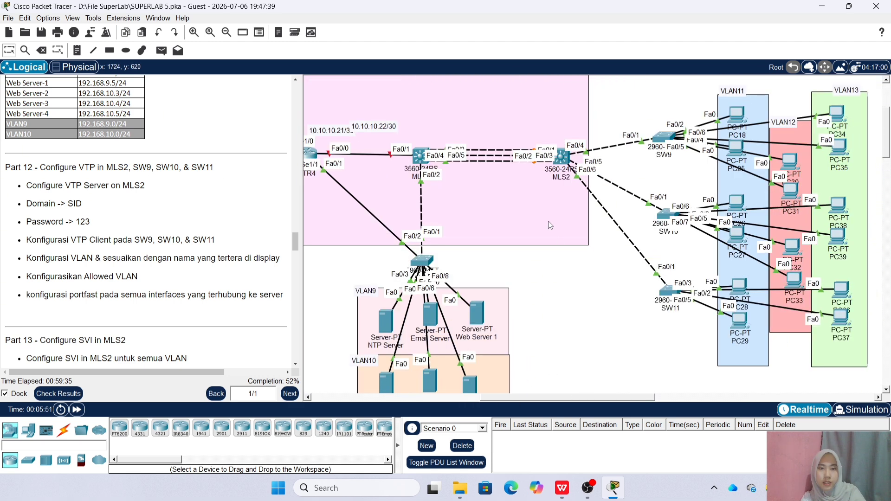
left_click(563, 158)
left_click(322, 126)
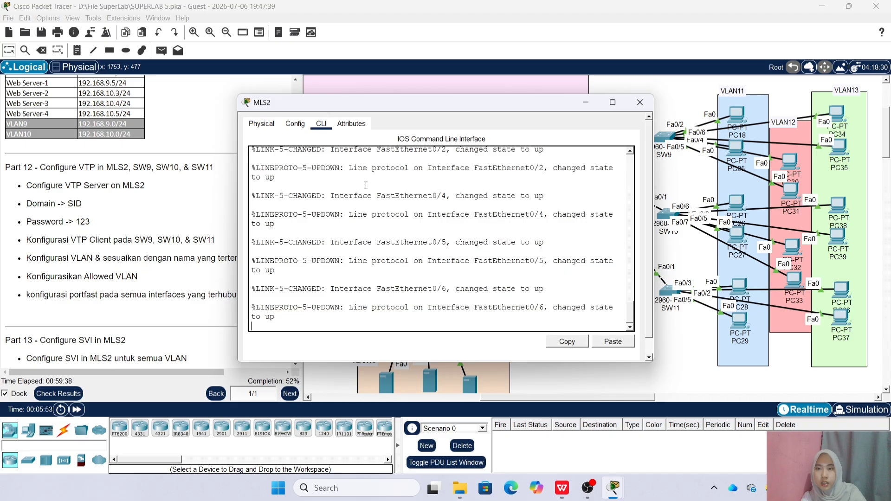
key("Return")
type("en")
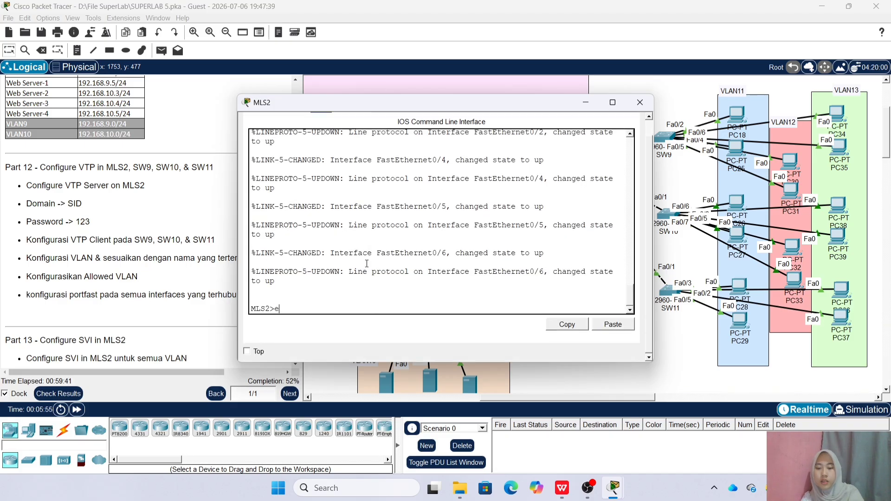
key("Return")
type("123")
key("Return")
type("conf")
type("tp mode")
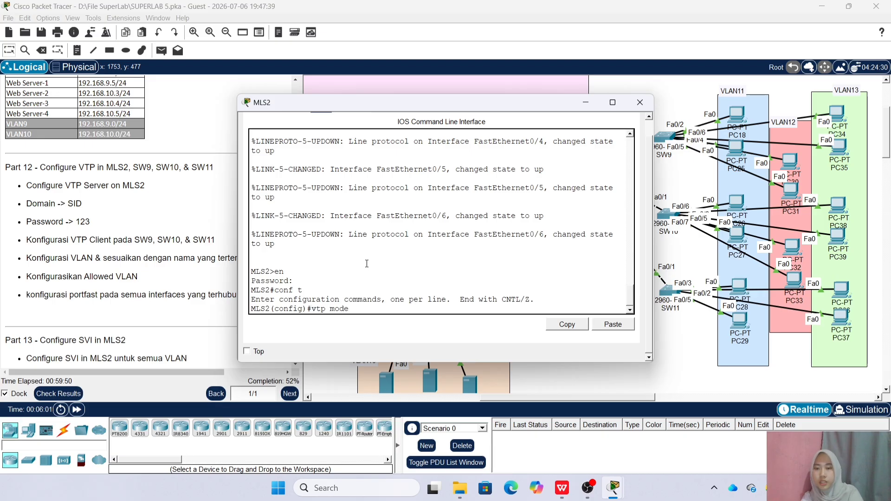
type(" Server")
key("Return")
type("vtp dom SID")
key("Return")
type("pass 123")
key("Return")
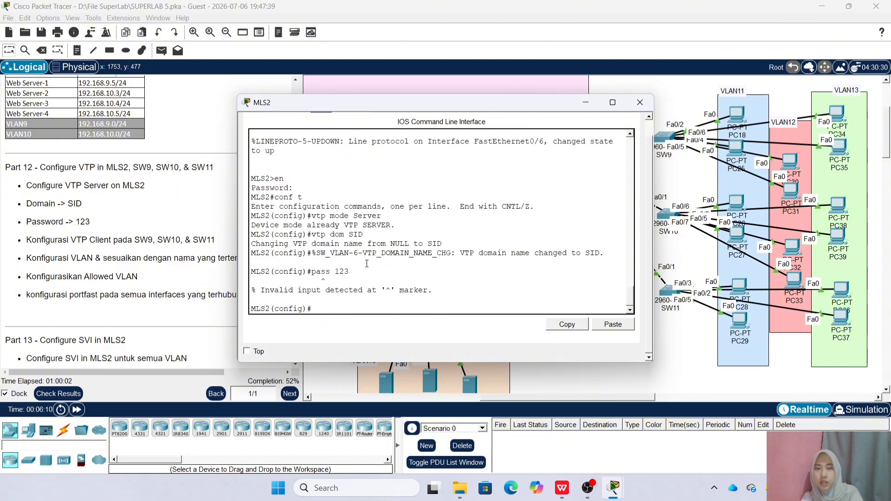
type("vtp")
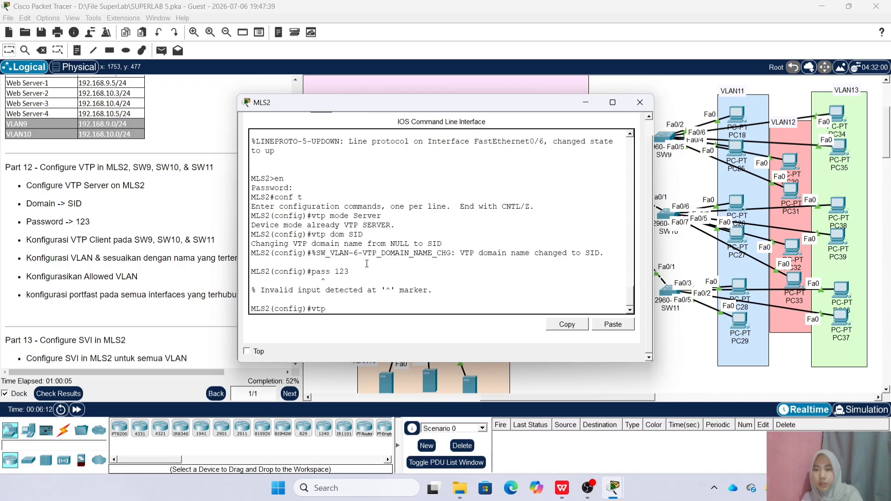
type(" pass 123")
key("Return")
Select interface range fa0/4-6, then create VLANs 11 and 12 named VLAN11 and VLAN12
left_click_drag(463, 106, 320, 94)
type("int")
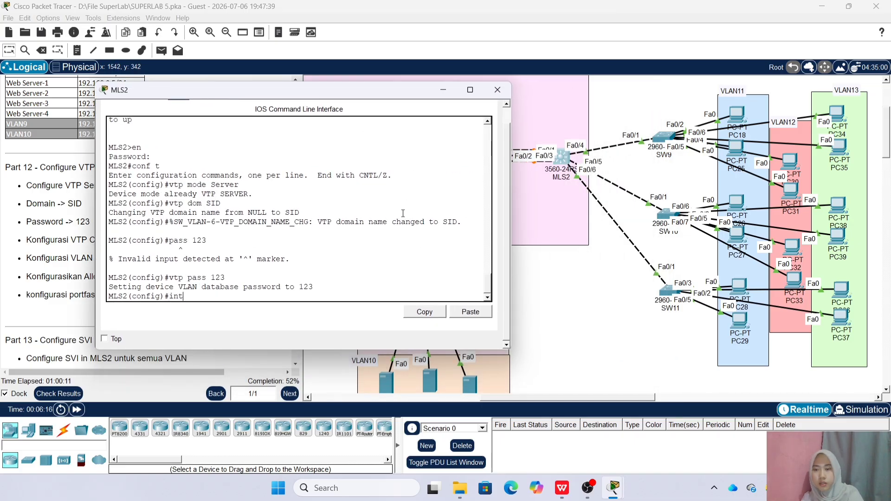
type(" ra fa0/4-6")
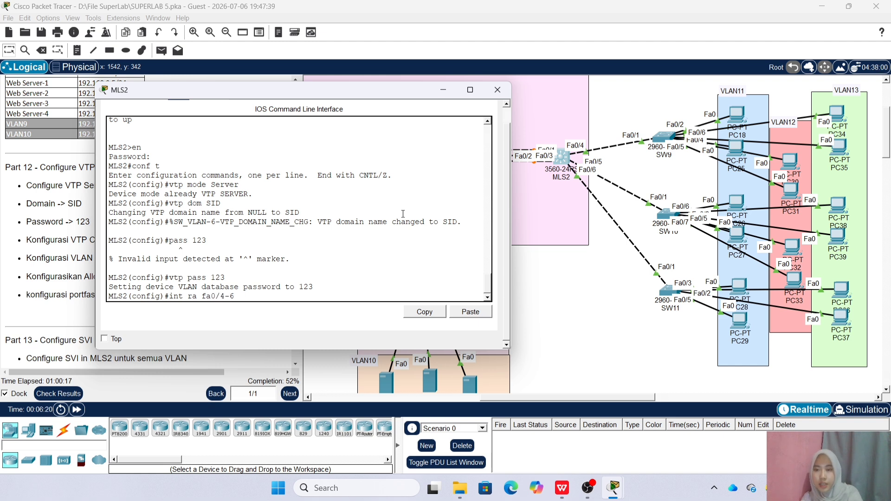
key("Return")
type("vlan")
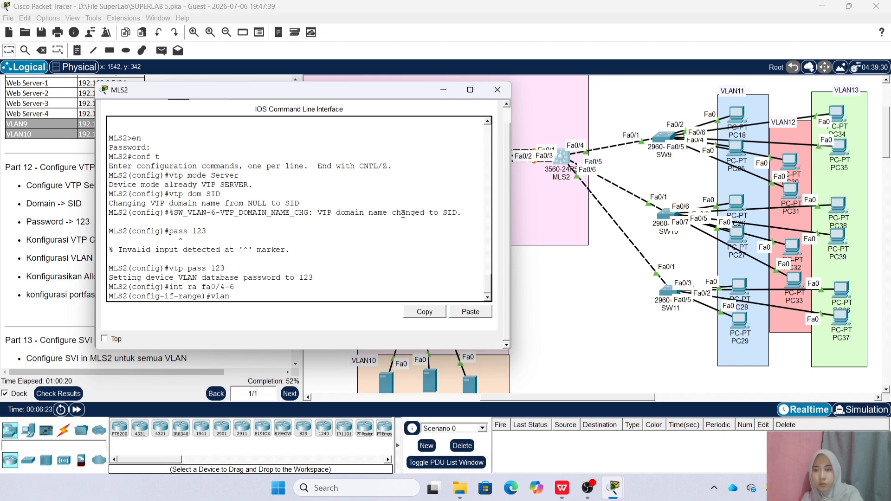
type(" 11")
key("Return")
type("name VLAN")
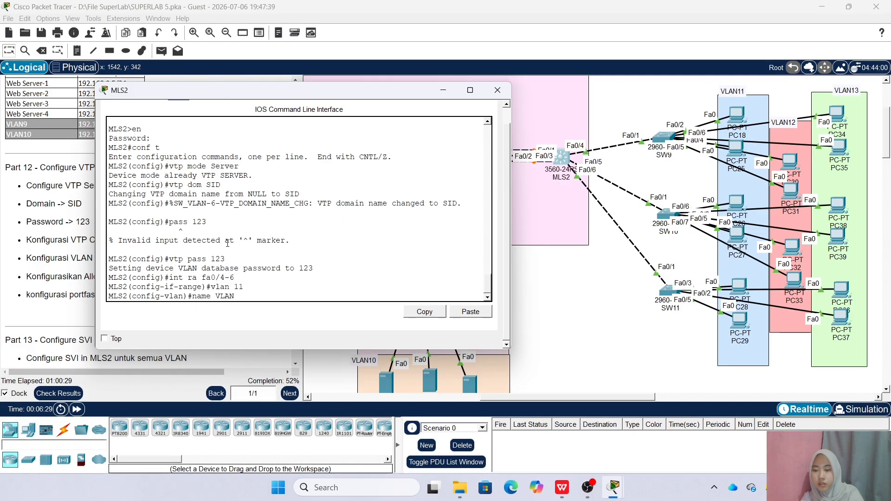
type("11")
key("Return")
type("vlan 112")
key("Return")
type("name VLAN12")
key("Return")
Create VLAN 13 named VLAN13 and exit MLS2's configuration
key("Up")
key("Up")
key("BackSpace")
type("3")
key("Return")
key("Return")
key("Up")
key("Up")
key("BackSpace")
type("3")
key("Return")
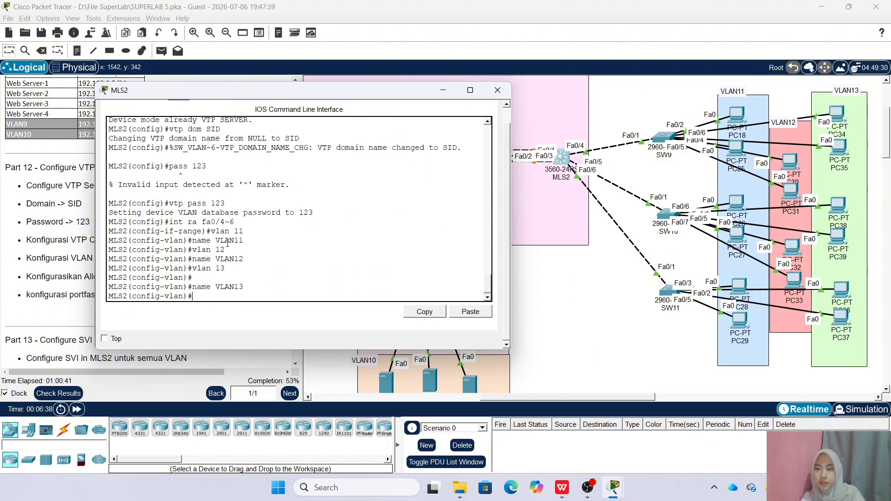
type("exit")
key("Return")
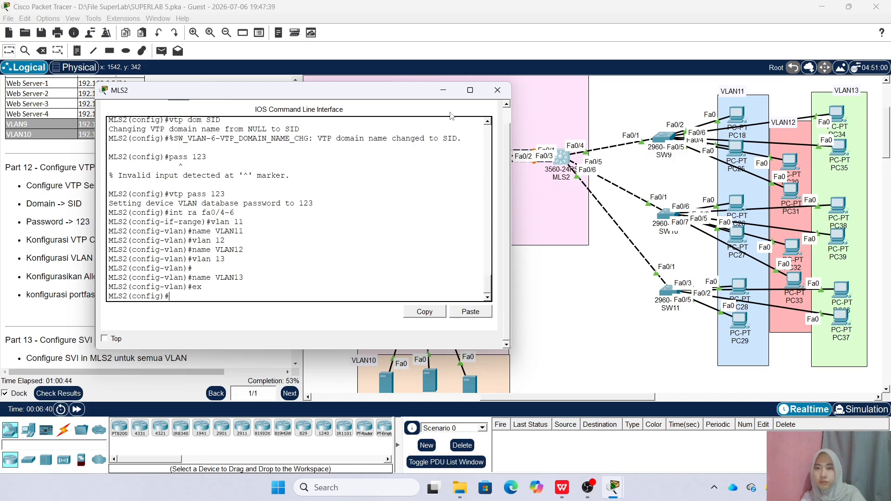
left_click(497, 90)
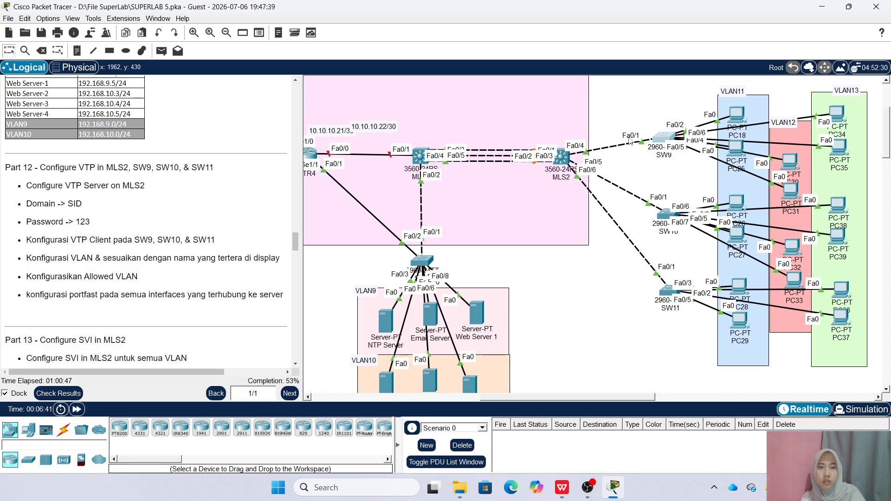
left_click(663, 137)
key("Return")
type("en")
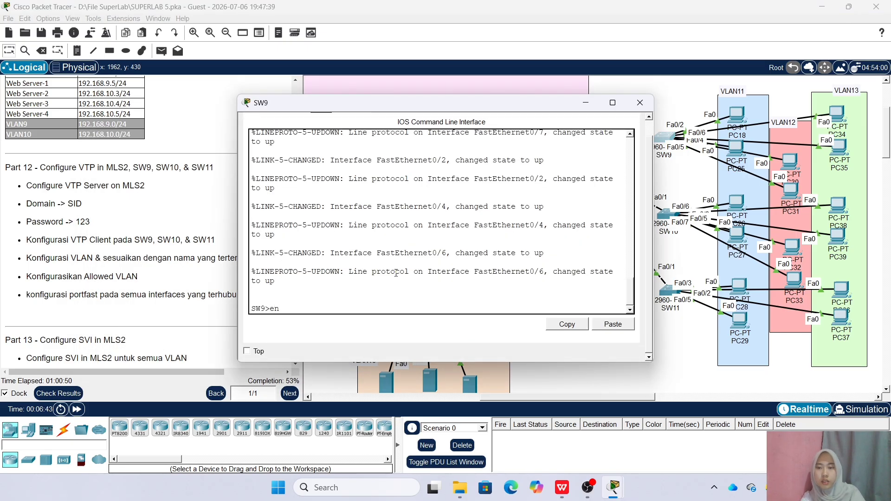
key("Return")
key("Return")
type("con")
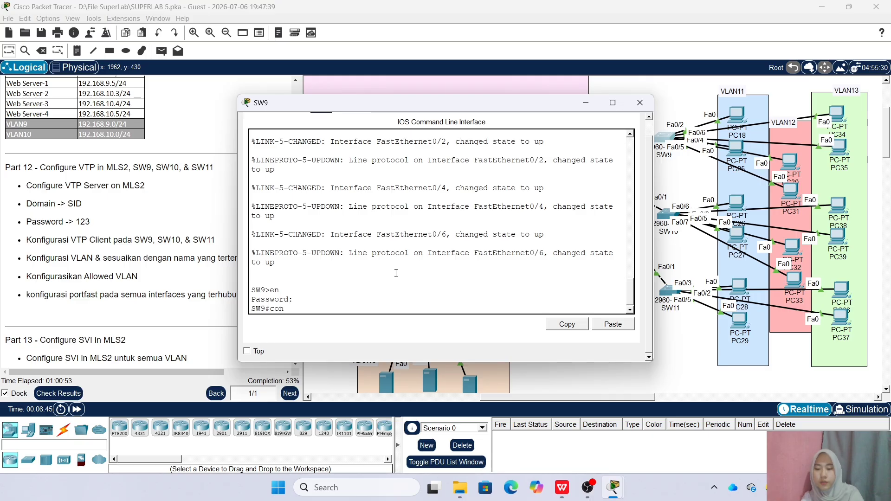
type("f t")
key("Return")
type("vtp mode client")
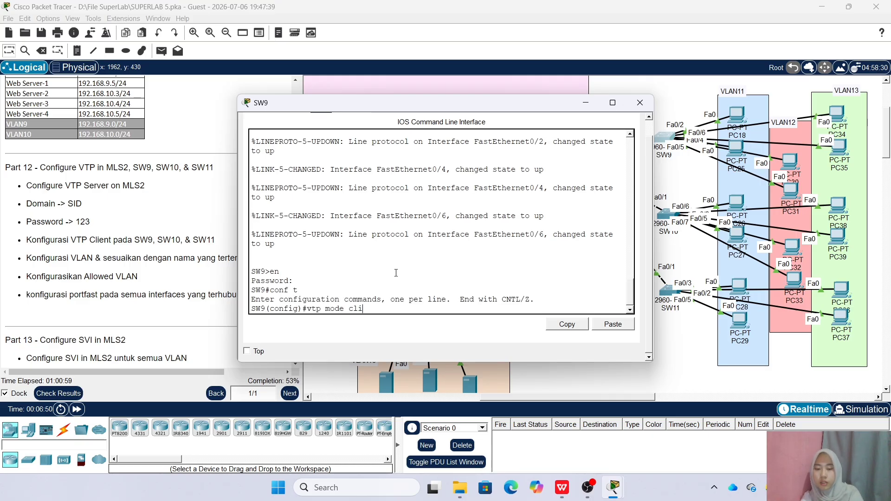
key("Return")
type("vtp dom SID")
key("Return")
type("vtp pass 123")
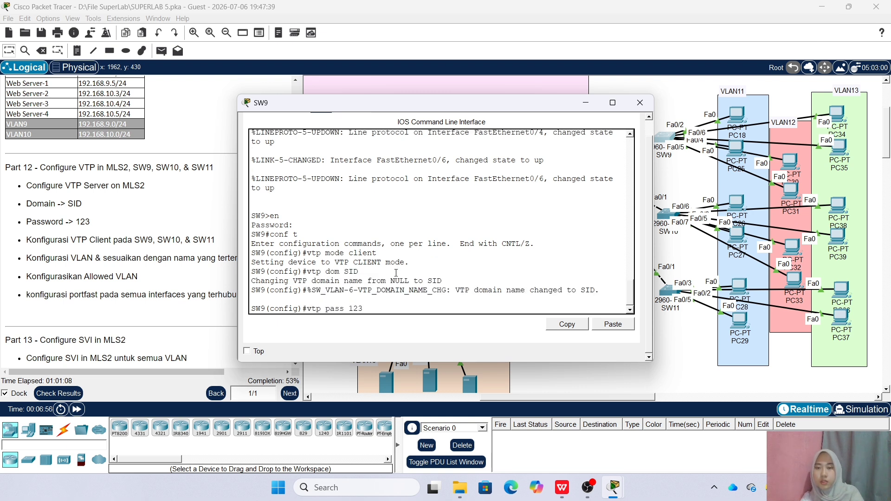
key("Return")
left_click(640, 103)
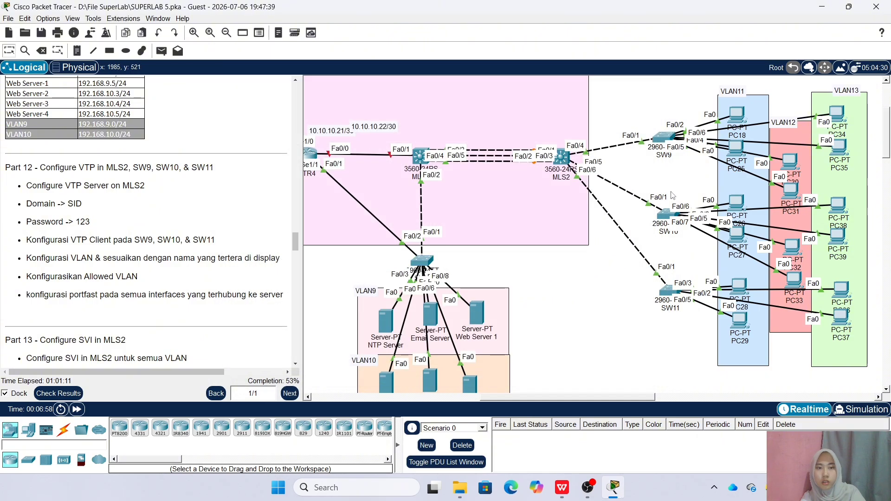
left_click(665, 215)
left_click(321, 123)
key("Return")
type("en")
key("Return")
key("Return")
type("conf t")
key("Return")
type("vtp ")
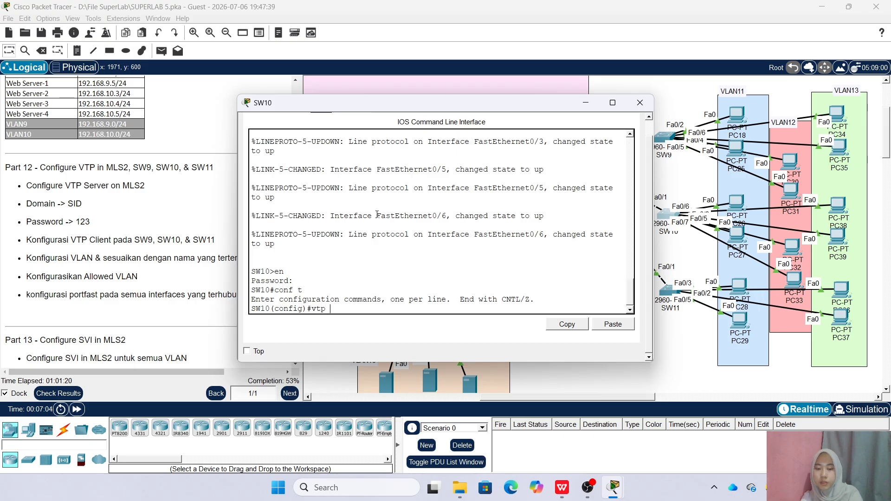
type("mode Client")
key("Return")
type("vtp d")
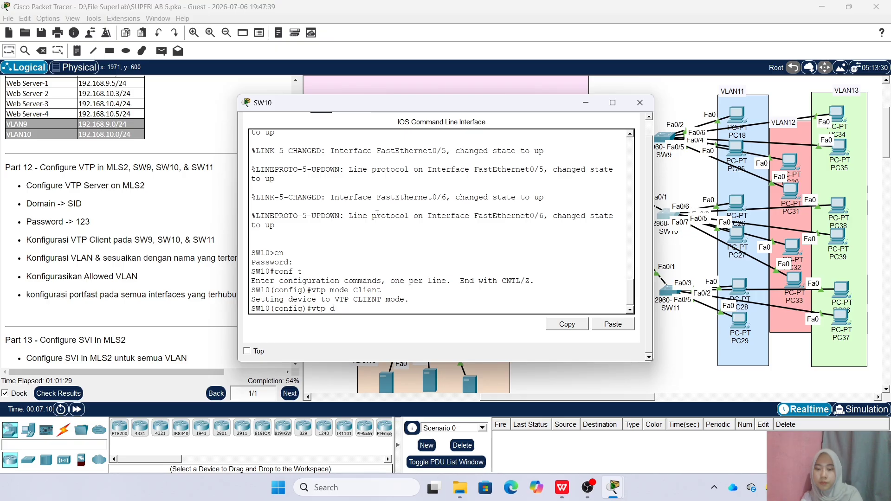
type("om SID")
key("Return")
type("vtp pass 12")
key("Return")
key("Up")
type("3")
key("Return")
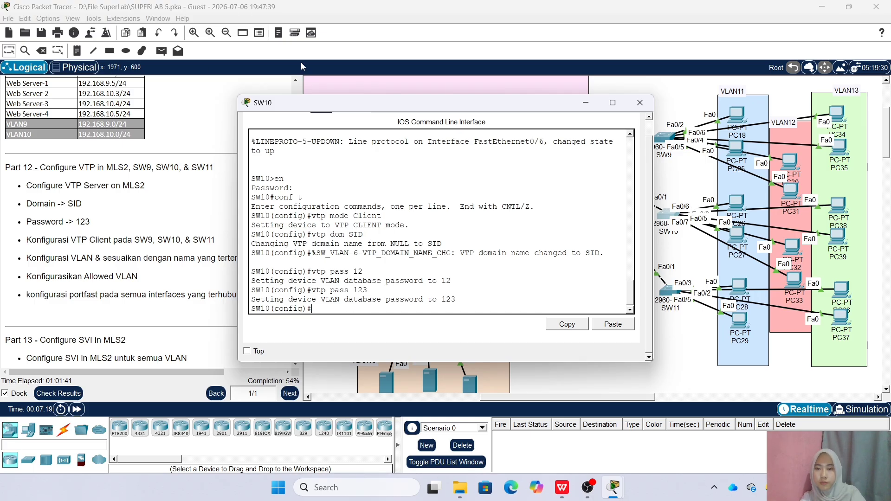
left_click(640, 102)
left_click(666, 292)
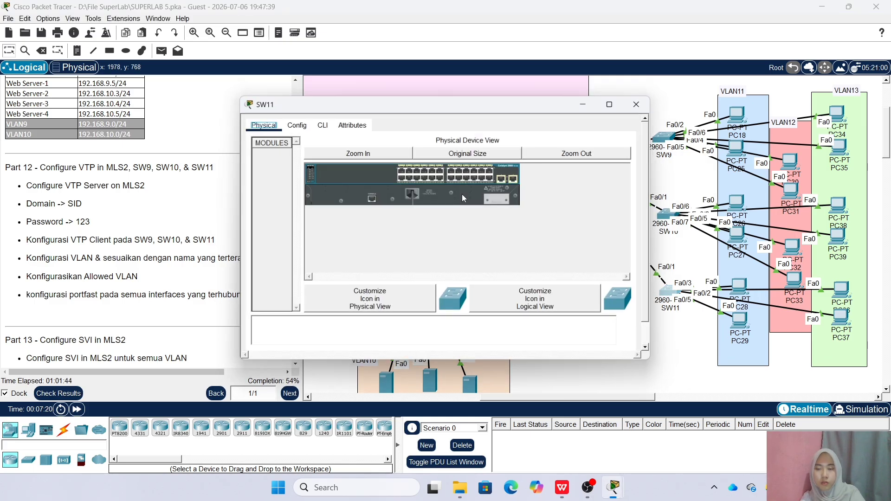
left_click(321, 123)
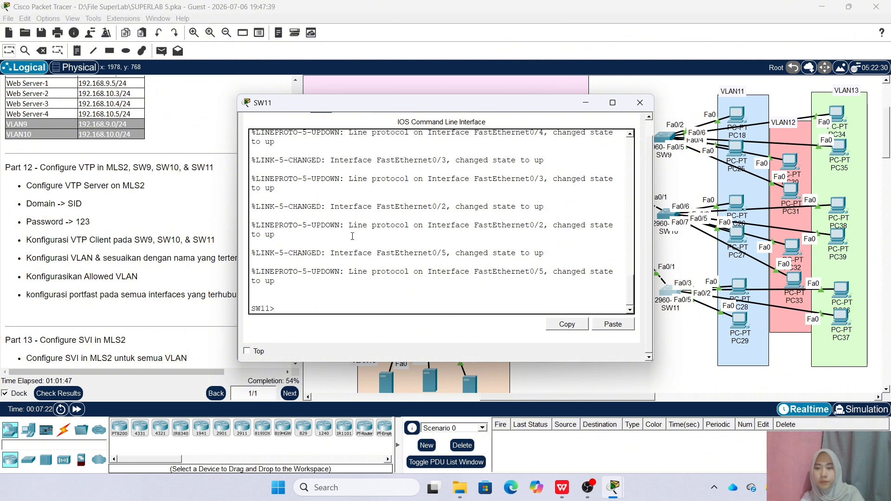
key("Return")
type("en")
key("Return")
key("Return")
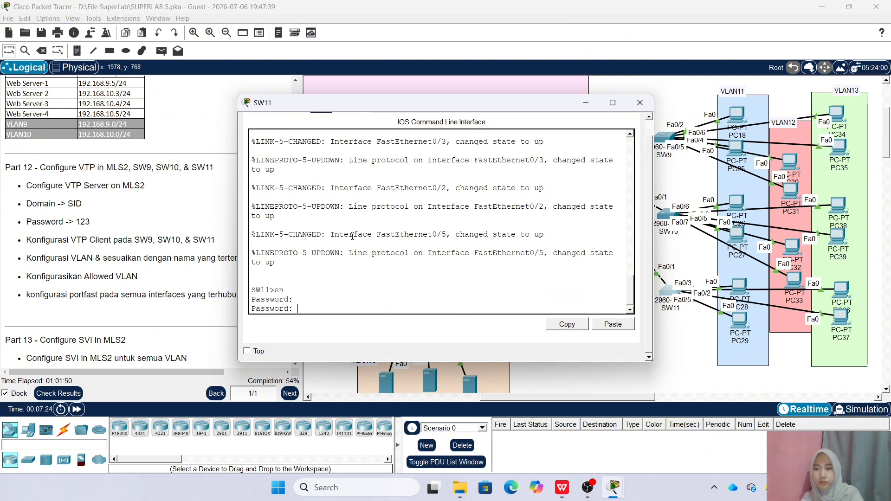
key("Return")
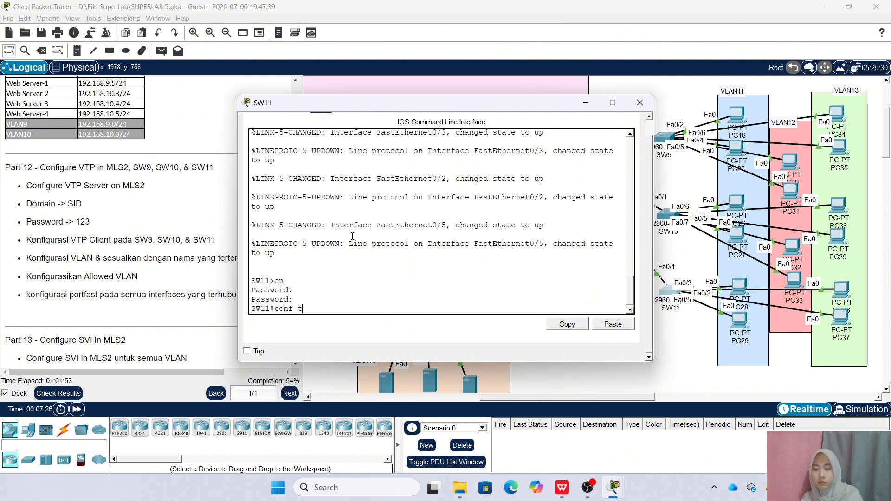
key("Return")
type("vtp ")
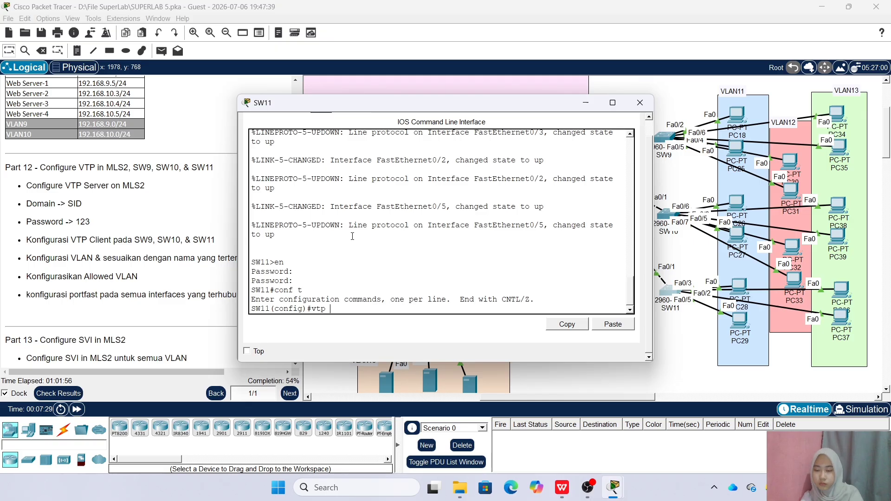
type("mode client")
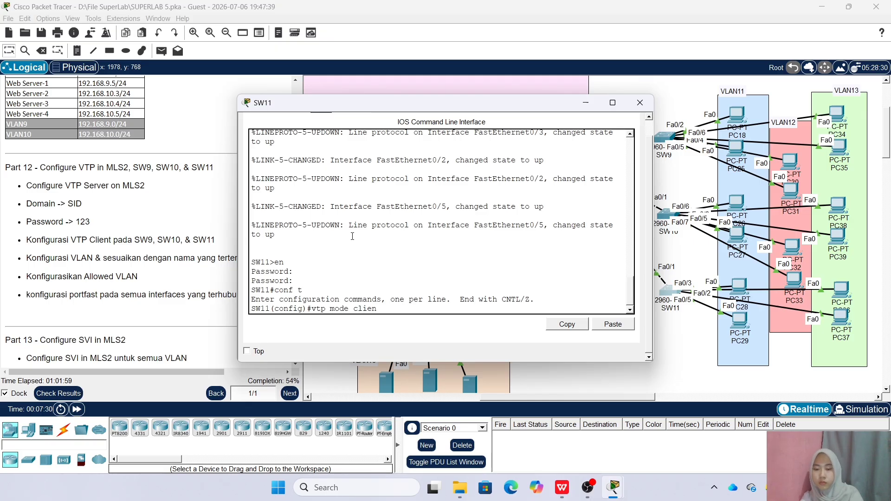
key("Return")
type("vtp")
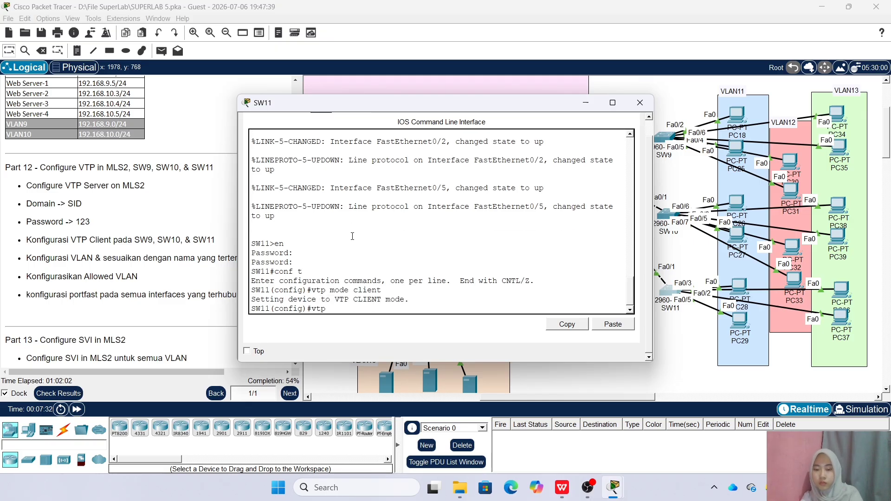
type(" dom SID")
key("Return")
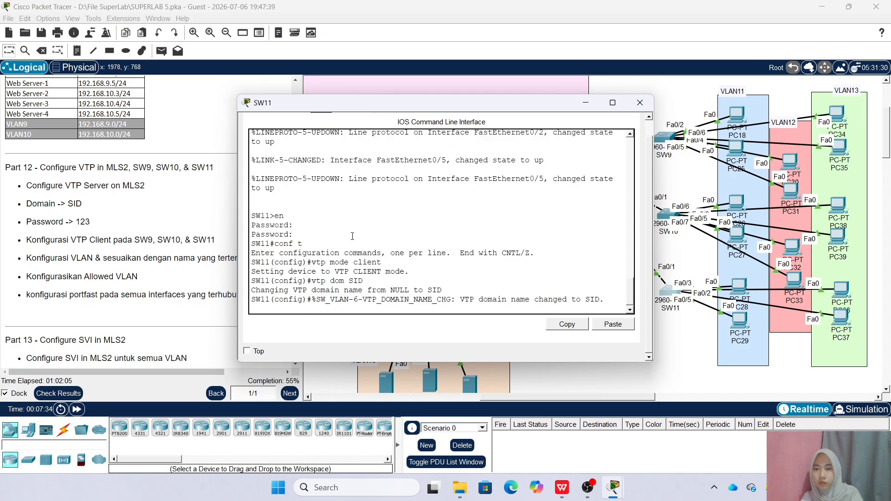
key("Return")
type("vtp pass")
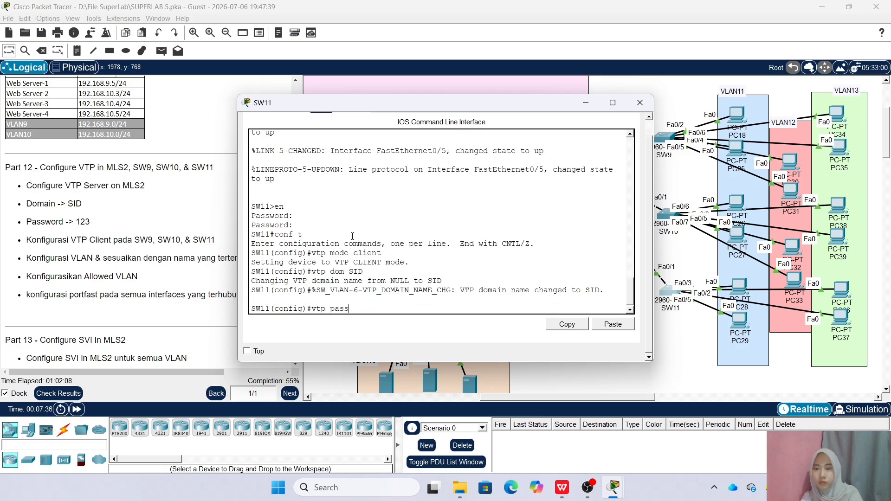
type(" 123")
key("Return")
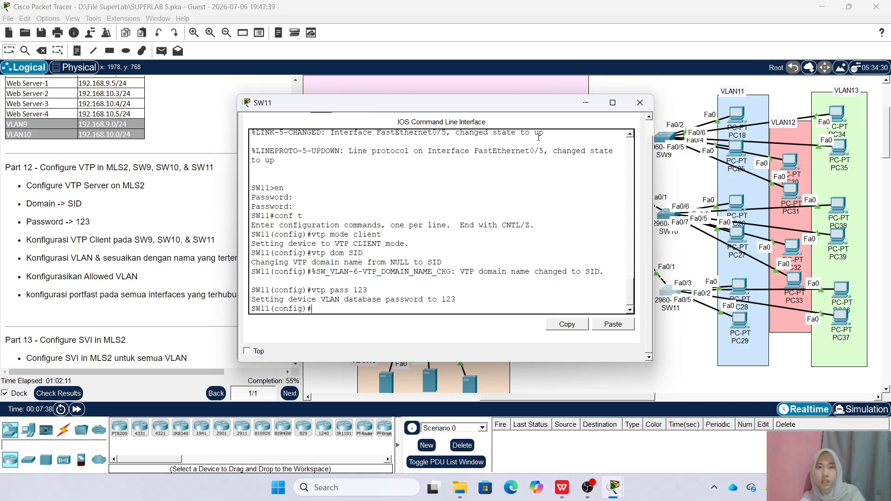
Close SW11's console and look over the instructions panel
left_click(639, 103)
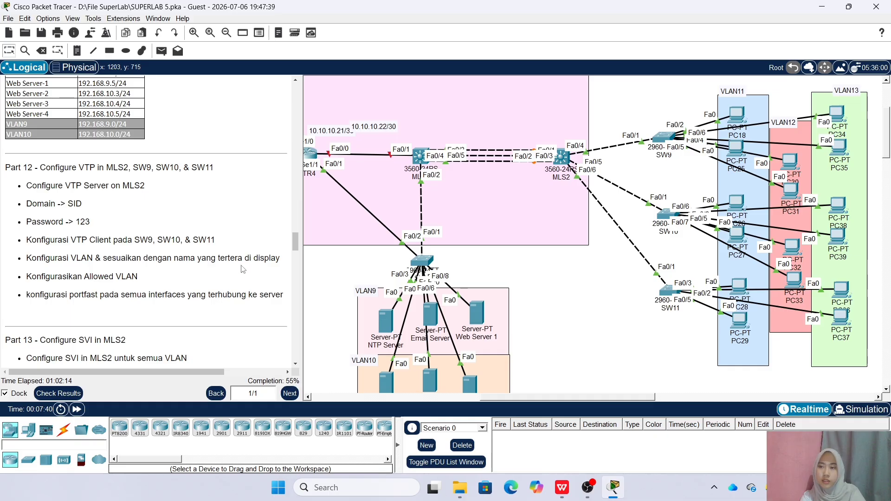
scroll(242, 269, "down", 5)
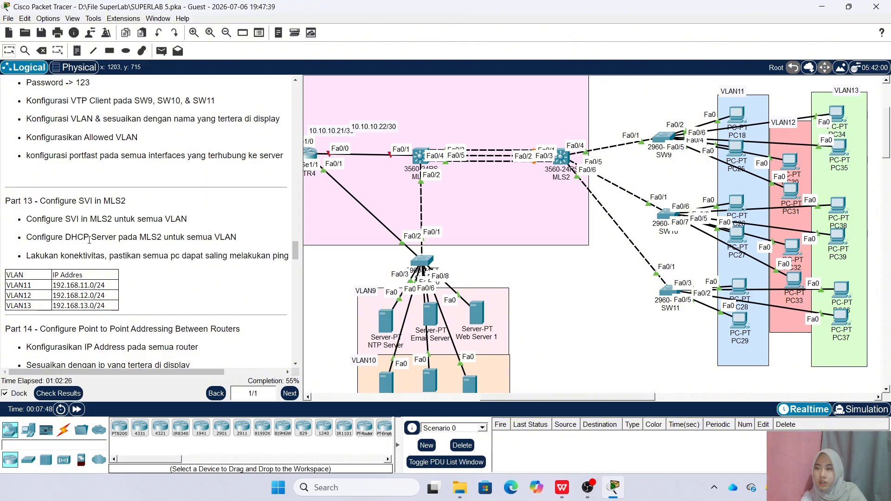
scroll(153, 253, "up", 3)
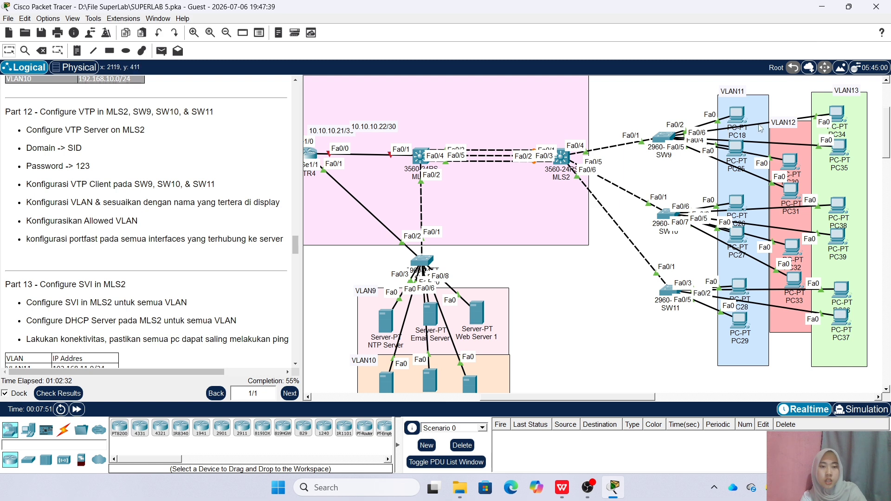
Untangle PC18, PC25 and PC30 near SW9 so PC30's label shows, undoing PC34's move
mouse_move(741, 116)
left_mouse_down()
mouse_move(746, 133)
mouse_move(744, 113)
left_mouse_up()
mouse_move(733, 154)
left_mouse_down()
mouse_move(729, 175)
mouse_move(735, 148)
left_mouse_up()
mouse_move(788, 161)
left_mouse_down()
mouse_move(793, 168)
mouse_move(793, 156)
left_mouse_up()
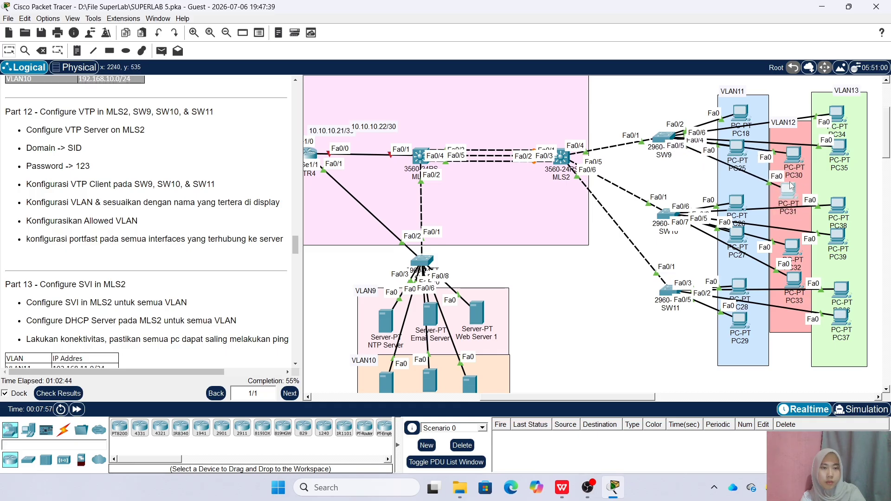
mouse_move(835, 111)
left_mouse_down()
mouse_move(831, 146)
mouse_move(834, 127)
left_mouse_up()
key("ctrl+z")
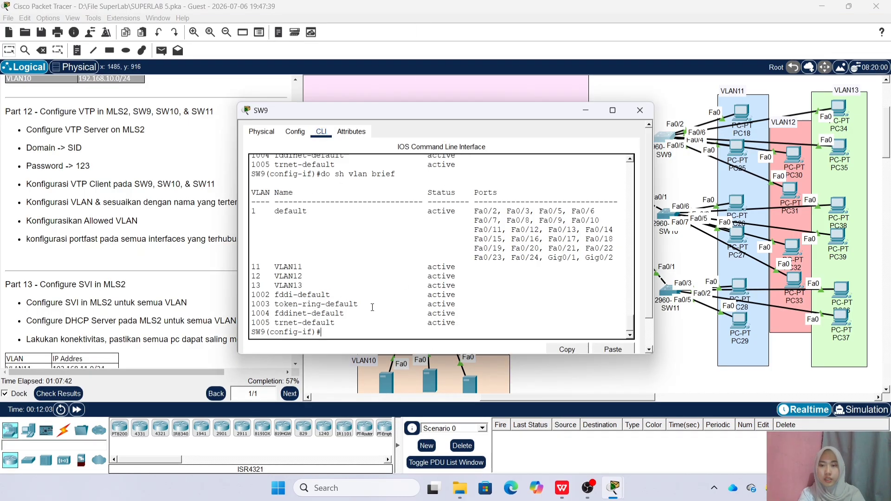
Make SW9 ports Fa0/2-3 access ports in VLAN 11 with portfast
type("int r")
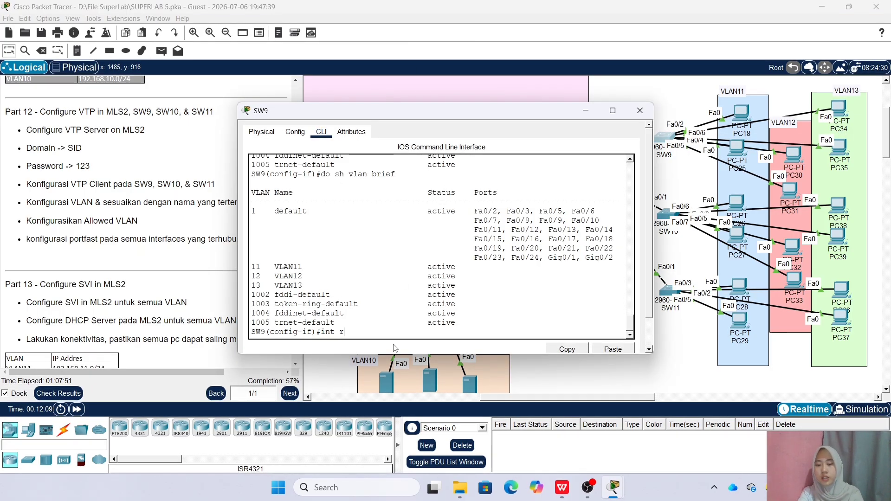
type("a fa0/2-3")
key("Return")
type("sw acc vlan 11")
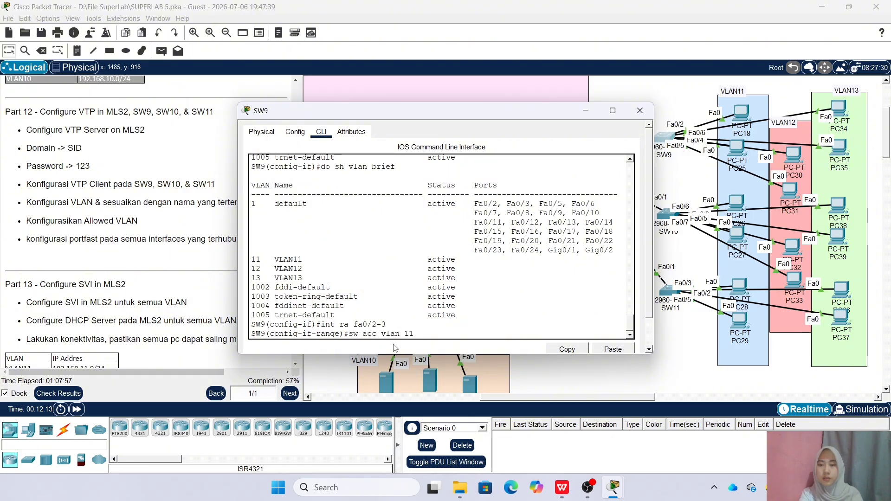
key("Return")
type("spa po")
key("Return")
key("Return")
Make SW9 ports Fa0/4-5 access ports in VLAN 12 with portfast
key("Up")
key("Up")
key("Up")
key("BackSpace")
key("BackSpace")
key("BackSpace")
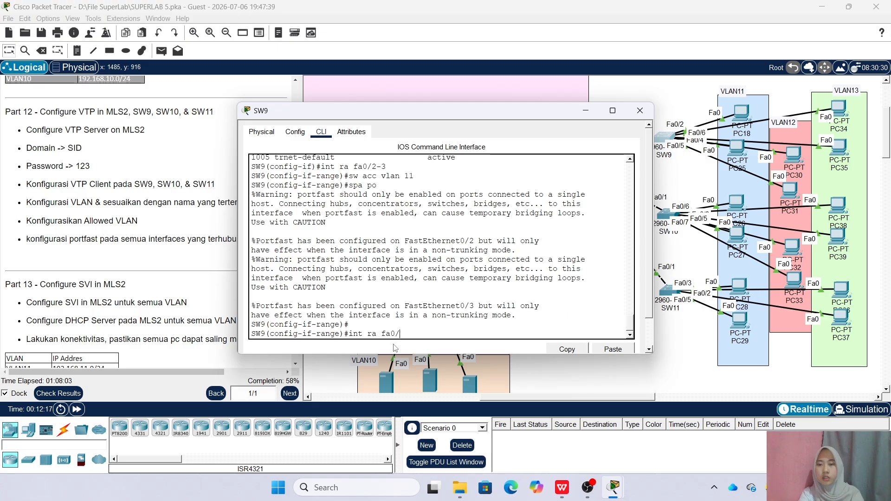
type("4-5")
key("Return")
type("sw acc vlan 12")
key("Return")
type("spa po")
key("Return")
Make SW9 ports Fa0/6-7 portfast access ports in VLAN 13, then close SW9
type("int ra fa0/")
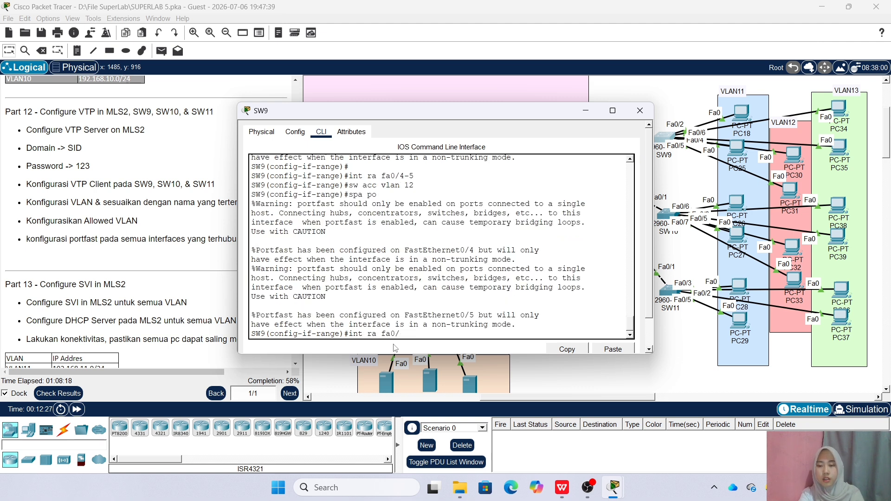
type("6-7")
key("Return")
type("sw acc vlan 13")
key("Return")
type("spa po")
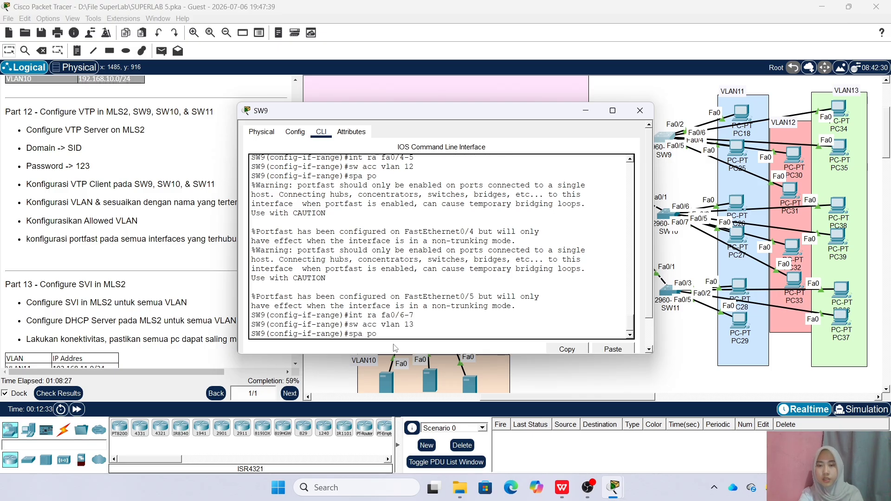
key("Return")
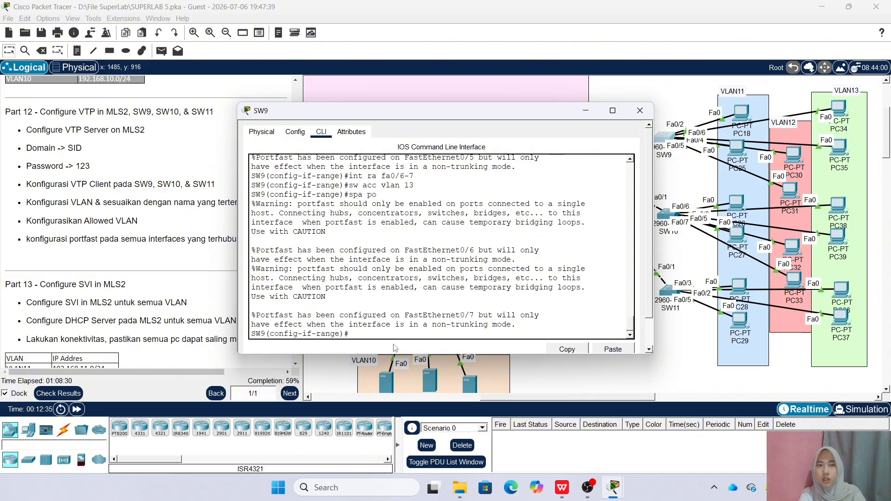
left_click(647, 112)
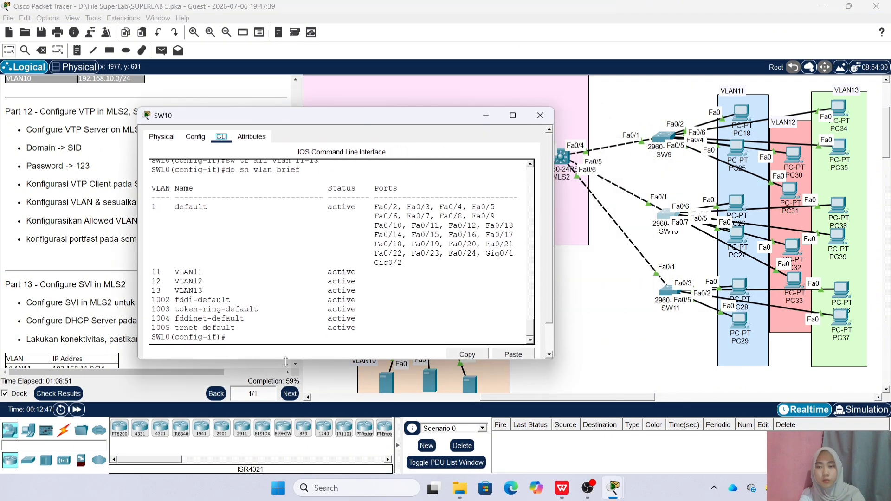
Make SW10 ports Fa0/2-3 access ports in VLAN 11 with portfast
type("do sh vlan brief")
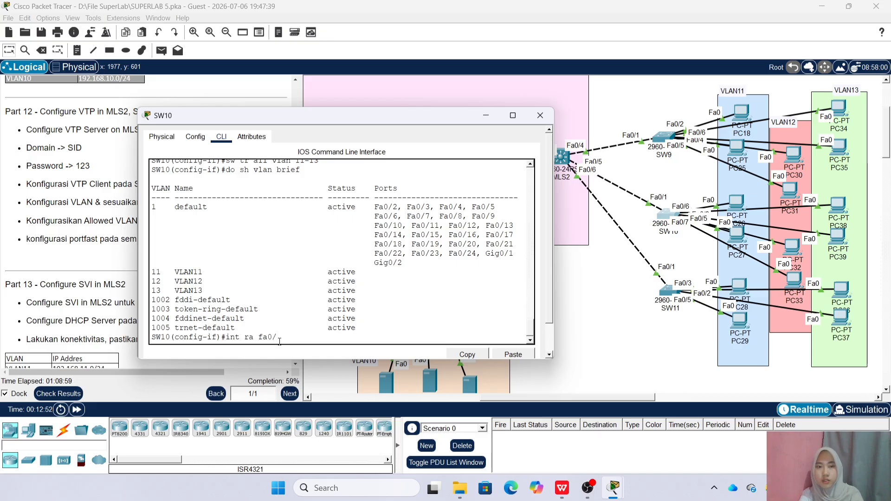
type("p3")
key("Return")
type("sw acc")
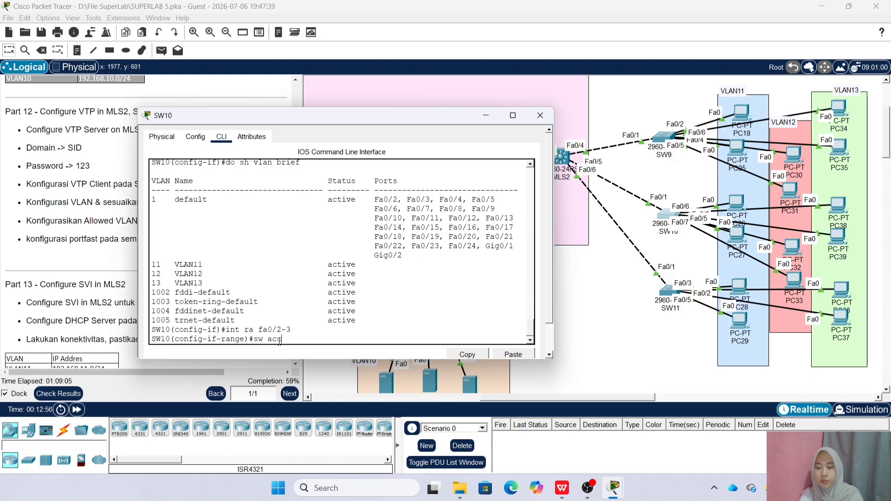
type(" vlan 11")
key("Return")
type("s")
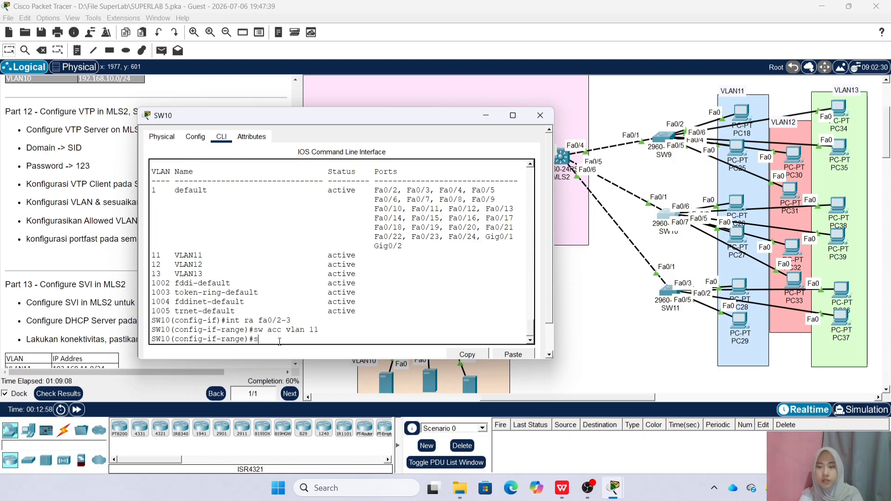
type("pa po")
key("Return")
Make SW10 ports Fa0/4-5 access ports in VLAN 12 with portfast
type("int ra fa0")
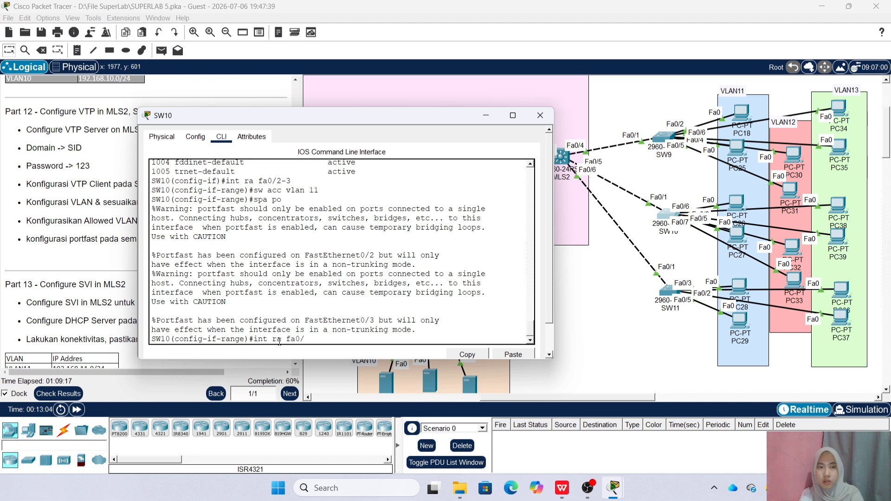
type("/4-5")
key("Return")
type("sw acc")
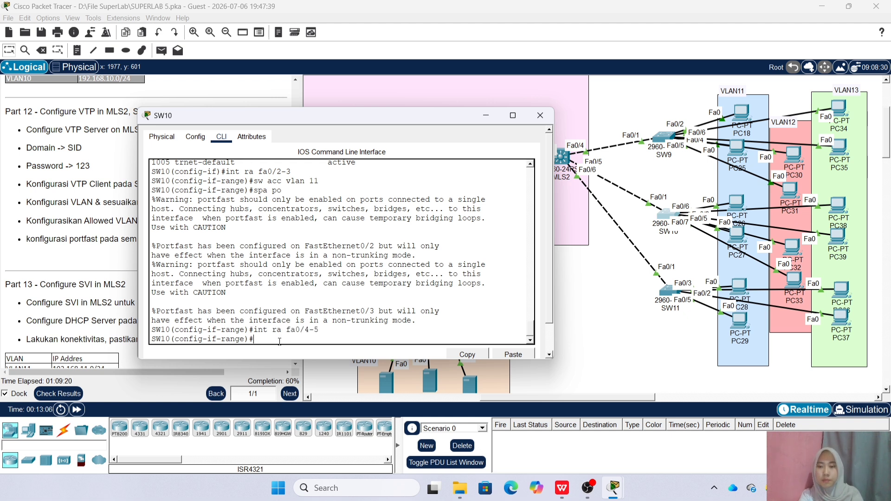
type(" vlan 12")
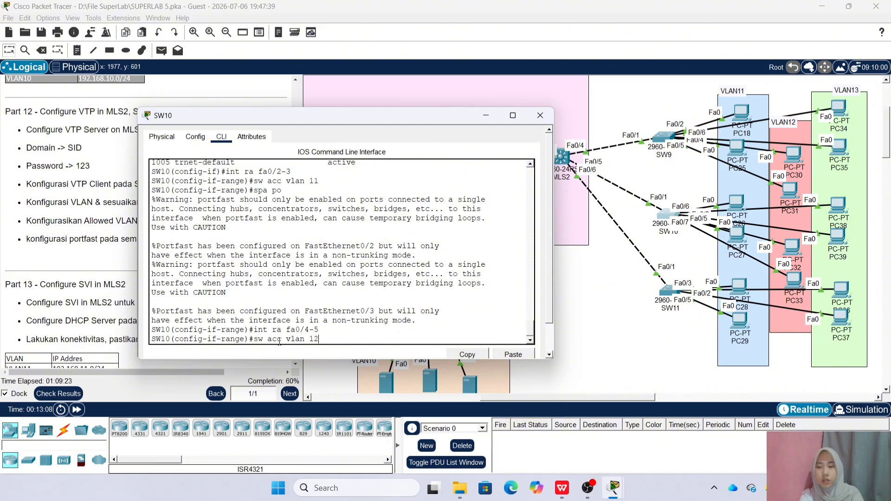
key("Return")
type("spa po")
key("Return")
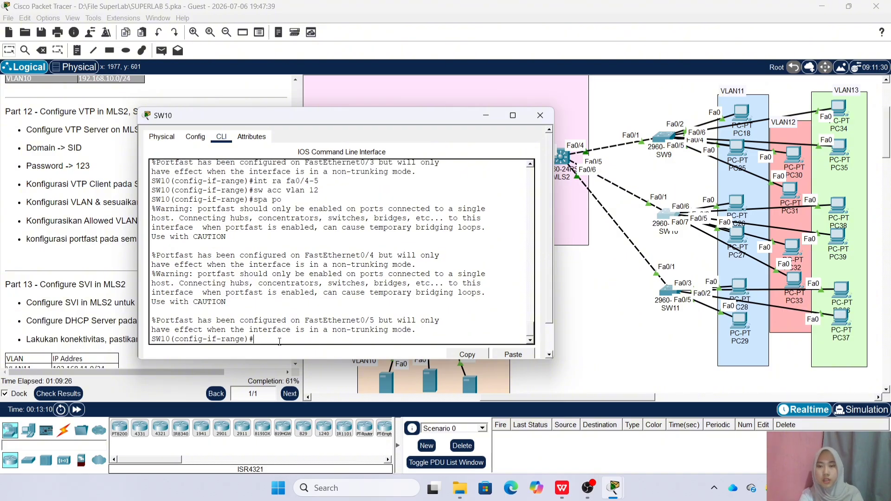
Put SW10 ports Fa0/6-7 in VLAN 13 with portfast, then close SW10 and open SW11
key("Up")
key("Up")
key("Up")
key("BackSpace")
key("BackSpace")
key("BackSpace")
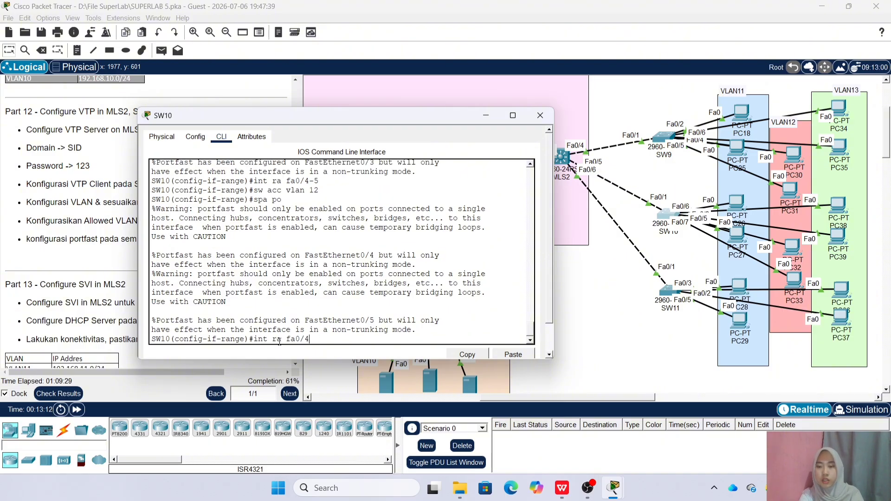
type("6")
type("-")
type("8")
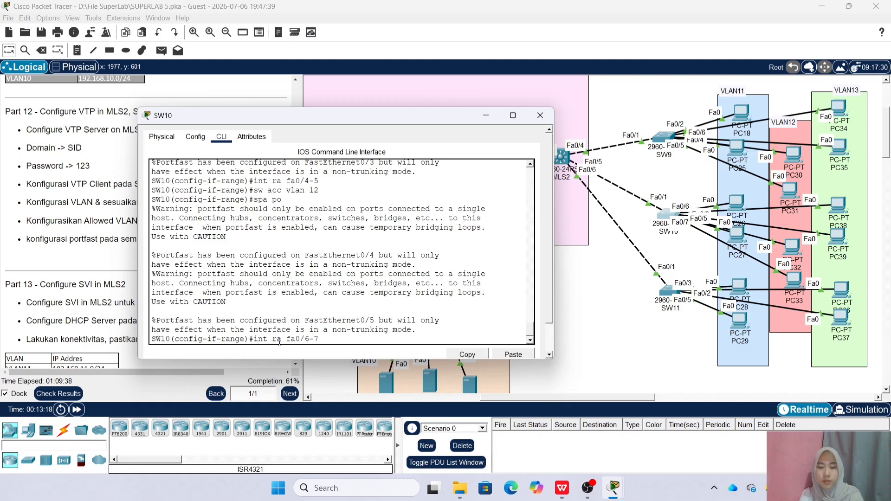
key("Return")
type("sw acc vlam")
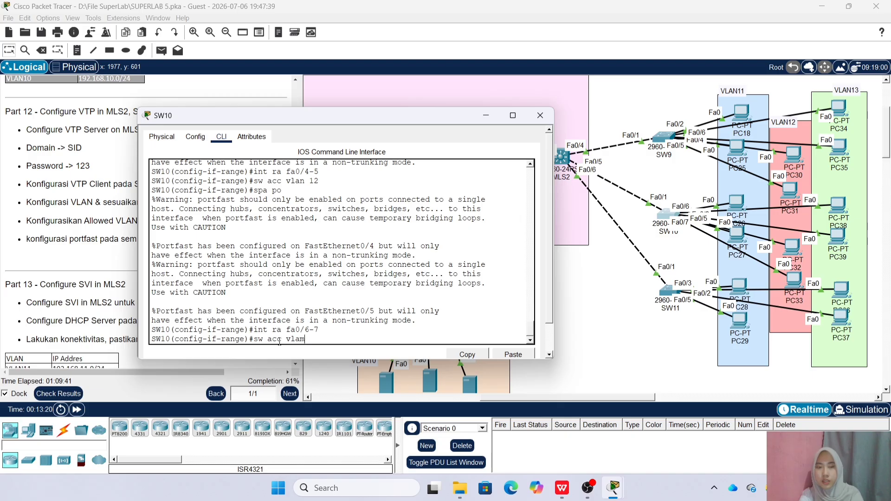
type(" 13")
key("Return")
type("spa")
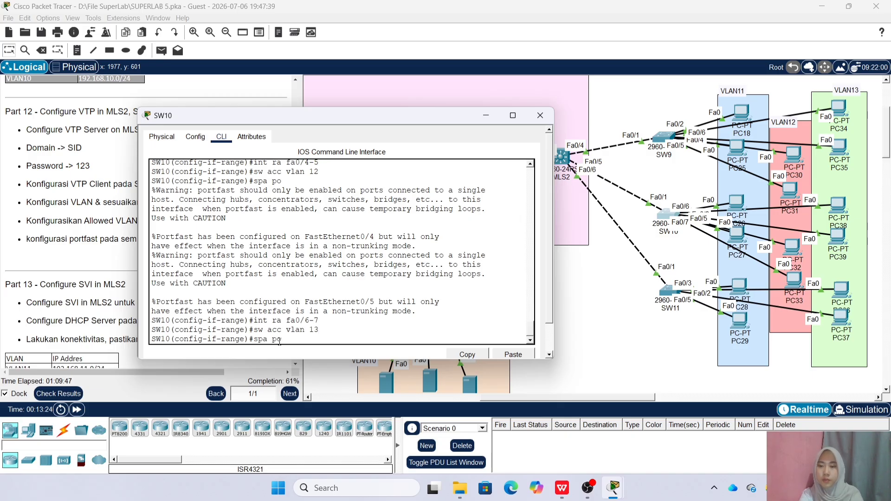
type(" po")
key("Return")
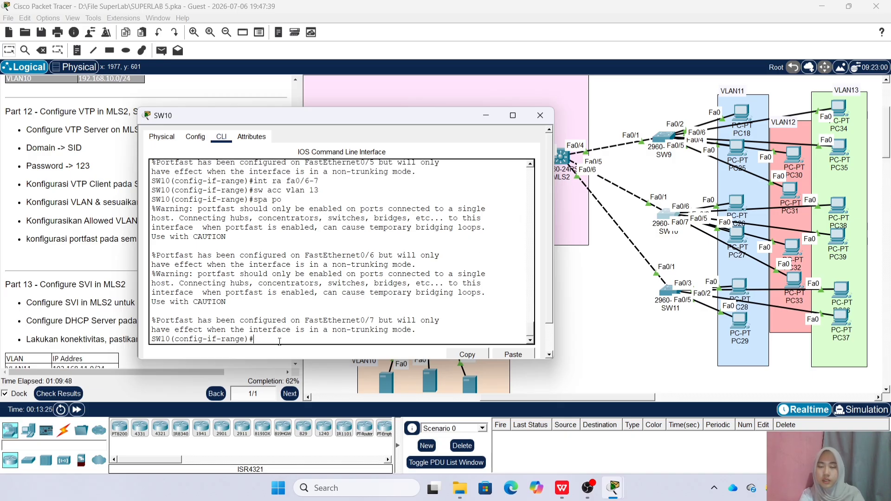
left_click(540, 115)
left_click(668, 291)
Confirm SW11 has VLANs 11-13, then make Fa0/2-3 portfast access ports in VLAN 11
type("do sh vlan")
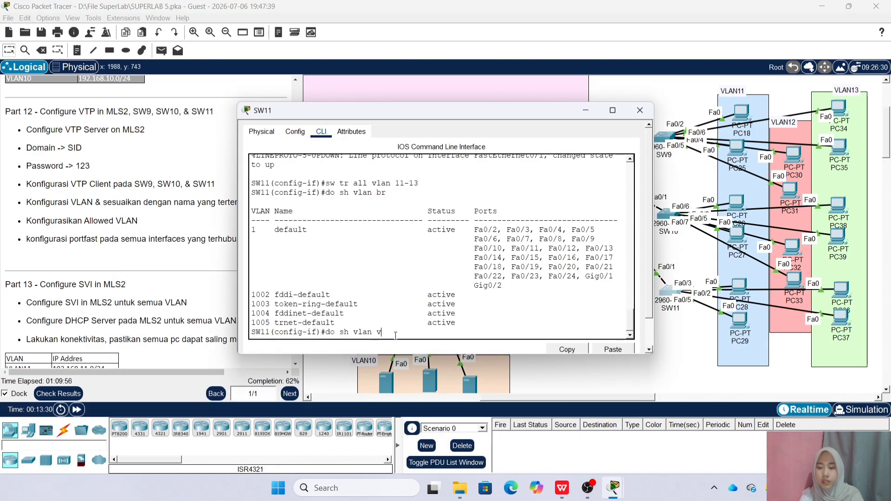
type(" br")
key("Return")
type("int")
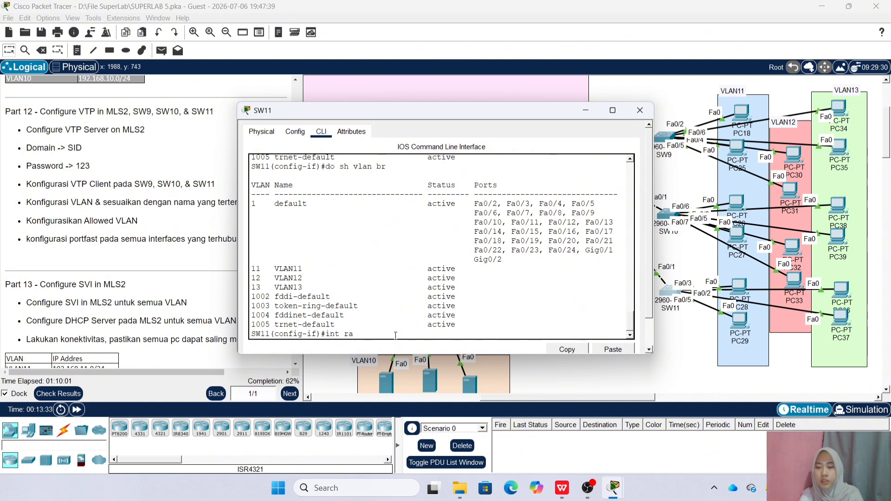
type("/2-3")
key("Return")
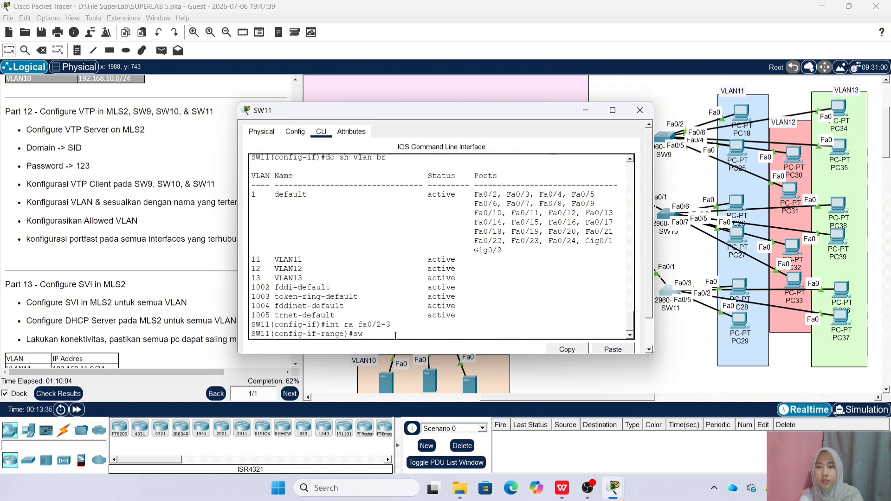
type("lan")
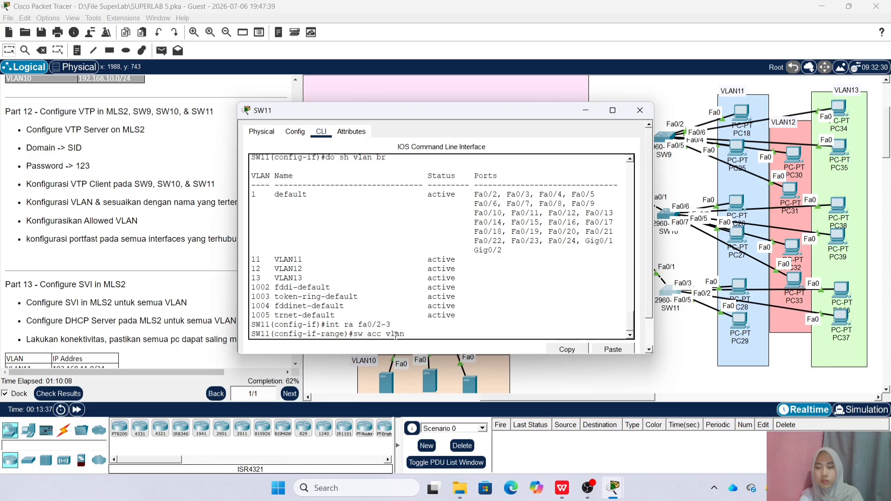
type(" 11")
key("Return")
type("spa po")
key("Return")
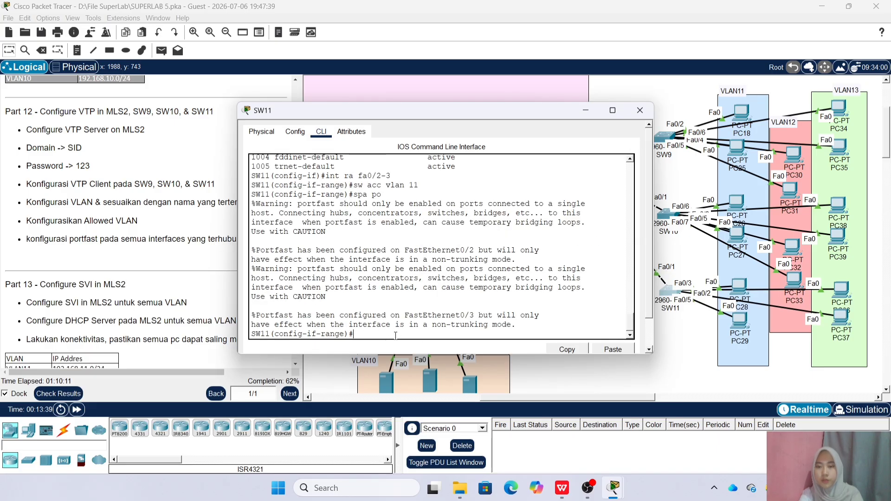
Make SW11 ports Fa0/4-5 access ports in VLAN 12 with portfast
key("Return")
key("Up")
key("Up")
key("Up")
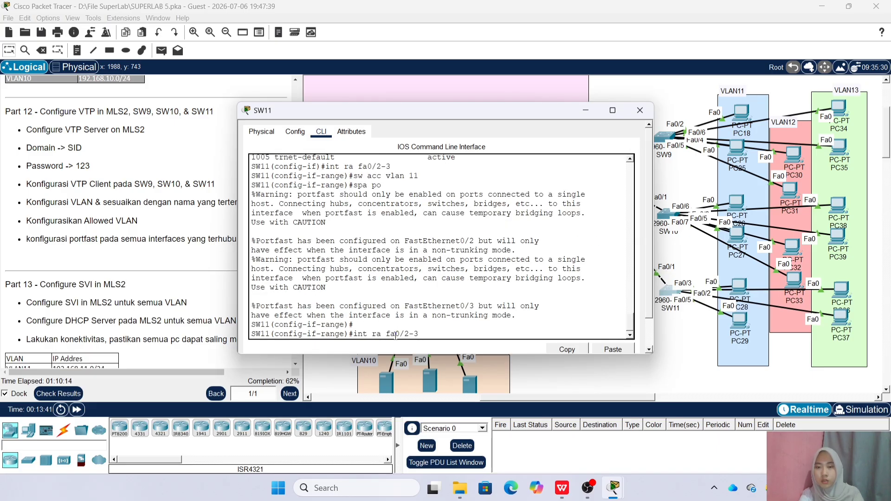
type("4-5")
key("Return")
type("sw acc vlan 12")
key("Return")
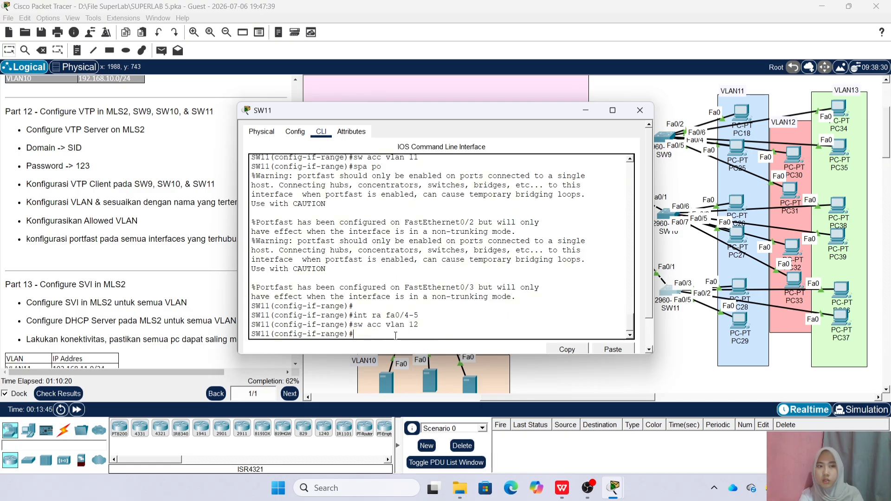
type("spa po")
key("Return")
Put SW11 ports Fa0/6-7 in VLAN 13 with portfast, close SW11, and scroll to Part 13
key("Up")
key("Up")
key("Up")
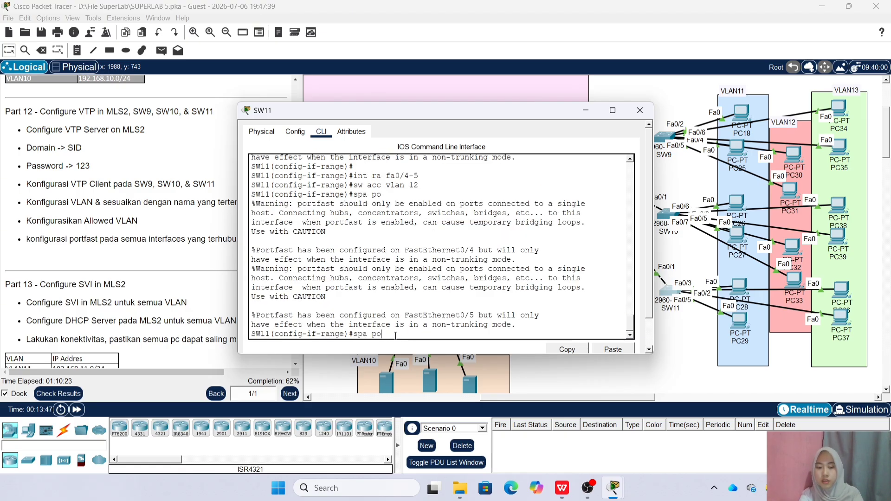
key("BackSpace")
key("BackSpace")
key("BackSpace")
type("6-7")
key("Return")
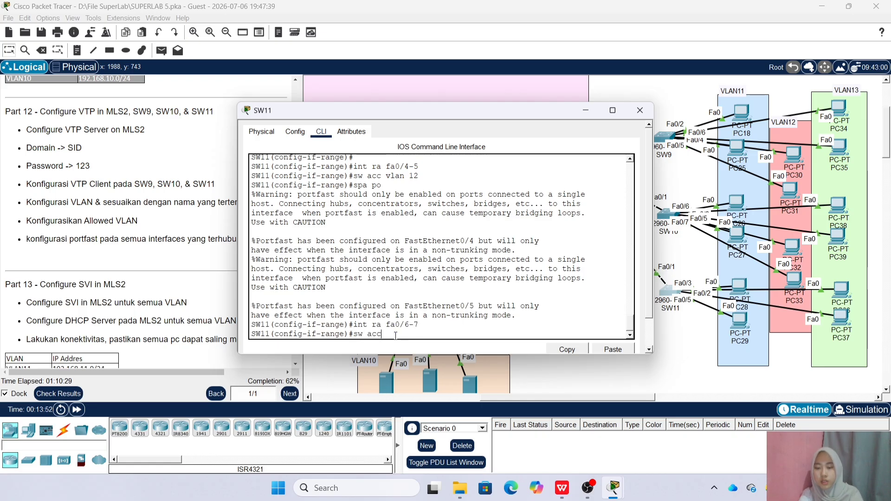
type("3")
key("Return")
type("spa po")
key("Return")
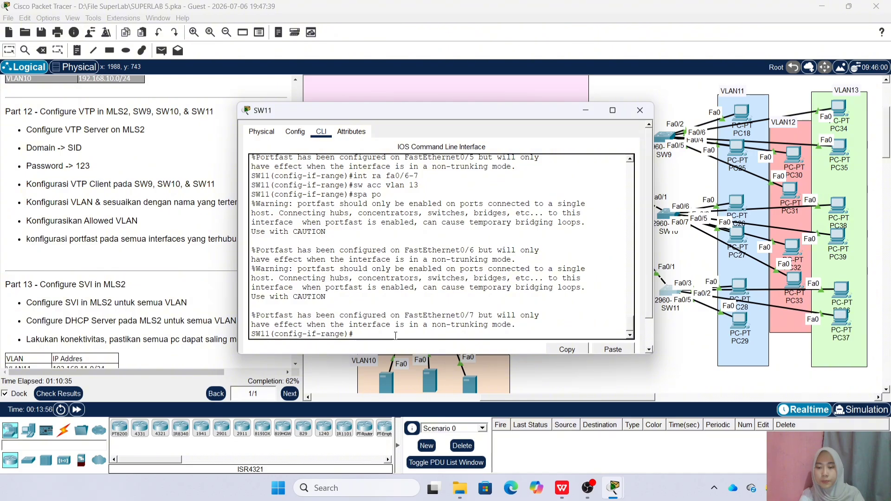
left_click(640, 110)
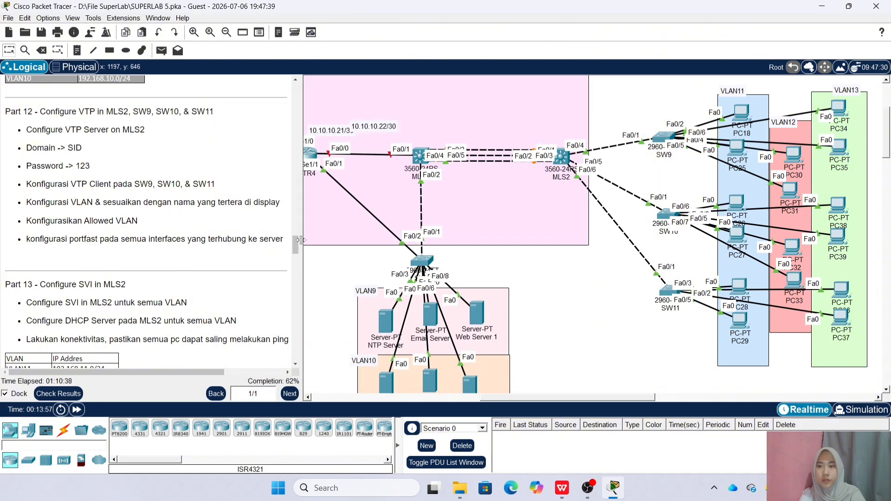
scroll(195, 287, "down", 3)
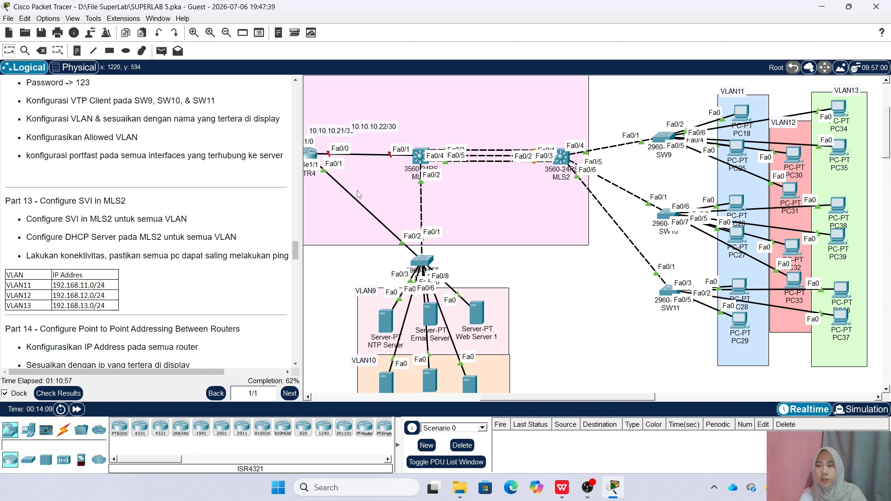
In MLS2's CLI, give interface VLAN 11 the address 192.168.11.1 255.255.255.0
left_click(547, 157)
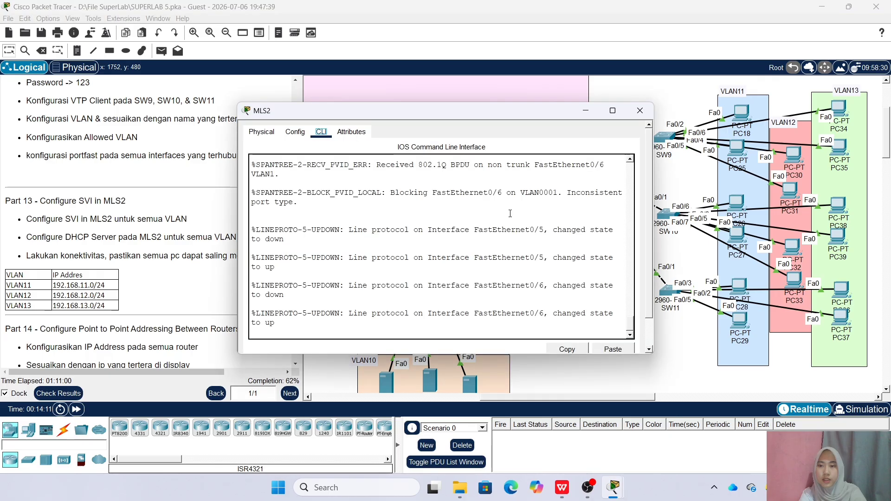
key("Return")
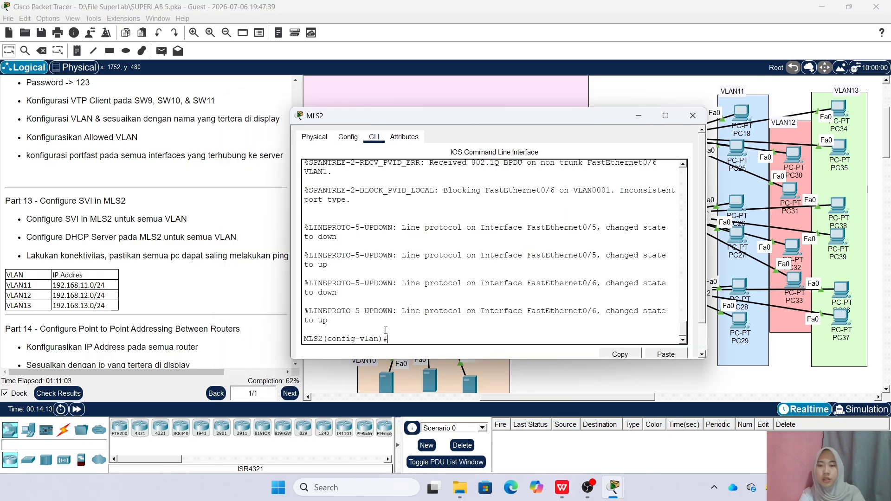
key("Return")
type("int vlan 11")
key("Return")
type("ig-if)#ip add 192.168")
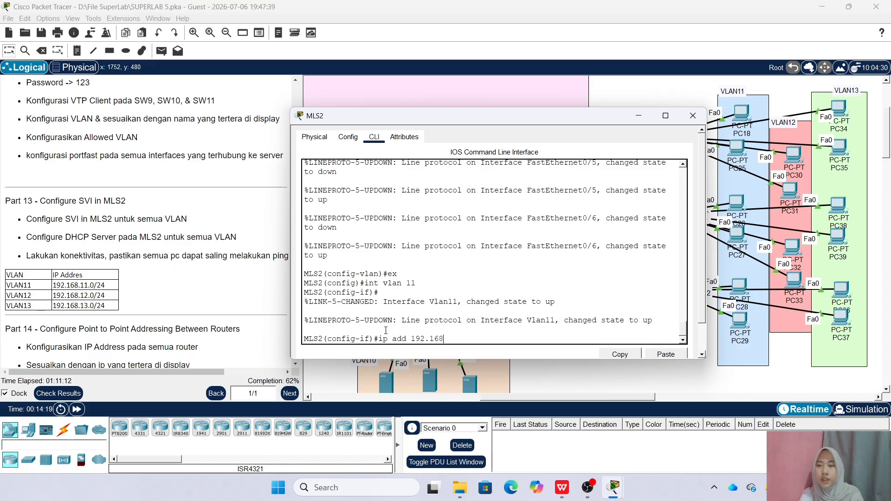
type(".11.1 255.255.255.0")
key("Return")
Give MLS2's interface VLAN 12 the address 192.168.12.1 255.255.255.0
type("int vlan 12")
key("Return")
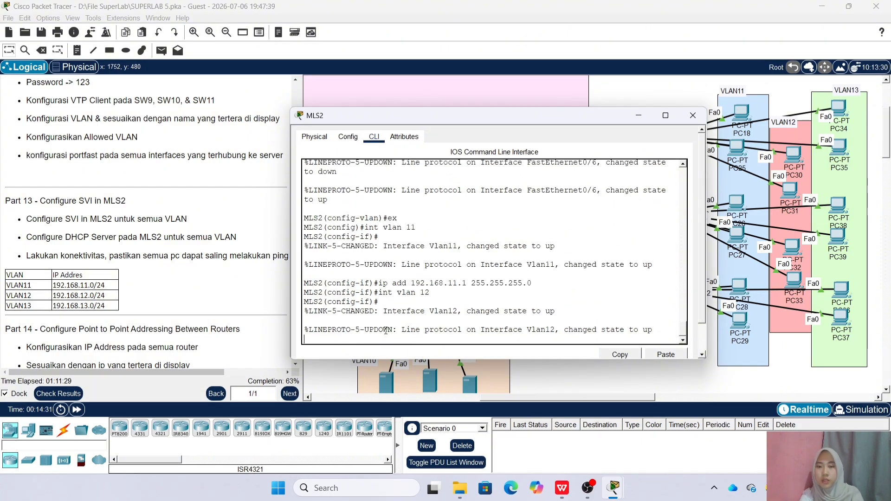
key("Up")
key("Up")
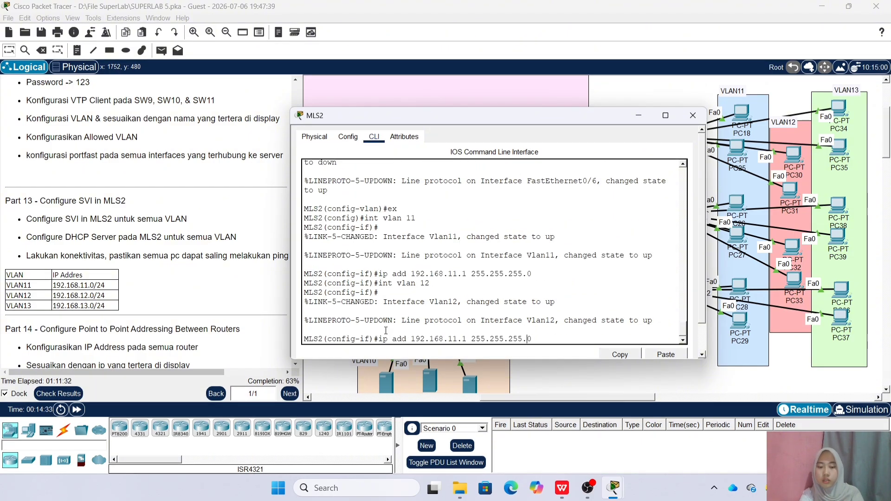
key("BackSpace")
type("2")
key("Return")
Give MLS2's interface VLAN 13 the address 192.168.13.1 255.255.255.0
key("Up")
key("Up")
key("Up")
key("Up")
key("BackSpace")
type("3")
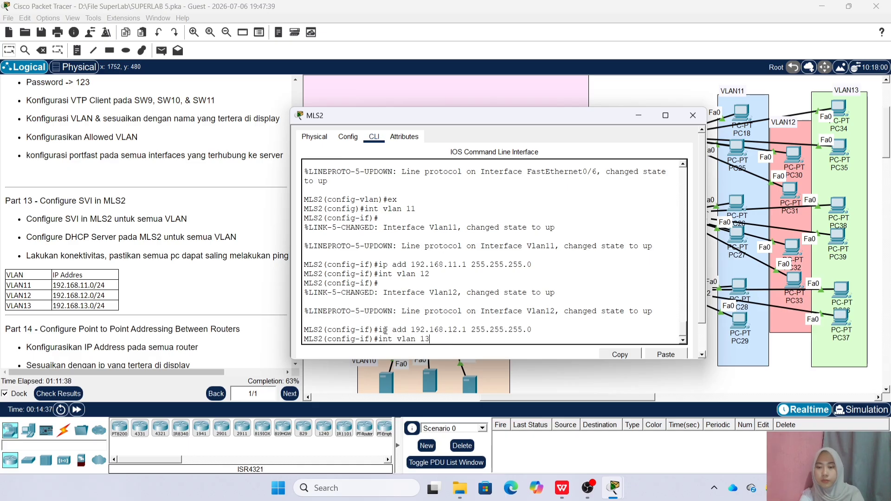
key("Return")
key("Up")
key("Up")
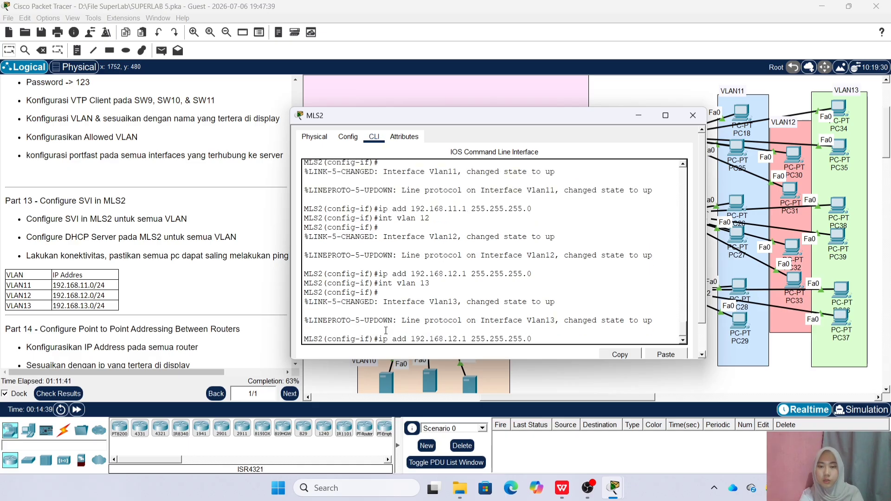
key("Left")
key("Left")
key("Left")
key("Left")
key("Left")
key("Left")
key("Left")
key("Left")
key("Left")
key("Left")
key("Left")
key("Left")
key("Left")
key("Left")
key("Left")
key("Left")
key("BackSpace")
type("3")
key("Return")
Create DHCP pool VLAN11 with network 192.168.11.0/24, gateway 192.168.11.1 and DNS 192.168.1.3
type("ex")
key("Return")
type("i")
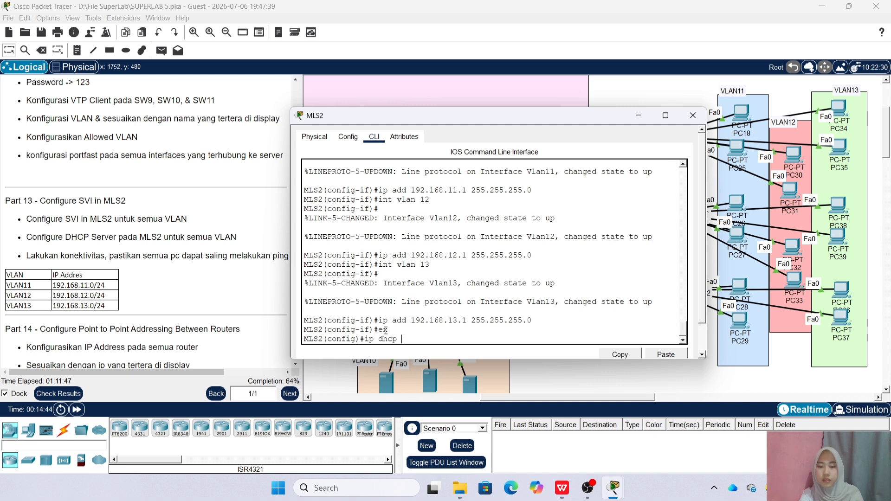
type("p dhcp pool VLAN11")
key("Return")
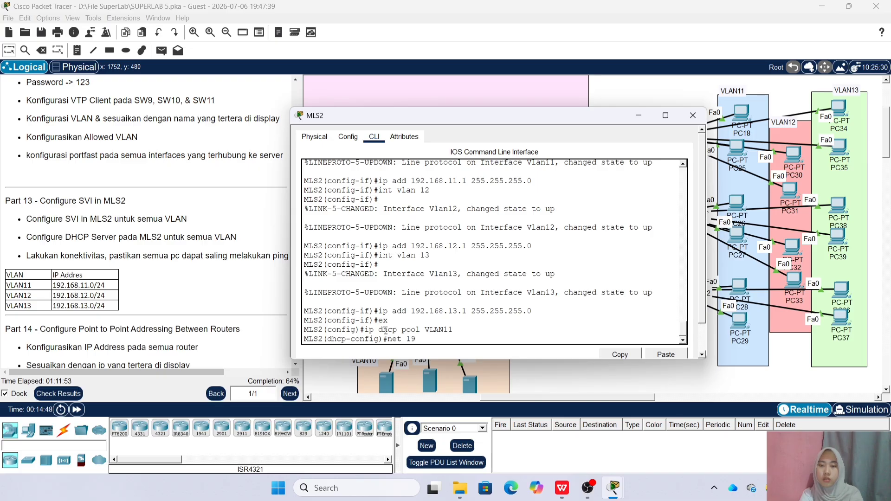
type("net 192.168.11.0 255.255.255.0")
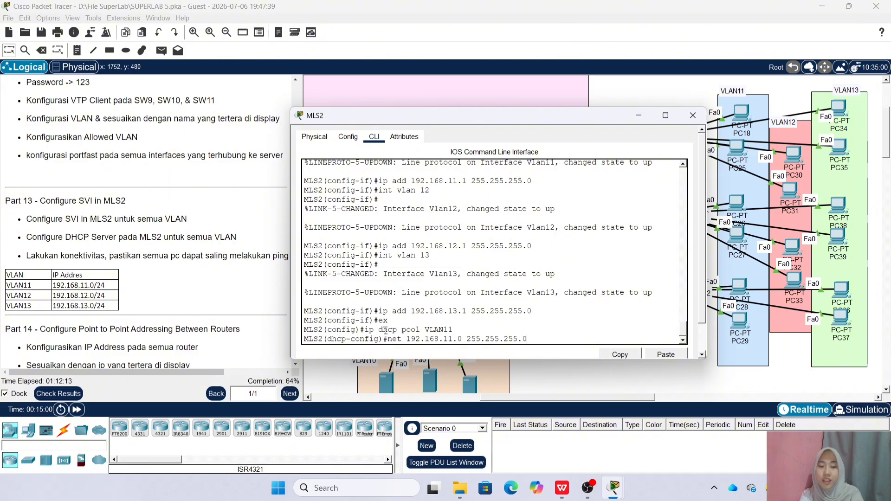
key("Return")
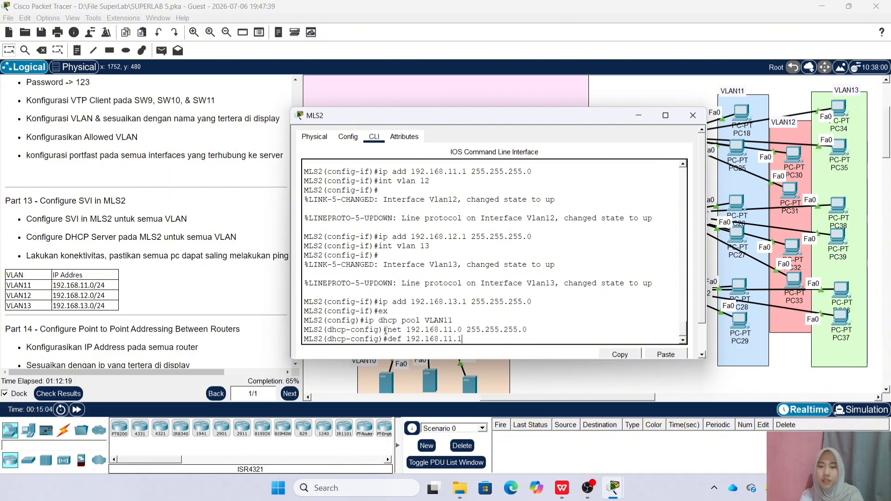
key("Return")
type("dns 192.168.")
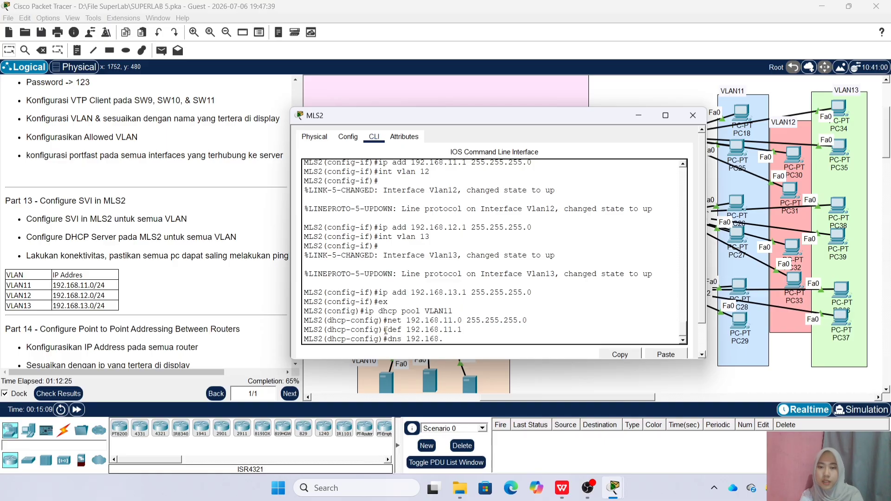
type("1.3")
key("Return")
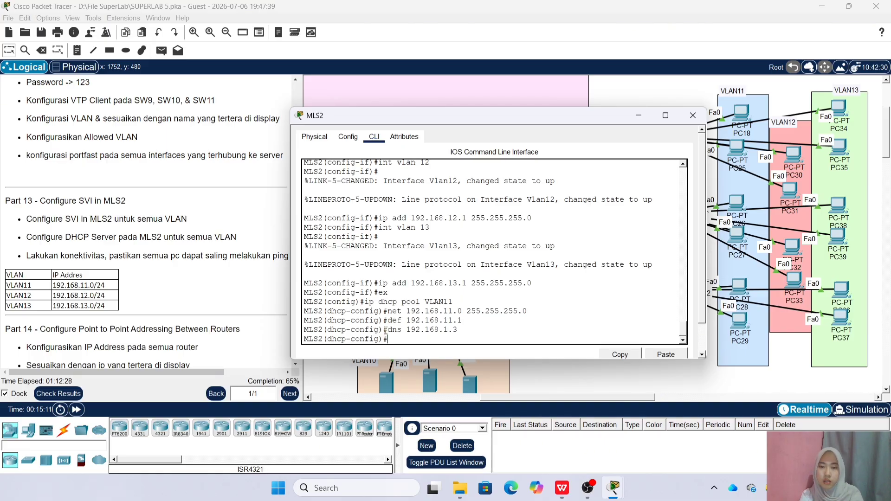
Create DHCP pool VLAN12 with network 192.168.12.0/24, gateway 192.168.12.1 and DNS 192.168.1.3
type("ip dhcp pool VLAN11")
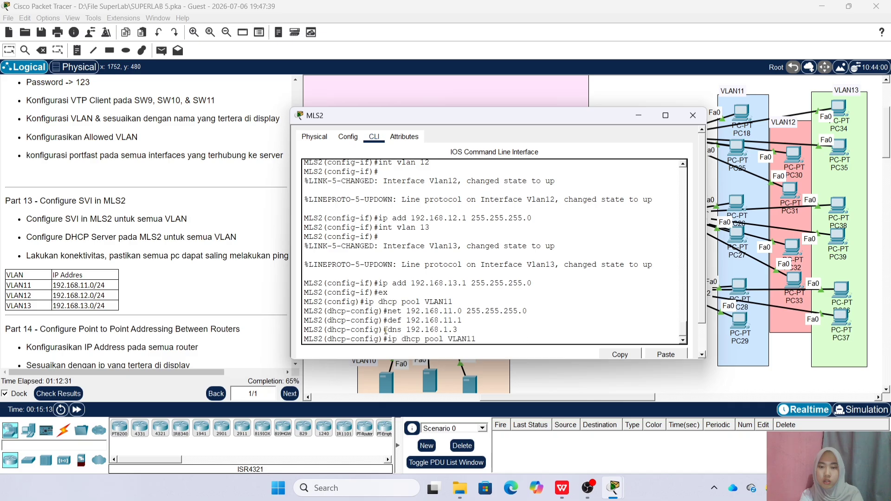
type("2")
key("Return")
key("Up")
key("Up")
key("Up")
key("Up")
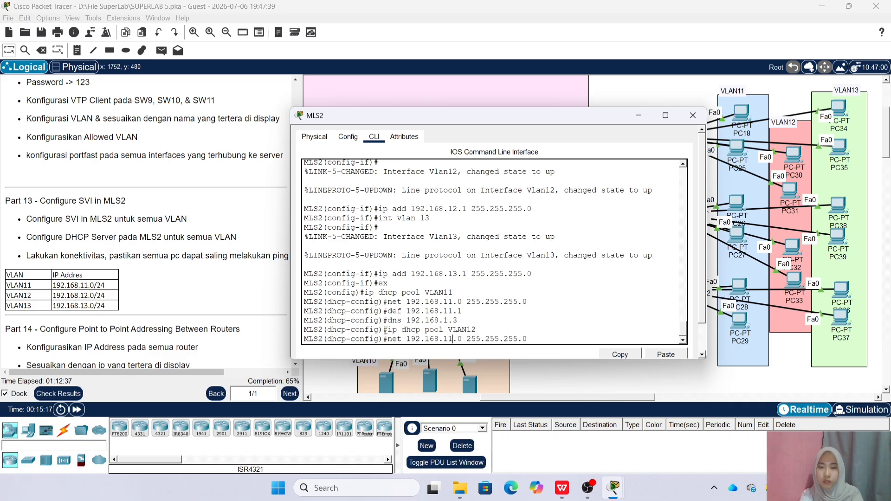
key("BackSpace")
type("2")
key("Return")
key("Up")
key("Up")
key("Up")
key("Up")
key("Left")
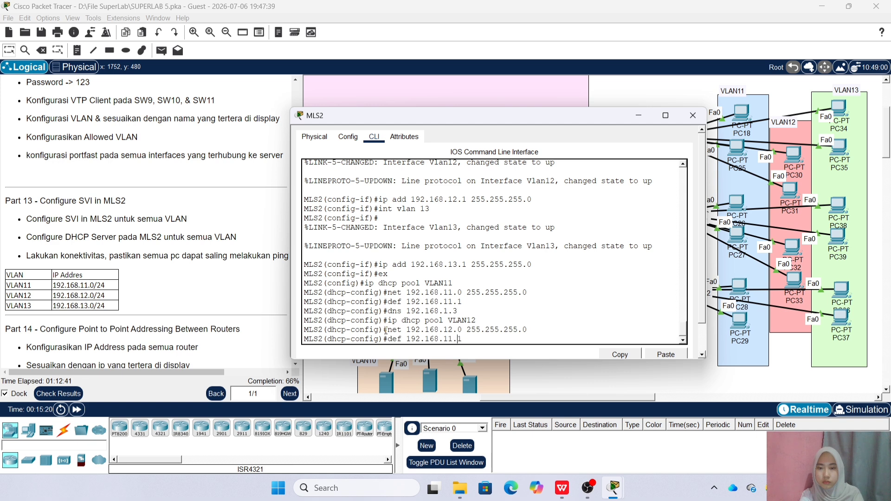
key("BackSpace")
type("2")
key("Return")
key("Up")
key("Up")
key("Up")
key("Up")
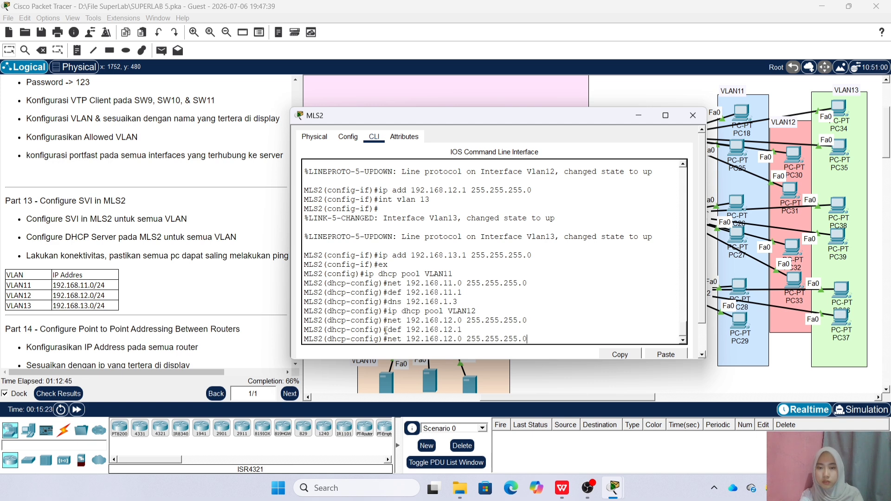
key("Return")
Create DHCP pool VLAN13 with network 192.168.13.0/24, gateway 192.168.13.1 and DNS 192.168.1.3
key("Up")
key("Up")
key("Up")
key("Up")
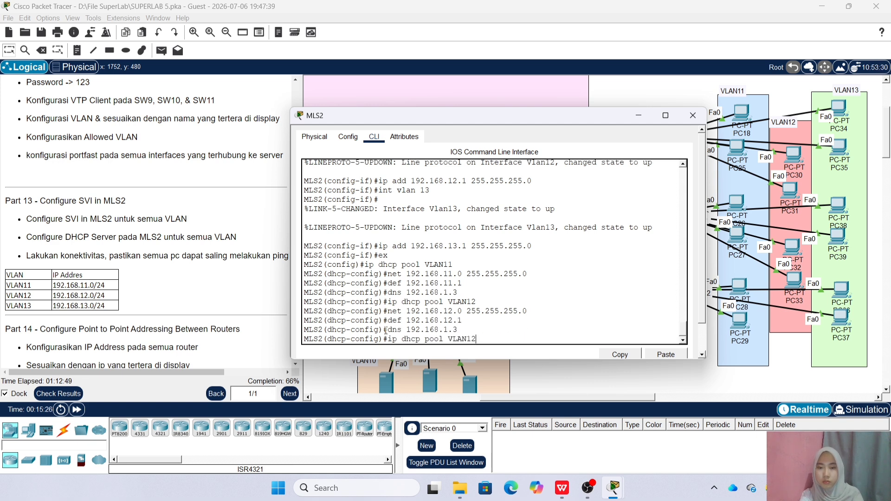
key("BackSpace")
type("3")
key("Return")
key("Up")
key("Up")
key("Up")
key("Up")
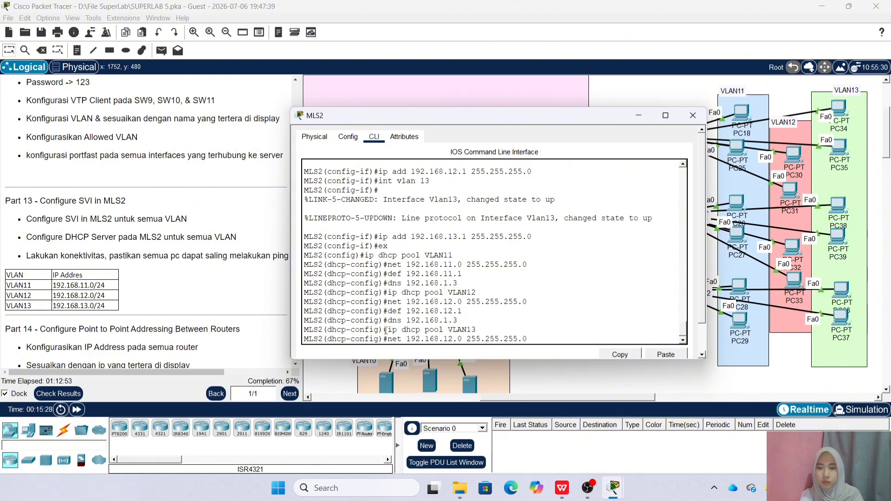
key("Left")
key("BackSpace")
type("3")
key("Return")
key("Up")
key("Up")
key("Up")
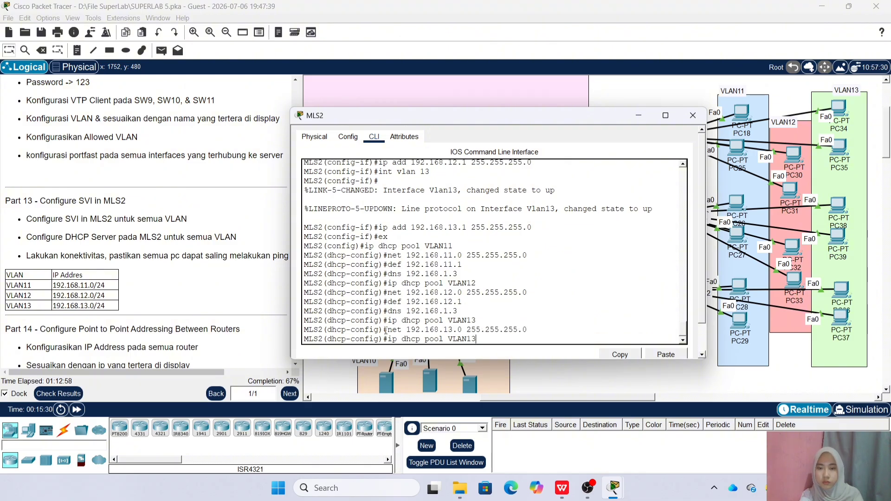
key("Up")
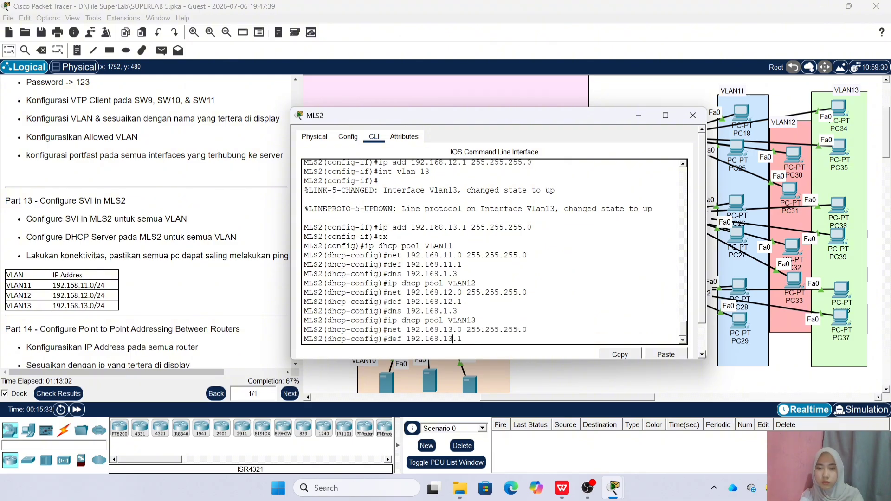
key("Return")
key("Up")
key("Up")
key("Up")
key("Up")
key("Return")
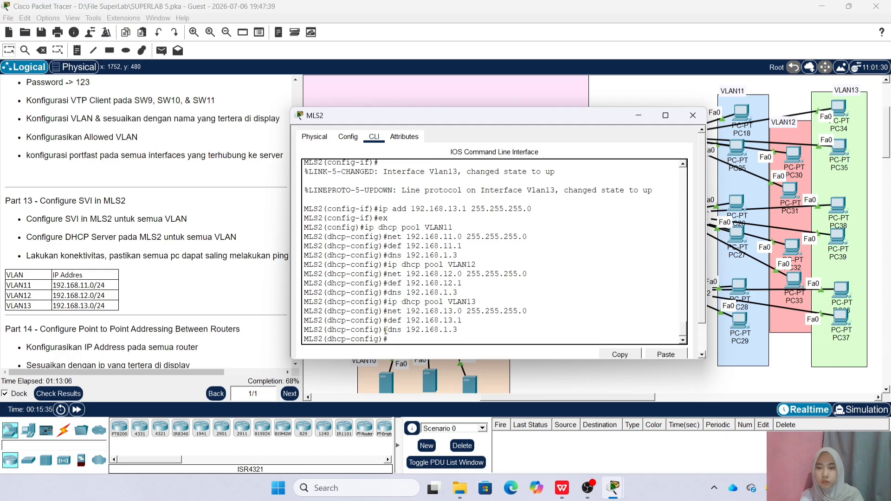
Exclude gateways 192.168.11.1, 192.168.12.1 and 192.168.13.1 from DHCP leases, then close MLS2
type("ex")
key("Return")
type("ip dhc")
key("Tab")
type("e")
key("Tab")
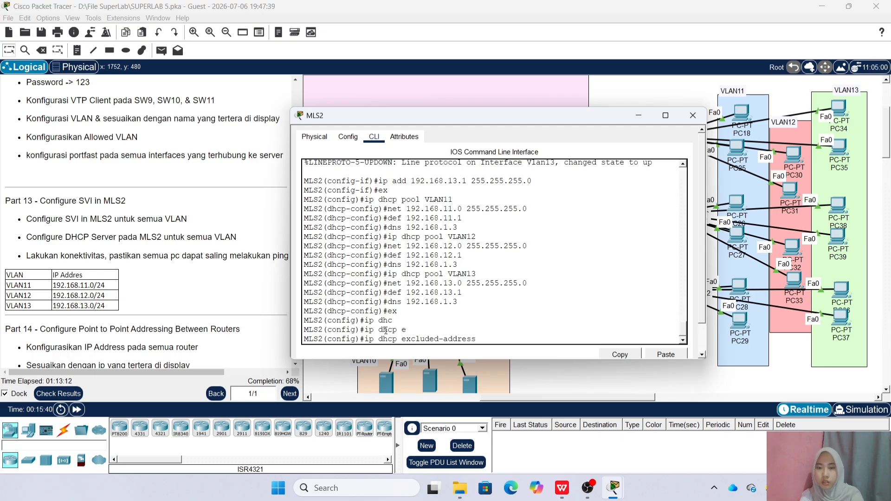
type("192.168.11.")
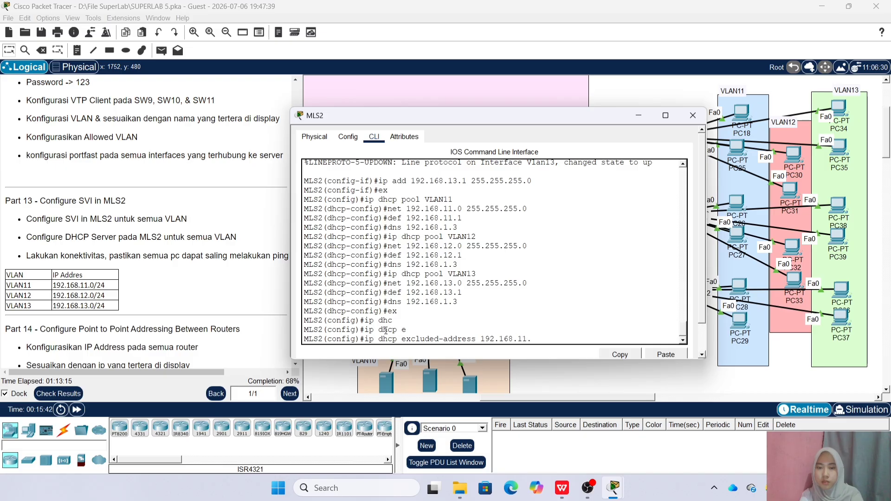
type("1")
key("Tab")
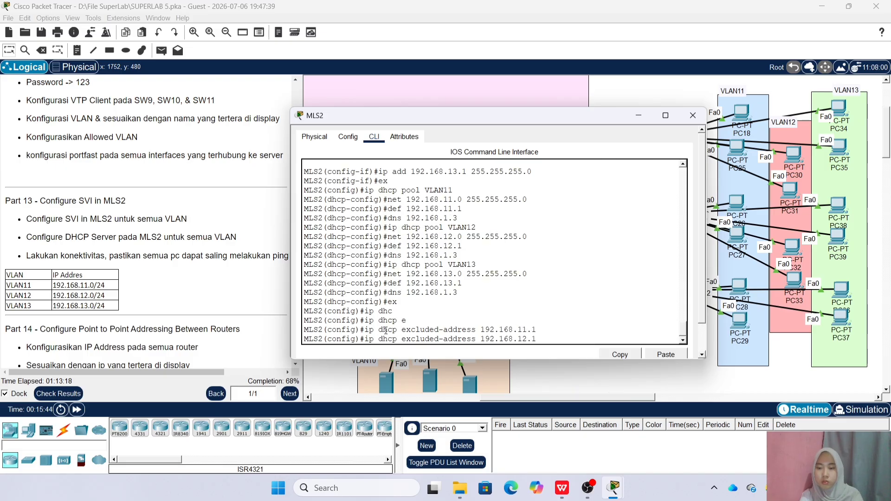
key("Return")
key("Up")
key("Up")
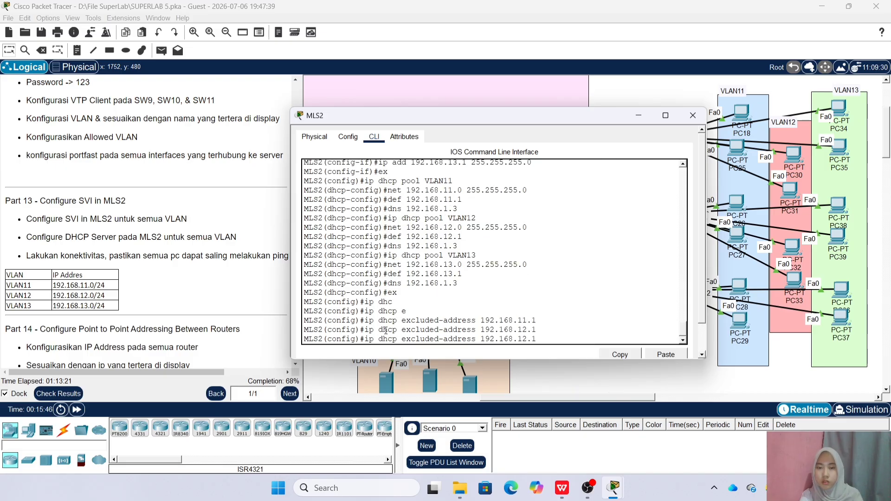
key("Return")
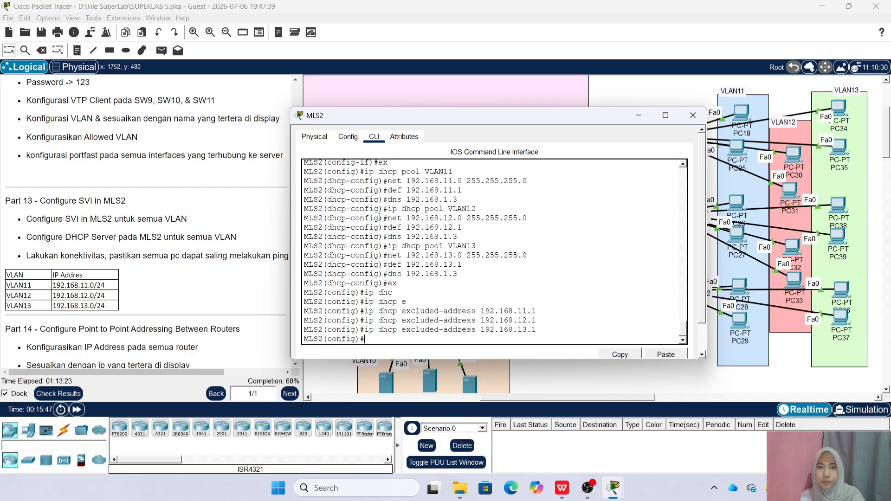
left_click(693, 115)
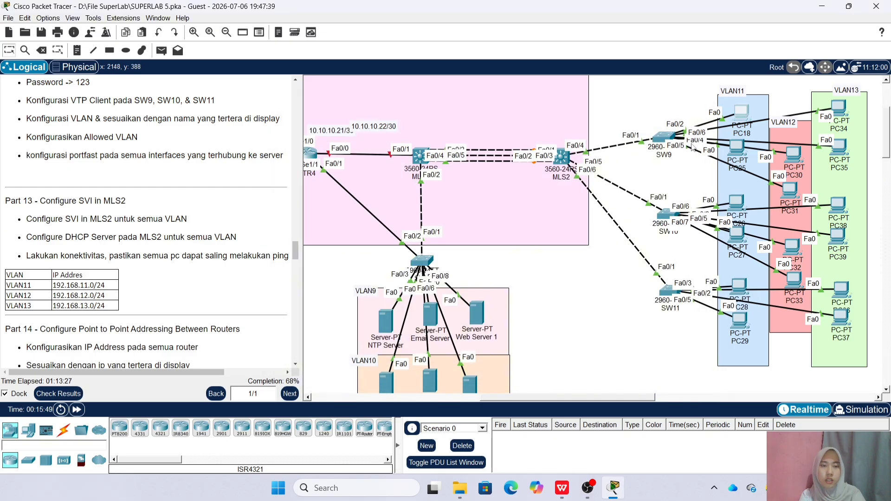
Switch PC18 and PC25 to DHCP addressing
left_click(743, 115)
left_click(328, 132)
left_click(288, 158)
left_click(256, 138)
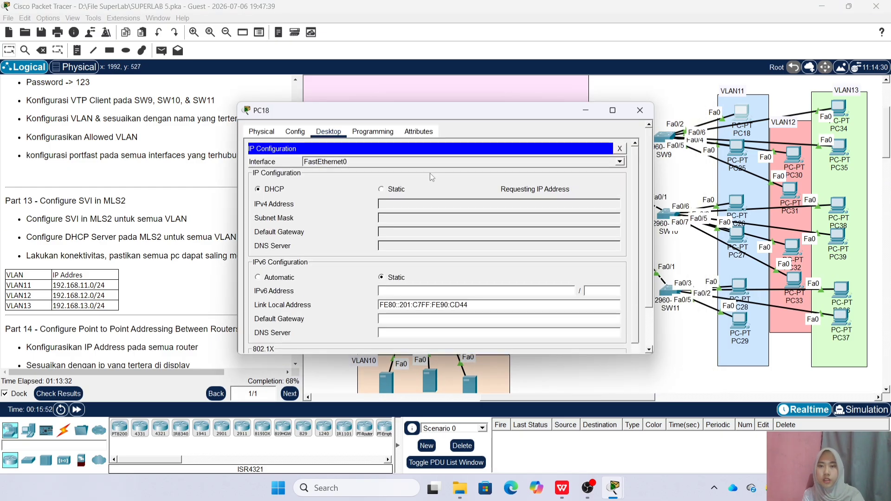
left_click(640, 111)
left_click(737, 151)
left_click(328, 132)
left_click(287, 157)
left_click(257, 139)
left_click(639, 111)
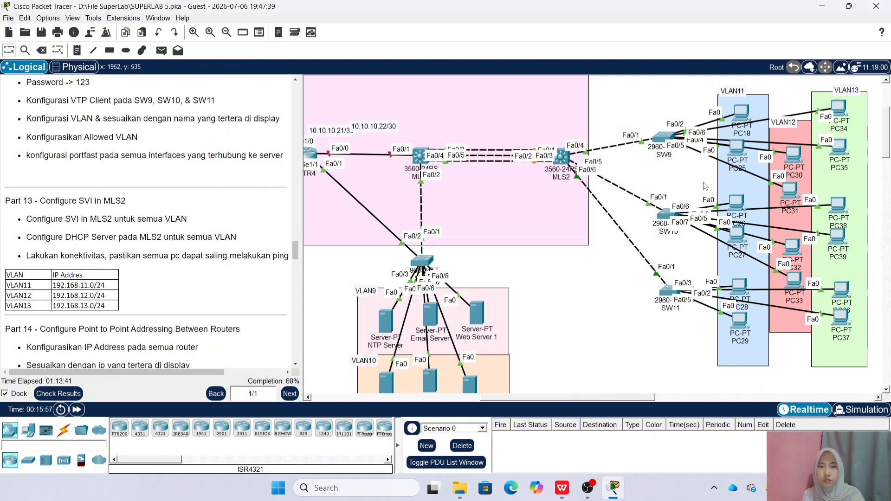
Switch PC30 and PC34 to DHCP addressing
left_click(793, 156)
left_click(328, 131)
left_click(284, 160)
left_click(277, 140)
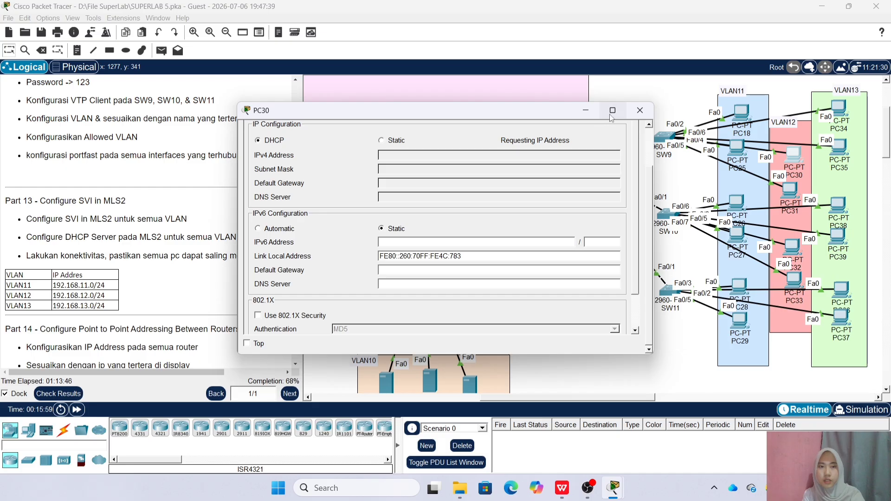
left_click(639, 111)
left_click(839, 111)
left_click(328, 132)
left_click(287, 197)
left_click(278, 139)
left_click(642, 110)
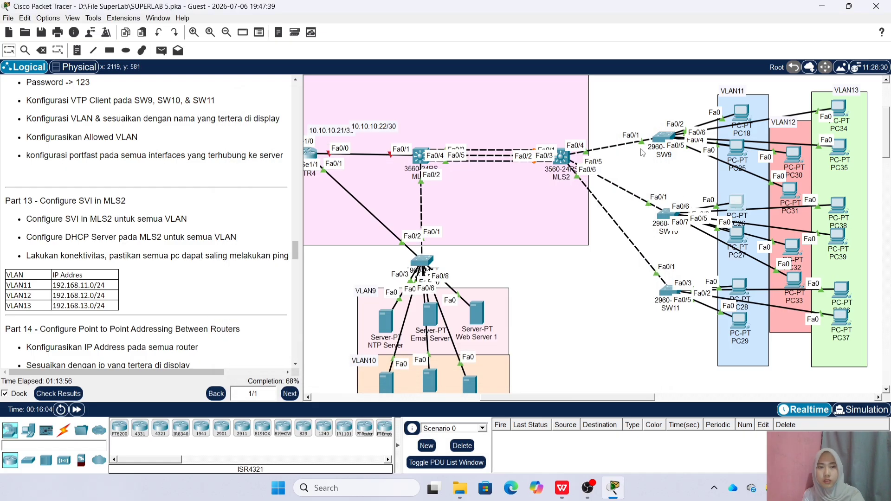
Switch PC26 and PC27 to DHCP addressing
left_click(736, 202)
left_click(328, 132)
left_click(284, 160)
left_click(262, 141)
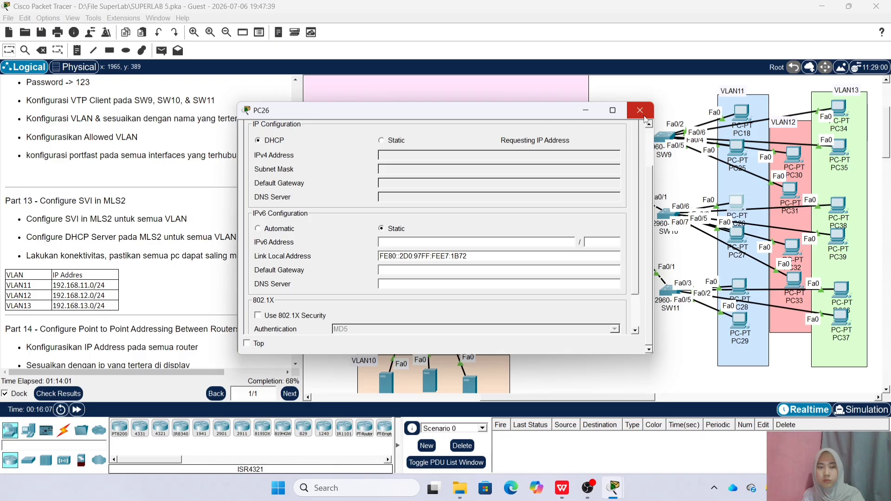
left_click(640, 111)
left_click(737, 234)
left_click(328, 132)
left_click(297, 179)
left_click(258, 140)
left_click(640, 110)
Switch PC32 and PC33 to DHCP addressing
left_click(792, 246)
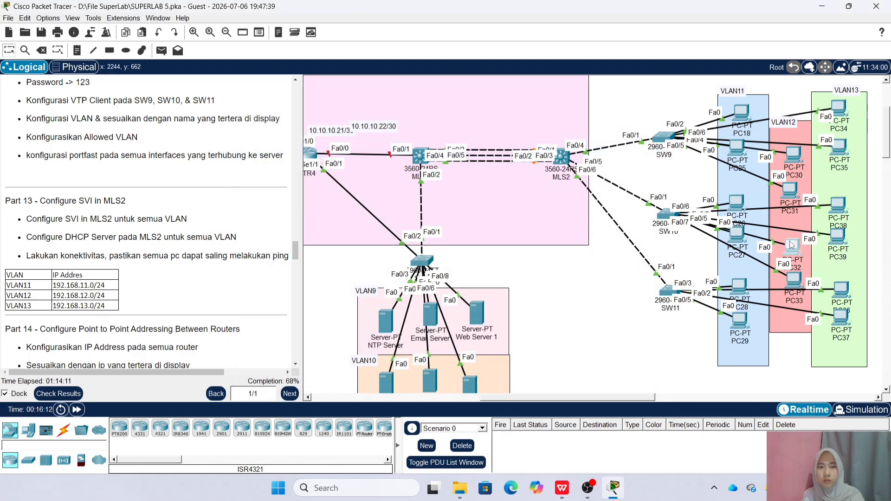
left_click(328, 132)
left_click(297, 178)
left_click(258, 139)
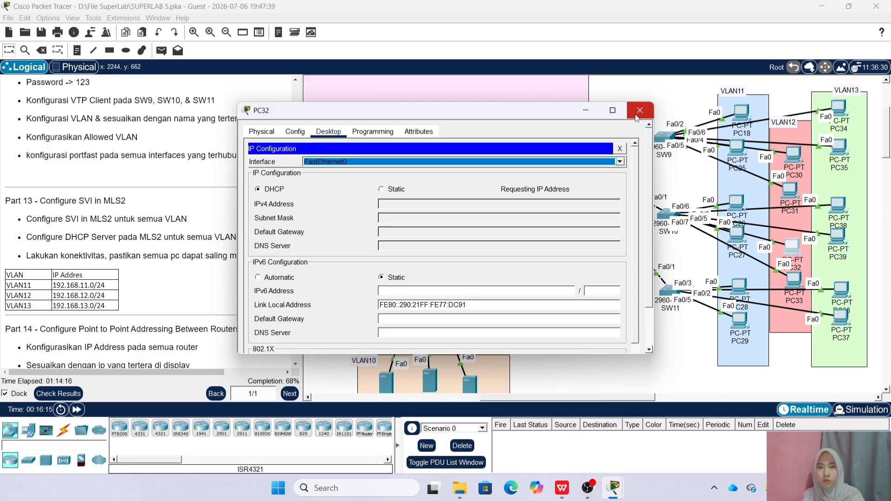
left_click(640, 111)
left_click(794, 279)
left_click(328, 132)
left_click(297, 179)
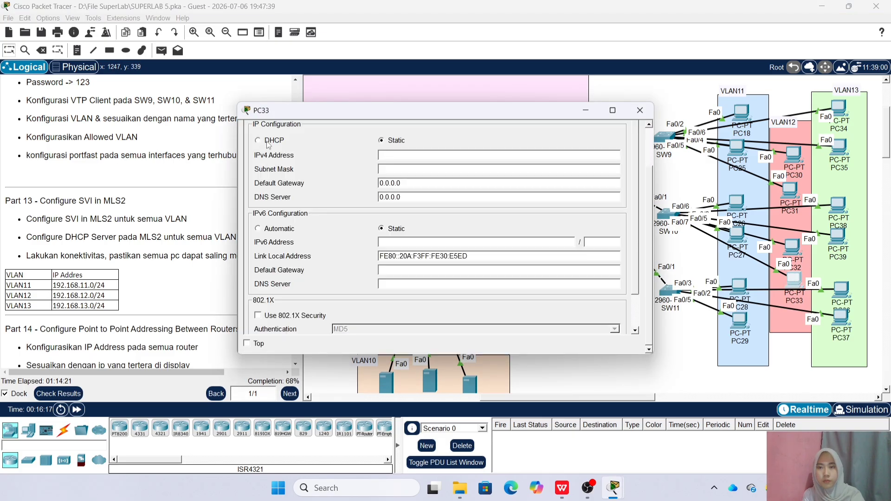
left_click(258, 140)
left_click(639, 110)
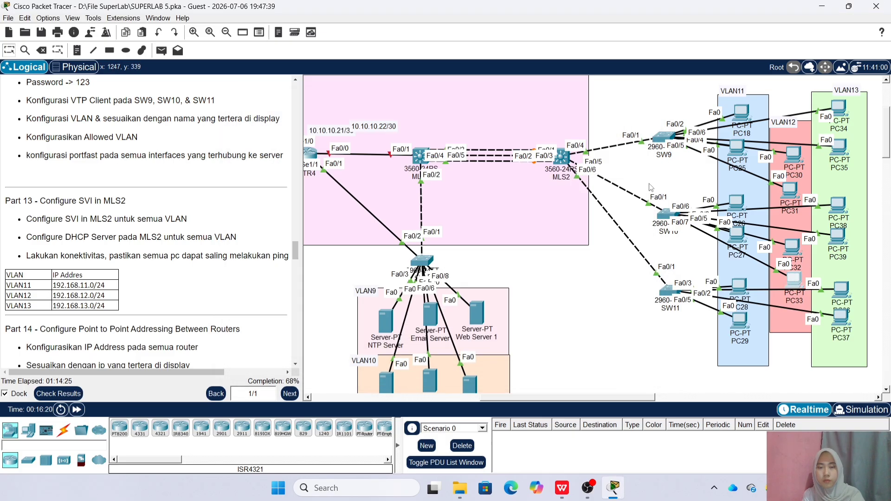
Switch PC36 and PC38 to DHCP addressing
left_click(840, 290)
left_click(328, 131)
left_click(297, 178)
left_click(258, 140)
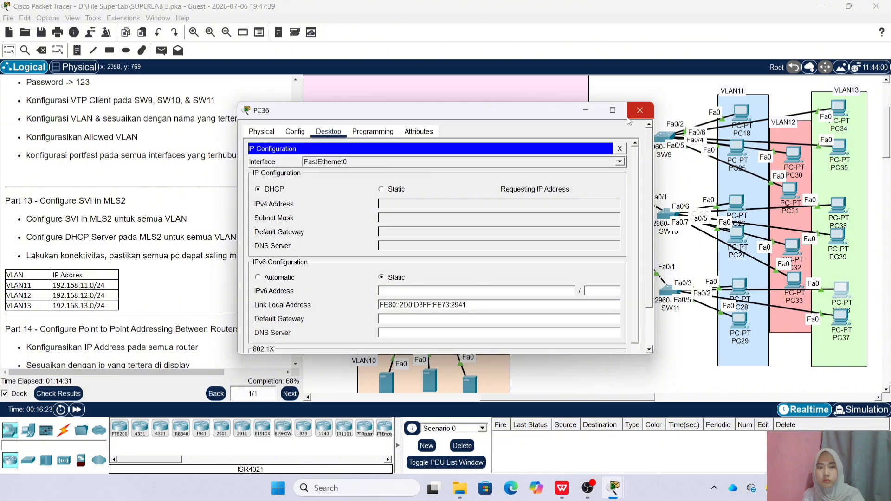
left_click(639, 110)
left_click(837, 206)
left_click(328, 132)
left_click(297, 178)
left_click(258, 141)
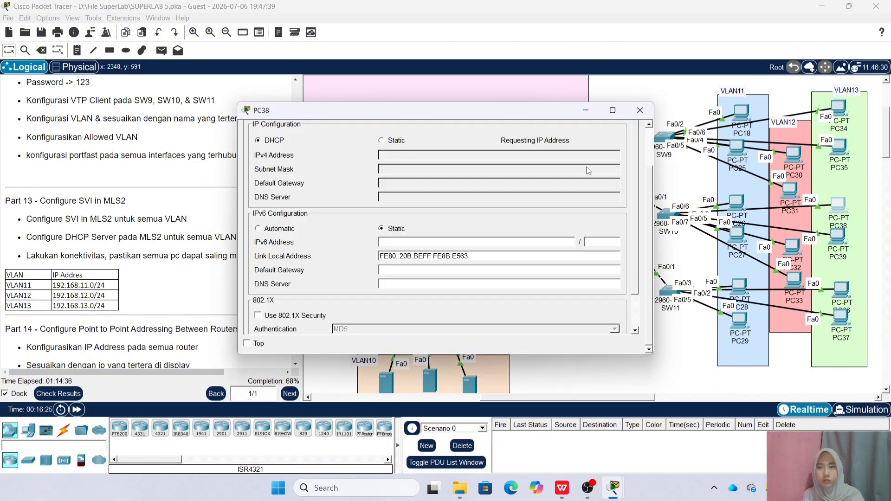
left_click(639, 111)
Switch PC28 and PC29 to DHCP, PC29 receiving 192.168.11.7
left_click(738, 286)
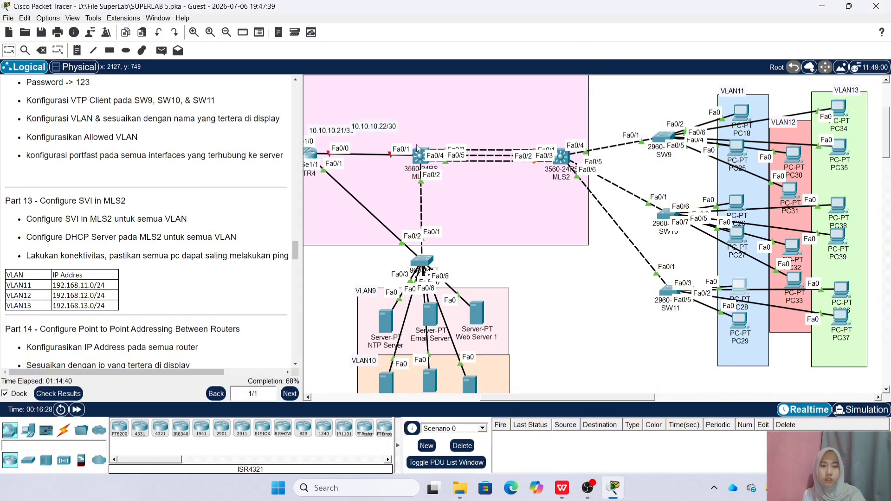
left_click(328, 132)
left_click(283, 179)
left_click(258, 140)
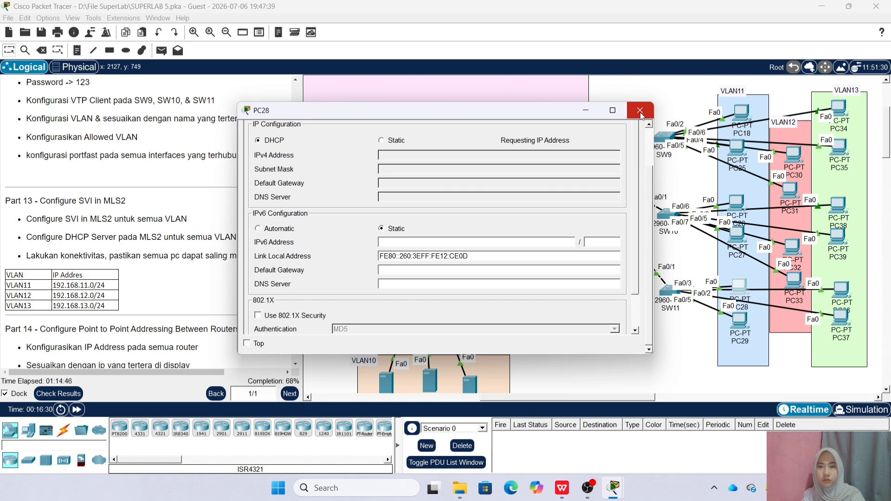
left_click(640, 110)
left_click(739, 320)
left_click(287, 178)
left_click(274, 140)
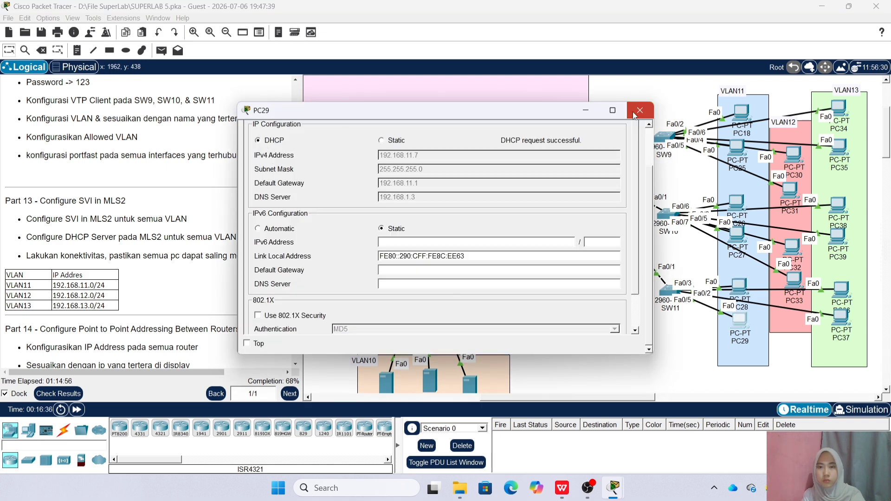
left_click(638, 110)
Confirm PC33 received 192.168.12.4 with DNS server 192.168.1.3
left_click(792, 284)
left_click(259, 191)
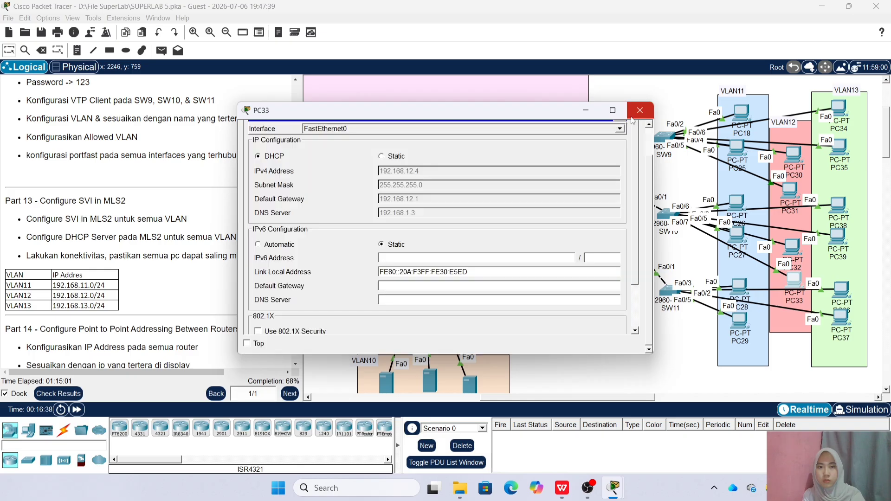
left_click(638, 111)
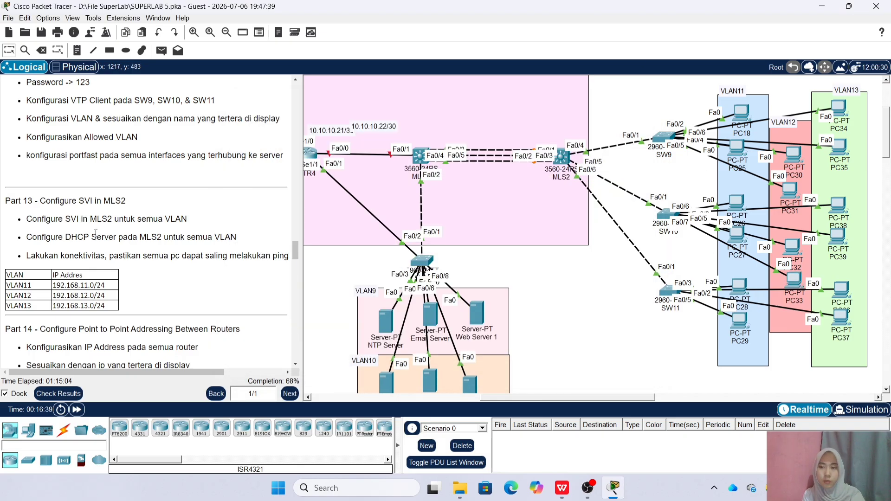
Scroll the instructions down to Part 14's router IP addressing table
scroll(96, 234, "down", 4)
scroll(96, 234, "down", 1)
scroll(90, 213, "up", 2)
scroll(84, 195, "down", 3)
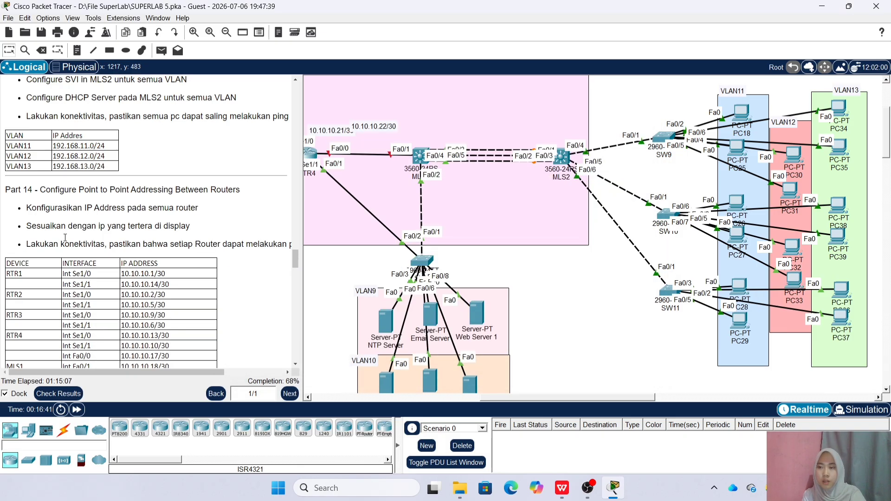
scroll(83, 179, "down", 1)
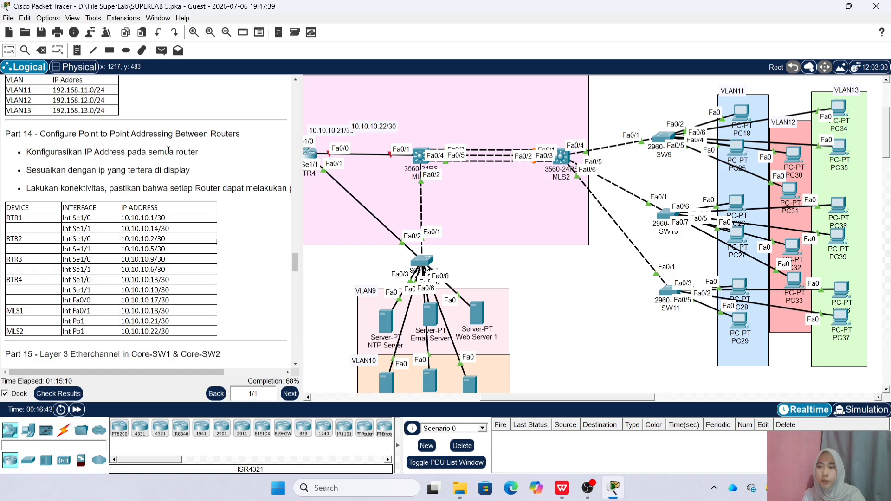
Pan the canvas over to the OSPF area routers and open RTR1
scroll(360, 367, "left", 5)
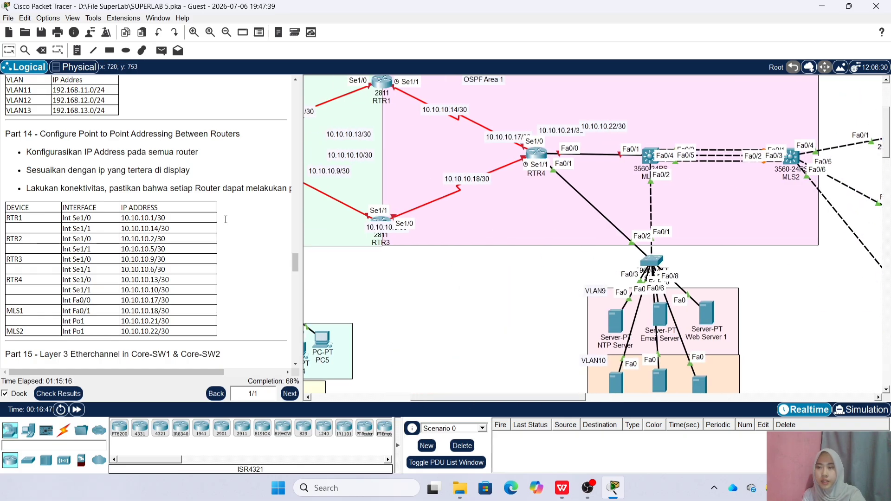
scroll(522, 407, "left", 2)
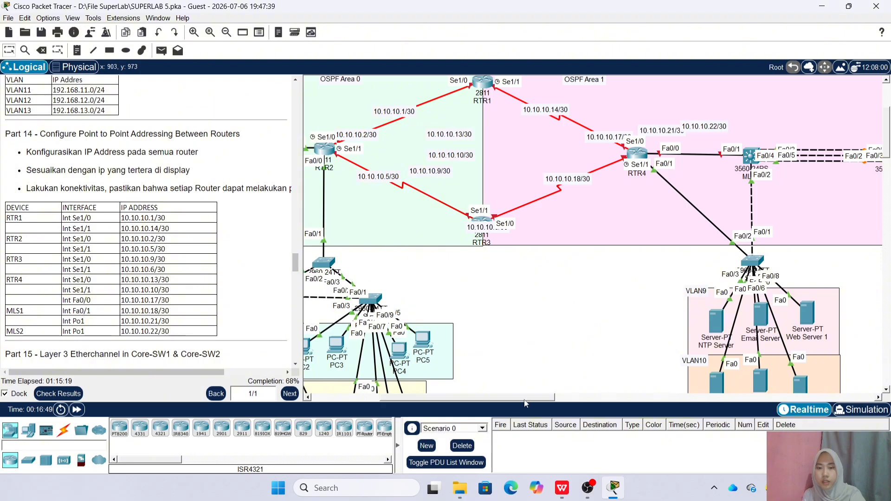
scroll(469, 389, "left", 3)
scroll(469, 389, "up", 1)
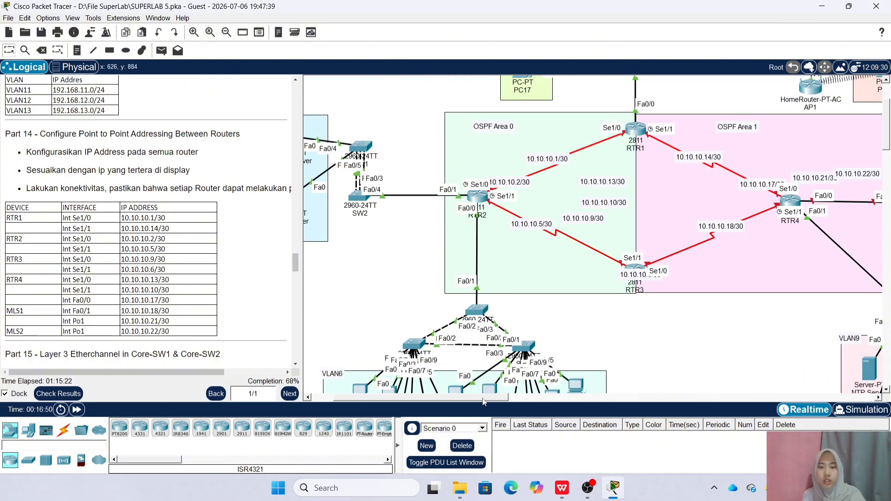
scroll(482, 402, "right", 3)
scroll(514, 222, "up", 1)
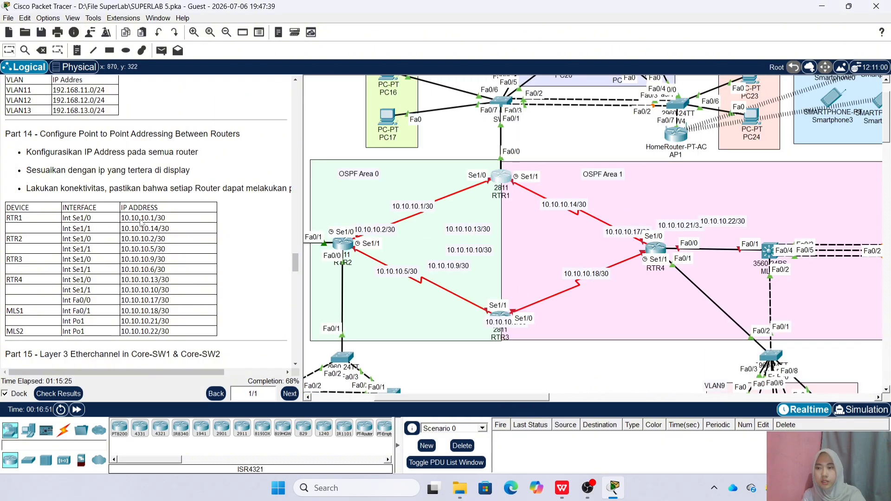
double_click(500, 176)
Switch to RTR1's command line and enter global configuration mode
left_click(324, 131)
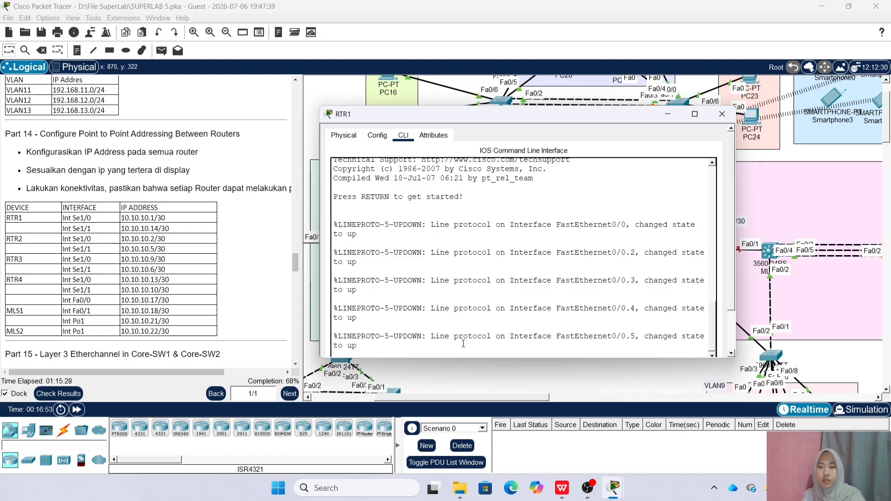
key("Return")
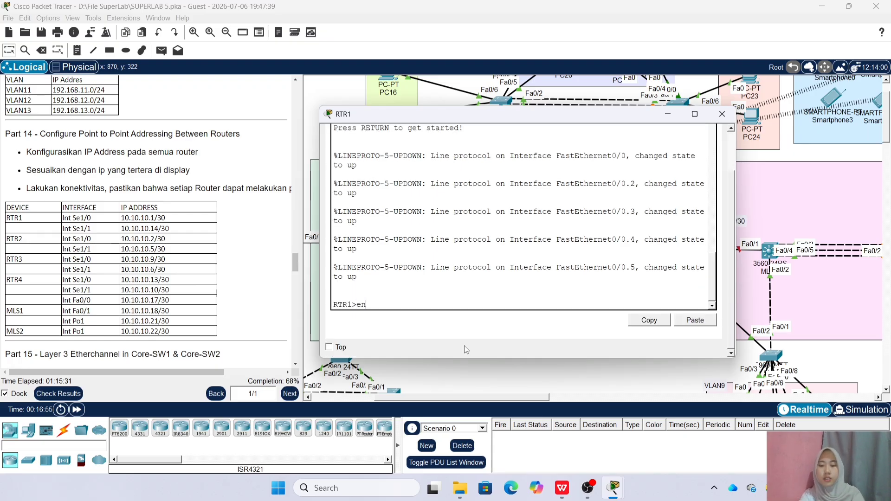
type("en")
key("Return")
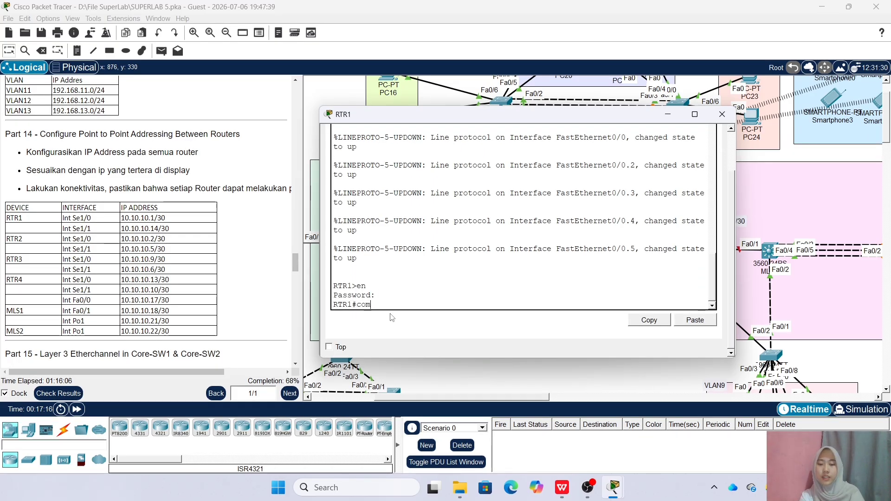
type("con")
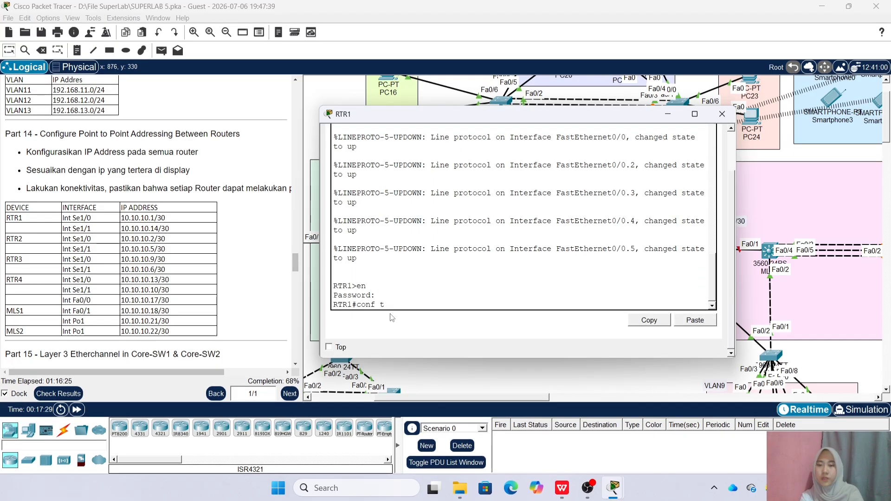
type("f t")
key("Return")
Give RTR1's Se1/0 address 10.10.10.1 255.255.255.252 and enable it
type("int ")
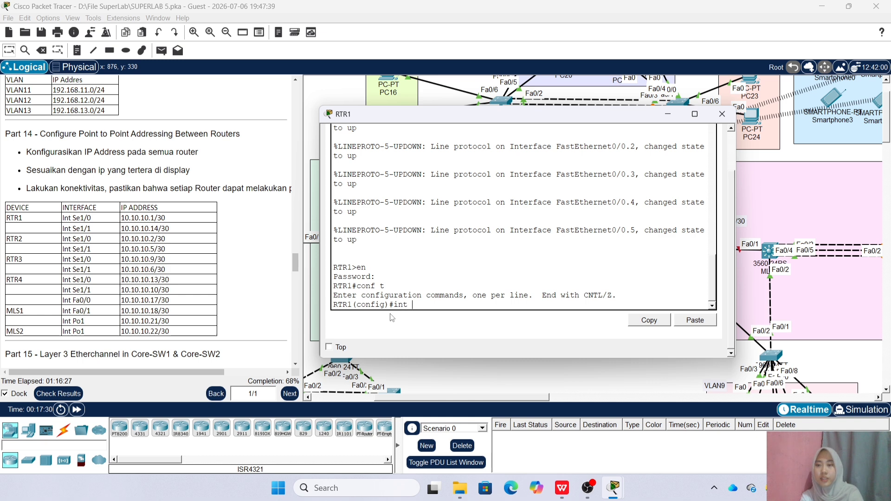
type("Se1/0")
key("Return")
type("i")
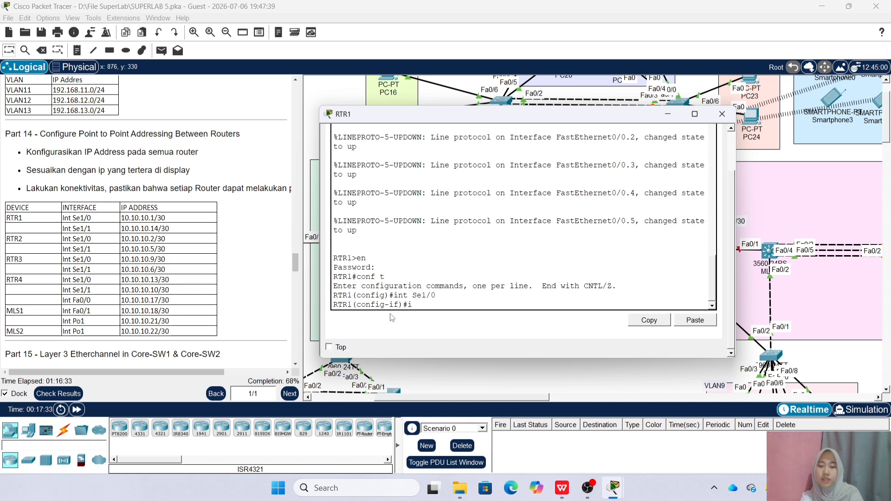
type("pa add 10")
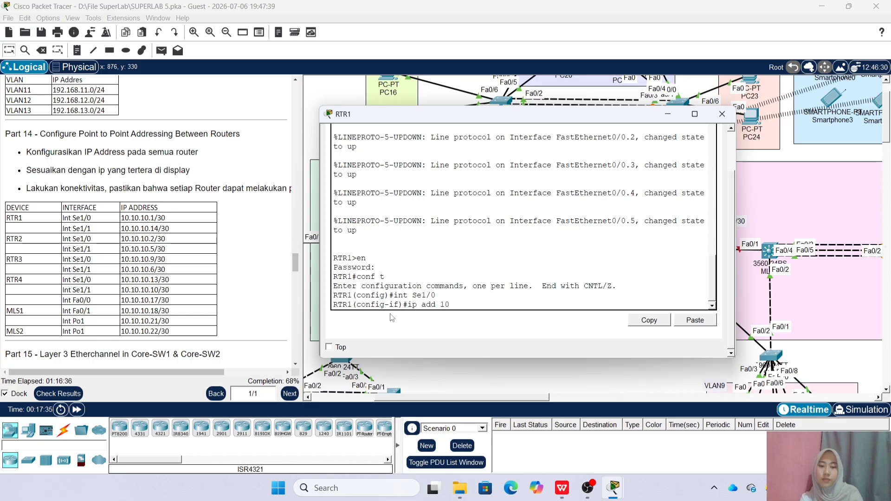
type(".10.10.10")
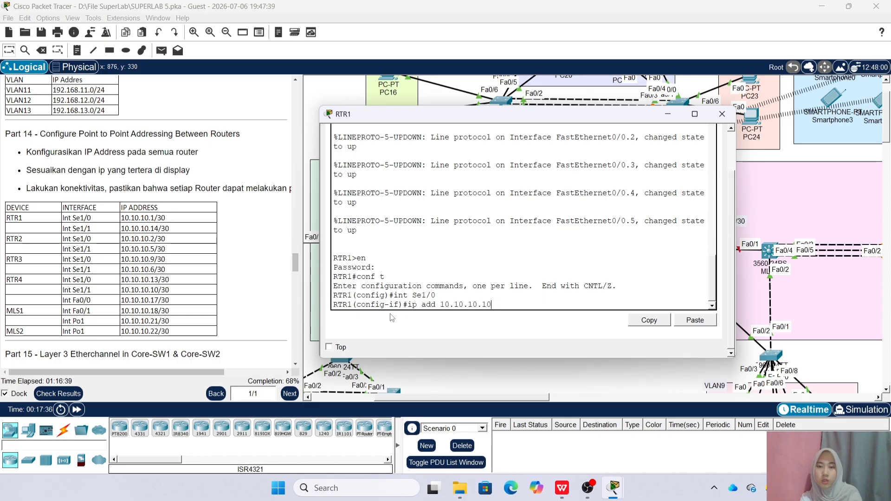
key("BackSpace")
type(" 255.255")
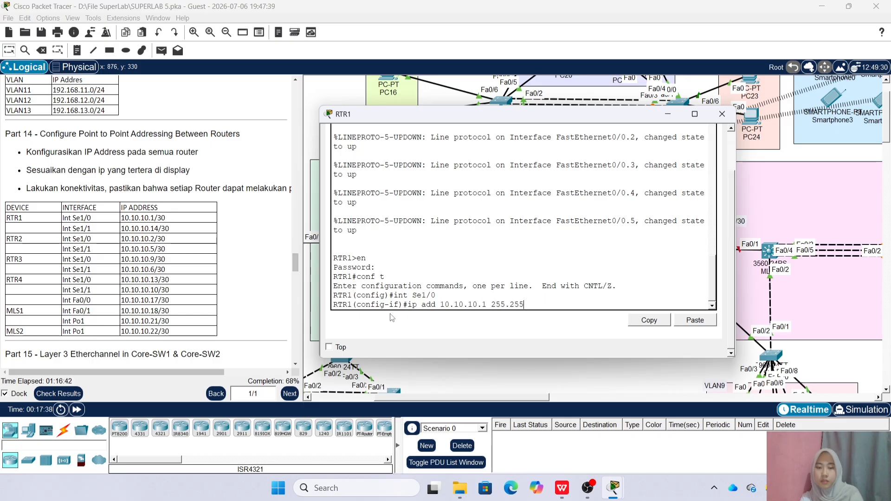
type(".255.252")
key("Return")
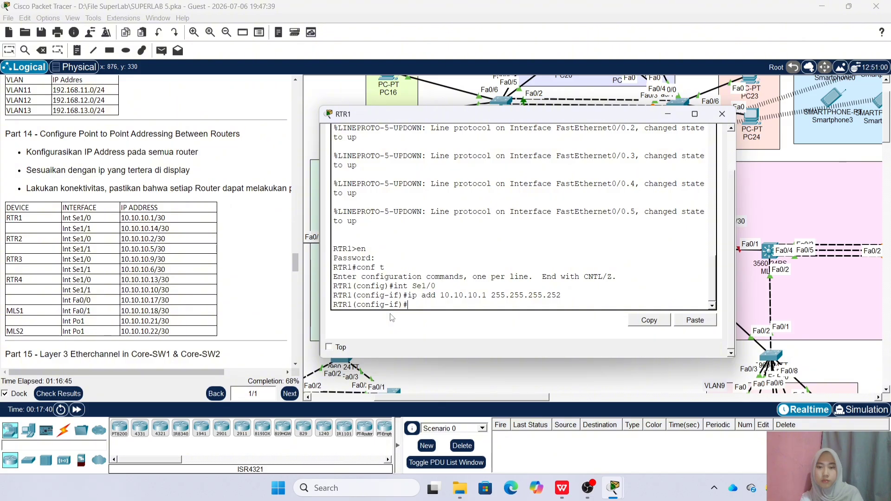
type("no sh")
key("Return")
Give Se1/1 address 10.10.10.14 /30, enable it, and close RTR1's console
type("int Se1/0")
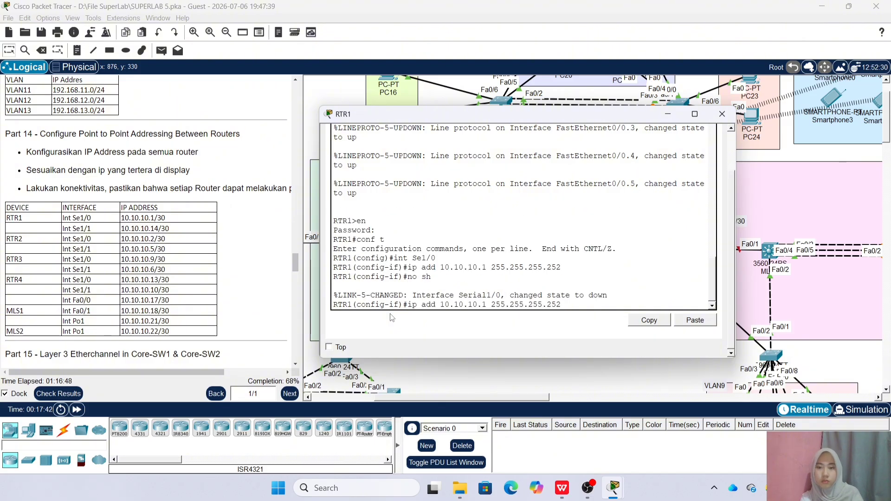
type("1")
key("Return")
key("Up")
key("Up")
key("Up")
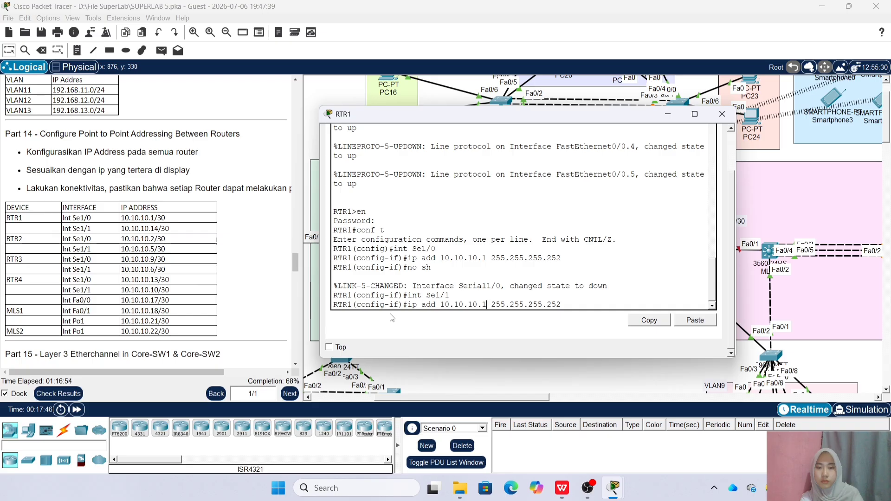
type("4")
key("Return")
type("no sh")
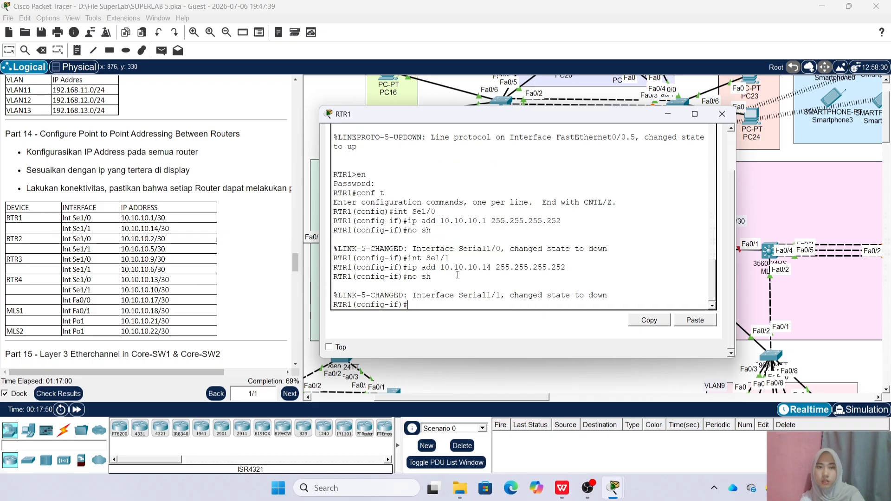
left_click(721, 113)
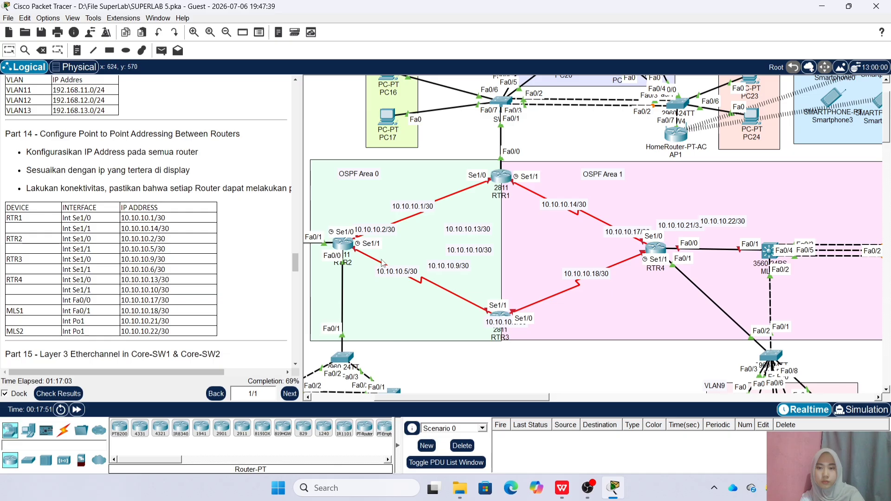
Open RTR2's console and enter global configuration mode
left_click(343, 243)
key("Return")
type("en")
key("Return")
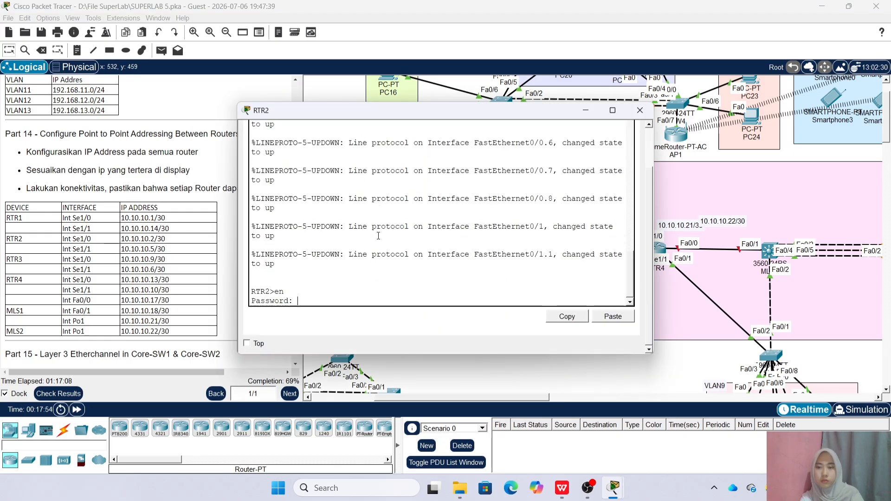
key("Return")
type("conf t")
key("Return")
type("int")
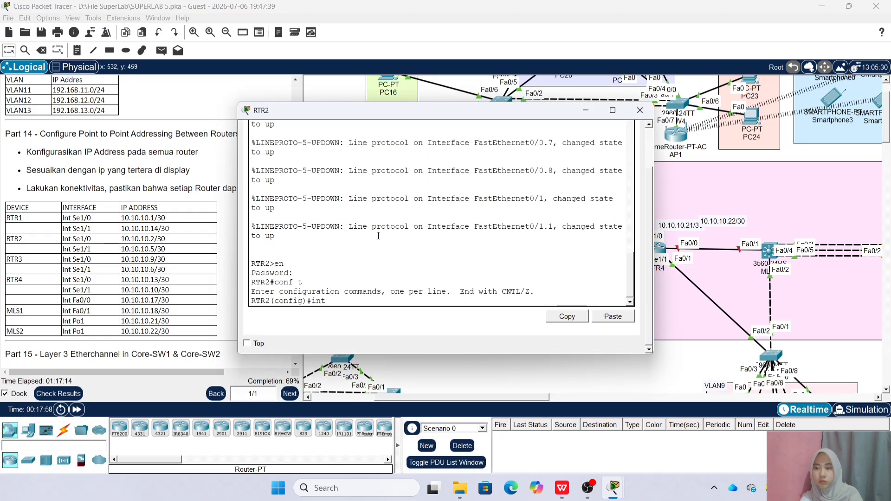
type(" sw1/0")
Give RTR2's Se1/0 address 10.10.10.2 255.255.255.252 and enable it
key("Return")
key("Up")
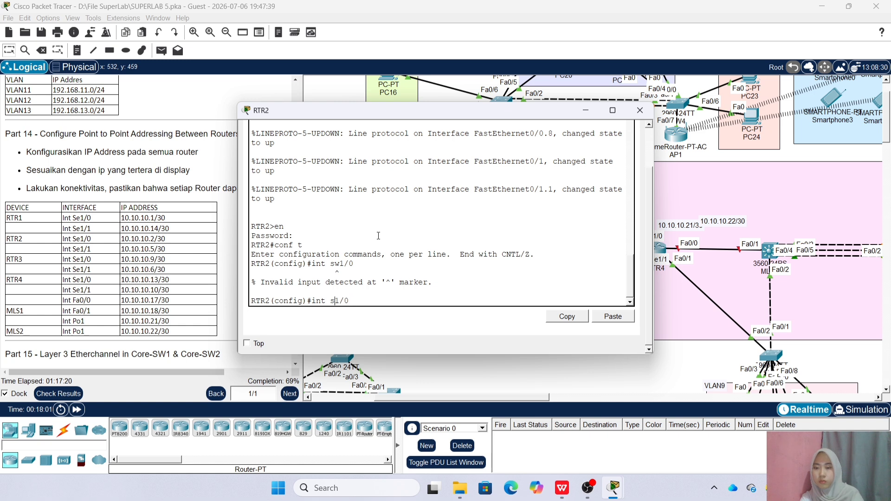
key("Return")
type("ip add 10.10.10")
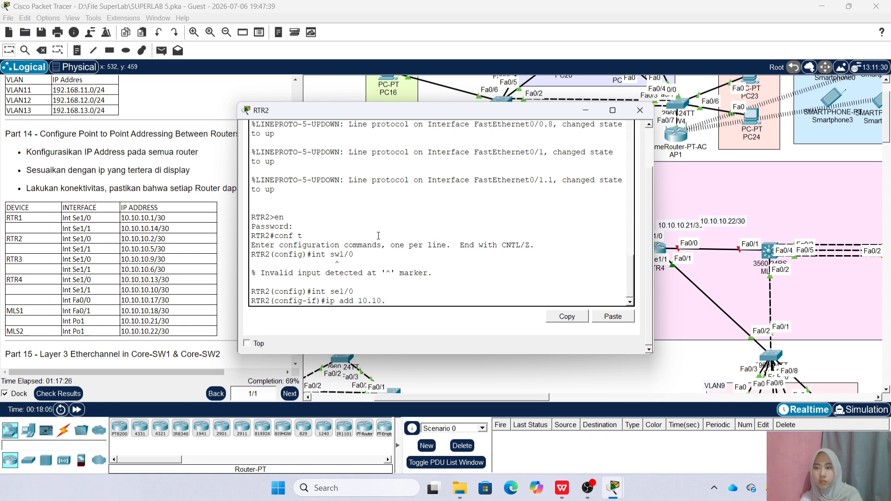
type(".2 255")
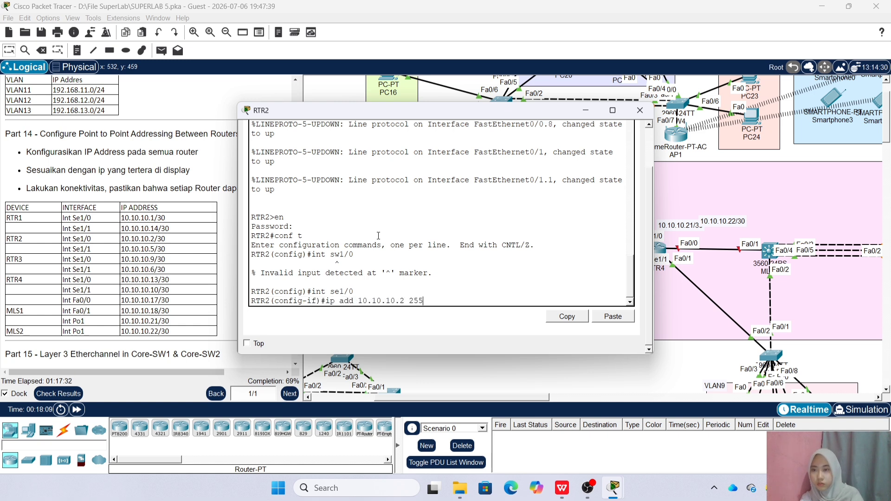
type("/255.255.252")
key("Return")
type("no sh")
key("Return")
Give Se1/1 address 10.10.10.5 /30, enable it, and close RTR2's console
type("int se1/1")
key("Return")
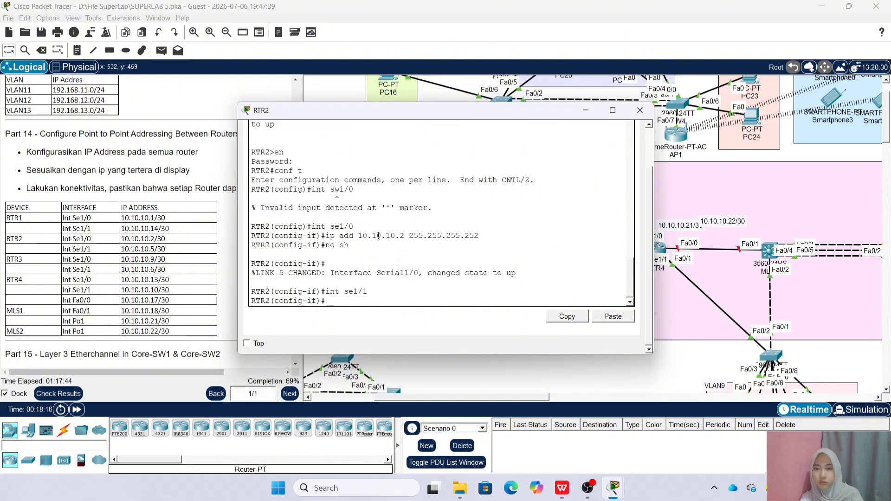
key("Up")
key("BackSpace")
key("BackSpace")
type("5")
key("Return")
key("Up")
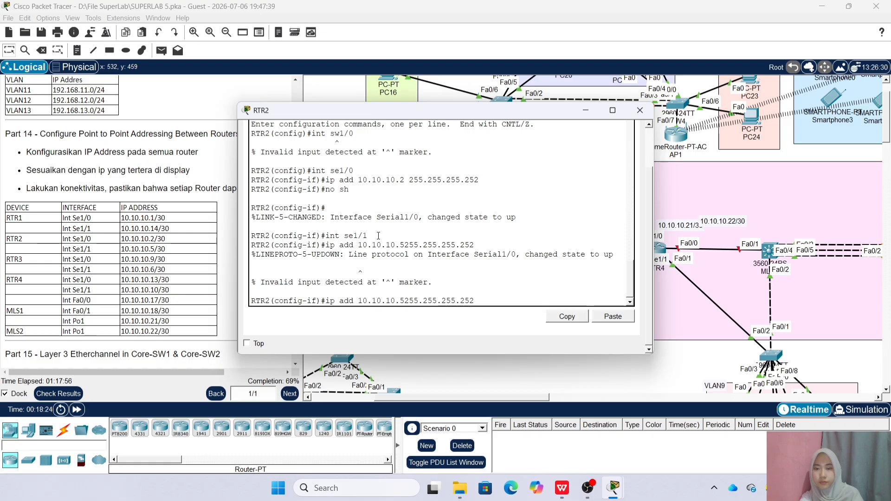
key("Return")
type("no sh")
key("Return")
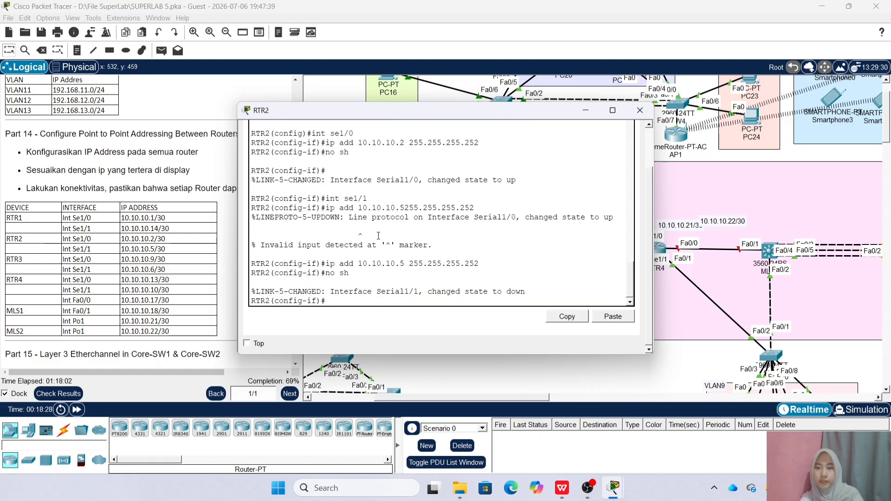
left_click(648, 110)
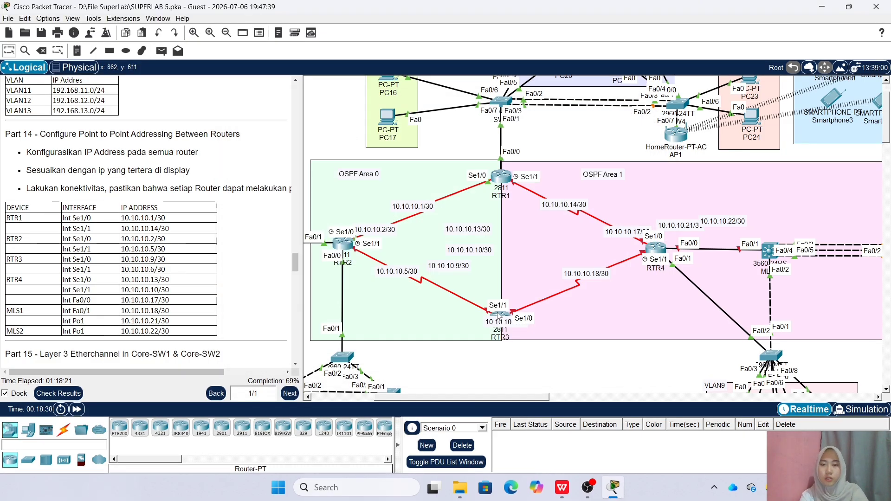
Open RTR3's command line and enter global configuration mode
left_click(326, 139)
left_click(321, 133)
key("Return")
type("en")
key("Return")
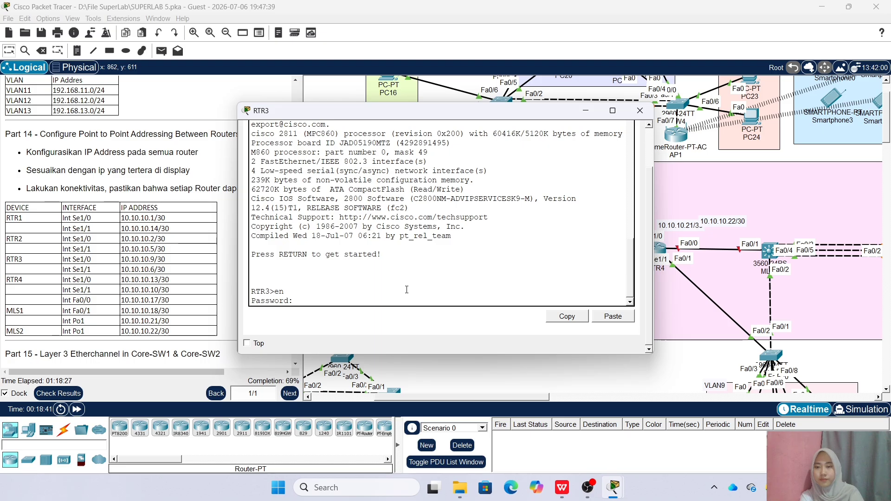
key("Return")
key("Return")
type("conf t")
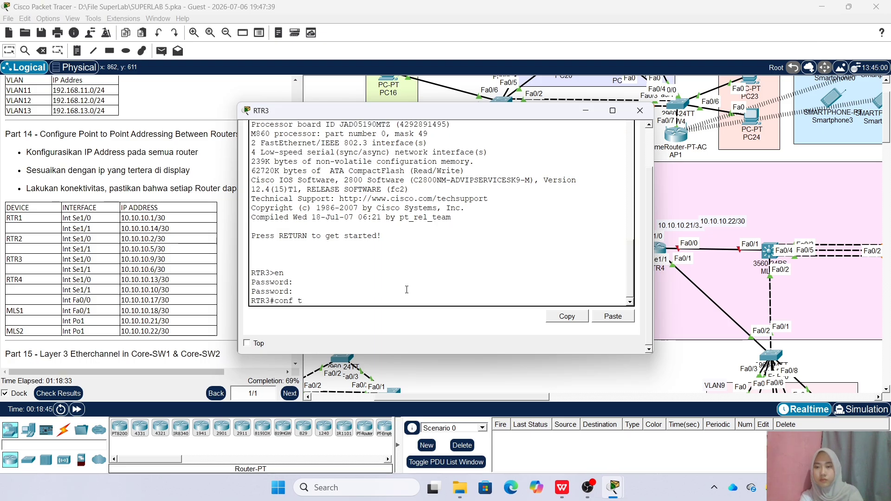
key("Return")
Give RTR3's Se1/0 address 10.10.10.9 255.255.255.252 and enable it
type("int se0")
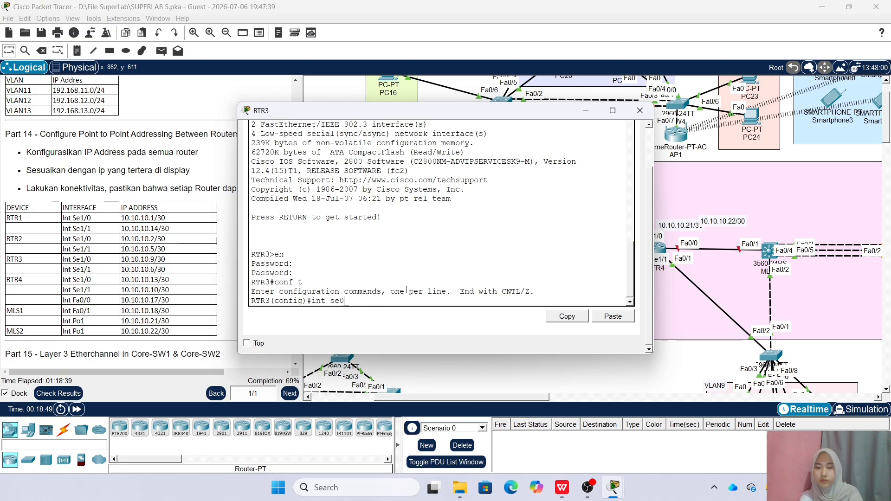
type("/1")
key("Return")
key("Up")
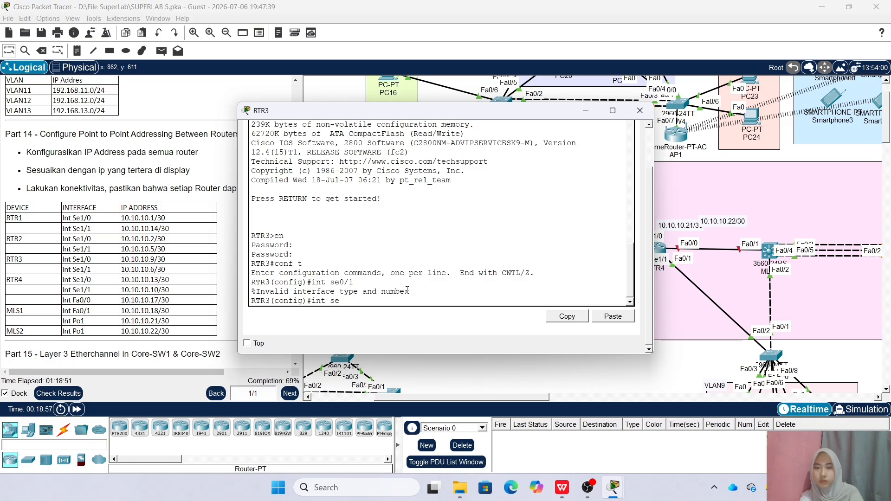
type("1/0")
key("Return")
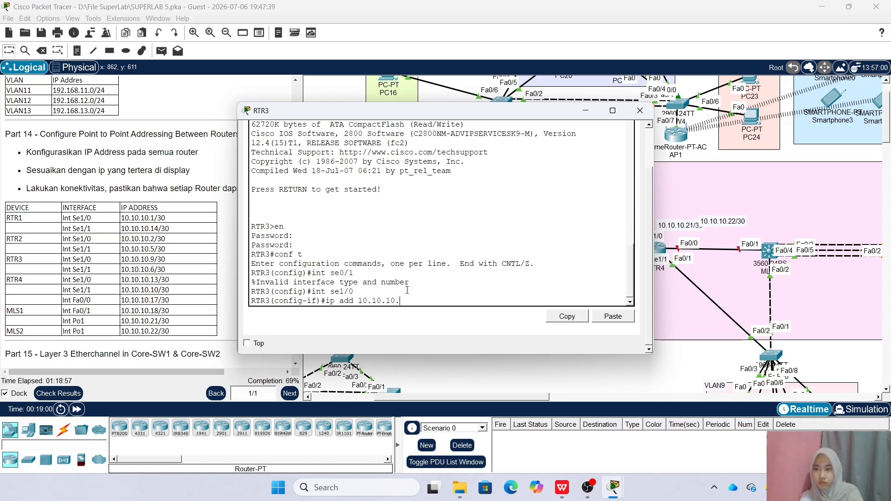
type("ip add 10.10.10.9 255.2")
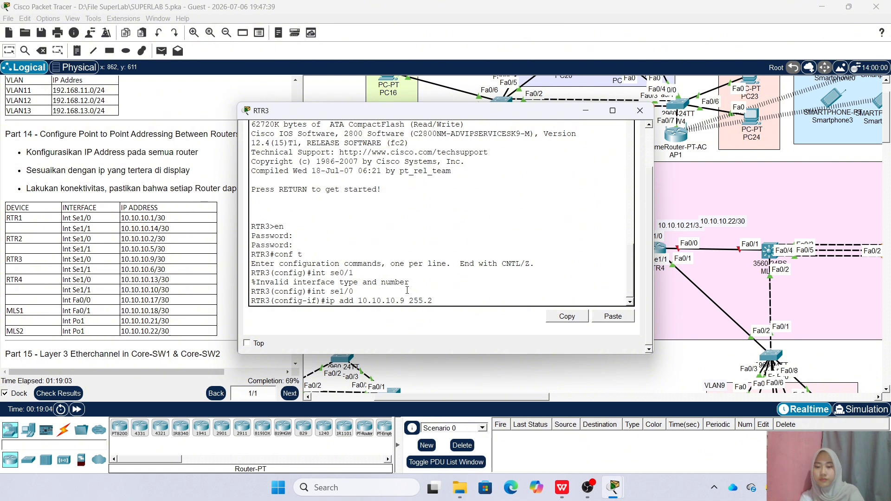
type("55.255.252")
key("Return")
type("no sh")
key("Return")
Give Se1/1 address 10.10.10.6 /30, enable it, and close RTR3's console
key("Up")
key("Up")
key("Up")
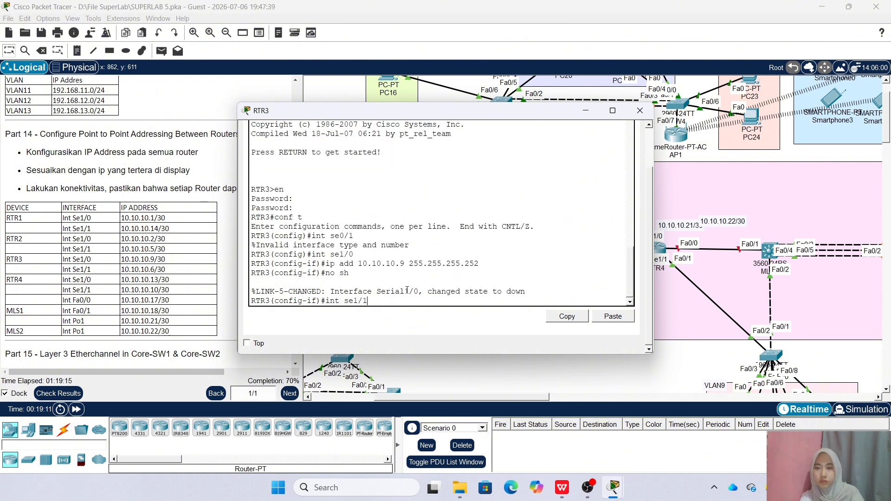
key("BackSpace")
type("1")
key("Return")
key("Up")
key("Up")
key("Up")
key("Left")
key("Left")
key("Left")
key("Left")
key("Left")
key("Left")
key("Left")
key("Left")
key("Left")
key("Left")
key("Left")
key("Left")
key("Left")
key("Left")
key("Left")
key("Left")
key("BackSpace")
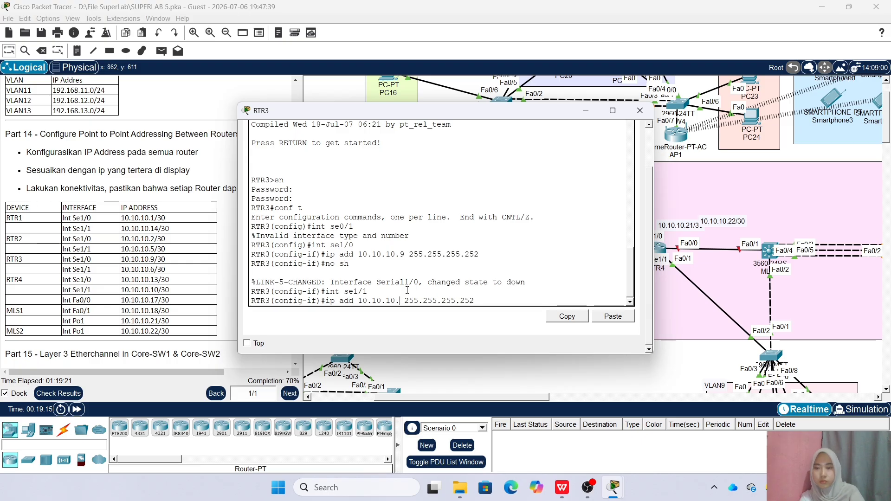
type("6")
key("Return")
type("no sh")
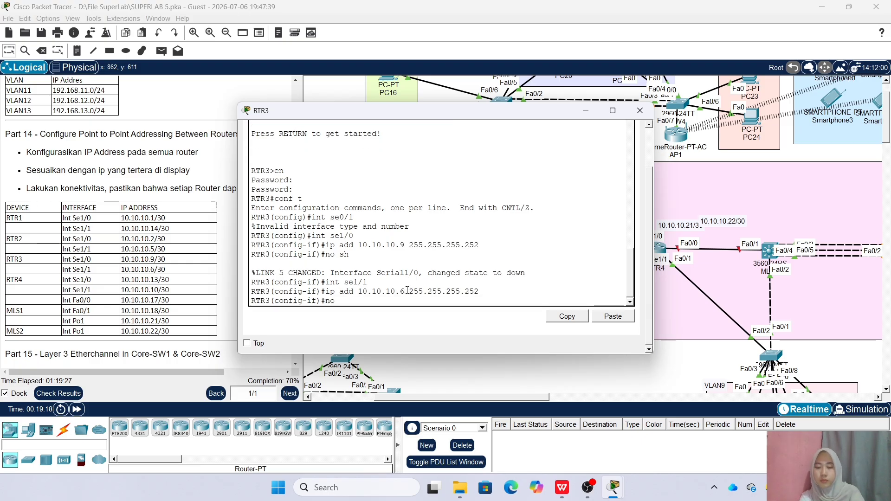
key("Return")
left_click(639, 110)
Open RTR4's console and enter global configuration mode
left_click(659, 249)
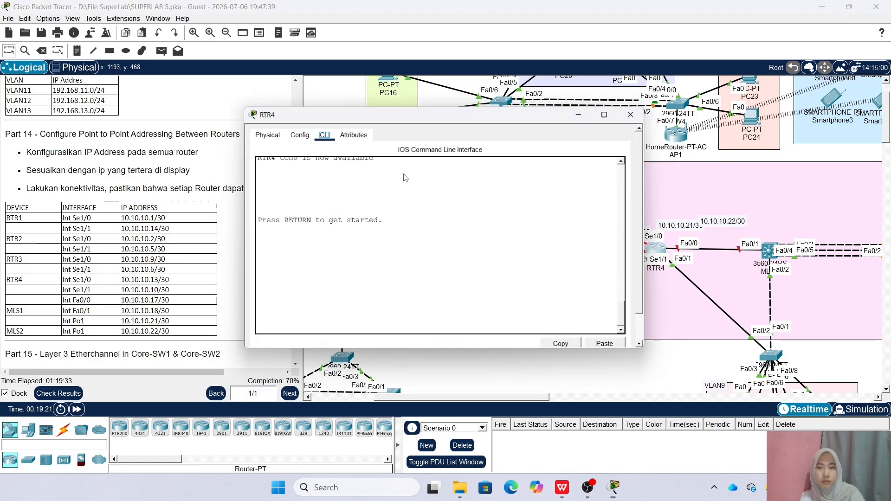
key("Return")
type("en")
key("Return")
key("Return")
type("conf t")
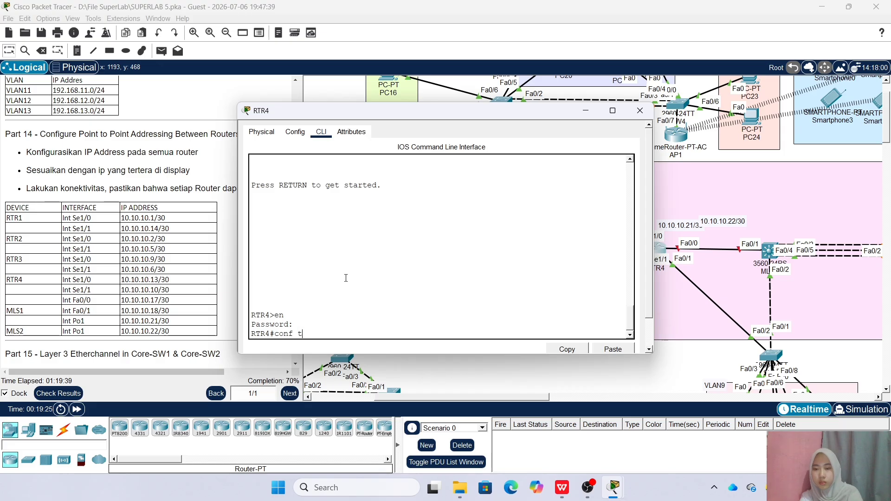
key("Return")
Give RTR4's Se1/0 address 10.10.10.13 255.255.255.252 and enable it
type("int se0")
key("BackSpace")
type("1/0")
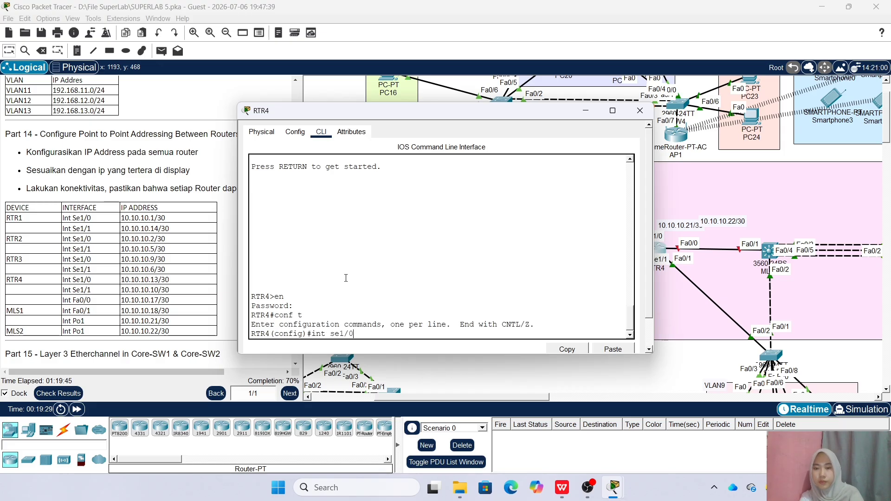
key("Return")
type("ip add 10.10.10.13")
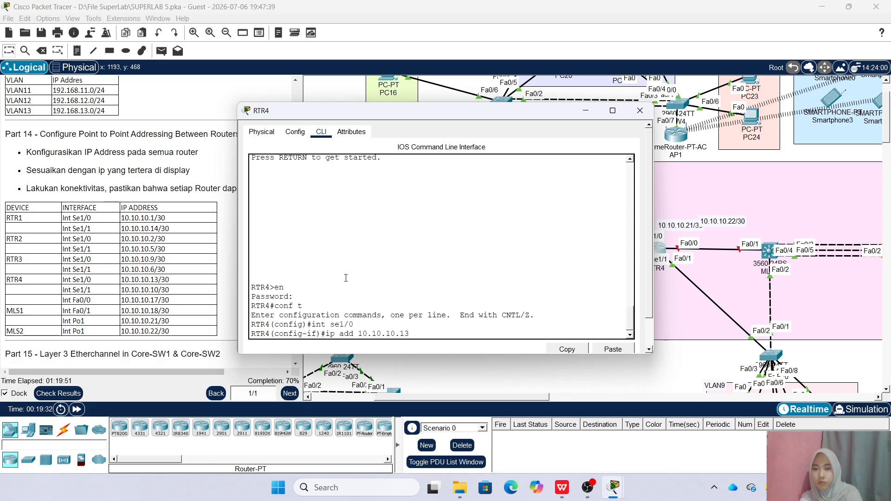
type(" 255.255.255.252")
key("Return")
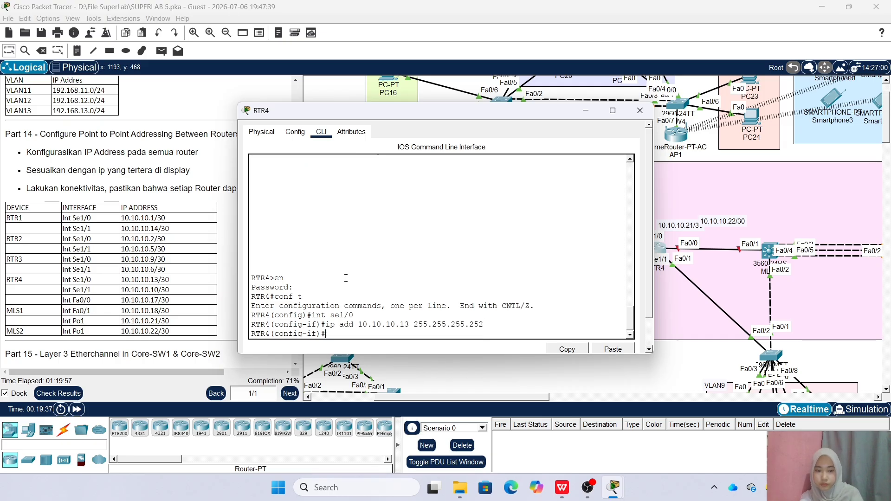
type("no sh")
key("Return")
Give Se1/1 address 10.10.10.10 /30 and enable it
key("Return")
key("Up")
key("Up")
key("Up")
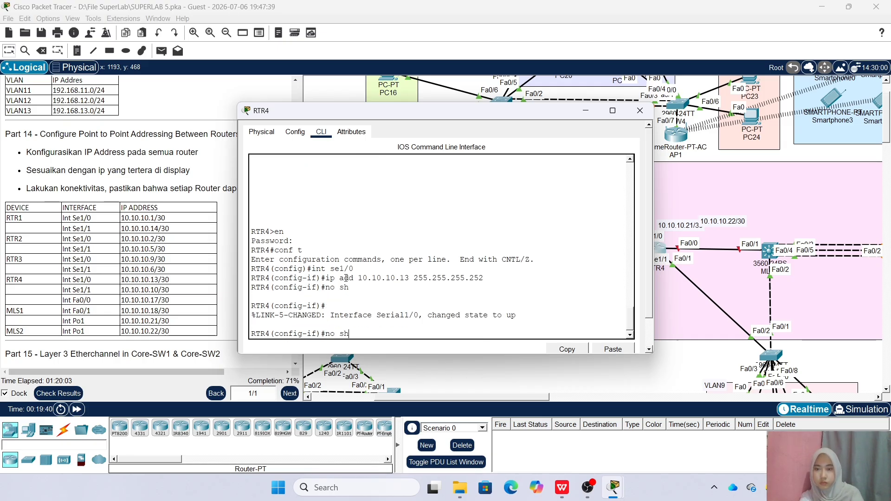
key("BackSpace")
type("1")
key("Return")
key("Up")
key("Up")
key("Up")
key("Left")
key("Left")
key("Left")
key("Left")
key("Left")
key("Left")
key("Left")
key("Left")
key("Left")
key("Left")
key("Left")
key("Left")
key("Left")
key("Left")
key("Left")
key("Left")
key("BackSpace")
type("0")
key("Return")
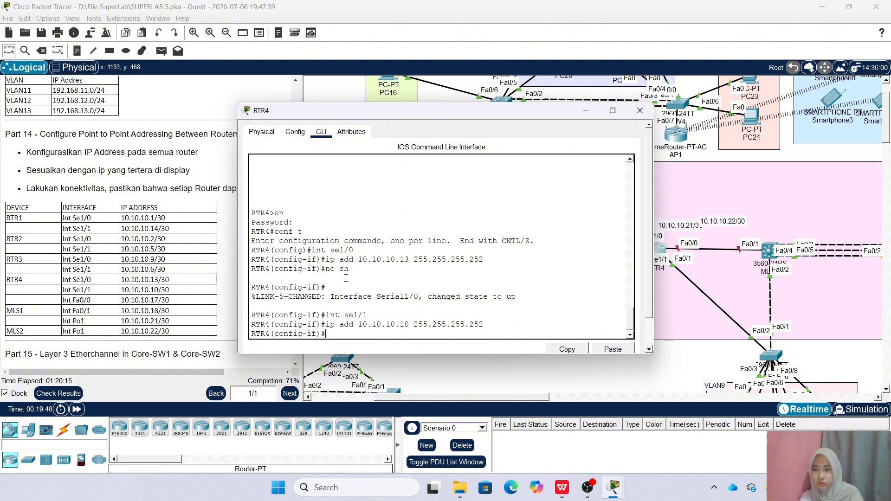
key("Up")
key("Up")
key("Up")
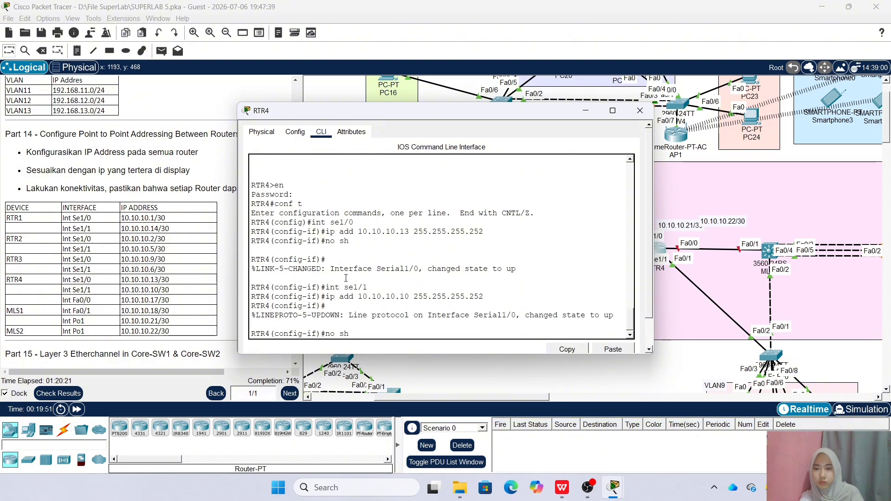
key("Return")
Give Fa0/0 address 10.10.10.17 /30 and enable it
type("int fa")
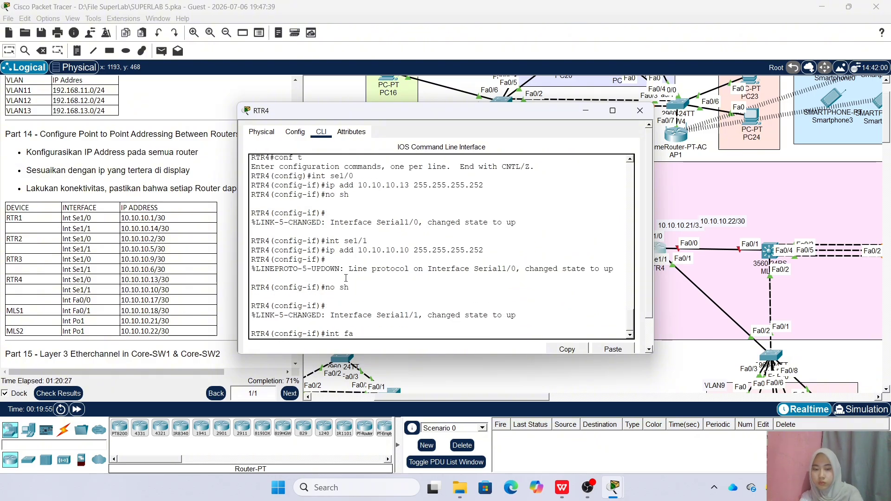
type("0/0")
key("Return")
type("i")
key("Return")
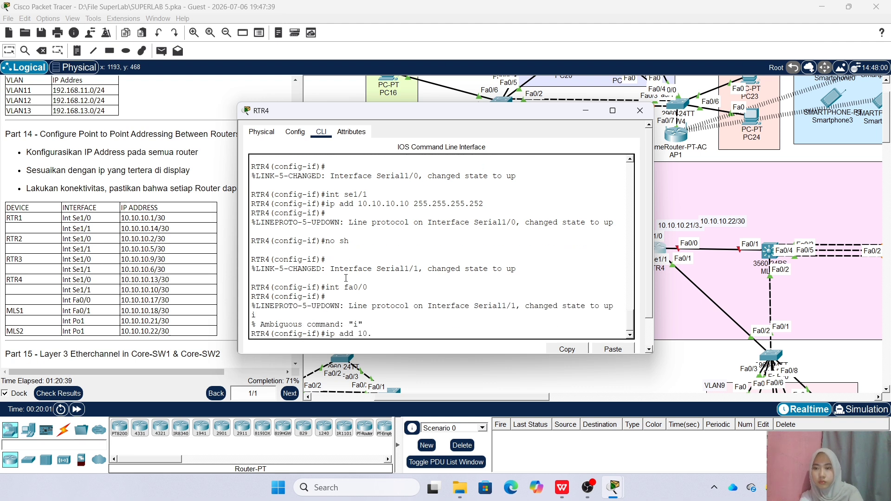
type("ip add 10.10.10.17 255.255.255.252")
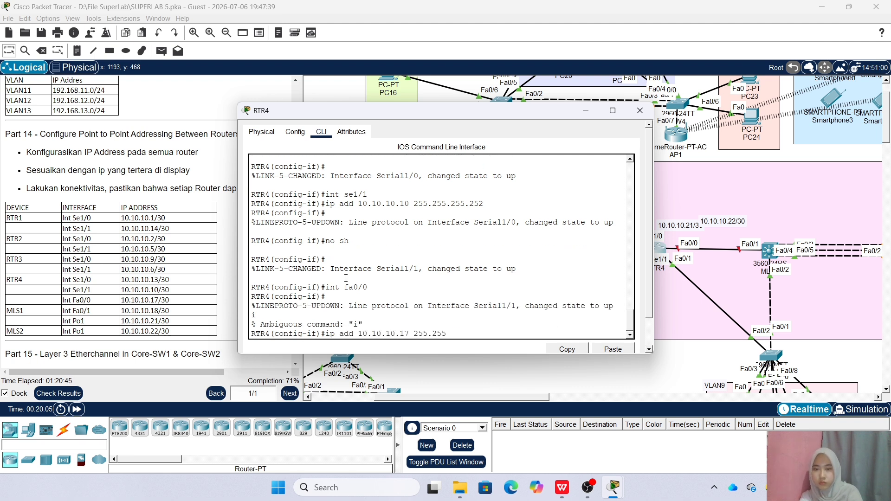
key("Return")
type("no sh")
key("Return")
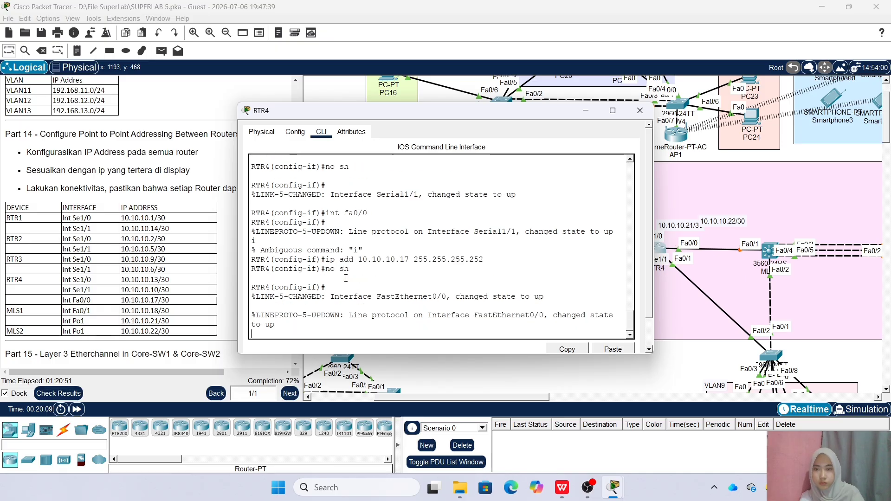
Close RTR4's window and bring MLS1's CLI into global configuration mode
left_click(640, 111)
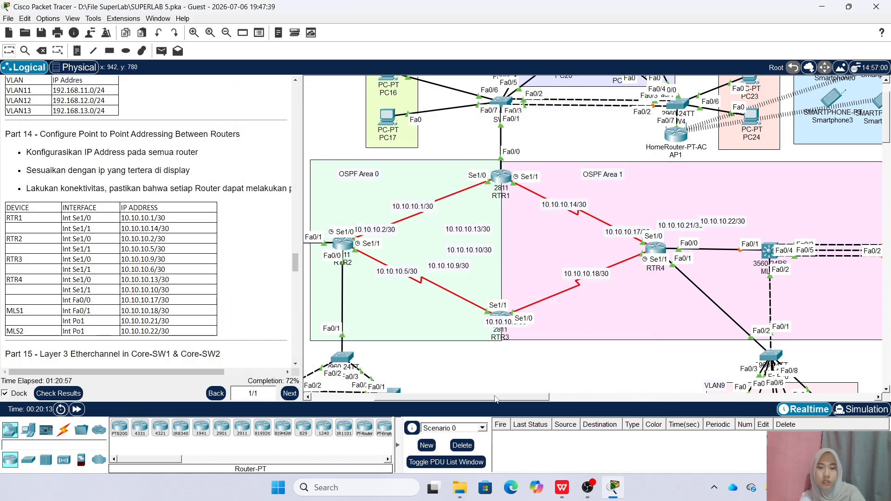
left_click_drag(528, 397, 574, 397)
left_click(619, 253)
left_click_drag(433, 110, 418, 122)
key("Return")
type("en")
key("Return")
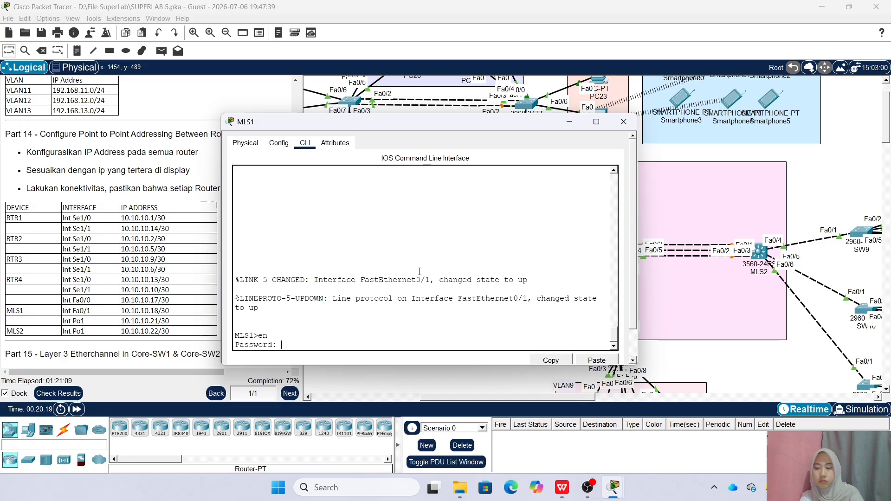
key("Return")
type("conf t")
key("Return")
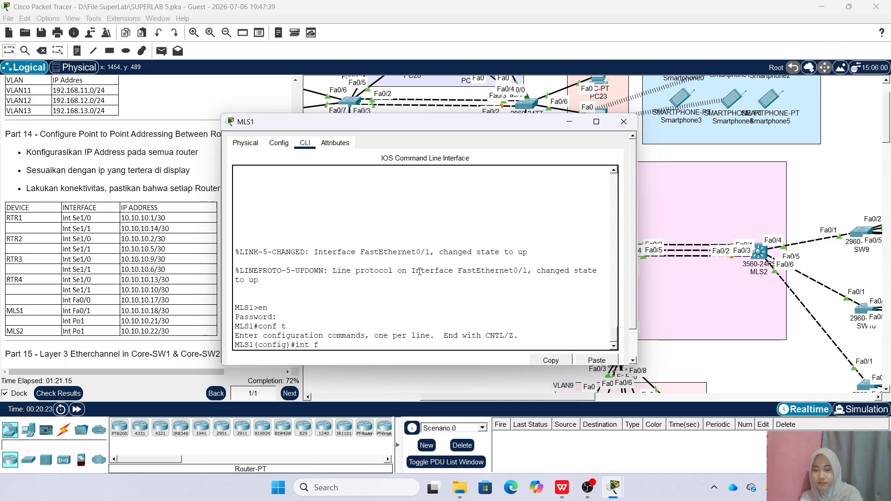
Make MLS1's Fa0/1 a routed port with address 10.10.10.18 255.255.255.252
type("int fa0/1")
key("Return")
type("ip add")
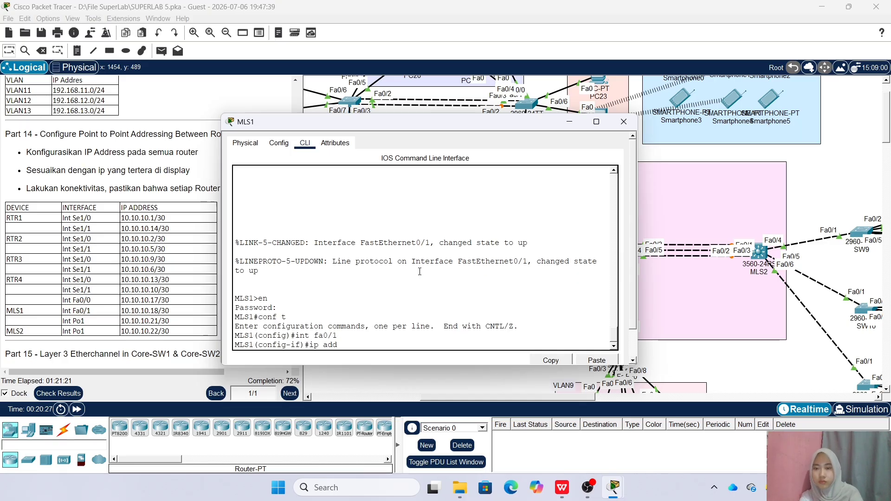
type(" 10.10.10.18 255")
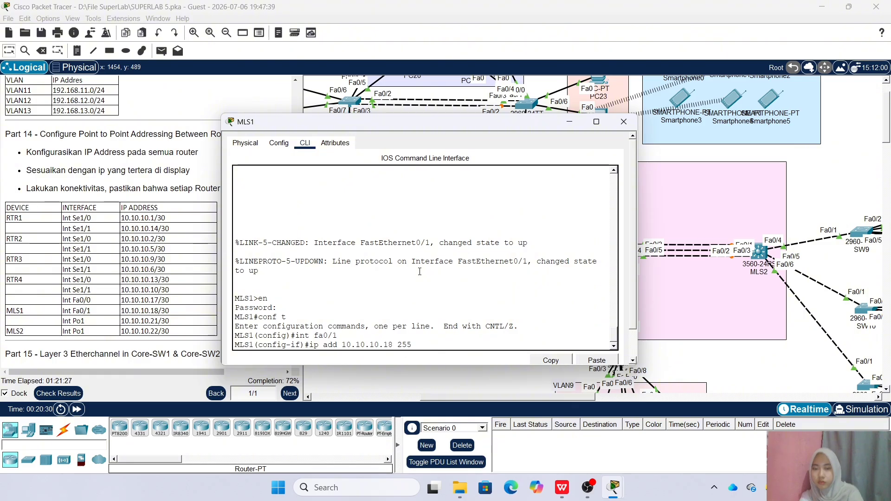
type(".255.255.252")
key("Return")
key("Up")
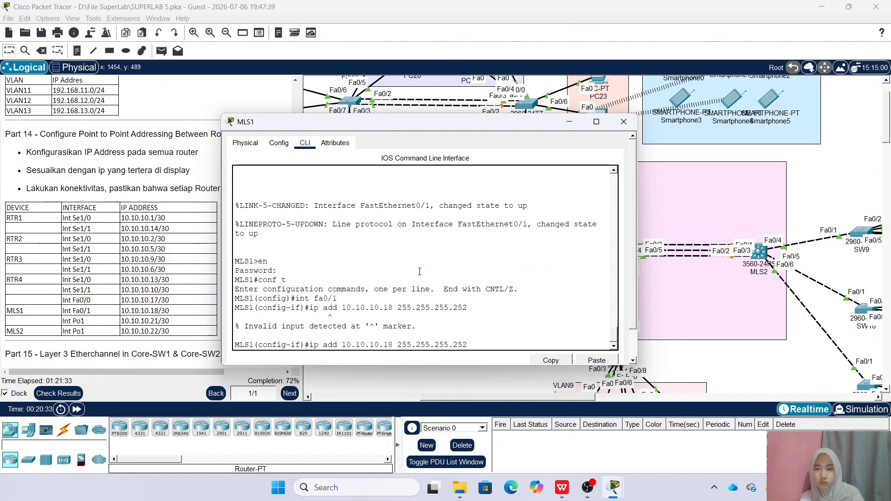
key("Down")
type("no sw")
key("Return")
key("Up")
key("Return")
Make MLS1's Po1 an enabled routed port at 10.10.10.21/30 and close MLS1's window
type("int po1")
key("Return")
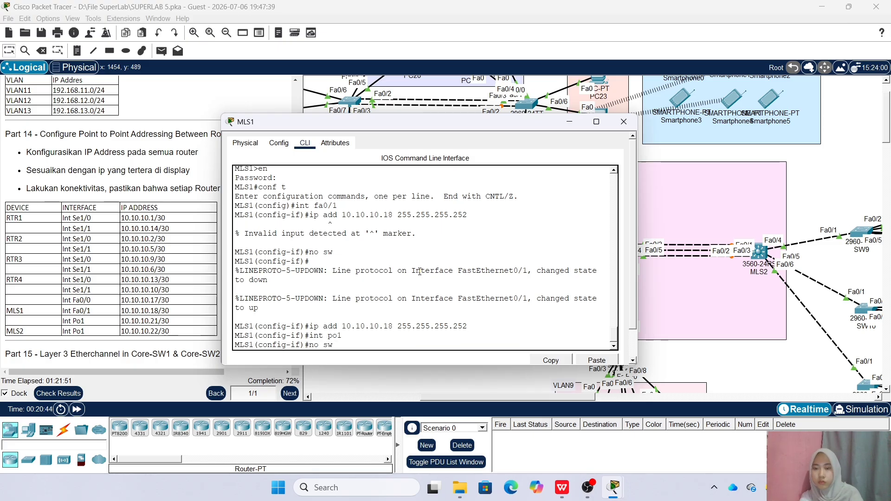
type("no sw")
key("Return")
key("Up")
key("Up")
key("Up")
key("Left")
key("Delete")
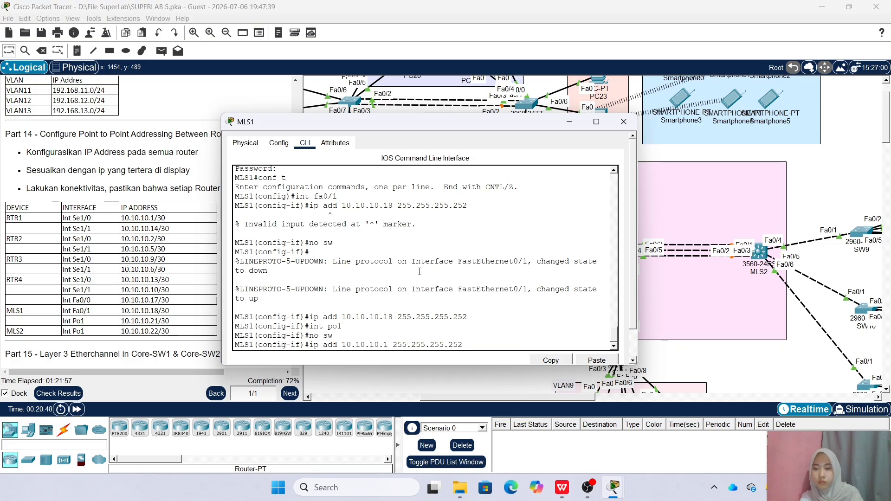
key("BackSpace")
type("21")
key("Return")
type("no sh")
key("Return")
key("Up")
key("Up")
key("Up")
key("Up")
key("Up")
key("Up")
key("Up")
key("Up")
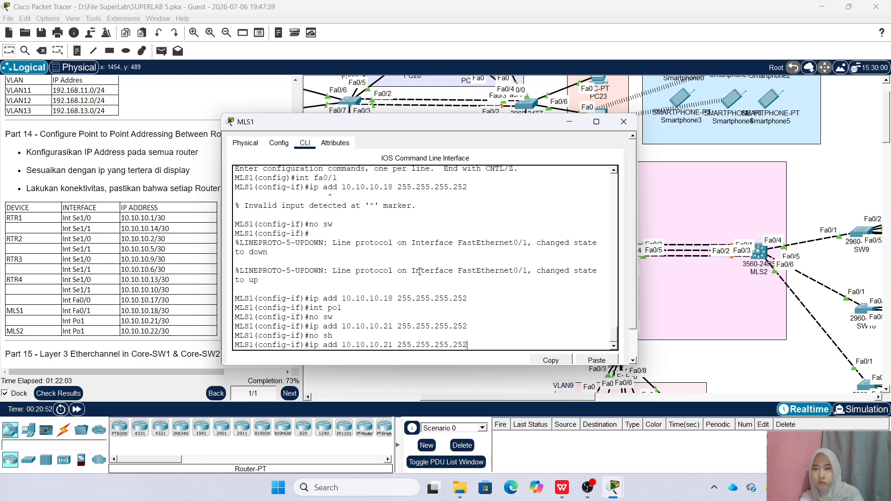
key("Return")
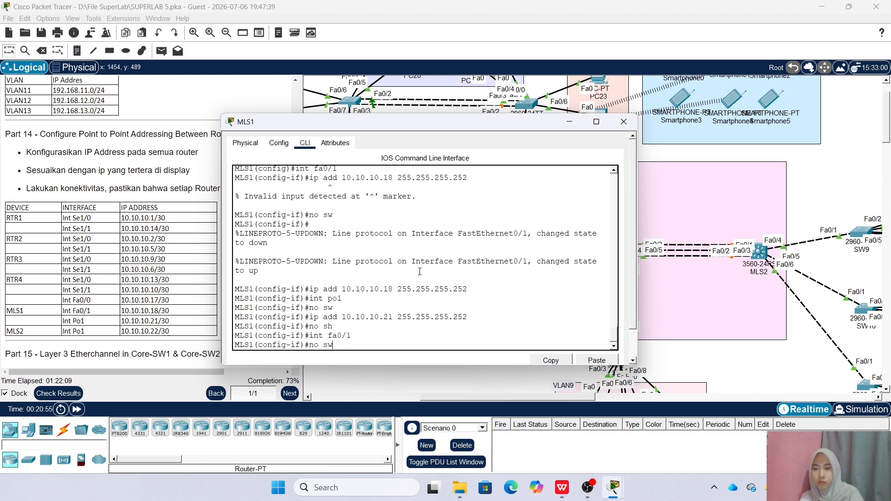
left_click(623, 122)
On MLS2's CLI, enter global configuration and select port-channel Po1
left_click(769, 262)
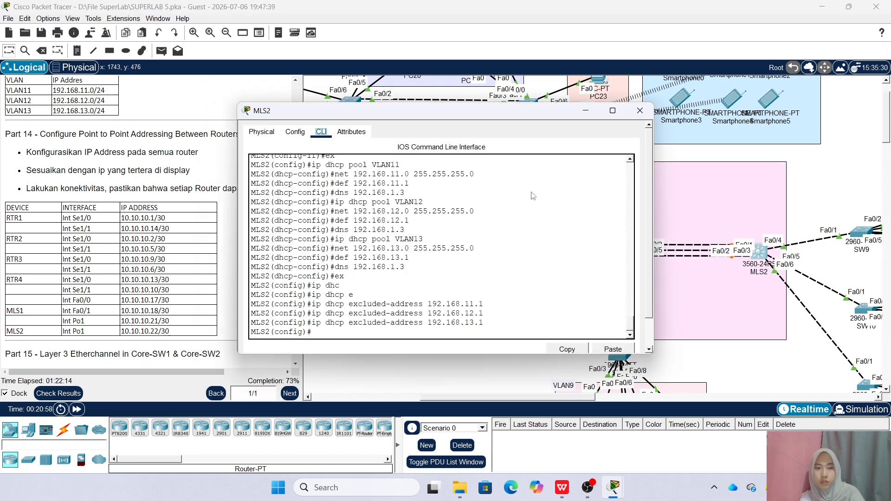
type("ex")
key("Return")
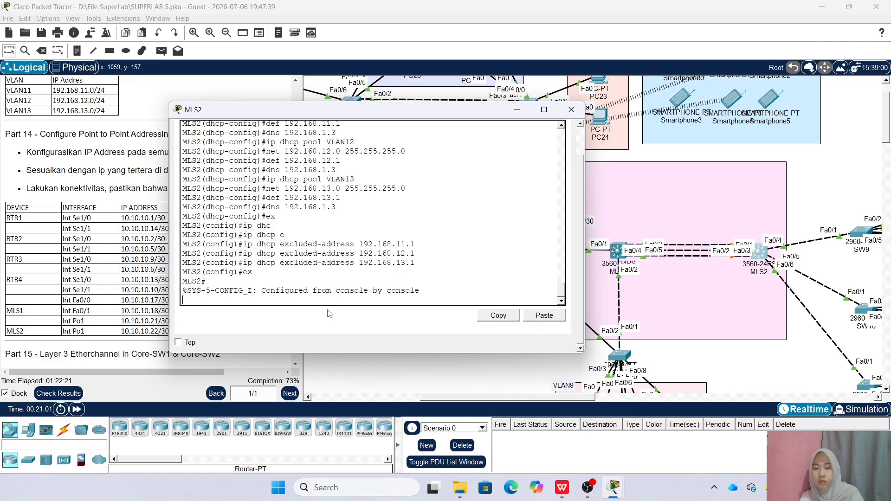
type("conf t")
key("Return")
type("int po1")
key("Return")
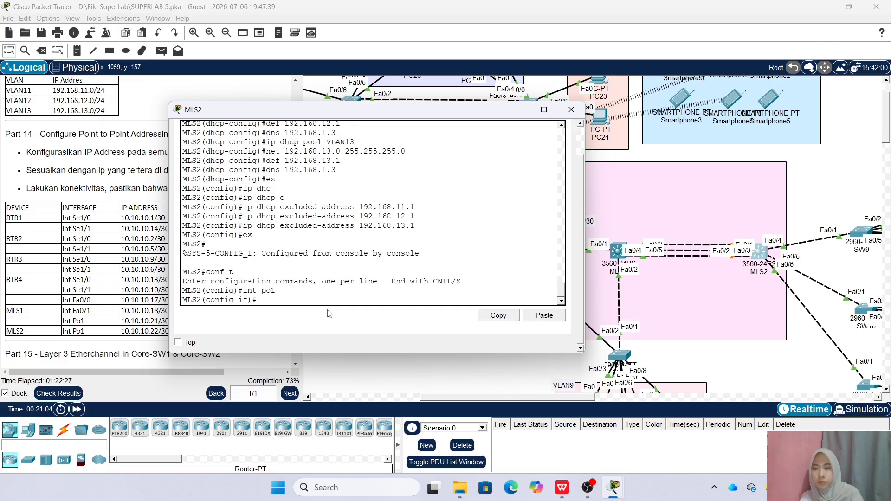
Make Po1 an enabled routed port at 10.10.10.22 255.255.255.252, then close MLS2's window
type("no sw")
key("Return")
type("ip add 10.10.10.22 255.255.255.252")
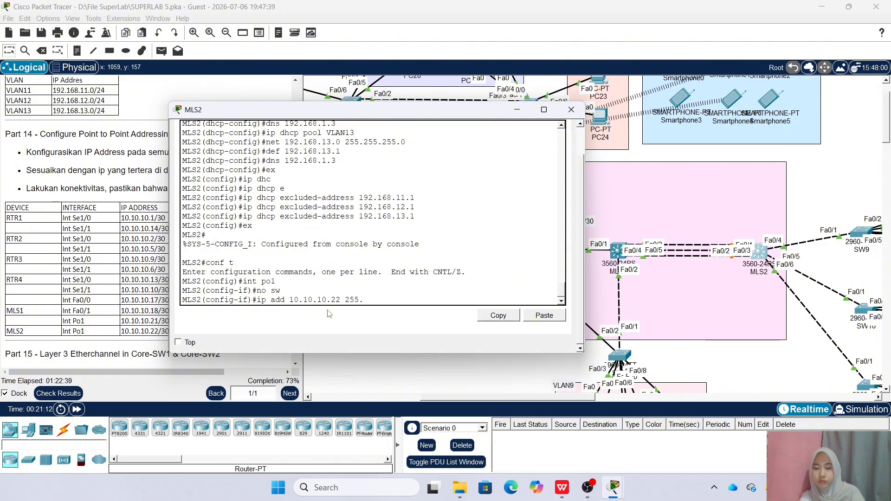
key("Return")
type("no sh")
key("Return")
type("ex")
key("Return")
key("Return")
left_click(571, 110)
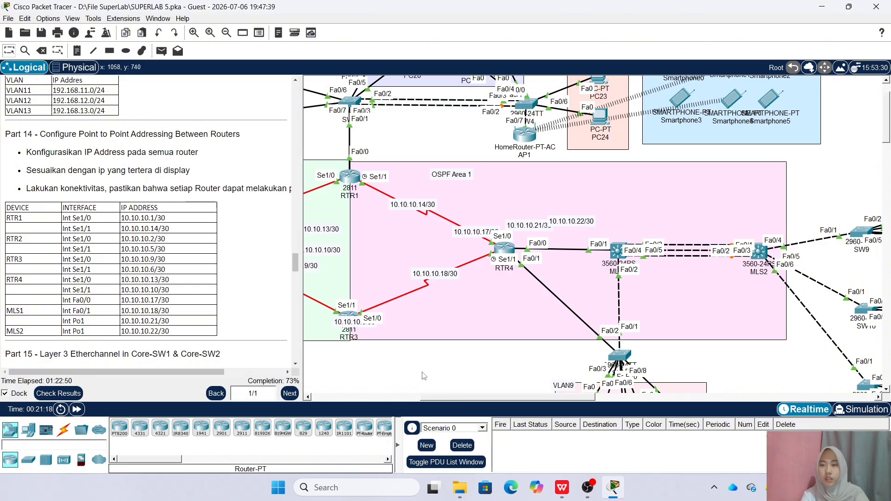
scroll(131, 254, "down", 5)
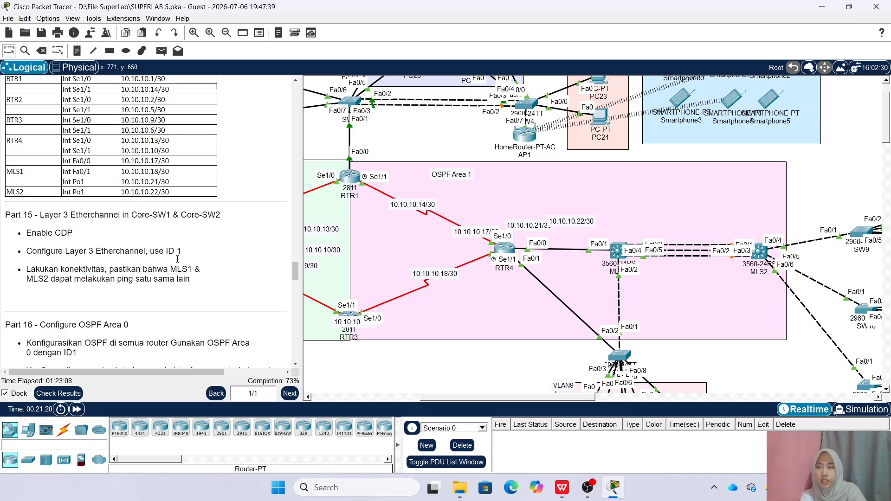
On MLS1, check CDP neighbours and enable CDP globally with 'cdp run'
left_click(624, 260)
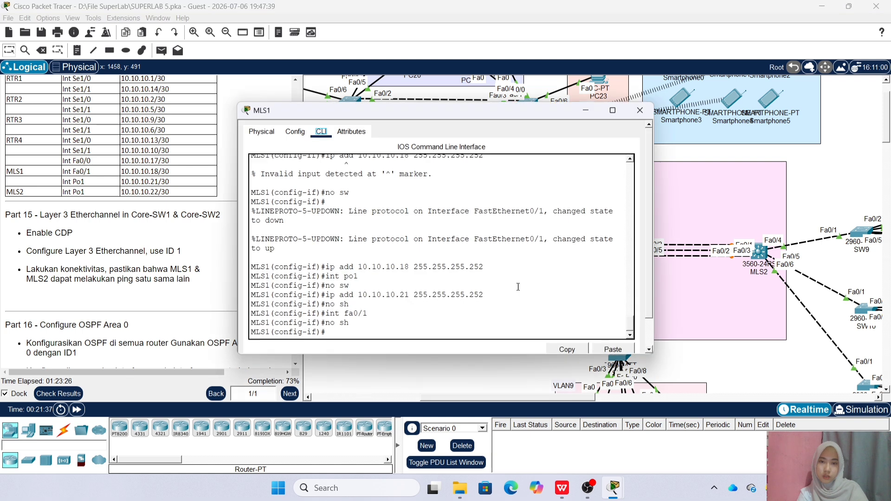
type("ex")
key("Return")
type("do s")
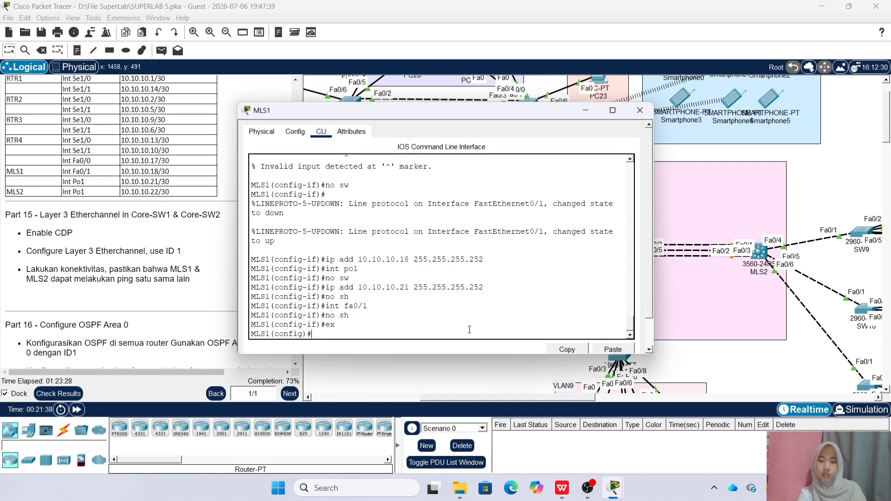
type("h c")
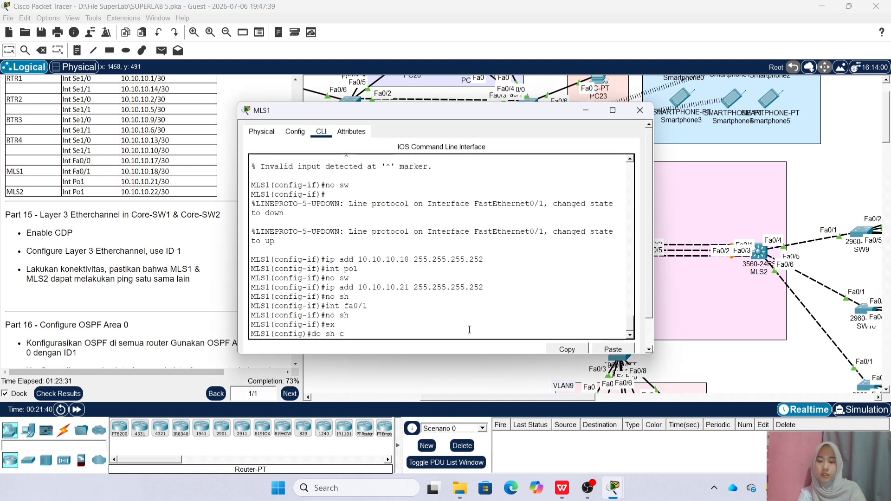
type("dp neig")
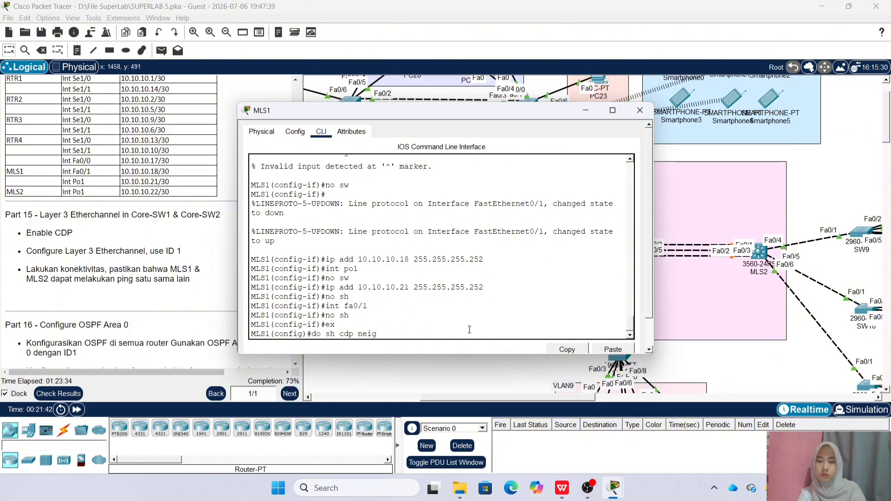
type("h")
key("Return")
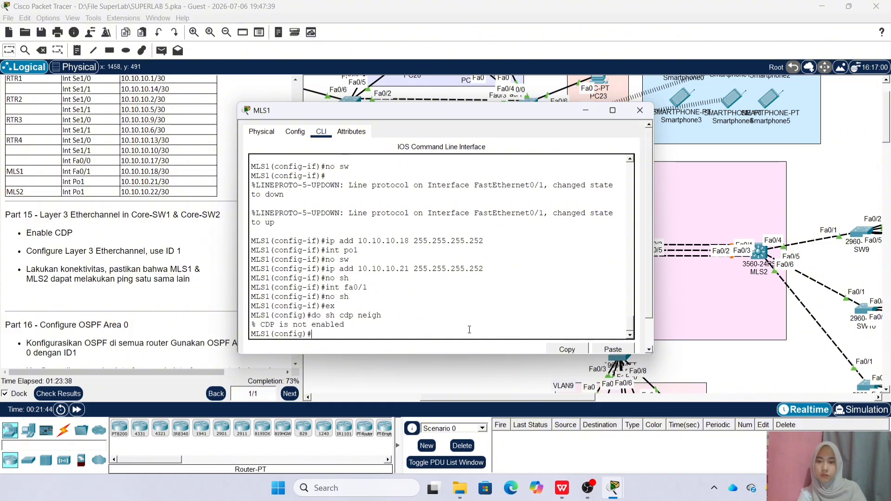
type("cdp run")
key("Return")
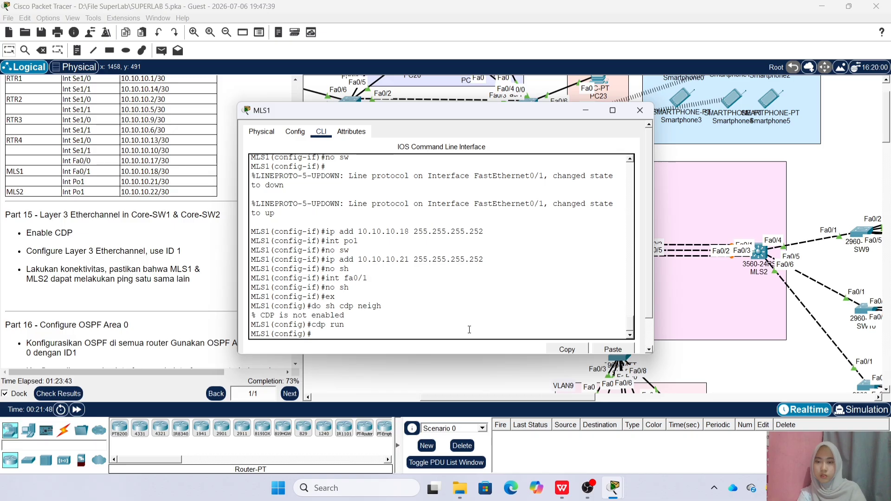
Put MLS1's Fa0/3–5 into EtherChannel group 1 with 'channel-group 1 mode on'
type("int ra fa0/3-5")
key("Return")
type("ch")
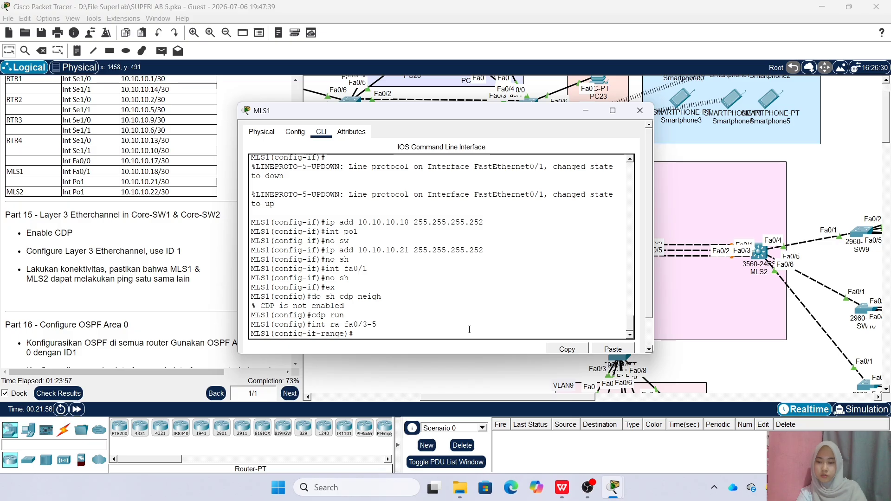
type("a")
key("Tab")
type("nnel")
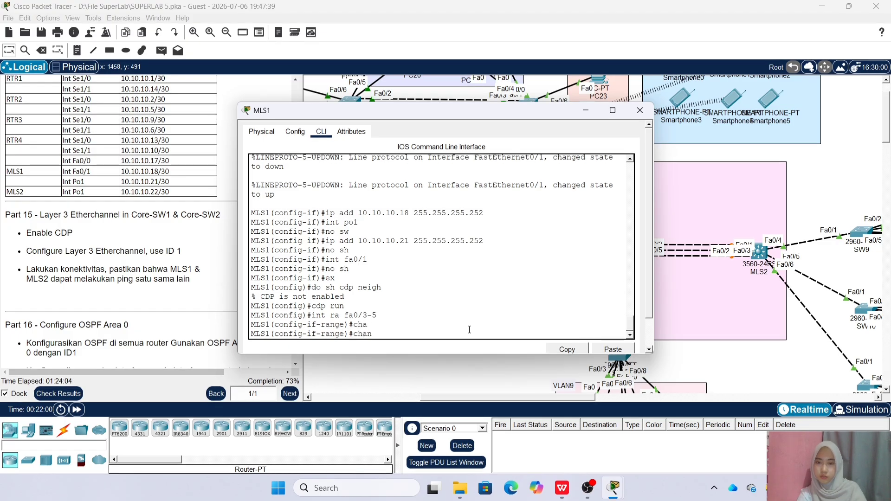
type("-group 1 mode on")
key("Return")
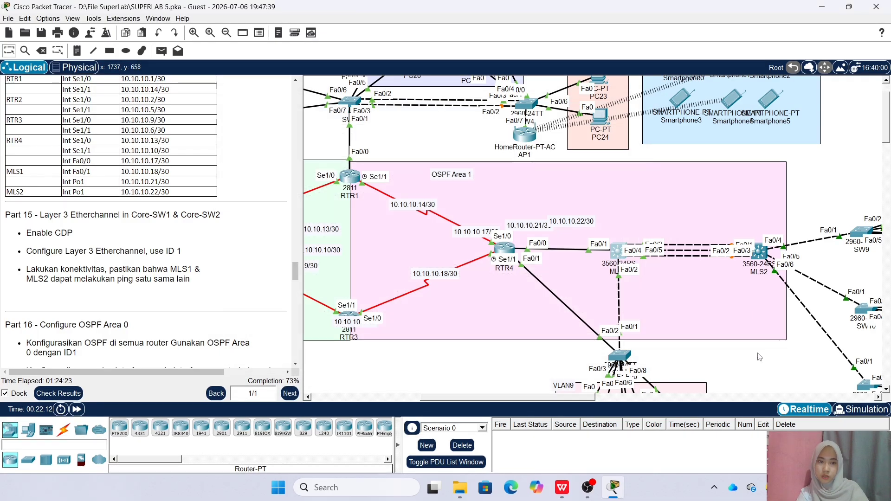
On MLS2, select the Fa0/1-2 interface range and attempt adding it to a channel group
left_click(758, 251)
left_click(372, 336)
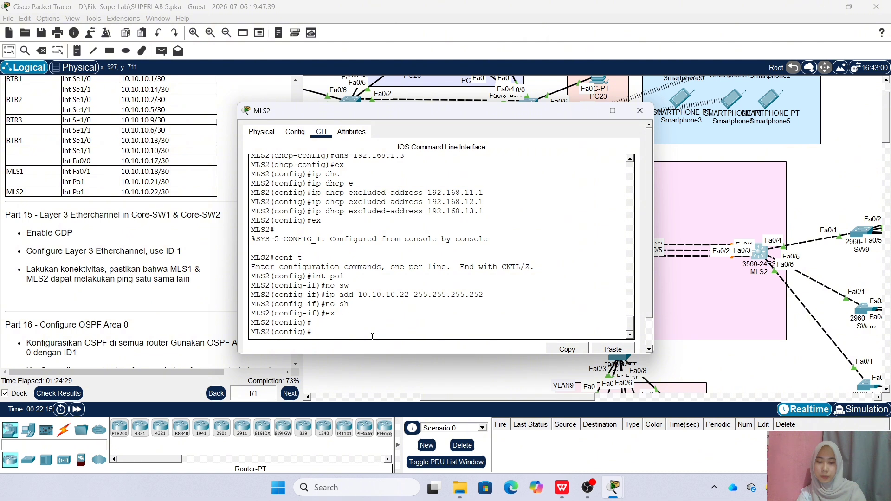
type("int ra fa")
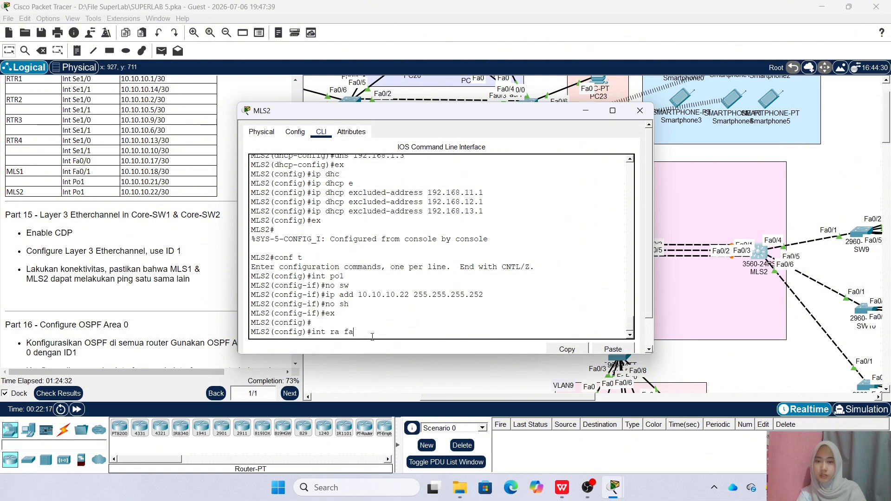
type("0/")
type("1-2")
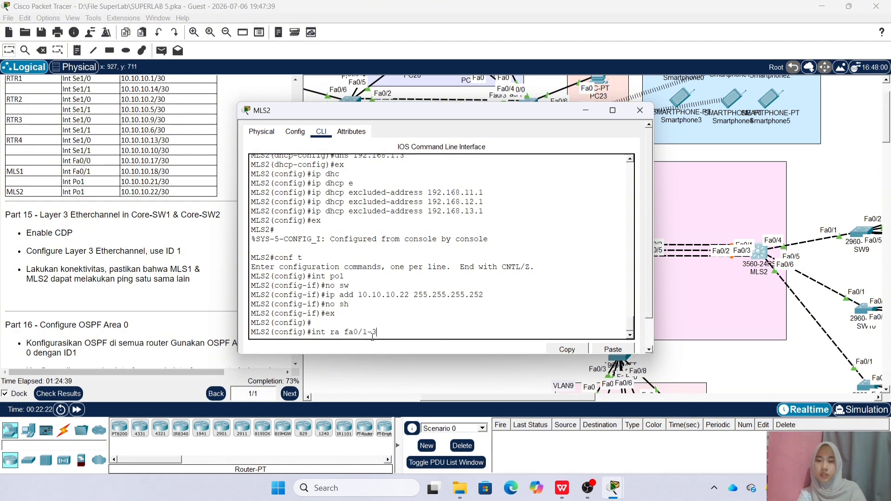
key("Return")
type("s")
key("BackSpace")
type("config-if-range)#c")
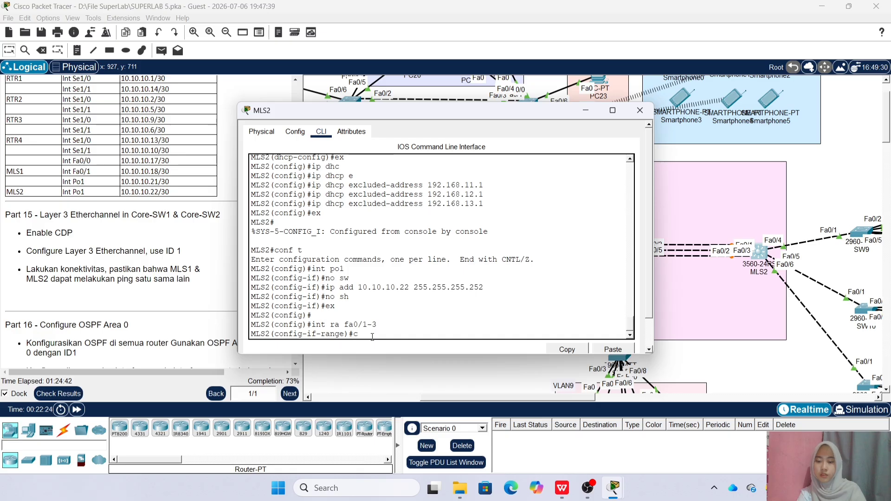
type("hannel-group 1 mode on")
key("Return")
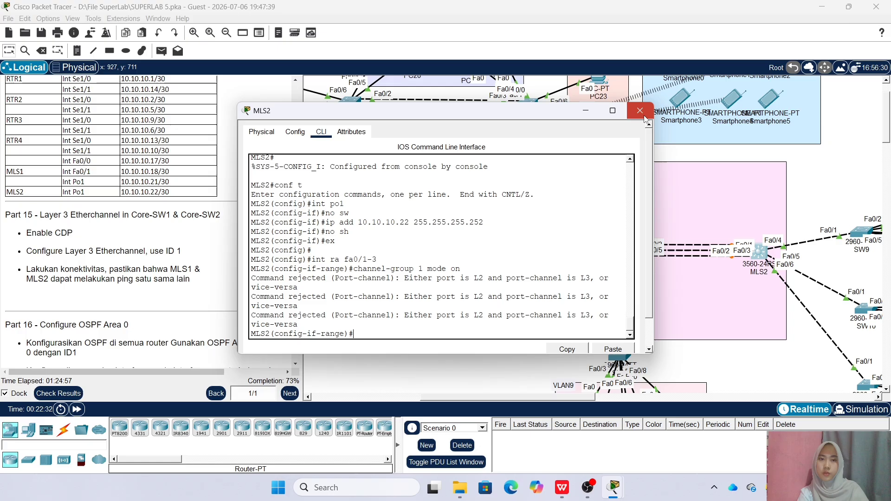
Close MLS2's window and start OSPF process 1 on RTR1
left_click(642, 110)
scroll(482, 379, "down", 1)
scroll(495, 360, "up", 1)
scroll(160, 172, "down", 7)
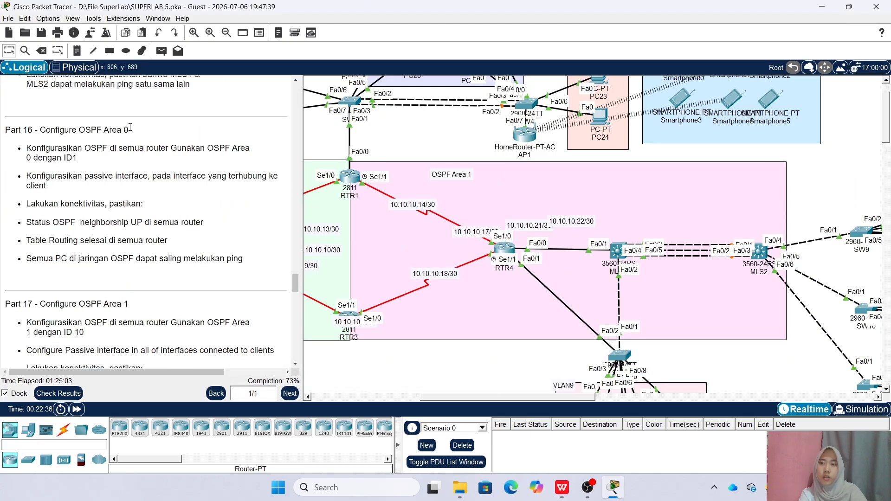
scroll(407, 264, "left", 5)
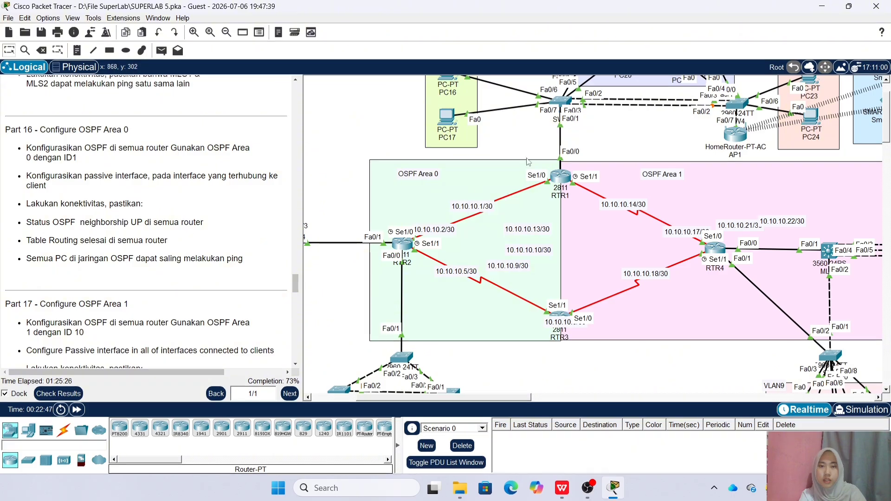
left_click(561, 183)
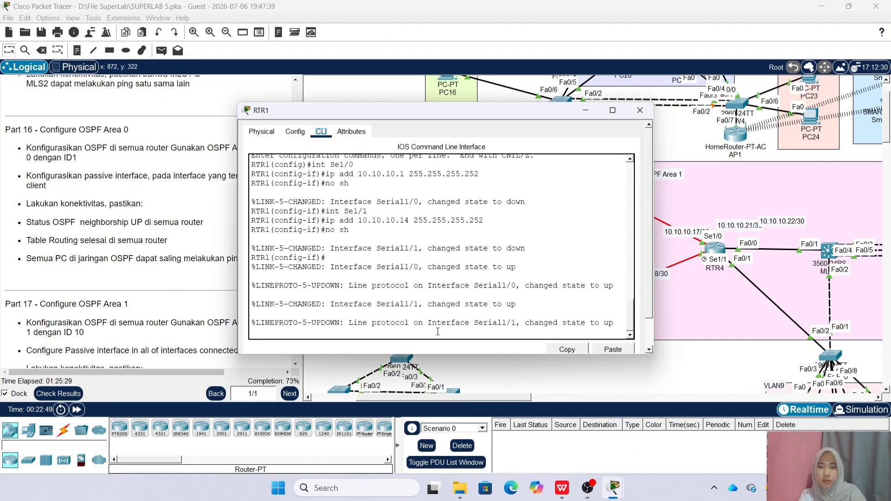
type("ex")
key("Return")
type("router ospf")
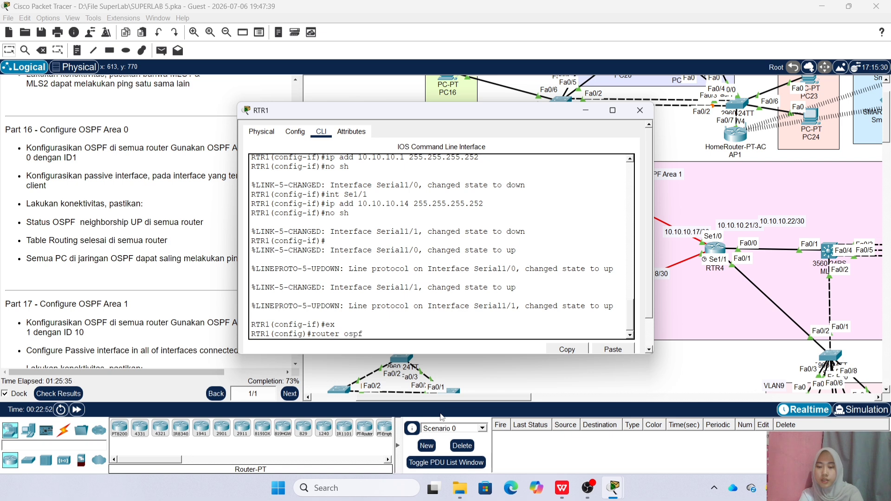
type(" 1")
key("Return")
Advertise the 10.10.10.0/30 link (wildcard 0.0.0.3) in OSPF area 0
type("net")
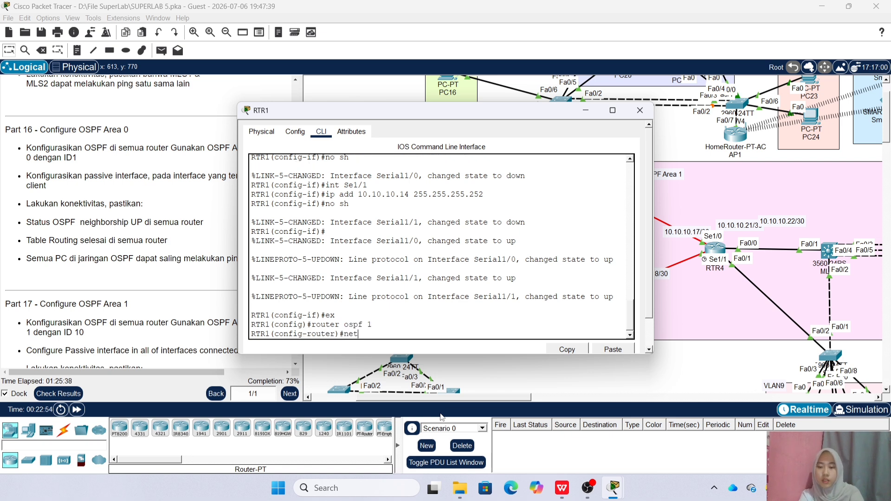
scroll(143, 210, "up", 10)
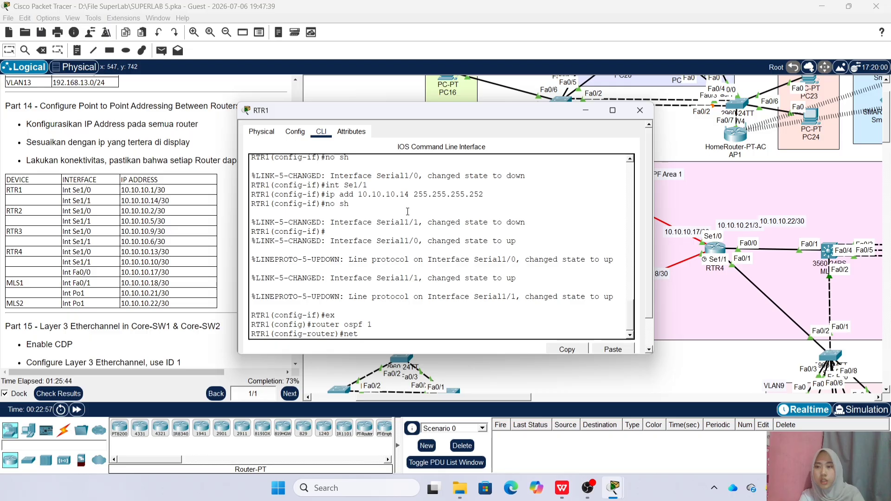
left_click_drag(440, 118, 427, 135)
type("10")
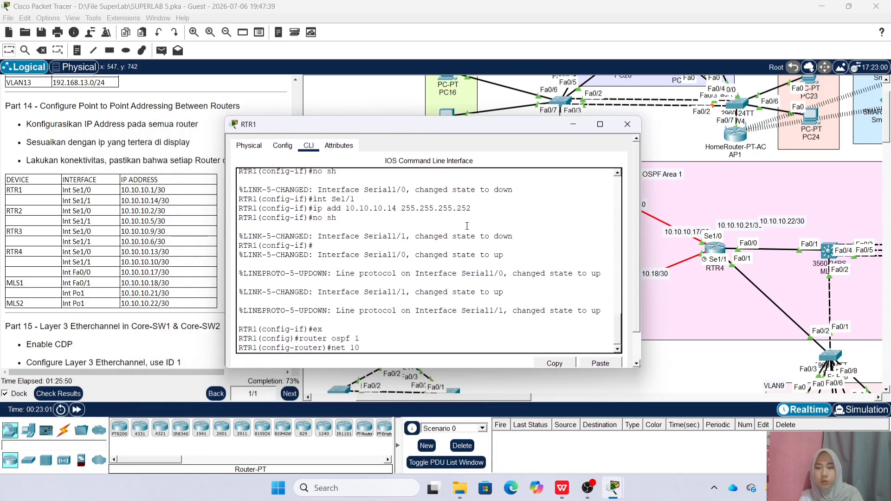
type(".0.0.3 area 0")
key("Return")
Advertise 192.168.2.0 and 192.168.3.0 with wildcard 0.0.0.255 in area 0
key("Up")
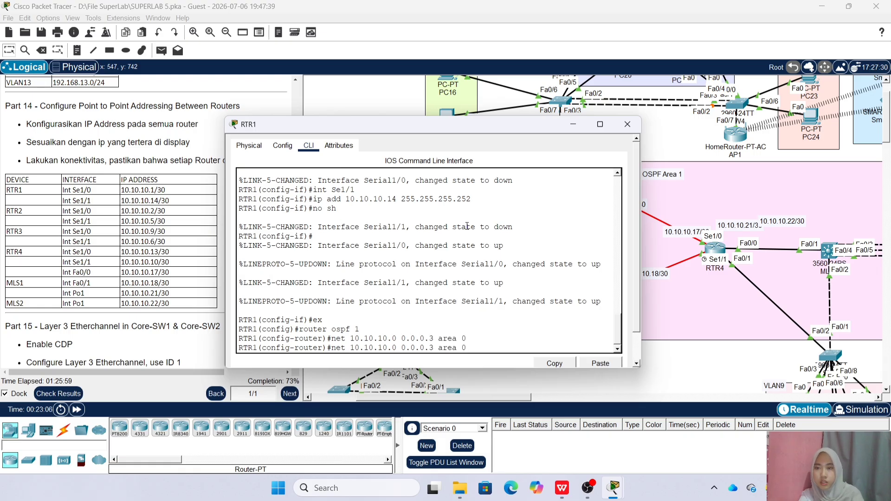
left_click_drag(479, 125, 391, 111)
key("End")
key("BackSpace")
key("BackSpace")
key("BackSpace")
key("BackSpace")
key("BackSpace")
key("BackSpace")
key("BackSpace")
key("BackSpace")
key("BackSpace")
key("BackSpace")
key("BackSpace")
key("BackSpace")
key("BackSpace")
key("BackSpace")
key("BackSpace")
key("BackSpace")
key("BackSpace")
key("BackSpace")
key("BackSpace")
key("BackSpace")
type("1")
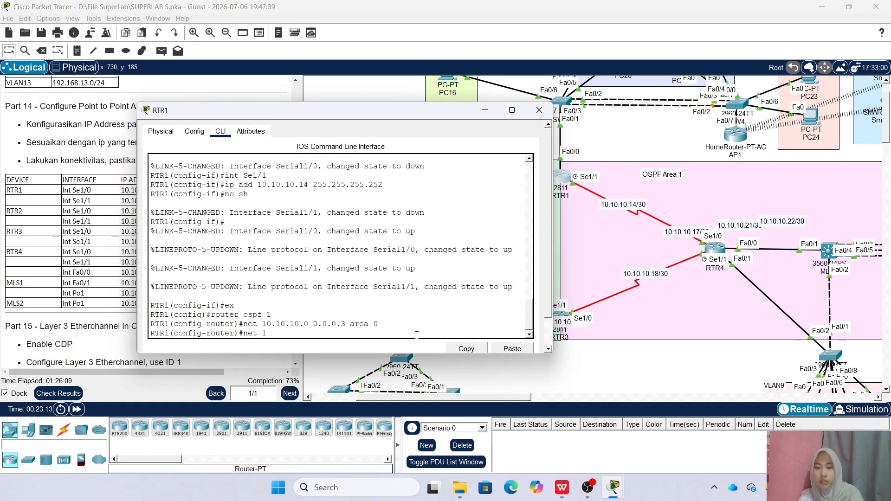
type("92.168.")
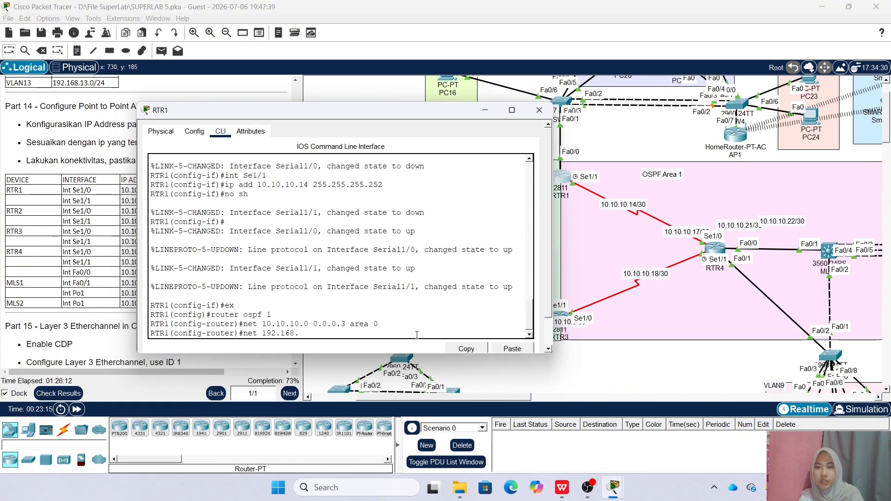
type("2.0 0.0.0.255 area 0")
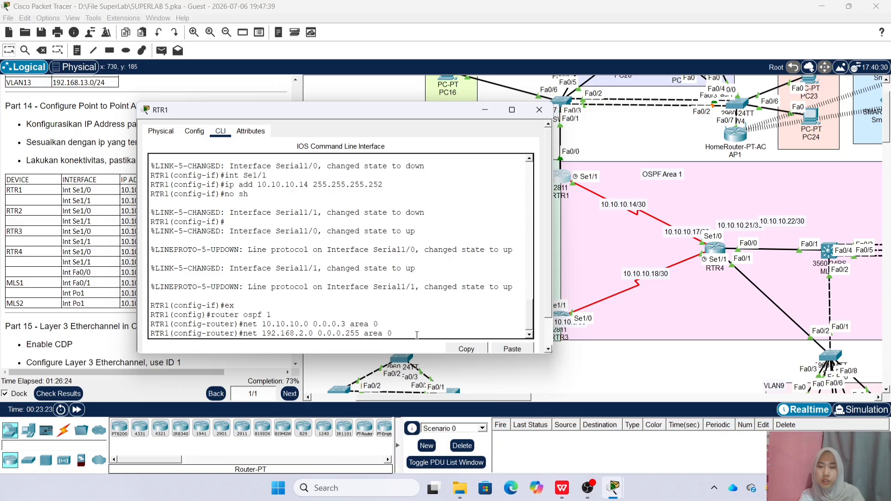
key("Return")
key("Up")
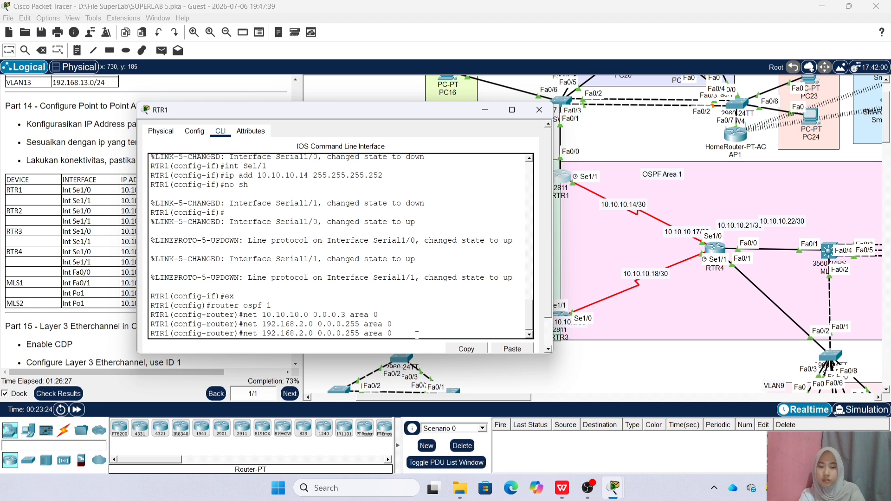
key("Left")
key("Left")
key("Left")
key("Left")
key("Left")
key("Left")
key("Left")
key("Left")
key("Left")
key("Left")
key("Left")
key("Left")
key("Left")
key("Left")
key("Left")
key("Left")
key("Left")
key("Left")
key("Left")
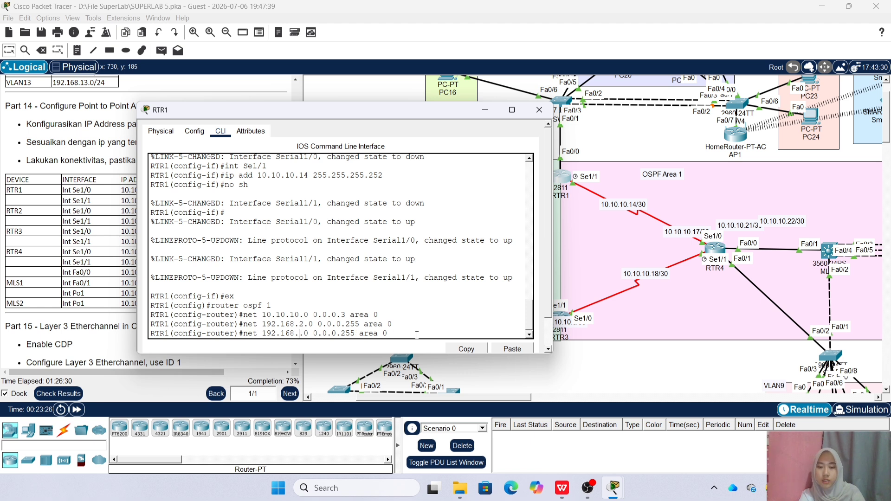
key("BackSpace")
type("3")
key("Return")
Advertise 192.168.4.0 and 192.168.5.0 with wildcard 0.0.0.255 in area 0
key("Up")
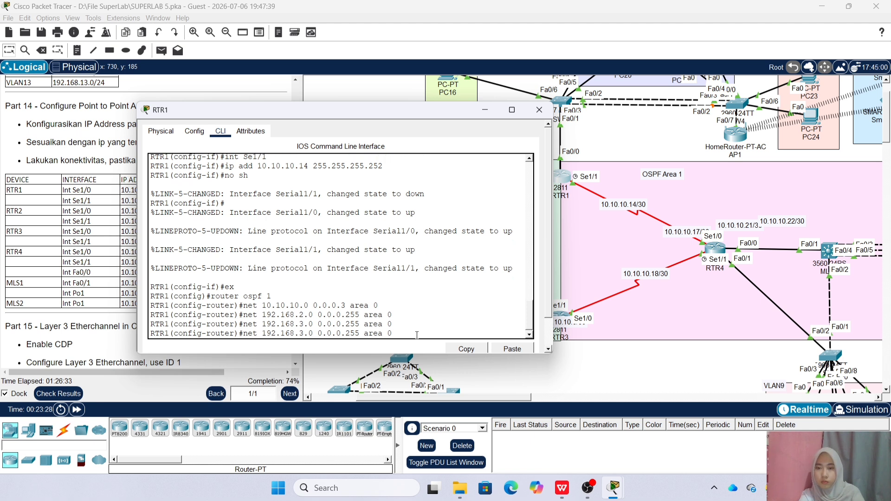
key("BackSpace")
type("4")
key("Return")
key("Up")
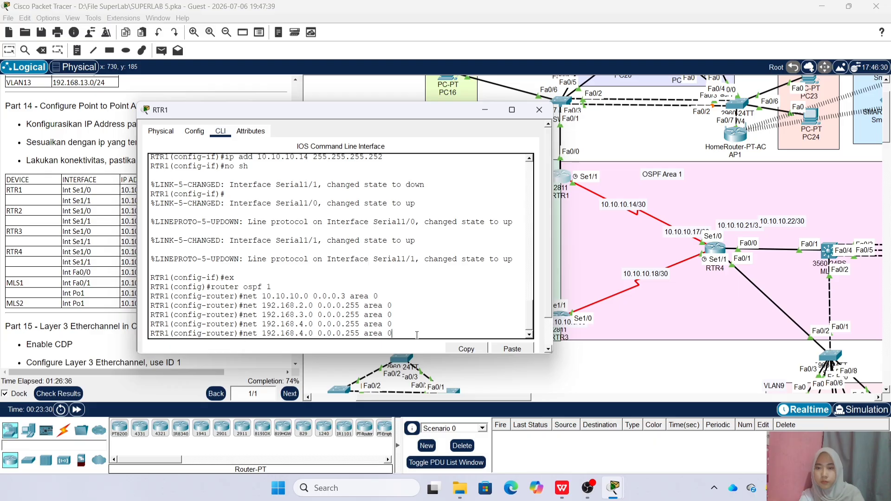
key("Left")
key("Left")
key("Left")
key("Left")
key("Left")
key("Left")
key("Left")
key("Left")
key("Left")
key("Left")
key("Left")
key("Left")
key("BackSpace")
type("5")
key("Return")
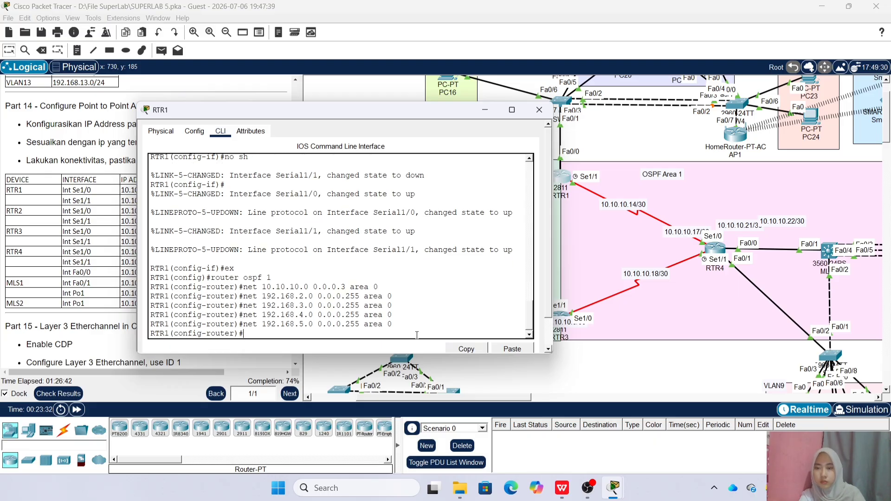
Make Fa0/0 and subinterface Fa0/0.2 passive interfaces in OSPF
type("pass")
key("Tab")
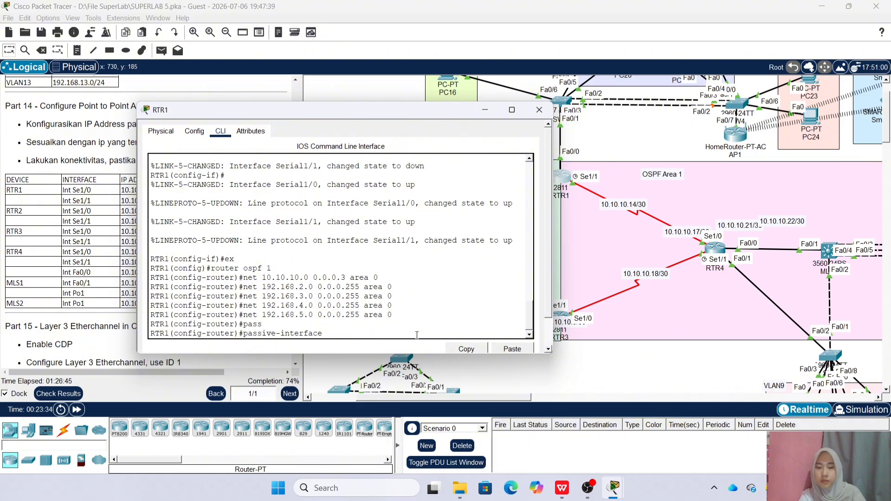
left_click_drag(395, 111, 317, 111)
type("fa0/0")
key("Return")
key("Up")
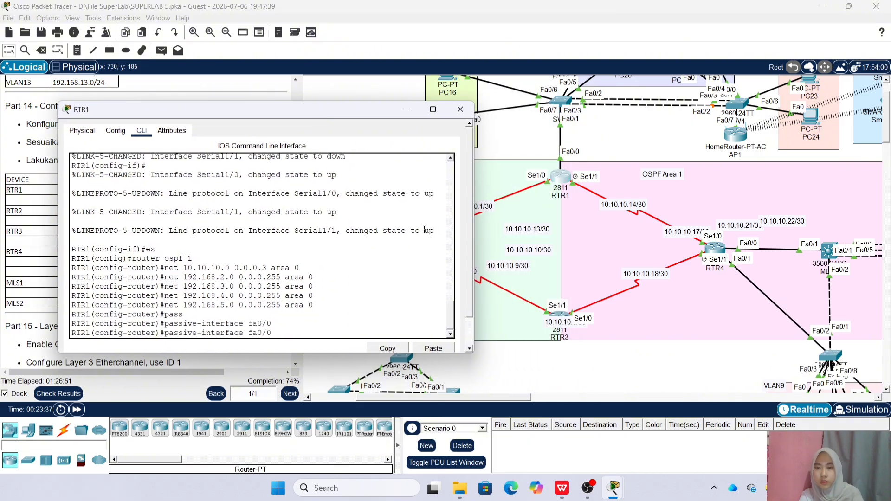
type(".2")
key("Return")
Make subinterfaces Fa0/0.3, Fa0/0.4 and Fa0/0.5 passive in OSPF
key("Up")
key("BackSpace")
type("3")
key("Return")
key("Up")
type("4")
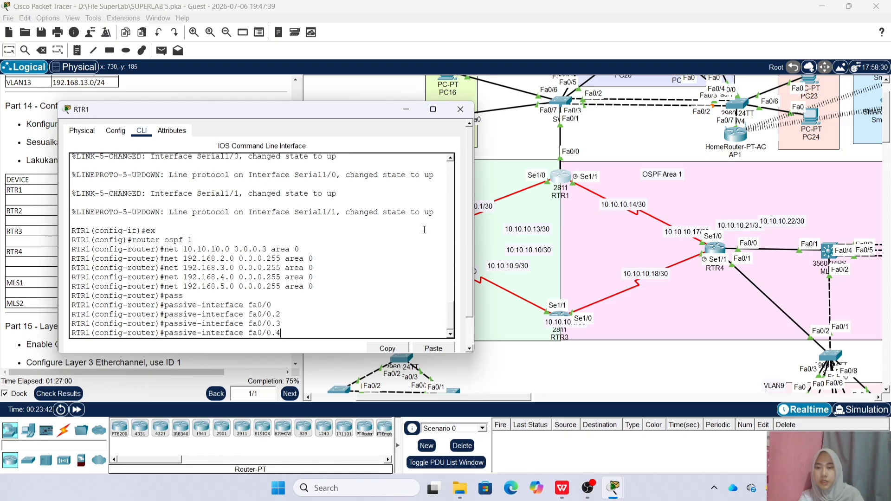
key("Return")
key("Up")
key("BackSpace")
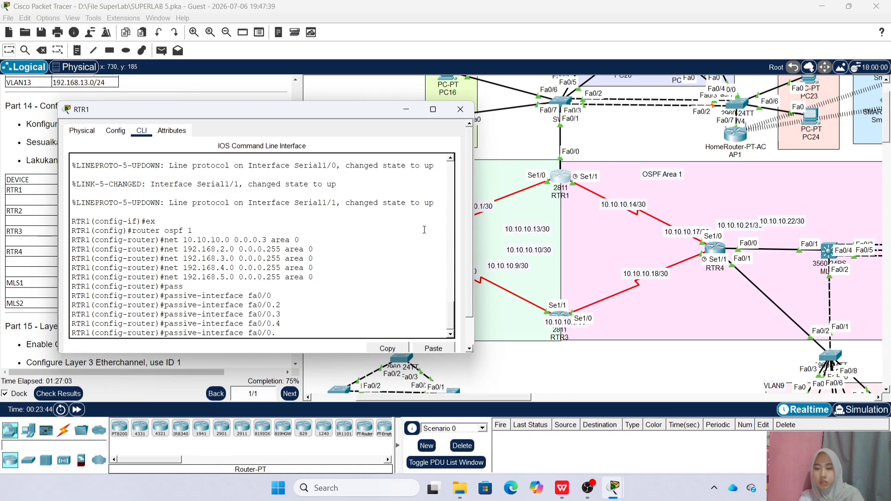
type("5")
key("Return")
Switch from RTR1 to RTR2's console and start OSPF process 1 with 'router ospf 1'
left_click(460, 109)
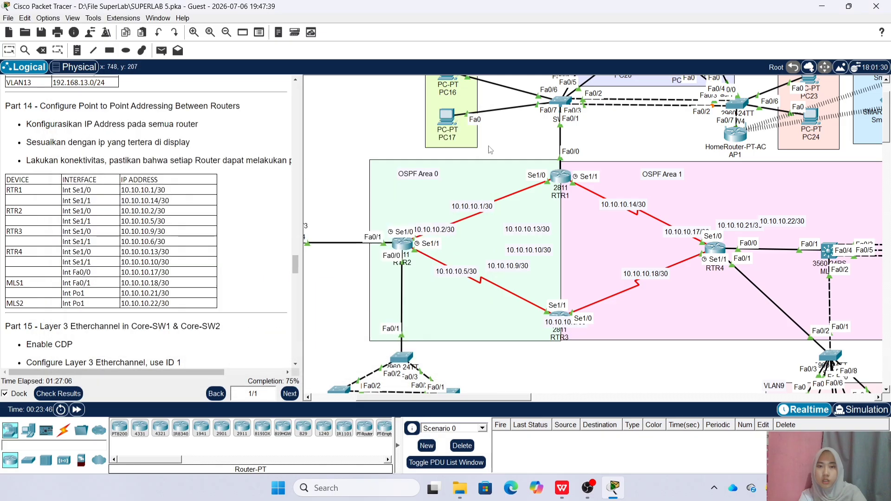
left_click_drag(462, 397, 437, 397)
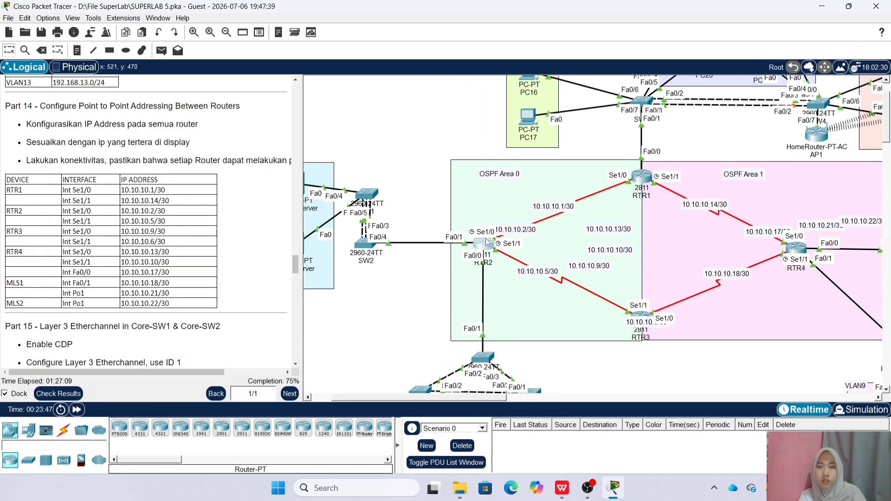
left_click(483, 243)
left_click_drag(442, 112, 504, 96)
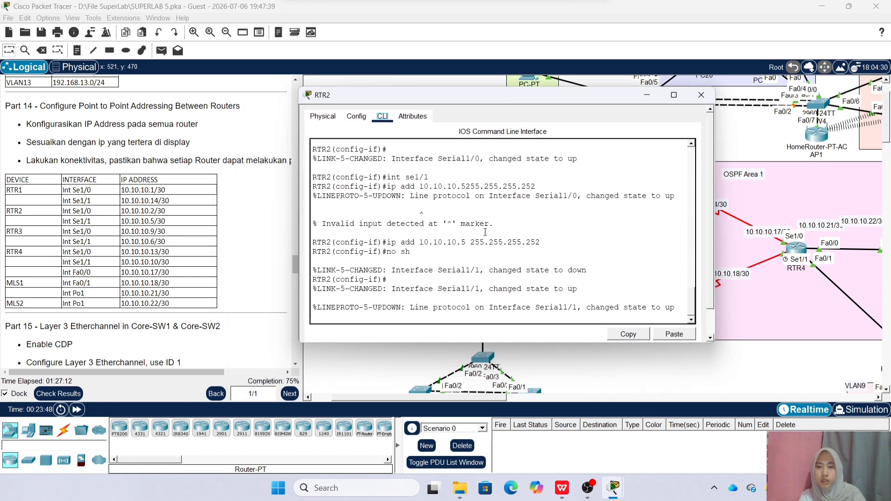
key("Return")
type("ex")
key("Return")
type("router ospf 1")
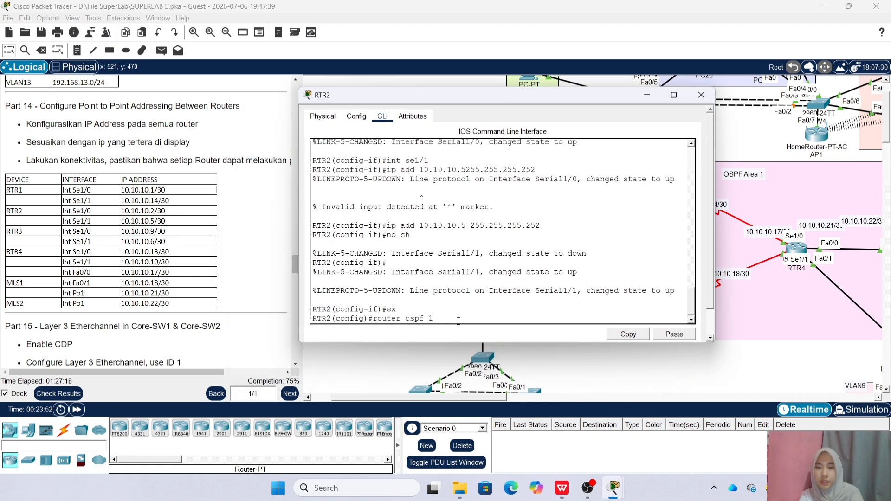
key("Return")
Advertise 10.10.10.0/30, 10.10.10.4/30 and 192.168.1.0 0.0.0.255 in OSPF area 0
type("net 10.10.10.0 0.0.0.3 ae")
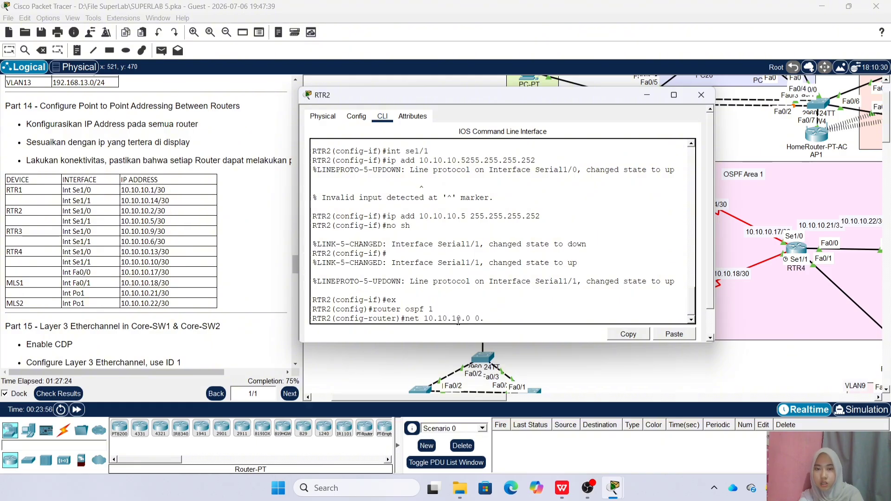
key("BackSpace")
type("rea 0")
key("Return")
type("net ")
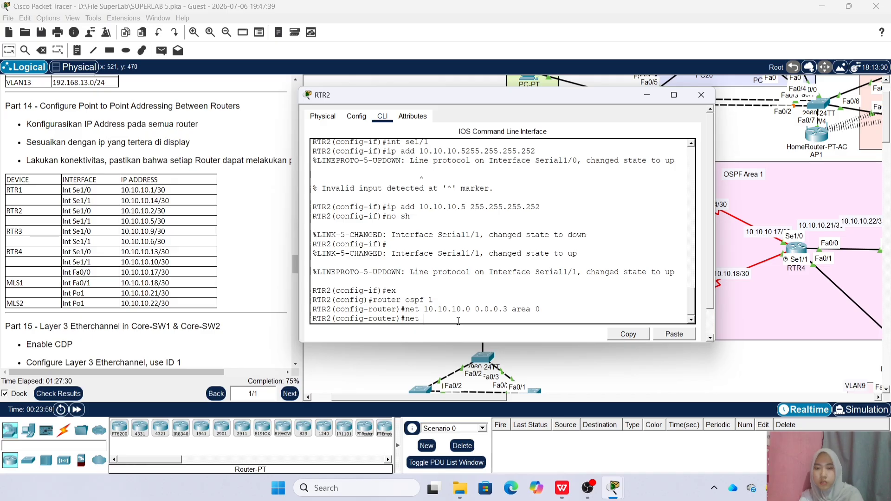
type("10")
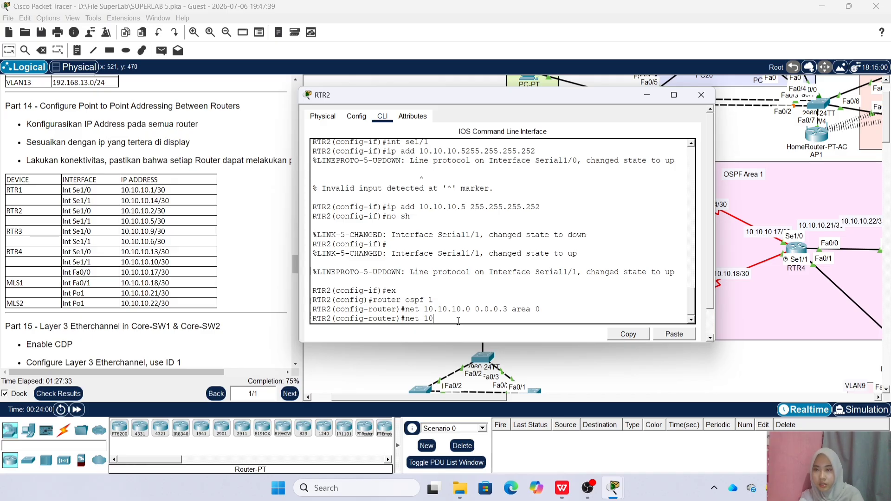
type(".10.10.4 0.0.0.3 area 0")
key("Return")
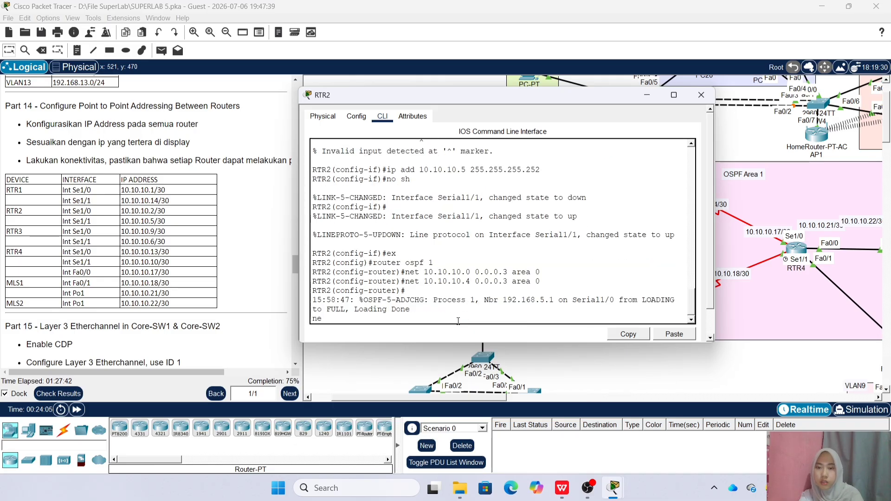
key("Return")
type("net 192.168.1.0 ")
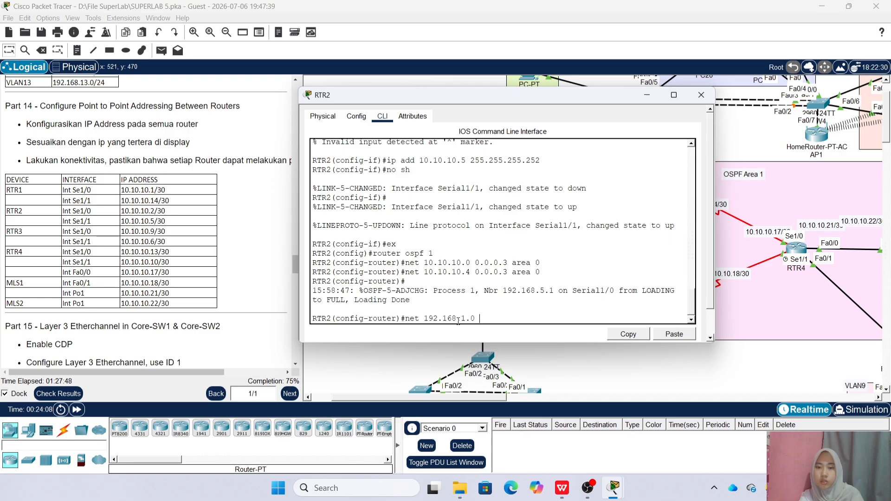
type("0.0.0.255 area 0")
key("Return")
Make Fa0/1 and subinterface Fa0/1.1 passive interfaces in OSPF
type("pas")
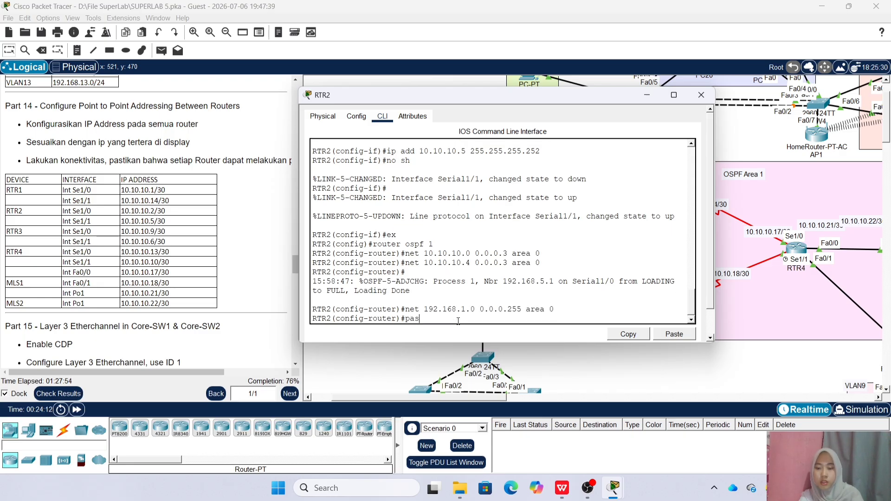
key("Up")
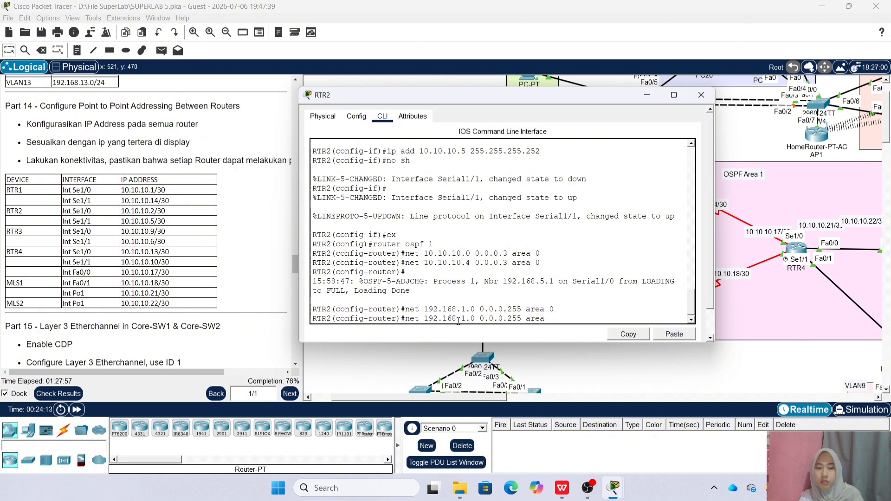
key("BackSpace")
key("BackSpace")
key("BackSpace")
key("BackSpace")
key("BackSpace")
key("BackSpace")
key("BackSpace")
key("BackSpace")
key("BackSpace")
key("BackSpace")
key("BackSpace")
key("BackSpace")
key("BackSpace")
key("BackSpace")
key("BackSpace")
key("BackSpace")
key("BackSpace")
key("BackSpace")
key("BackSpace")
key("BackSpace")
type("pass")
key("Tab")
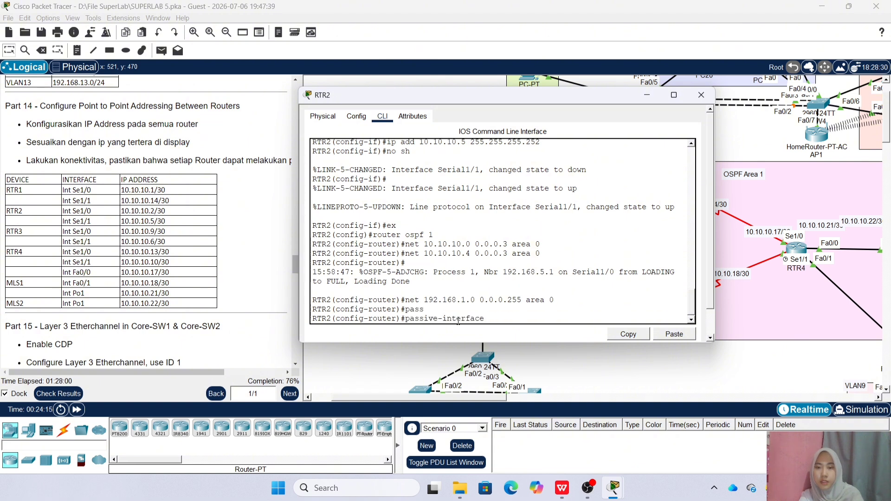
left_click_drag(482, 99, 685, 95)
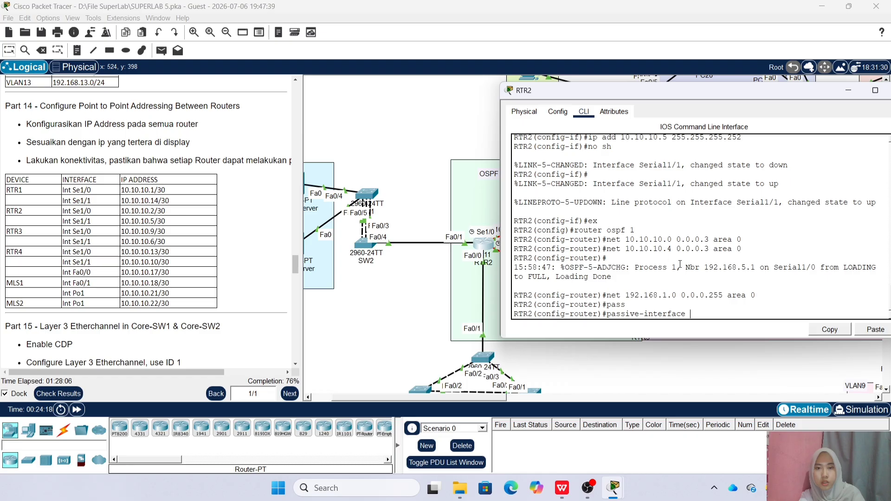
type("fa0/1")
key("Return")
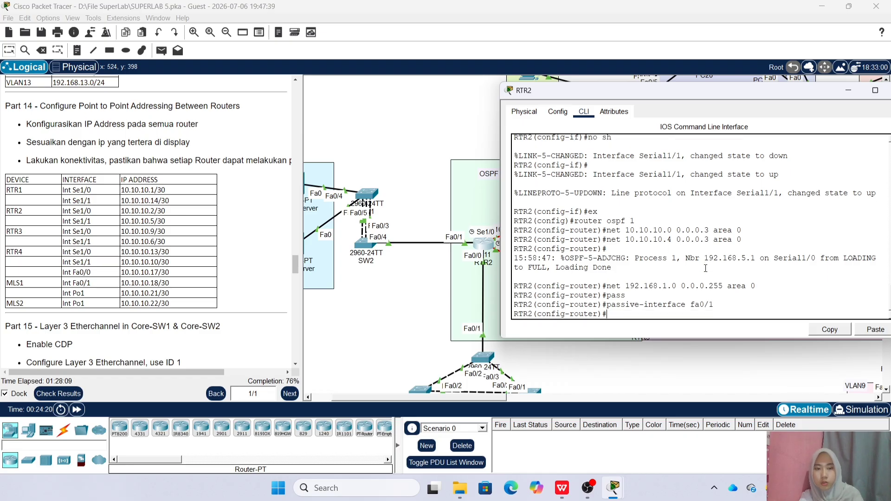
key("Up")
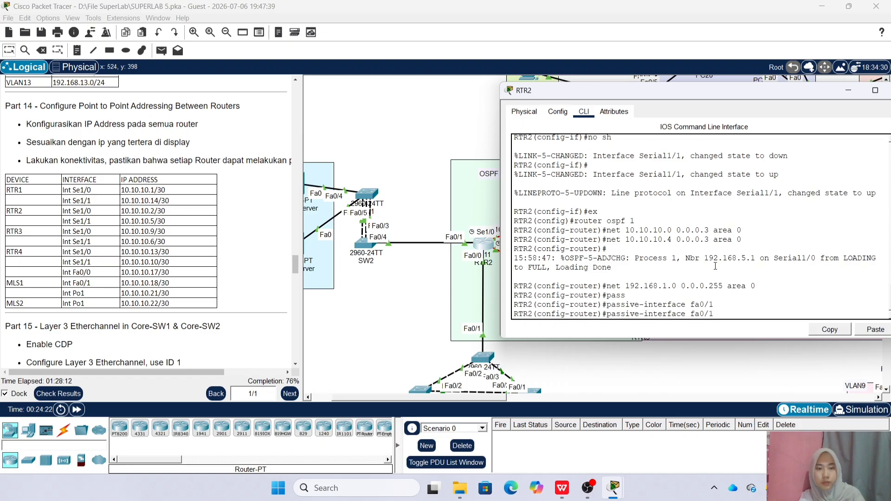
type(".1")
key("Return")
Add networks 192.168.6.0, 192.168.7.0 and 192.168.8.0 (0.0.0.255) to RTR2's OSPF area 0
left_click_drag(737, 91, 252, 112)
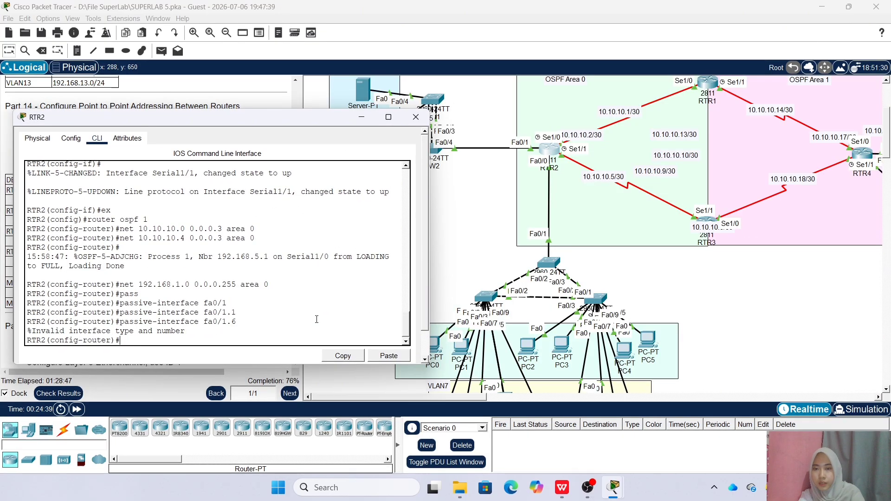
type("net 192.168.")
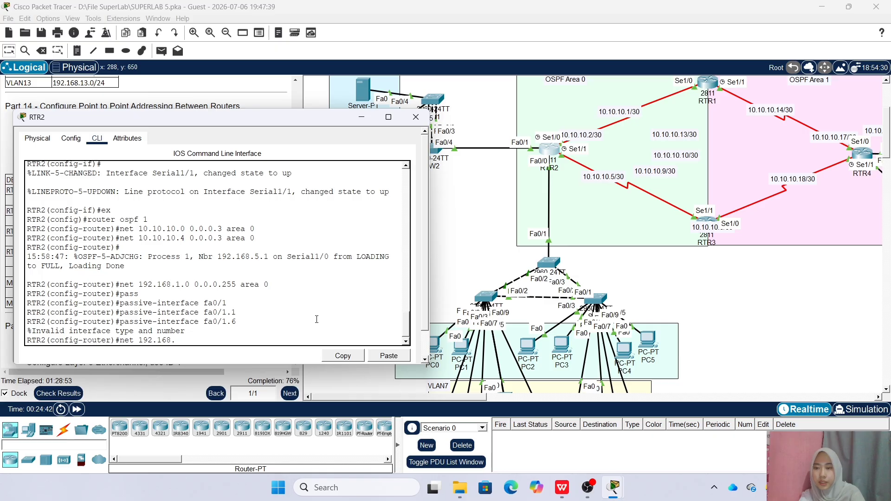
type("6.0 0.0.0.255 area 0")
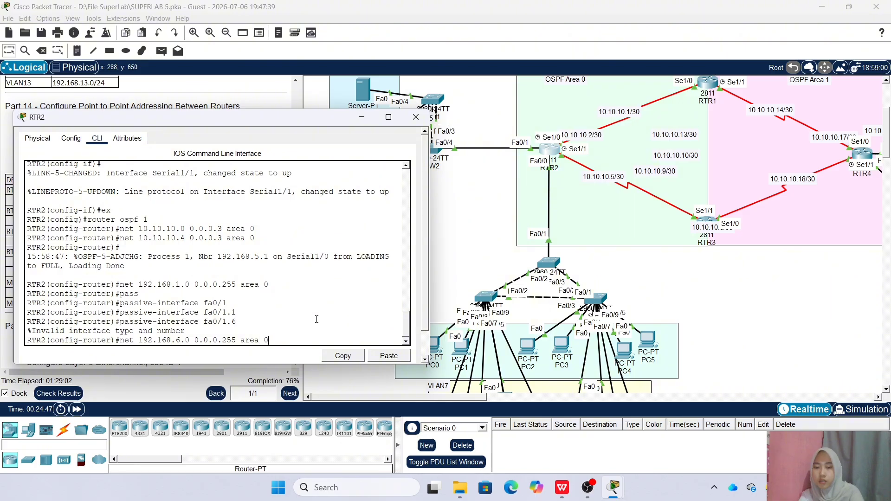
key("Return")
key("Up")
key("Left")
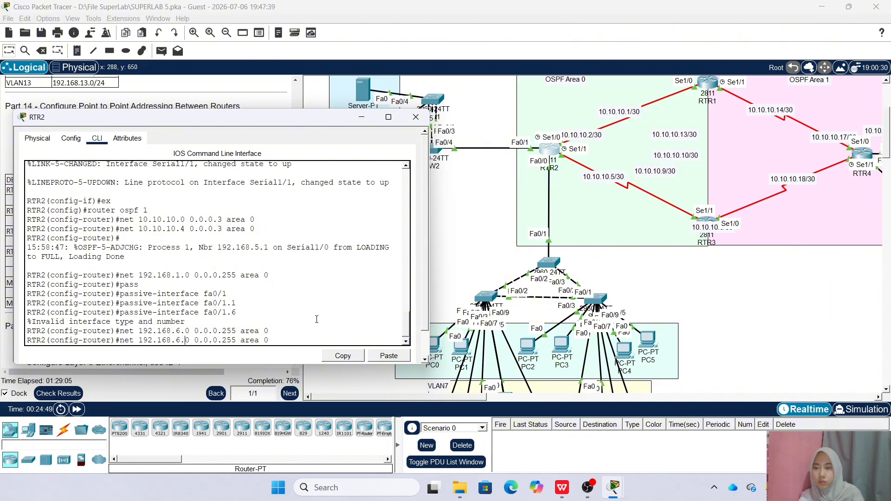
key("BackSpace")
type("7")
key("Return")
key("Up")
key("Left")
key("Left")
key("Left")
key("Left")
key("Left")
key("Left")
key("Left")
key("BackSpace")
type("8")
key("Return")
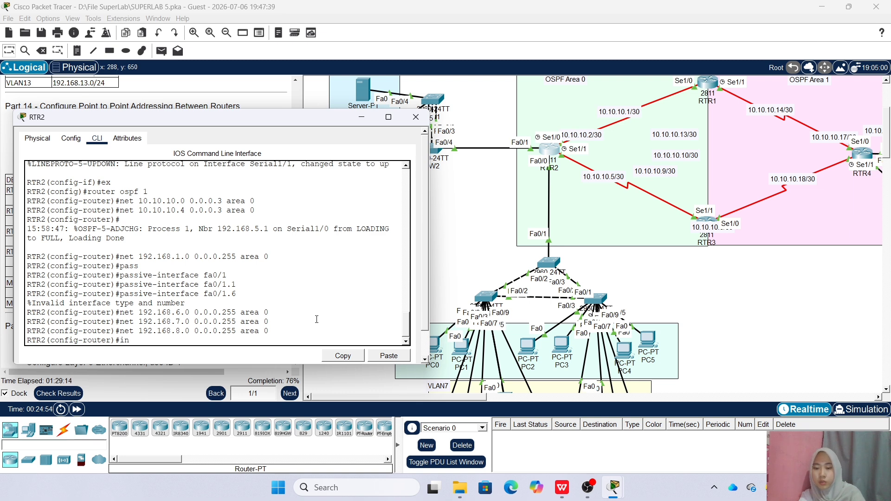
Make Fa0/0 and subinterfaces Fa0/0.6, Fa0/0.7 and Fa0/0.8 passive in OSPF
type("pas")
key("Tab")
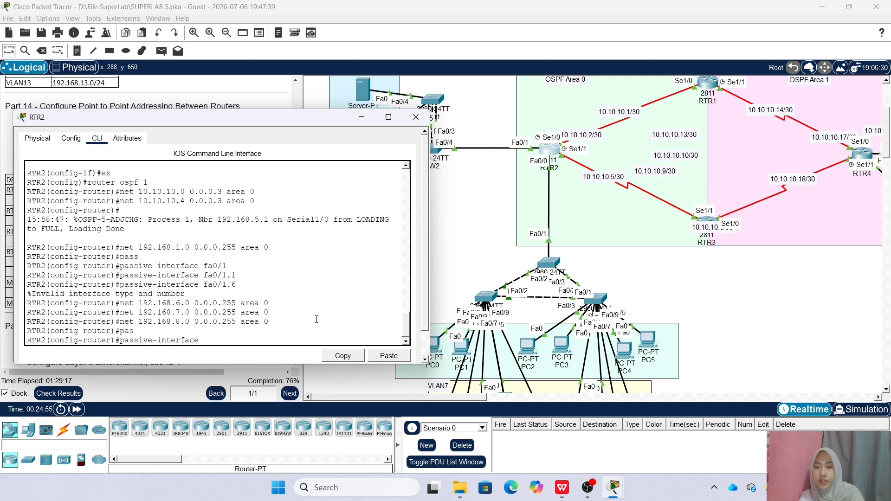
type("fa0.")
key("Return")
key("Up")
type(".")
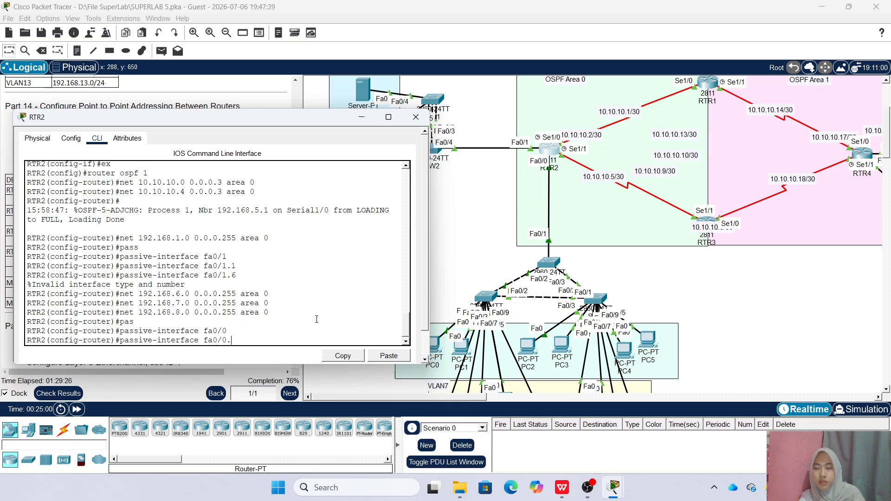
type("6")
key("Return")
key("Up")
key("BackSpace")
type("7")
key("Return")
key("Up")
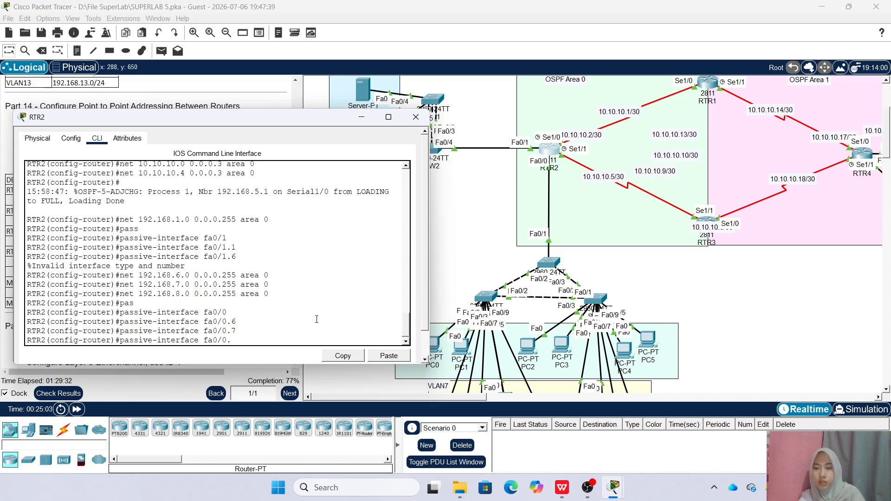
type("8")
key("Return")
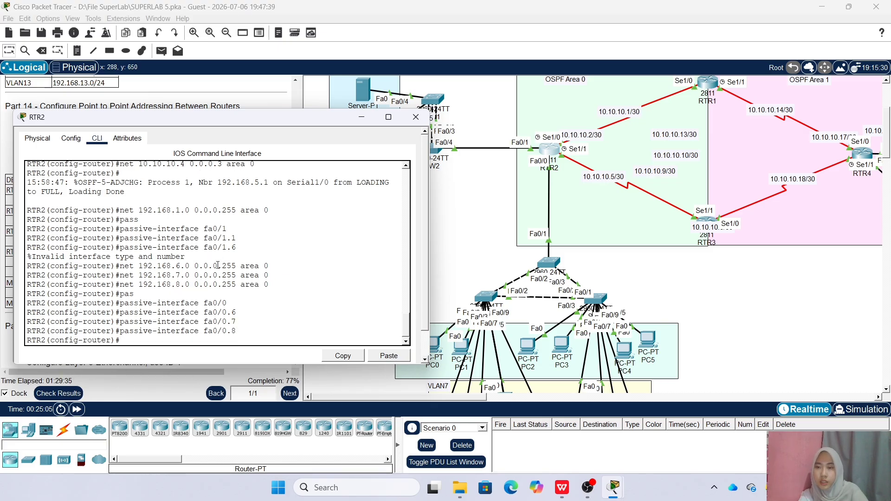
Close RTR2's window and bring up RTR3's command line
left_click(416, 117)
left_click_drag(462, 398, 516, 398)
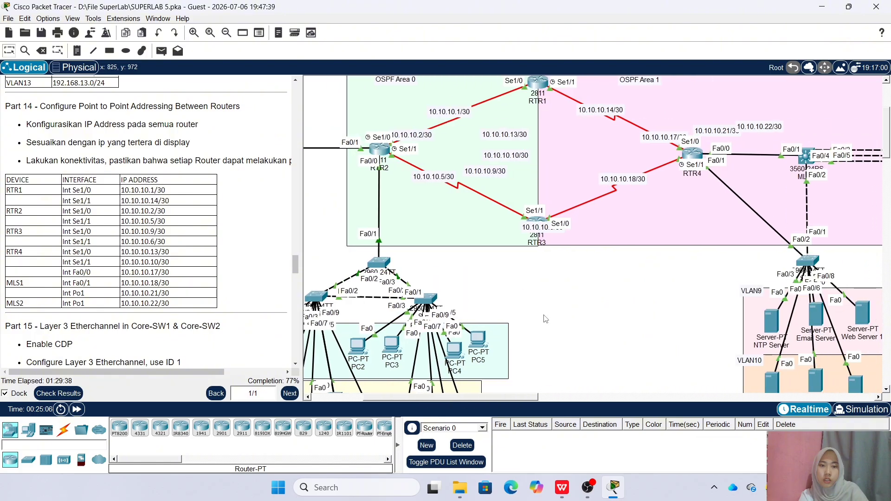
left_click(537, 221)
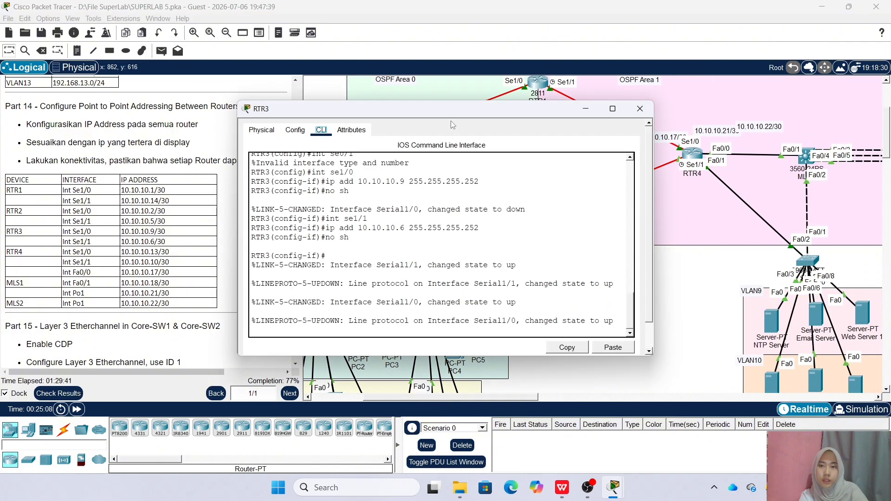
left_click_drag(477, 112, 798, 98)
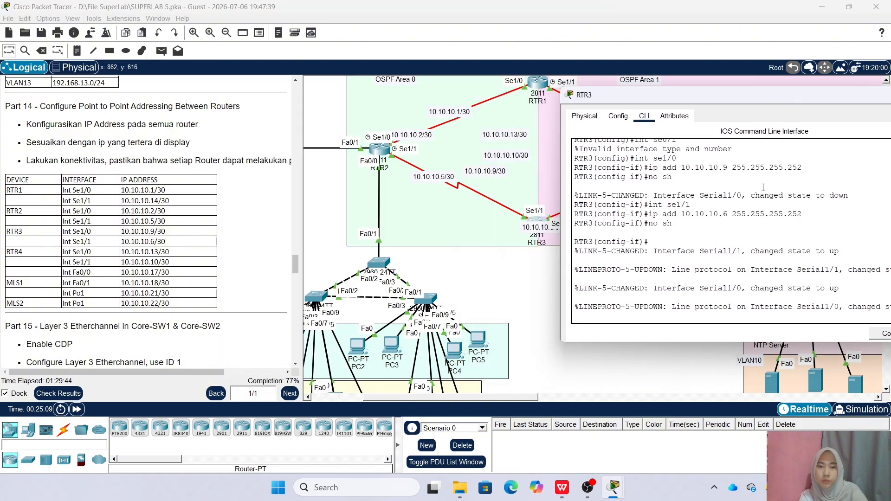
Start OSPF process 1 on RTR3 and begin a 10.10.10. network statement
key("Return")
type("ex")
key("Return")
type("router ospf")
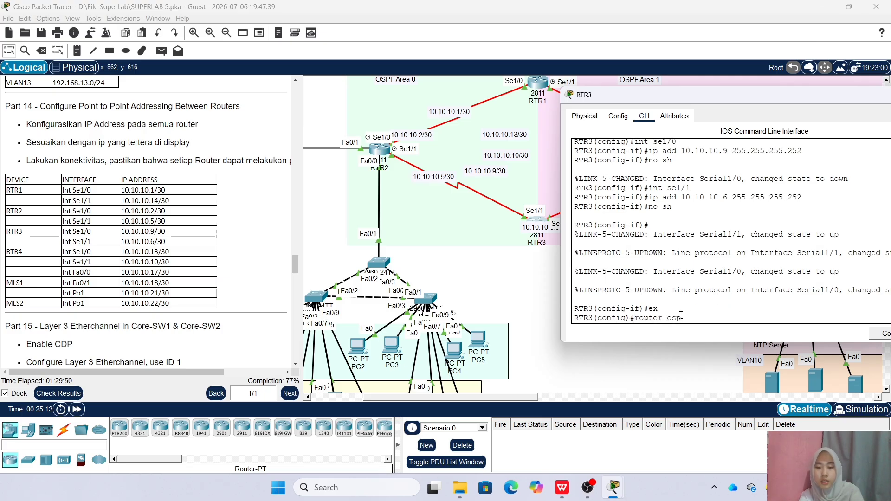
type(" 1")
key("Return")
type("net 10.10.10.")
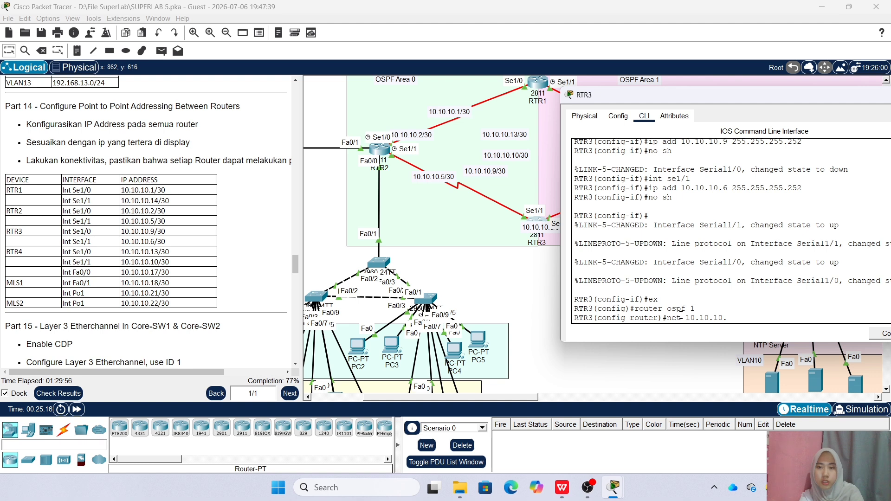
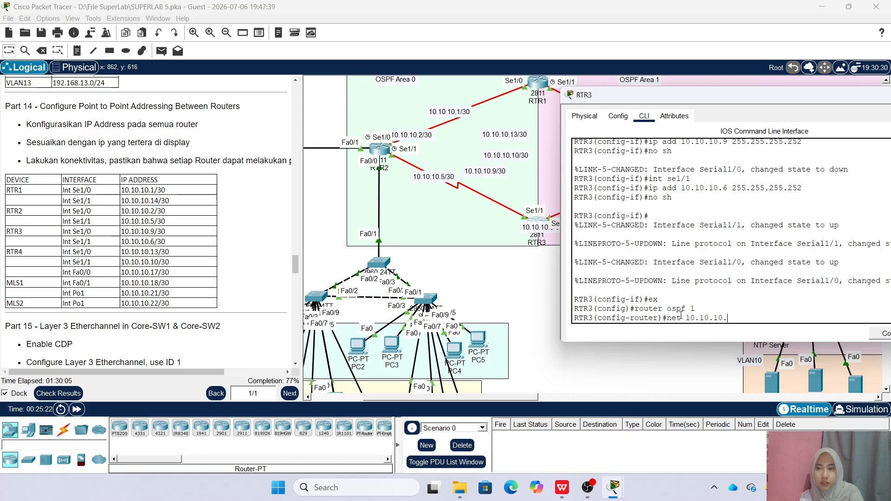
Complete RTR3's OSPF statement: network 10.10.10.4 0.0.0.3 area 0
type("4 ")
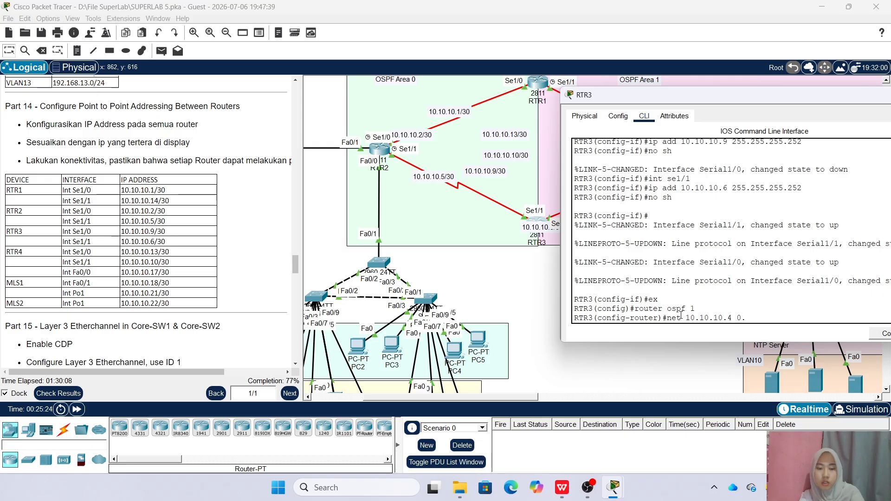
type("0.0.0.3")
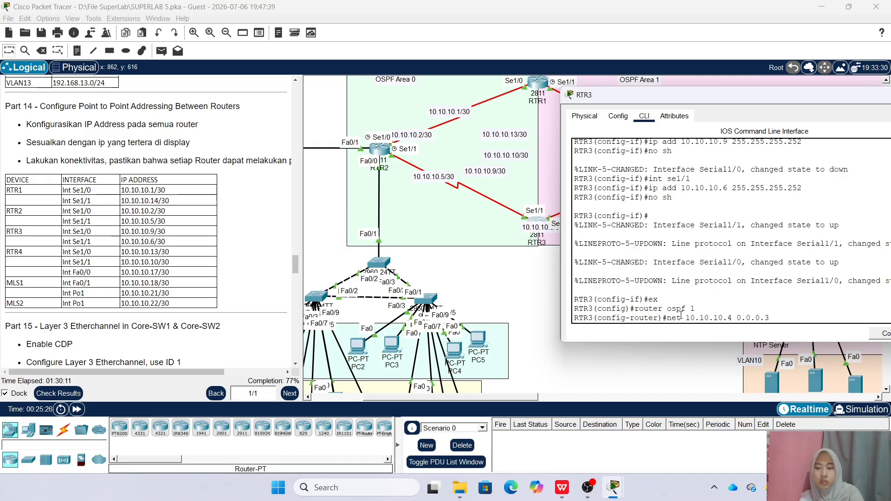
type(" area 0")
key("Return")
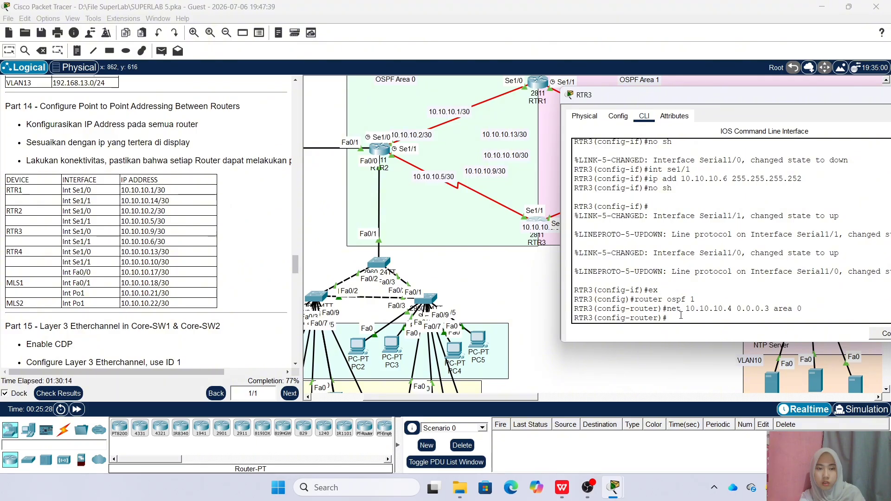
Close RTR3's configuration window and scroll the instructions to Part 17
left_click_drag(823, 98, 603, 132)
left_click(737, 129)
scroll(178, 229, "down", 15)
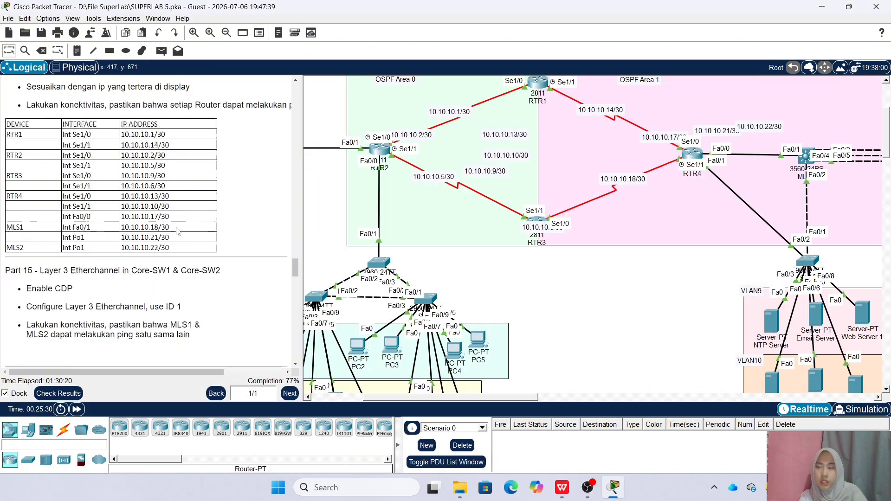
scroll(179, 228, "up", 10)
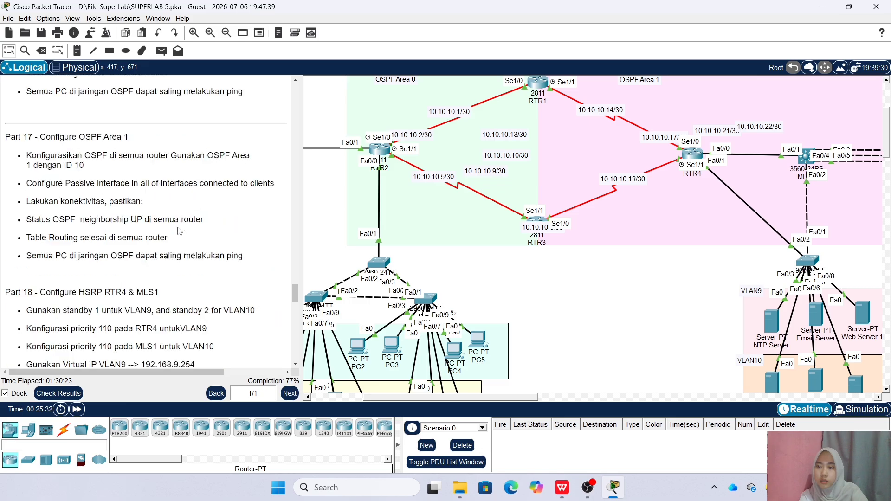
scroll(51, 172, "down", 3)
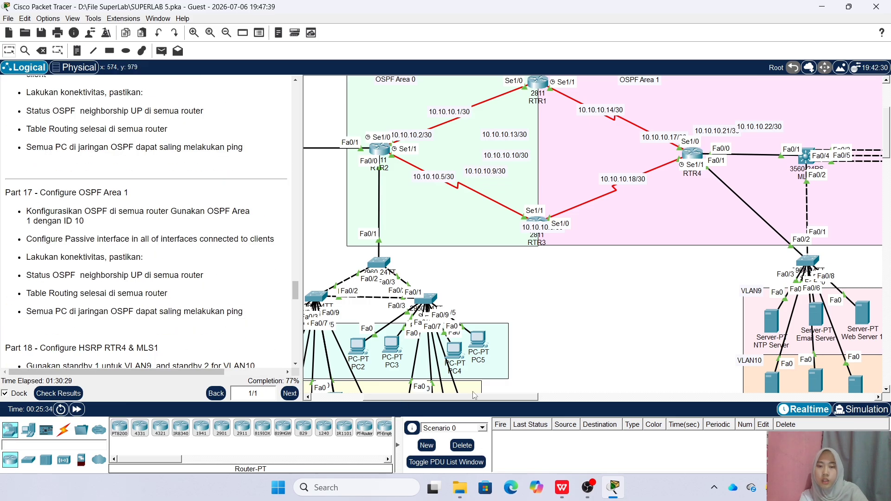
Pan the canvas to the OSPF Area 1 routers and bring up RTR1's command line
left_click_drag(494, 397, 553, 397)
scroll(494, 308, "up", 1)
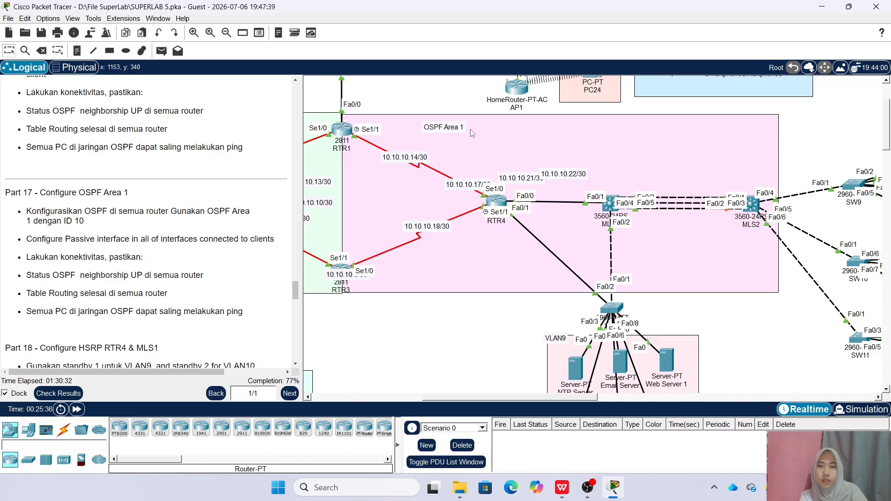
left_click_drag(463, 397, 434, 399)
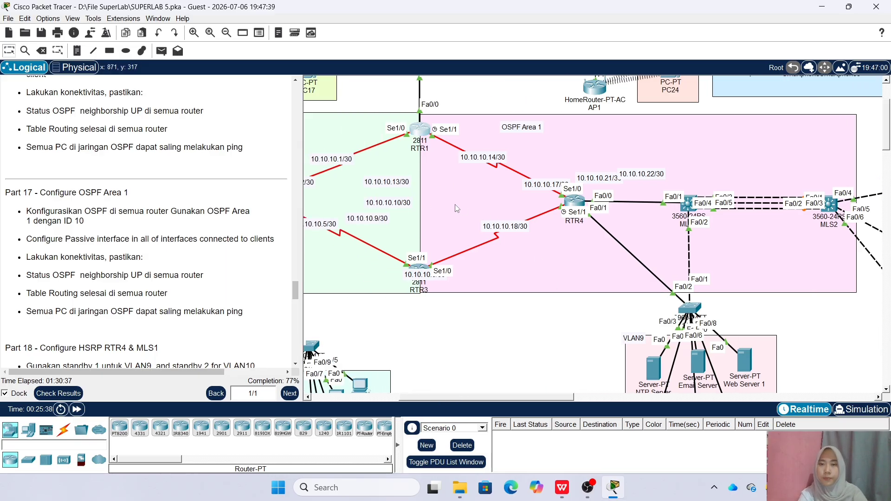
left_click(421, 131)
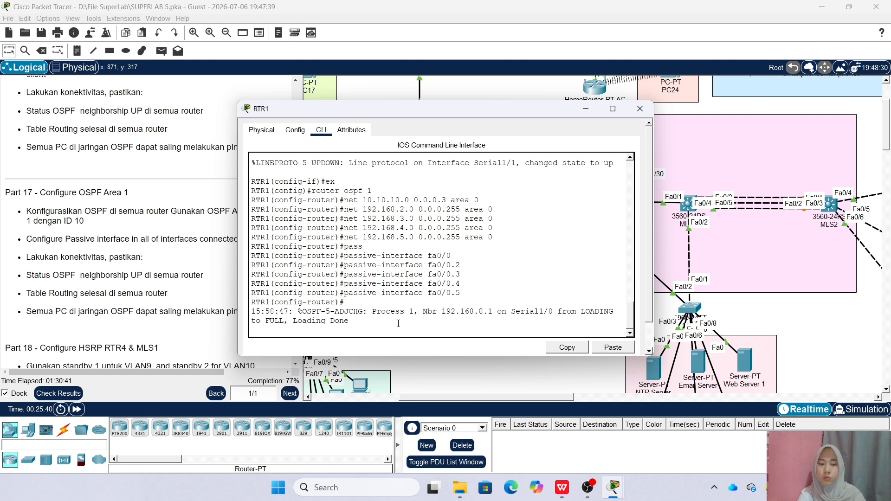
On RTR1, leave interface configuration and enter OSPF process 1
key("Return")
type("ex")
key("Return")
type("router ospf ")
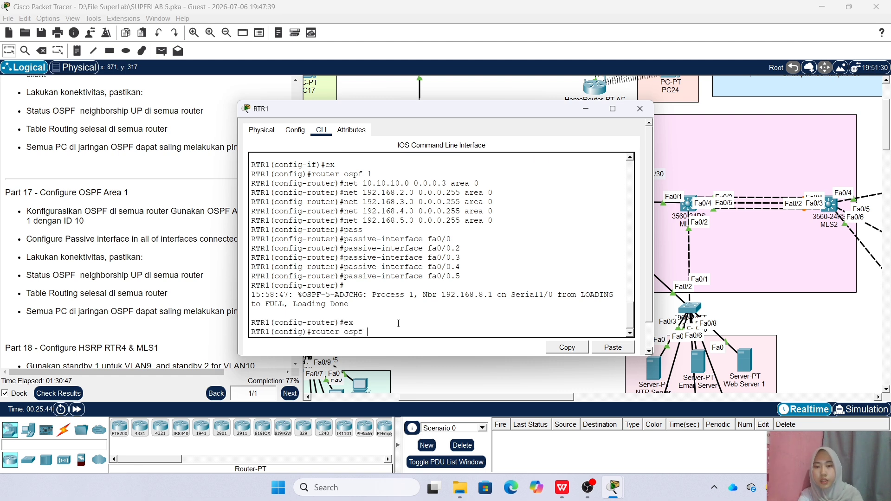
type("1")
key("Return")
Advertise network 10.10.10.12 0.0.0.3 in area 1 on RTR1, then close its window
type("net 10.10.10.")
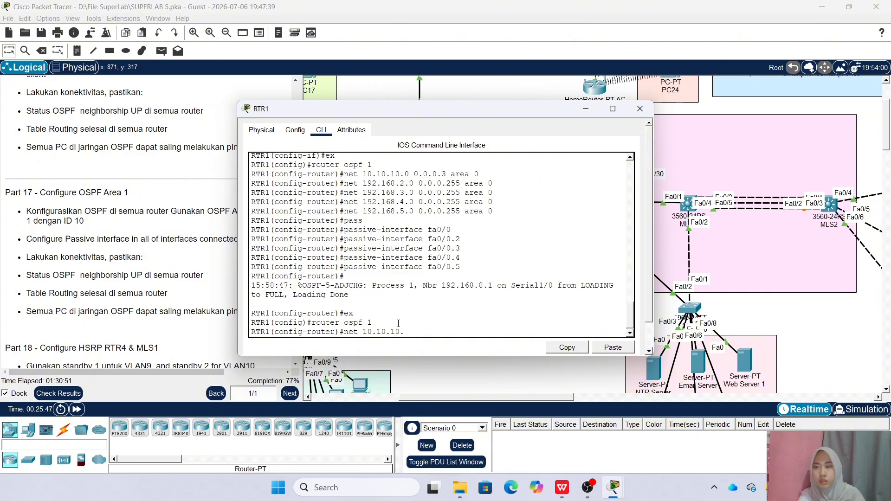
scroll(178, 260, "up", 10)
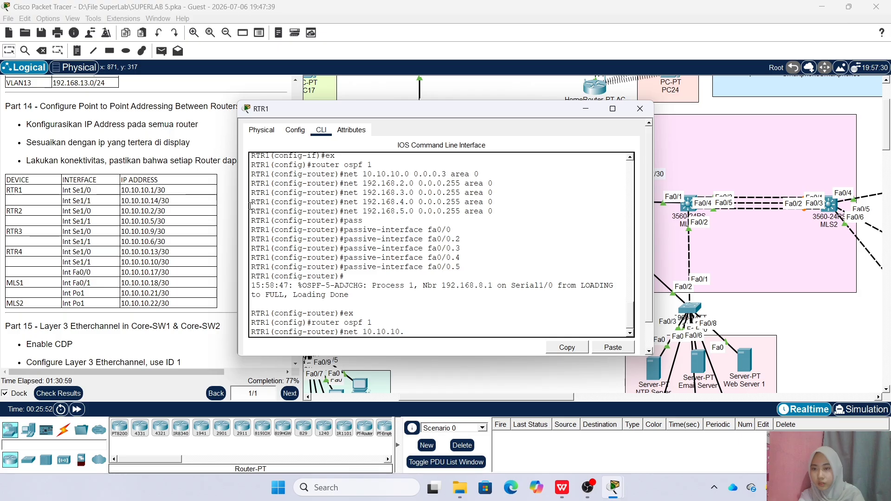
type("12 0.0.0.3 area 1")
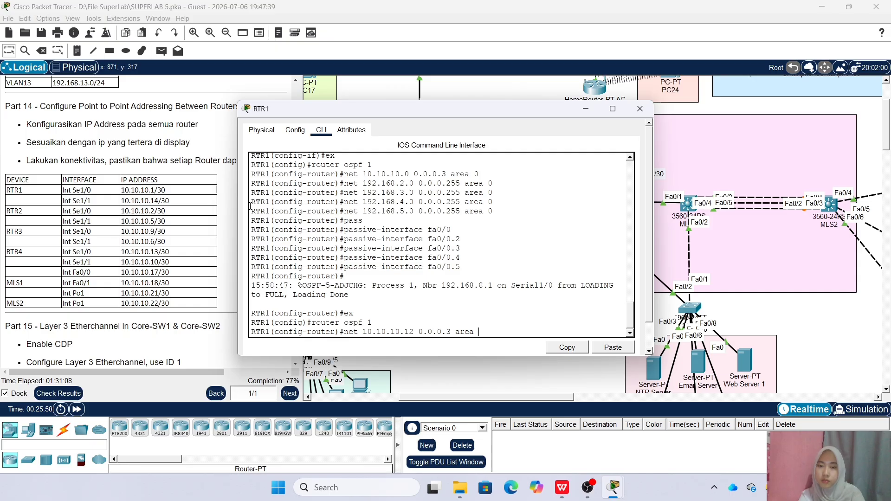
key("Return")
key("Up")
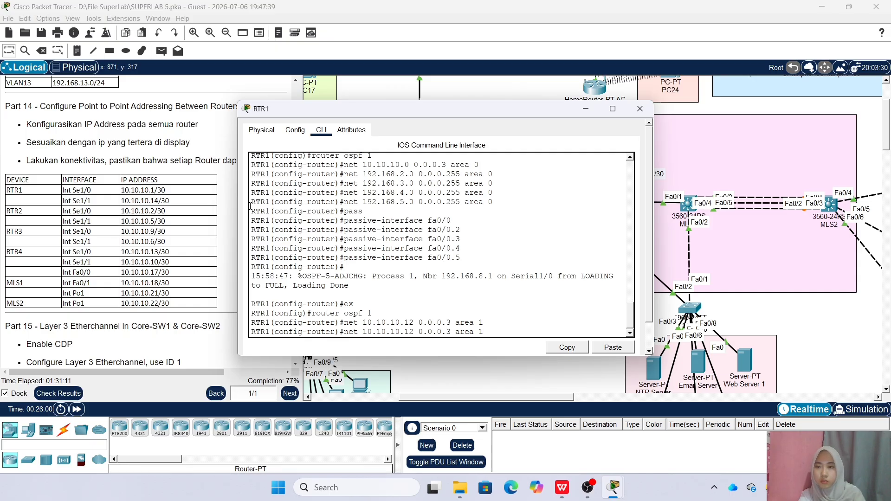
key("BackSpace")
key("BackSpace")
key("BackSpace")
key("BackSpace")
key("BackSpace")
key("BackSpace")
key("BackSpace")
key("BackSpace")
key("BackSpace")
key("BackSpace")
key("BackSpace")
key("BackSpace")
key("BackSpace")
key("BackSpace")
key("BackSpace")
key("BackSpace")
key("BackSpace")
key("BackSpace")
key("BackSpace")
key("BackSpace")
left_click(637, 114)
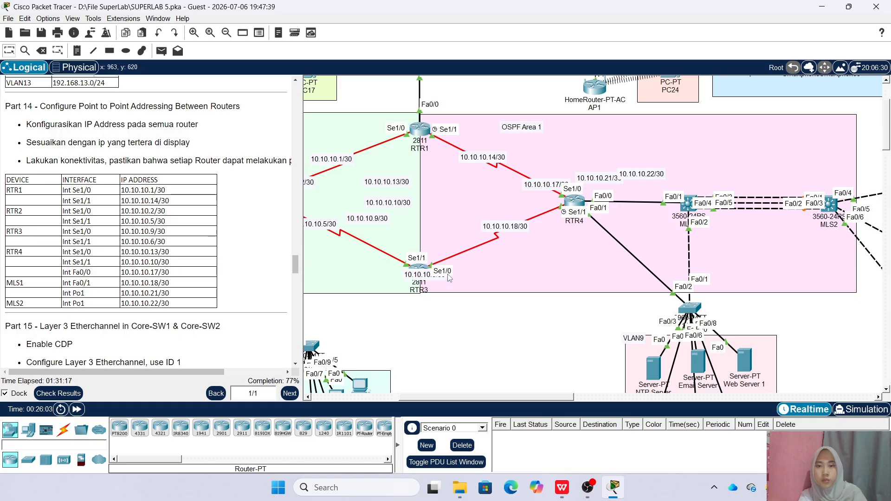
On RTR3, rework the recalled network command into 10.10.10.8 0.0.0.3 area 1, then close the window
left_click(418, 269)
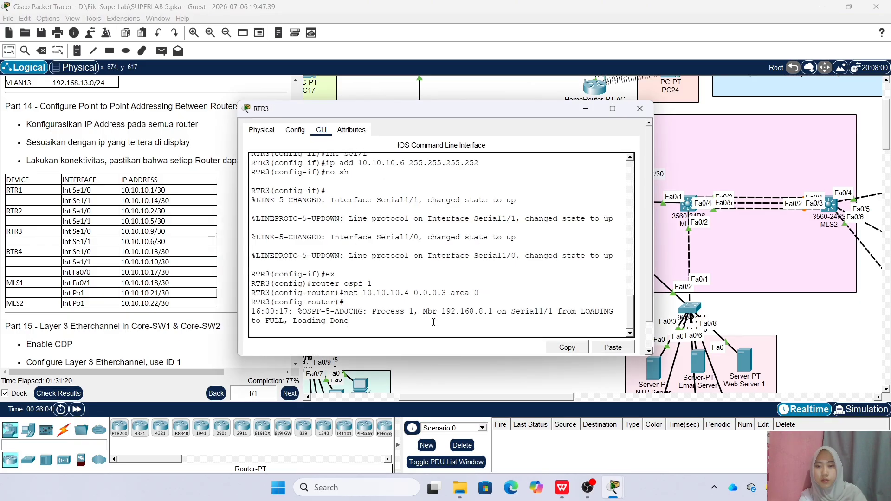
key("Up")
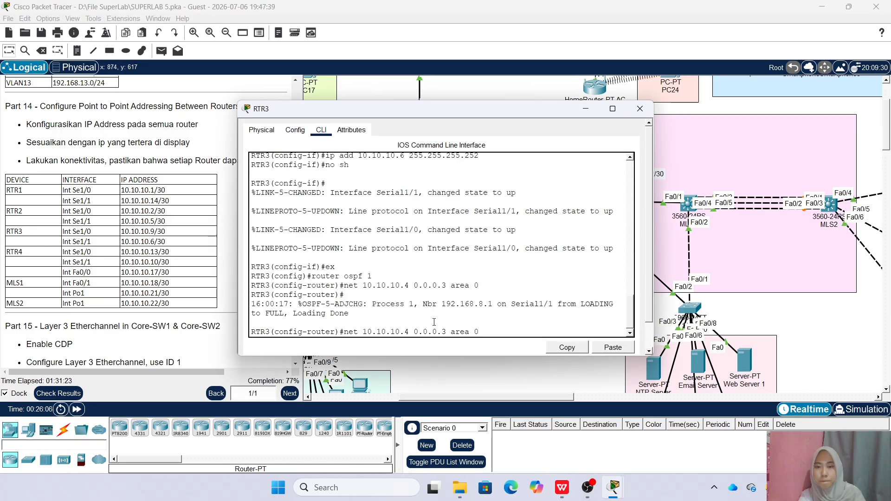
key("Left")
key("Left")
key("Left")
key("Left")
key("Left")
key("Left")
key("Left")
key("Left")
key("Left")
key("Left")
key("Left")
key("Left")
key("Left")
key("Left")
key("Left")
key("Left")
key("Left")
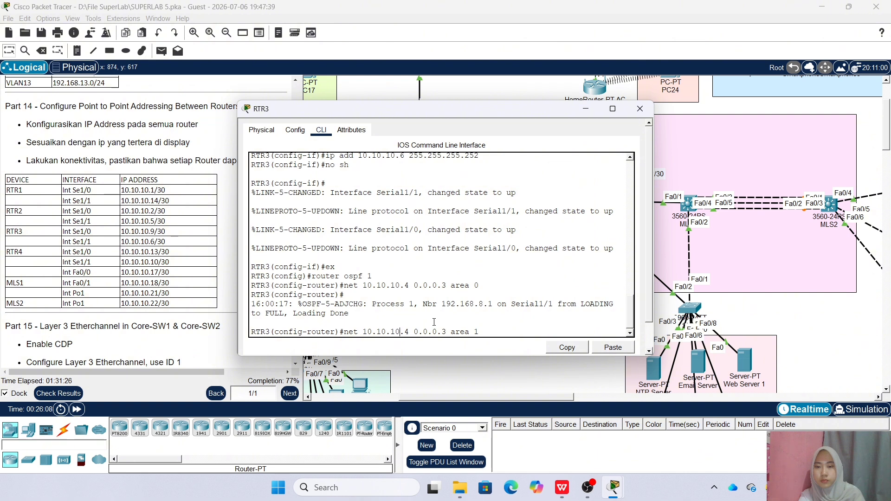
key("Up")
key("BackSpace")
type("1")
key("BackSpace")
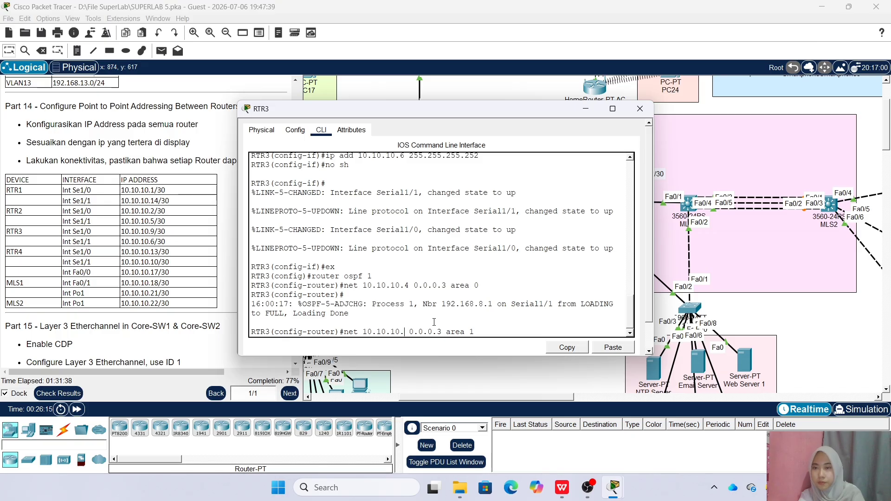
type("8")
key("Return")
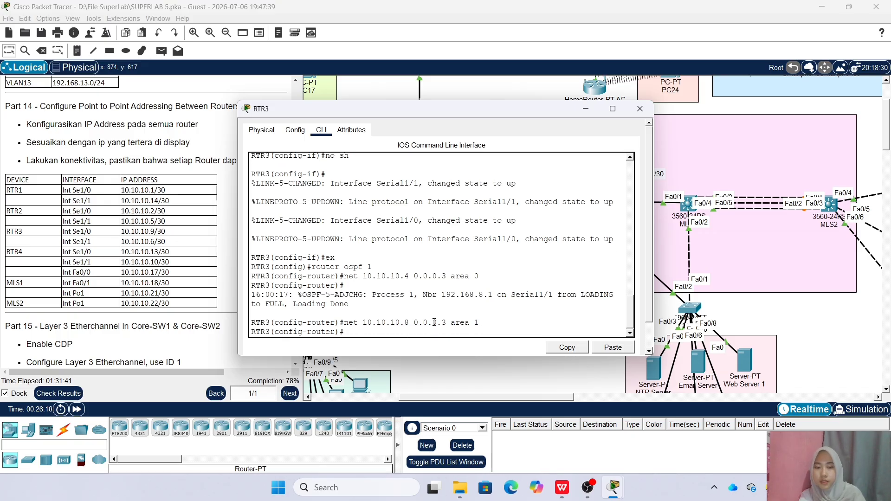
left_click(640, 108)
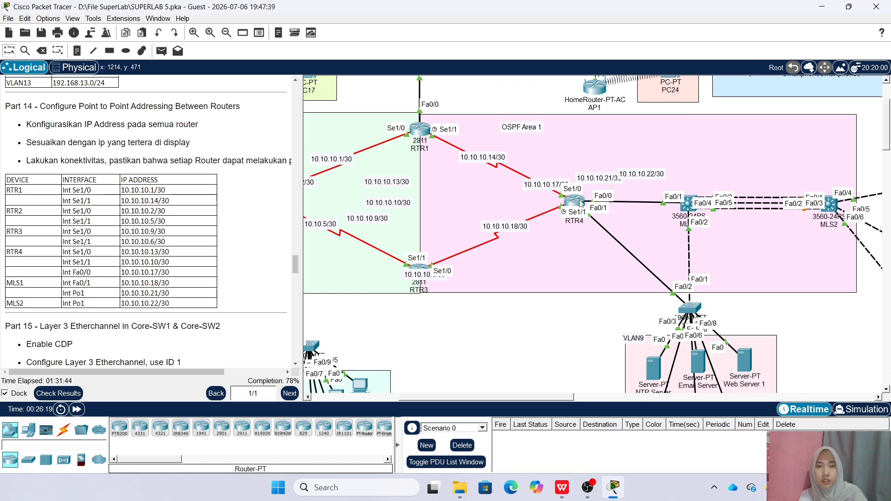
In RTR4's command line, leave interface configuration and enter OSPF process 1
left_click(559, 204)
left_click(351, 328)
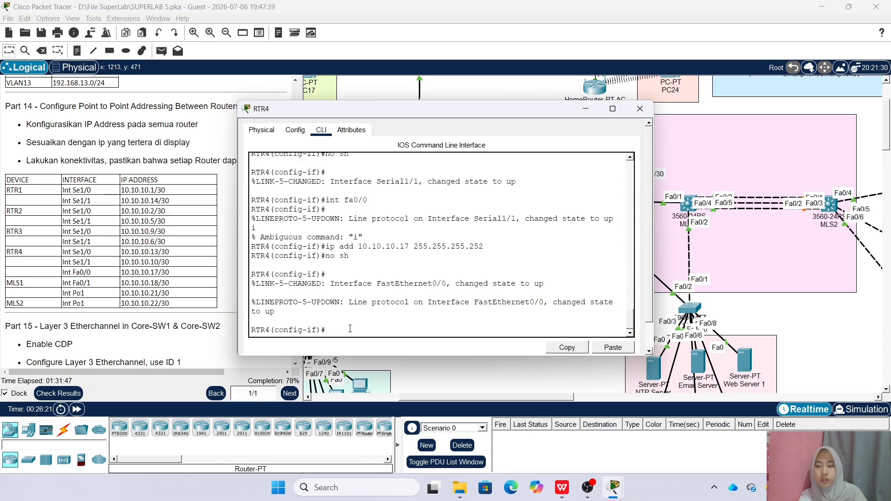
type("ex")
key("Return")
type("ro")
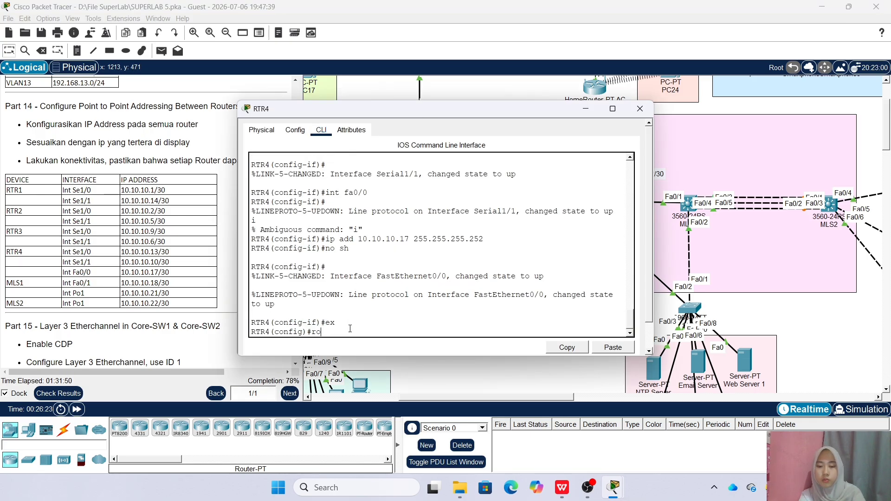
type("uter ospf 1")
key("Return")
Advertise networks 10.10.10.8 and 10.10.10.12 with wildcard 0.0.0.3 in area 1 on RTR4
type("net 19")
key("BackSpace")
type("0.10.10.8")
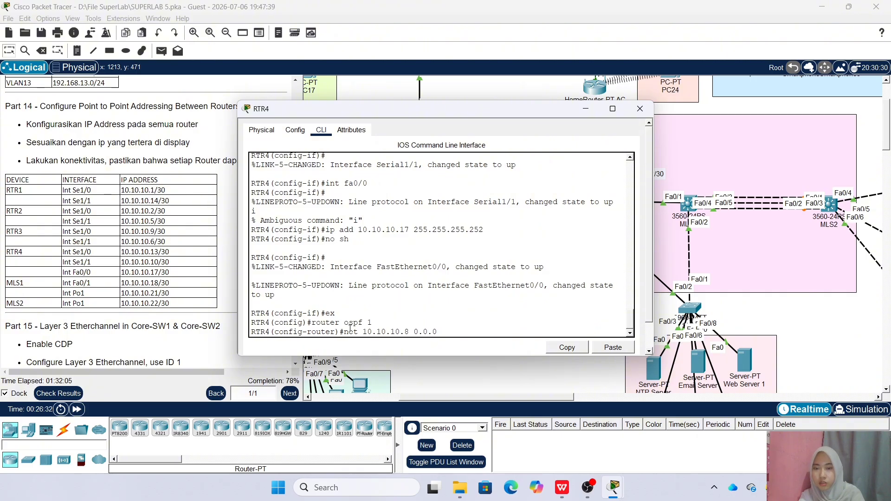
type("0.0.0.3 area 1")
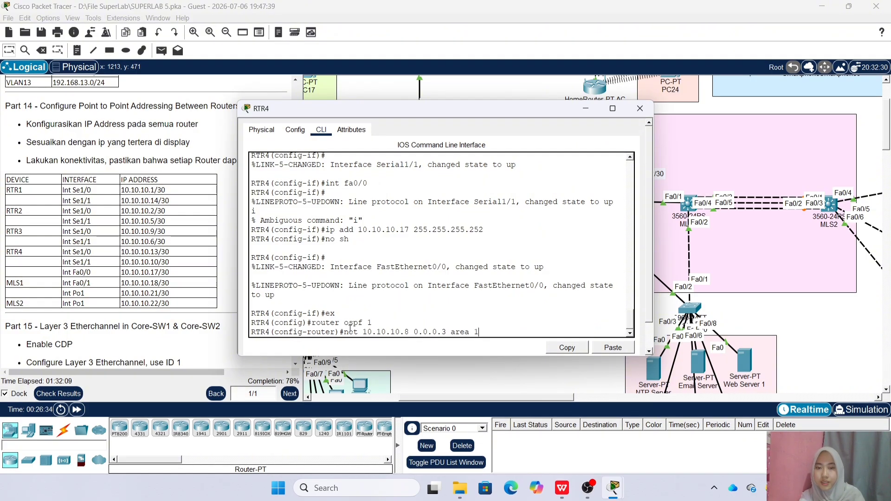
key("Return")
key("Up")
key("Left")
key("Left")
key("Left")
key("Left")
key("Left")
key("Left")
key("Left")
key("Left")
key("Left")
key("Left")
key("Left")
key("Left")
key("Left")
key("Left")
key("Left")
key("BackSpace")
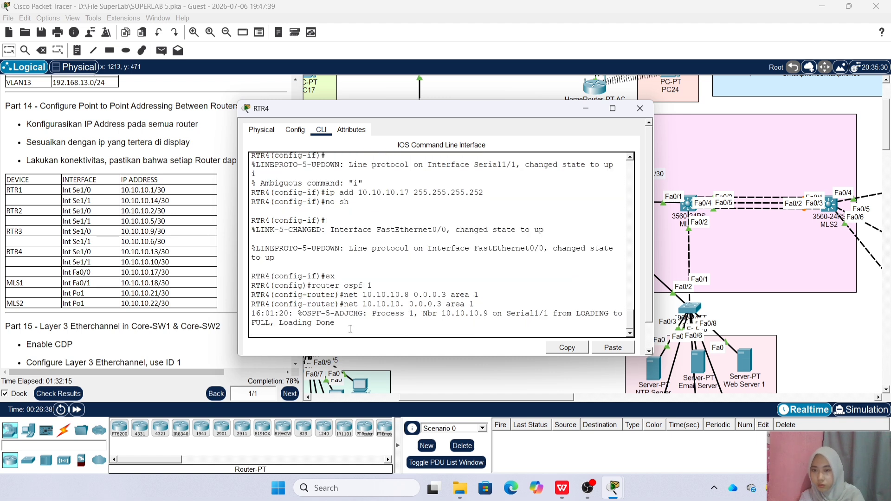
key("Return")
key("Up")
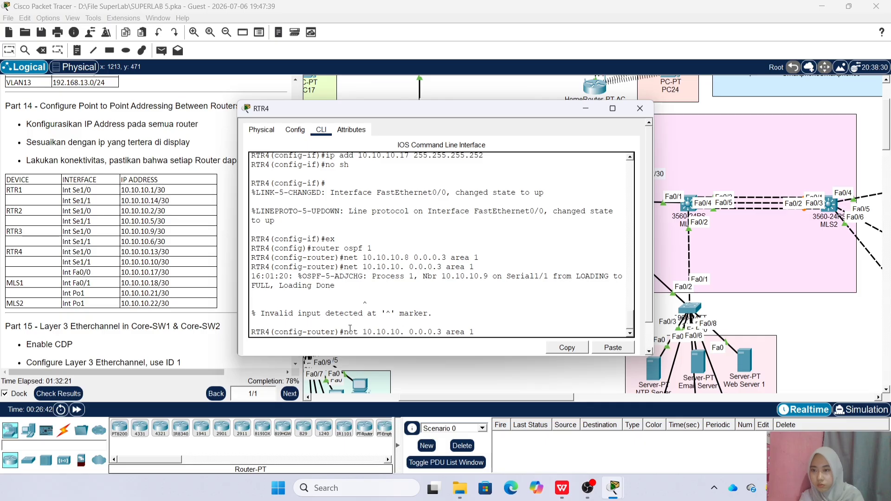
key("Left")
key("Left")
key("Left")
key("Left")
key("Left")
key("Left")
key("Left")
key("Left")
key("Left")
key("Left")
key("Left")
key("Left")
key("Left")
key("Left")
key("Left")
type("12")
key("Return")
Add network 10.10.10.16 0.0.0.3 in area 1 on RTR4
key("Up")
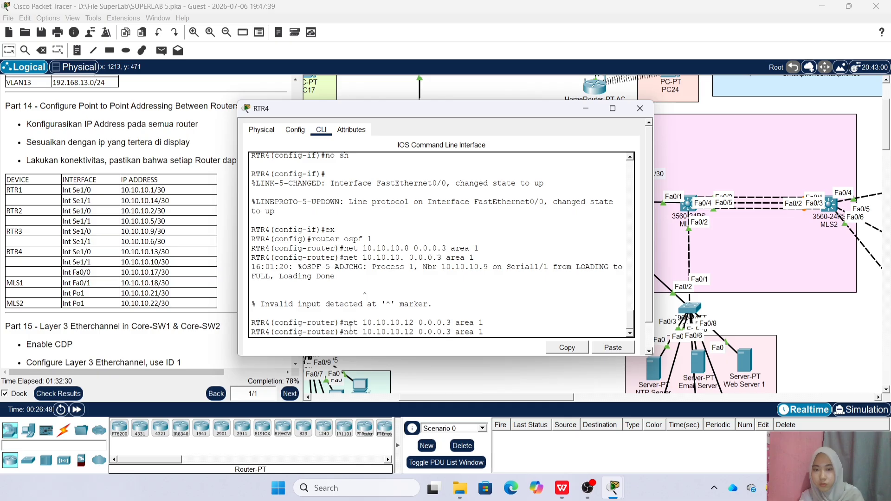
key("BackSpace")
key("Return")
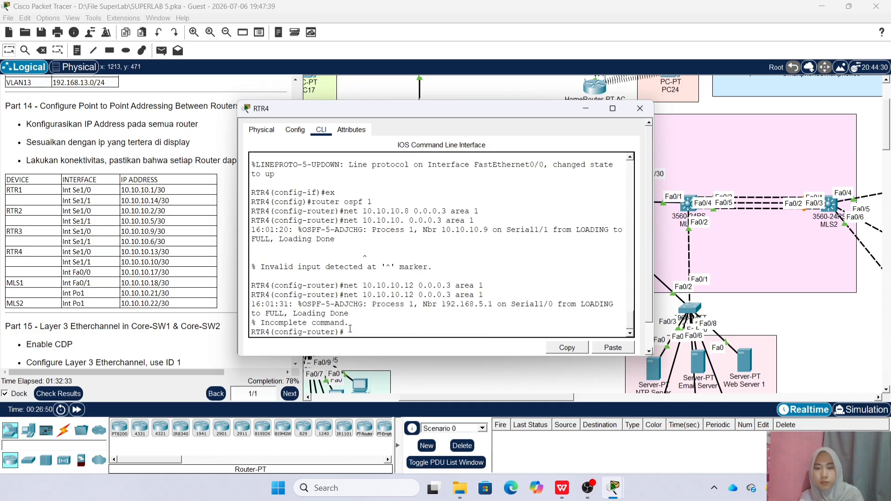
key("Left")
key("Left")
key("Left")
key("Left")
key("Left")
key("Left")
key("Left")
key("Left")
key("Left")
key("Left")
key("Left")
key("Left")
key("Left")
key("BackSpace")
type("6")
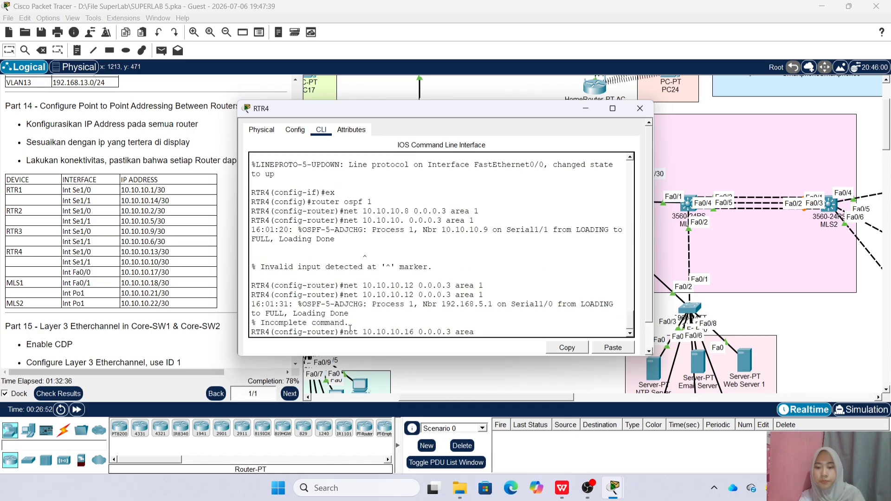
key("Return")
key("Up")
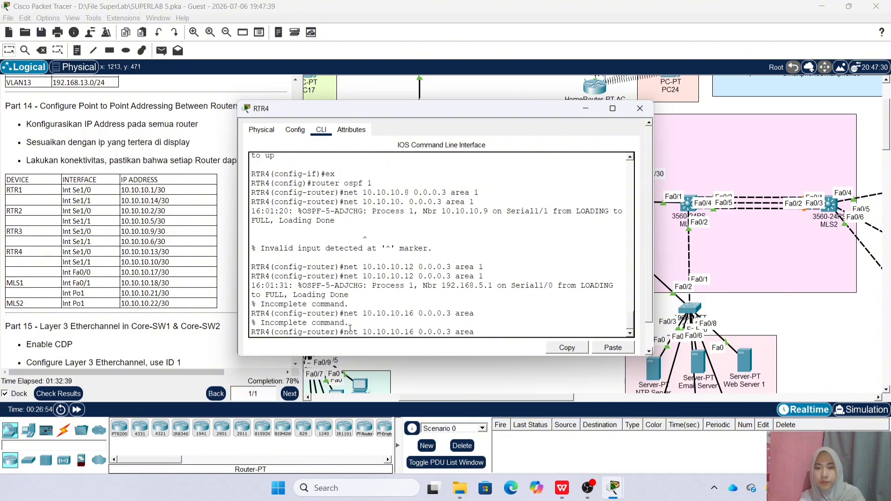
type("1")
key("Return")
Make fa0/1 a passive OSPF interface on RTR4
left_click(640, 108)
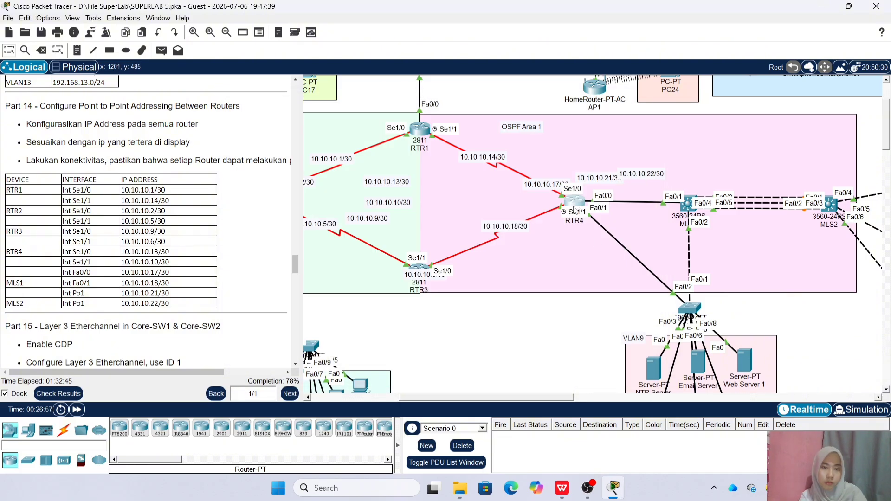
left_click(576, 209)
type("pass")
key("Return")
type("pass")
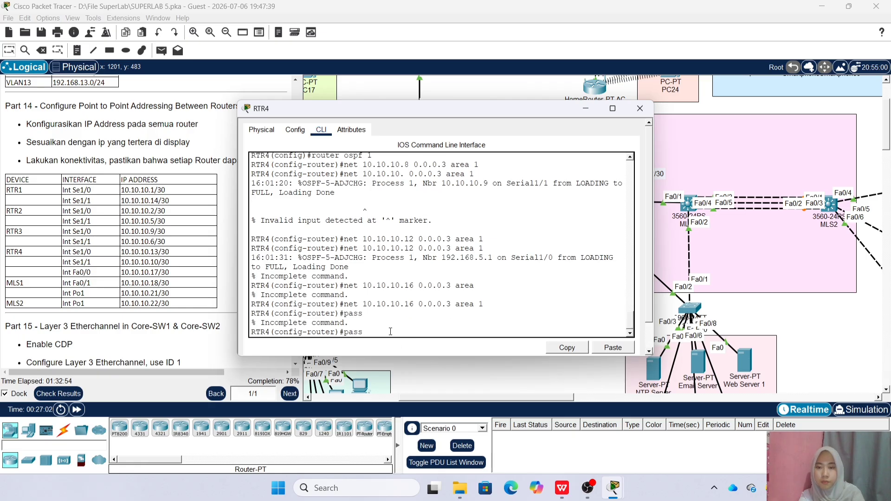
key("Tab")
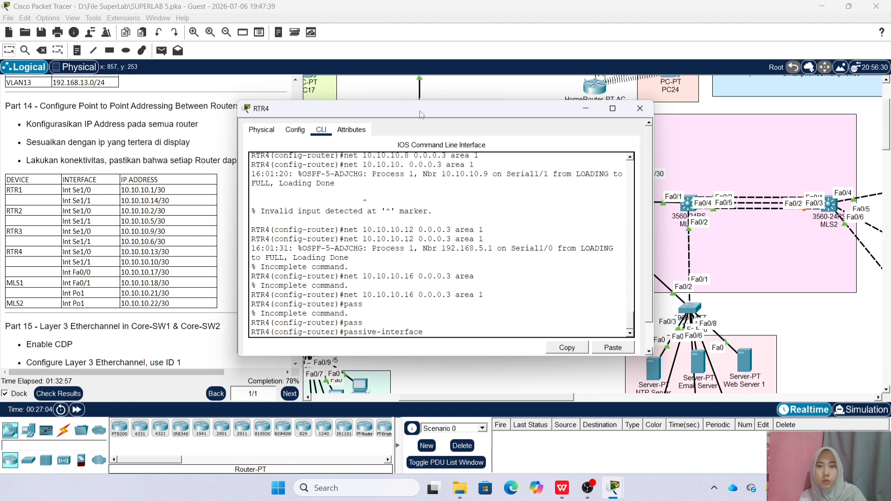
left_click_drag(552, 108, 433, 107)
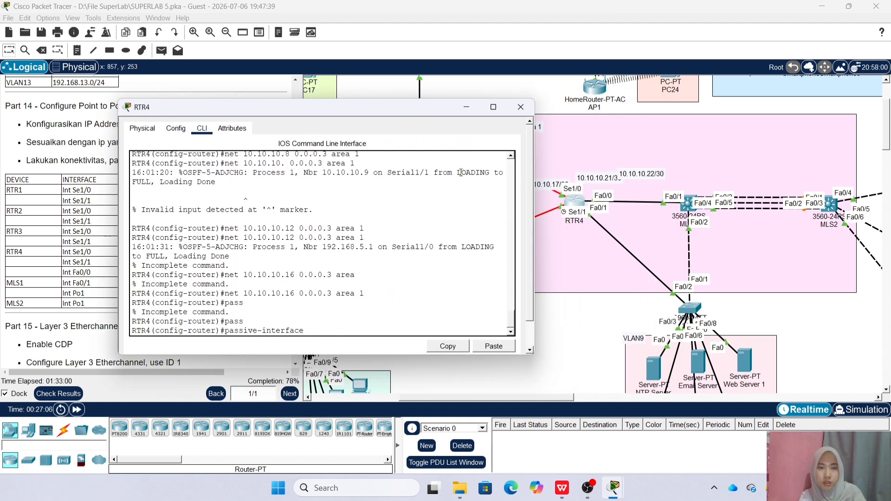
type("fa0/1")
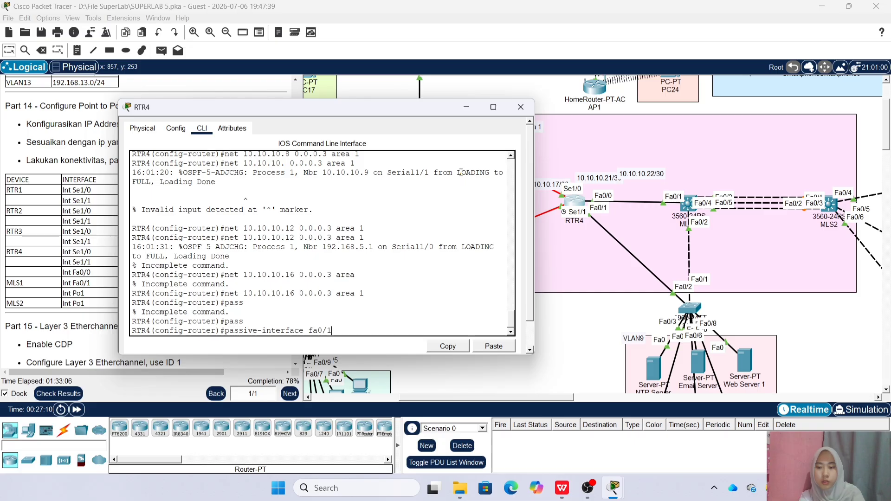
key("Return")
Make subinterfaces fa0/1.9 and fa0/1.10 passive on RTR4 as well
key("Up")
type(".19")
key("Return")
key("Up")
key("BackSpace")
type("19")
key("BackSpace")
type("0")
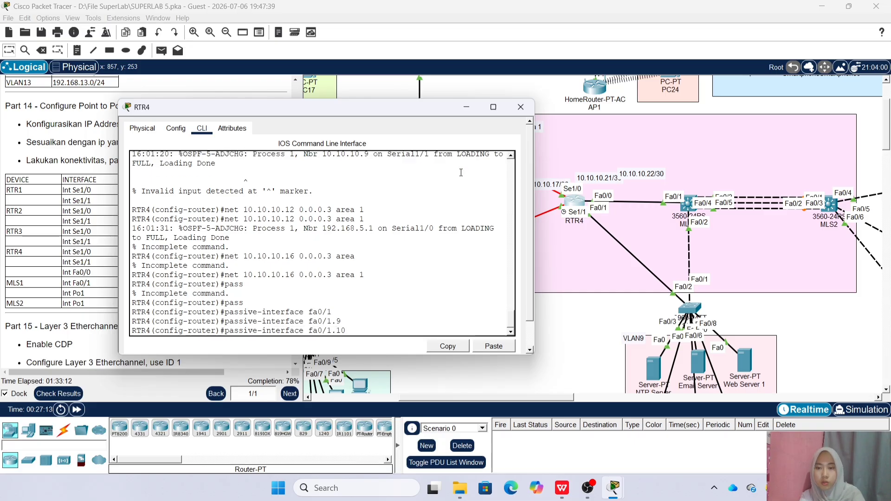
key("Return")
Close RTR4's window and bring up MLS1's command line, leaving interface range configuration
left_click(527, 114)
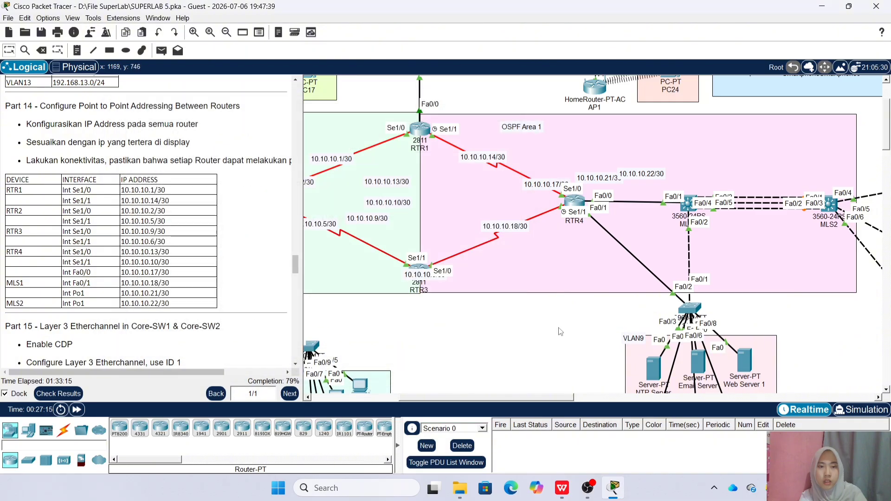
left_click(687, 204)
type("config-if-range)#c")
left_click_drag(453, 118, 333, 120)
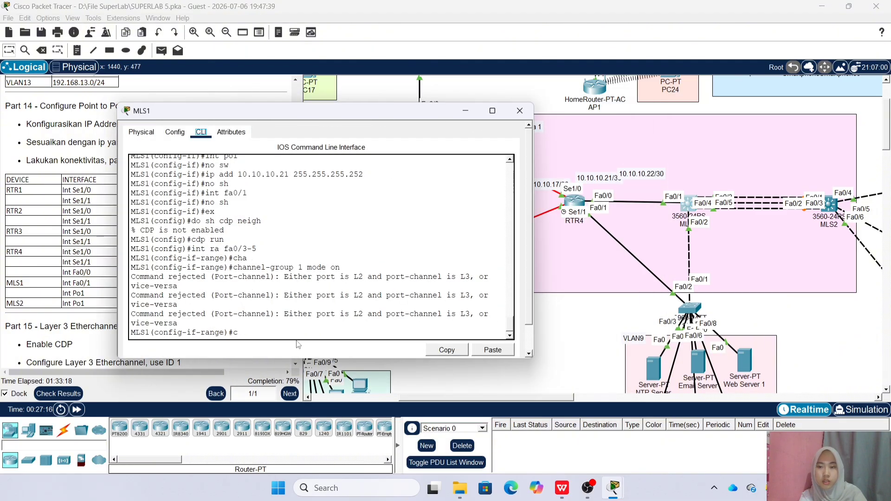
key("BackSpace")
type("ex")
key("Return")
Enable ip routing on MLS1
type("route")
key("BackSpace")
key("BackSpace")
key("BackSpace")
key("BackSpace")
key("BackSpace")
type("ip rou")
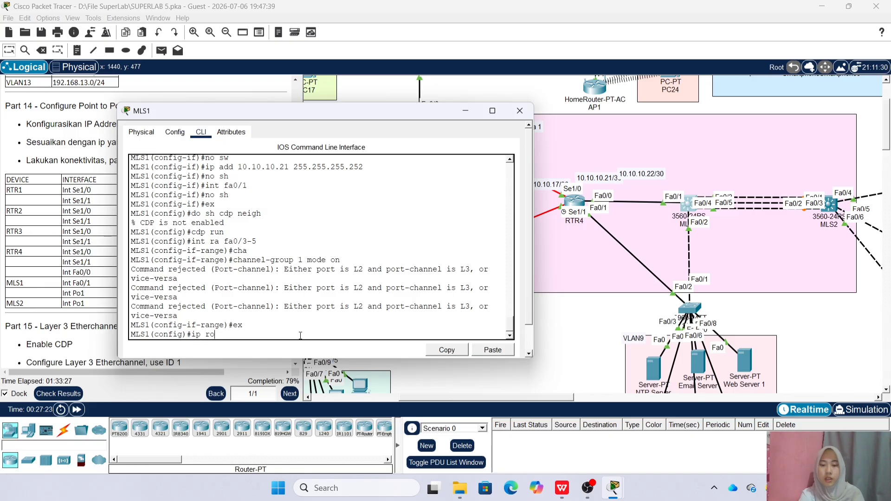
key("BackSpace")
key("BackSpace")
key("BackSpace")
key("BackSpace")
key("BackSpace")
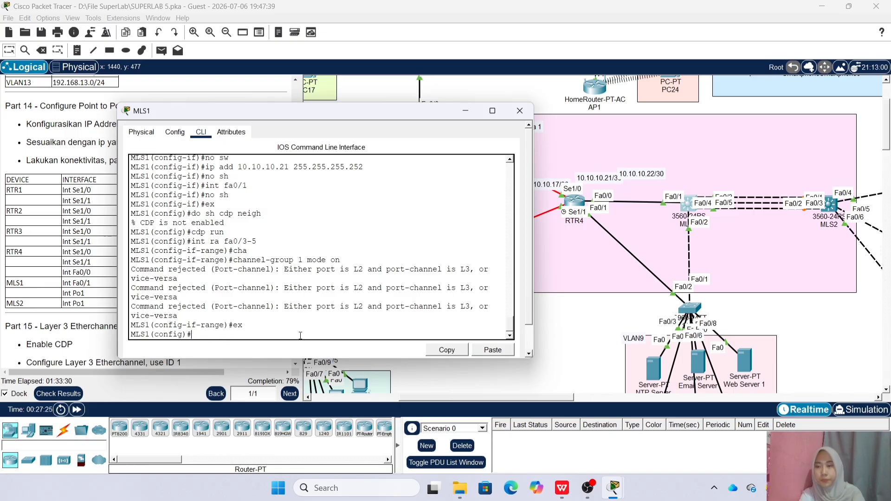
type("p routing")
key("Return")
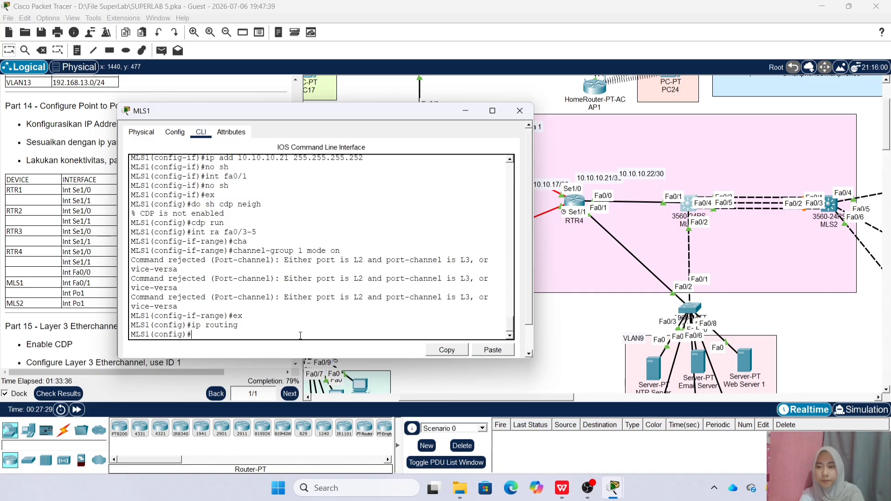
Start OSPF process 1 and advertise 10.10.10.16 and 10.10.10.20 (wildcard 0.0.0.3) in area 1
type("router os")
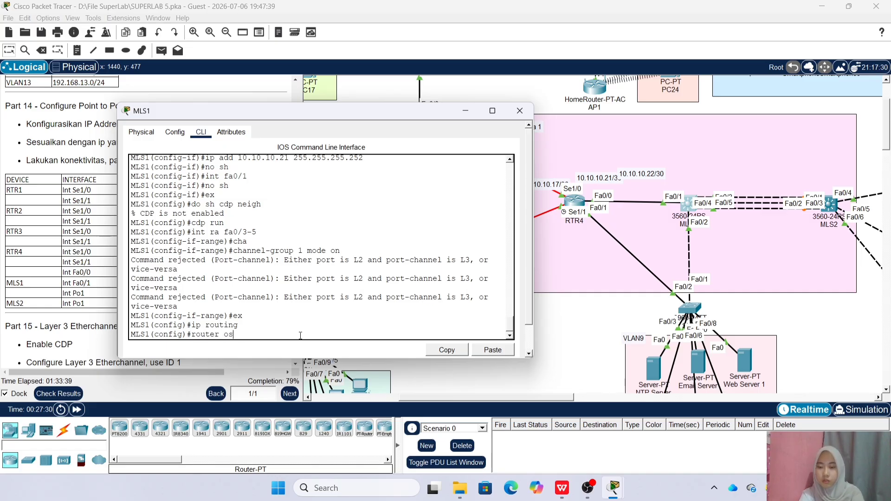
type("pf 1")
key("Return")
type("net")
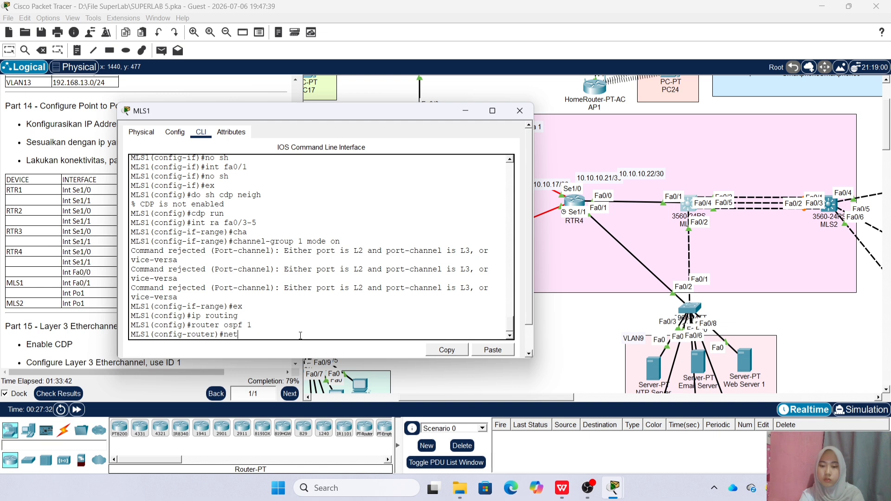
type(" 10.10.10.")
left_click_drag(325, 112, 419, 121)
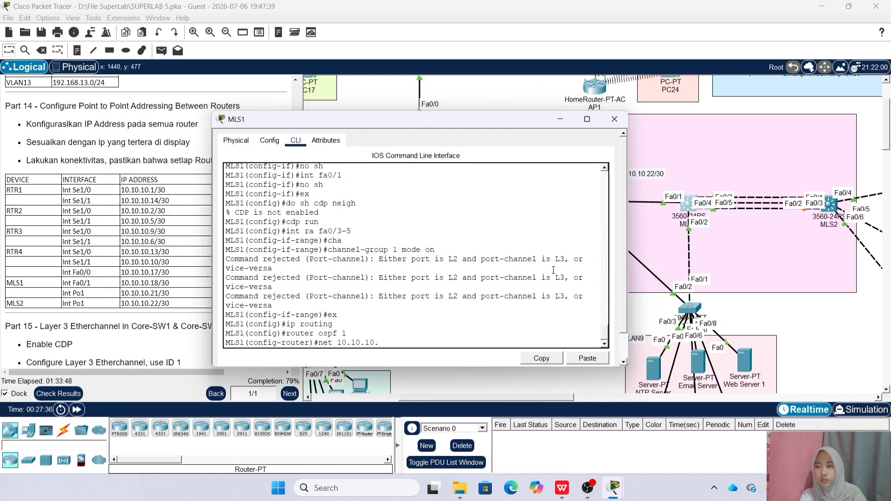
type("16")
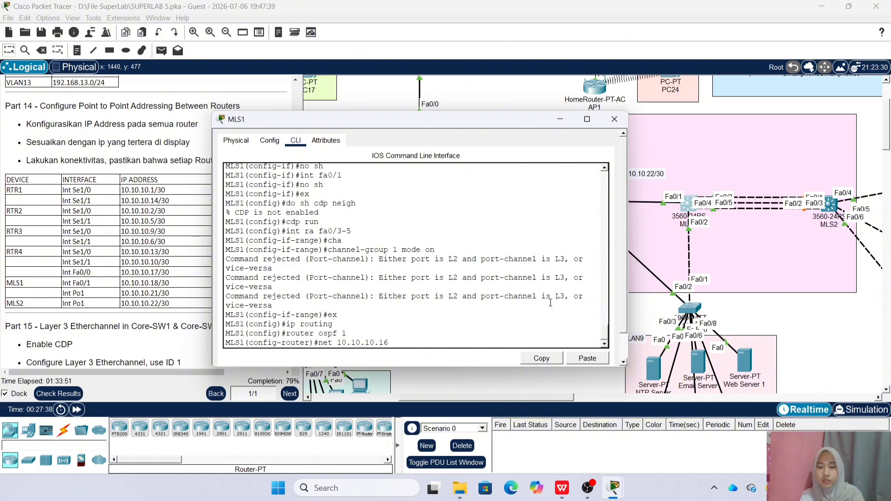
type(" 0.0.0.3 area 1")
key("Return")
key("Up")
key("Left")
key("Left")
key("Left")
key("Left")
key("Left")
key("Left")
key("Left")
key("Left")
key("Left")
key("Left")
key("Left")
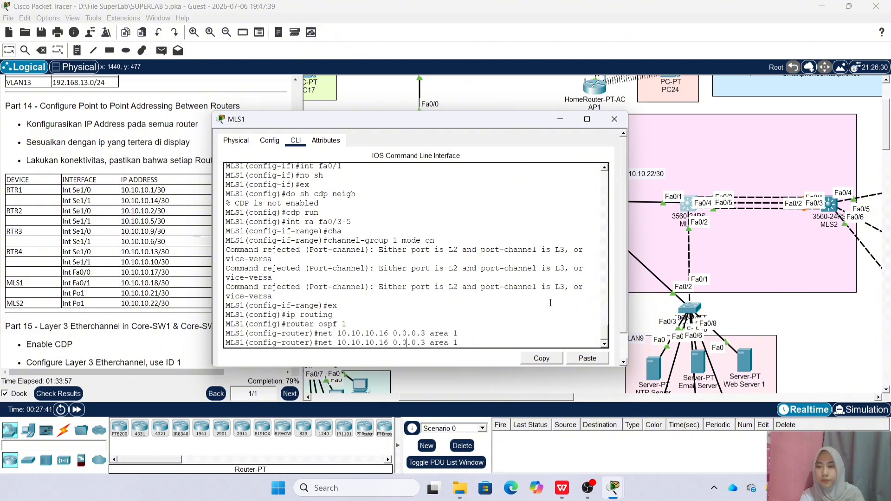
key("Left")
key("Left")
key("Left")
key("Left")
key("BackSpace")
key("BackSpace")
type("20")
key("Return")
Advertise 192.168.9.0 and 192.168.10.0 with wildcard 0.0.0.255 in area 1
key("Up")
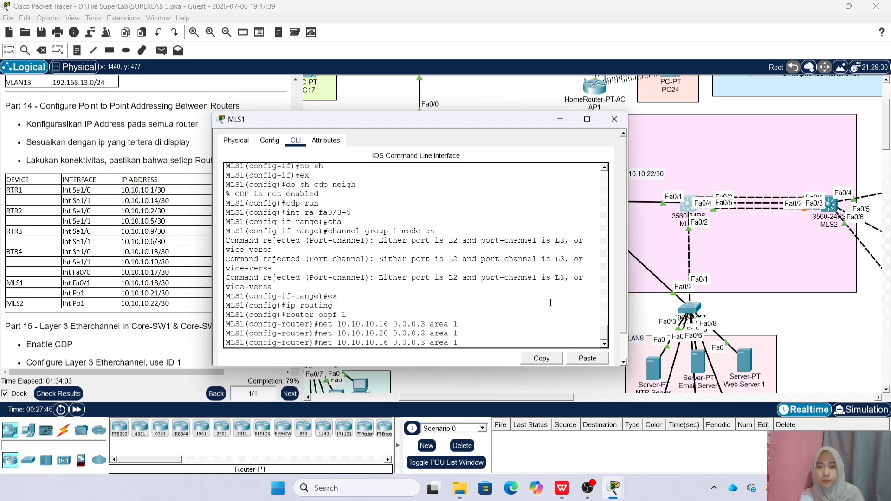
key("BackSpace")
key("BackSpace")
key("BackSpace")
key("BackSpace")
key("BackSpace")
key("BackSpace")
key("BackSpace")
key("BackSpace")
key("BackSpace")
key("BackSpace")
key("BackSpace")
key("BackSpace")
key("BackSpace")
key("BackSpace")
key("BackSpace")
key("BackSpace")
key("BackSpace")
key("BackSpace")
key("BackSpace")
key("BackSpace")
type("192.16")
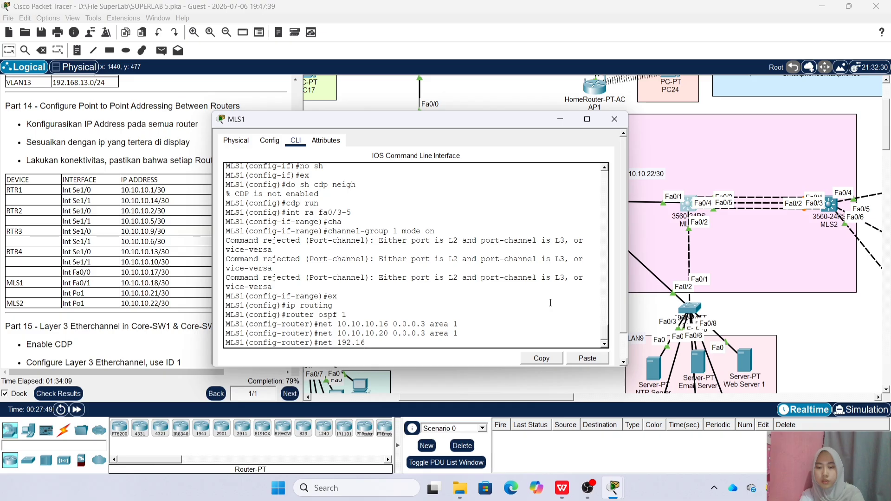
type("8.9.")
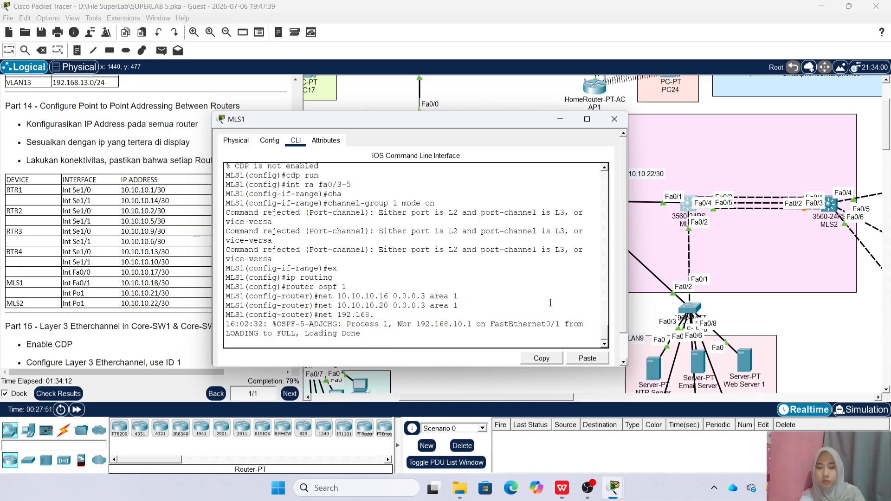
key("Return")
type("net 192.168.9")
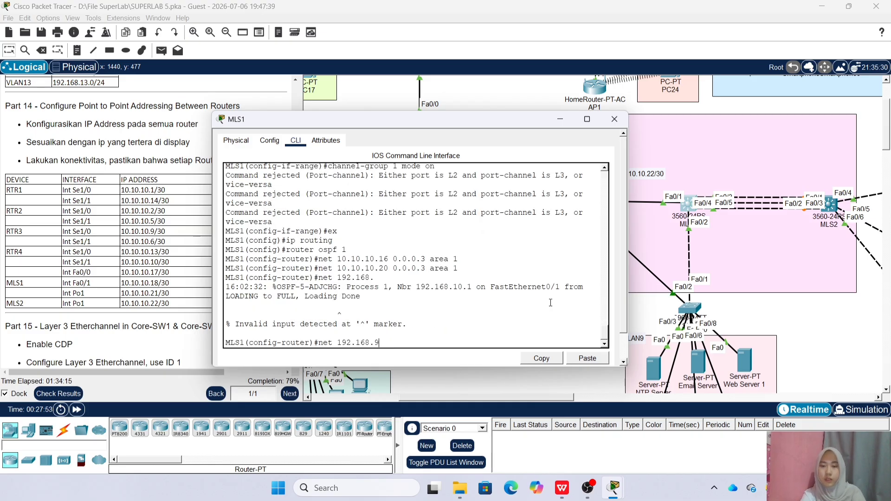
type(".0 0.0.0.3")
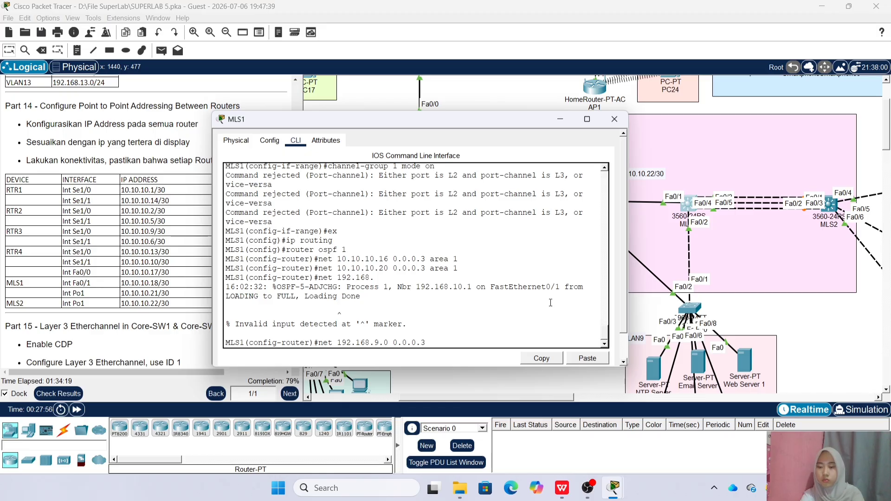
key("BackSpace")
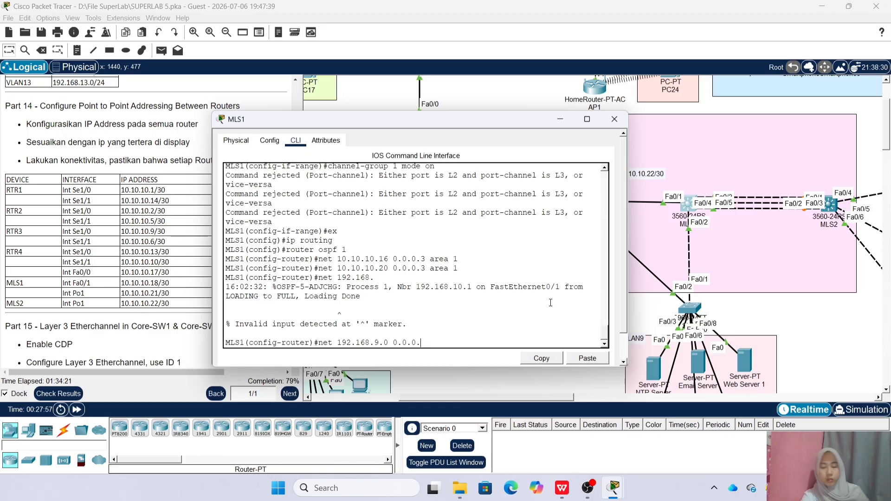
type("255")
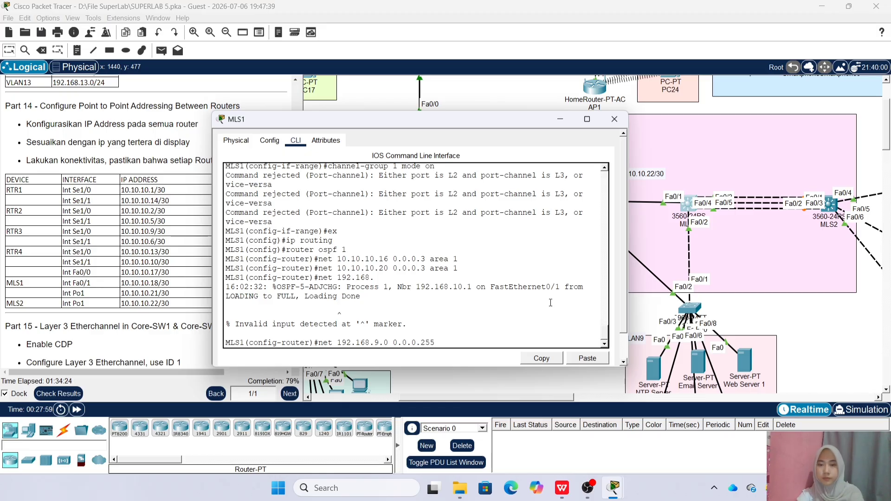
type(" area 1")
key("Return")
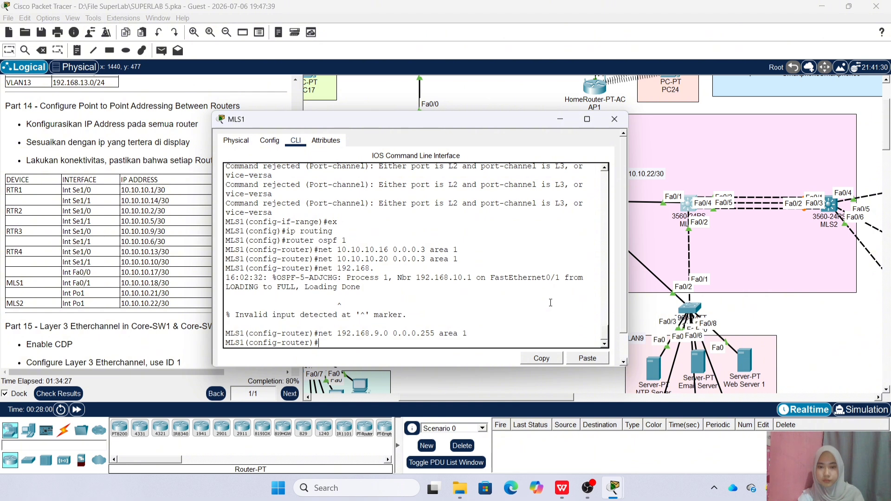
key("Up")
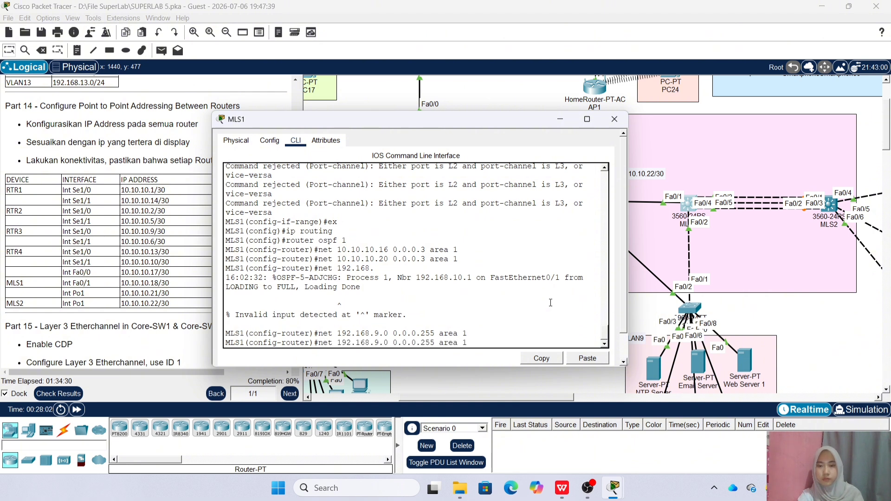
key("BackSpace")
type("10")
key("Return")
Make fa0/2 passive, then try subinterfaces fa0/2.9 and fa0/2.10 too
type("pass")
key("Tab")
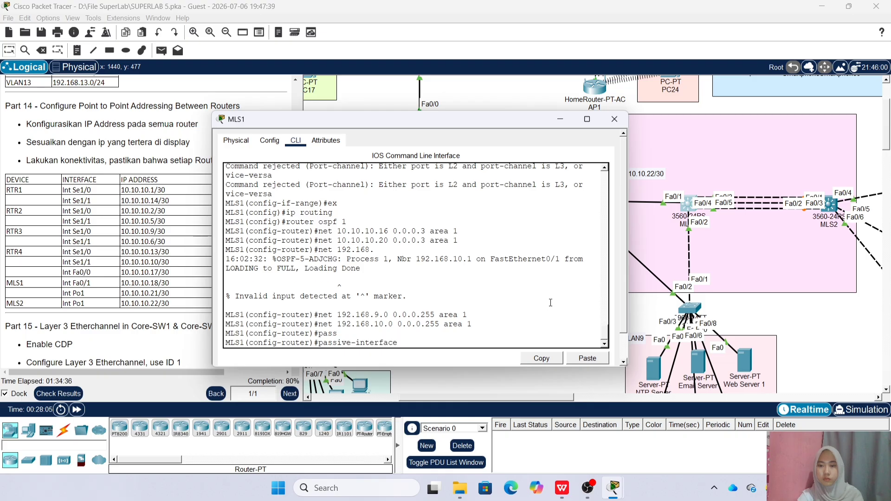
type("fa0/2")
key("Return")
key("Up")
type(".9")
key("Return")
key("Up")
key("BackSpace")
type("10")
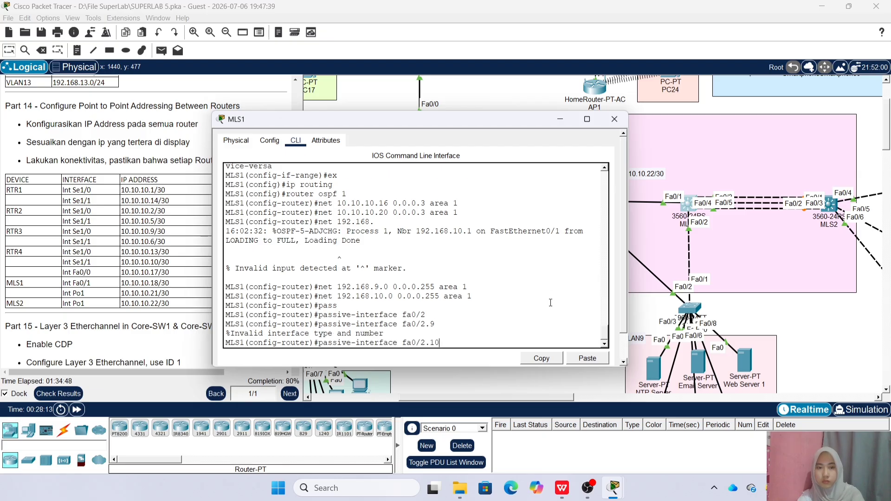
key("Return")
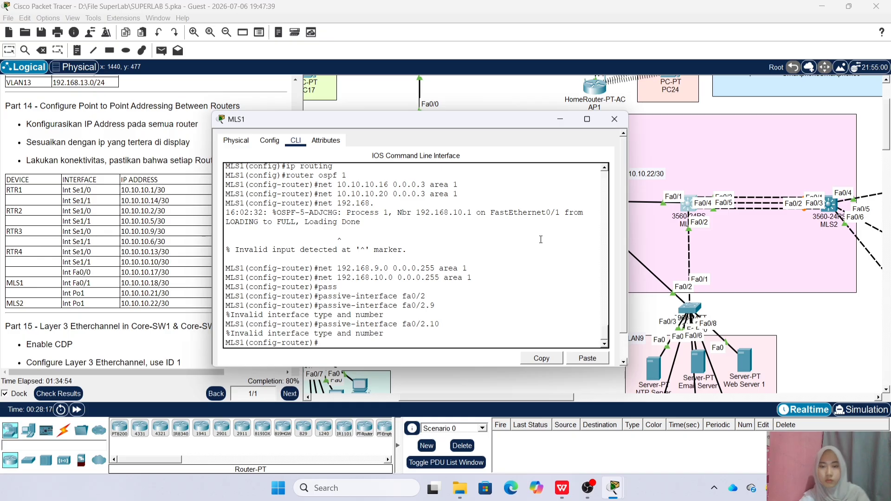
On MLS2's command line, enable IP routing and start OSPF process 1
left_click(614, 119)
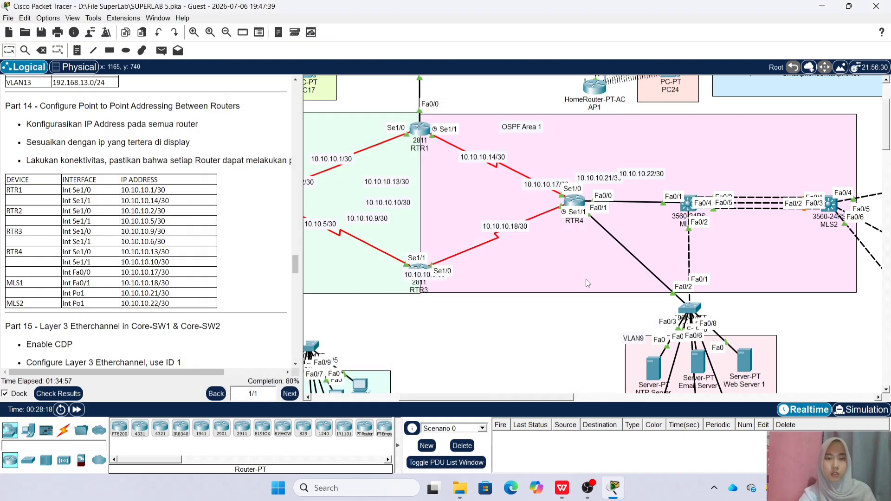
scroll(585, 279, "right", 5)
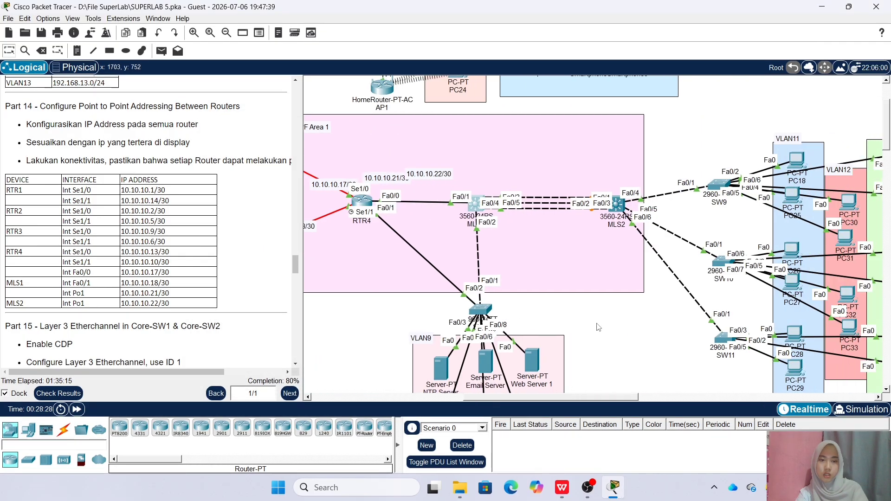
left_click(618, 205)
type("ex")
key("Return")
type("router ospf 1")
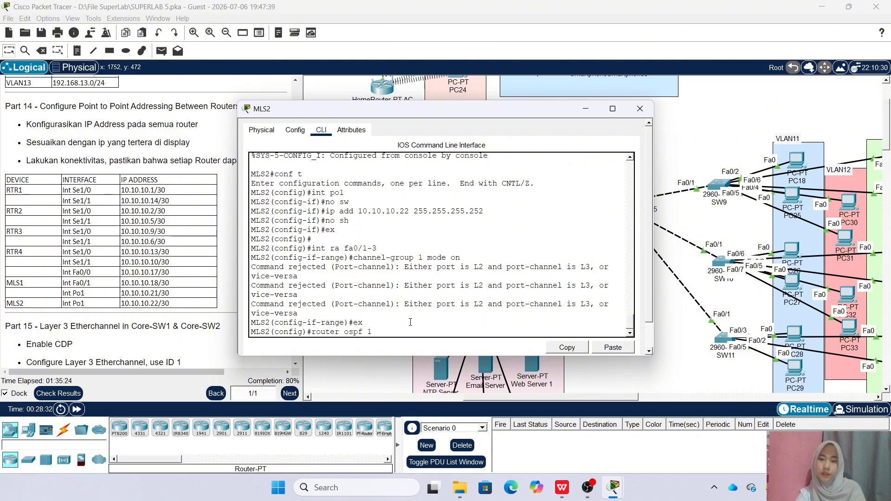
key("Return")
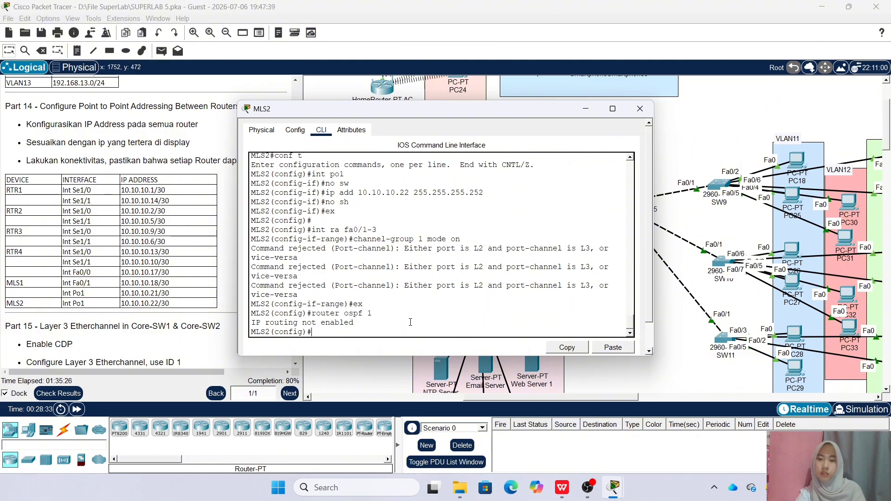
type("ip routing")
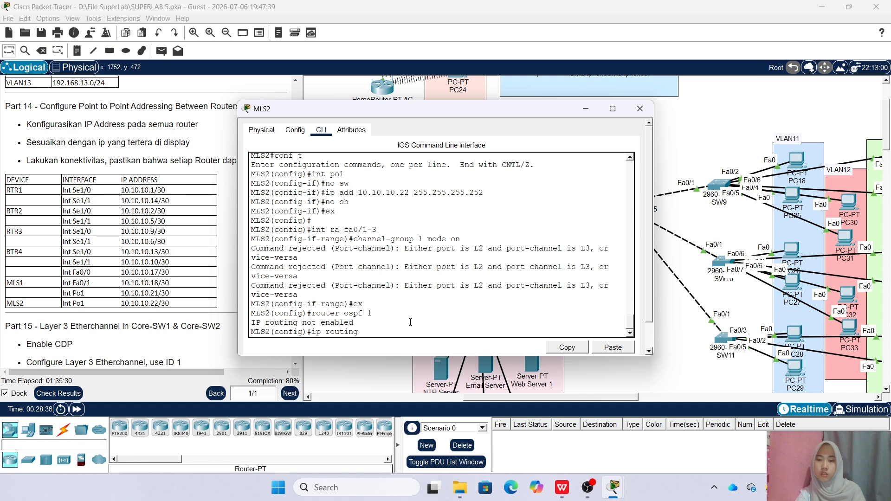
key("Return")
Advertise 10.10.10.20 0.0.0.3 and 192.168.11.0 0.0.0.255 in OSPF area 1
key("Up")
key("Up")
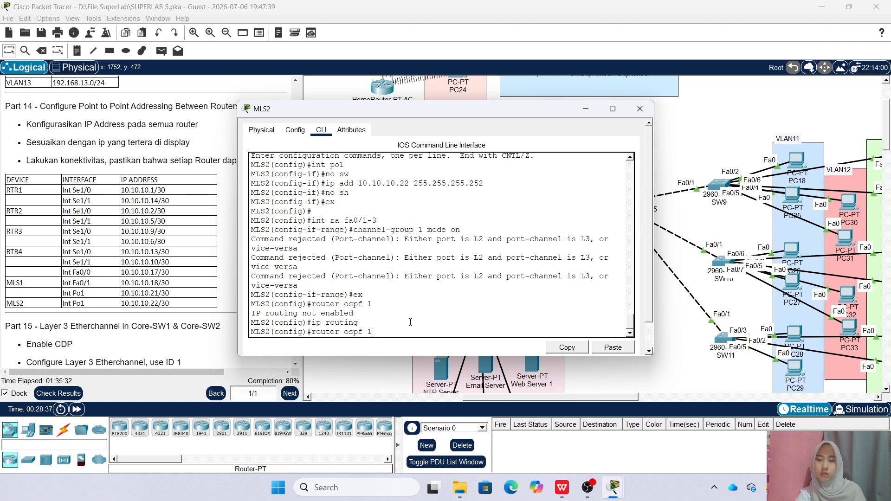
key("Return")
type("net 10.")
type("10.10.")
type("20")
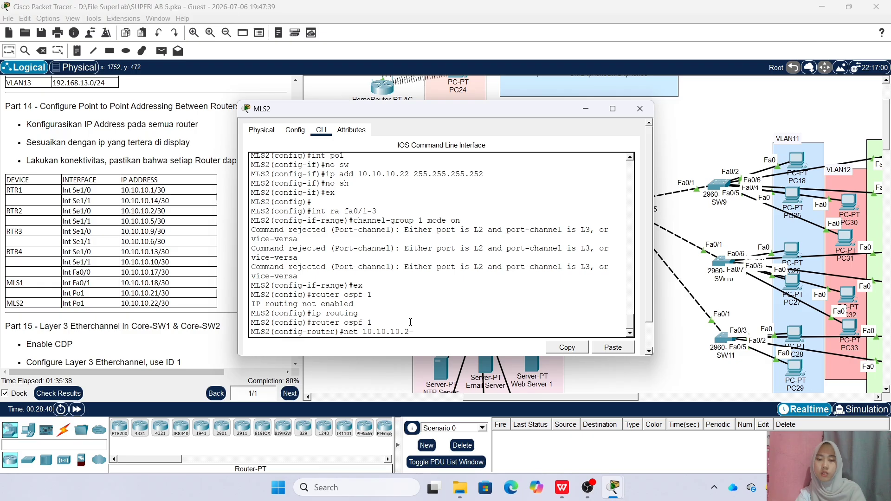
type(" 0.0.0.3 area 1")
key("Return")
type("net 192.168")
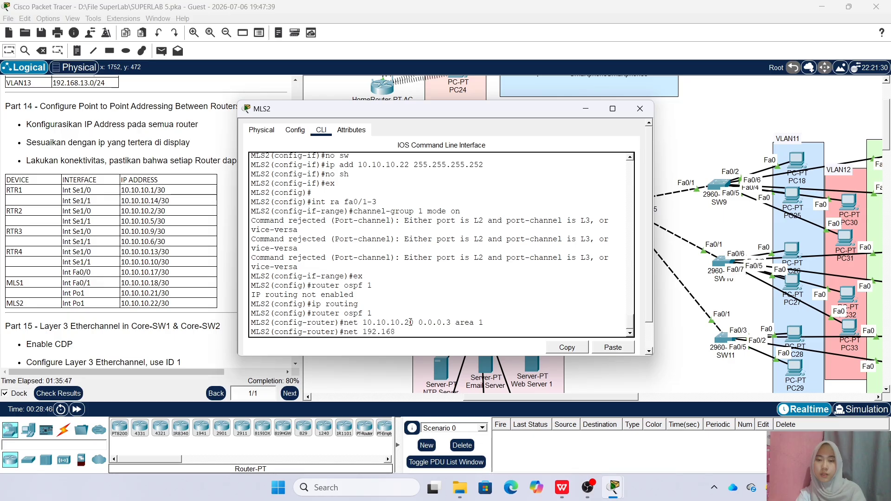
type(".11.0 0.0.0.255 area ")
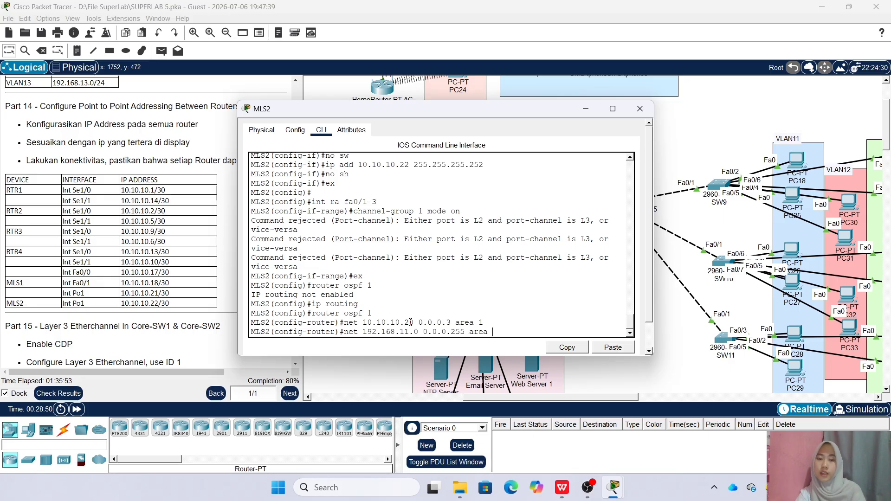
type("1")
key("Return")
Advertise the 192.168.12.0 and 192.168.13.0 networks in OSPF area 1
key("Up")
key("Left")
key("Left")
key("Left")
key("Left")
key("Left")
key("Left")
key("Left")
key("Left")
key("Left")
key("Left")
key("Left")
key("Left")
key("Left")
key("Left")
key("Left")
key("Left")
key("Left")
key("Left")
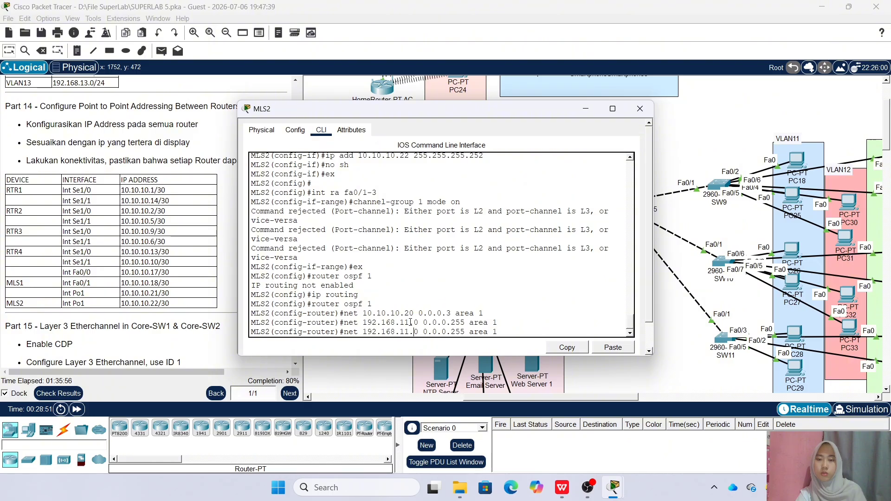
key("Left")
key("BackSpace")
type("2")
key("Return")
key("Up")
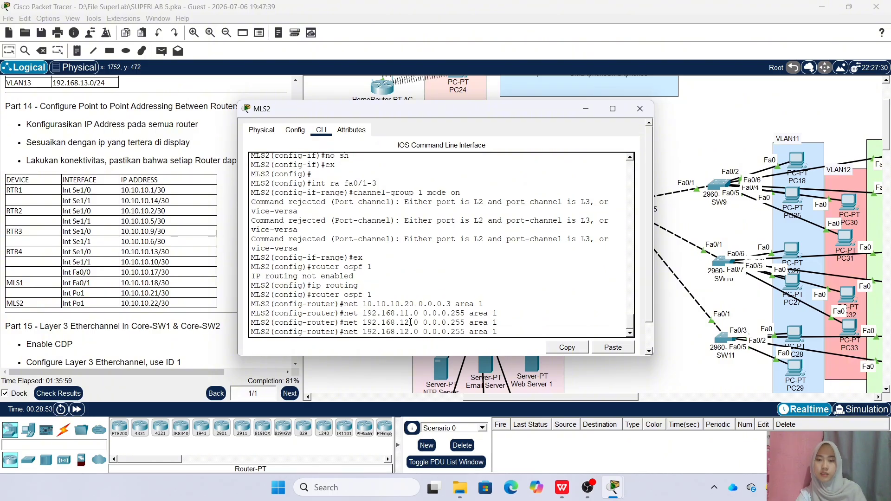
key("Left")
key("Left")
key("Left")
key("Left")
key("Left")
key("Left")
key("Left")
key("Left")
key("Left")
key("Left")
key("Left")
key("Left")
key("Left")
key("Left")
key("Left")
key("Left")
key("Left")
key("BackSpace")
type("3")
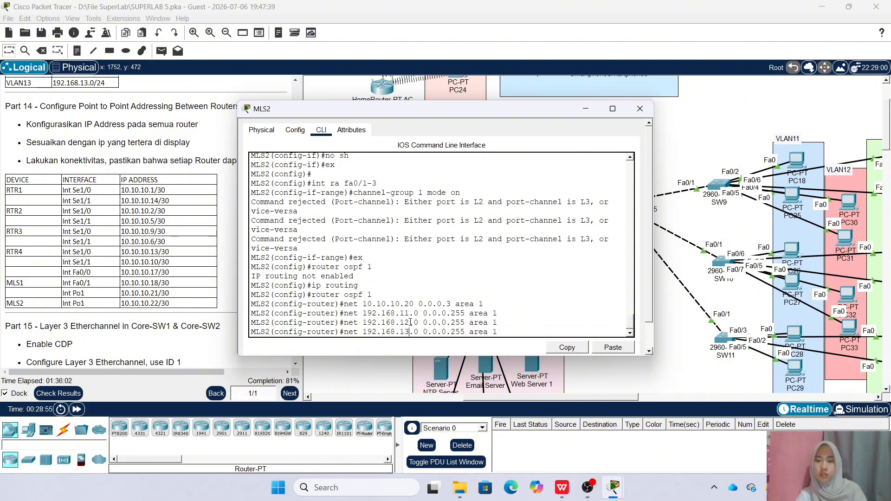
key("Return")
Make fa0/1 and fa0/4 passive OSPF interfaces
type("pass")
key("Tab")
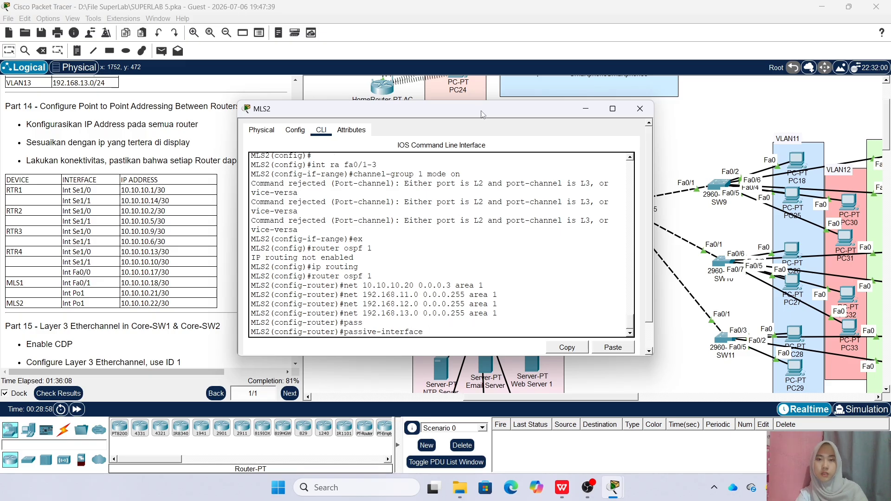
left_click_drag(487, 113, 369, 130)
type("fa")
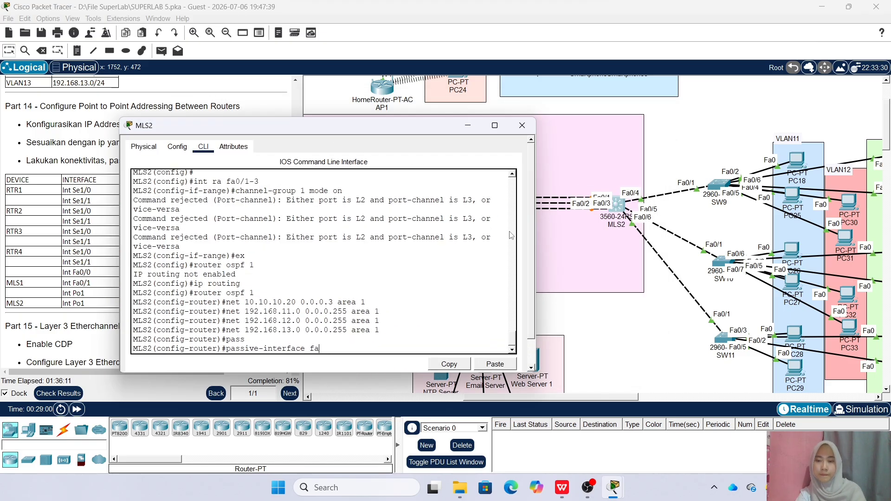
type("0/1")
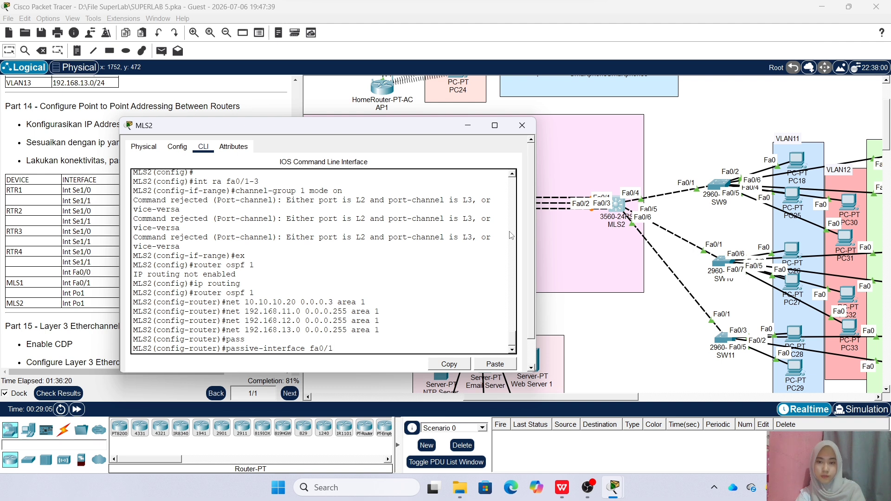
key("Return")
key("Up")
key("BackSpace")
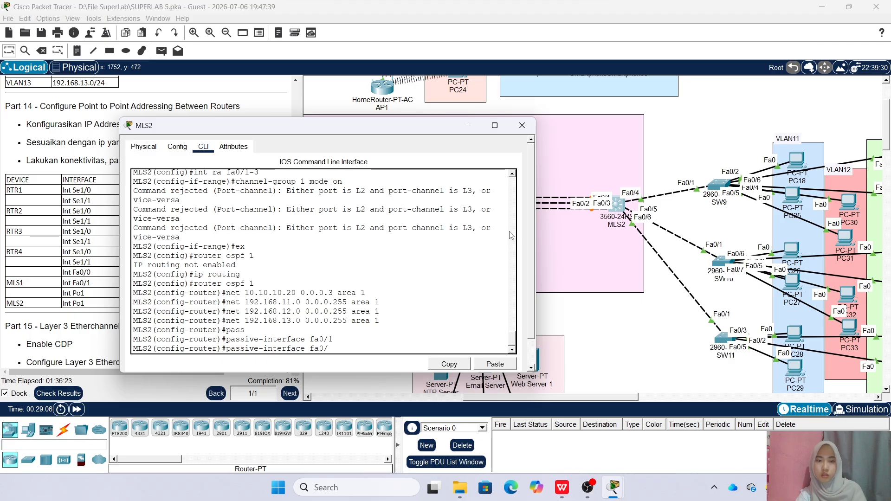
key("BackSpace")
type("4")
key("Return")
Make fa0/5 and fa0/6 passive OSPF interfaces and close MLS2's console
key("Up")
key("BackSpace")
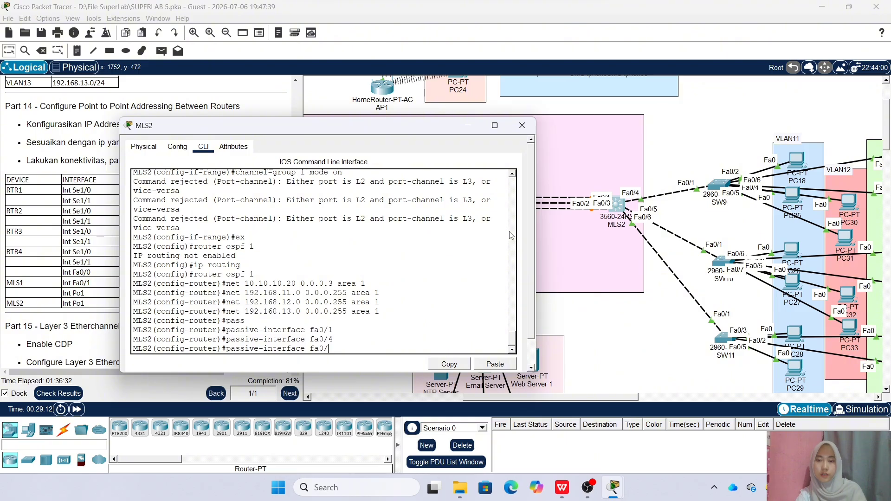
type("5")
key("Return")
key("Up")
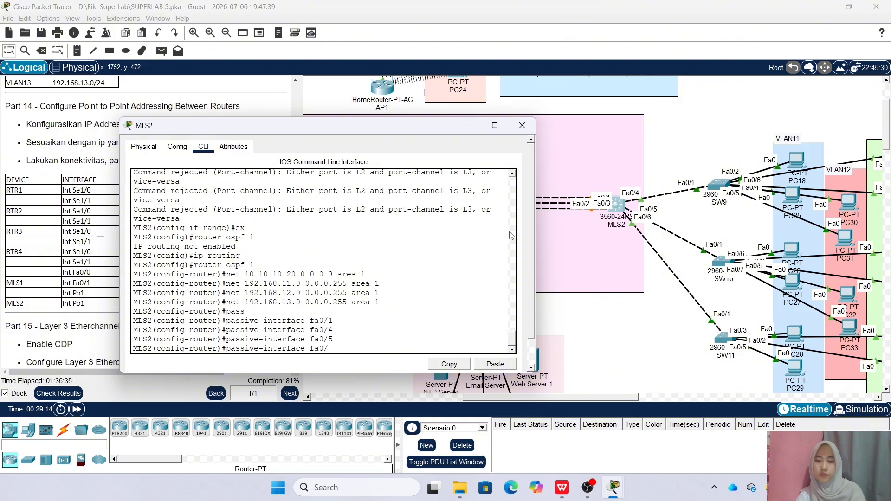
type("6")
key("Return")
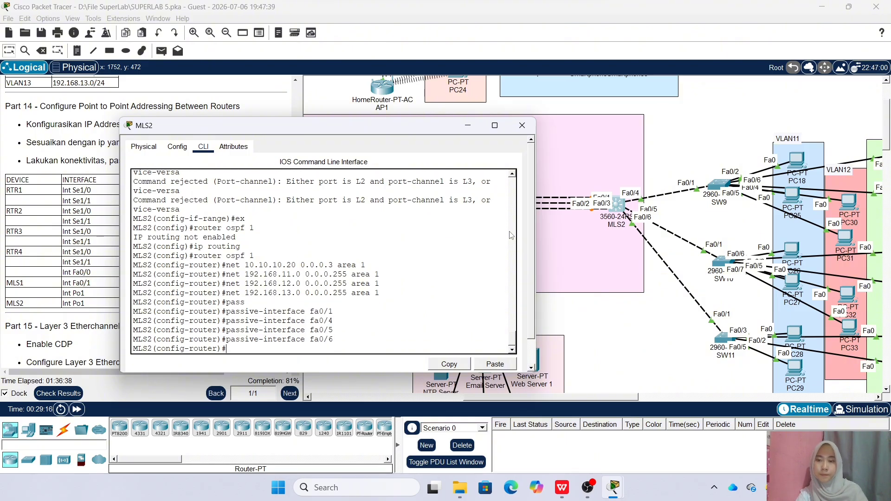
left_click(522, 126)
Open RTR4's command line and enter privileged and global configuration mode
scroll(68, 166, "down", 10)
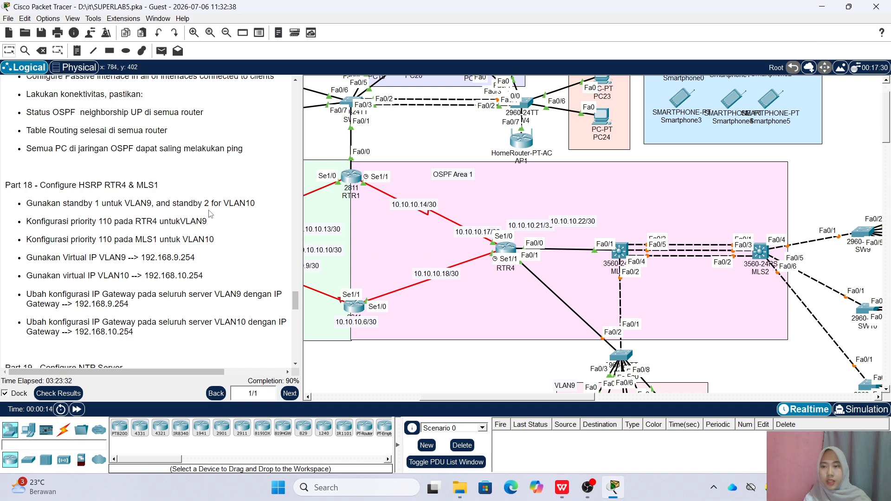
left_click(505, 250)
left_click_drag(431, 103, 520, 95)
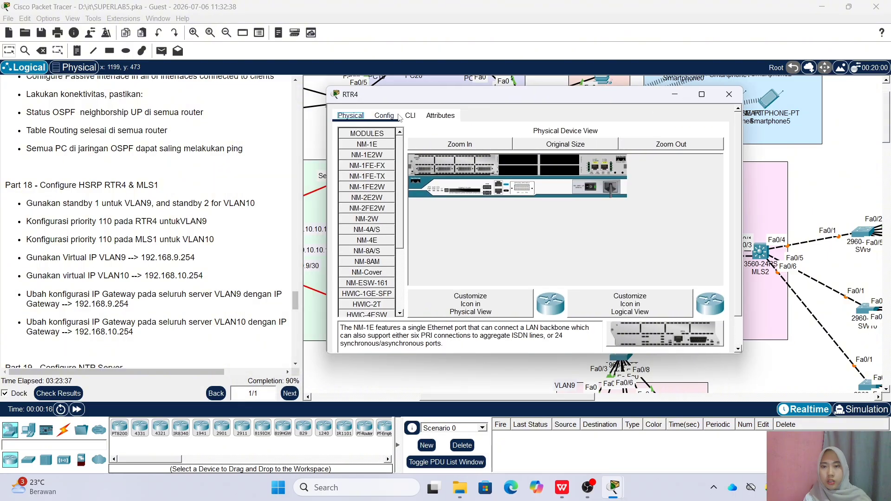
left_click(410, 116)
scroll(451, 190, "down", 3)
key("Return")
type("en")
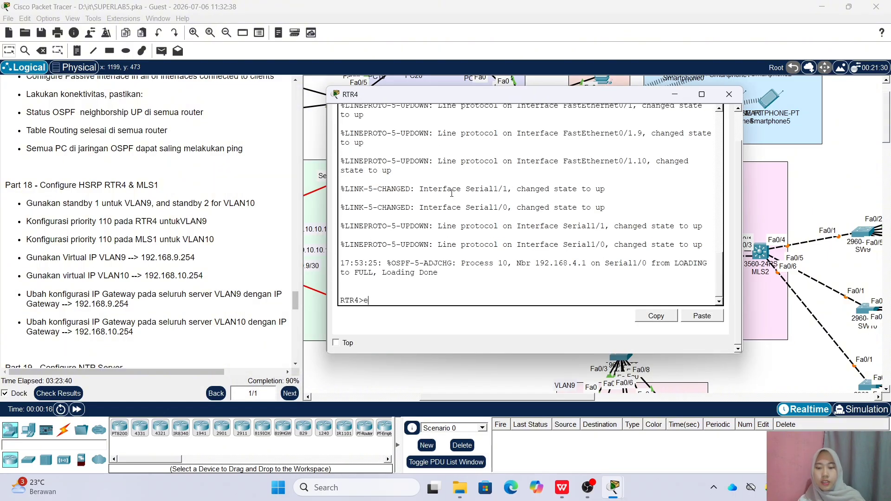
key("Return")
key("Return")
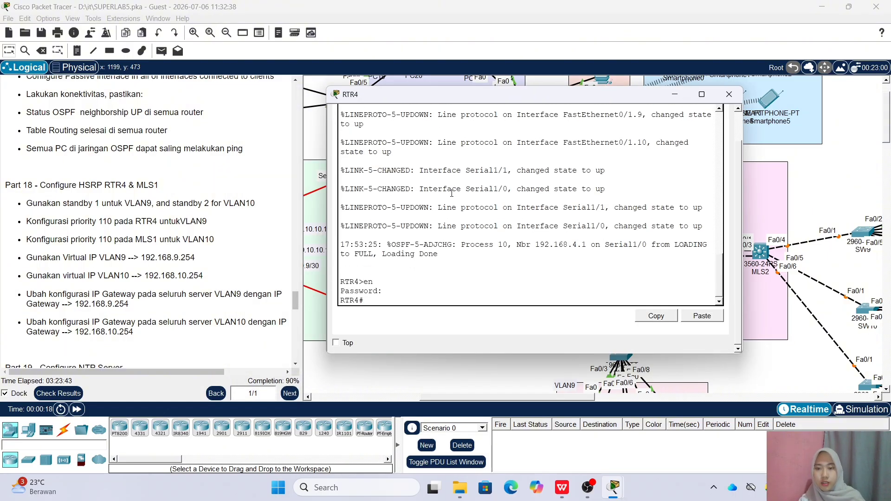
type("conf t")
key("Return")
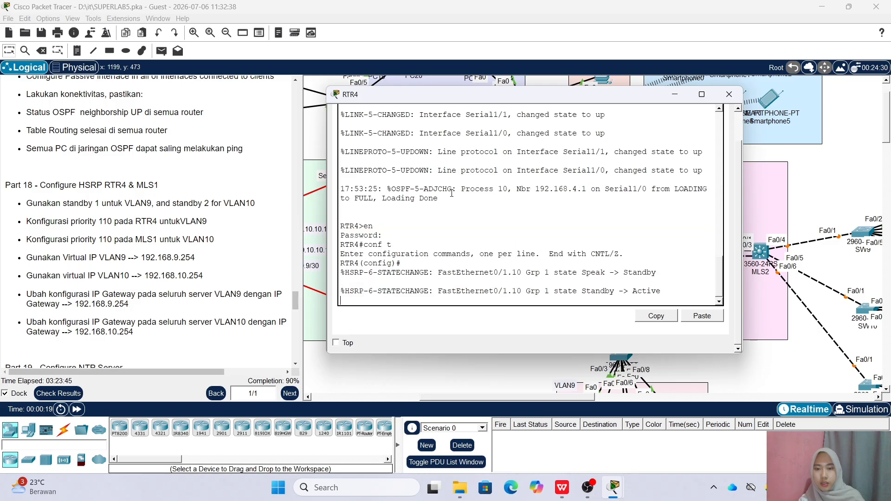
On subinterface fa0/1.9, set HSRP group 1 virtual IP 192.168.9.254
type("int")
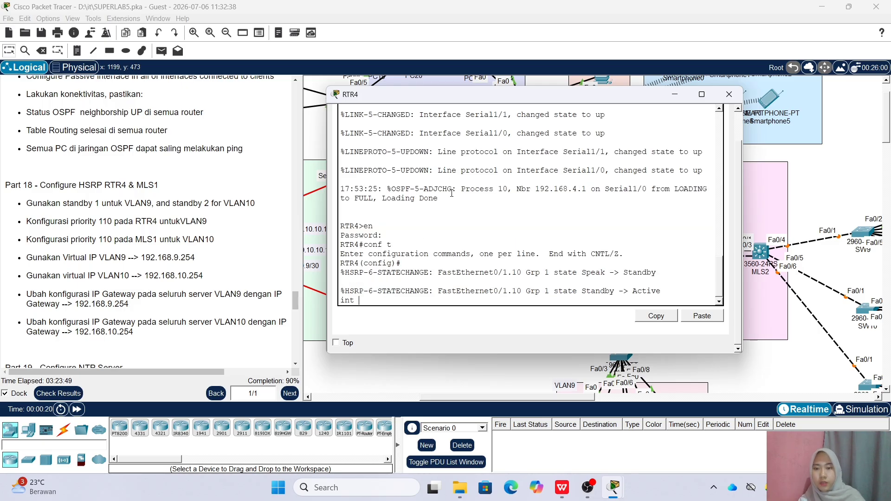
key("BackSpace")
key("BackSpace")
key("BackSpace")
key("Return")
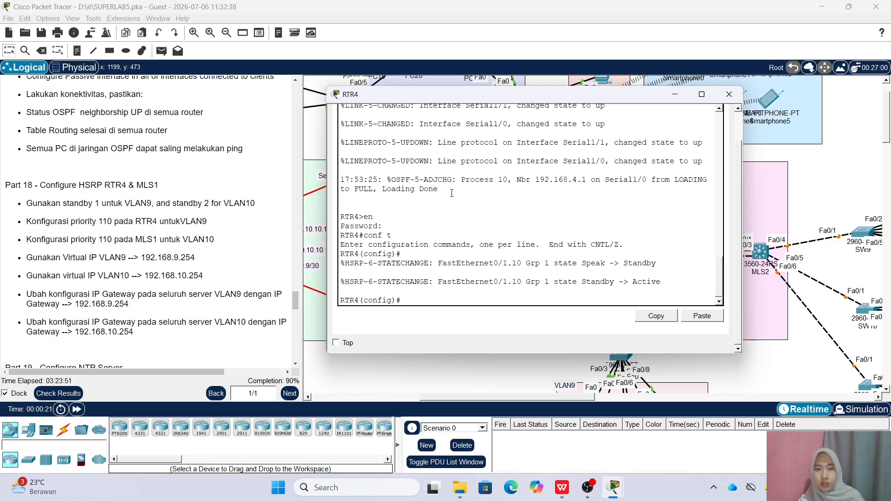
type("int")
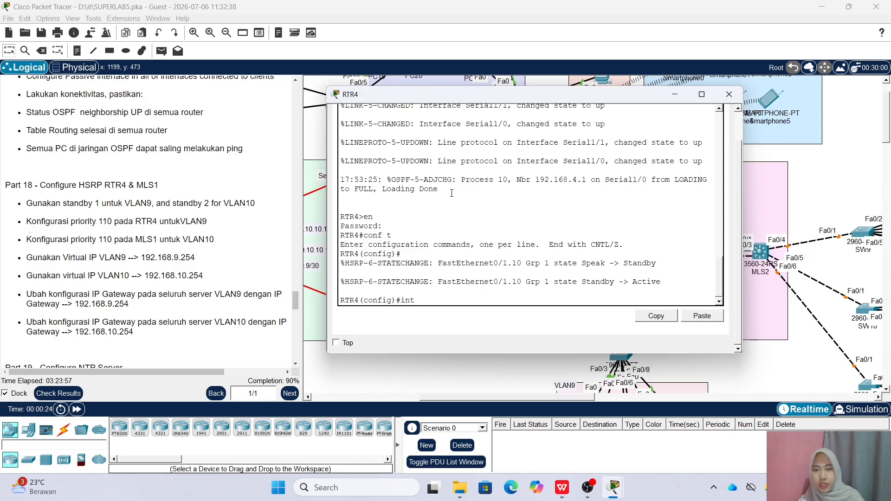
type(" fa0/1.9")
key("Return")
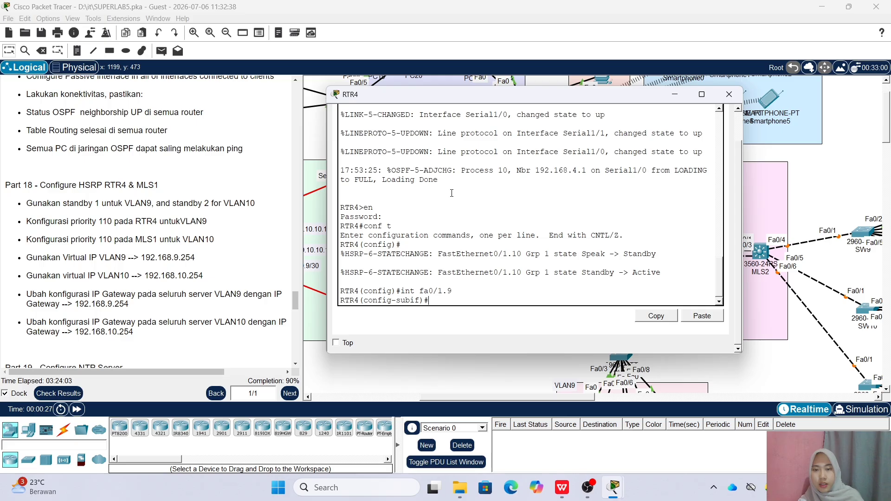
type("stan")
key("Tab")
type("1 ip 192.168.9.254")
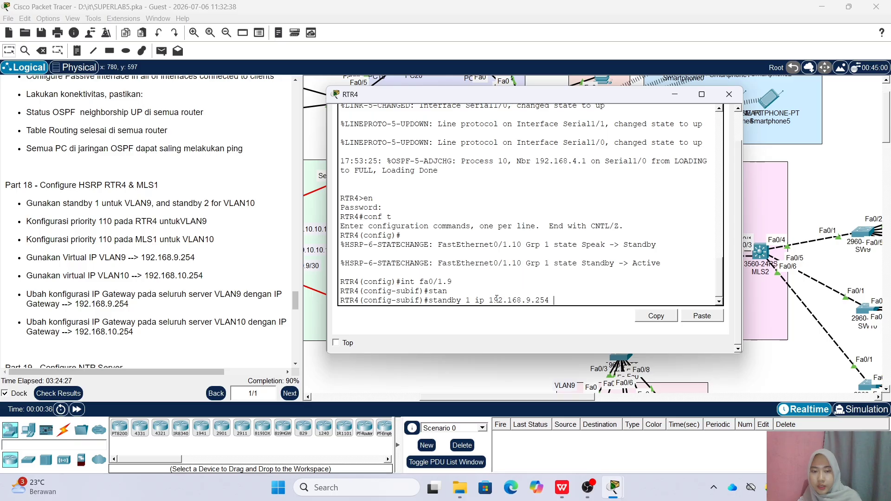
key("Return")
Set HSRP group 1 priority to 110 on fa0/1.9
type("standby 1")
key("Tab")
type("1 pr")
key("Tab")
type("i")
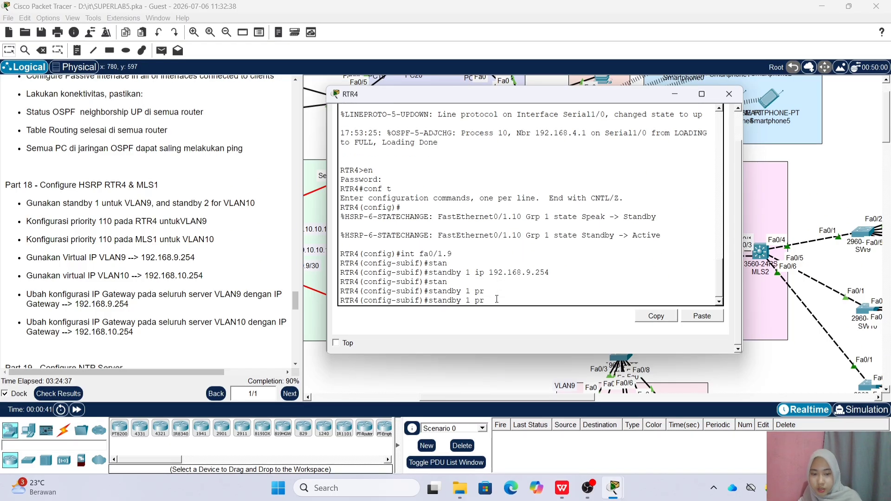
key("Tab")
type("100")
key("BackSpace")
key("BackSpace")
type("10")
key("Return")
Enable HSRP group 1 preemption on fa0/1.9 and leave the subinterface
type("stan")
key("Tab")
type("1 pre")
key("Tab")
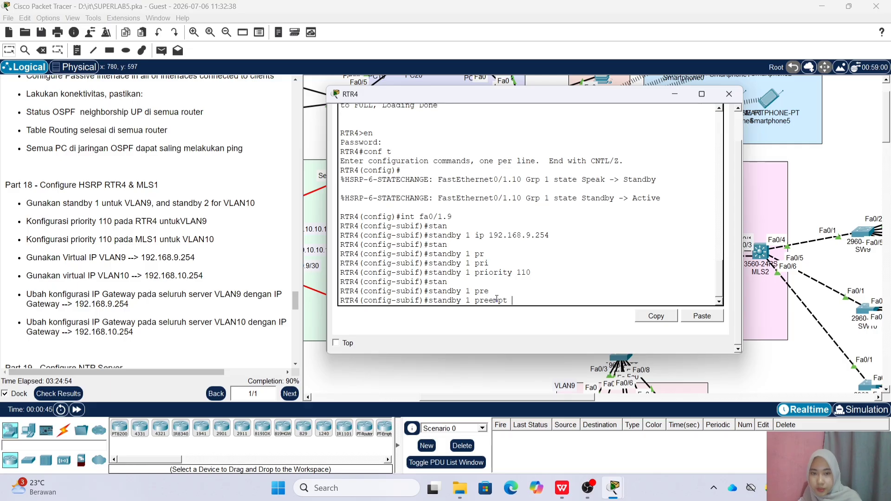
key("Return")
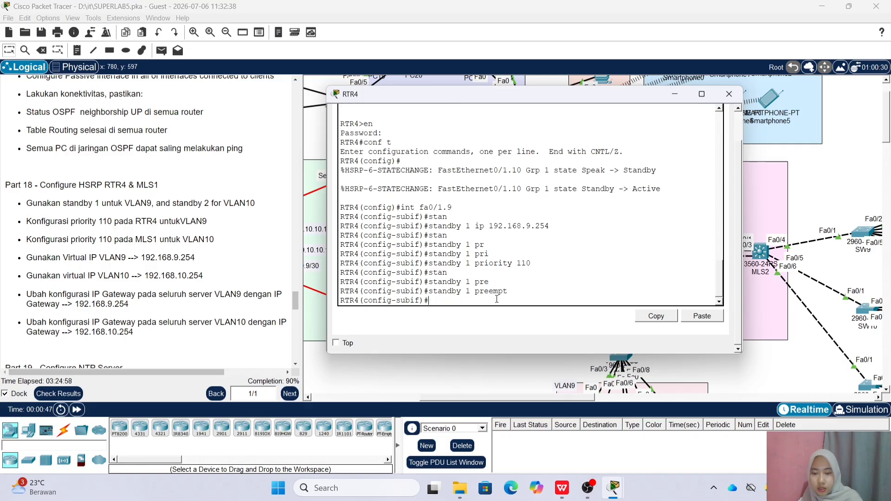
type("ex")
key("Return")
On subinterface fa0/1.10, set HSRP group 1 virtual IP 192.168.10.254
type("int fa0")
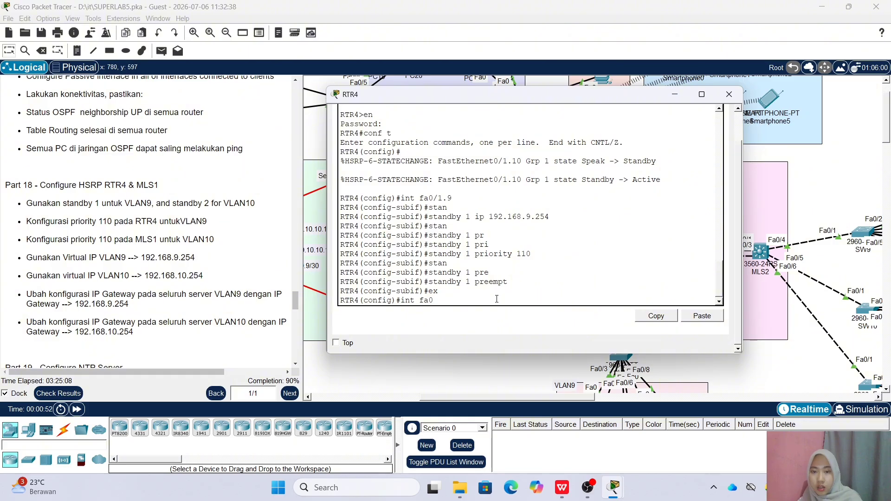
type("/1.10")
key("Return")
type("stan")
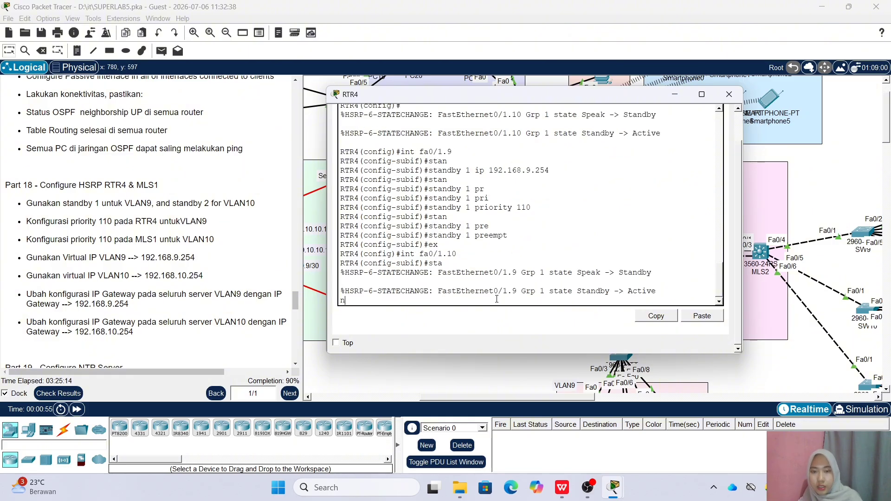
key("Return")
type("sta")
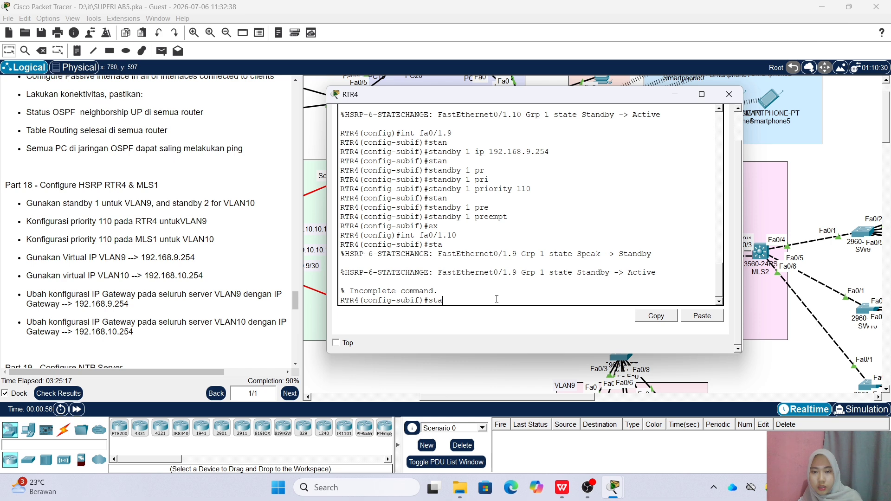
type("n")
key("Tab")
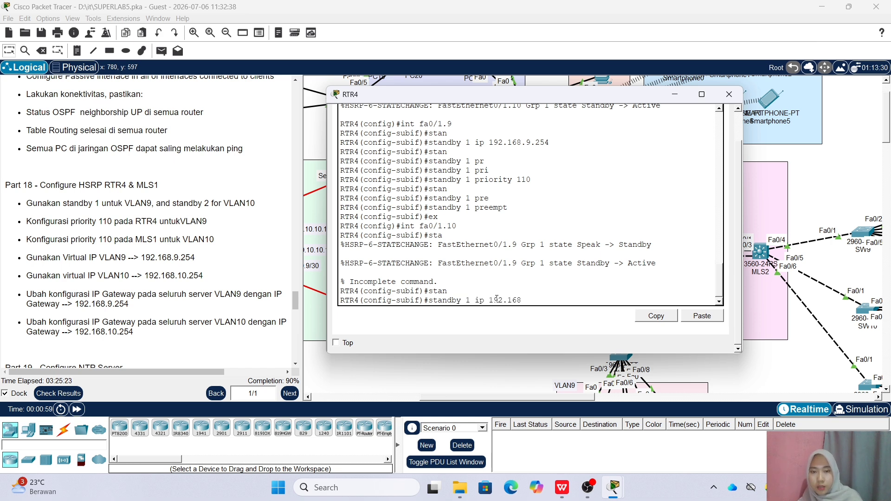
type("254")
key("Return")
Give fa0/1.10's HSRP group 1 priority 110 with preemption
type("stan")
key("Tab")
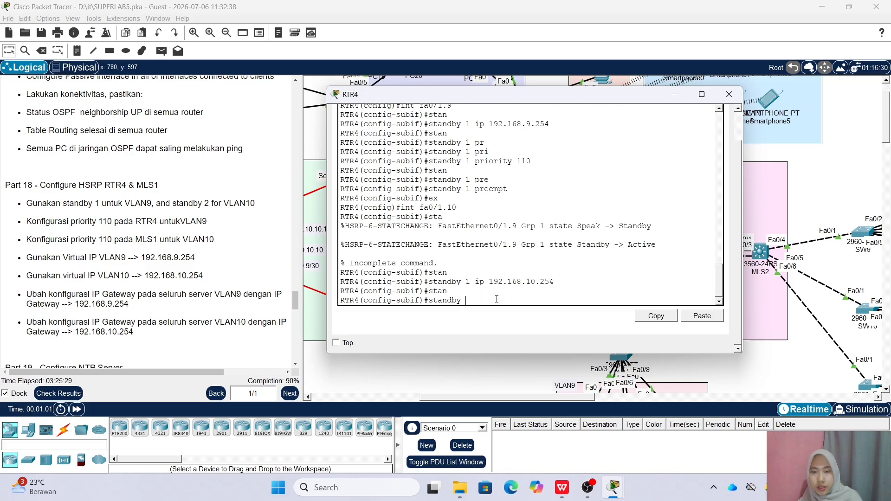
type("1 pr")
key("Tab")
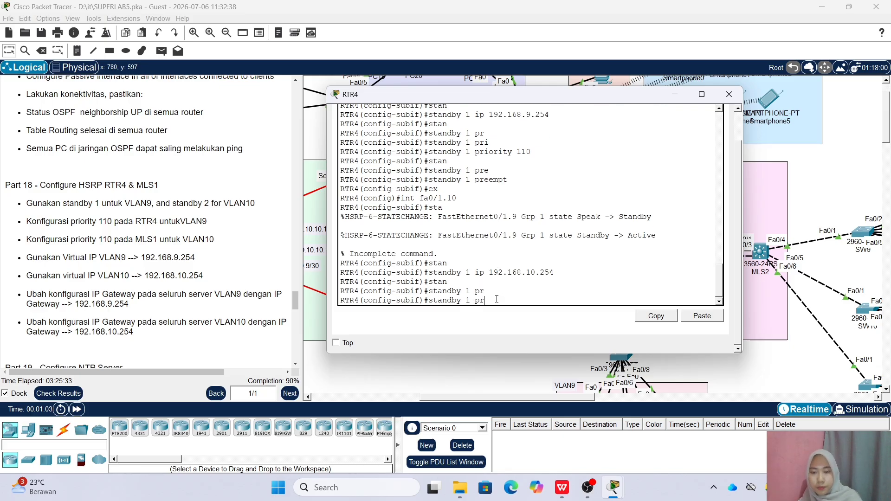
type("i")
key("Tab")
type("110")
key("Return")
type("stan")
key("Tab")
type("1 pre")
key("Tab")
key("Return")
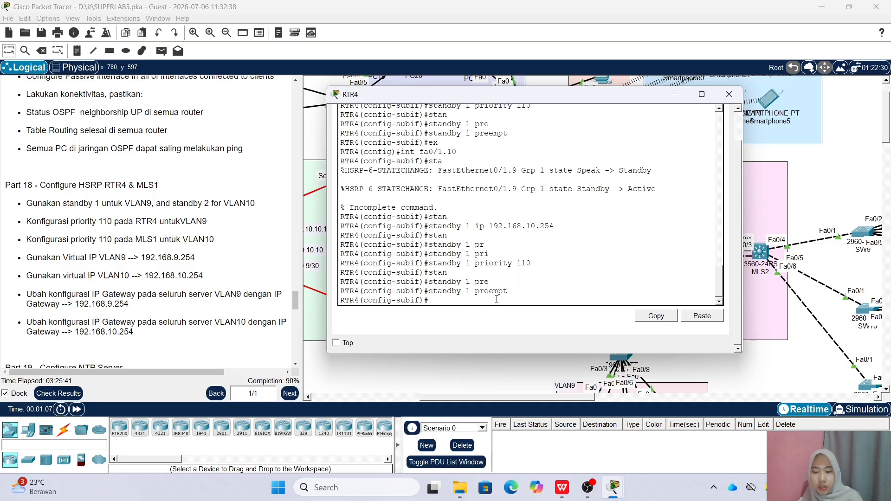
Check the HSRP summary with 'do sh standby br' and close RTR4's console
type("do sh standby br")
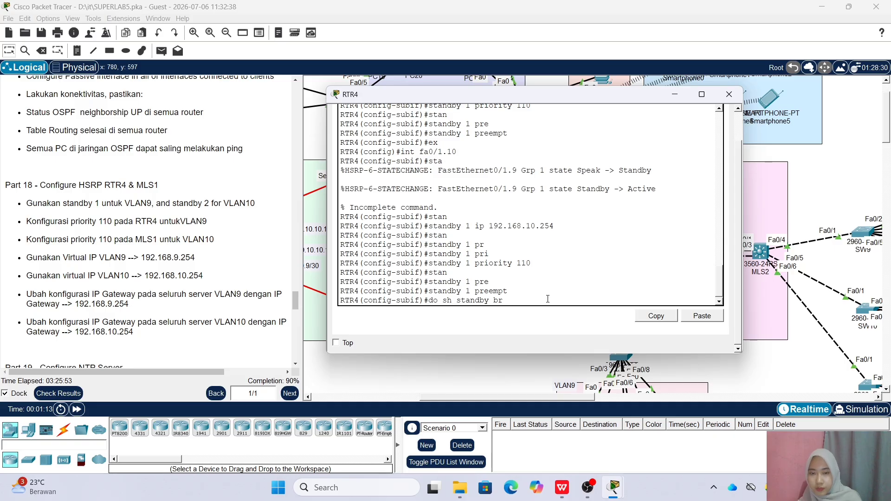
key("Return")
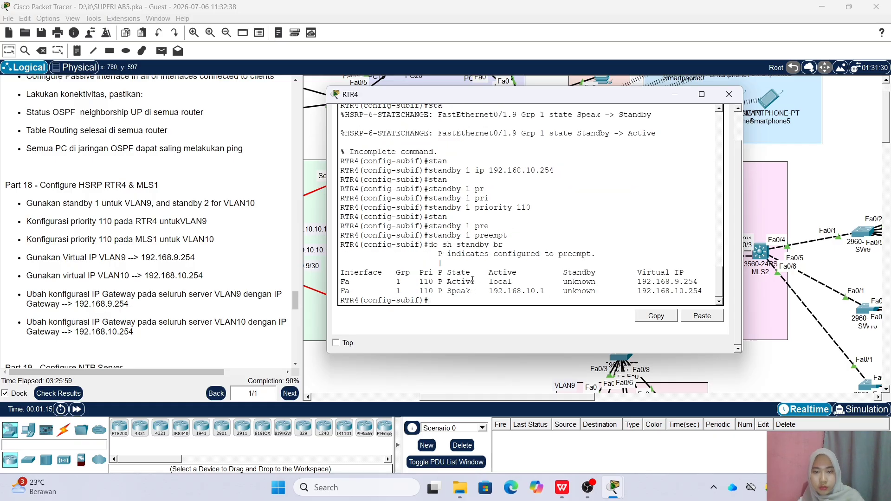
left_click(729, 94)
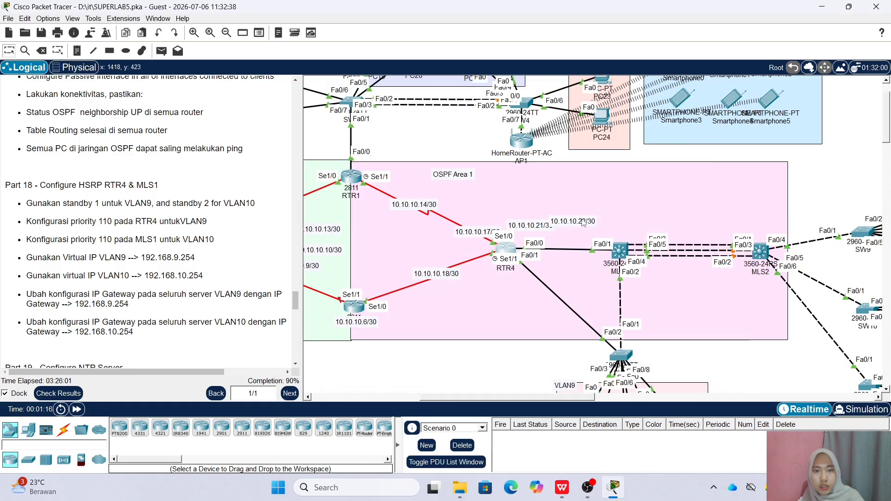
Open MLS1's command line and enter interface VLAN 9 configuration
double_click(618, 252)
left_click(321, 123)
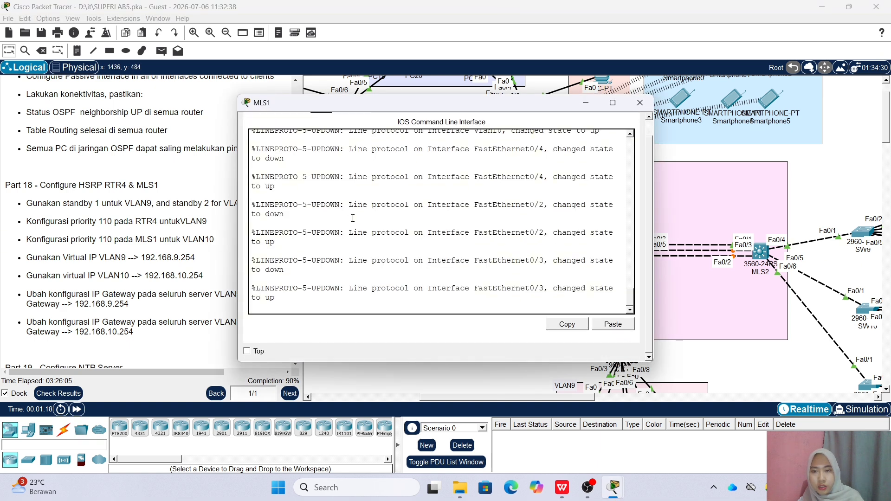
key("Return")
type("en")
key("Return")
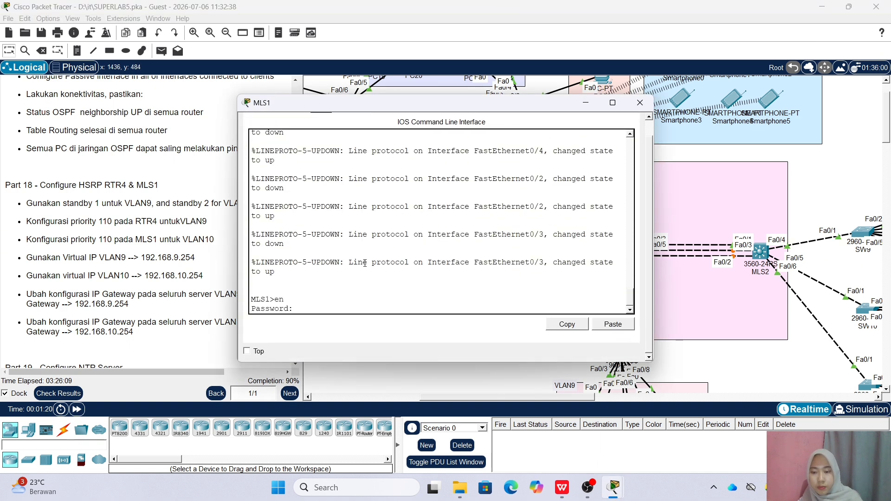
key("Return")
type("conf ")
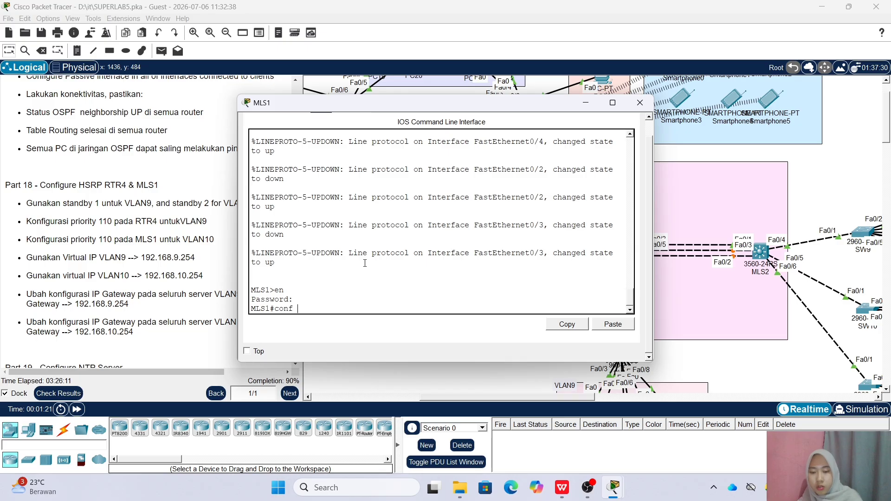
type("t")
key("Return")
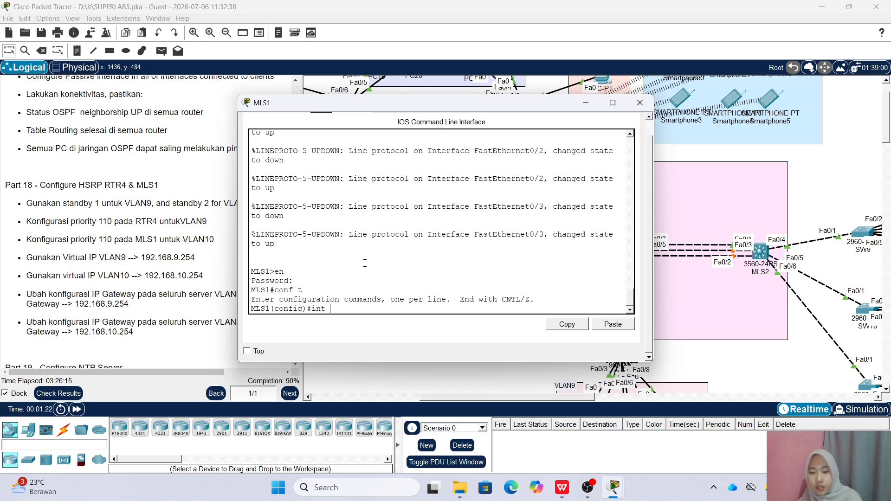
type("int vlan 9")
key("Return")
Set HSRP group 1 virtual IP 192.168.9.254 with priority 110
type("stan")
key("Tab")
type("1 ip ")
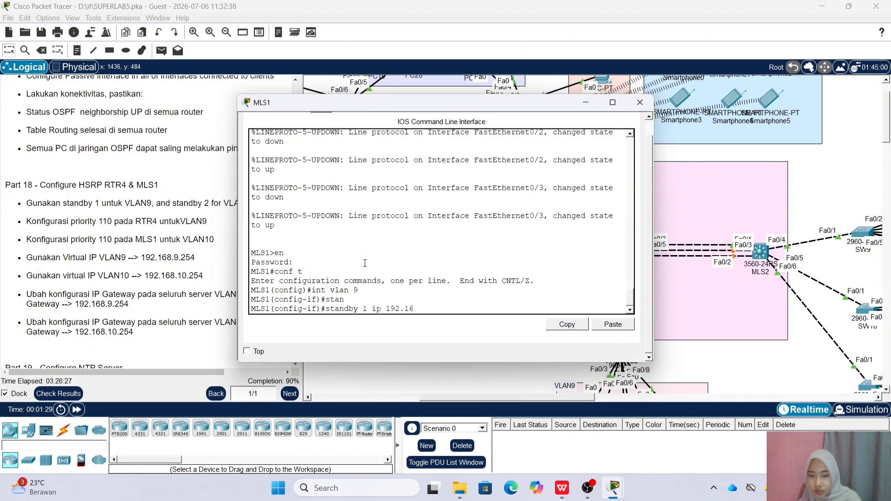
type("192.168.9.254")
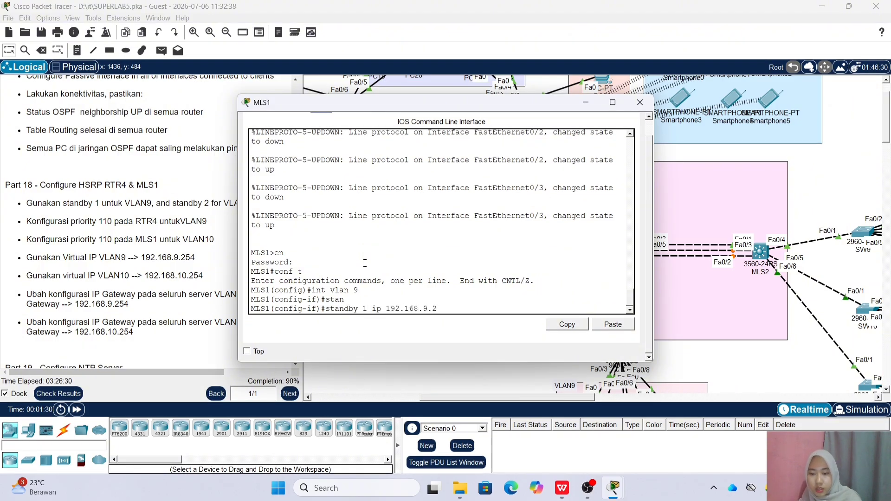
key("Return")
type("stan")
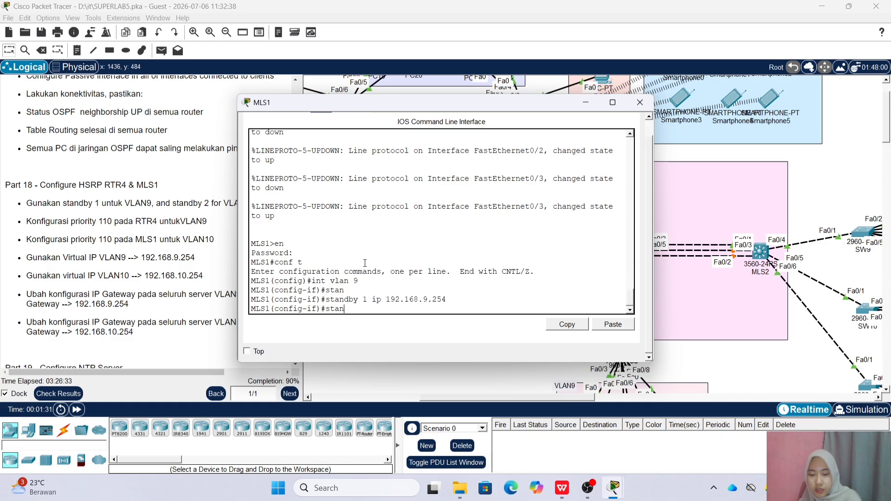
key("Tab")
type("1 pri")
key("Tab")
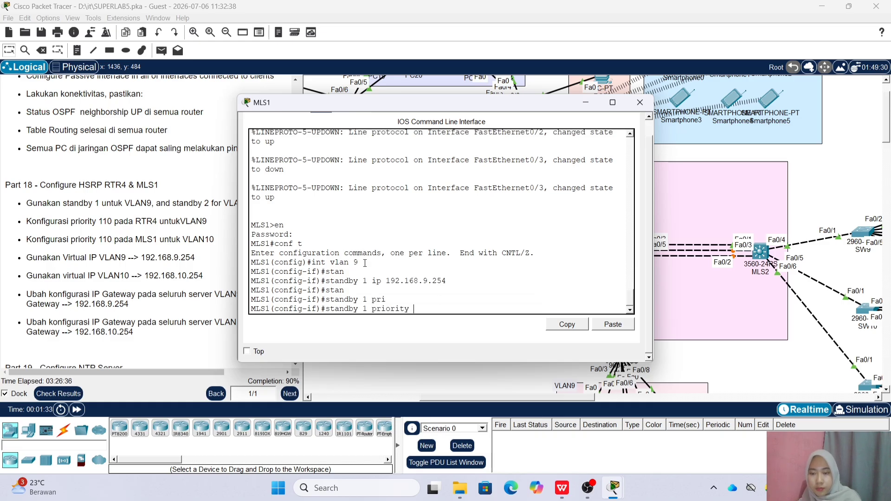
type("110")
key("Return")
Enable preemption, check 'do sh standby brief', and close MLS1's console
type("stan")
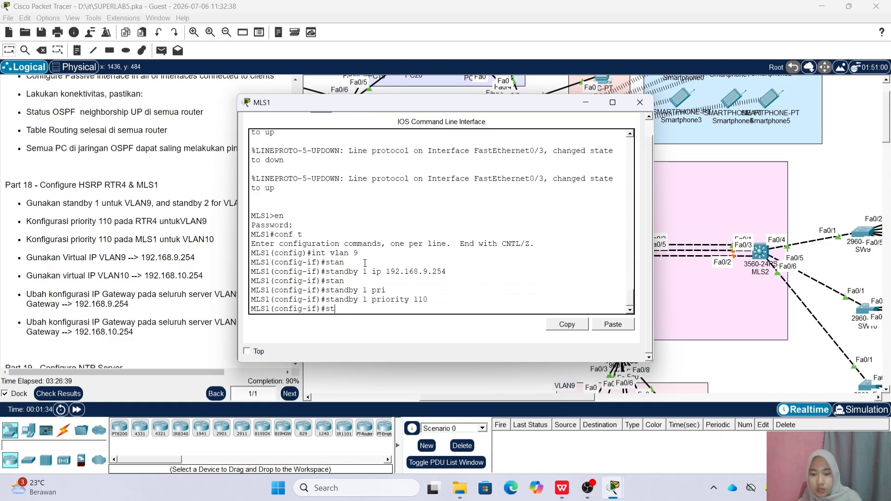
key("Tab")
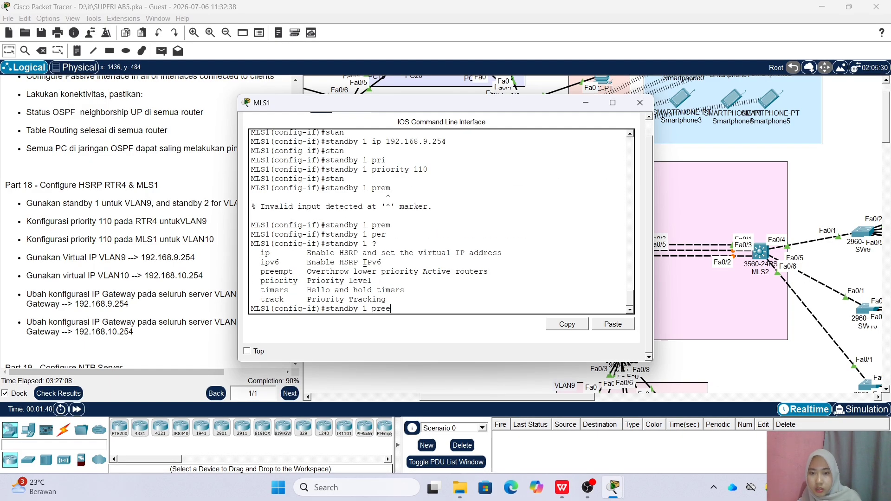
key("Tab")
key("Return")
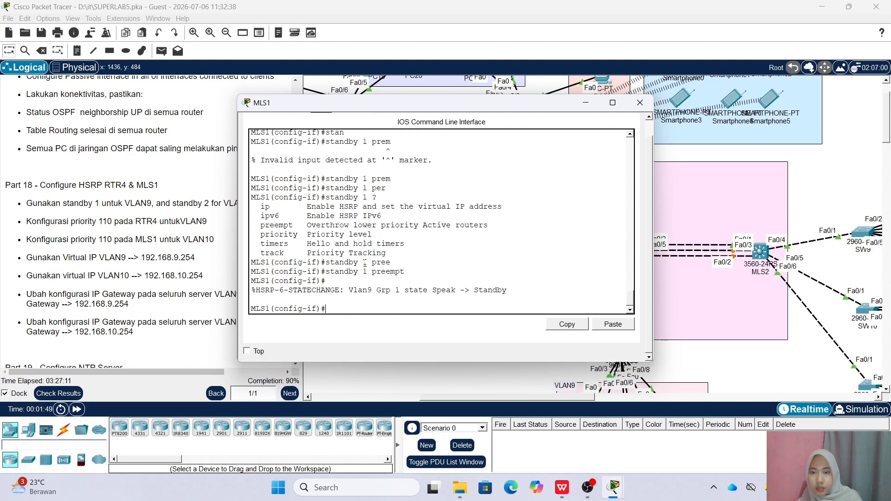
type("do sh st")
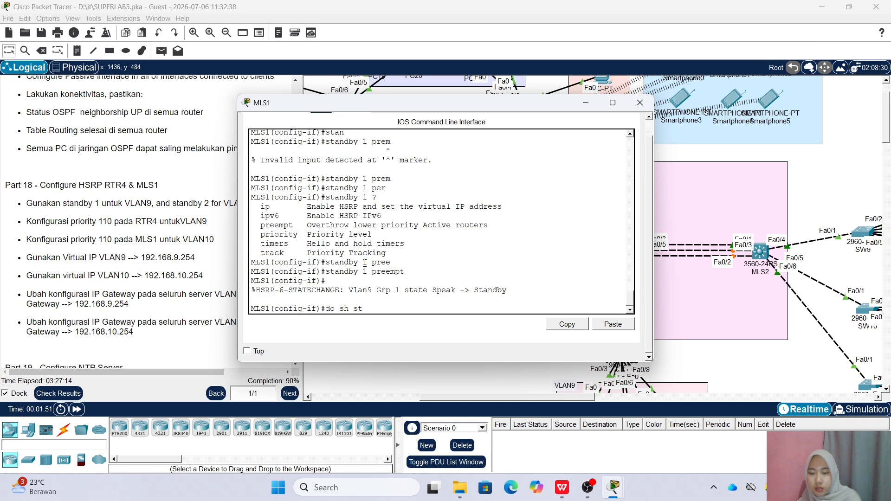
type("andby brief")
key("Return")
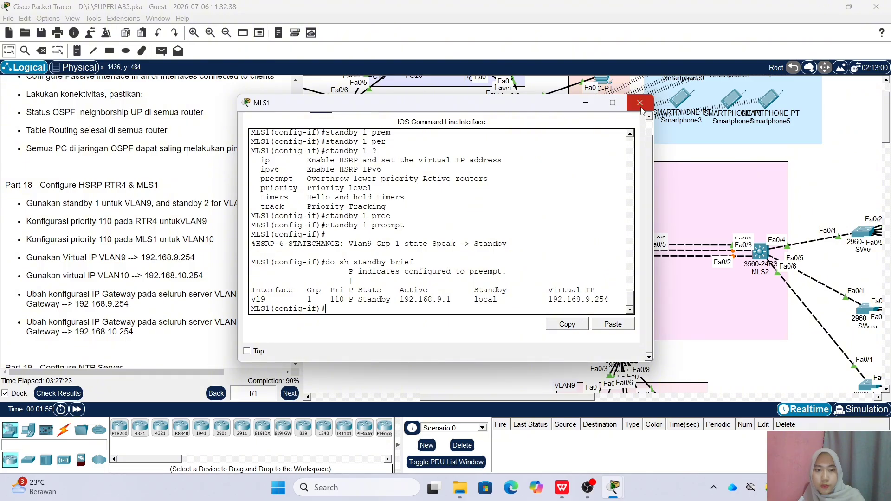
left_click(254, 383)
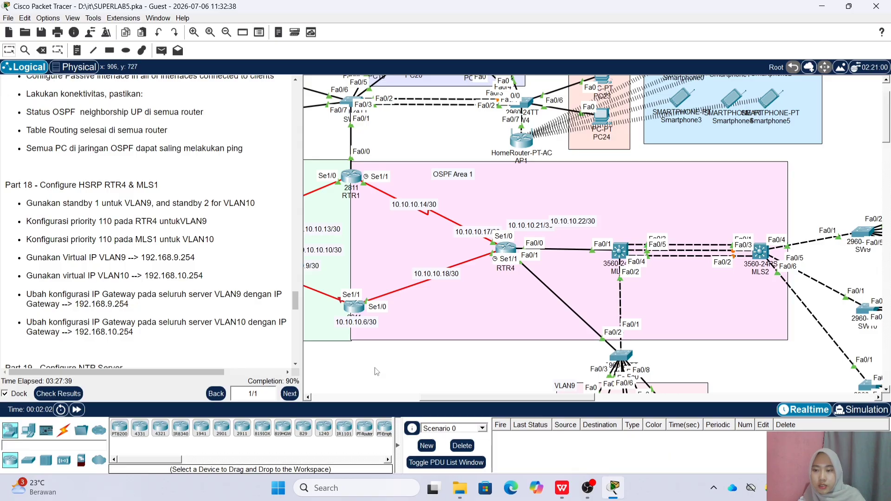
Change the NTP Server's default gateway so its last octet is 254
scroll(551, 396, "down", 6)
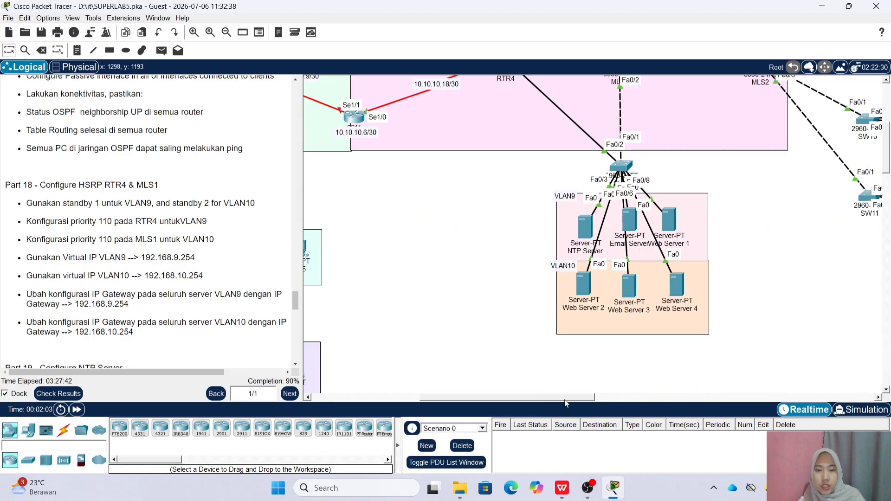
left_click_drag(566, 398, 588, 398)
left_click(511, 228)
left_click(366, 123)
left_click(287, 160)
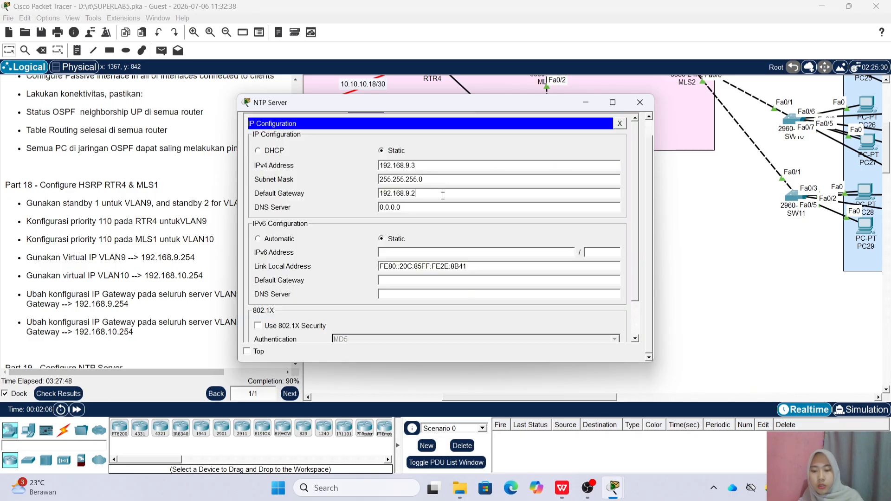
key("BackSpace")
type("254")
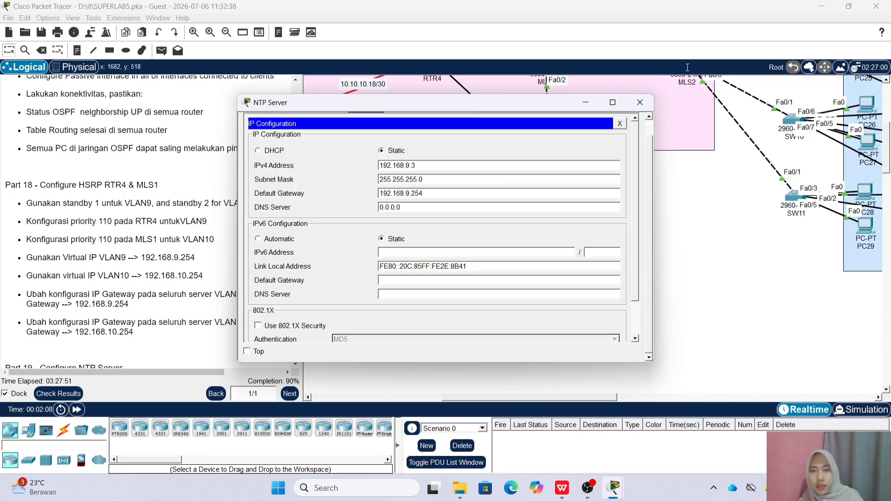
left_click(640, 102)
Set the Email Server's default gateway to 192.168.9.254
left_click(561, 227)
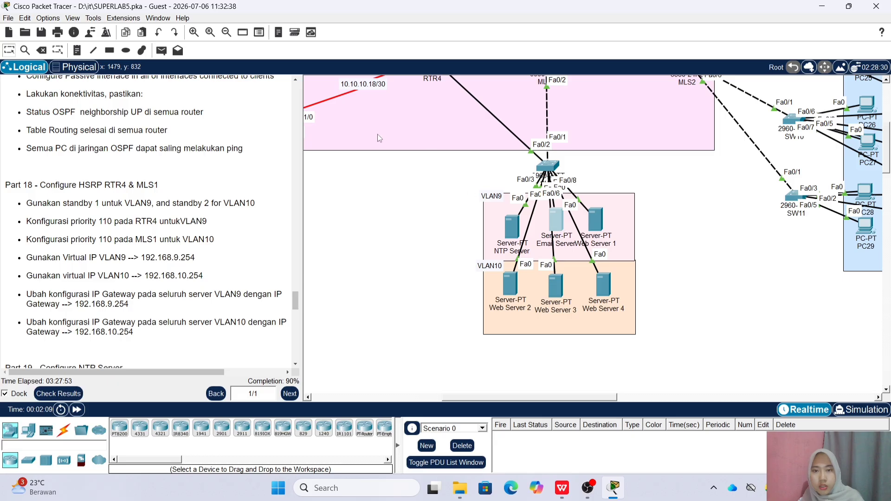
left_click(366, 123)
left_click(280, 157)
key("BackSpace")
type("254")
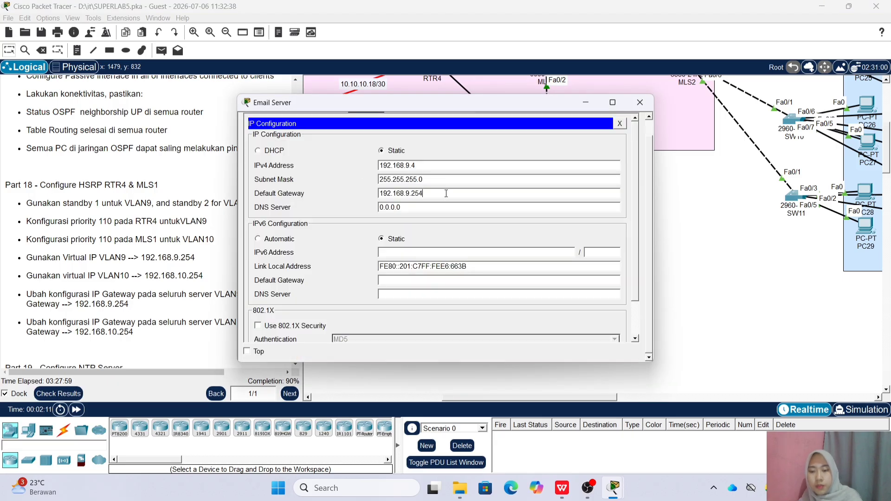
left_click(646, 108)
Edit the last octet of Web Server 1's default gateway
left_click(594, 226)
left_click(355, 125)
left_click(288, 197)
key("BackSpace")
type("254")
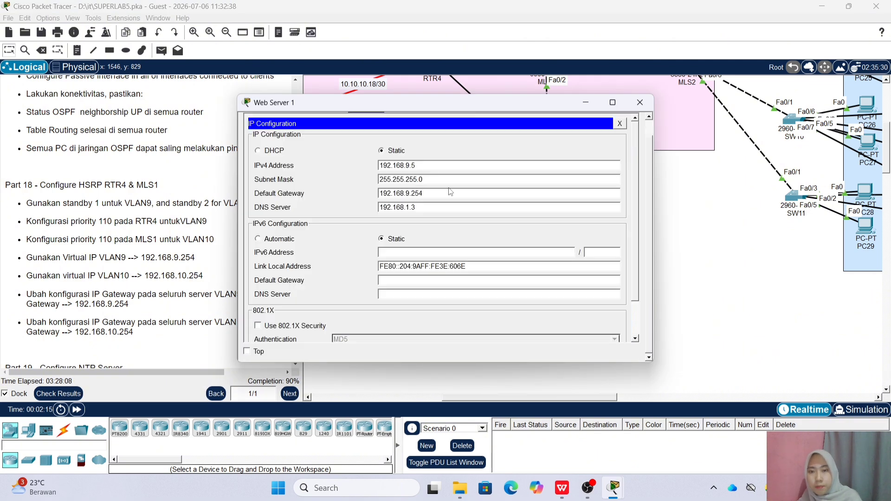
left_click(640, 102)
Change Web Servers 2 and 3's default gateways to the HSRP address ending in .254
left_click(510, 281)
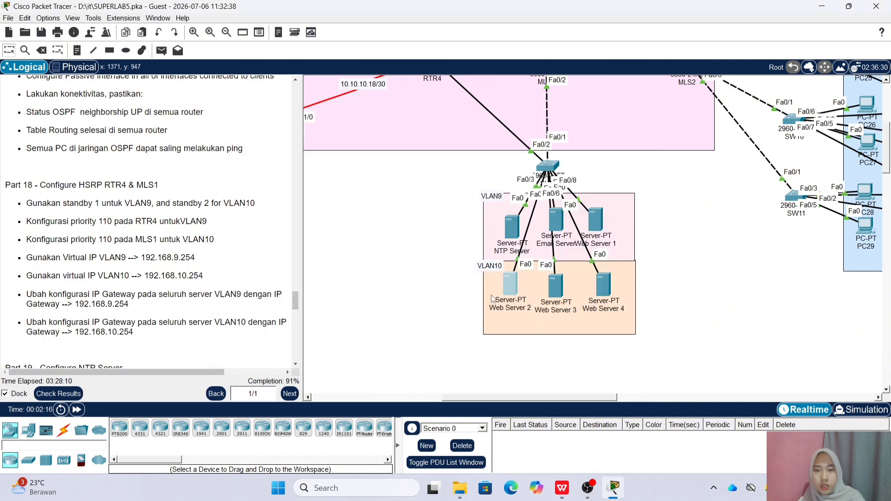
left_click(366, 123)
left_click(288, 197)
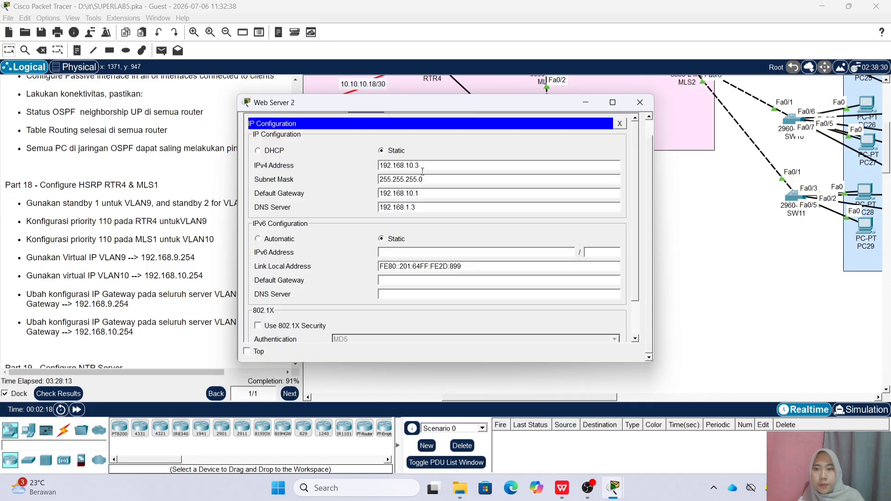
key("BackSpace")
type("254")
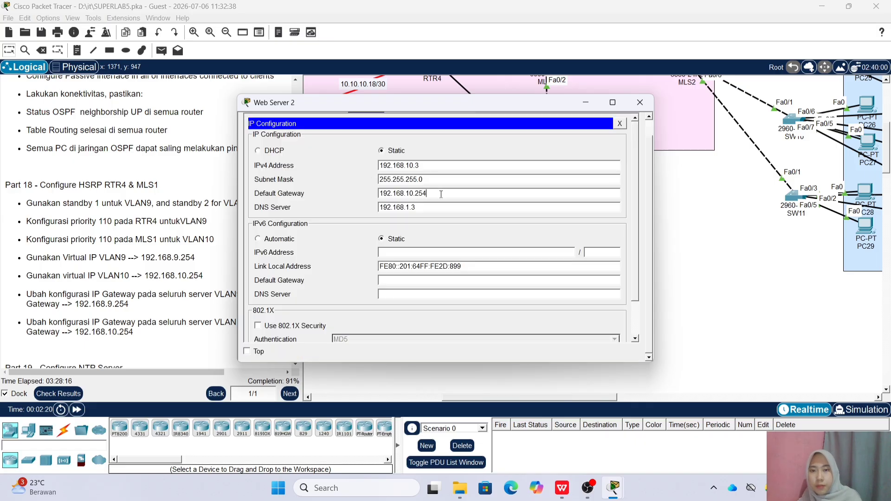
left_click(640, 102)
left_click(553, 281)
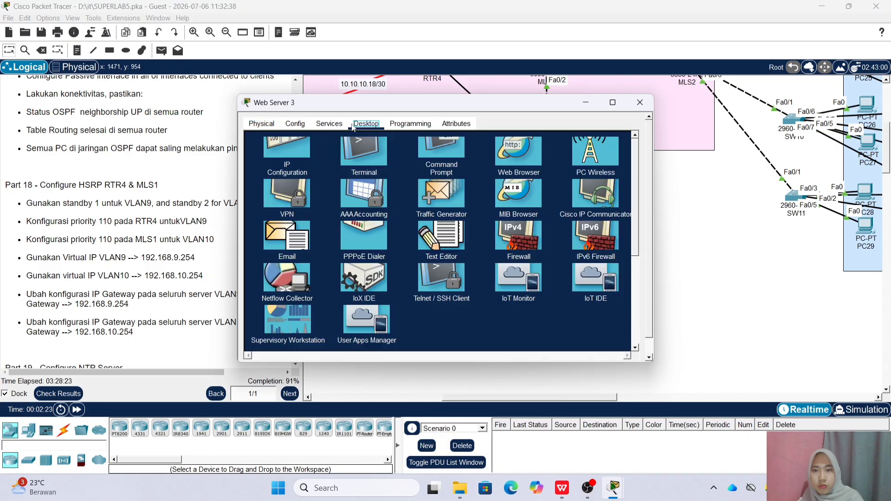
key("BackSpace")
type("254")
left_click(640, 103)
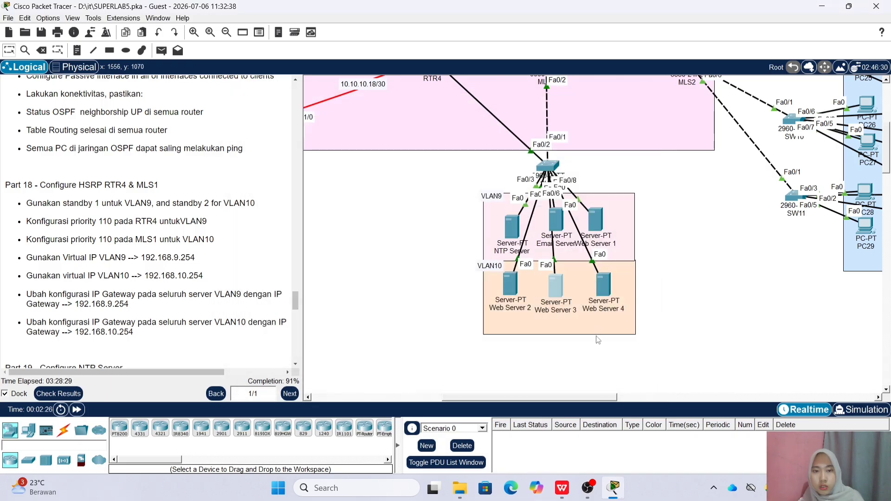
Set Web Server 4's default gateway to 192.168.10.254
left_click(606, 283)
left_click(366, 124)
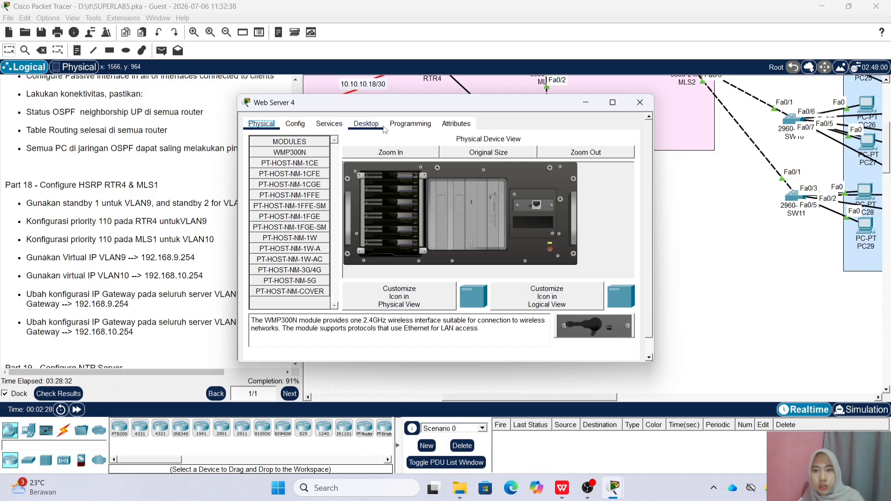
left_click(286, 171)
type("54")
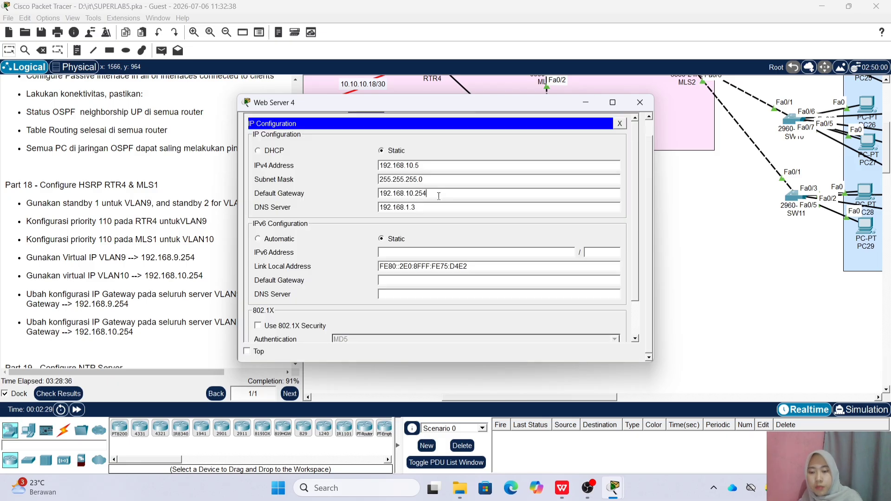
left_click(378, 389)
scroll(244, 290, "down", 1)
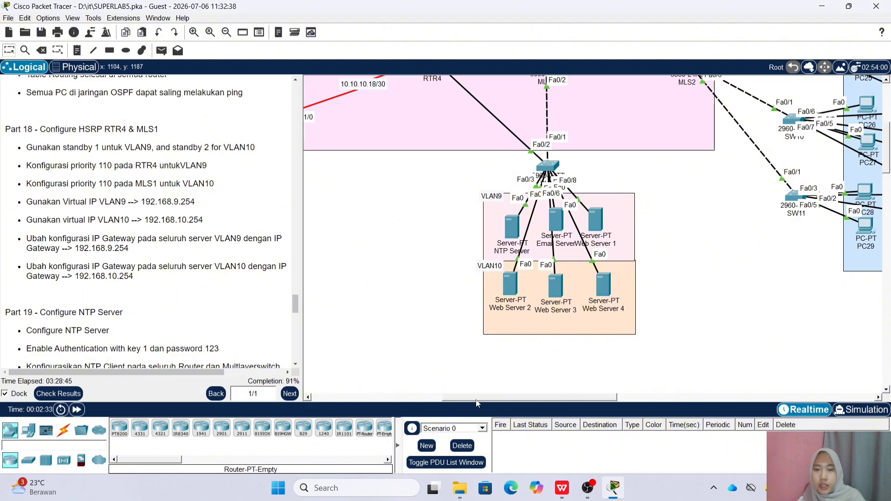
In the NTP Server's NTP service, enable authentication and edit authentication key 1
left_click_drag(477, 397, 409, 397)
scroll(353, 325, "up", 2)
scroll(107, 290, "up", 1)
scroll(106, 290, "down", 3)
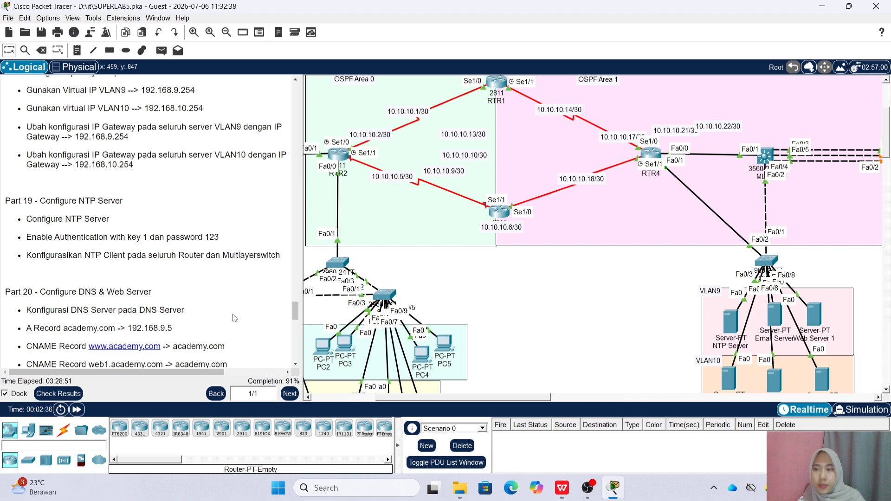
left_click_drag(532, 398, 584, 399)
scroll(584, 359, "down", 2)
scroll(512, 346, "right", 2)
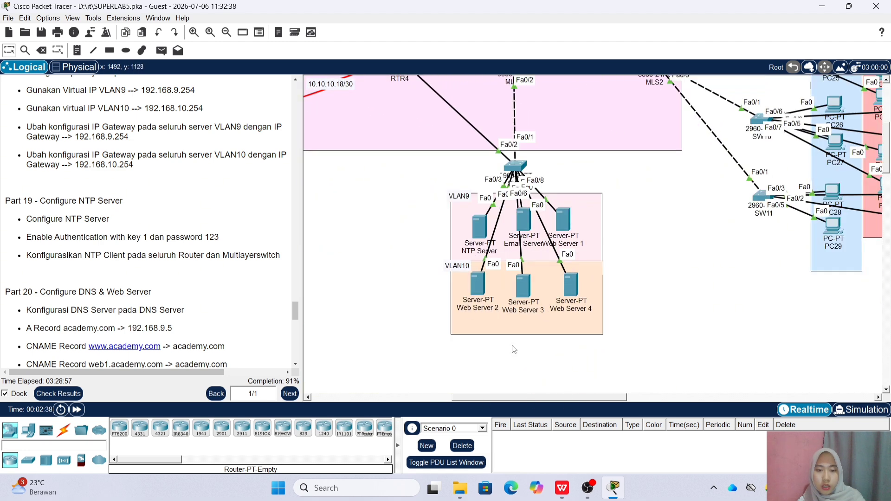
left_click(473, 223)
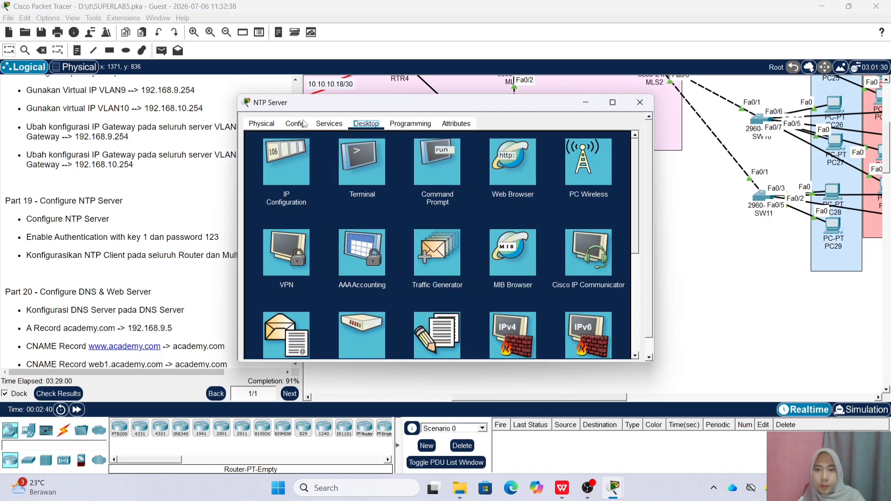
left_click(334, 126)
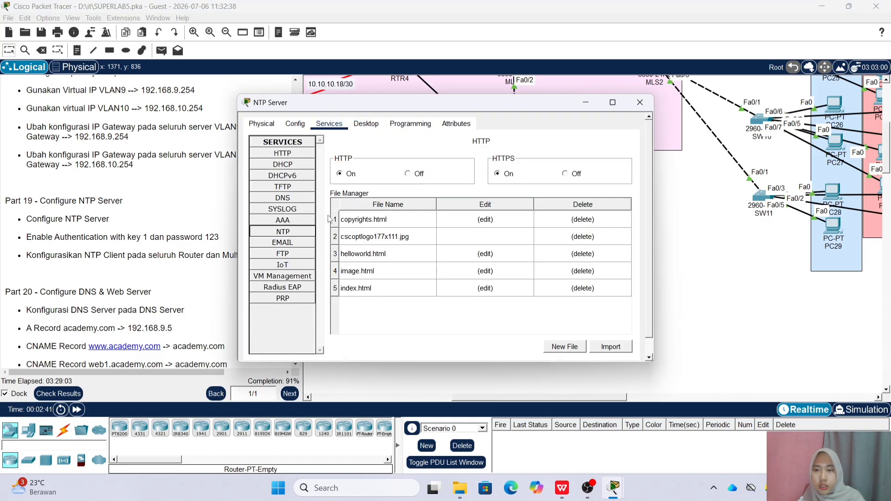
left_click(282, 232)
left_click(355, 186)
left_click(385, 200)
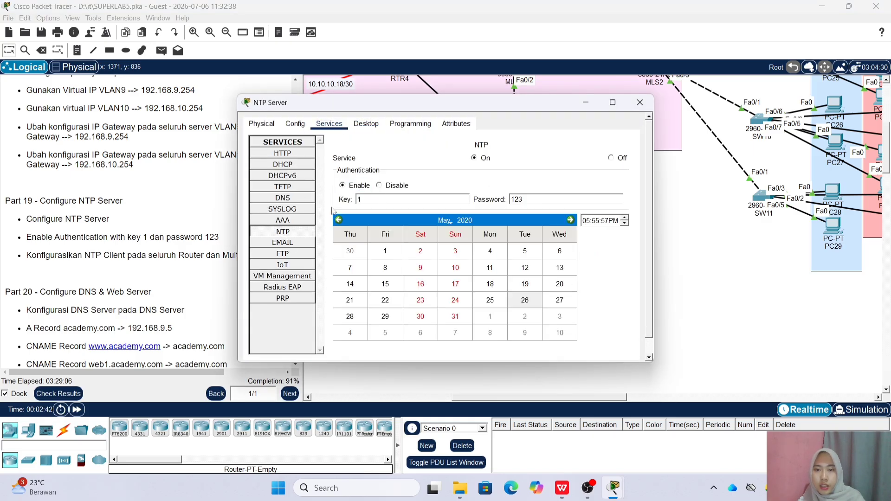
Open RTR2's CLI and enter global configuration mode with en and conf t
left_click(639, 103)
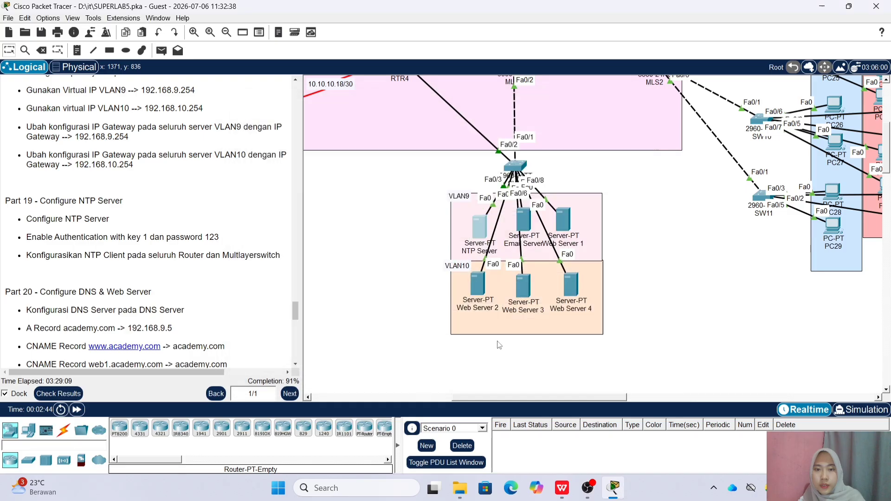
left_click_drag(478, 395, 327, 391)
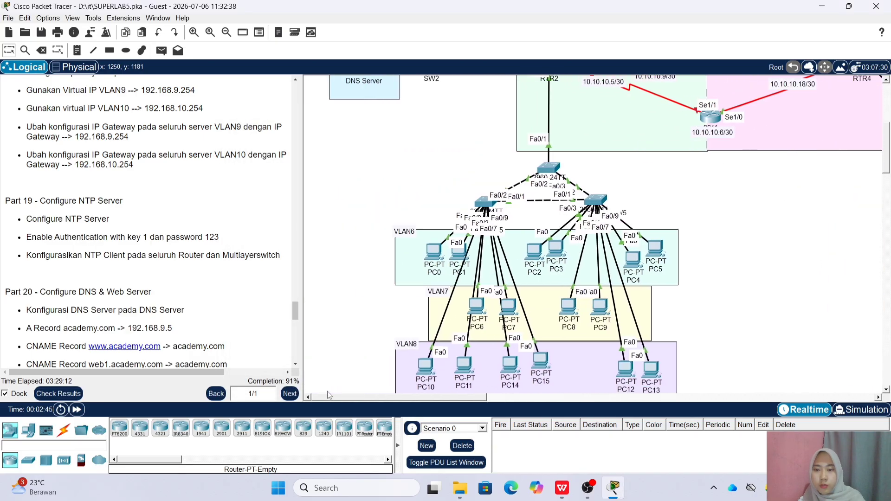
scroll(327, 391, "up", 3)
scroll(510, 388, "right", 2)
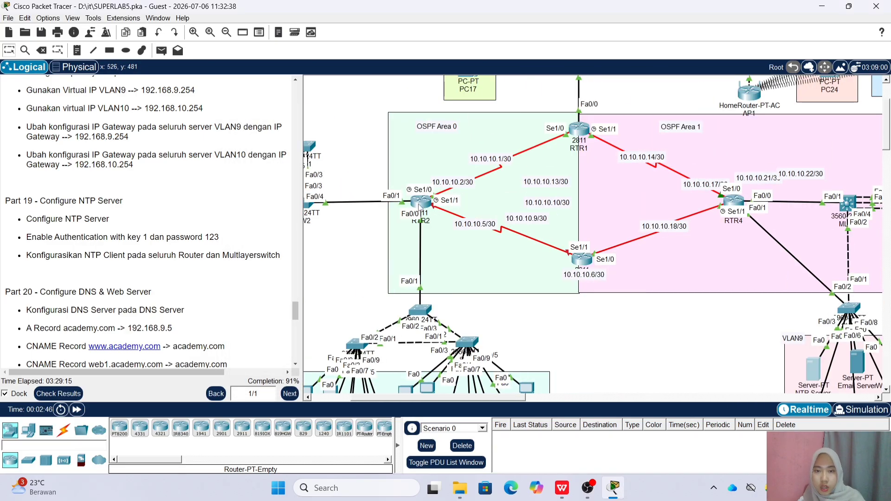
left_click(420, 201)
left_click(325, 125)
left_click(402, 343)
key("Return")
type("en")
key("Return")
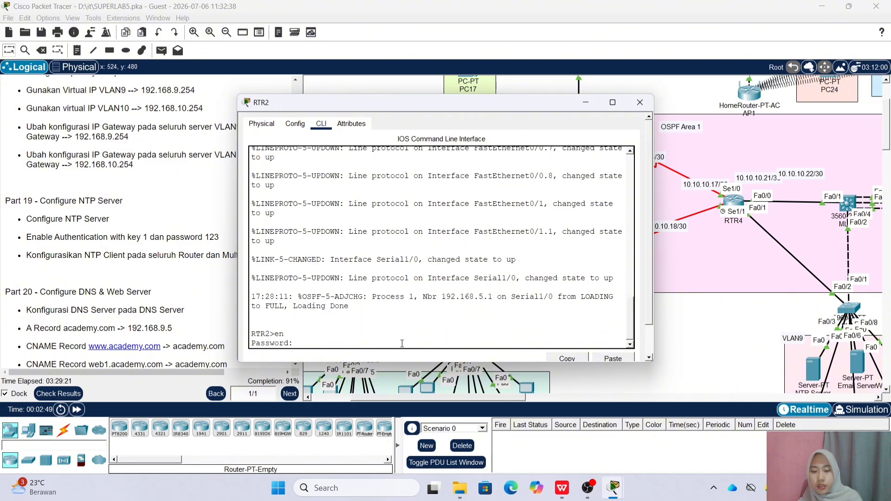
key("Return")
type("conf t")
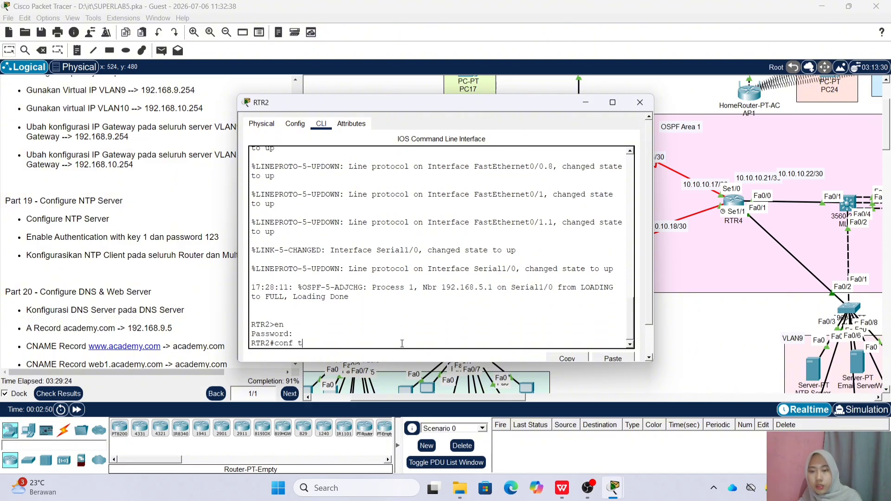
key("Return")
Add ntp server 192.168.9.3, ntp authenticate and MD5 authentication key 1, then copy the key command
type("ntp ser")
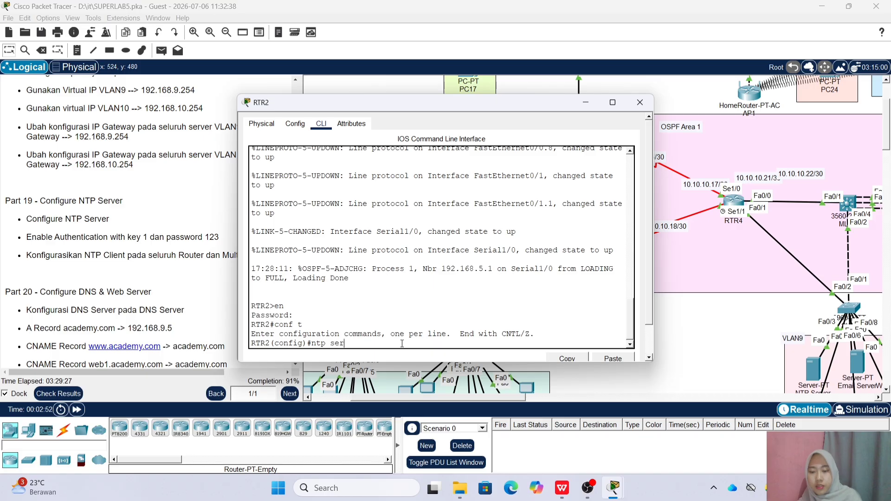
type("ver 192.168.9.3")
key("Return")
type("ntp authent")
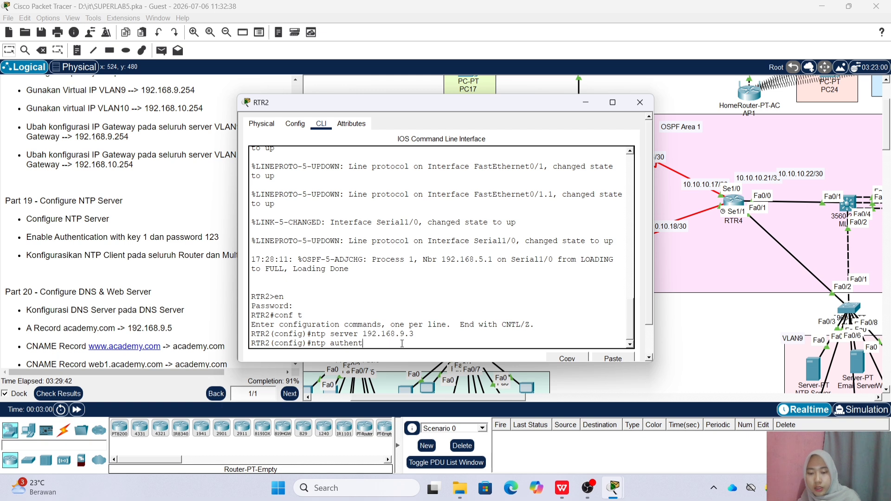
type("icate")
key("Return")
type("nt")
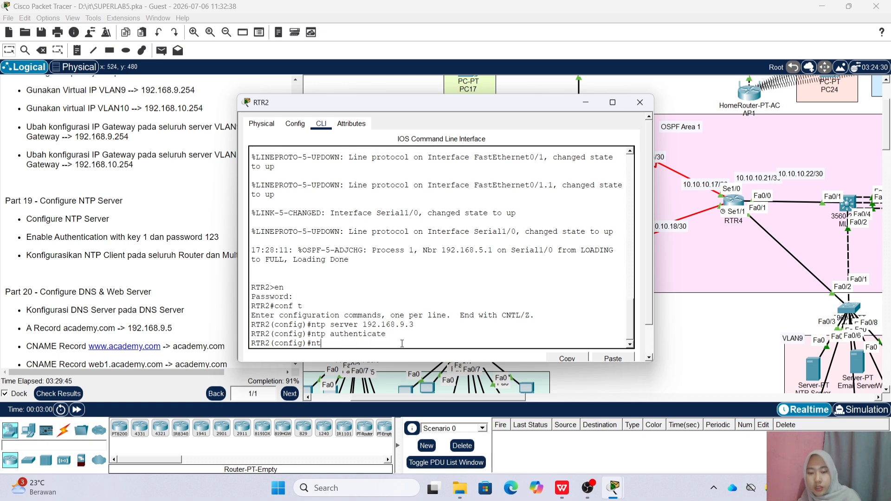
type("p authe")
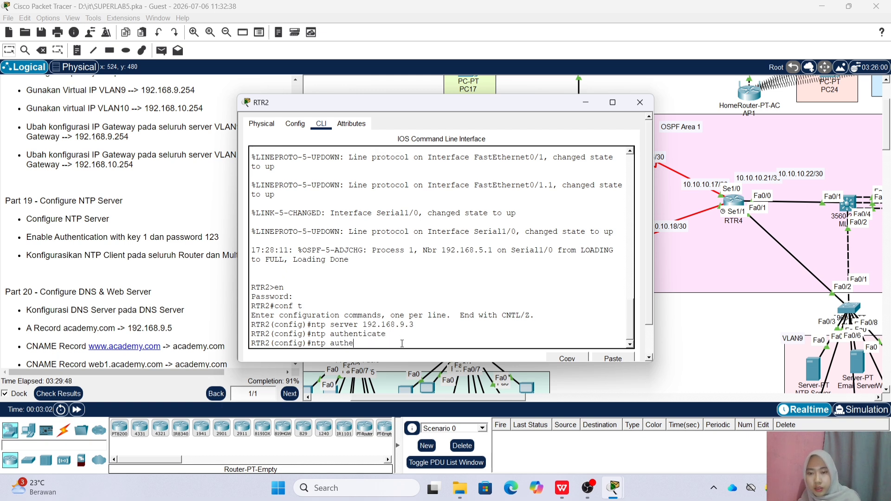
type("mntication")
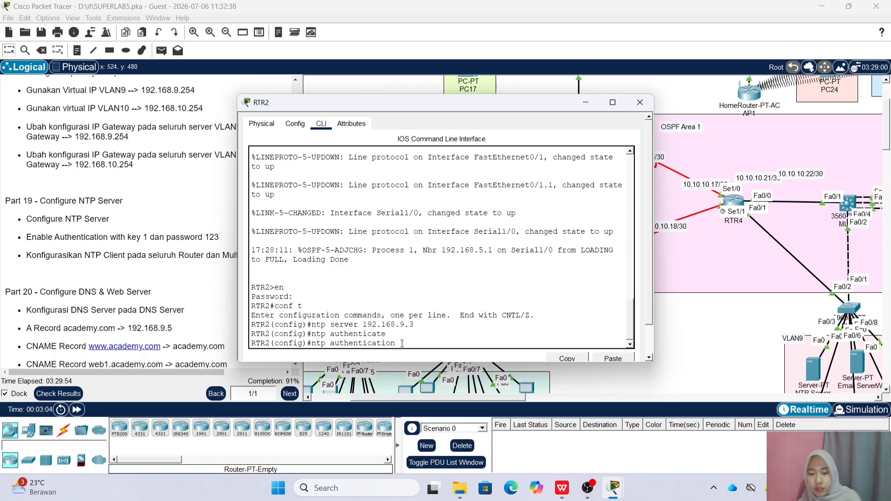
type("1 md5 123")
key("Return")
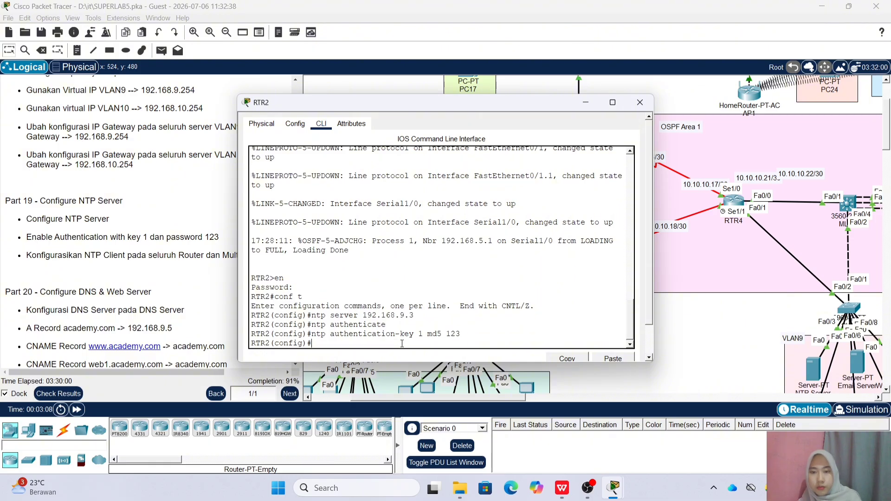
left_click_drag(311, 334, 464, 334)
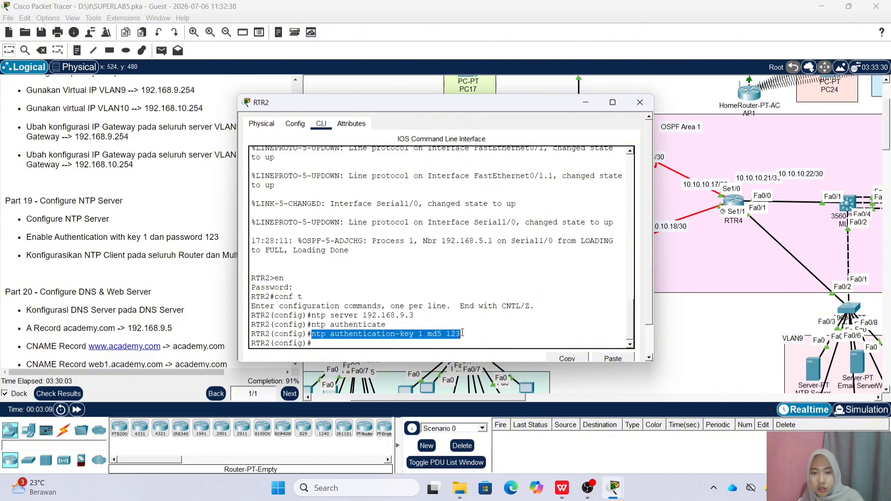
left_click(580, 360)
Open RTR1's CLI and enter global configuration mode with en and conf t
left_click(639, 102)
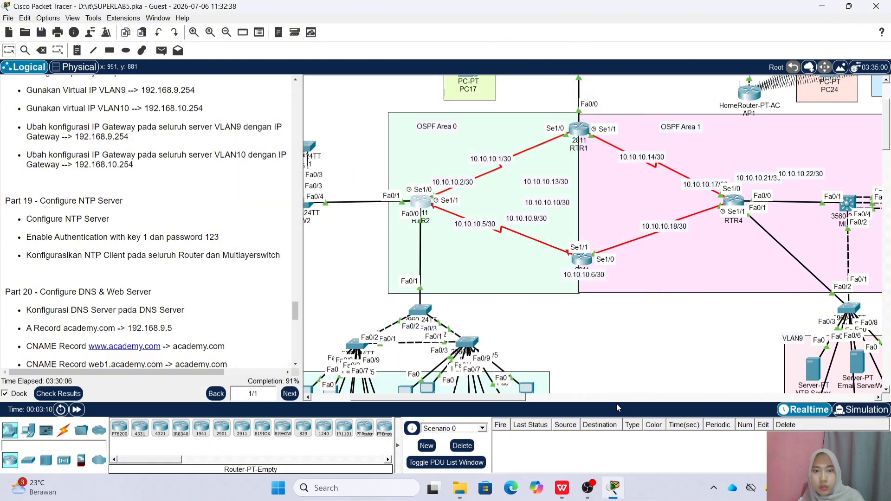
left_click(579, 131)
left_click(325, 122)
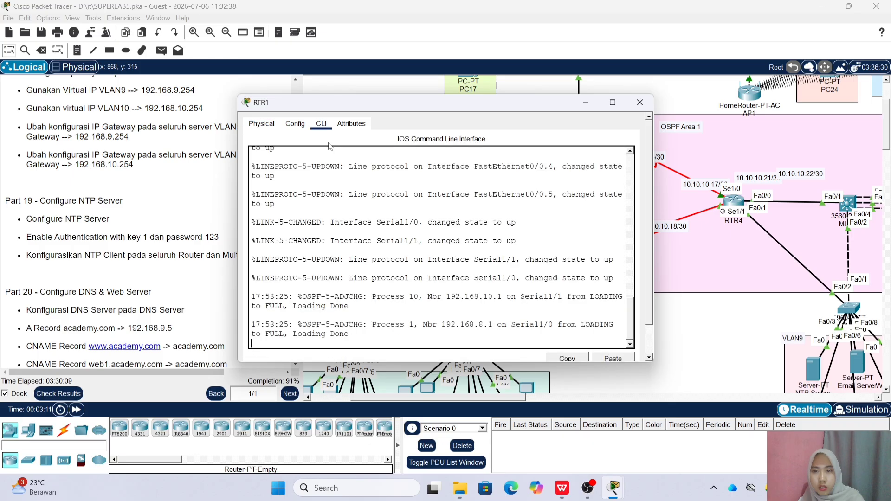
key("Return")
type("en")
key("Return")
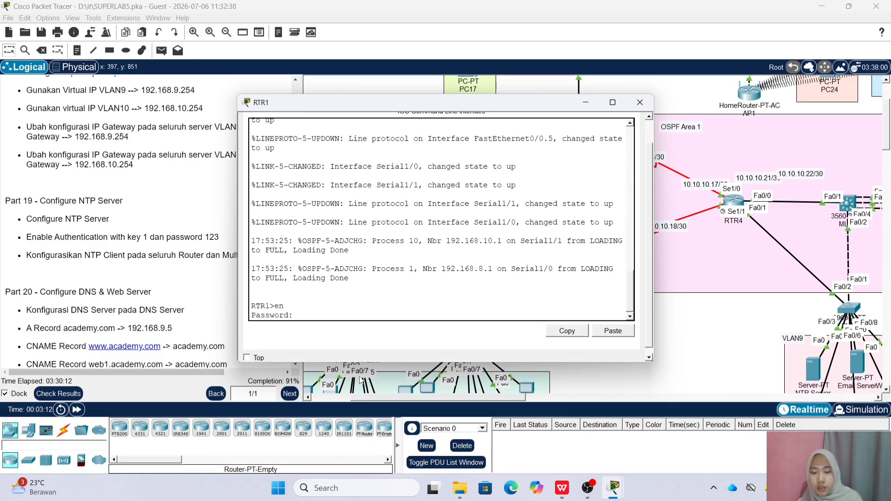
key("Return")
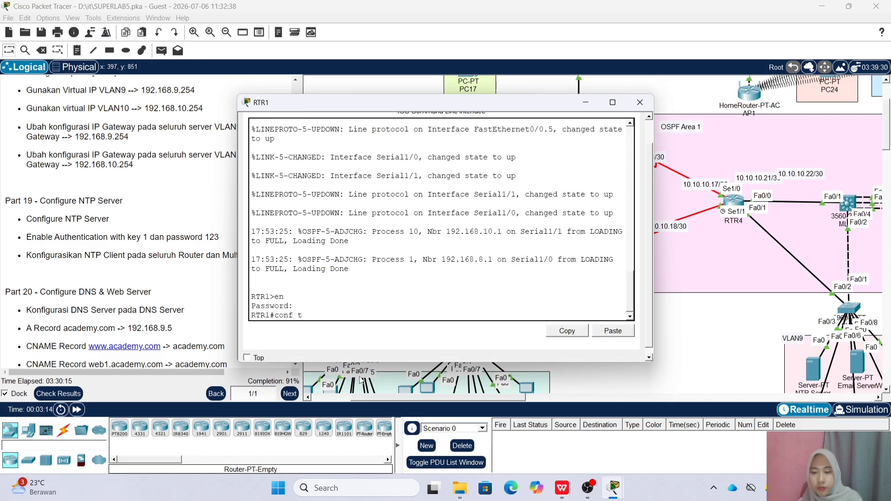
type("conf t")
key("Return")
Point RTR1 at NTP server 192.168.9.3 and paste in the MD5 authentication key 1 command
type("ntp server 192.1")
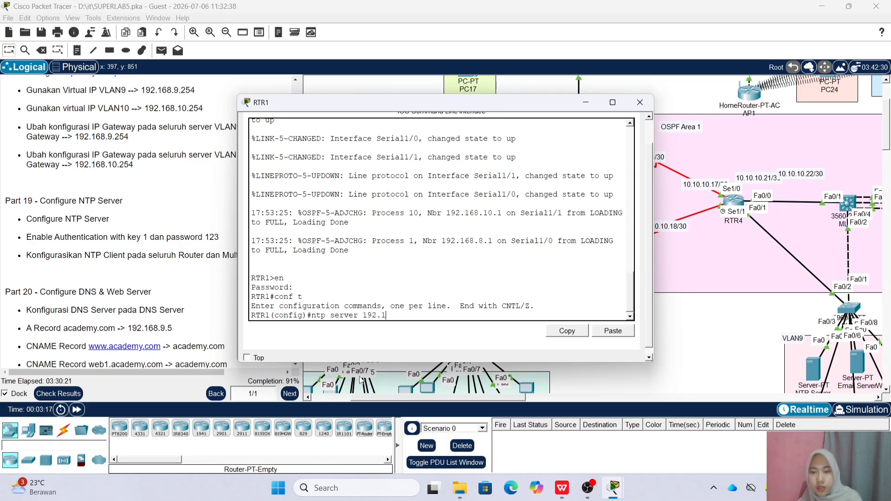
type("68.9.3")
key("Return")
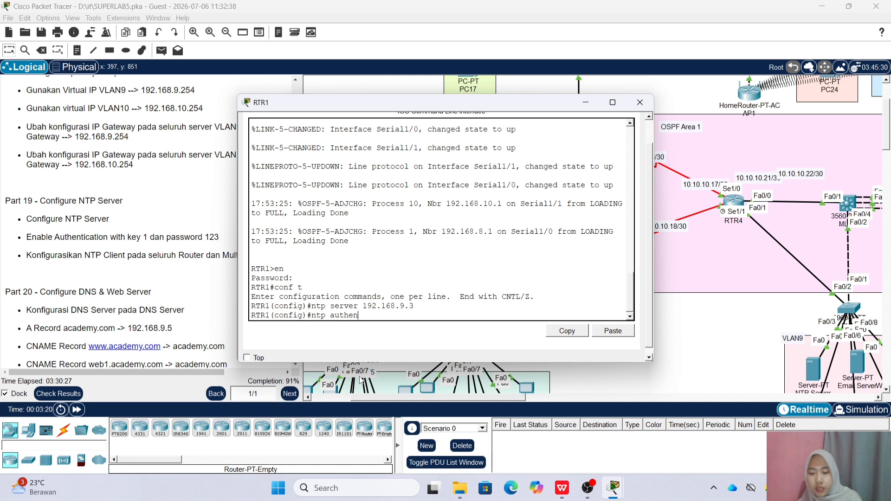
key("Return")
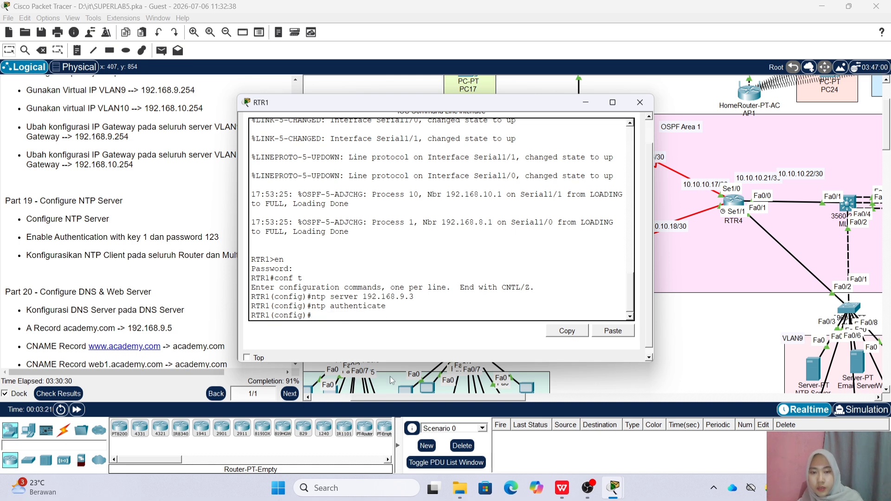
left_click(601, 333)
key("Return")
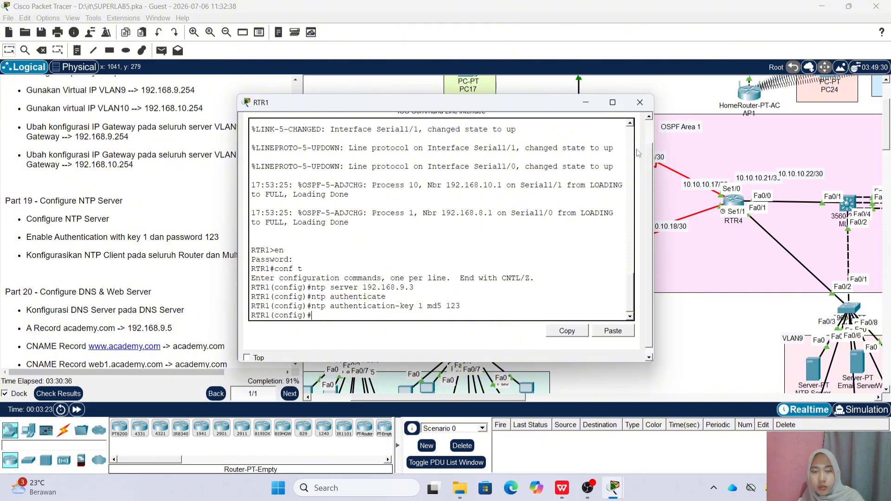
left_click(640, 102)
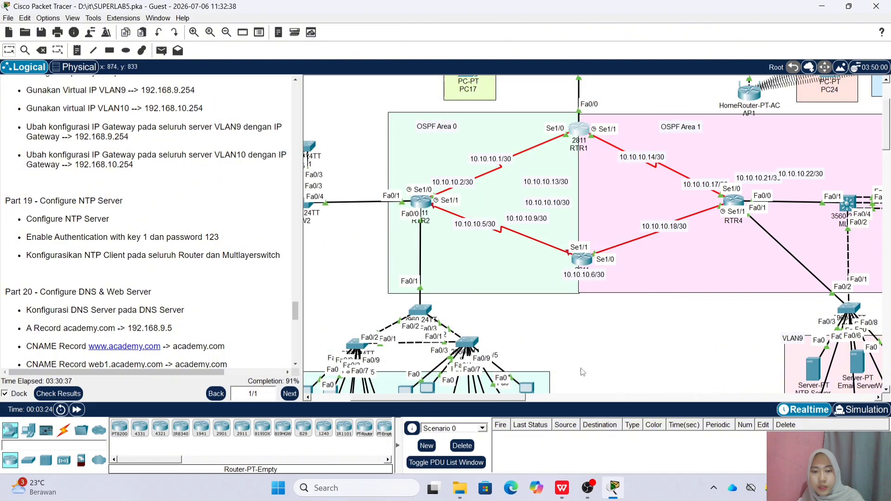
Open RTR3's CLI and enter global configuration mode with en and conf t
left_click(581, 258)
left_click(321, 124)
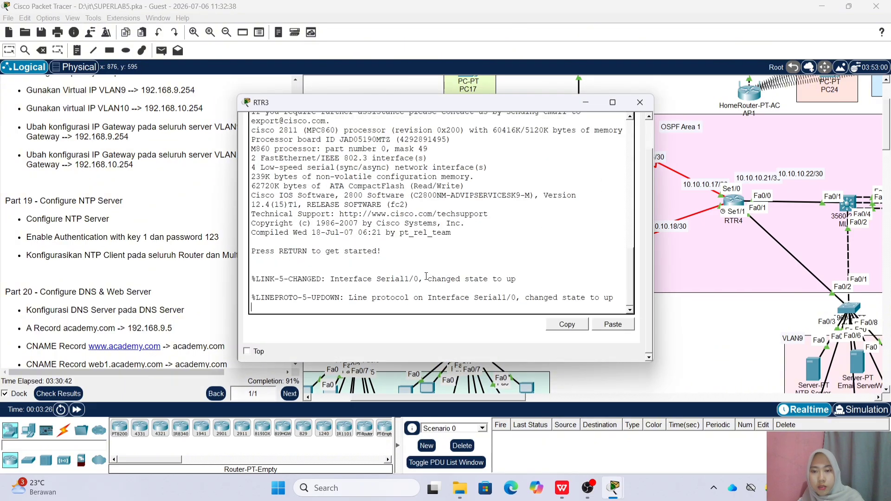
key("Return")
type("en")
key("Return")
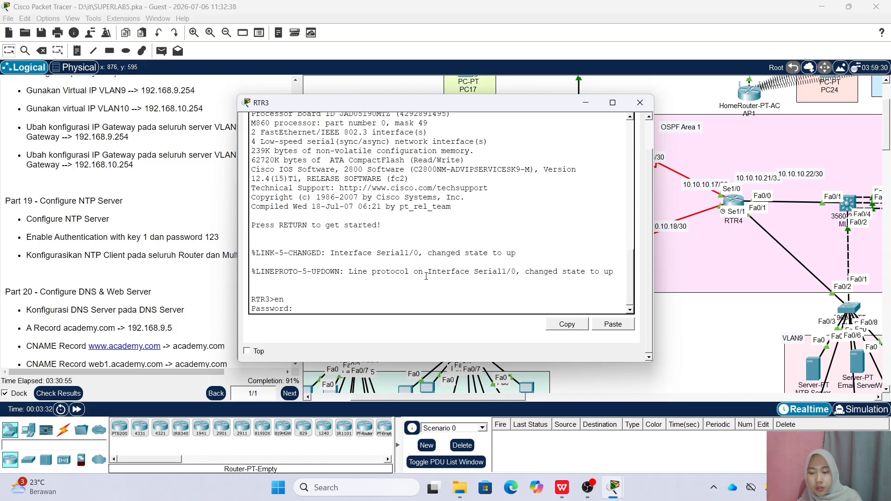
key("Return")
type("conf t")
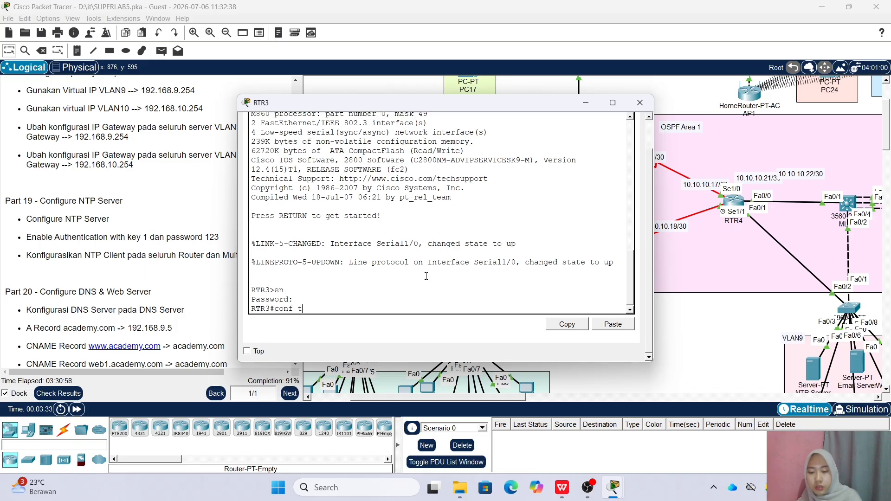
key("Return")
Add ntp server 192.168.9.3, ntp authenticate and the pasted MD5 key 1 command on RTR3
type("ntp")
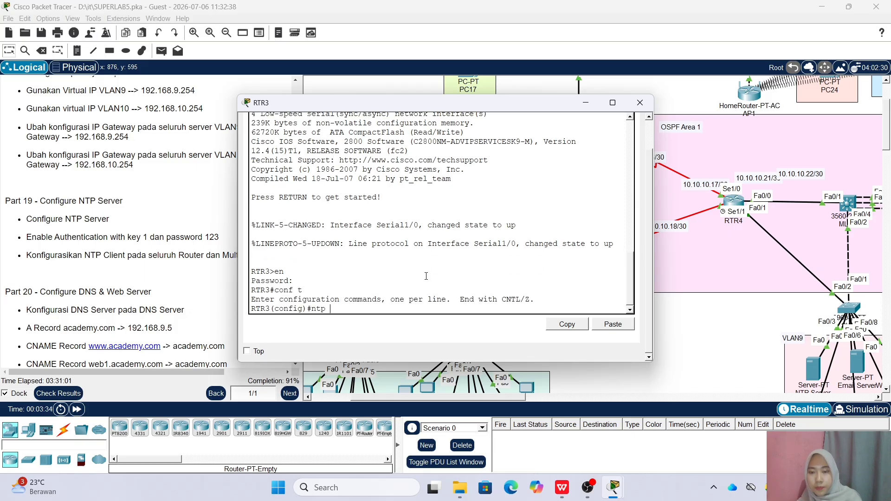
type(" server 192.168")
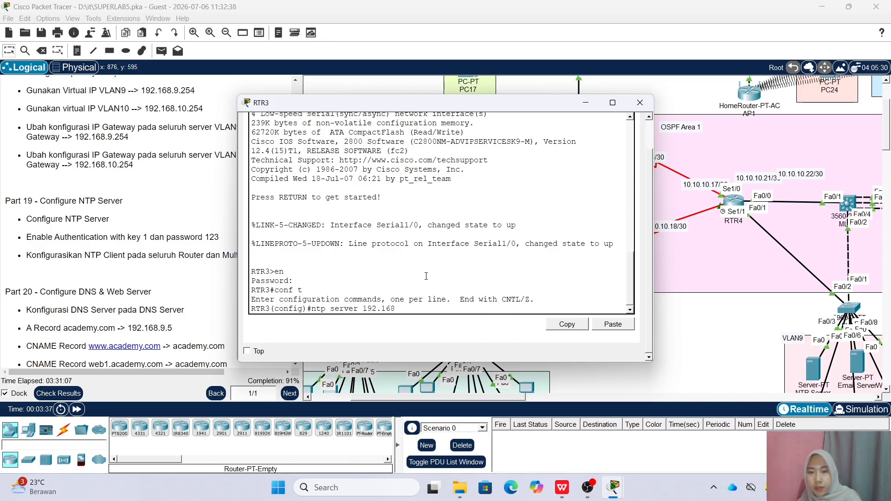
type(".9.3")
key("Return")
type("ntp authenticate")
key("Return")
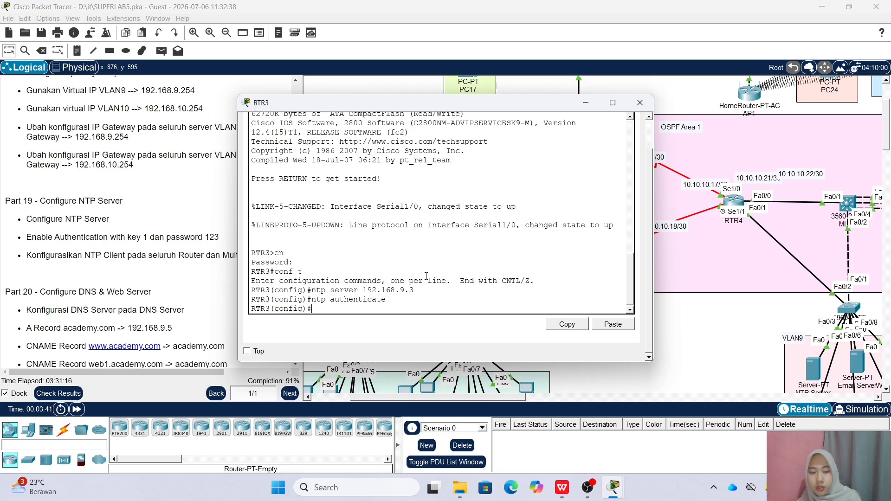
left_click(613, 324)
key("Return")
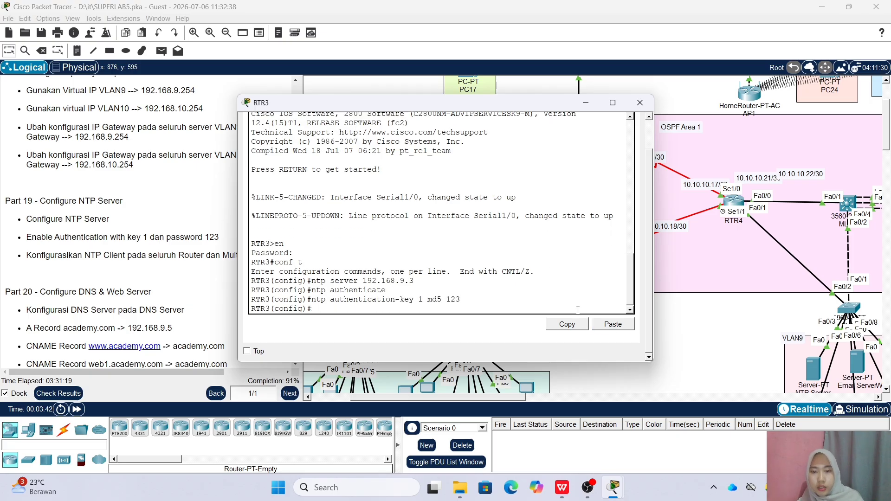
left_click(640, 102)
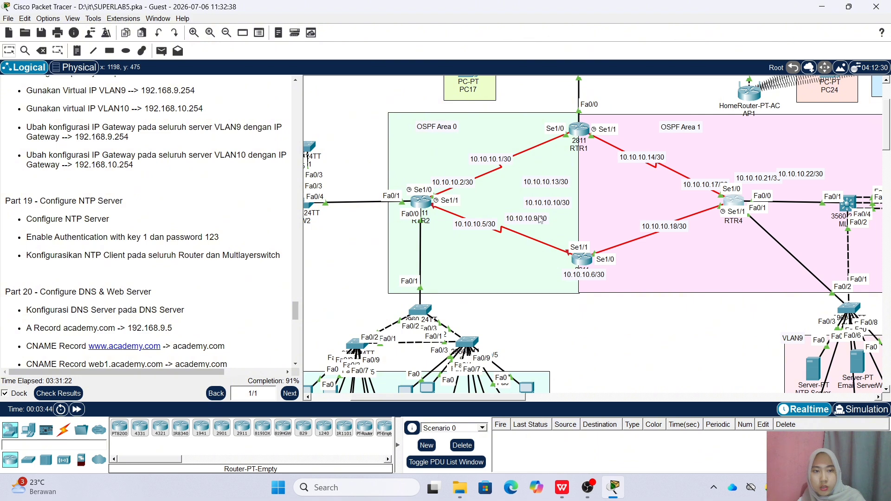
Exit subinterface mode on RTR4 and add ntp server 192.168.9.3, ntp authenticate and MD5 key 1
key("Return")
type("e")
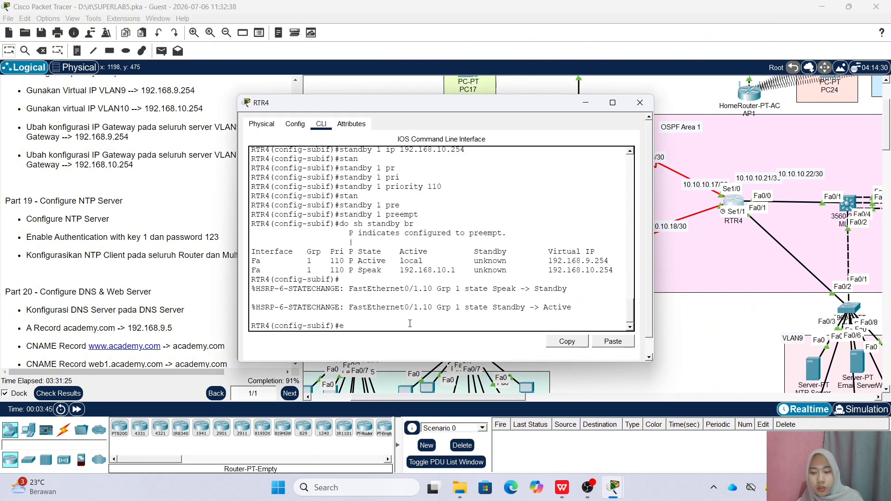
type("x")
key("Return")
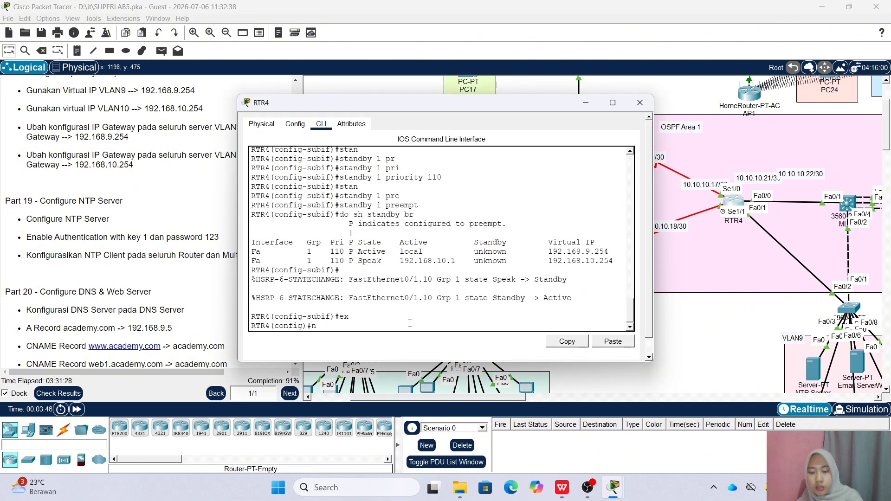
type("ntp server 192.168.9.3")
key("Return")
type("ntp authenticate")
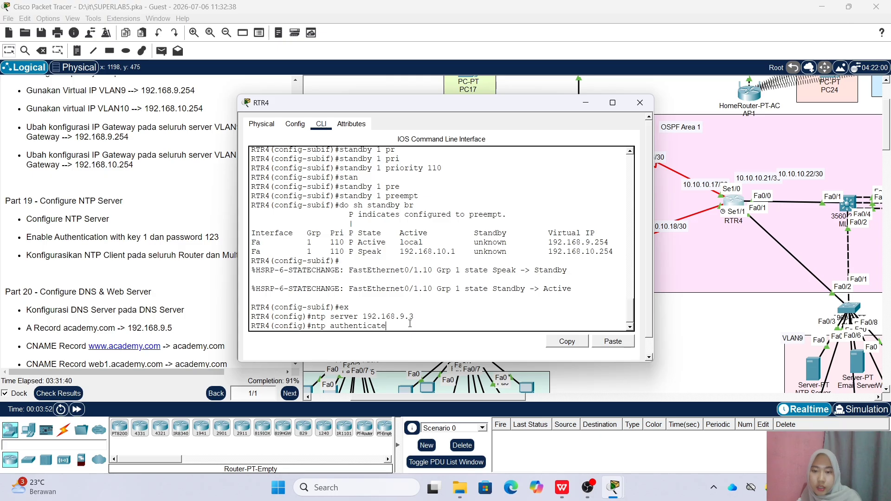
key("Return")
type("ntp")
left_click(613, 341)
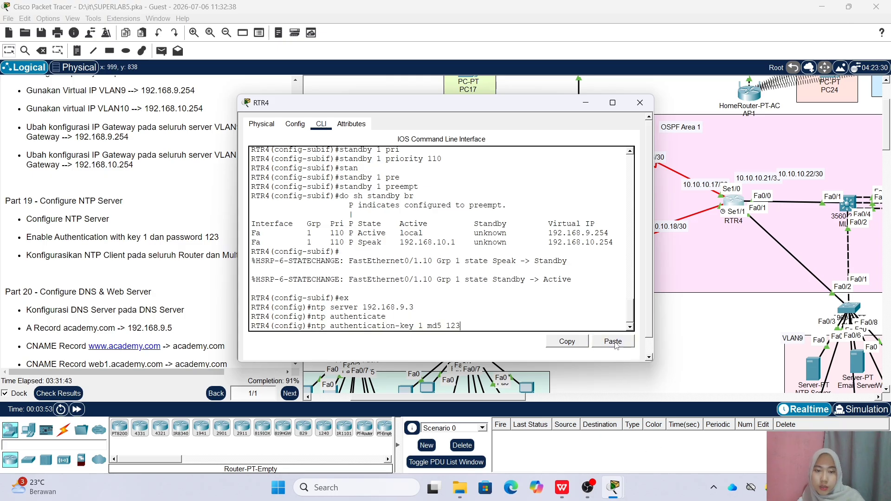
key("Return")
On MLS1, exit interface mode and enter ntp server 192.168.9.3, ntp authenticate and authentication-key 1 md5
left_click(639, 102)
left_click_drag(504, 398, 555, 405)
left_click(678, 203)
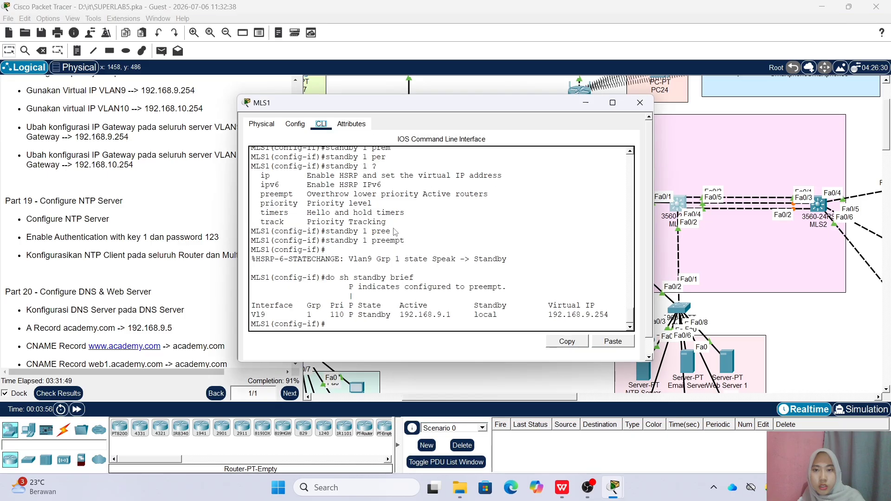
type("ex")
key("Return")
type("ntp server 19")
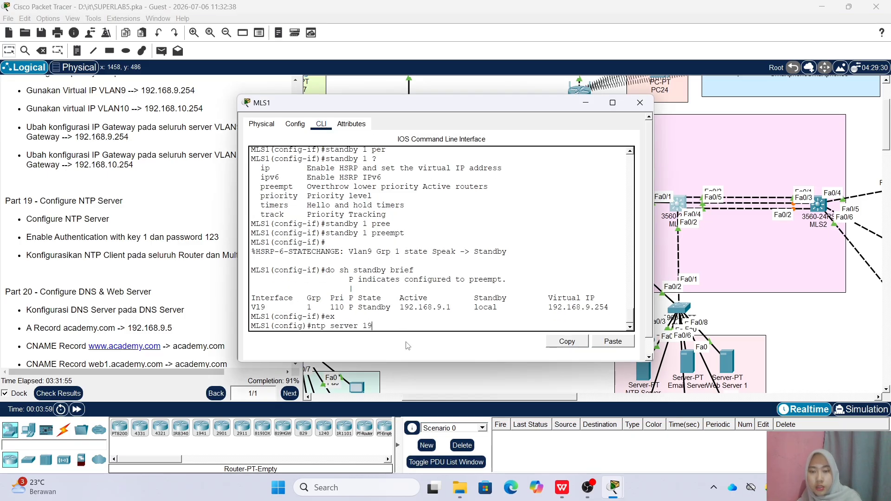
type("2.168.9.3")
key("Return")
type("ntp authentica")
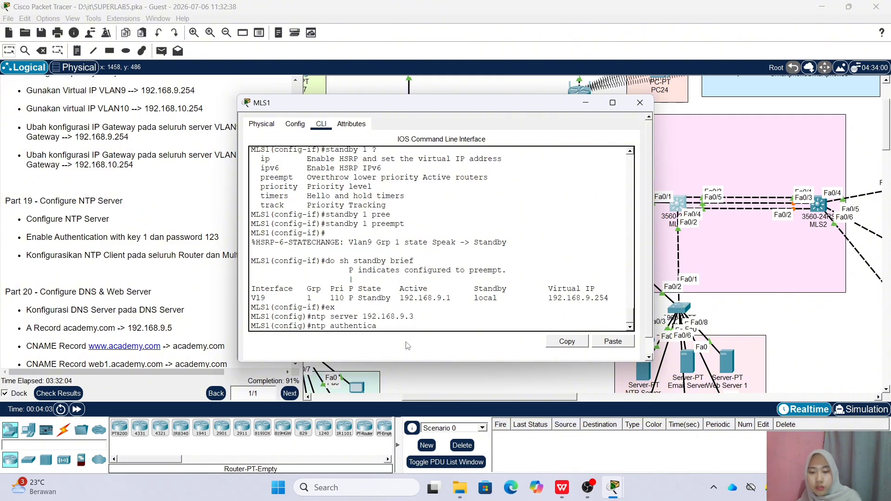
type("te")
key("Return")
type("ntp authentication-key 1 md5 123")
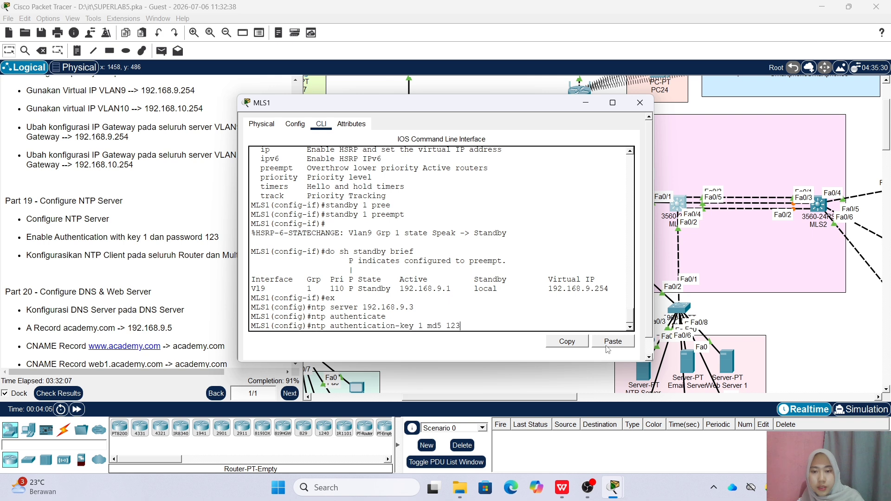
key("Return")
left_click(639, 103)
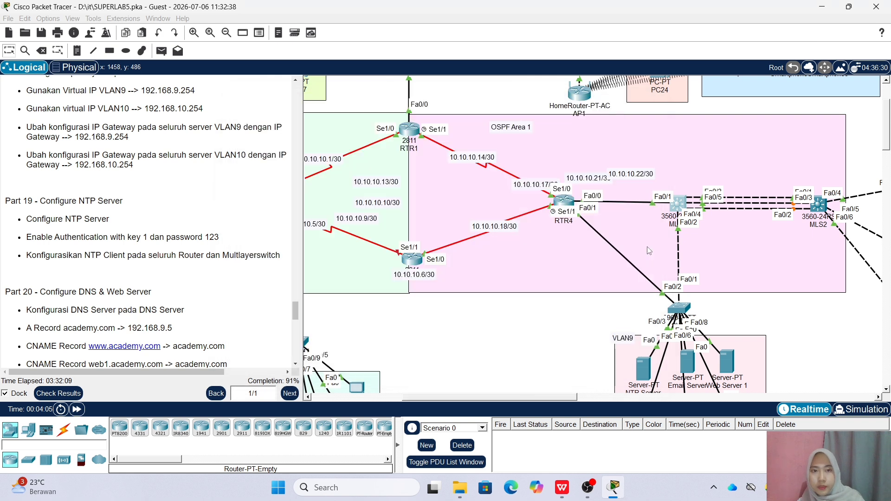
Open MLS2's CLI and enter global configuration mode with en and conf t
left_click(818, 204)
left_click(320, 124)
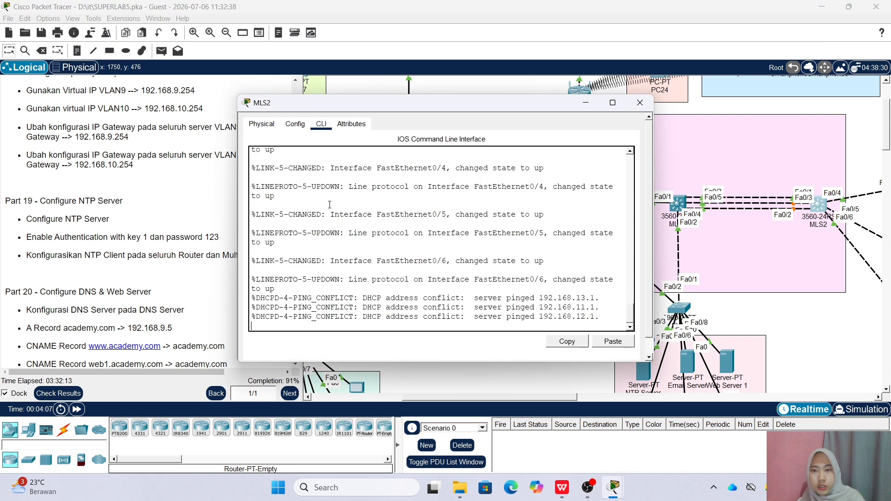
type("en")
key("Return")
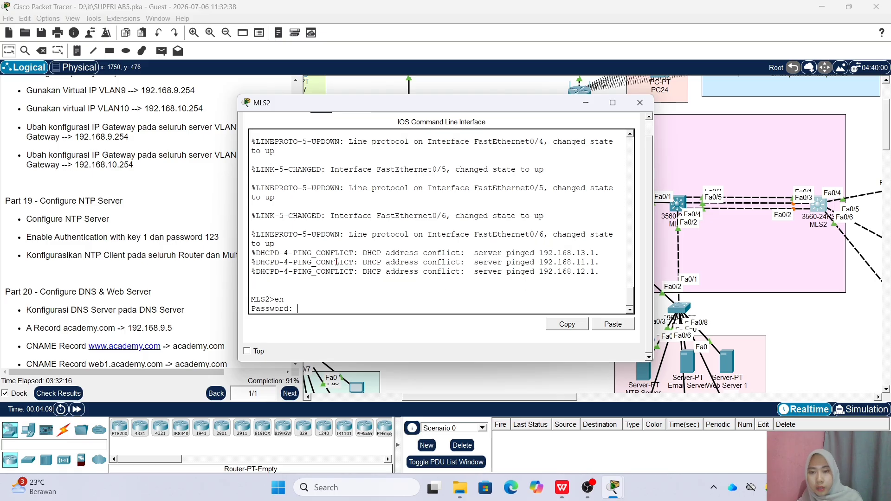
key("Return")
type("con")
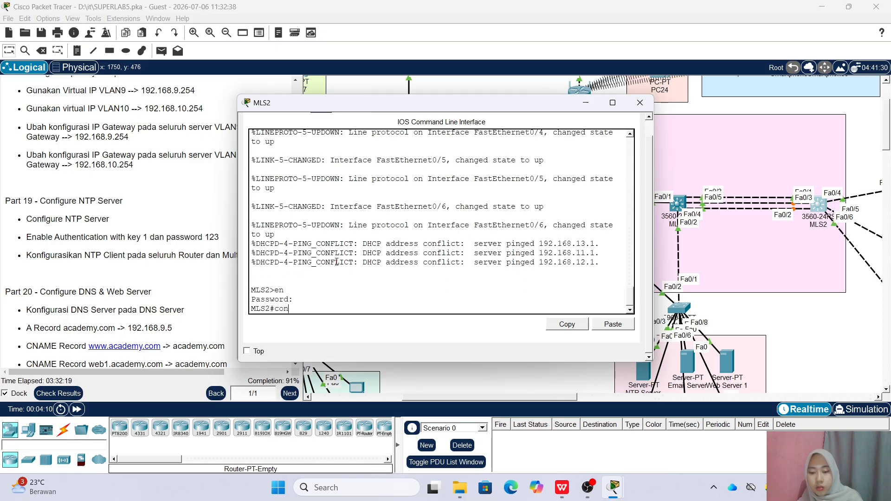
type("f t")
key("Return")
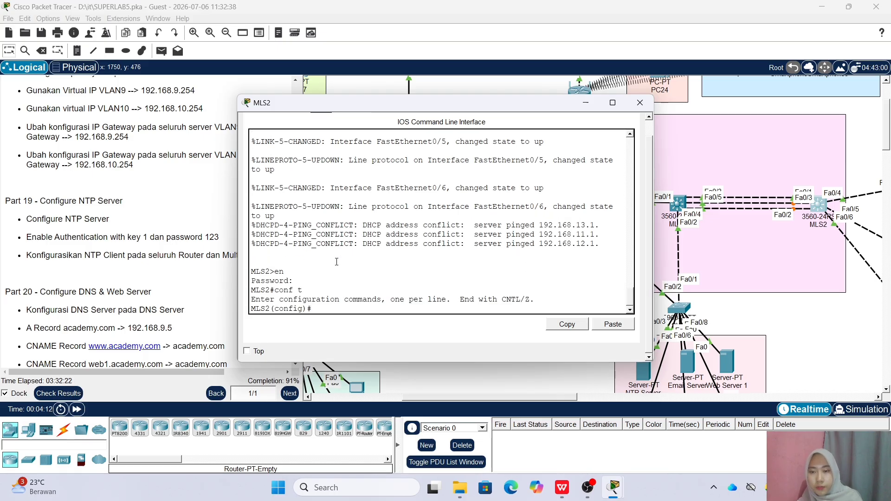
Add ntp server 192.168.9.3, ntp authenticate and the pasted MD5 key 1 command on MLS2
type("ntp server 192.168.3.")
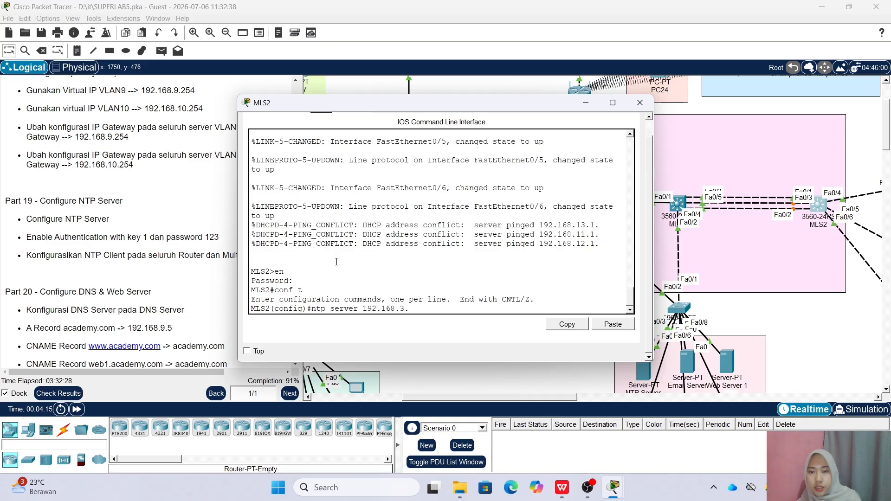
key("BackSpace")
key("BackSpace")
type("9.3")
key("Return")
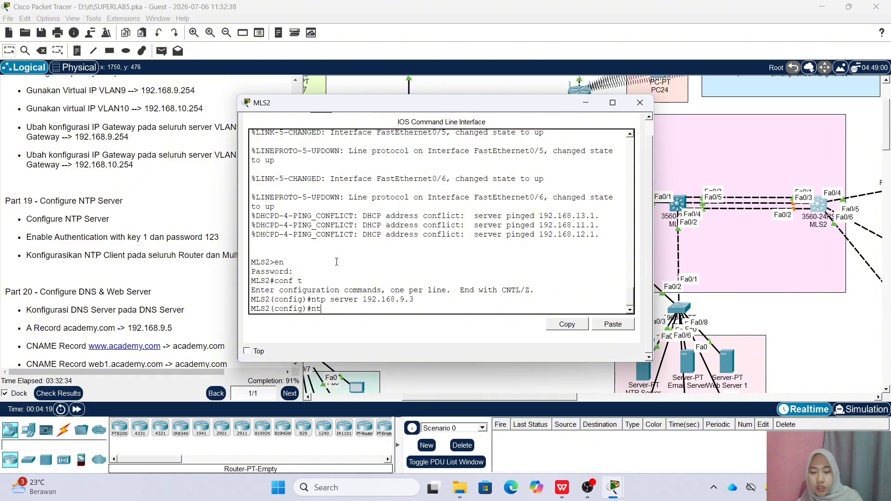
type("ntp authenticate")
key("Return")
left_click(613, 324)
key("Return")
left_click(640, 102)
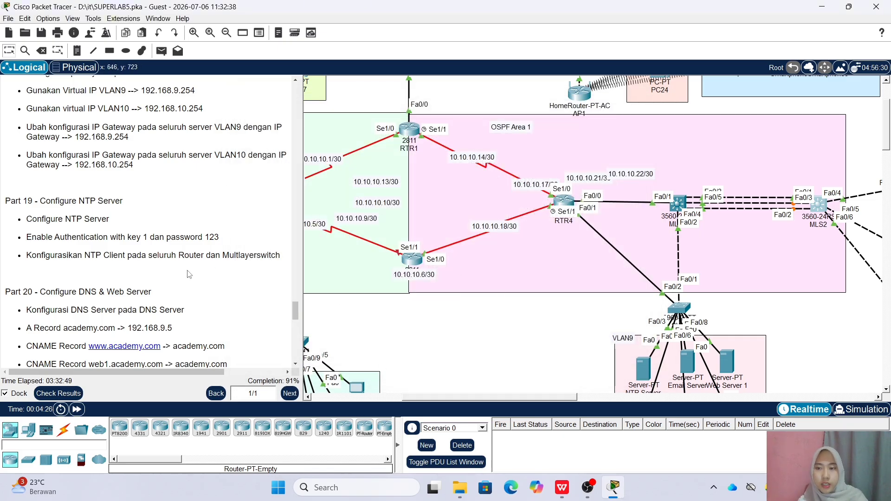
scroll(189, 274, "down", 5)
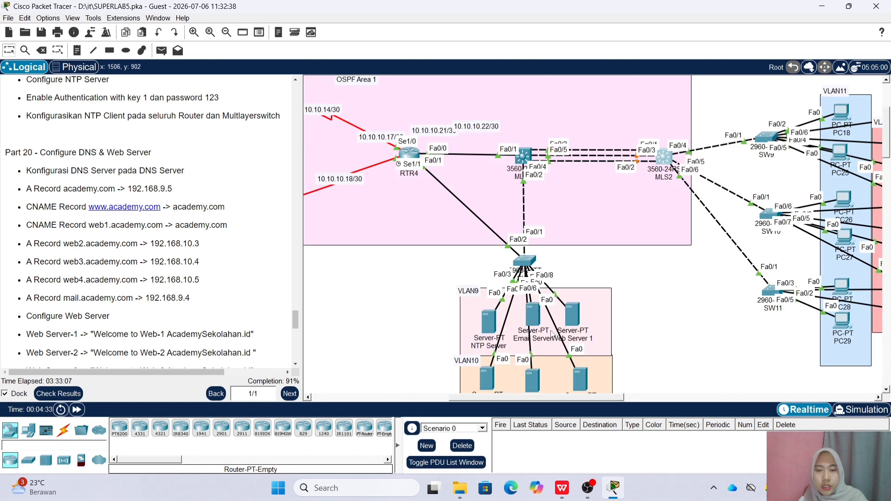
Switch the DNS Server's DNS service on and add an A record mapping academy.com to 192.168.9.5
scroll(540, 322, "down", 1)
left_click_drag(524, 399, 382, 408)
scroll(381, 230, "up", 2)
left_click(367, 206)
left_click(396, 117)
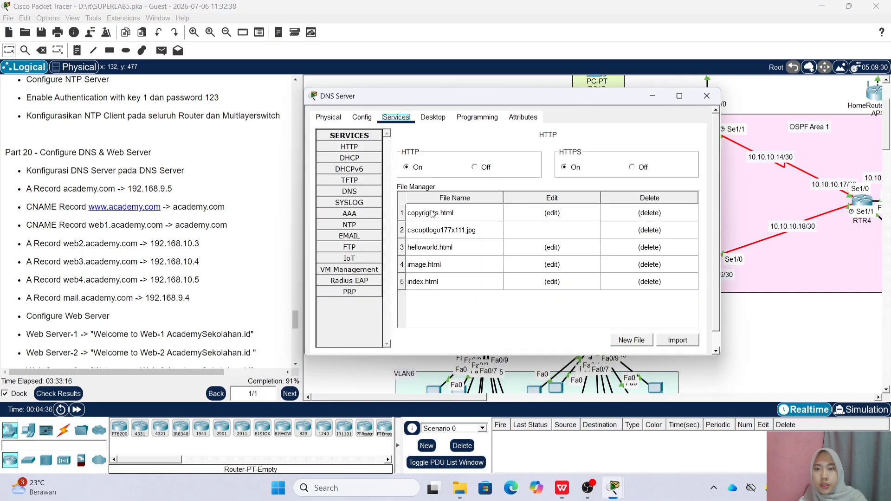
left_click(349, 191)
left_click(507, 153)
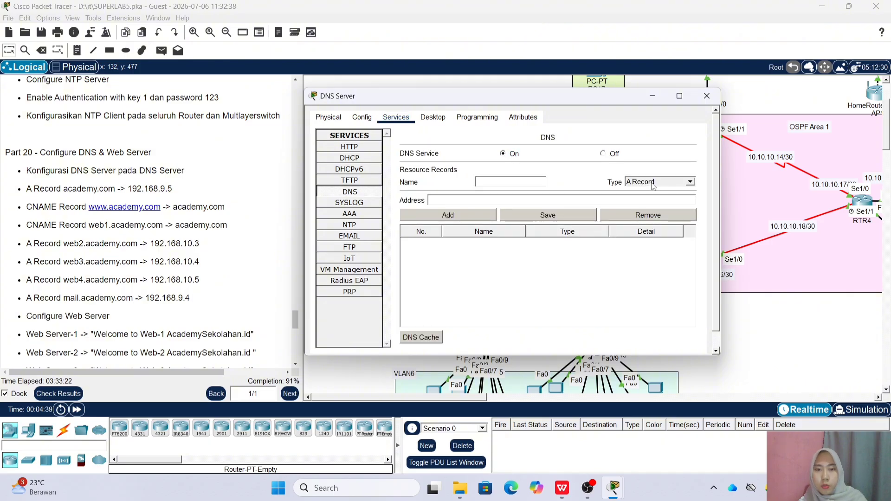
type("academy.com")
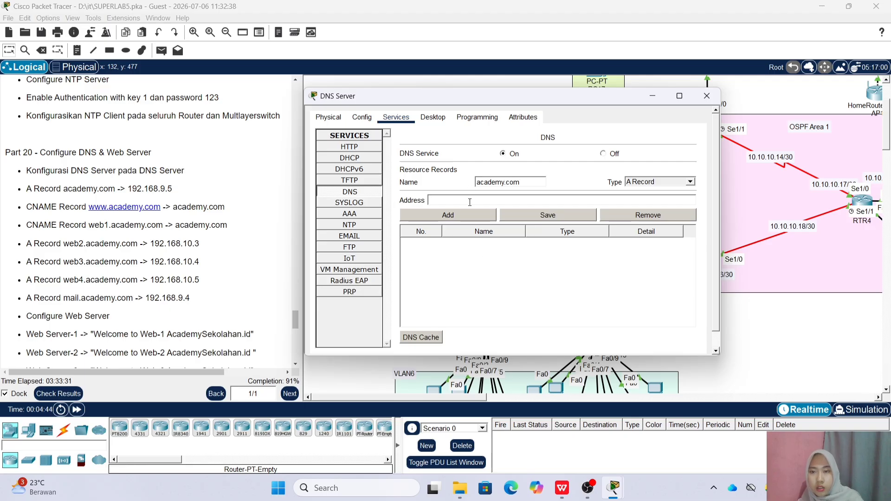
type("192.168")
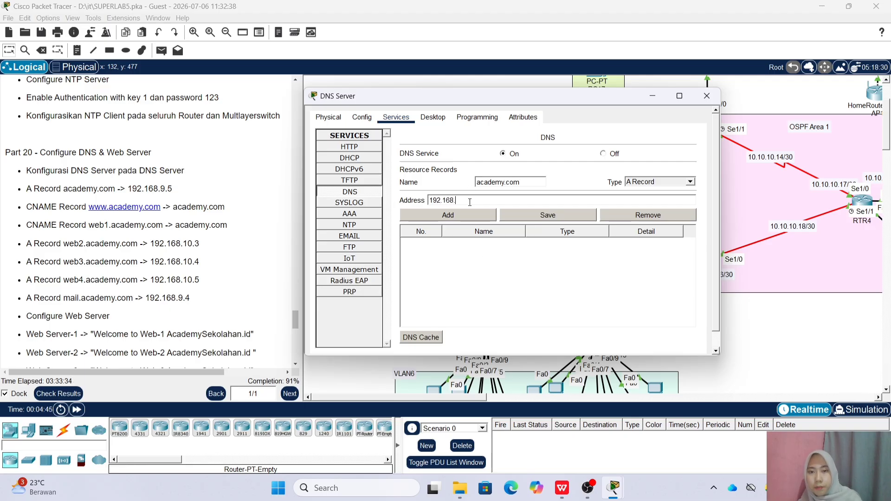
type(".9.5")
left_click(469, 213)
left_click(500, 244)
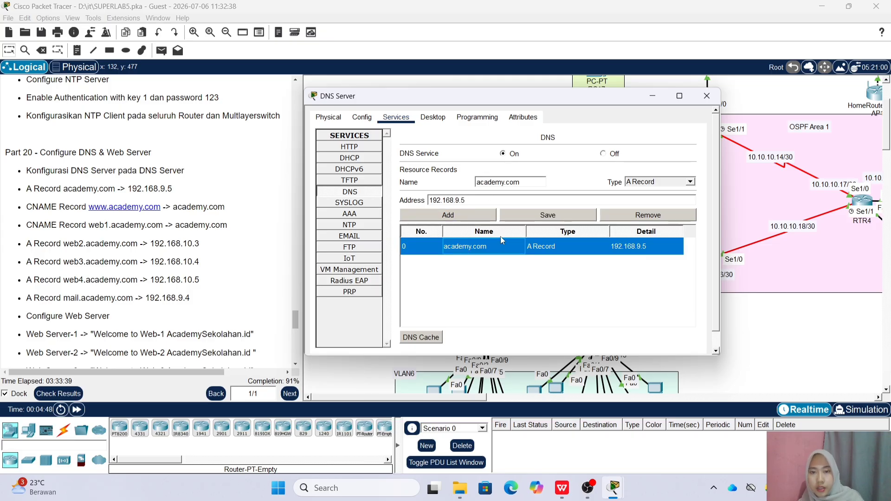
left_click(691, 183)
left_click(659, 208)
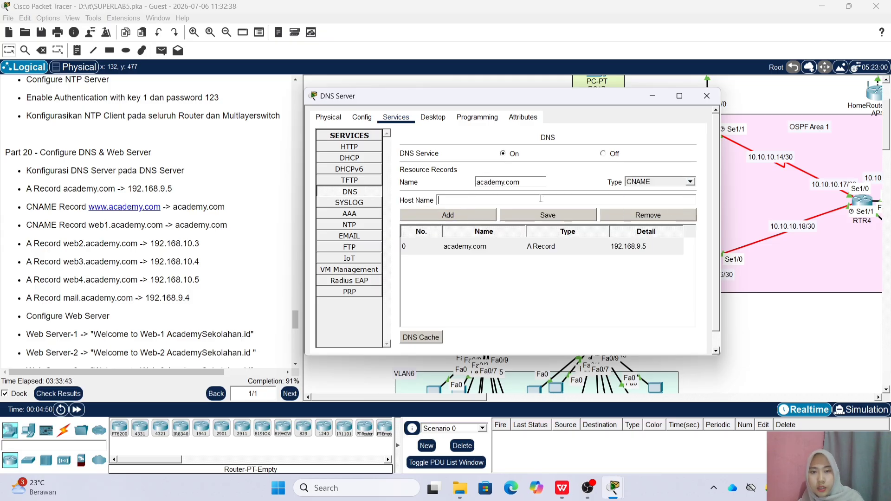
left_click(474, 178)
left_click(477, 185)
type("www.")
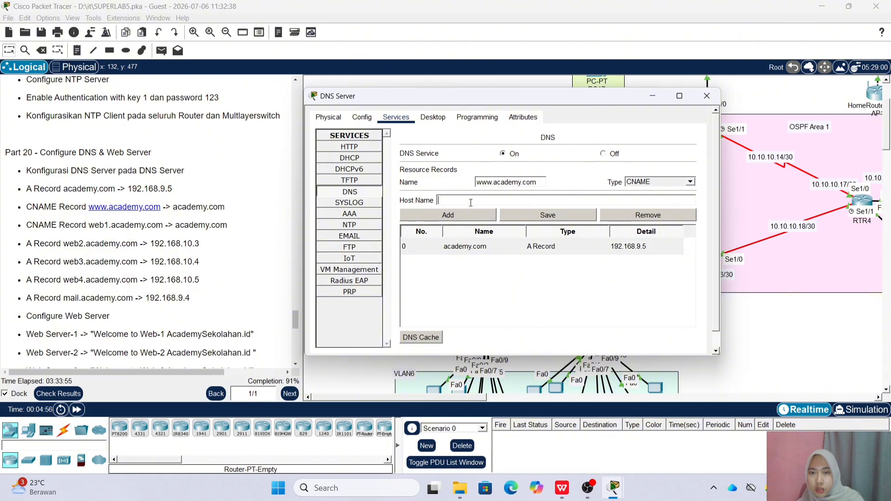
left_click(487, 203)
type("academy.co")
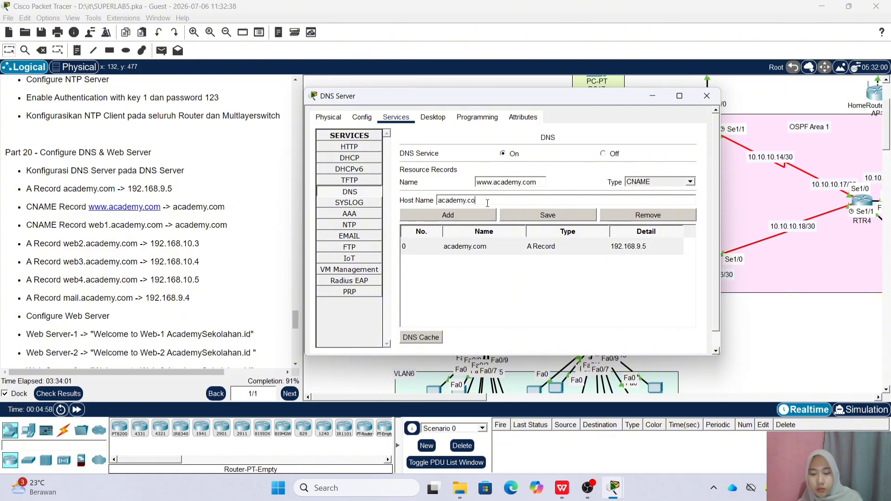
left_click(458, 217)
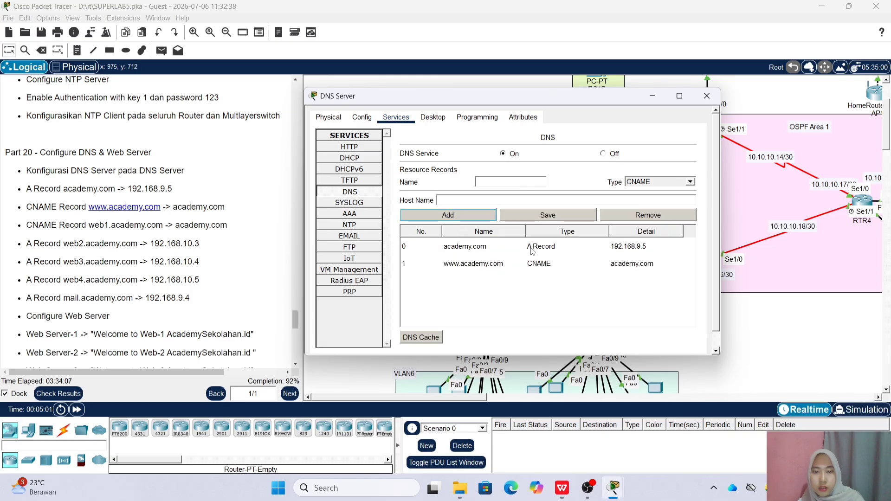
Add a CNAME record web1.academy.com to academy.com, then return the type to A Record
left_click(465, 247)
left_click(509, 264)
left_click(514, 200)
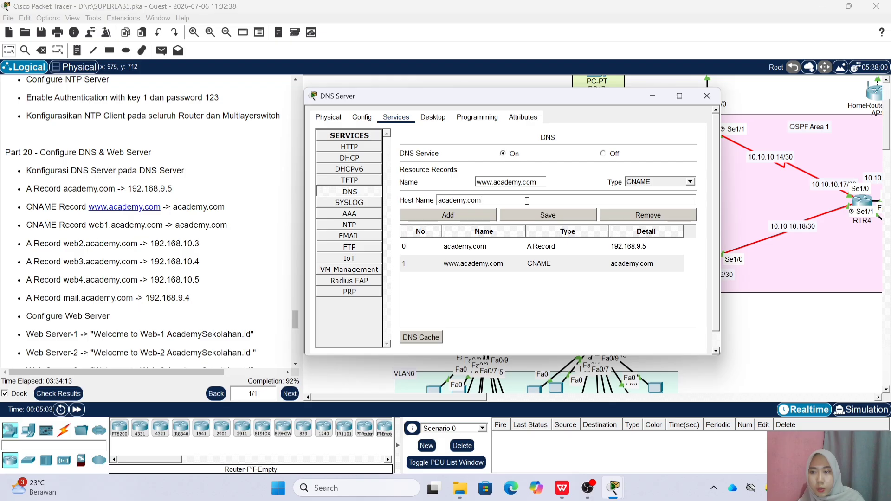
key("BackSpace")
key("BackSpace")
key("BackSpace")
type("web1")
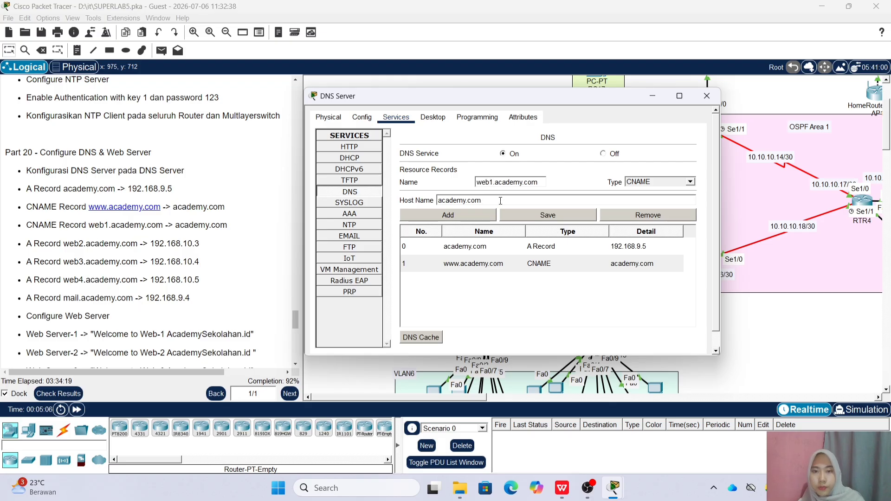
left_click(483, 216)
left_click(683, 182)
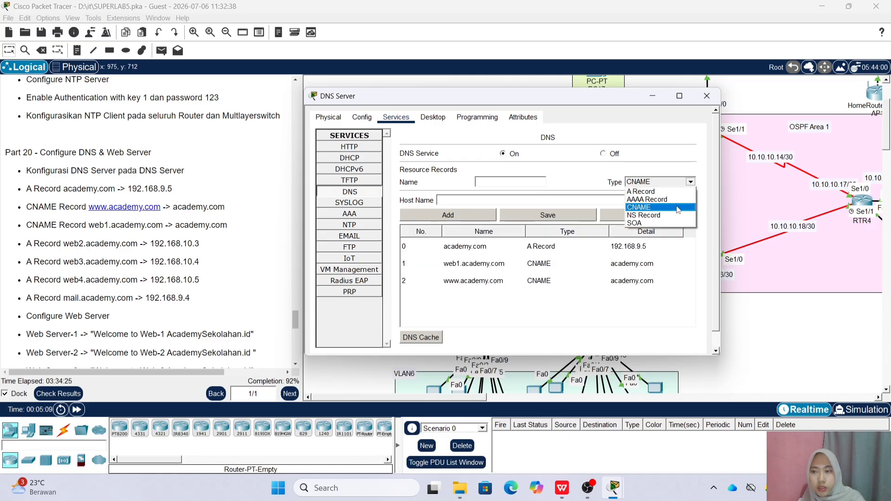
left_click(643, 191)
Add an A record web2.academy.com at 192.168.10.3
left_click(500, 182)
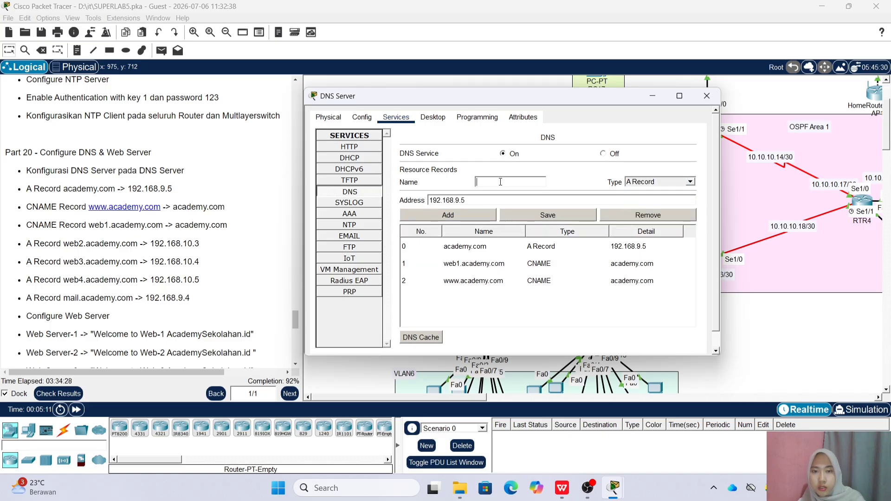
type("web2.")
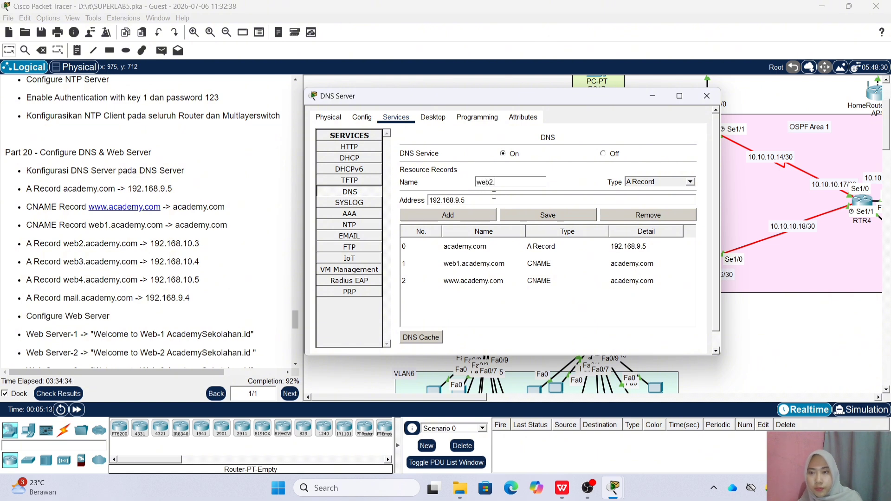
type("demys.com")
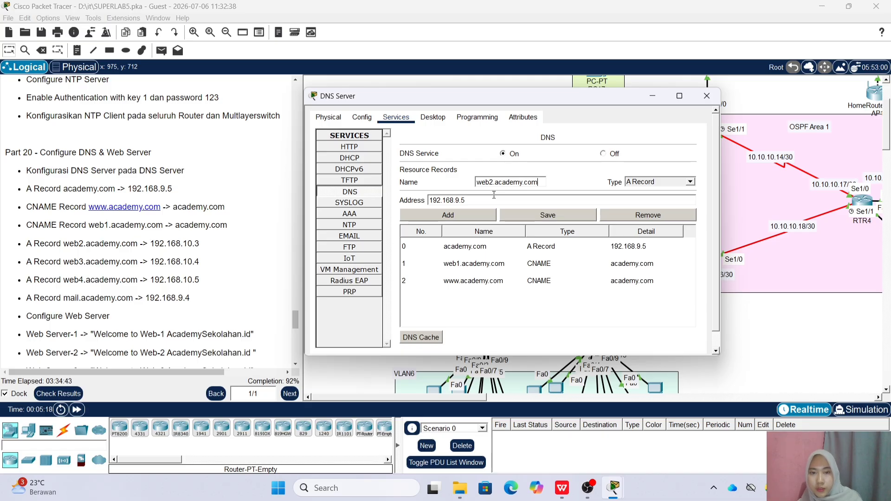
key("BackSpace")
key("BackSpace")
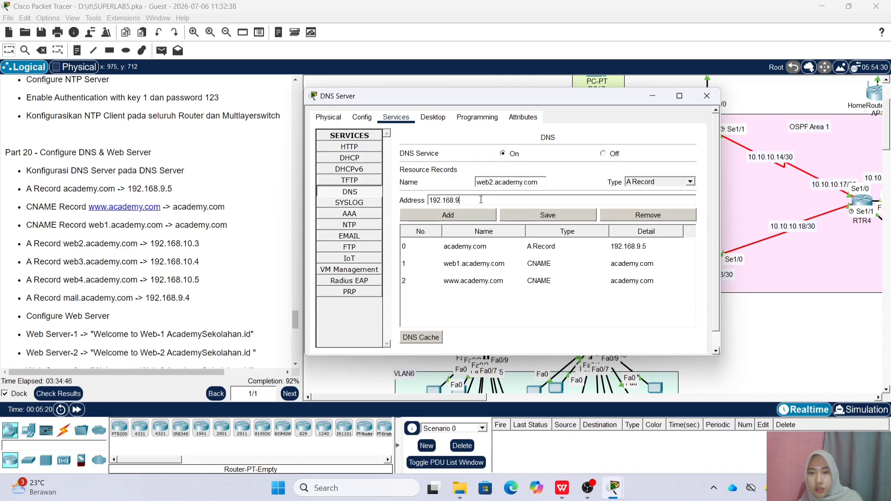
type("10.3")
left_click(446, 215)
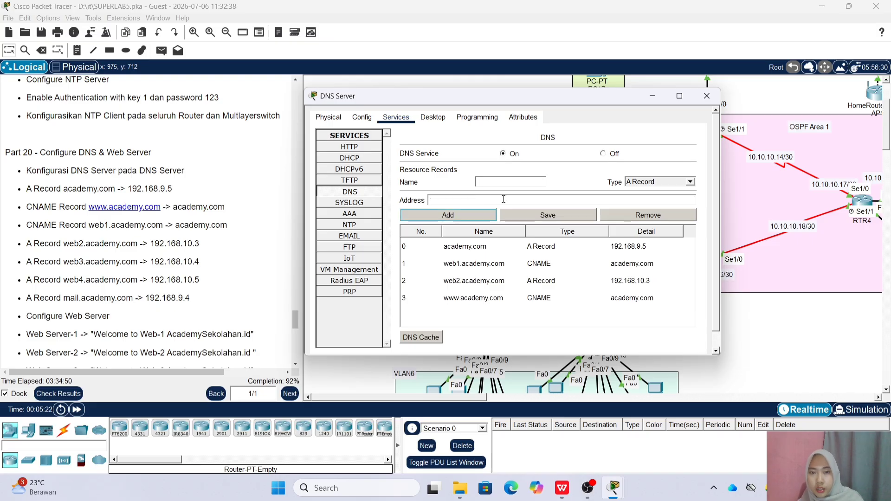
Add an A record web3.academy.com at 192.168.10.4
left_click(506, 250)
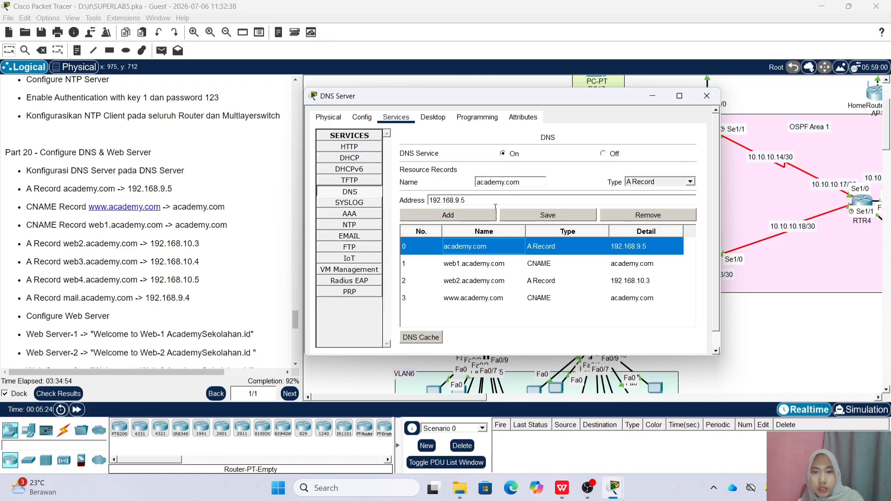
left_click(498, 299)
left_click(495, 280)
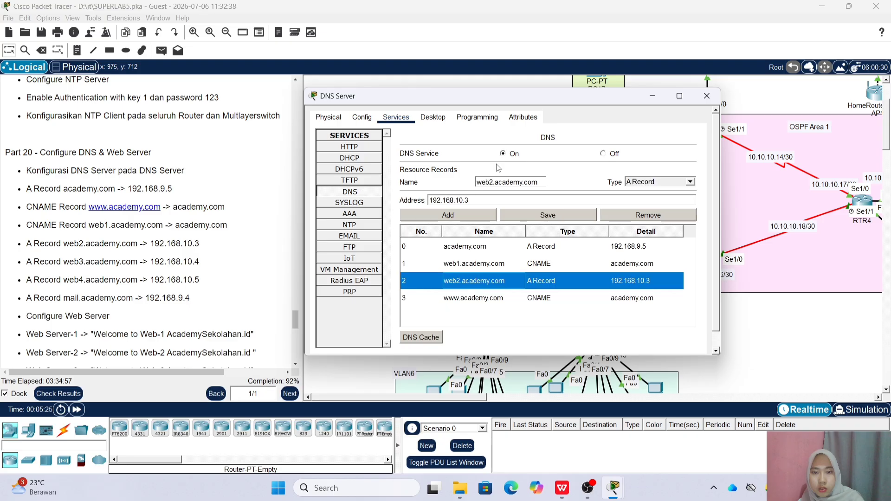
left_click(491, 182)
key("BackSpace")
type("3")
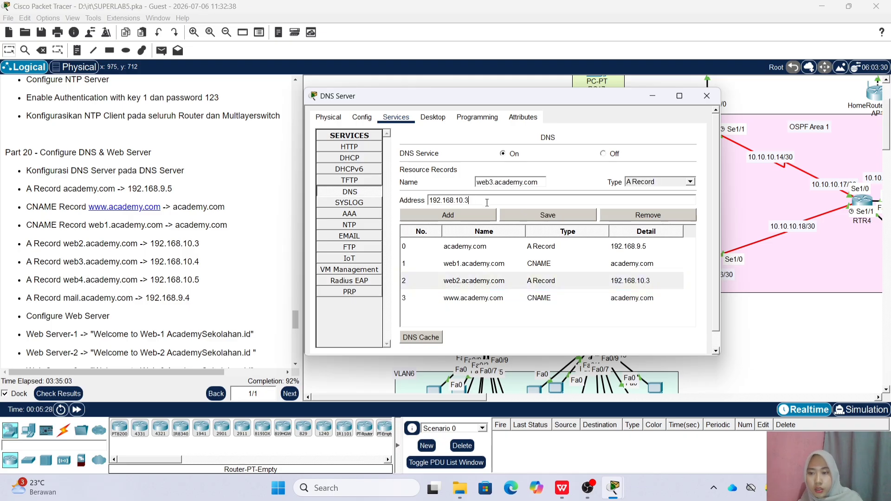
left_click(469, 215)
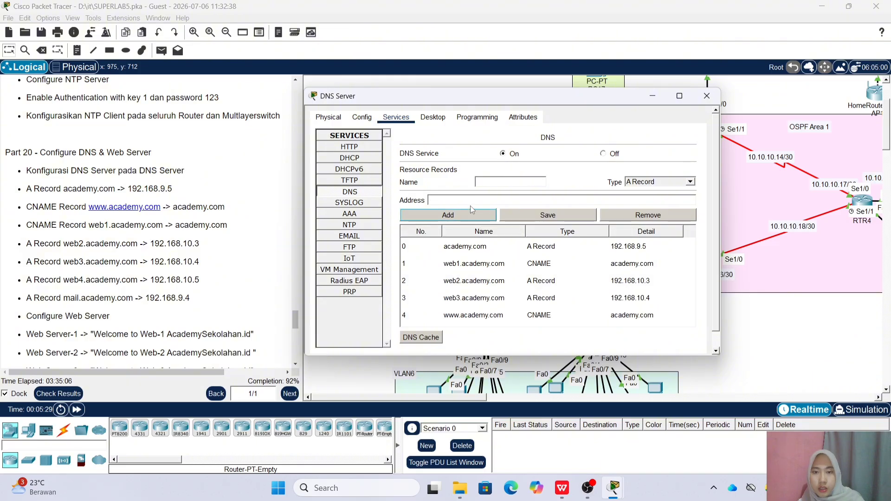
Add an A record web4.academy.com at 192.168.10.5
left_click(501, 299)
left_click(495, 183)
key("BackSpace")
type("4")
left_click(502, 197)
type("5")
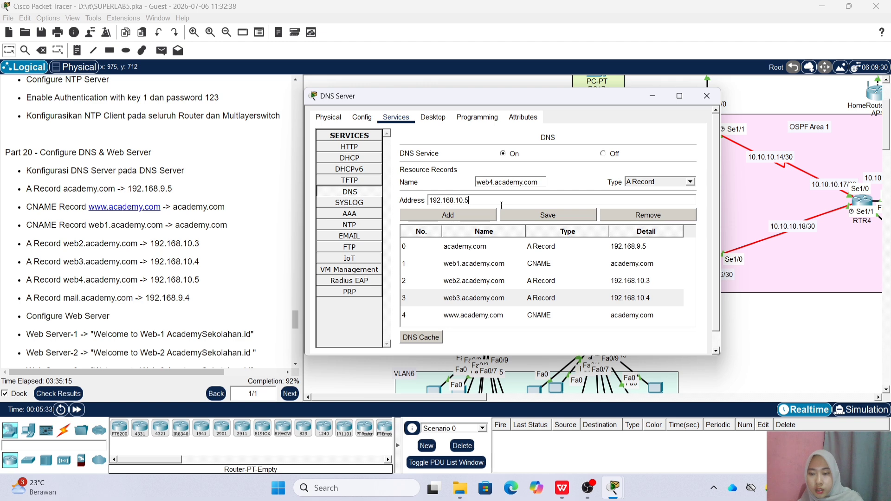
left_click(494, 215)
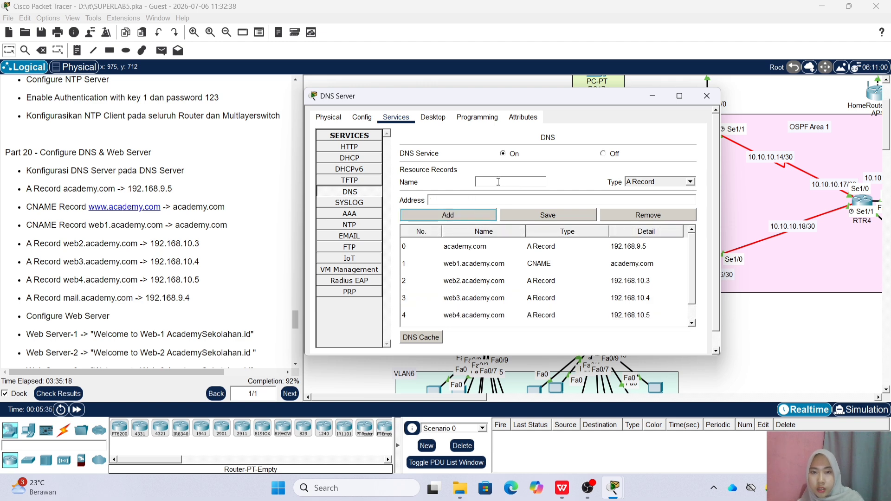
Add an A record mail.academy.com at 192.168.9.4
type("mail")
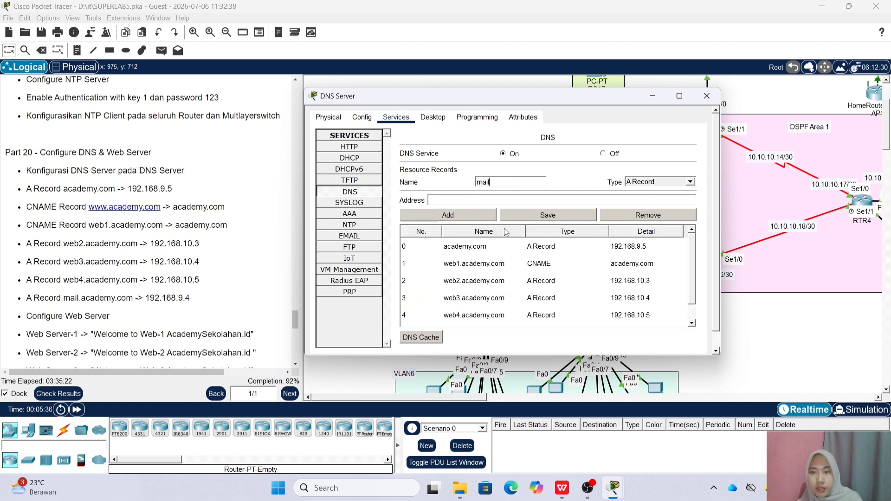
type(".academy.com")
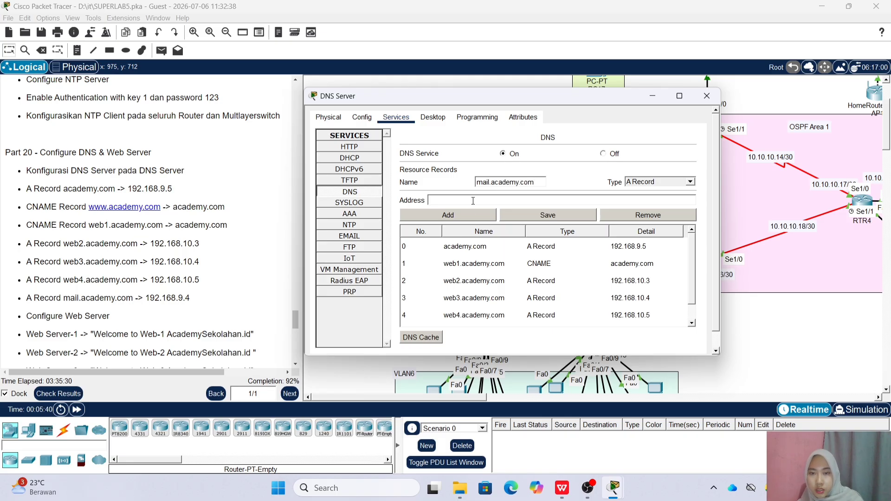
type("192.168.9.4")
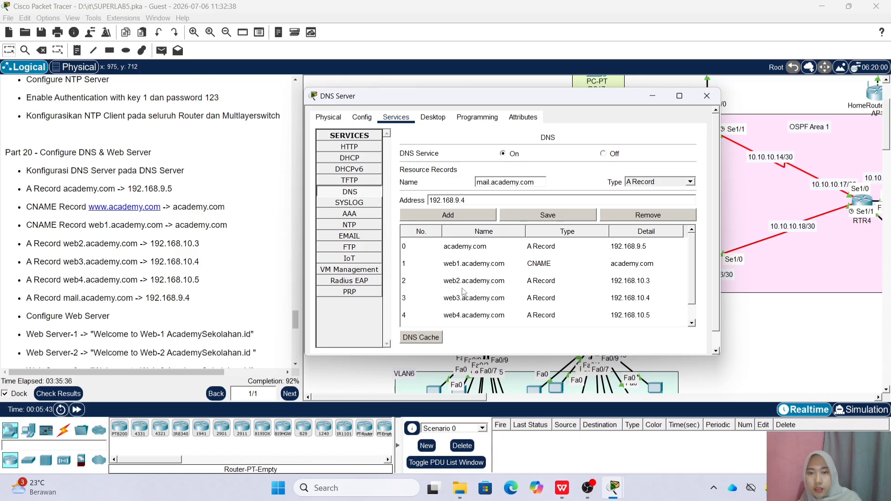
left_click(475, 211)
scroll(493, 266, "up", 3)
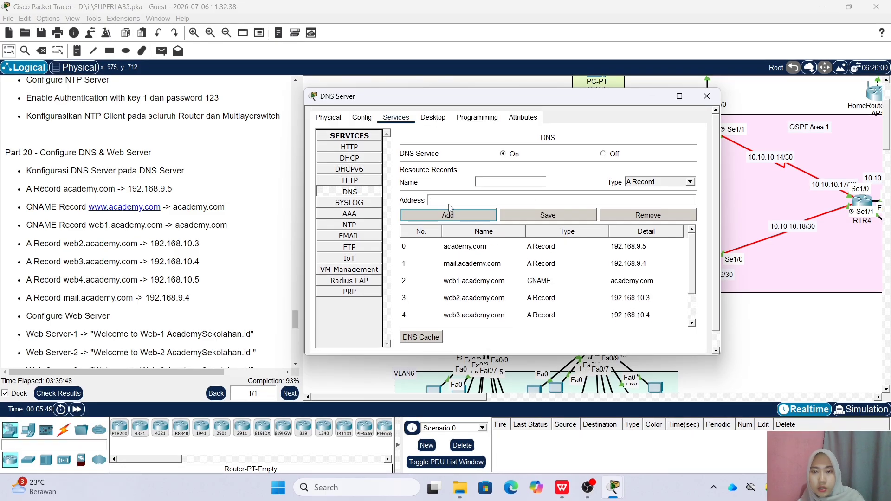
Save Web Server 1's index.html with the 'Welcome to Web-1 AcademySekolahan.id' heading, overwriting the original
scroll(59, 319, "down", 3)
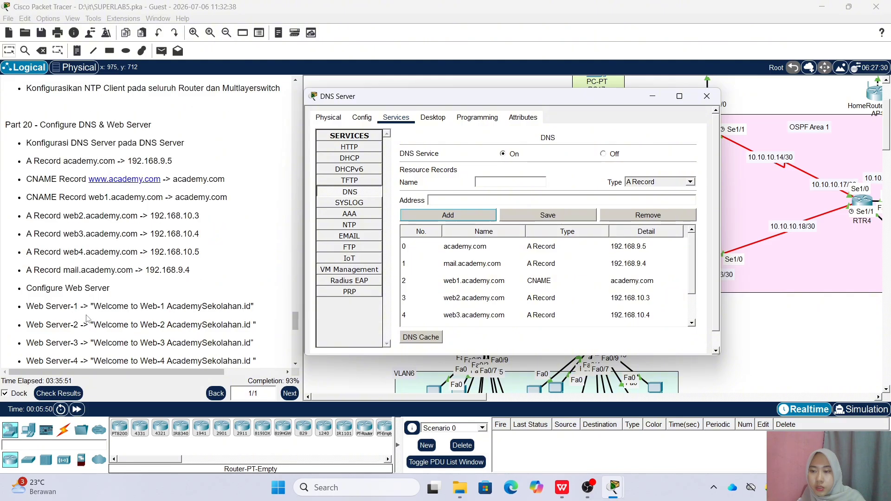
left_click(706, 96)
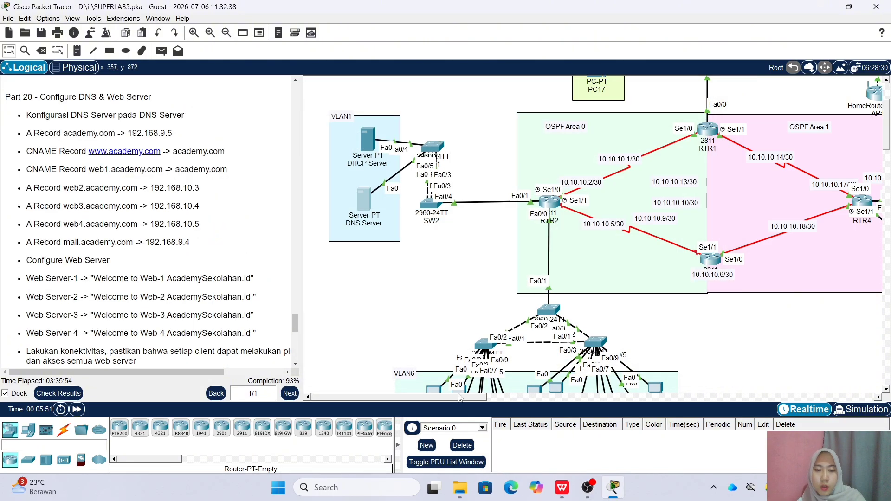
scroll(598, 272, "down", 3)
scroll(598, 272, "right", 3)
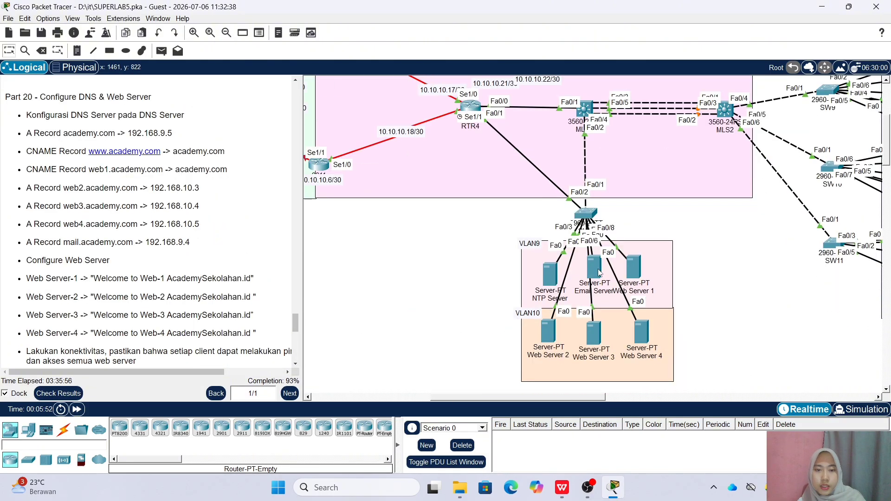
left_click(633, 267)
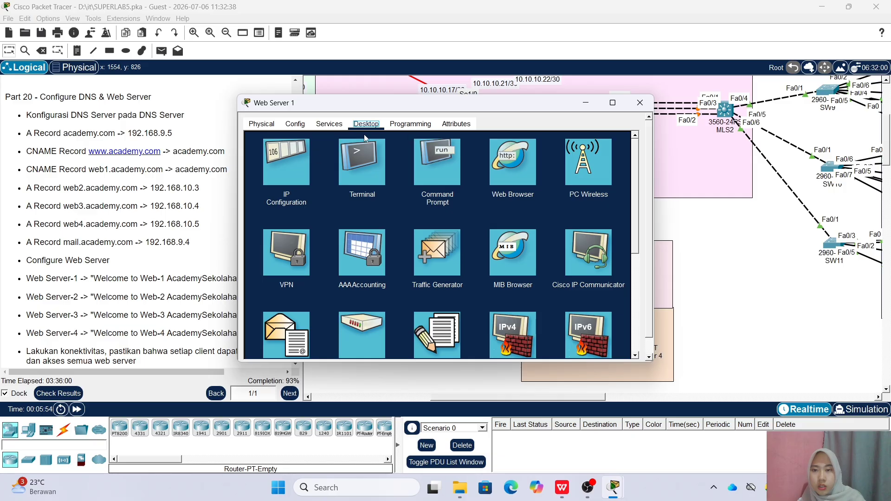
left_click(329, 124)
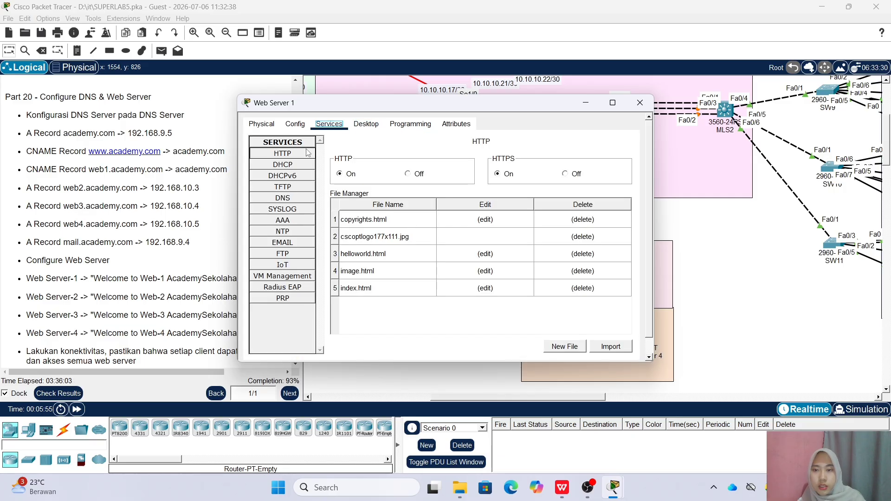
left_click(485, 288)
left_click_drag(446, 167, 569, 168)
left_click(588, 303)
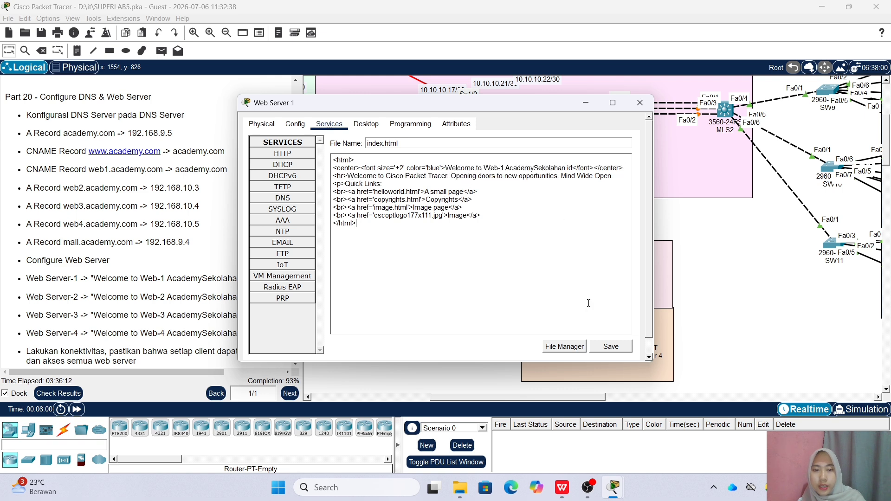
left_click(611, 346)
left_click(426, 249)
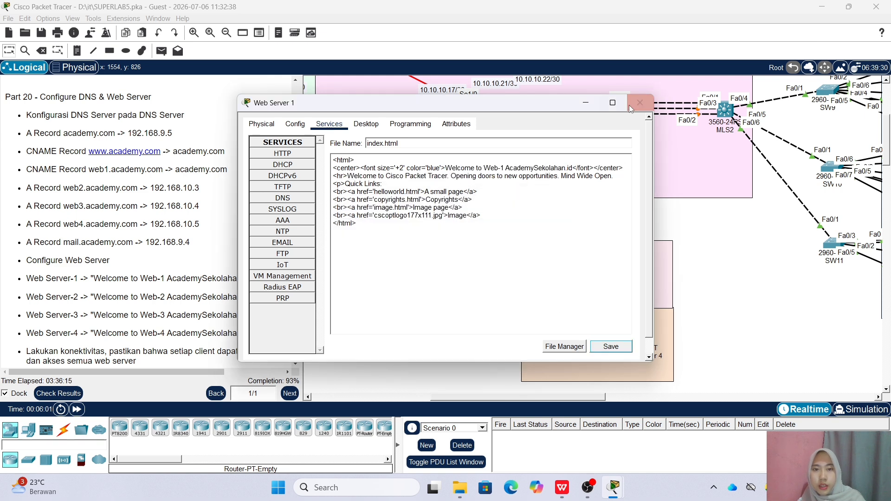
left_click(631, 108)
Save Web Server 2's index.html with its Web-2 heading, overwriting the original
left_click(508, 255)
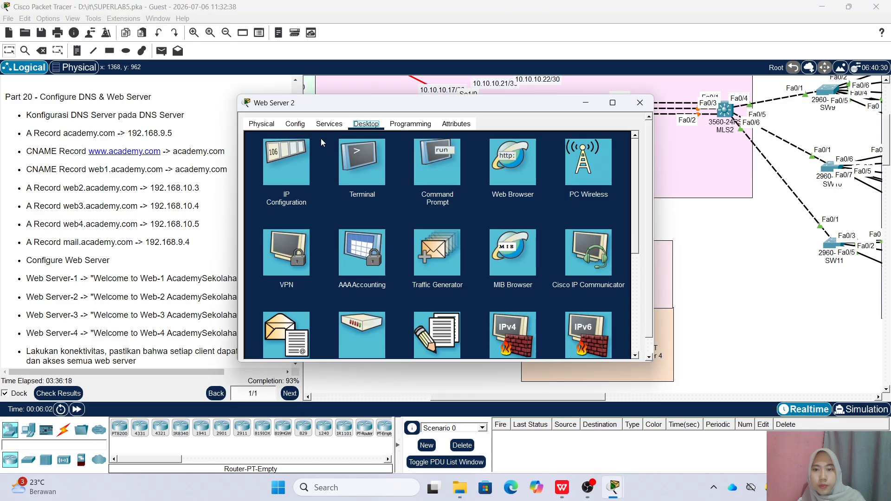
left_click_drag(356, 107, 437, 116)
left_click(409, 132)
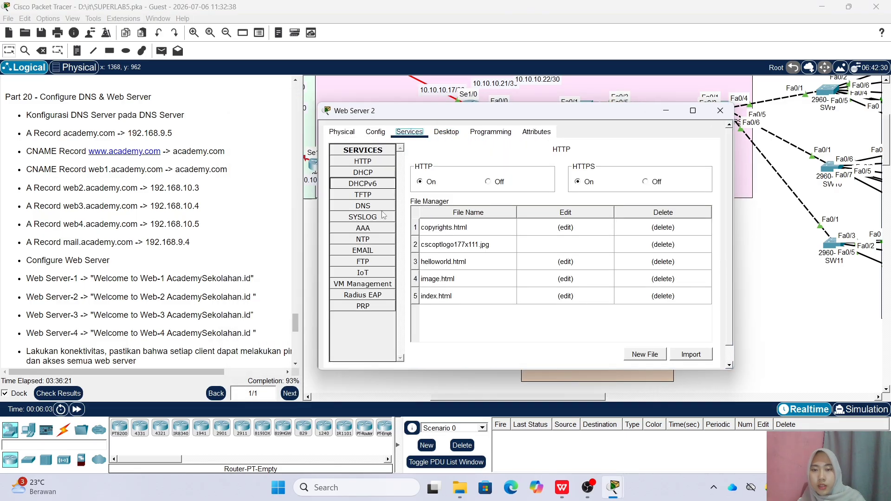
left_click(565, 296)
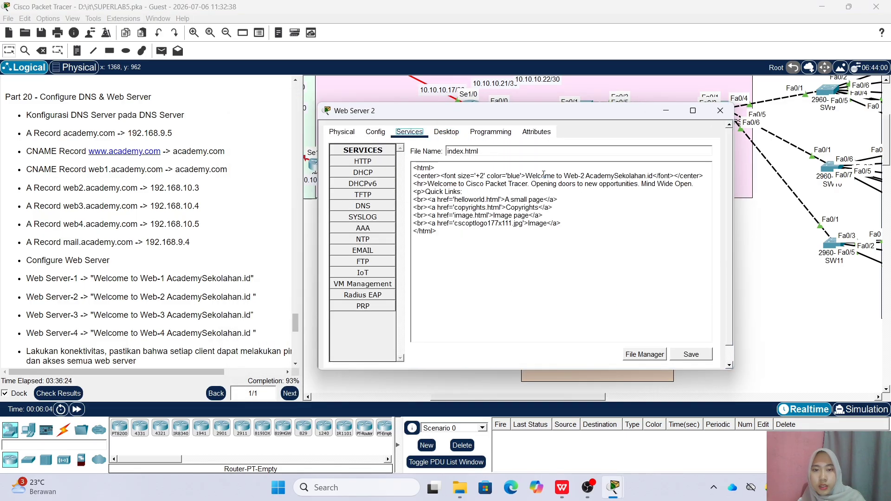
left_click_drag(565, 175, 586, 175)
left_click(691, 354)
left_click(497, 255)
left_click(720, 110)
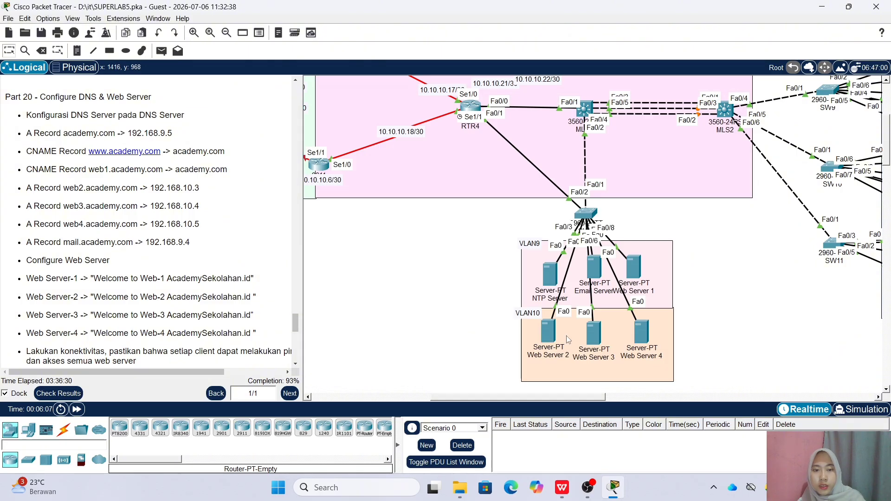
Save Web Server 3's index.html reading 'Welcome to Web-3 AcademySekolahan.id', overwriting the original
left_click(596, 320)
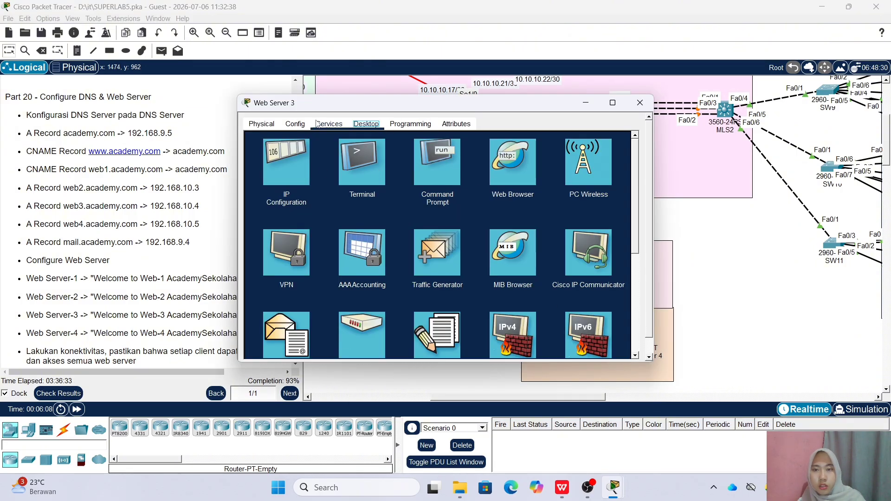
left_click(329, 124)
left_click(492, 289)
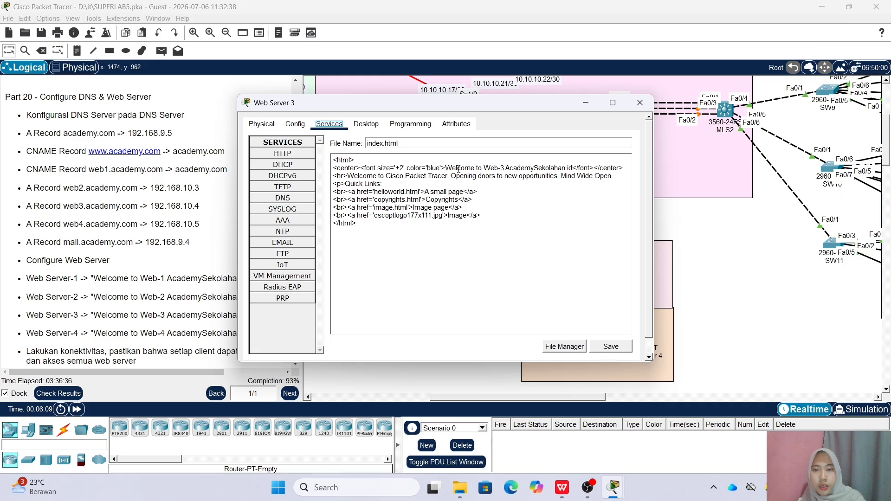
left_click(610, 346)
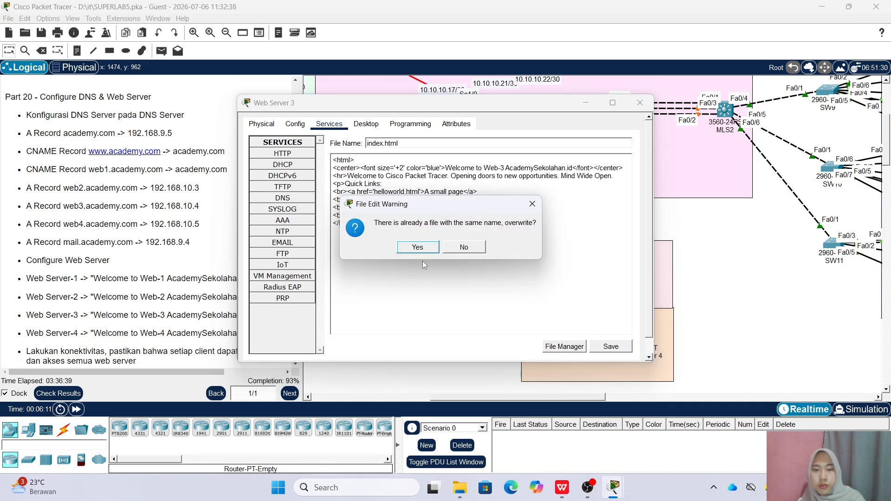
left_click(391, 245)
left_click(638, 110)
Save Web Server 4's index.html reading 'Welcome to Web-4 AcademySekolahan.id', overwriting the original
left_click(640, 324)
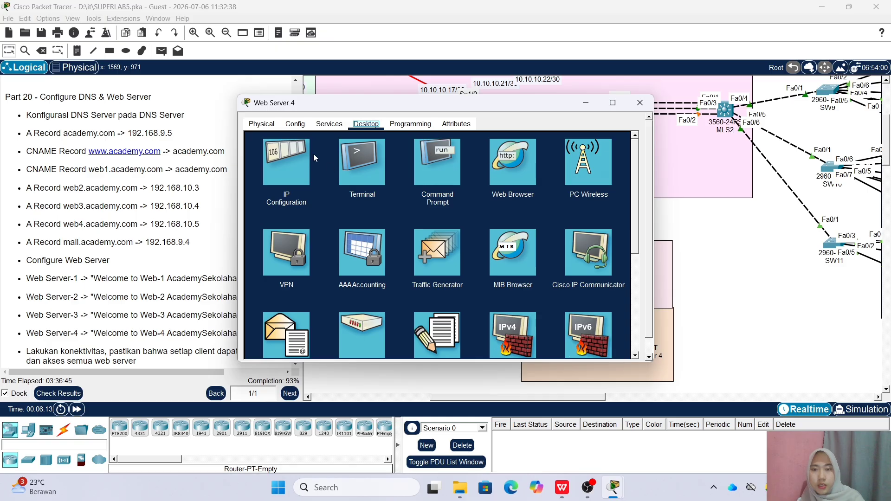
left_click(329, 124)
left_click(483, 287)
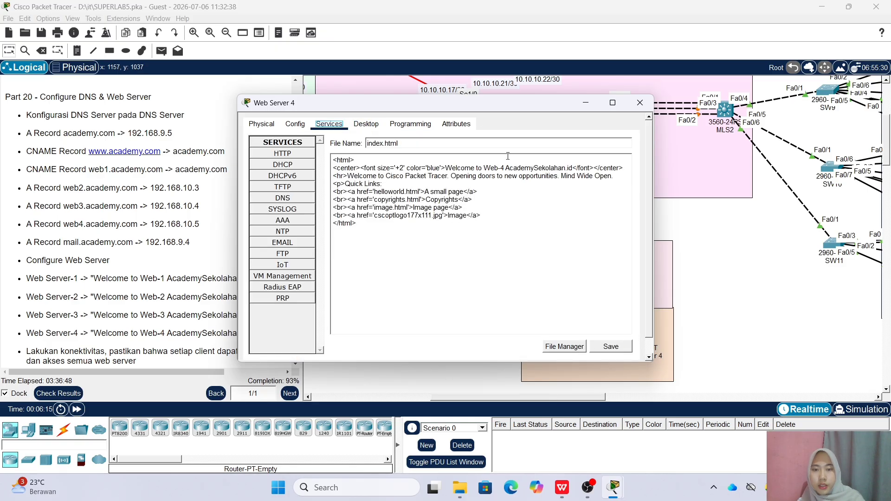
left_click(610, 346)
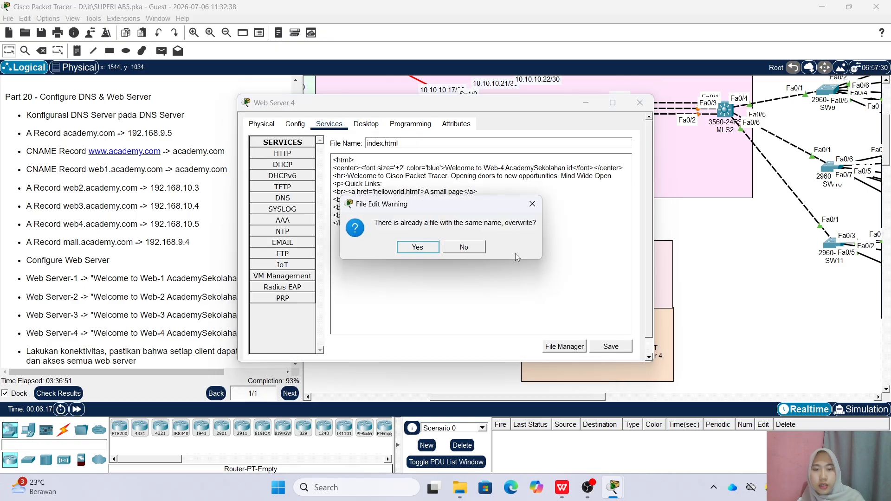
left_click(425, 247)
left_click(639, 103)
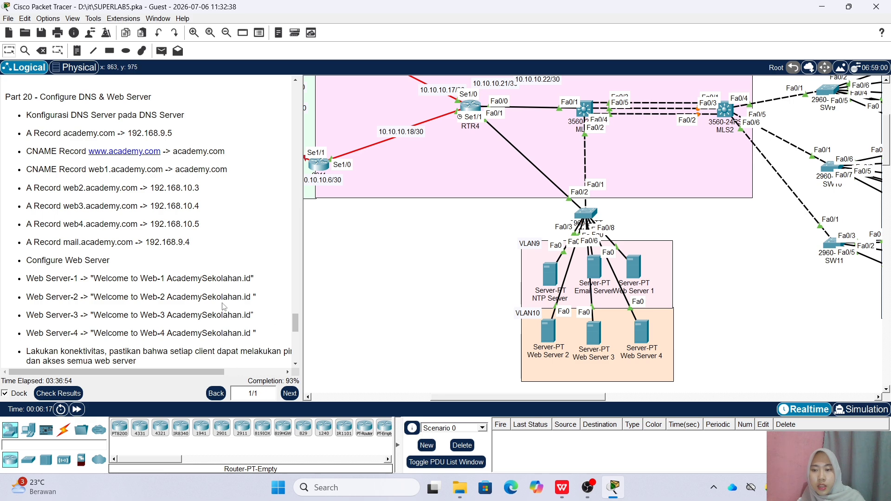
Add the first mail user account with its password in the Email Server's EMAIL service
scroll(86, 199, "down", 2)
scroll(86, 199, "up", 4)
scroll(93, 236, "down", 4)
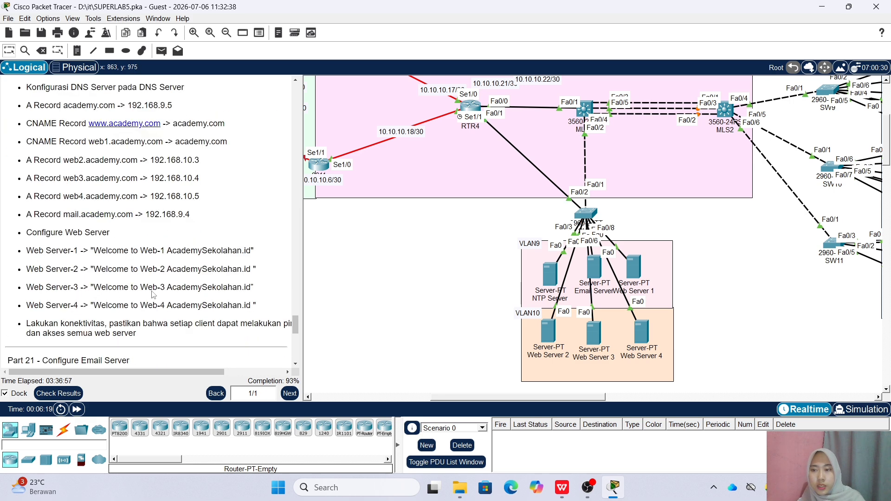
scroll(118, 330, "down", 1)
scroll(119, 330, "down", 4)
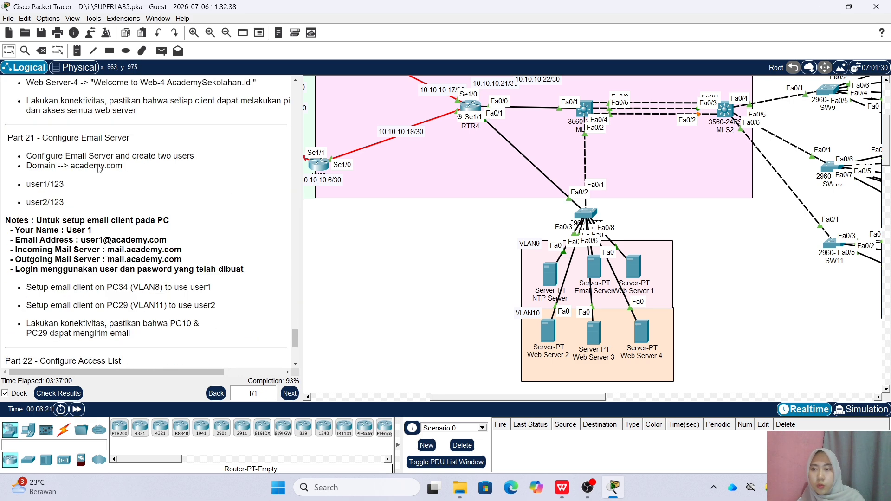
left_click(594, 272)
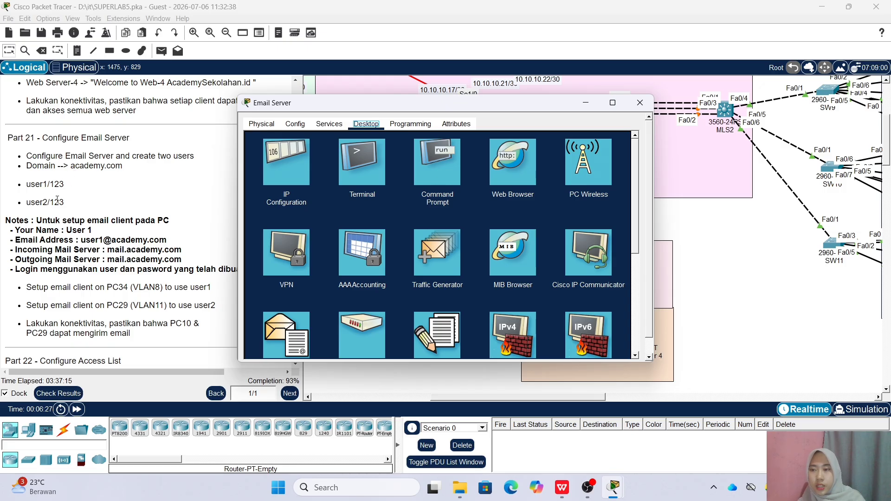
left_click(329, 124)
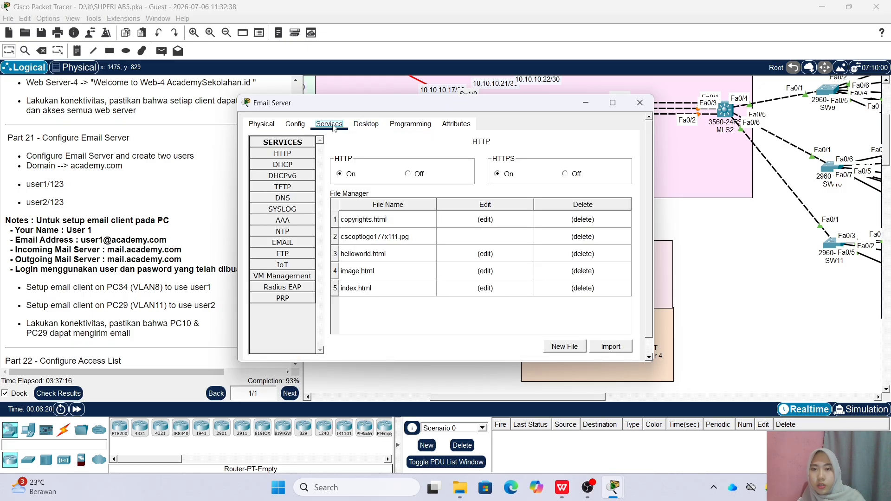
left_click(282, 243)
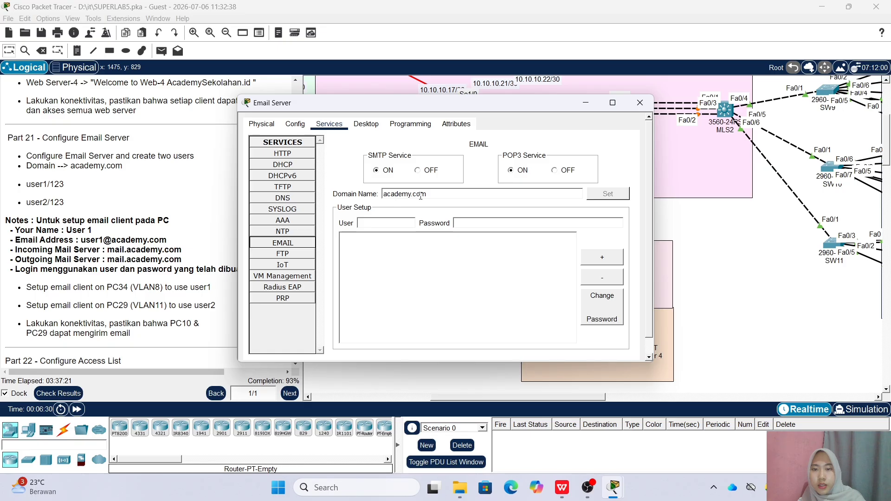
left_click(379, 223)
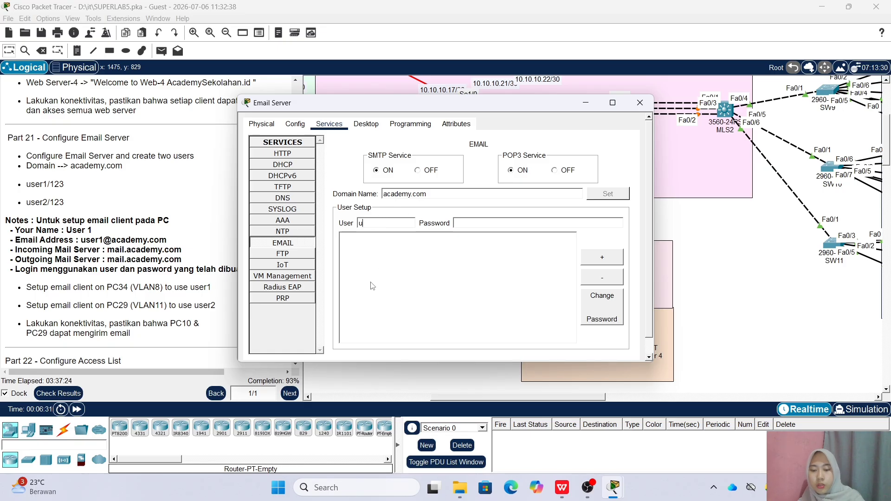
left_click(496, 225)
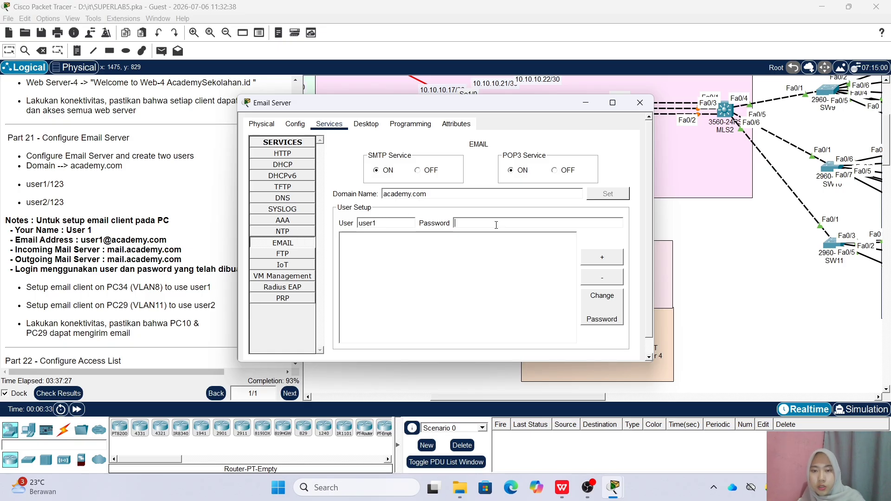
left_click(602, 257)
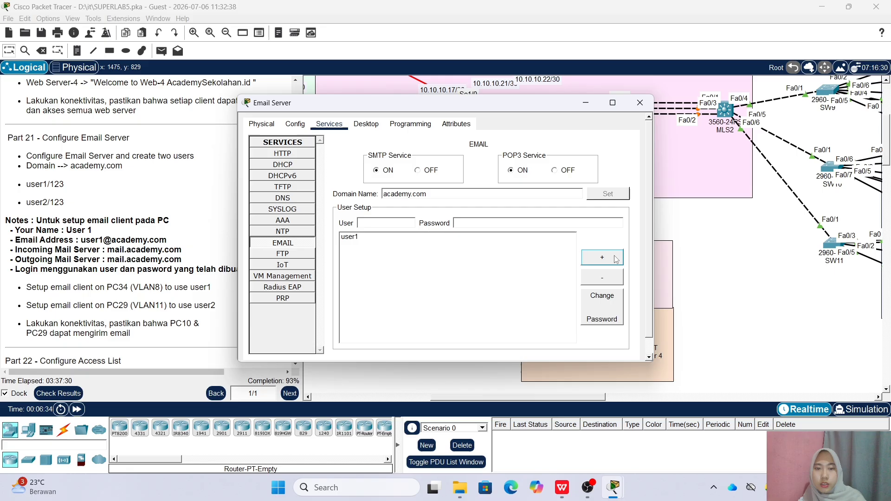
Add the second mail user account (user2), check both entries and close the Email Server
left_click(388, 223)
key("BackSpace")
type("2")
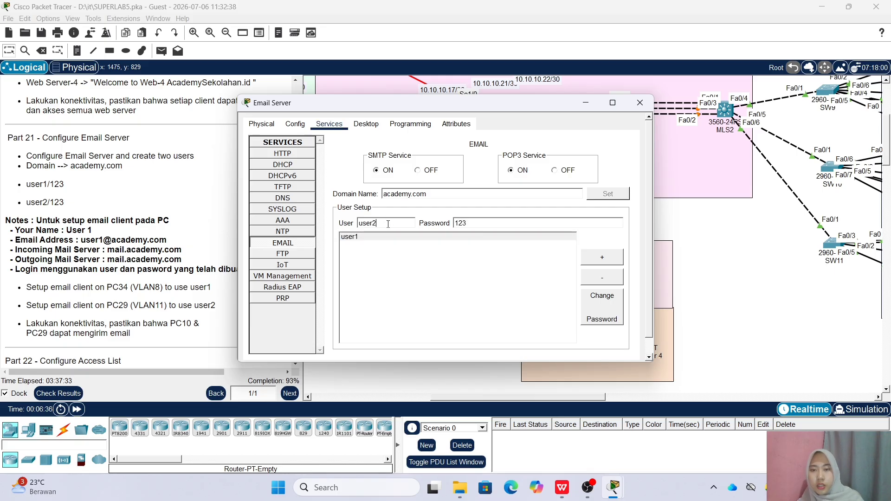
left_click(601, 257)
left_click(401, 246)
left_click(465, 238)
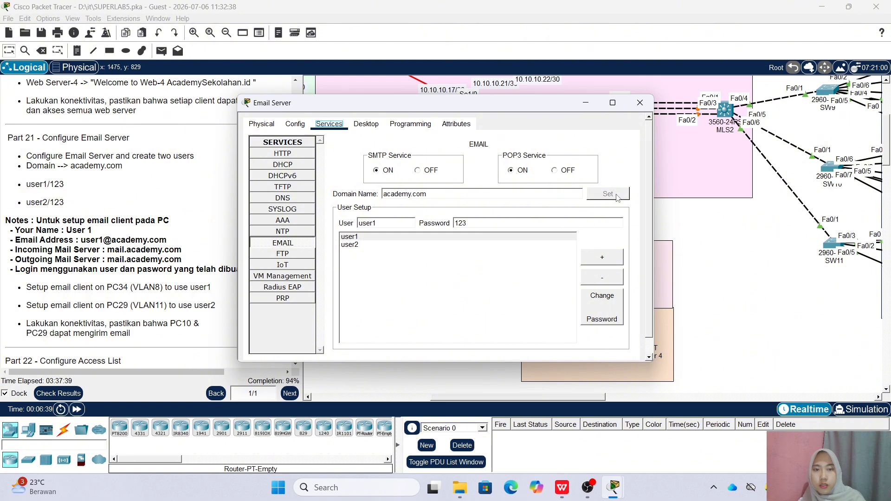
left_click(639, 102)
left_click_drag(570, 397, 650, 398)
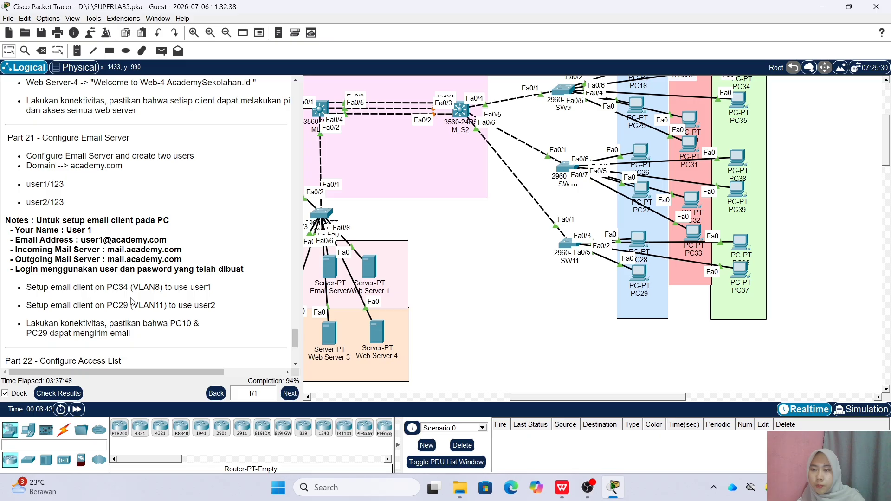
In PC29's mail setup, enter user1 as the name and the first user's academy.com e-mail address
left_click(634, 279)
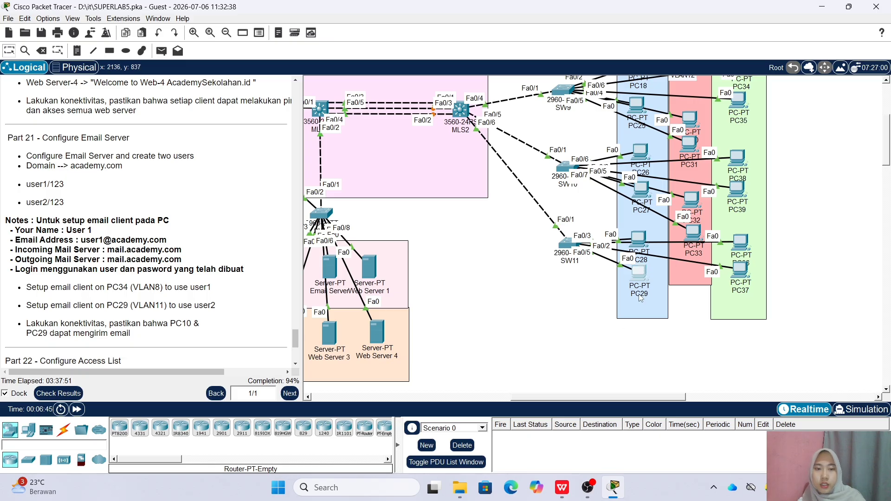
left_click(328, 124)
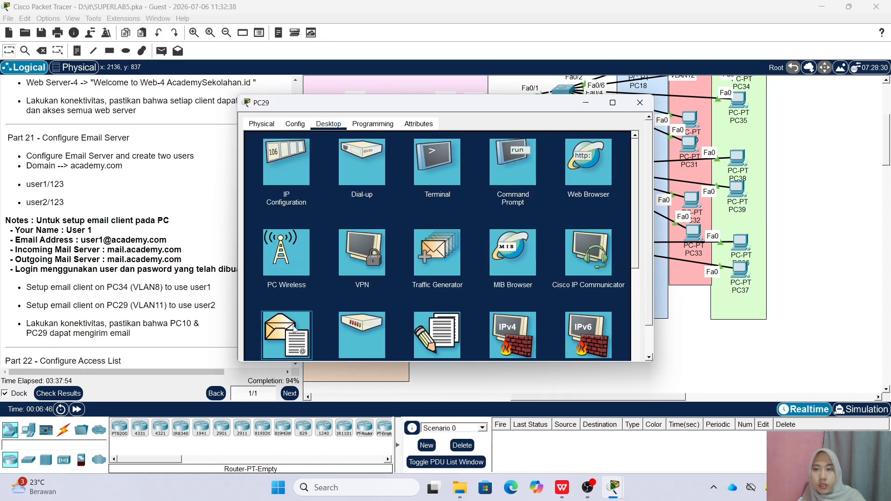
left_click(287, 341)
left_click(562, 140)
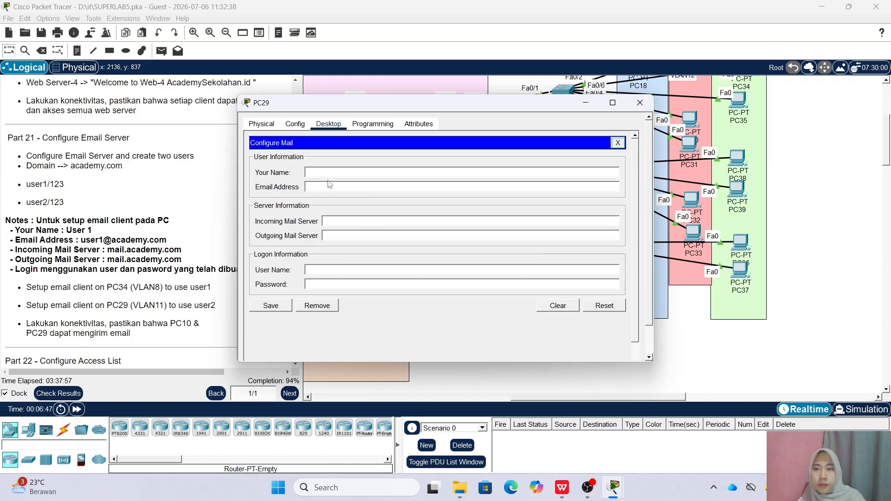
type("user1")
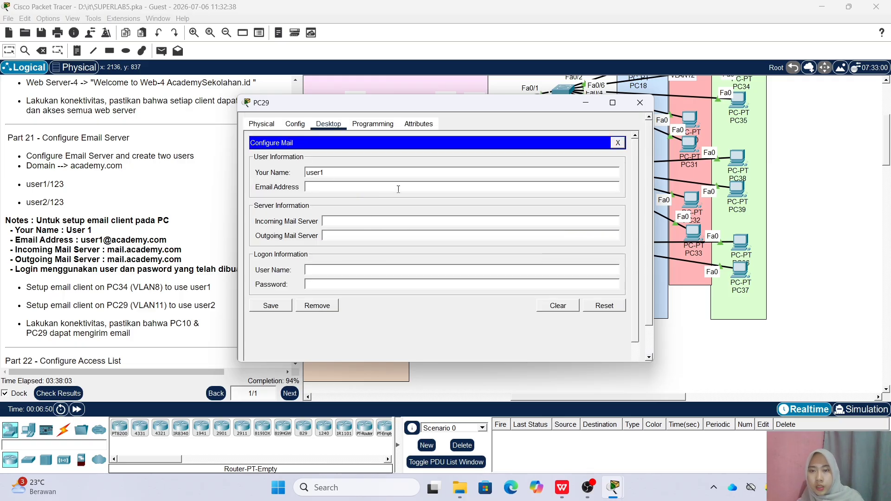
left_click(399, 189)
type("us")
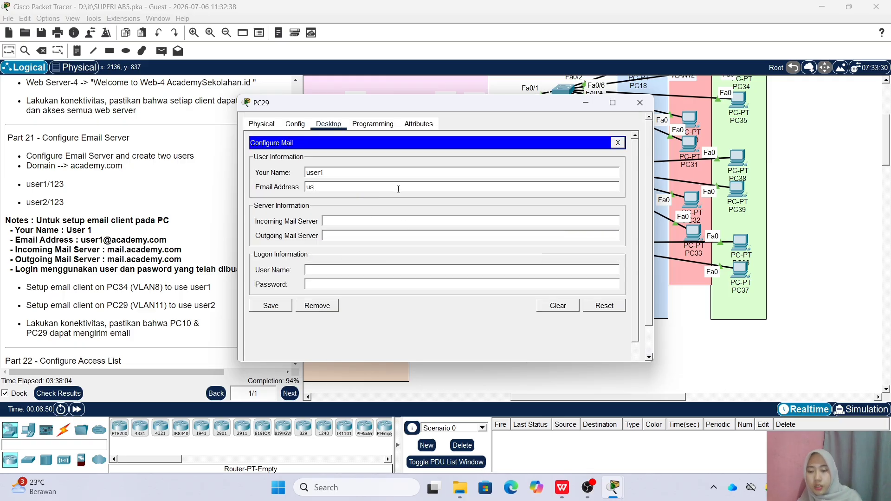
type("er1@academy.com")
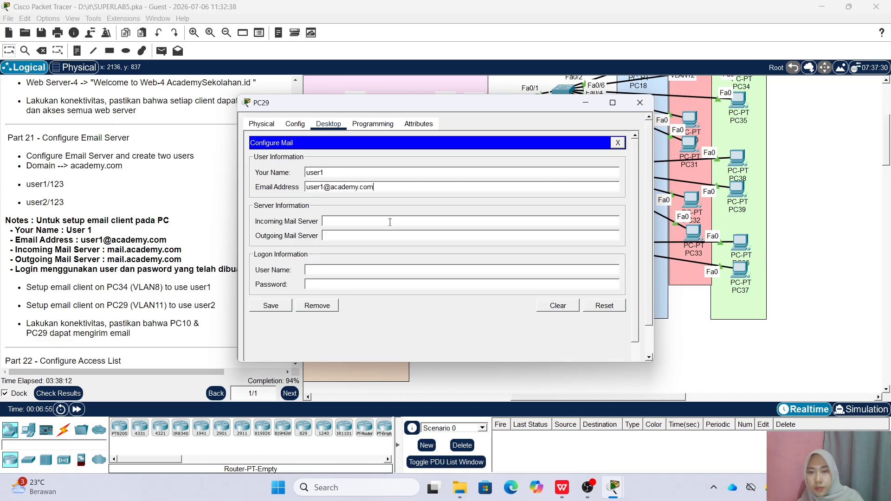
Set both incoming and outgoing mail servers to mail.academy.com
left_click(390, 221)
type("mail.acade")
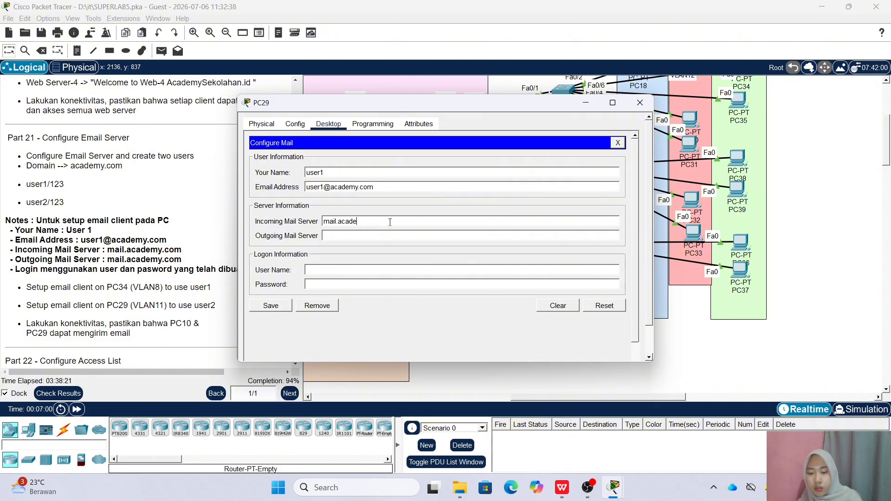
type("my.com")
key("Home")
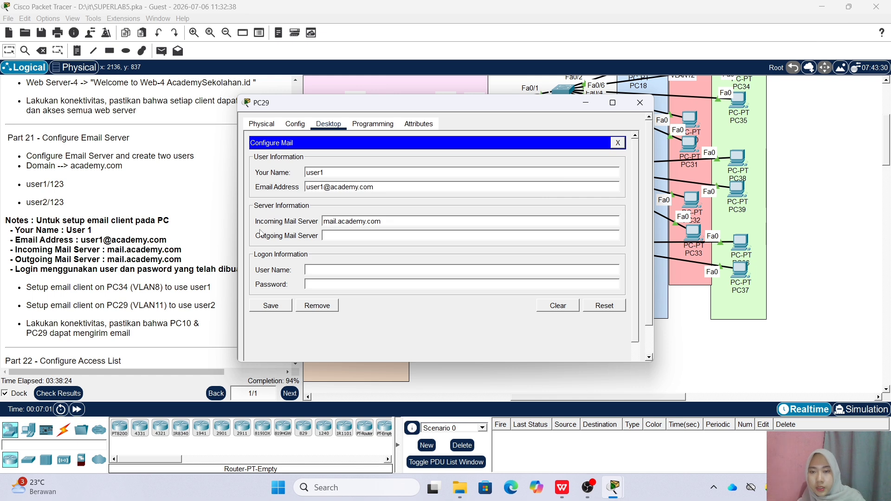
key("shift+End")
key("ctrl+c")
right_click(404, 223)
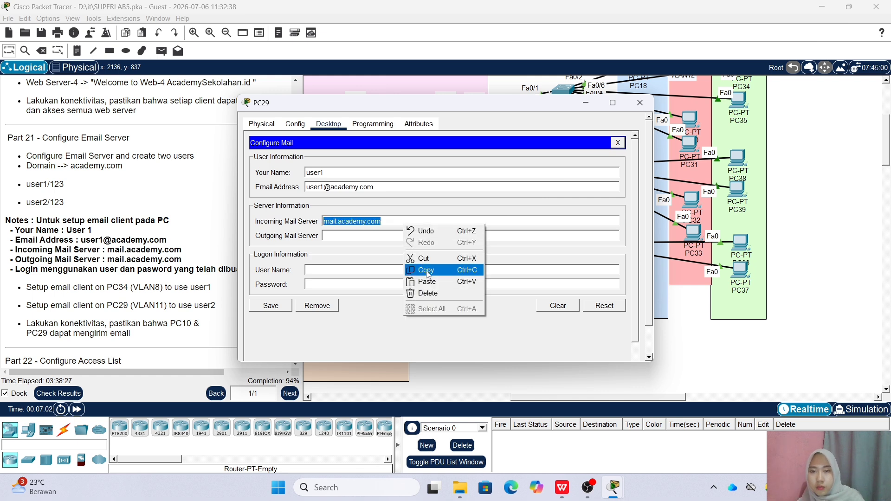
left_click(430, 269)
left_click(390, 237)
right_click(390, 236)
left_click(408, 291)
Enter the login name and account password, save the mail settings, and close PC29
type("user1")
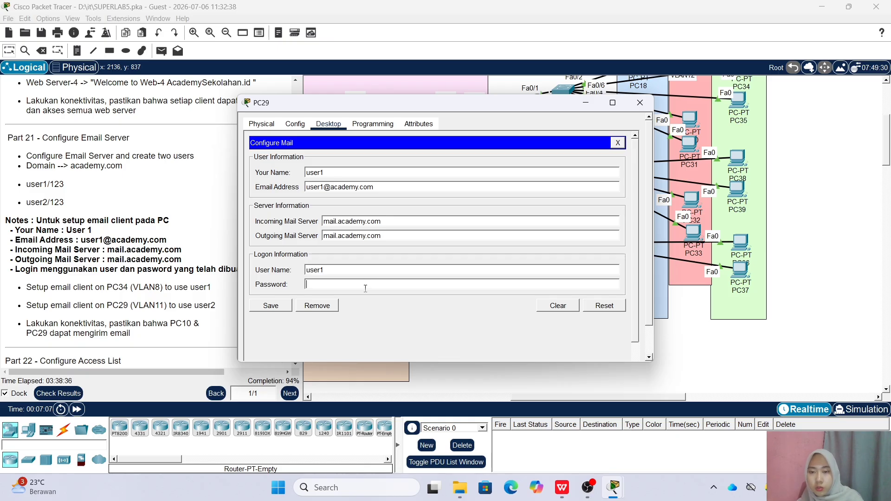
left_click(366, 288)
type("123")
left_click(273, 306)
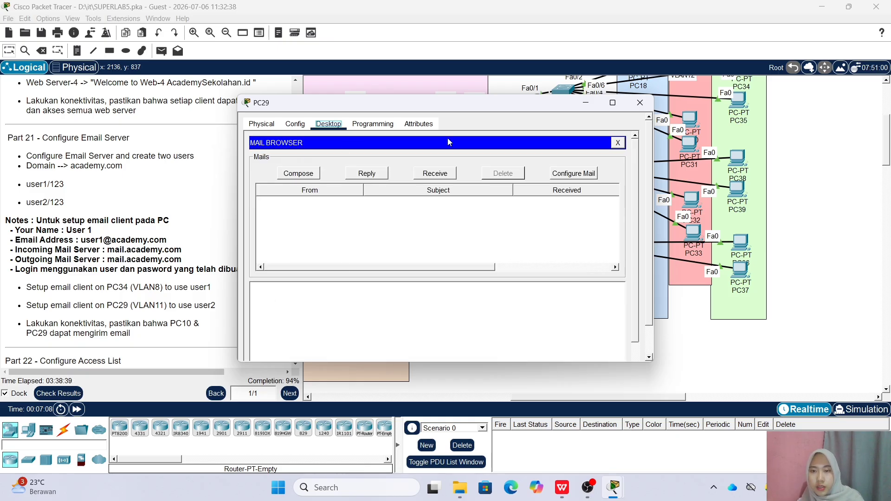
left_click(640, 102)
scroll(753, 127, "up", 2)
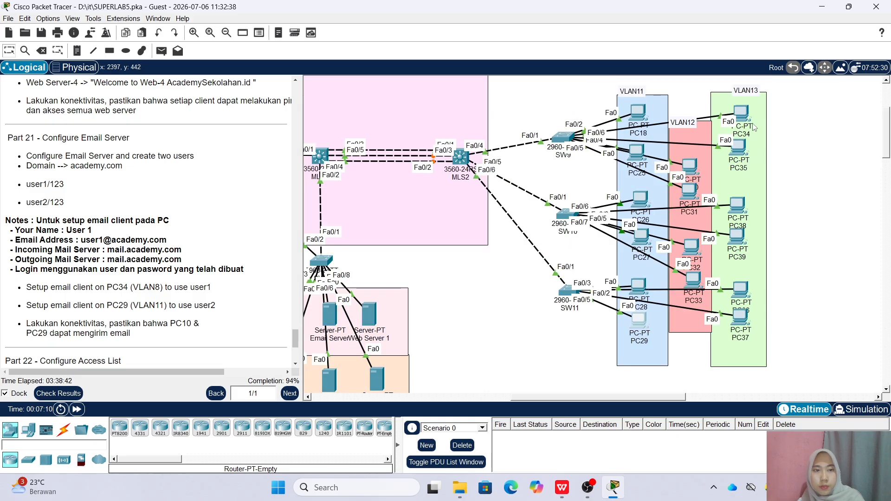
left_click(741, 114)
left_click(328, 124)
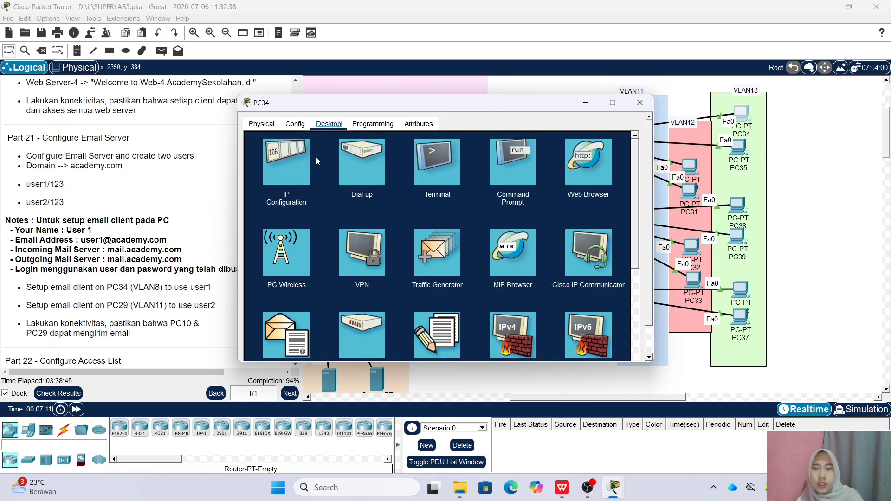
left_click(287, 336)
left_click(578, 140)
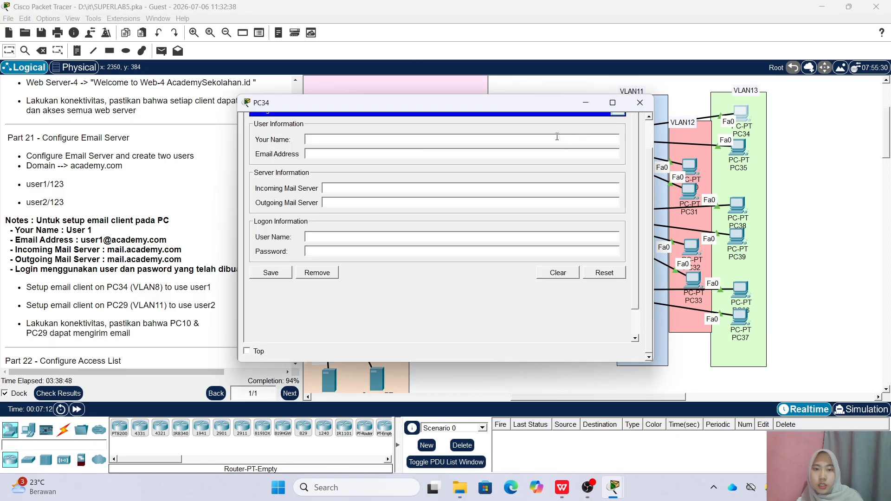
scroll(557, 137, "up", 2)
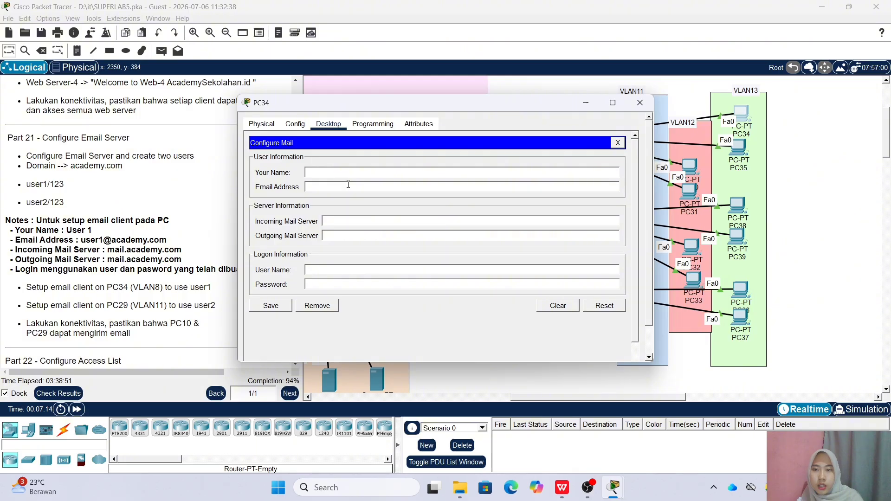
type("user2")
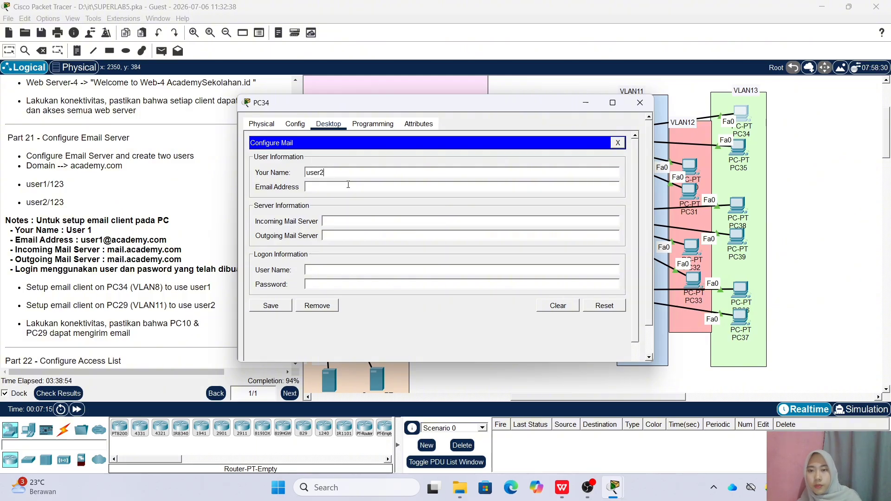
type("user2")
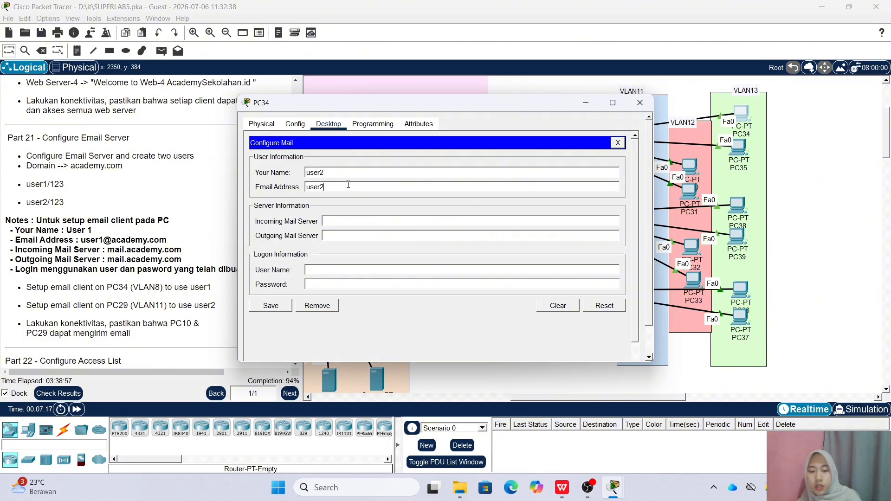
type("@academy.com")
Set mail.academy.com as incoming and outgoing server, log on as user2 with its password, and save
right_click(348, 222)
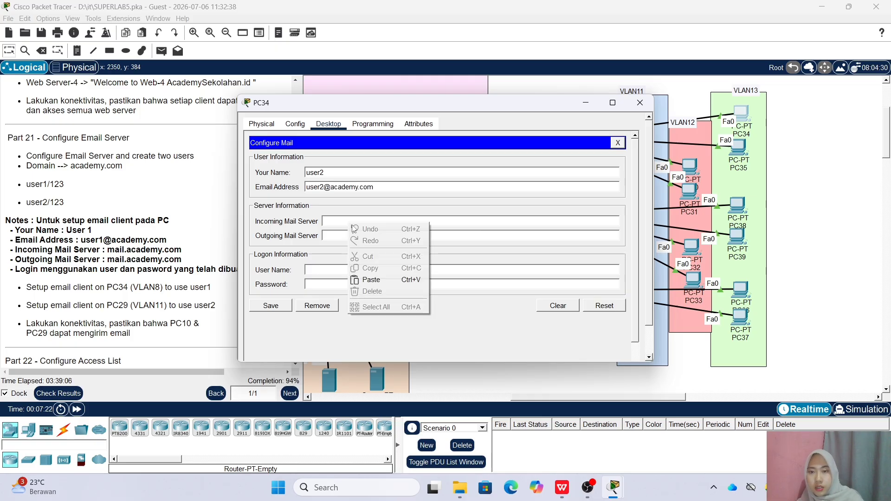
left_click(408, 277)
right_click(392, 235)
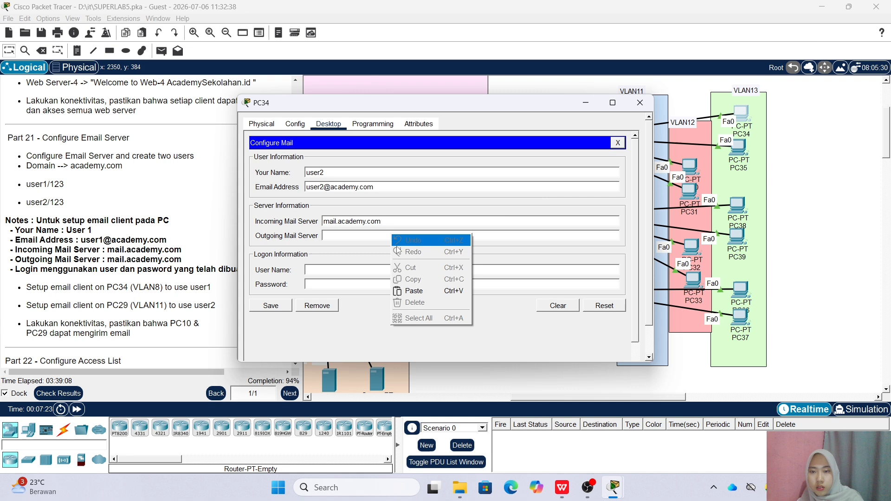
left_click(408, 291)
left_click(375, 271)
type("user2")
left_click(376, 285)
type("123")
left_click(279, 305)
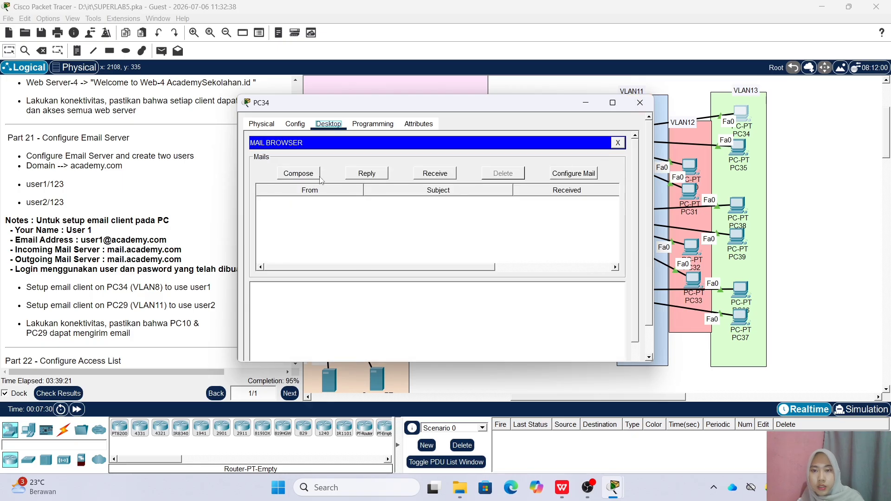
Send user1 a new email with subject 'tjkt' and body 'halloo'
left_click(283, 175)
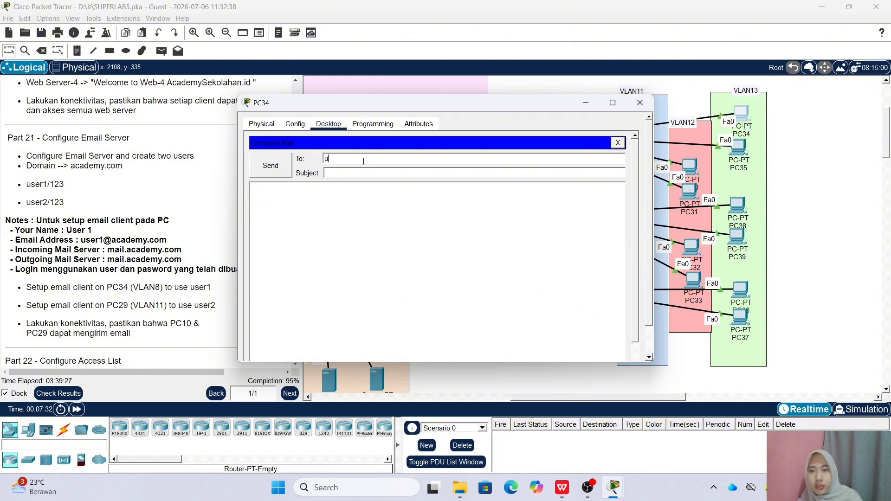
left_click(374, 173)
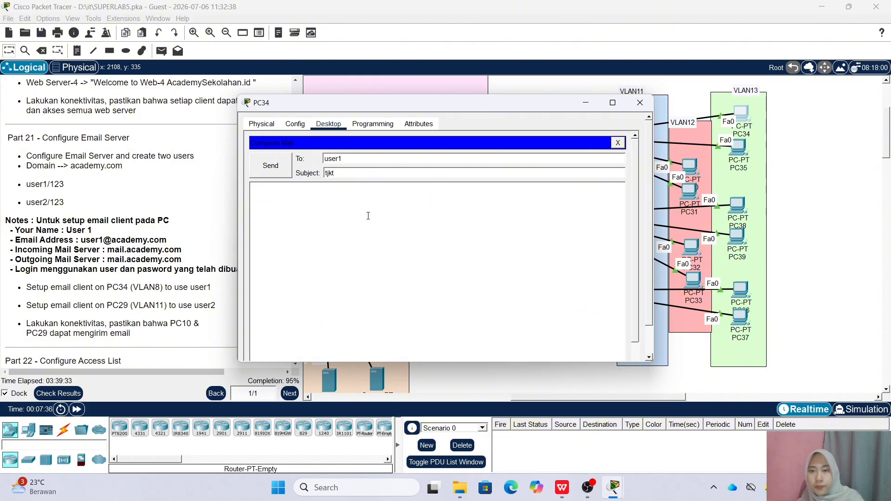
left_click(370, 211)
type("halloo")
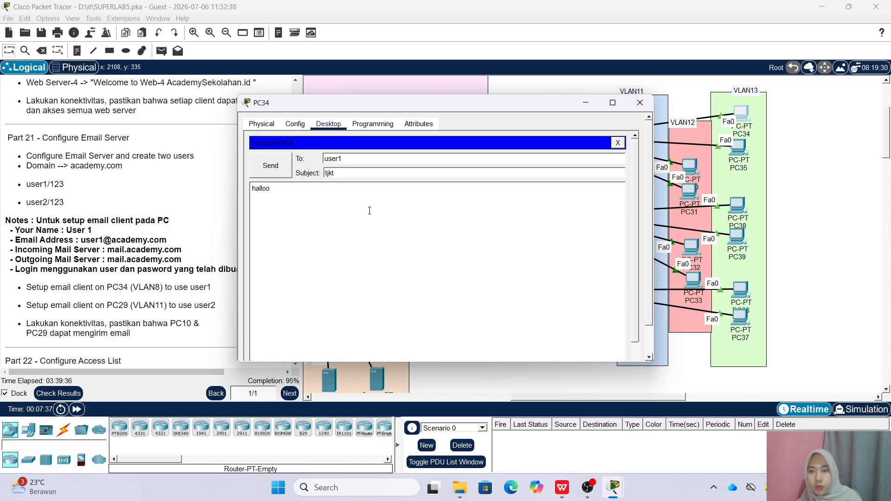
left_click(271, 165)
Close PC34 and open the Email application on PC29
left_click(640, 102)
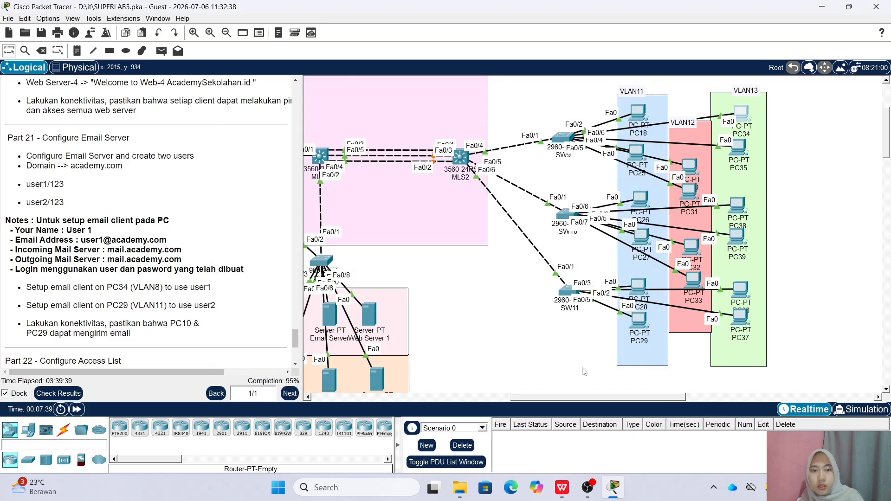
left_click(638, 330)
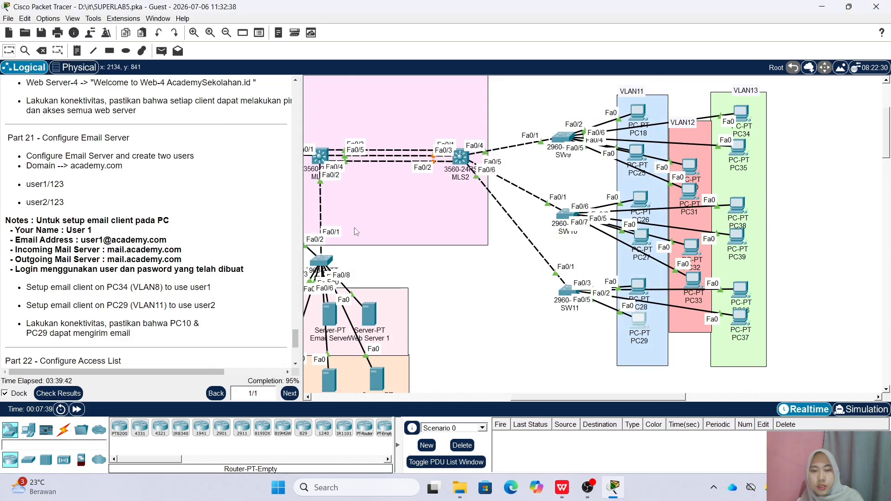
left_click(638, 327)
left_click(299, 341)
Send user2 a mail with subject 'tjkt1' and body 'hai', then close PC29
left_click(312, 130)
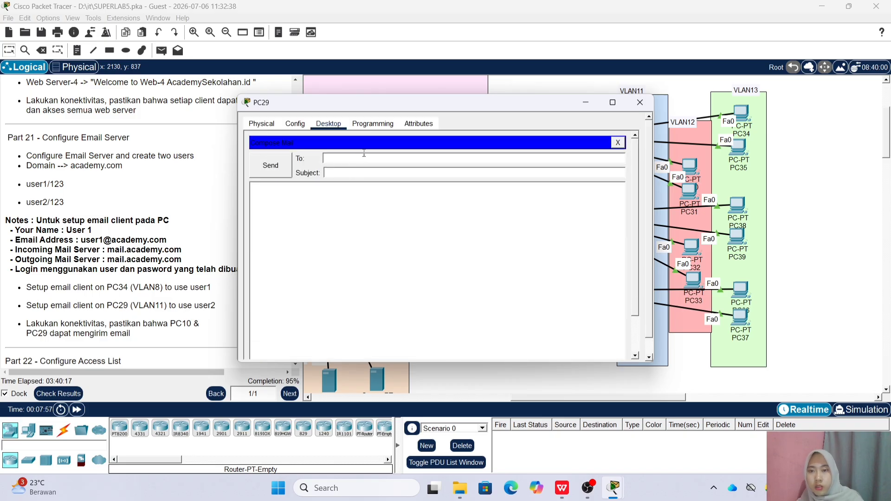
type("user2")
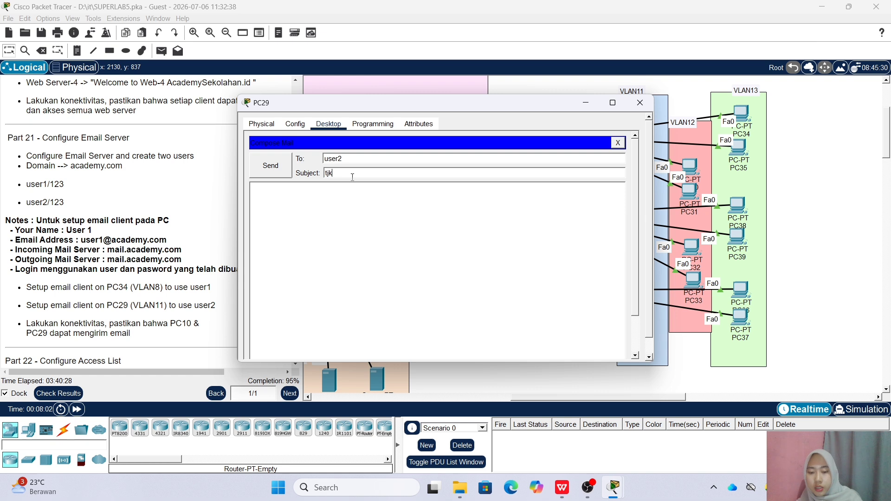
left_click(363, 177)
type("tjkt1haiii")
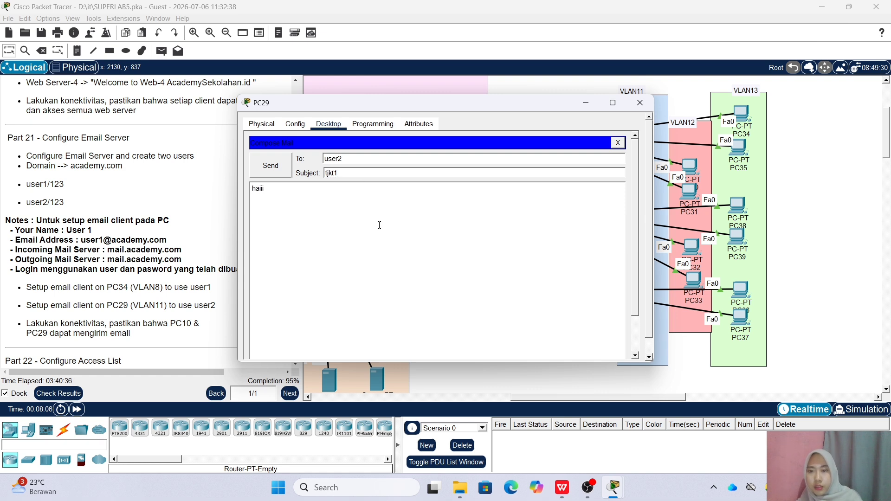
left_click(287, 166)
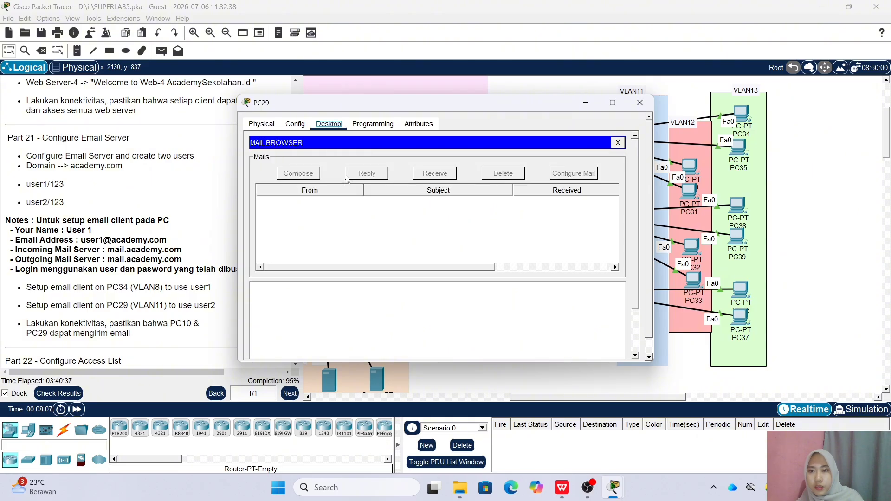
scroll(431, 238, "down", 3)
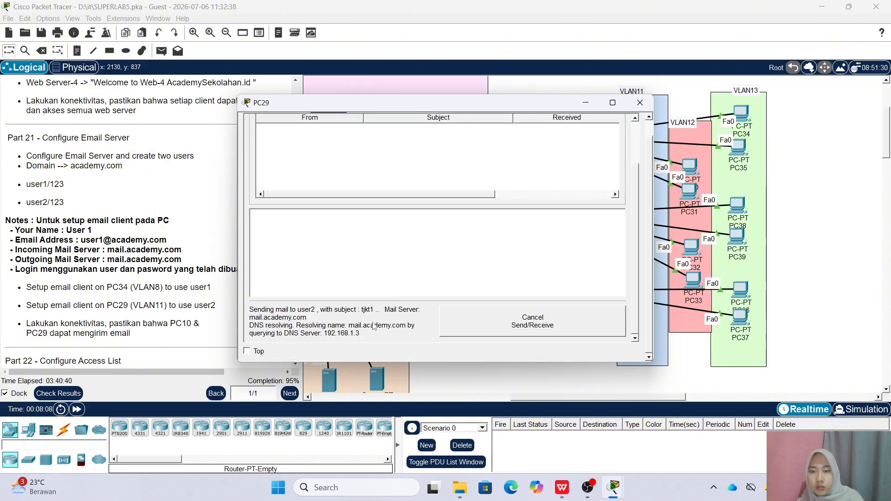
scroll(431, 239, "up", 3)
left_click(640, 103)
scroll(212, 302, "down", 5)
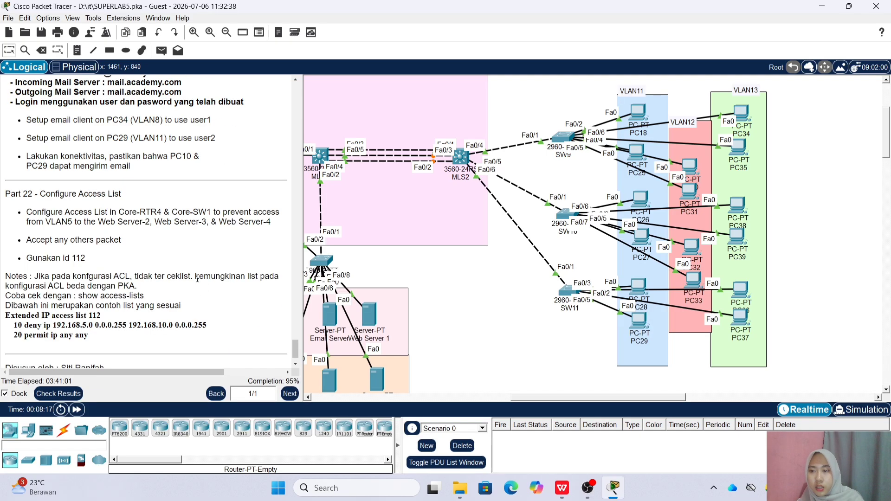
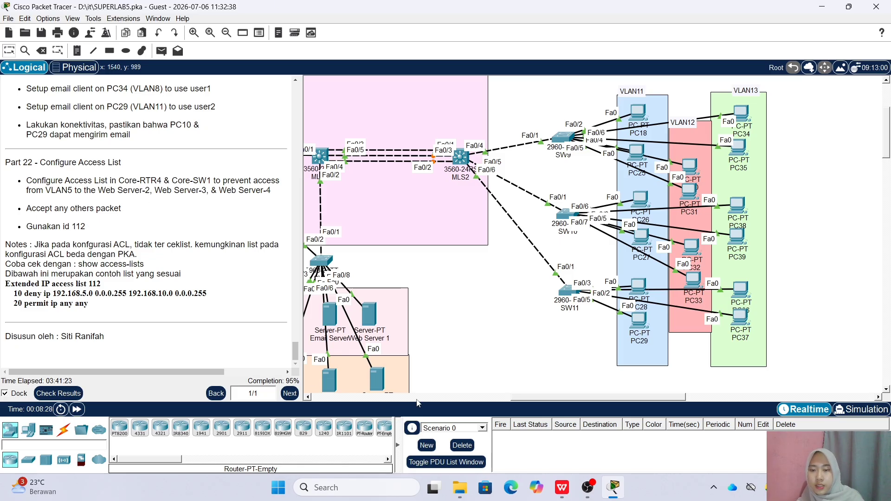
Scroll the workspace left to bring RTR4 and the OSPF Area 1 region into view
left_click_drag(525, 398, 457, 398)
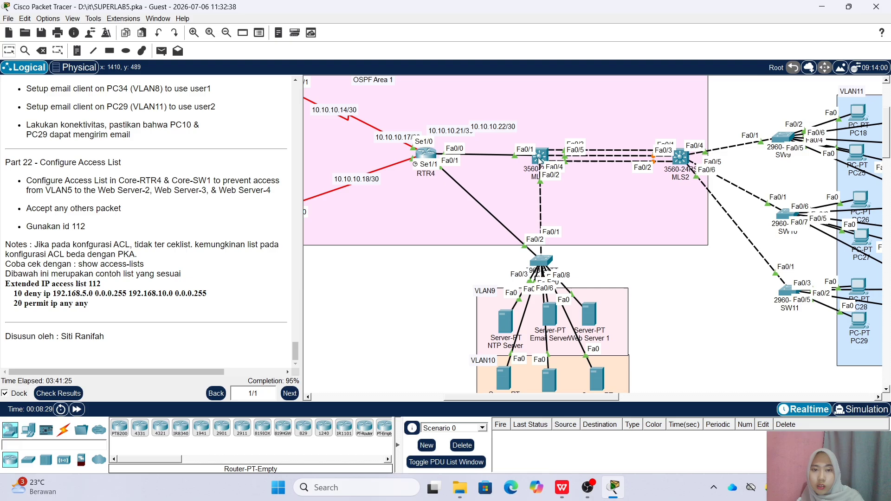
On RTR4, add access-list 112 deny ip 192.168.5.0 0.0.0.255 to 192.168.10.0 0.0.0.255
left_click(430, 161)
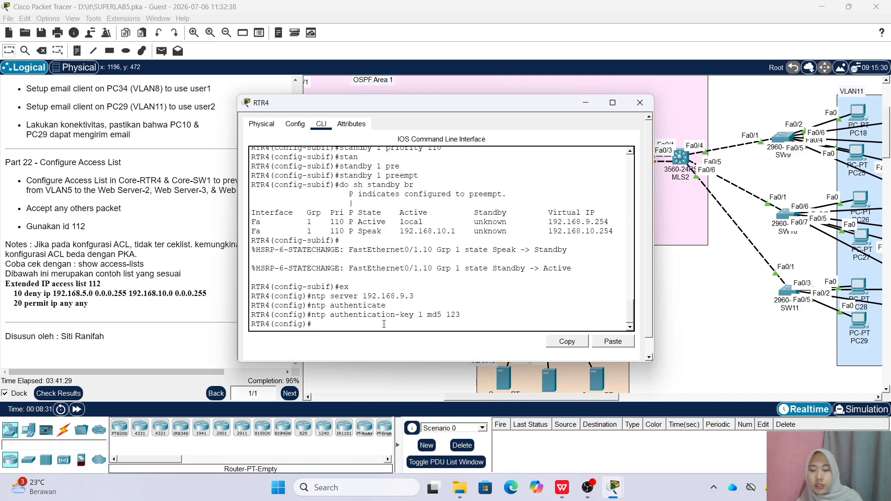
type("acc")
key("Tab")
type("1 ")
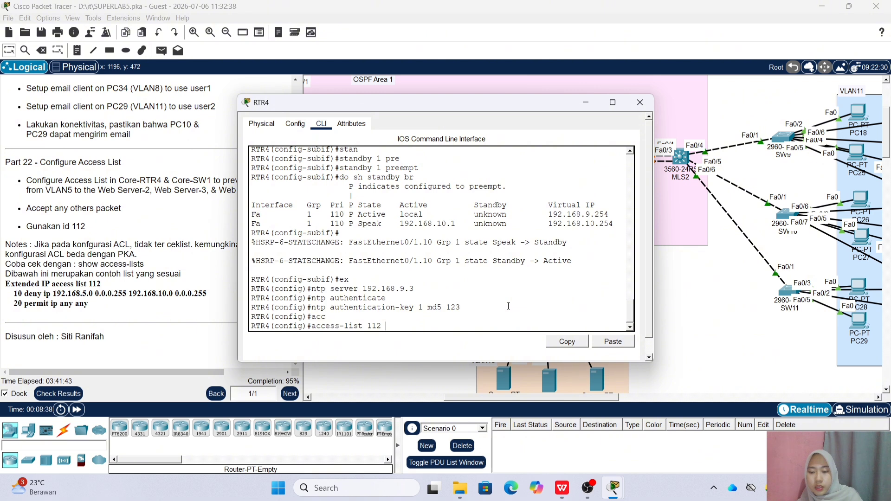
type(" ?")
type("de")
key("Tab")
type("?")
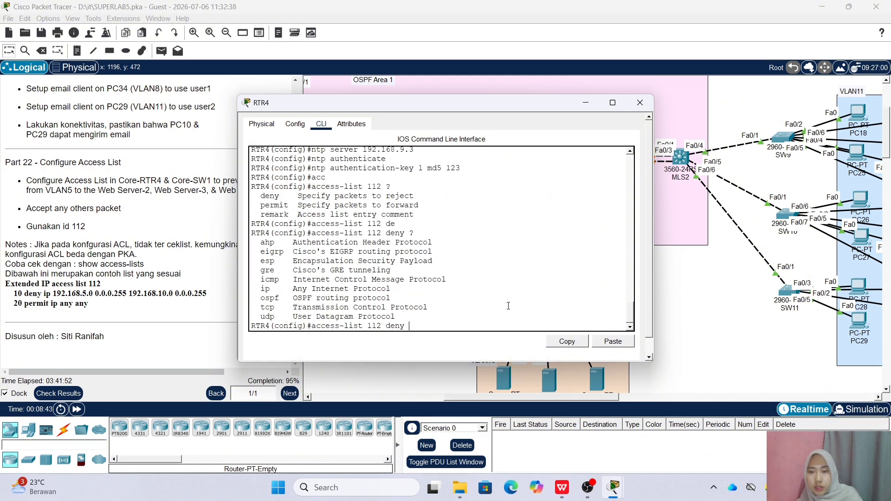
type("ip 192.")
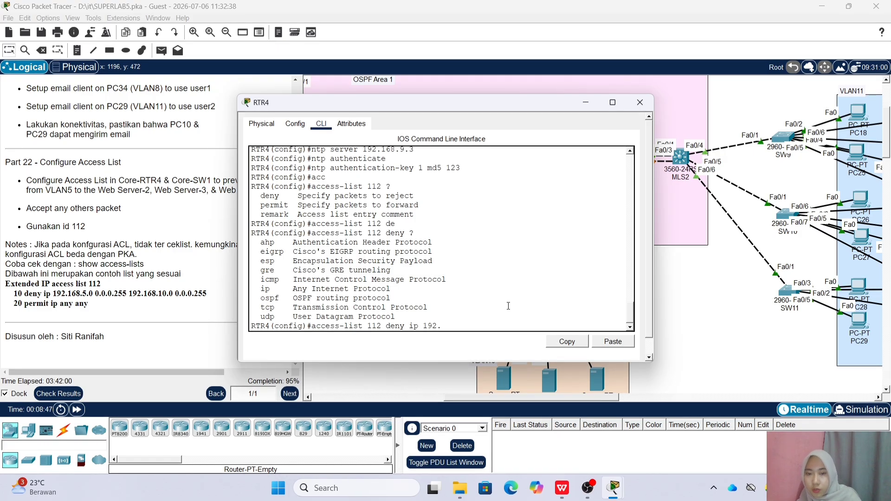
type("168.5")
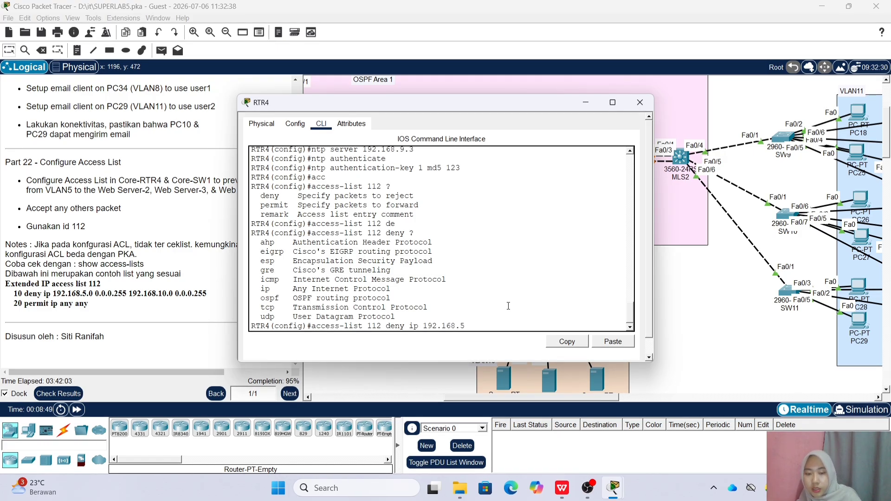
type(".0 0.0.0.255")
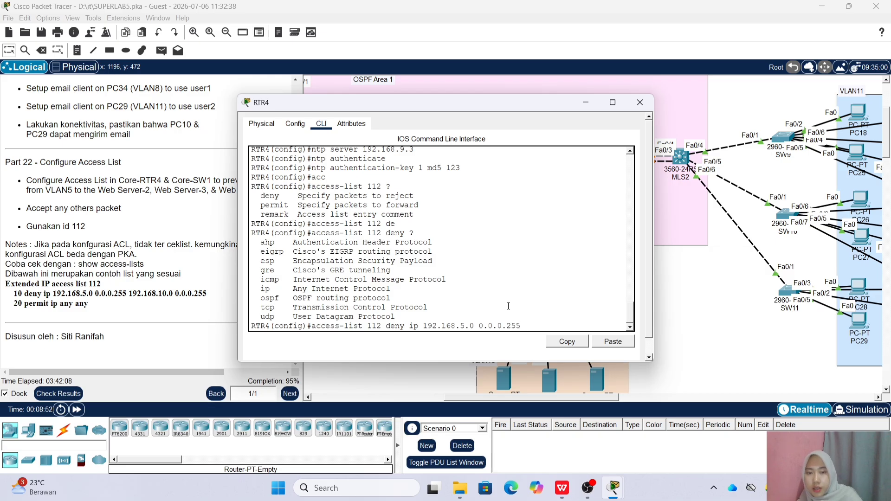
type(" 192.168.10.0 0.0.0.255")
key("Return")
Add 'access-list 112 permit ip any any' on RTR4
type("acc")
key("Tab")
type("112 per")
key("Tab")
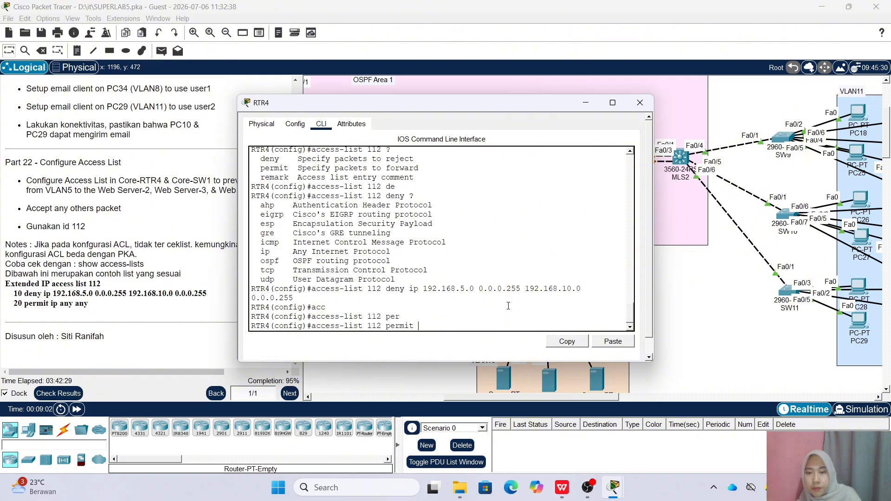
type("i")
key("Tab")
type("p any any")
key("Return")
Apply access-group 112 outbound on RTR4 subinterface fa0/1.10
type("int fa0/")
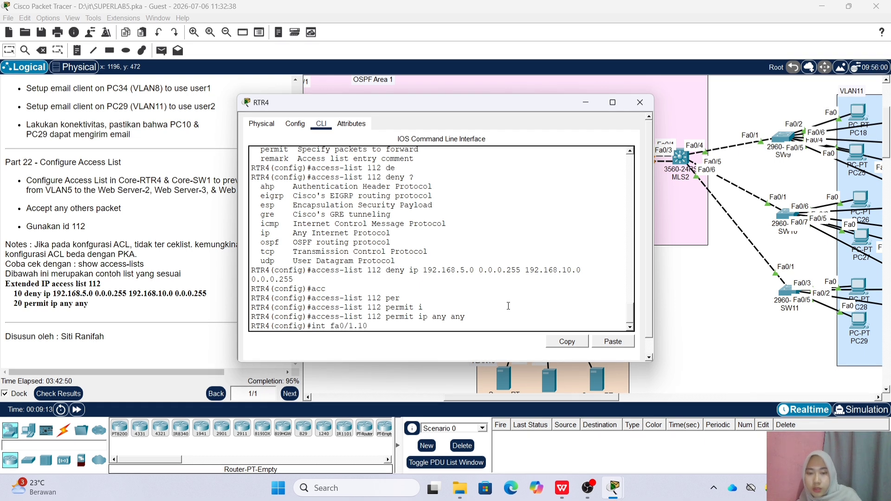
type("1.10")
key("Return")
type("ip ")
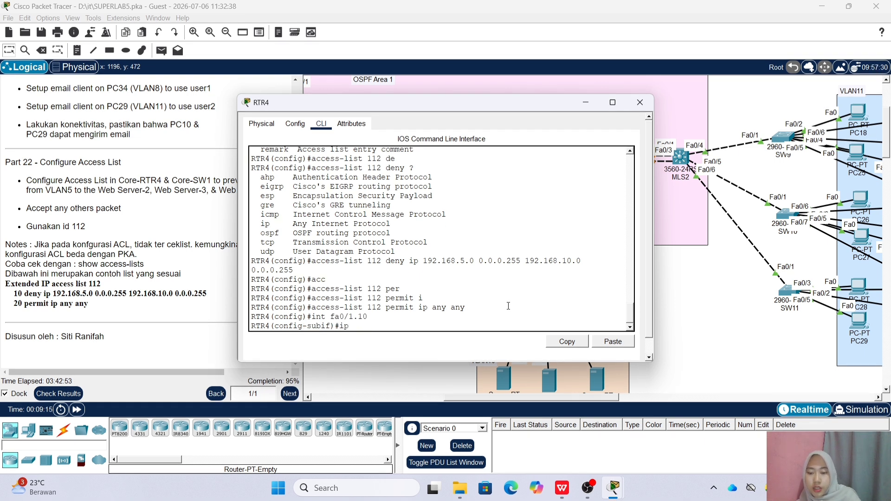
type("acc")
key("Tab")
type("112")
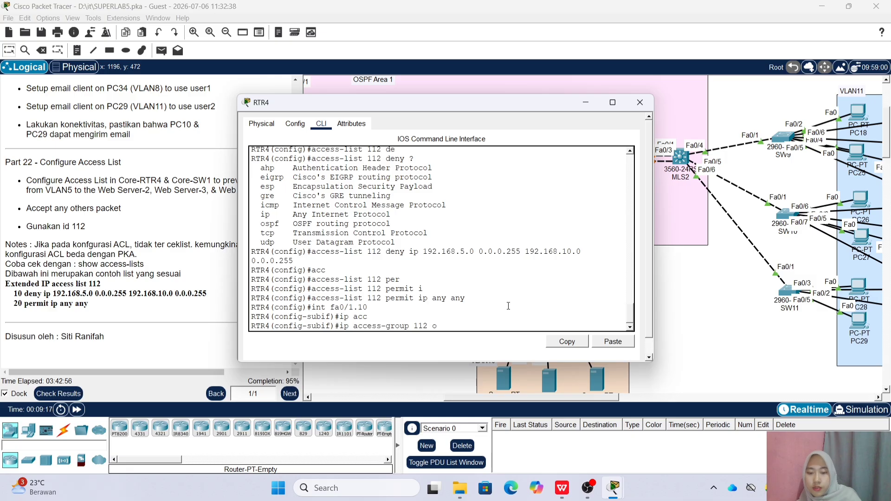
type(" out")
key("Return")
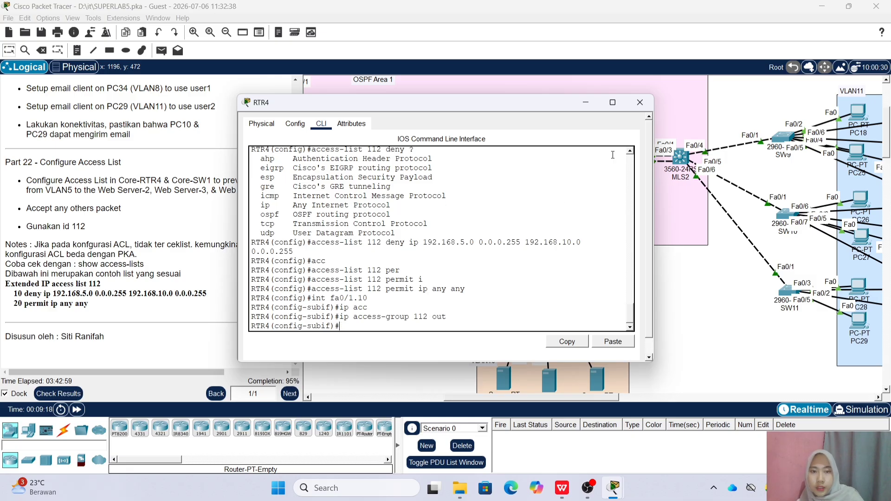
left_click(640, 102)
On MLS1, add access-list 112 deny ip 192.168.5.0 0.0.0.255 to 192.168.10.0 0.0.0.255
left_click(540, 157)
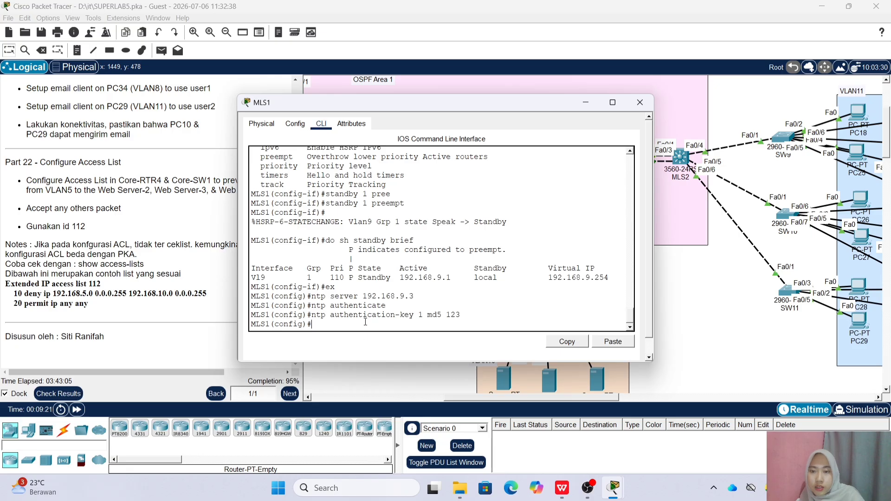
type("acc")
key("Tab")
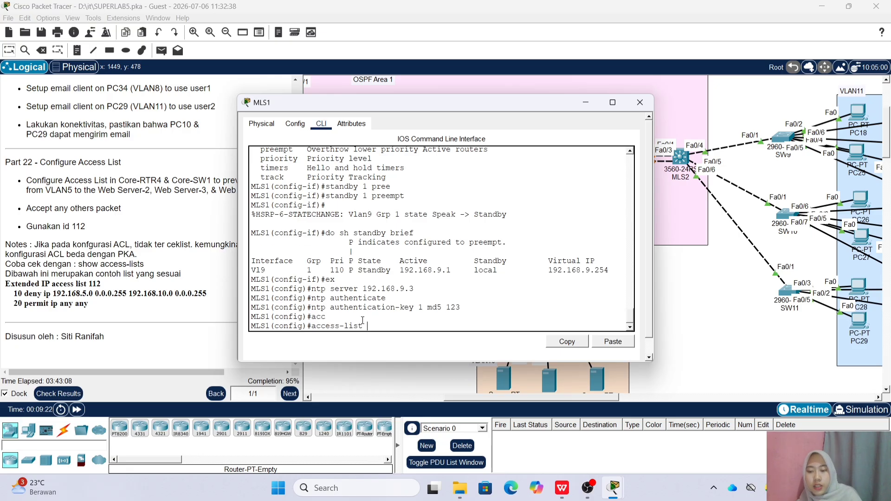
type("112 deny ip")
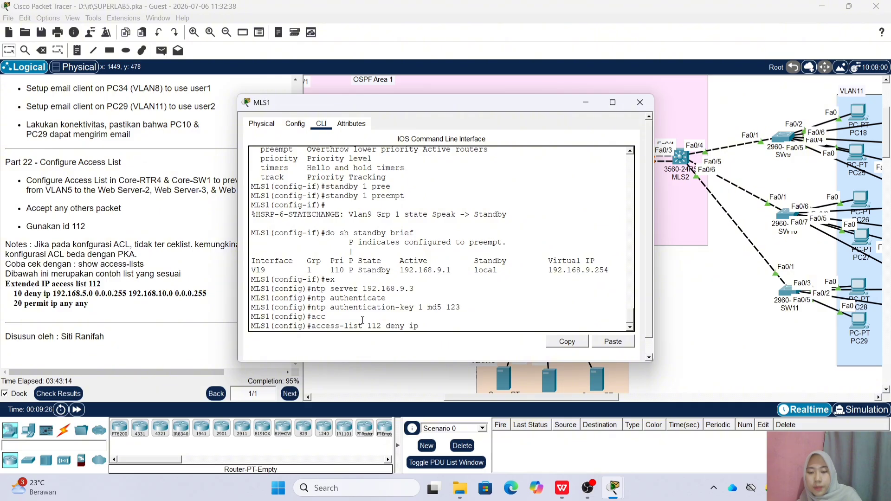
type(" 192.168.5.0 0.0.0.255 192.168.10.0 0.0.0.255")
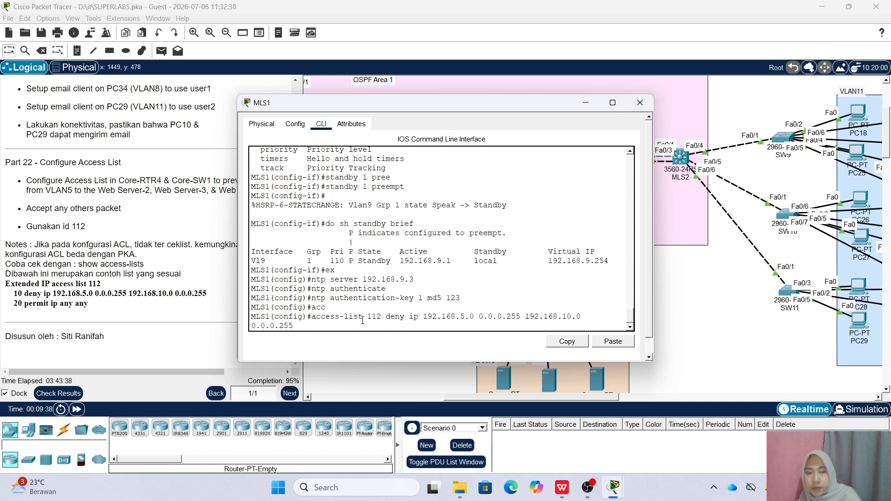
key("Return")
Add 'access-list 112 permit ip any any' on MLS1
type("acc")
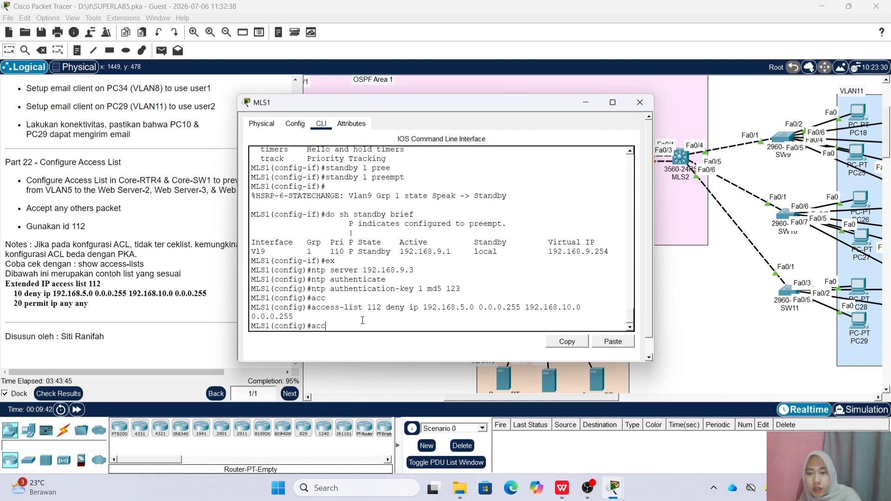
key("Tab")
type("1")
type("1")
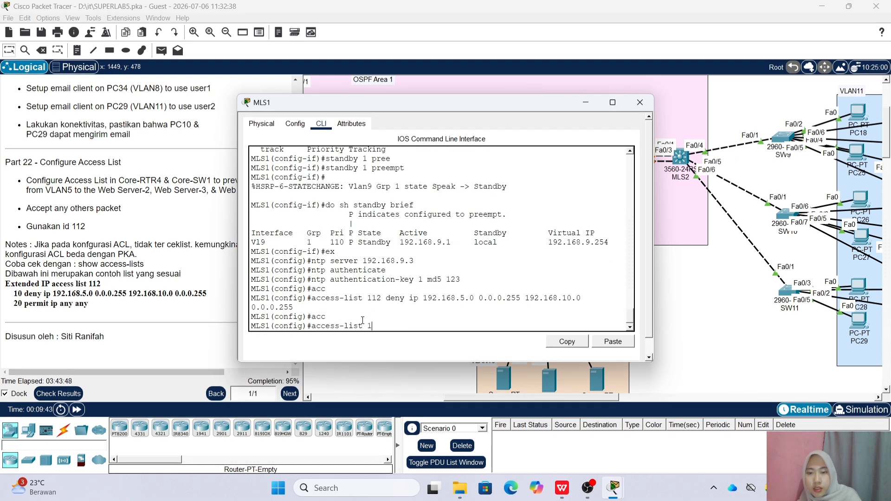
type("2 pe")
key("Tab")
type("i")
key("Tab")
type("p any any")
key("Return")
Apply access-group 112 outbound on MLS1's interface vlan 10
type("i")
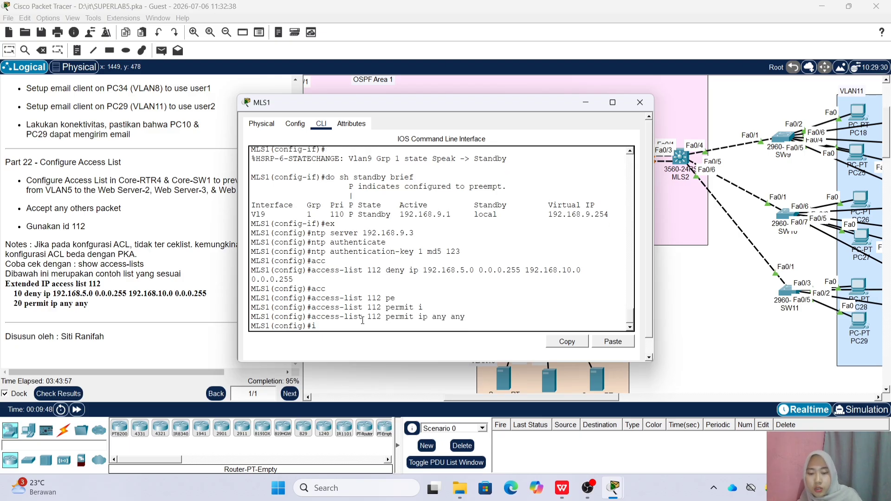
type("nt vlan 10")
key("Return")
type("ip acc")
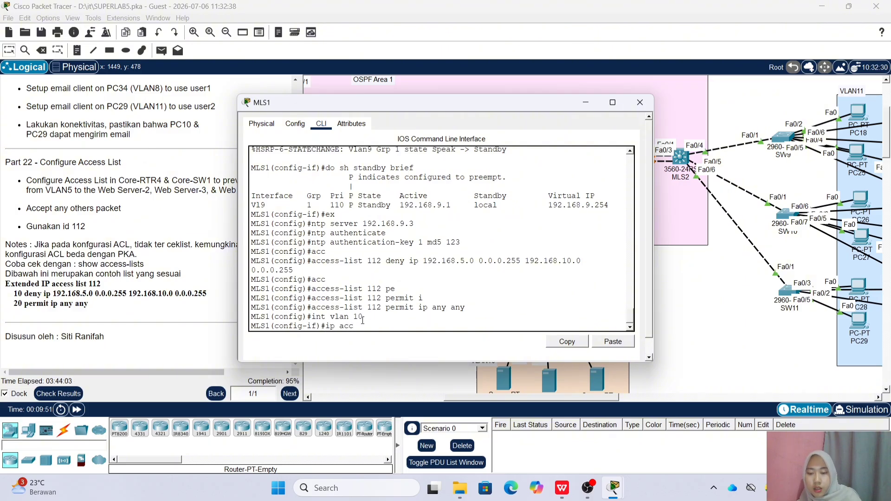
key("Tab")
type("112")
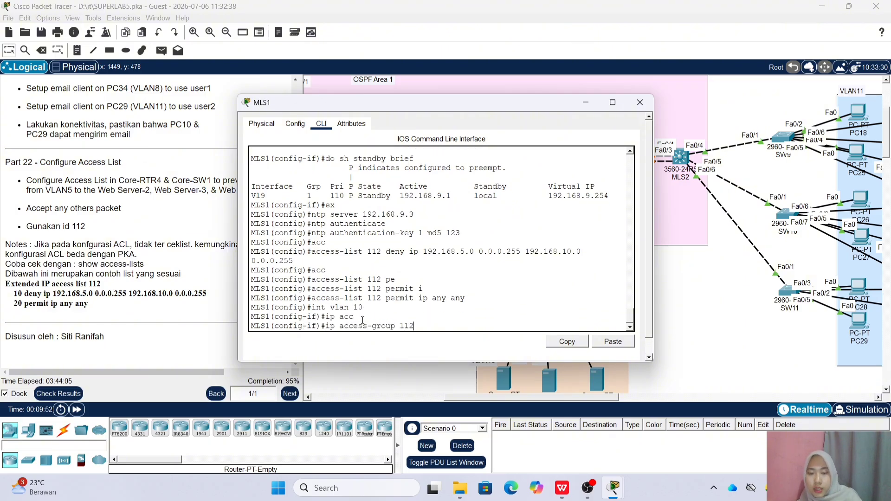
type(" out")
key("Return")
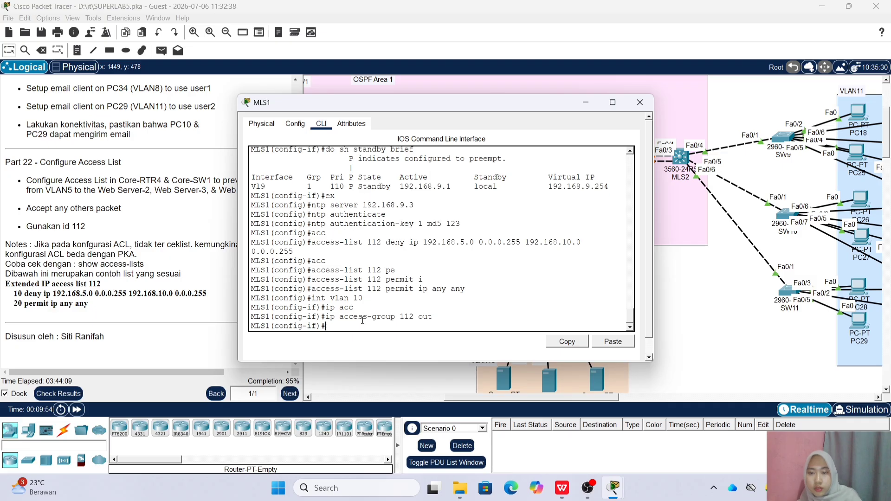
left_click(639, 103)
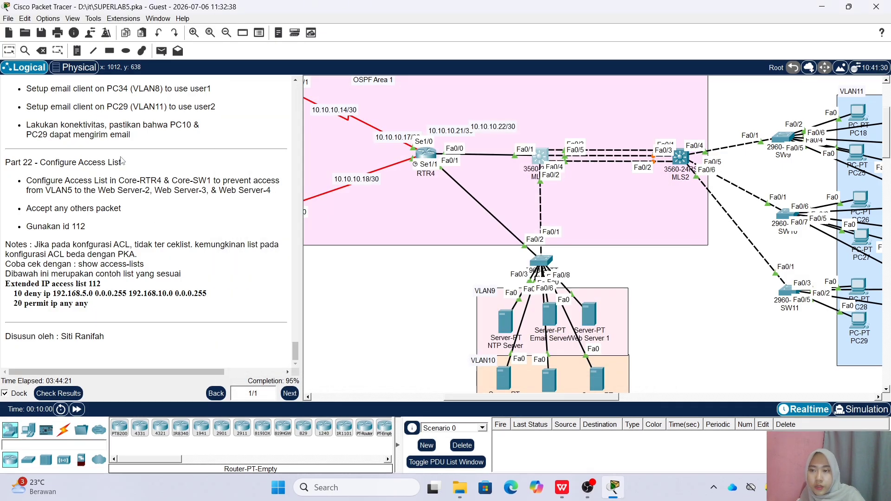